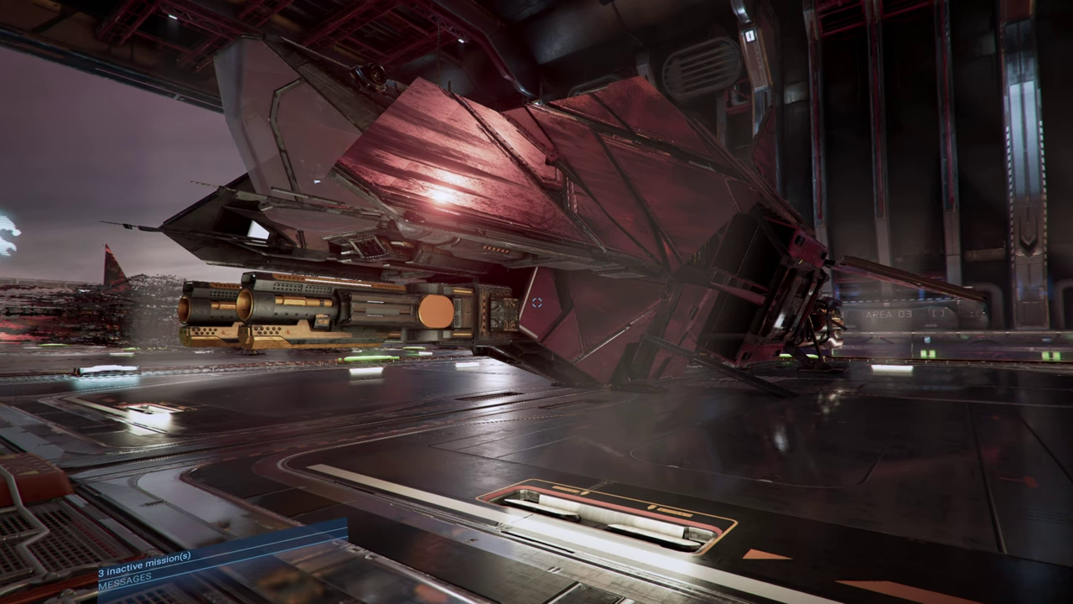
- Open the galaxy map to view owned property, including the Asp and Tuatara
{"action": "key", "text": "m"}
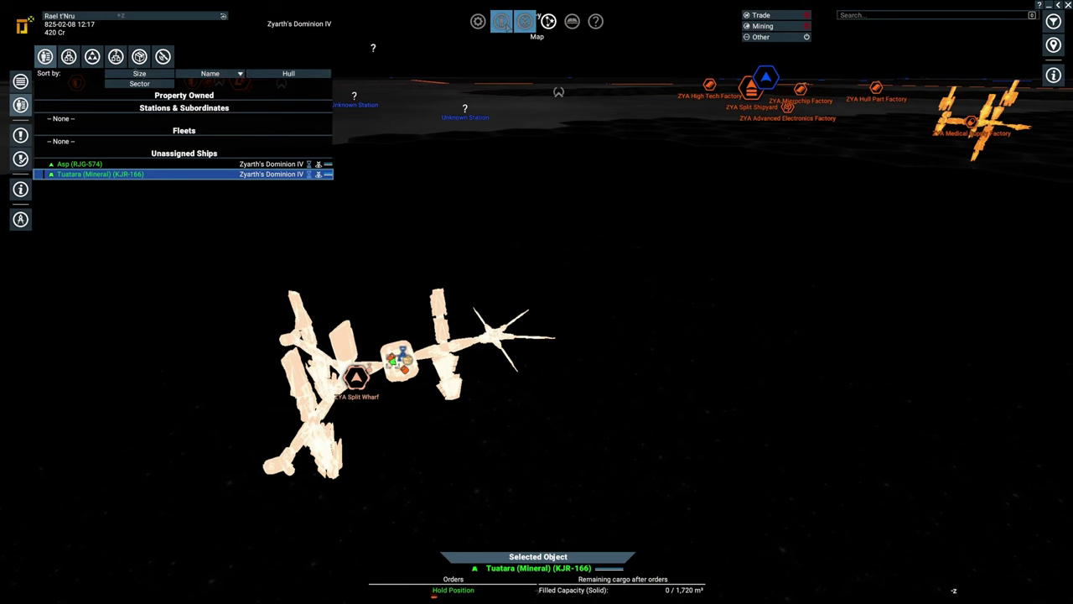
- Check the player and empire overview, then return to the hangar view
{"action": "left_click", "coordinate": [501, 21]}
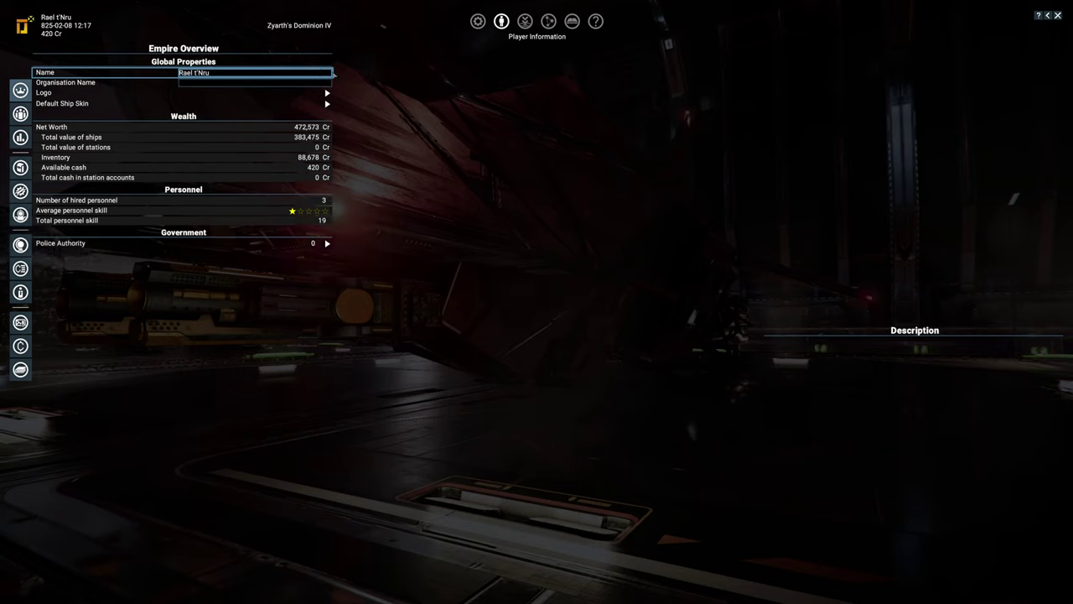
{"action": "key", "text": "m"}
{"action": "key", "text": "Escape"}
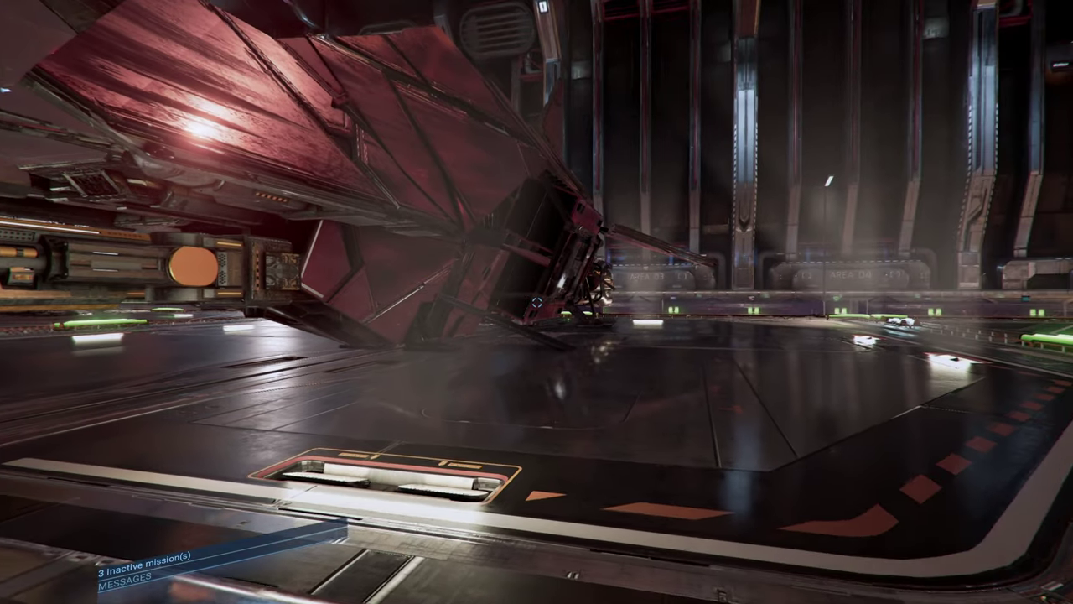
- Walk aboard the Tuatara to the pilot seat and take command of the ship
{"action": "key", "text": "w"}
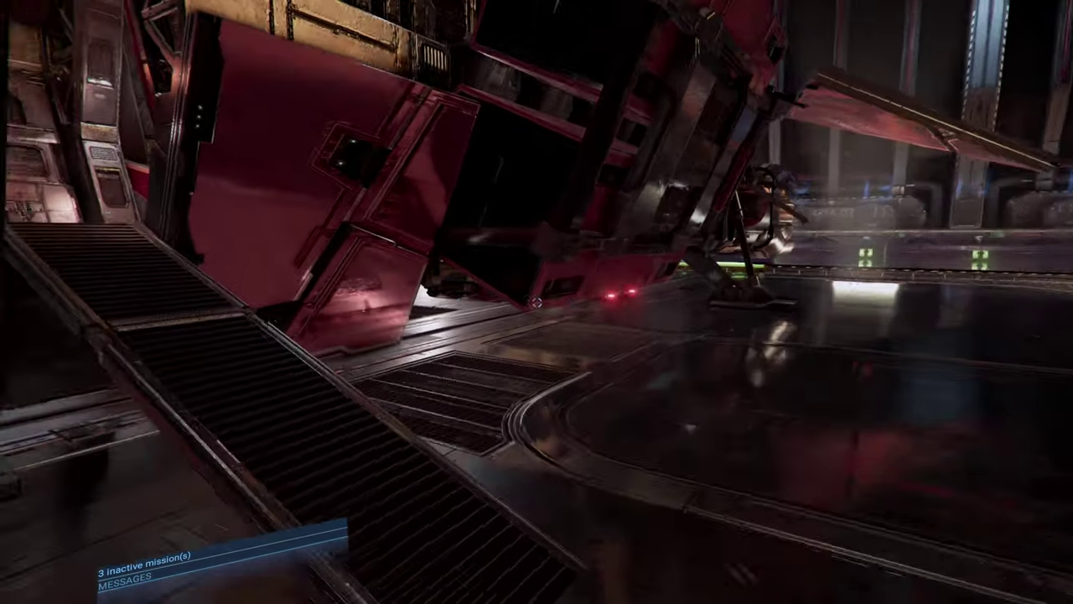
{"action": "key", "text": "w"}
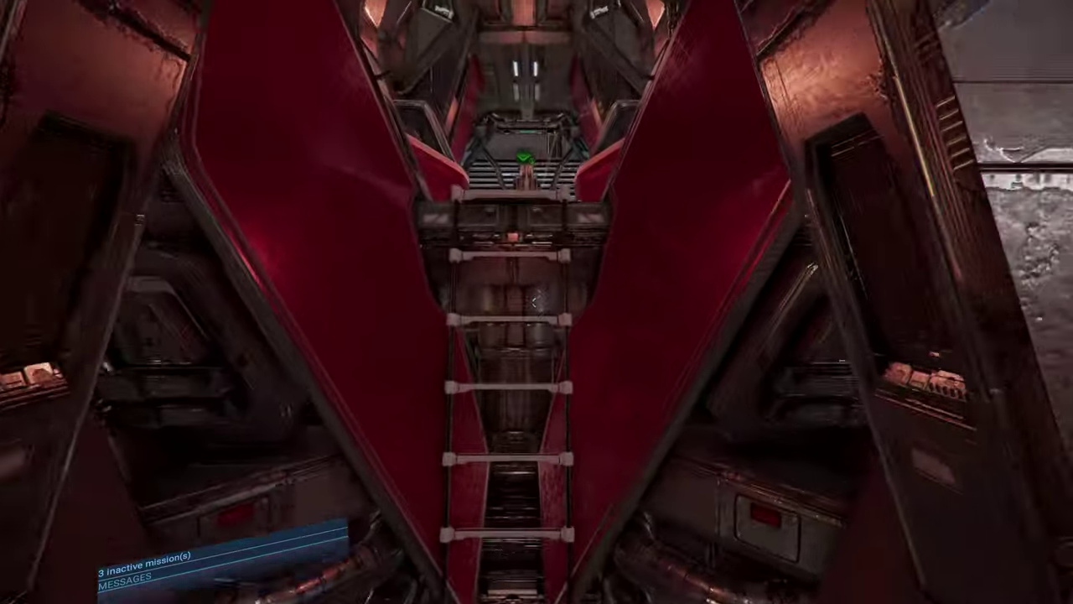
{"action": "key", "text": "w"}
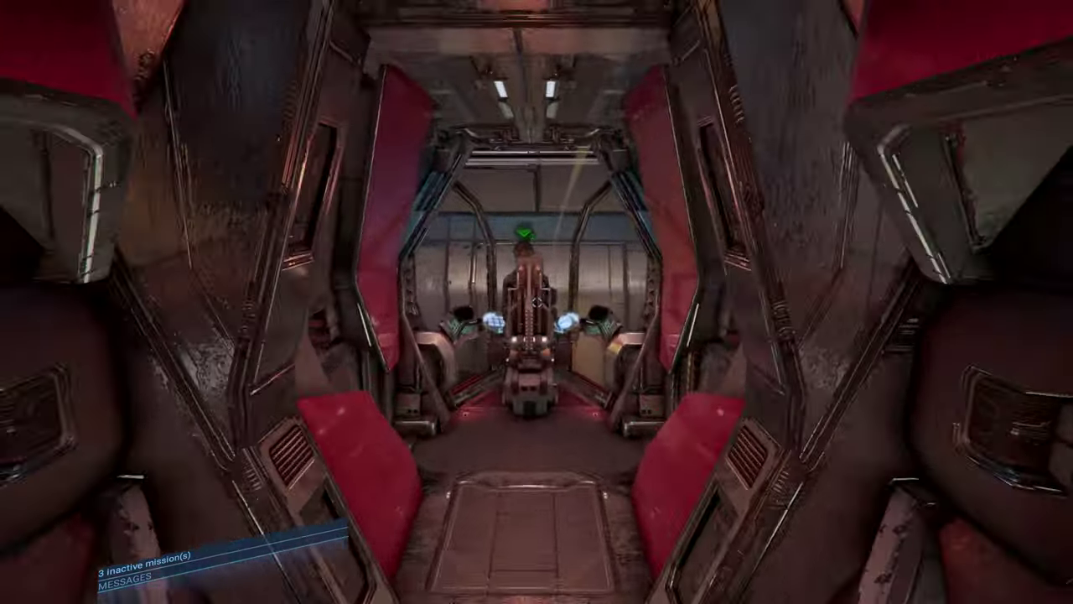
{"action": "key", "text": "w"}
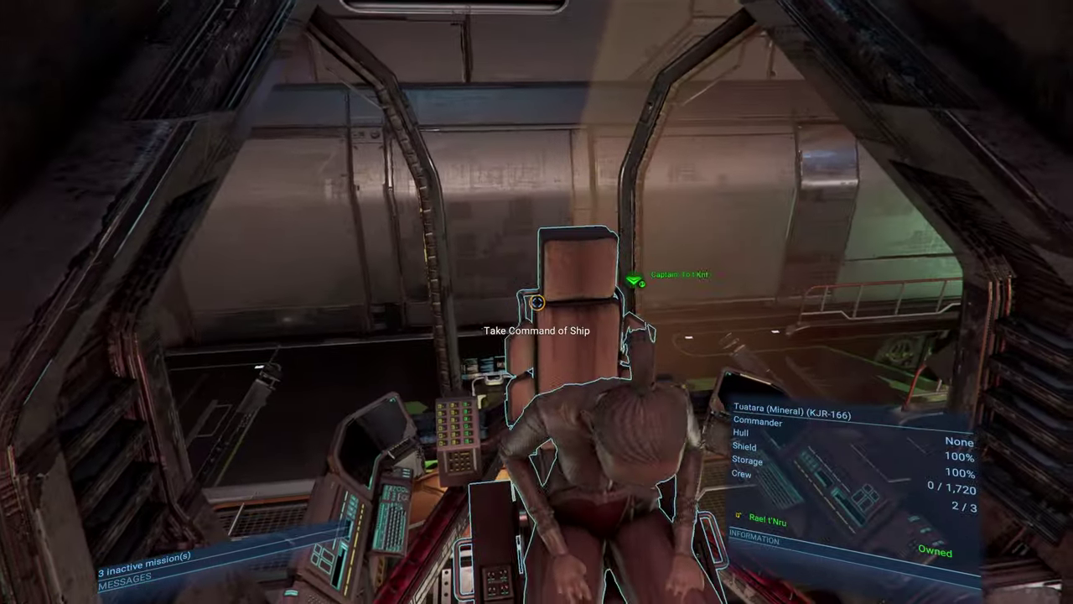
{"action": "left_click", "coordinate": [536, 302]}
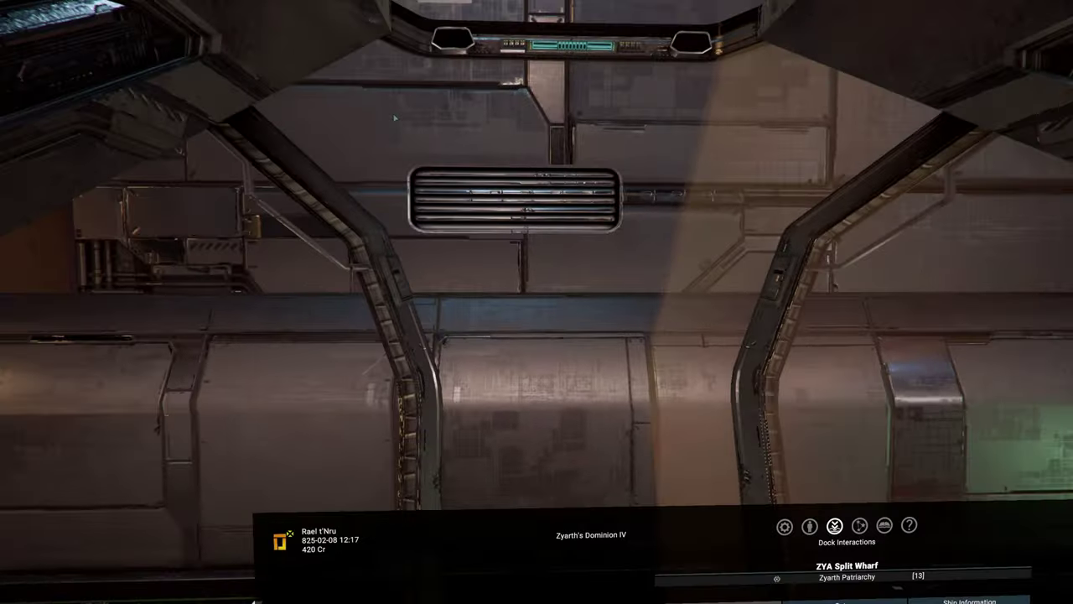
{"action": "key", "text": "Escape"}
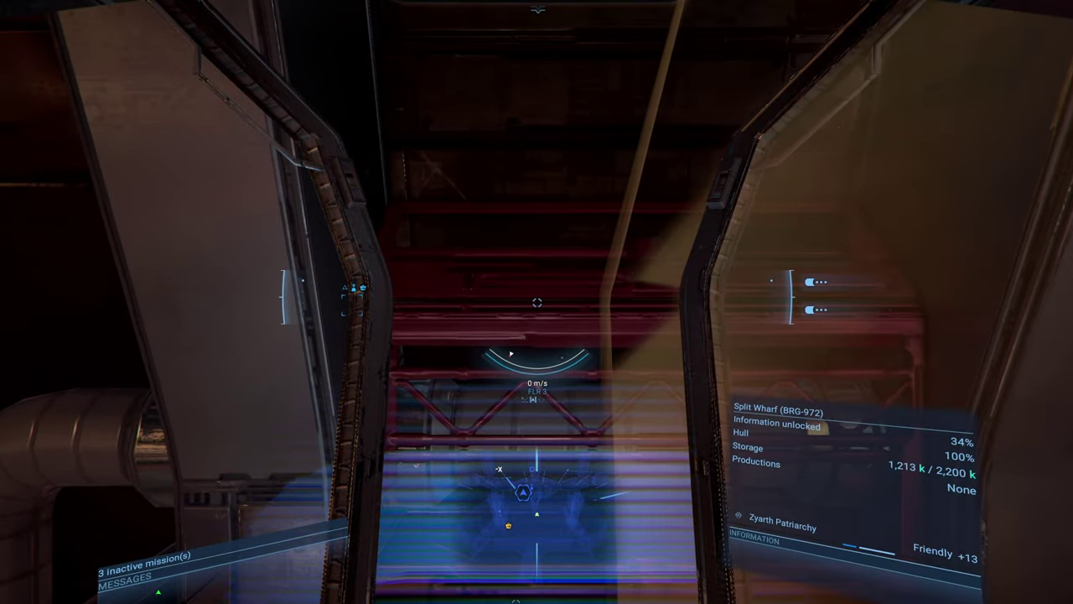
{"action": "key", "text": "m"}
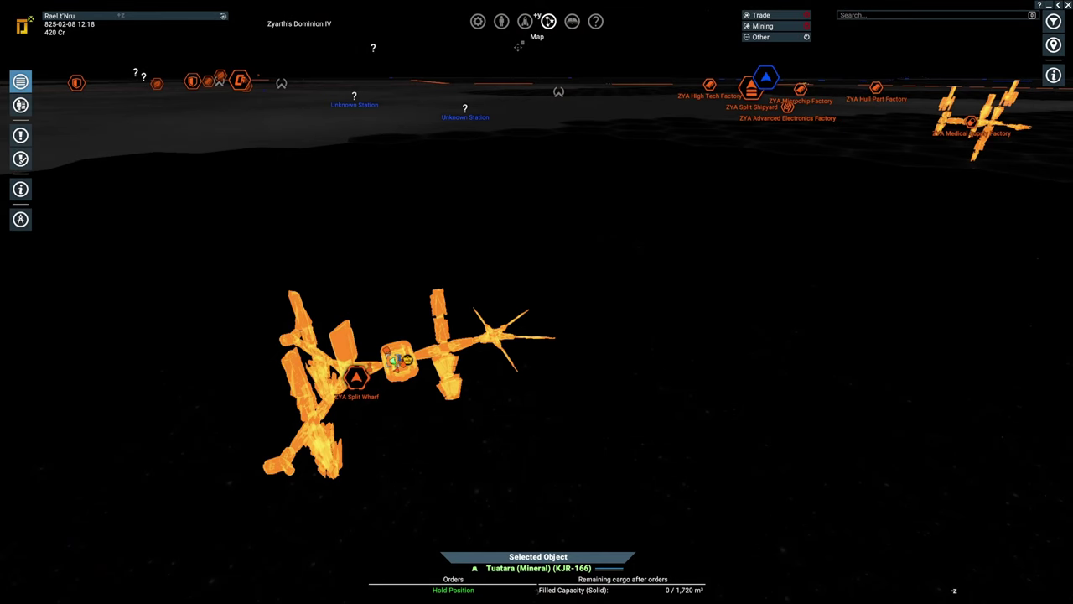
{"action": "left_click", "coordinate": [502, 21]}
{"action": "left_click", "coordinate": [20, 137]}
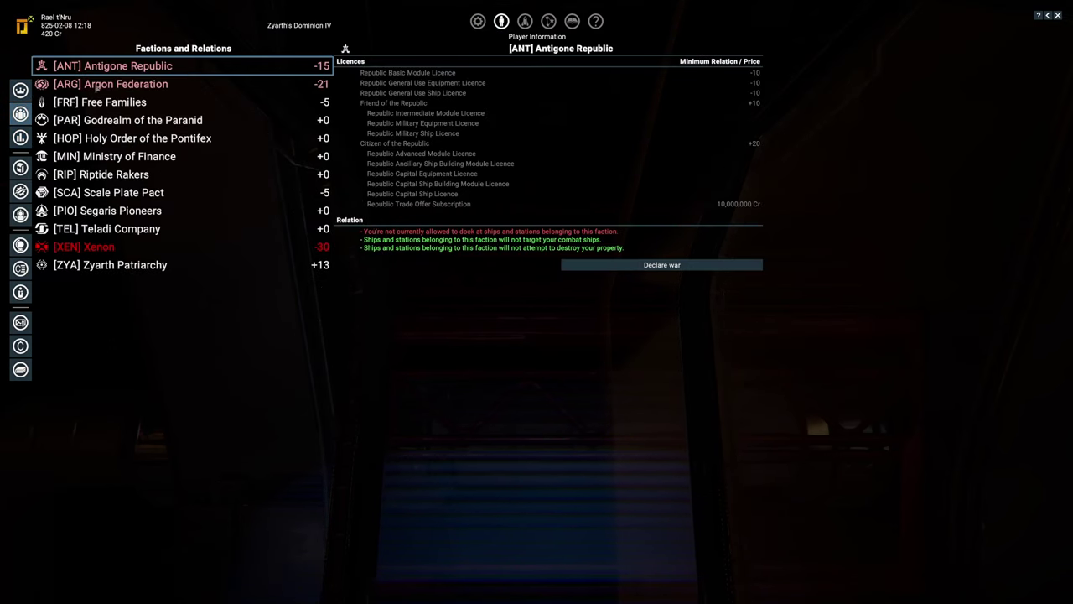
{"action": "left_click", "coordinate": [320, 86]}
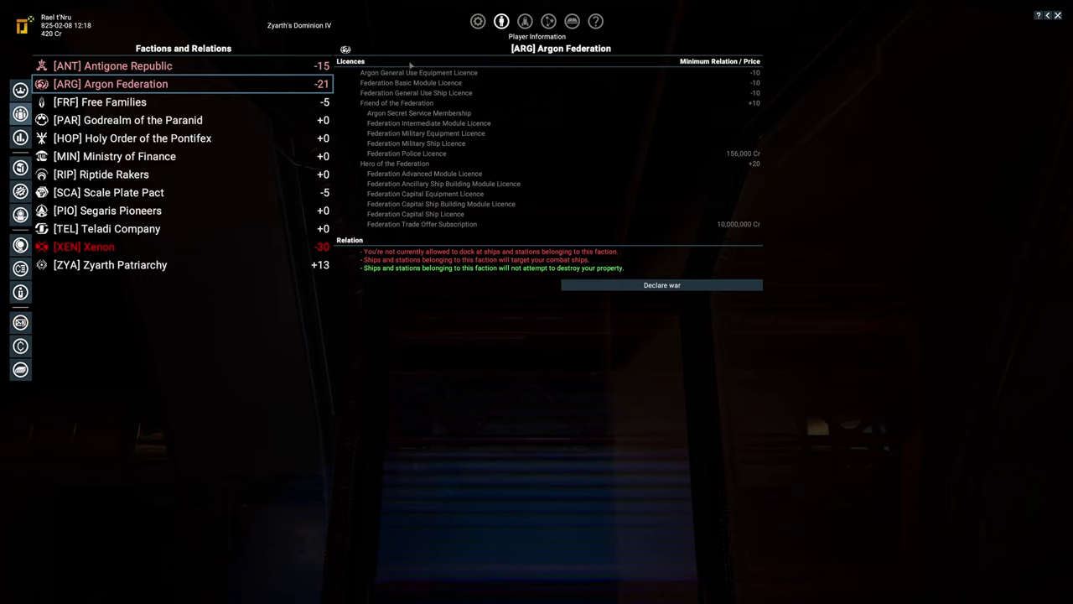
{"action": "left_click", "coordinate": [548, 21]}
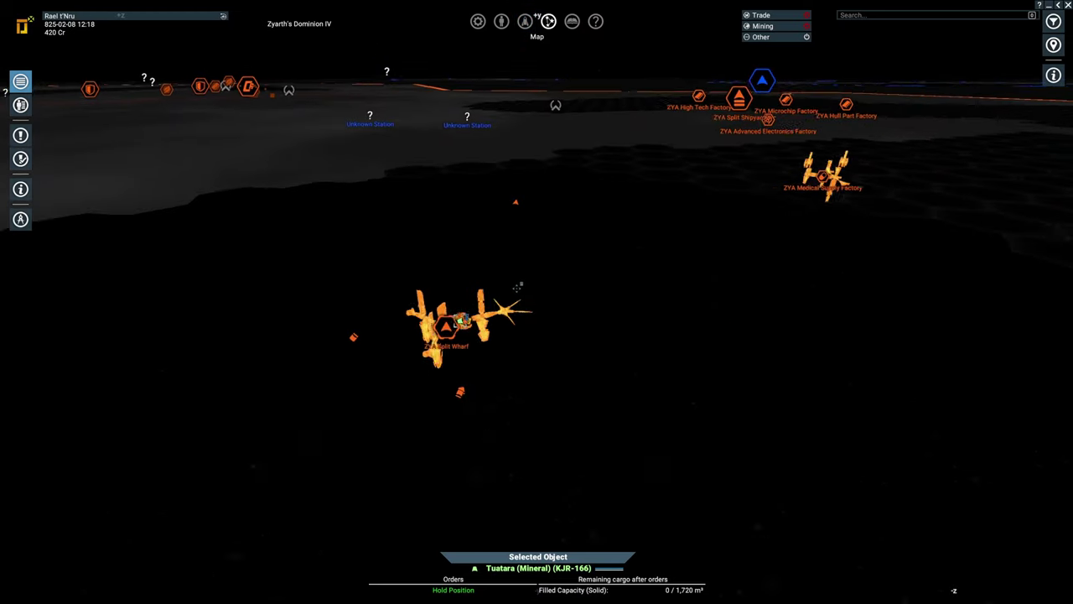
- Select the Asp from owned property and review its weapons and equipment loadout
{"action": "left_click", "coordinate": [21, 105]}
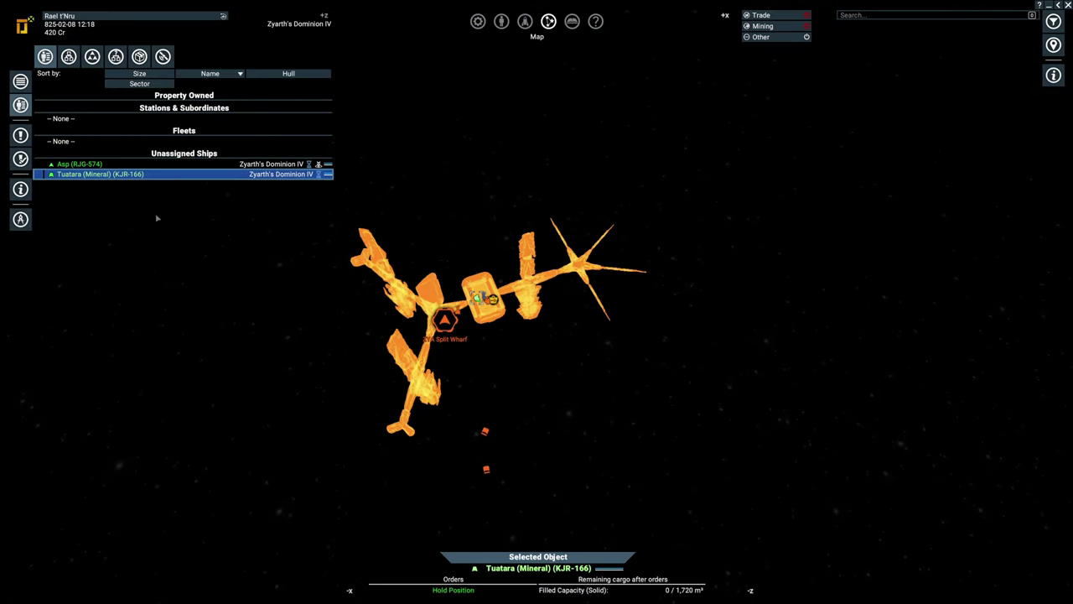
{"action": "key", "text": "Up"}
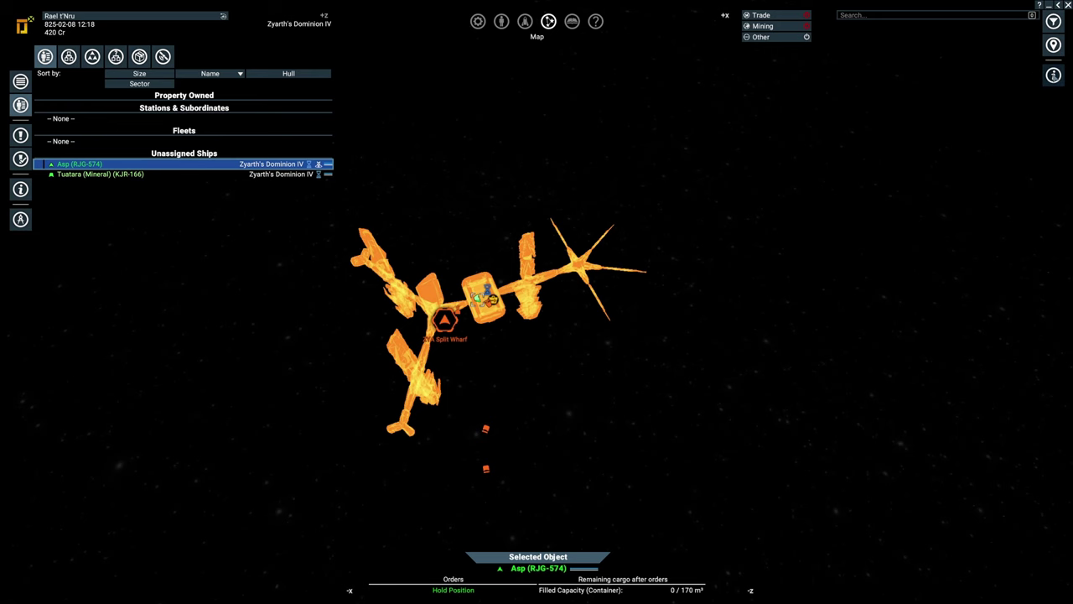
{"action": "key", "text": "i"}
{"action": "left_click", "coordinate": [800, 53]}
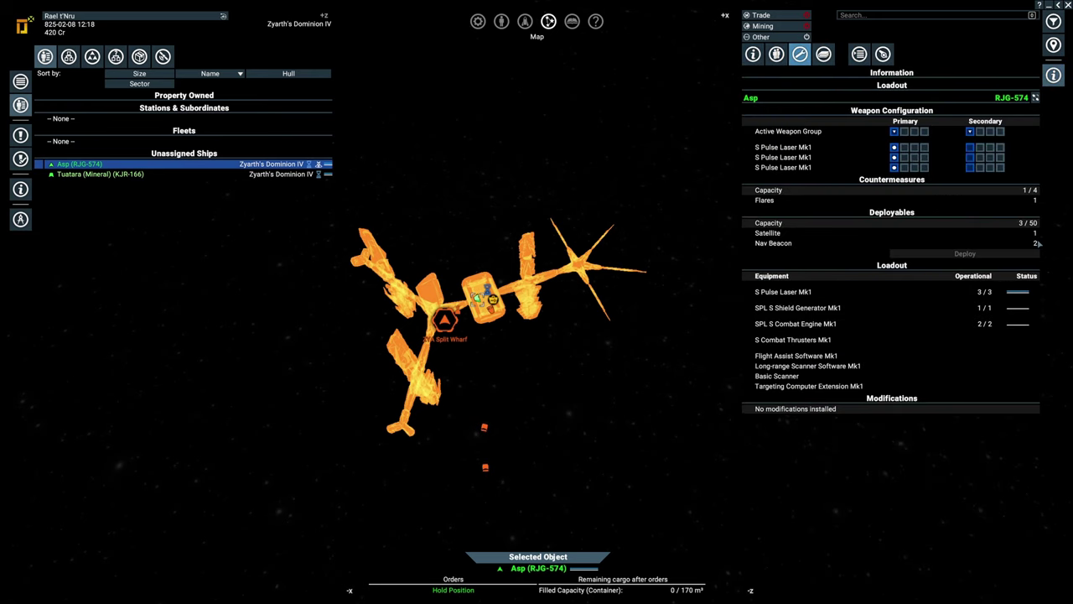
{"action": "scroll", "coordinate": [656, 293], "scroll_direction": "down", "scroll_amount": 3}
{"action": "scroll", "coordinate": [662, 302], "scroll_direction": "down", "scroll_amount": 3}
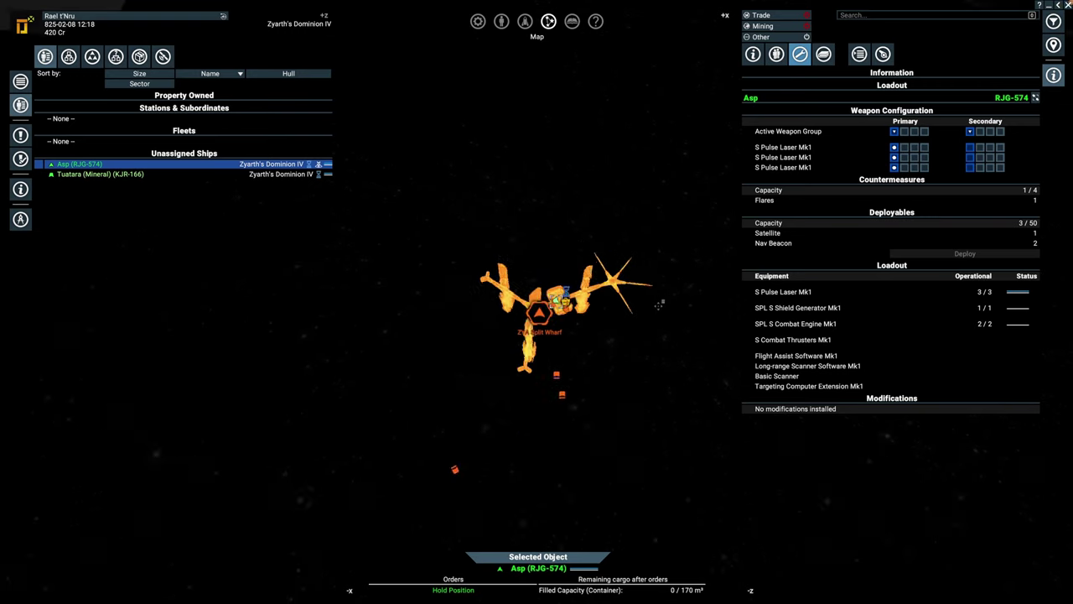
{"action": "scroll", "coordinate": [671, 327], "scroll_direction": "down", "scroll_amount": 2}
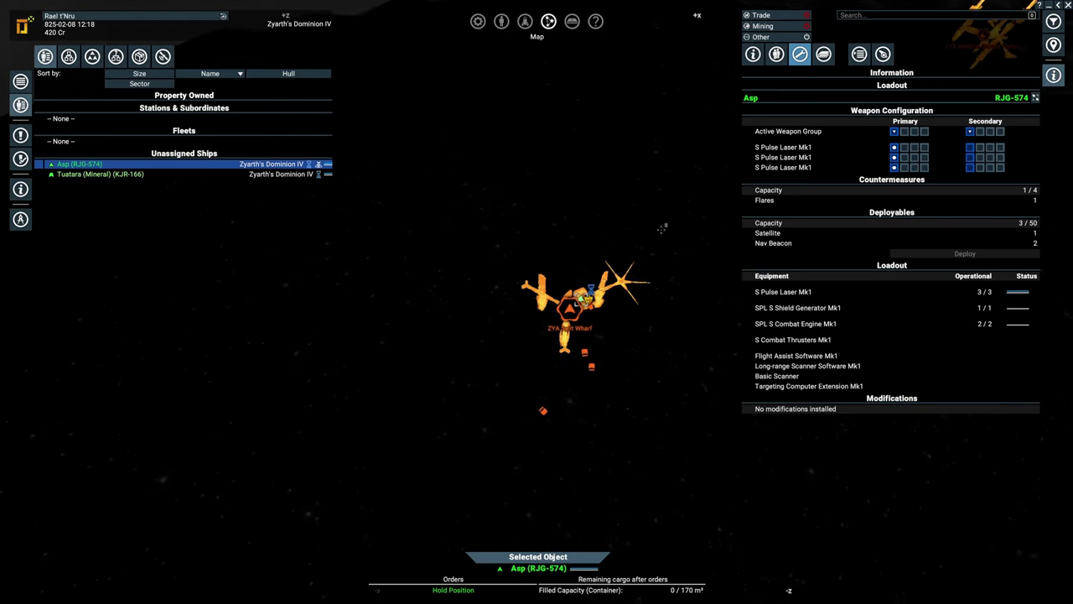
{"action": "mouse_move", "coordinate": [673, 238]}
{"action": "left_mouse_down"}
{"action": "mouse_move", "coordinate": [559, 199]}
{"action": "mouse_move", "coordinate": [548, 268]}
{"action": "left_mouse_up"}
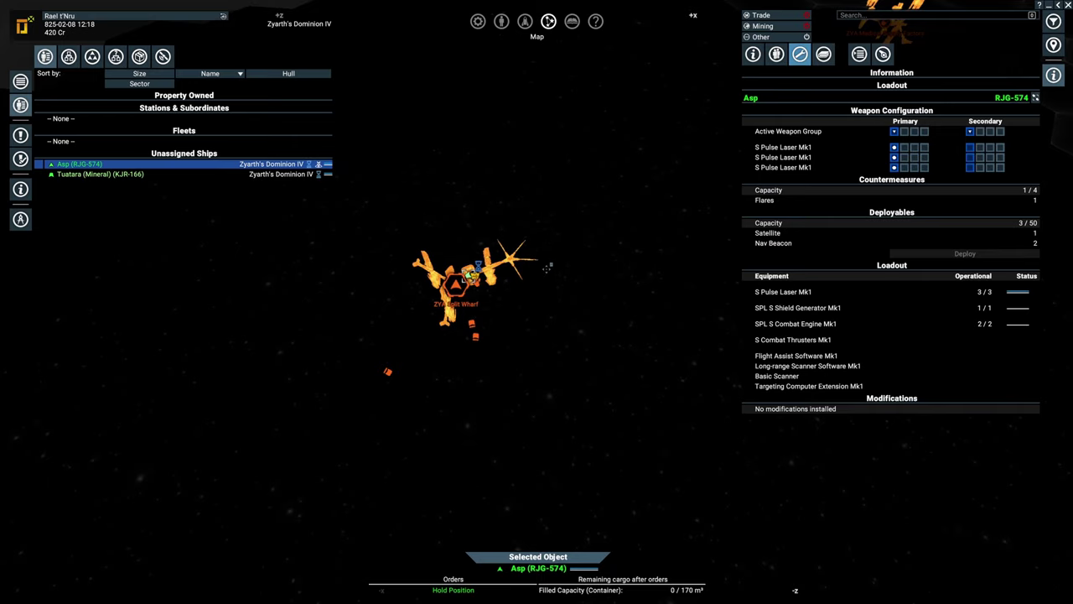
{"action": "scroll", "coordinate": [520, 228], "scroll_direction": "down", "scroll_amount": 5}
{"action": "scroll", "coordinate": [469, 268], "scroll_direction": "down", "scroll_amount": 4}
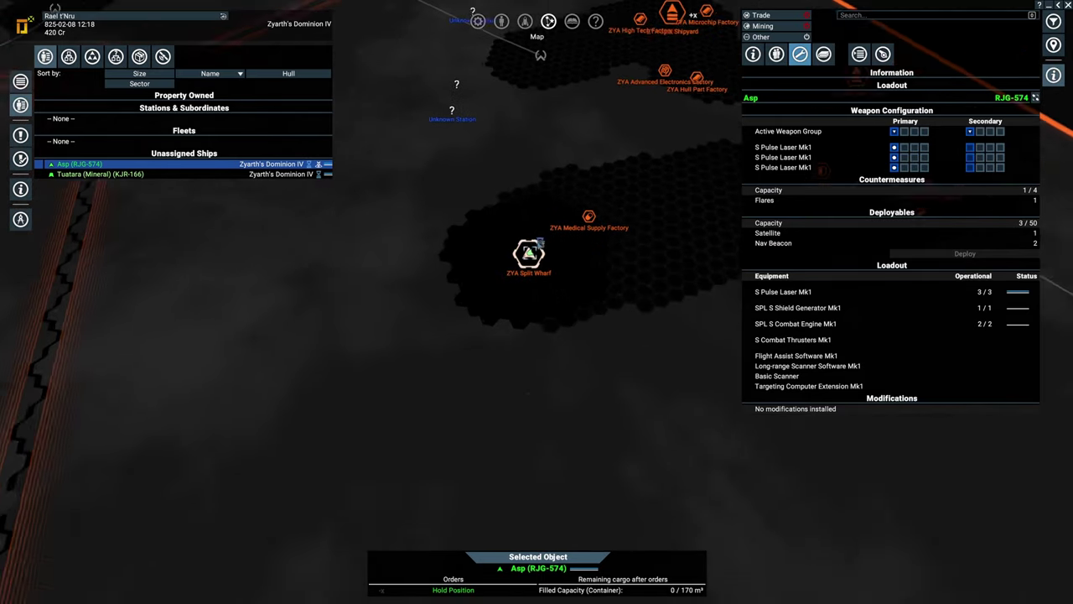
{"action": "scroll", "coordinate": [419, 293], "scroll_direction": "down", "scroll_amount": 3}
{"action": "scroll", "coordinate": [386, 315], "scroll_direction": "down", "scroll_amount": 2}
{"action": "scroll", "coordinate": [384, 315], "scroll_direction": "down", "scroll_amount": 5}
{"action": "scroll", "coordinate": [384, 315], "scroll_direction": "down", "scroll_amount": 2}
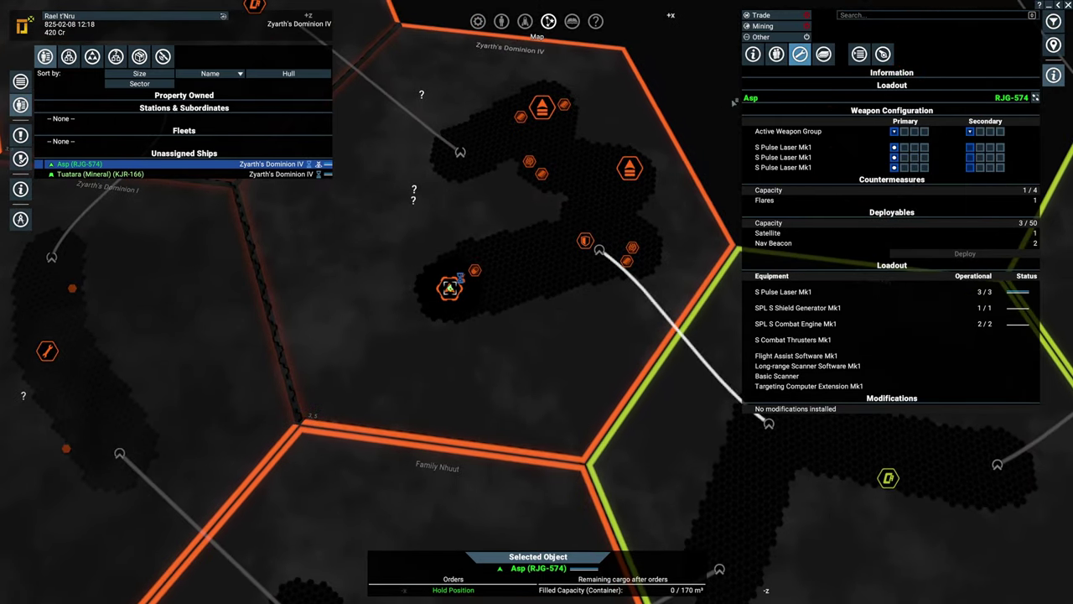
- Check the Asp's crew, then order it to fly to a nearby map spot and wait
{"action": "left_click", "coordinate": [753, 53]}
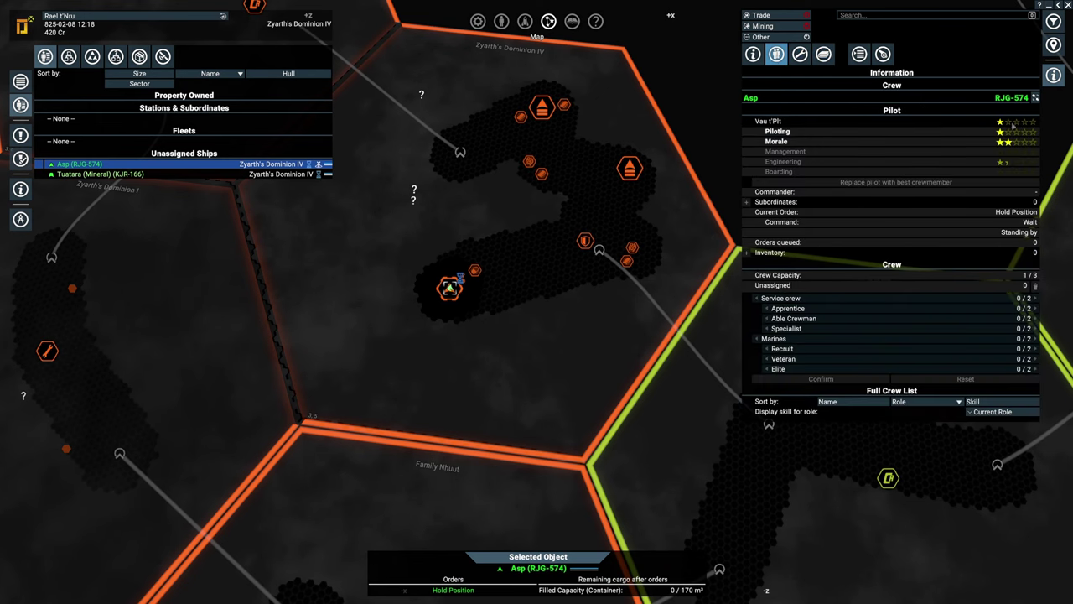
{"action": "right_click", "coordinate": [467, 218]}
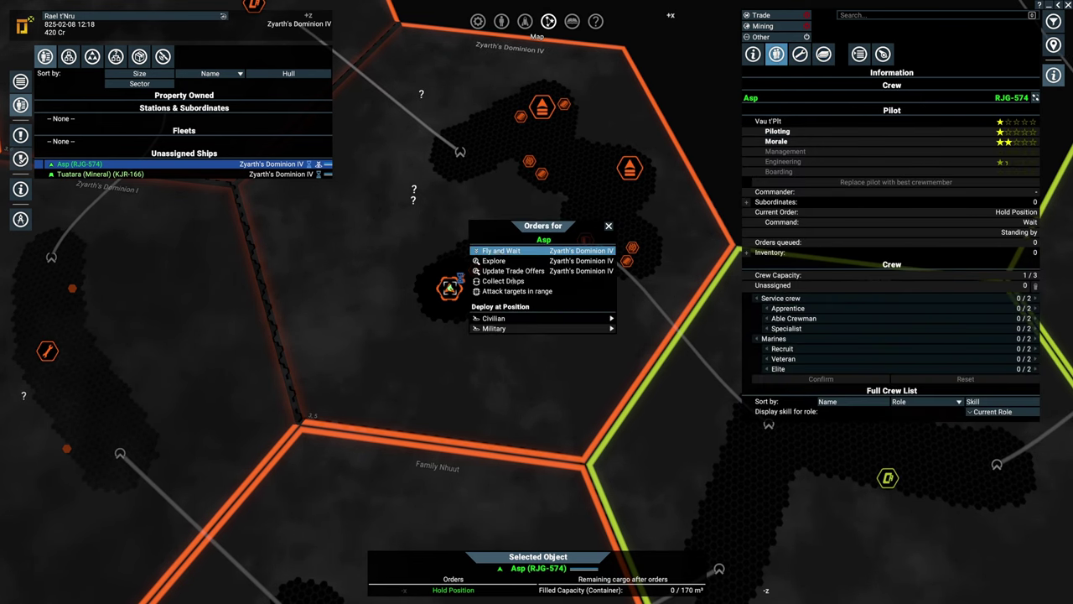
{"action": "left_click", "coordinate": [524, 249]}
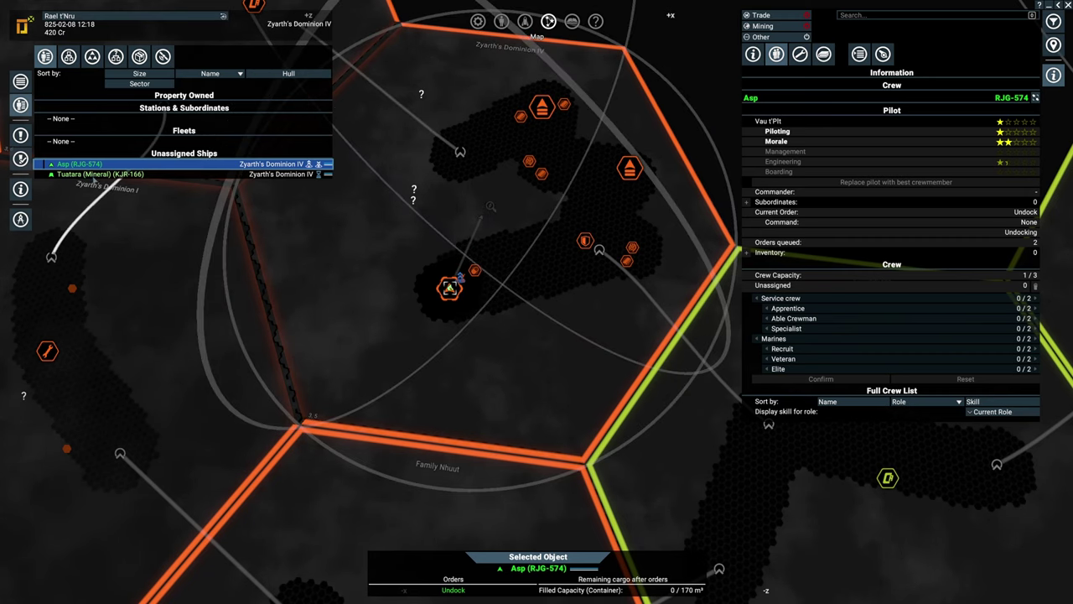
- Select the Tuatara and open the Split Vs. Argon Gather Intel mission details
{"action": "left_click", "coordinate": [98, 174]}
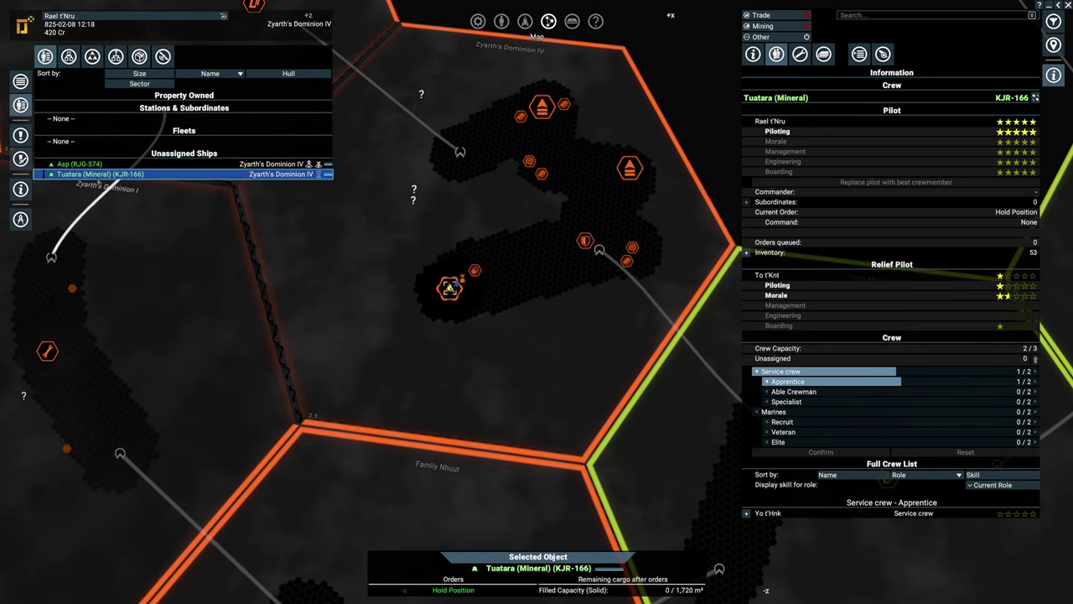
{"action": "scroll", "coordinate": [466, 261], "scroll_direction": "down", "scroll_amount": 2}
{"action": "left_click", "coordinate": [20, 81]}
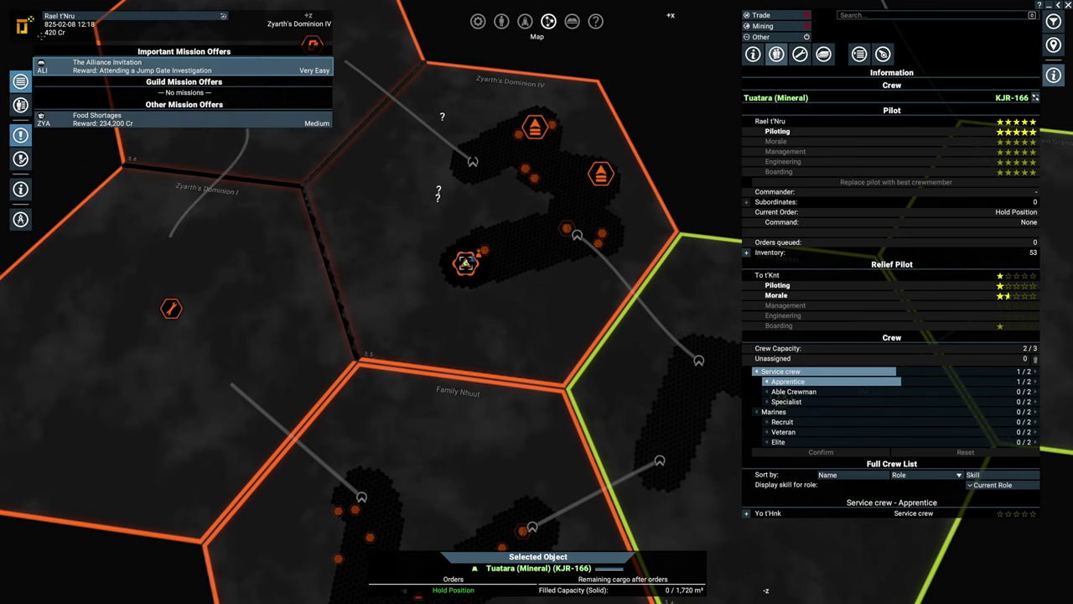
{"action": "left_click", "coordinate": [20, 158]}
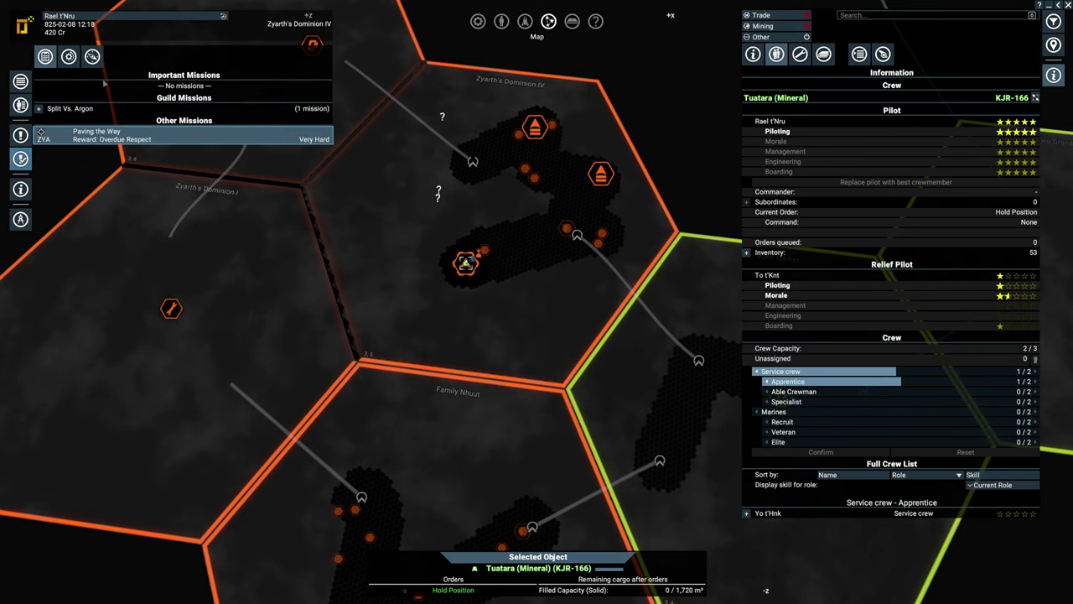
{"action": "left_click", "coordinate": [39, 108]}
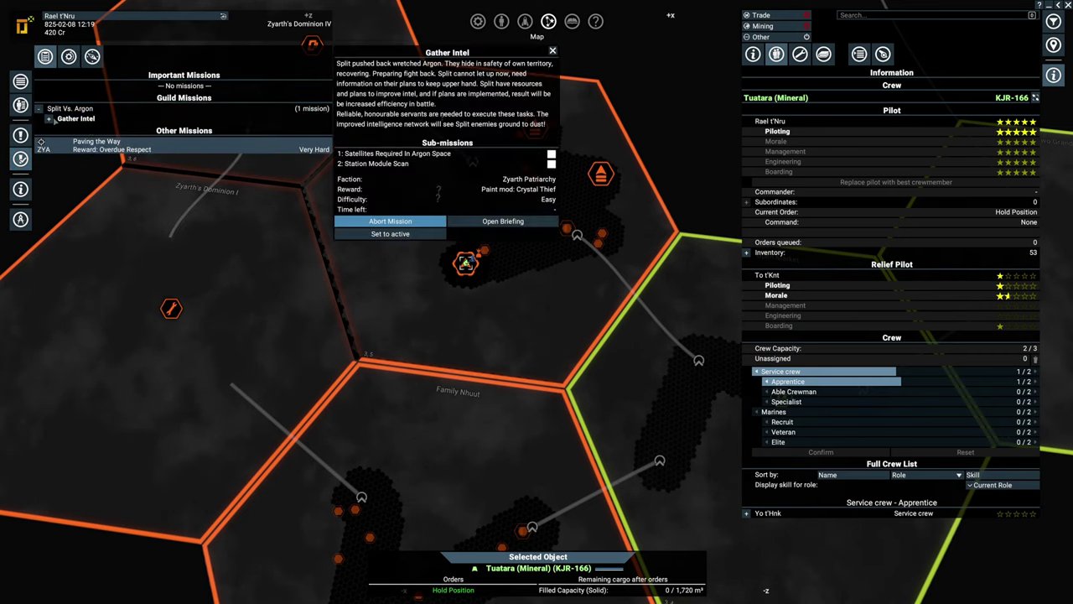
- Make Satellites Required In Argon Space the active mission and view the Tuatara's loadout
{"action": "left_click", "coordinate": [49, 119]}
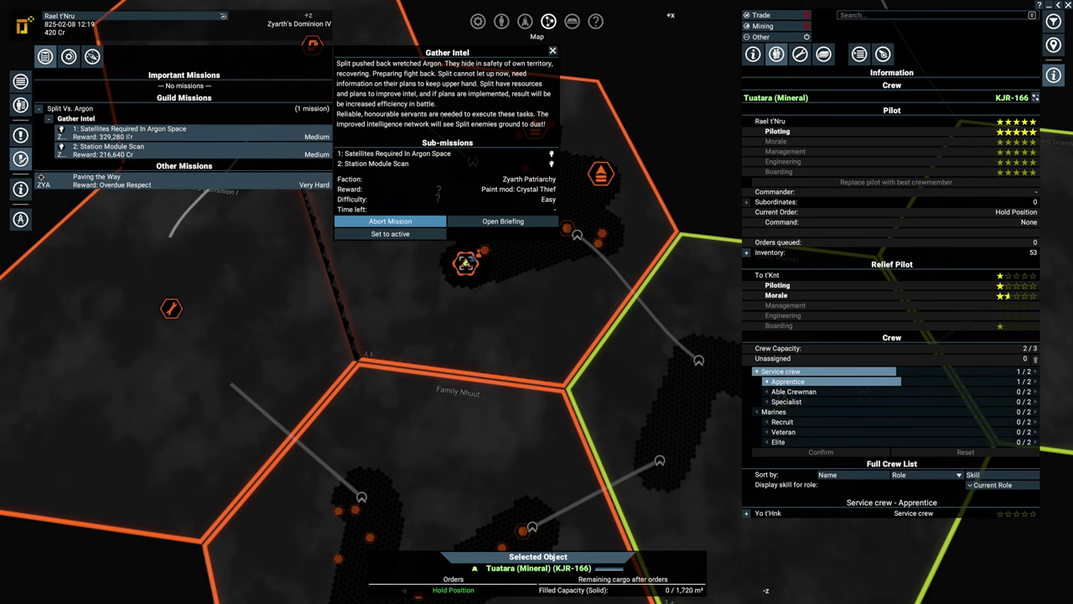
{"action": "left_click", "coordinate": [201, 131]}
{"action": "left_click", "coordinate": [391, 224]}
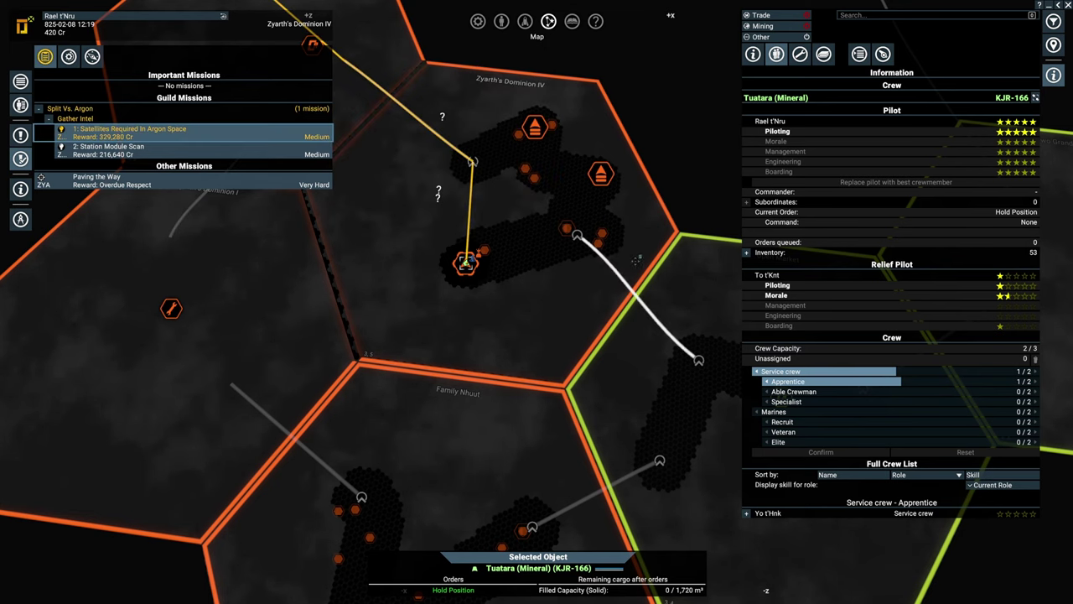
{"action": "scroll", "coordinate": [537, 302], "scroll_direction": "down", "scroll_amount": 5}
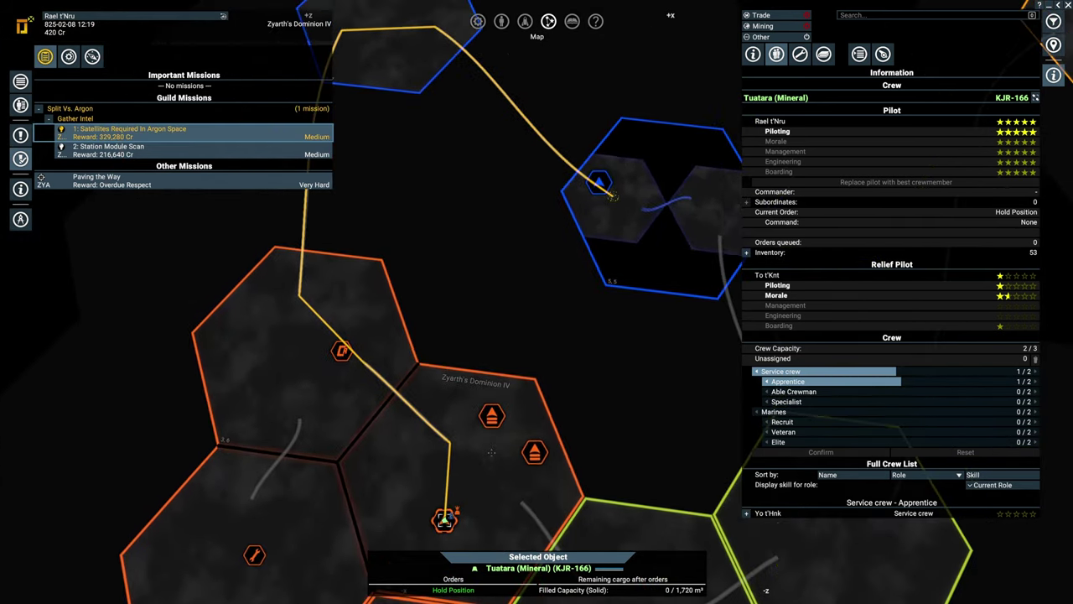
{"action": "scroll", "coordinate": [594, 377], "scroll_direction": "up", "scroll_amount": 4}
{"action": "scroll", "coordinate": [631, 333], "scroll_direction": "up", "scroll_amount": 4}
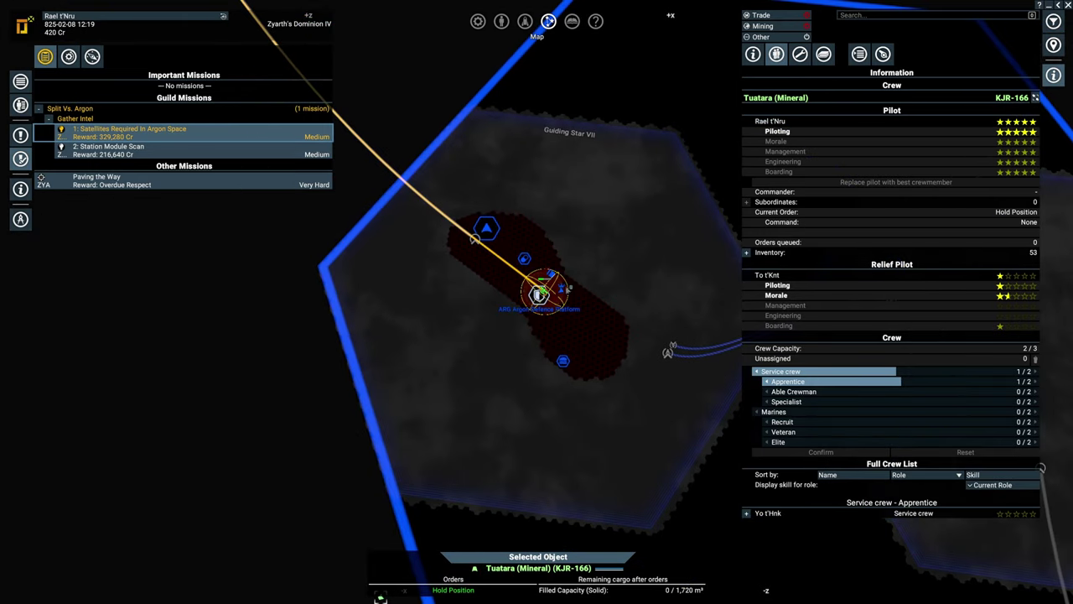
{"action": "scroll", "coordinate": [545, 302], "scroll_direction": "up", "scroll_amount": 6}
{"action": "scroll", "coordinate": [537, 302], "scroll_direction": "up", "scroll_amount": 5}
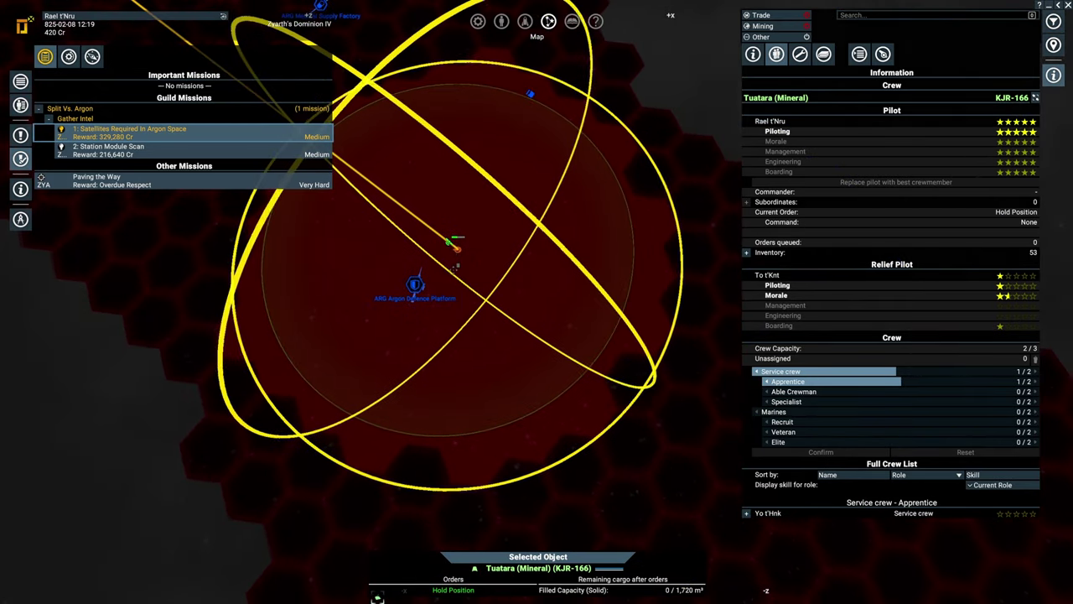
{"action": "scroll", "coordinate": [453, 243], "scroll_direction": "up", "scroll_amount": 3}
{"action": "scroll", "coordinate": [453, 243], "scroll_direction": "up", "scroll_amount": 4}
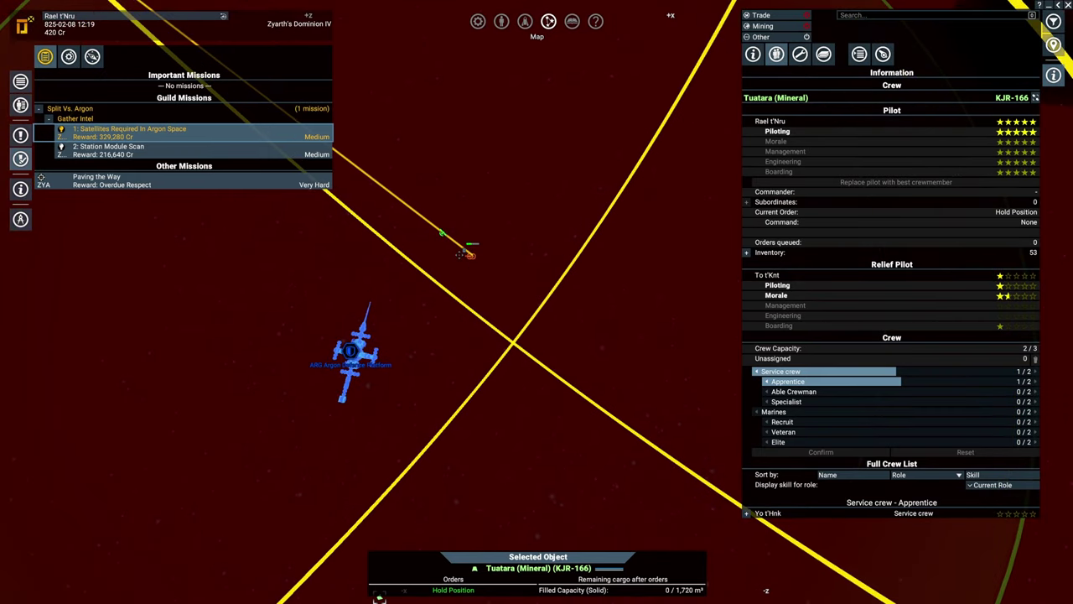
{"action": "scroll", "coordinate": [459, 251], "scroll_direction": "down", "scroll_amount": 8}
{"action": "scroll", "coordinate": [503, 277], "scroll_direction": "down", "scroll_amount": 4}
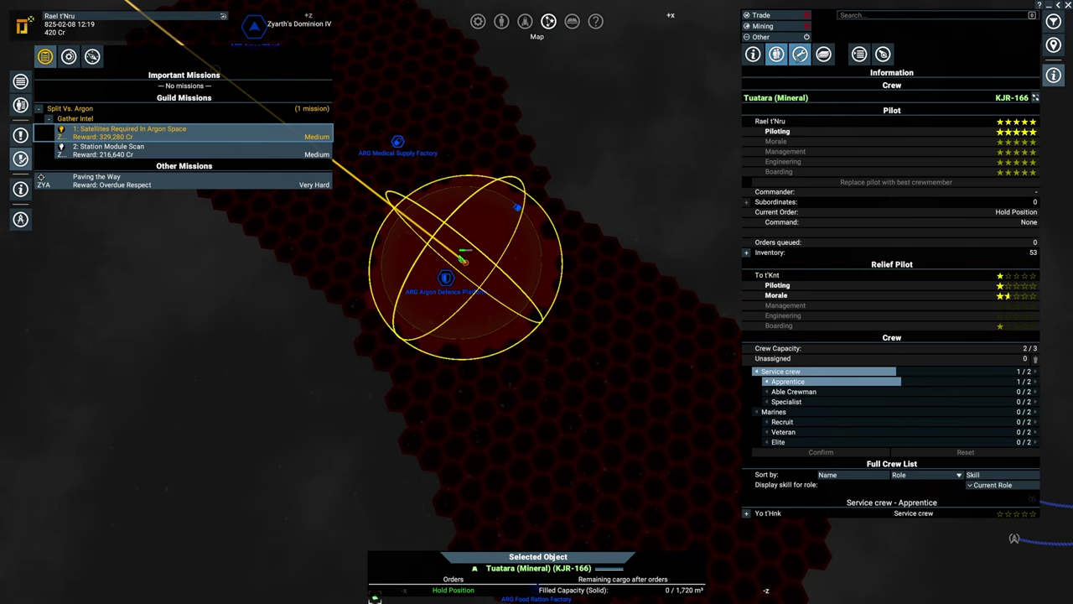
{"action": "left_click", "coordinate": [800, 53]}
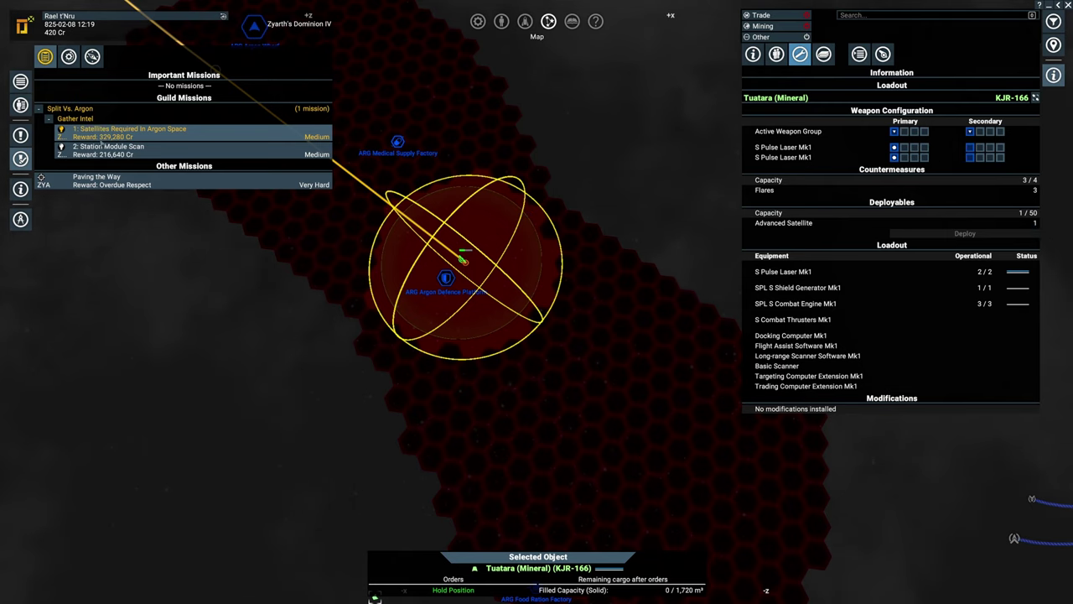
- Leave the map and travel at high speed to the ARG Solar Power Plant in Guiding Star
{"action": "key", "text": "Escape"}
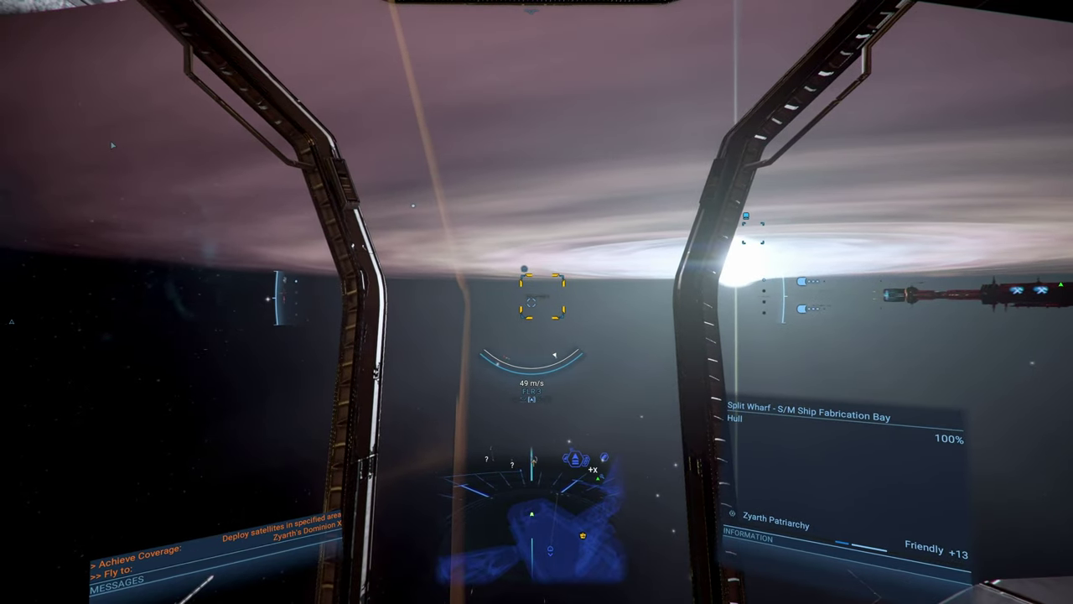
{"action": "key", "text": "shift+1"}
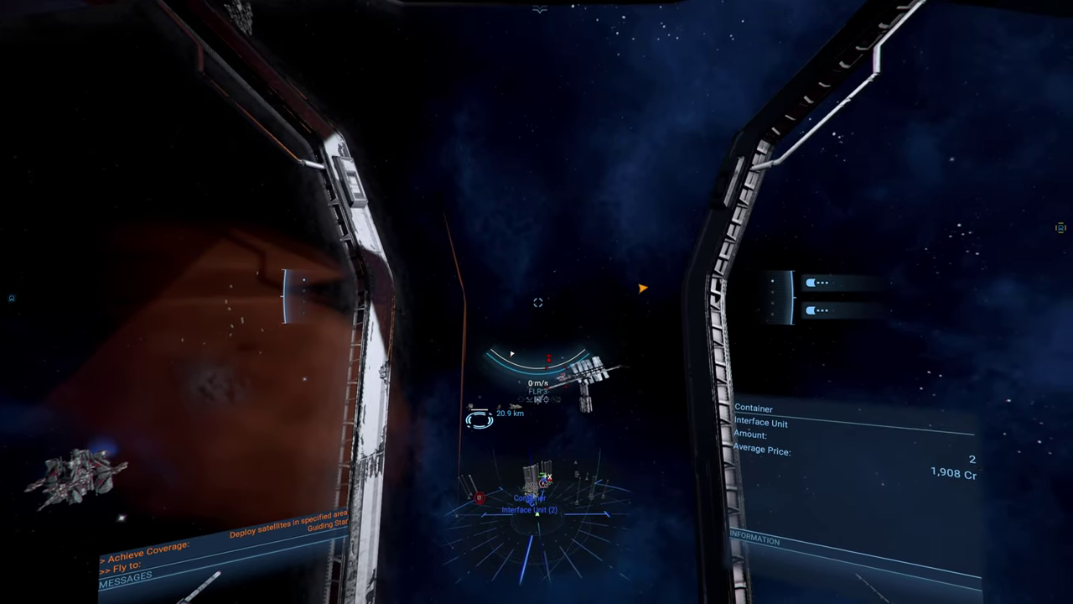
- Autopilot to collect the Interface Unit and Tuning Software containers, then view the inventory
{"action": "key", "text": "x"}
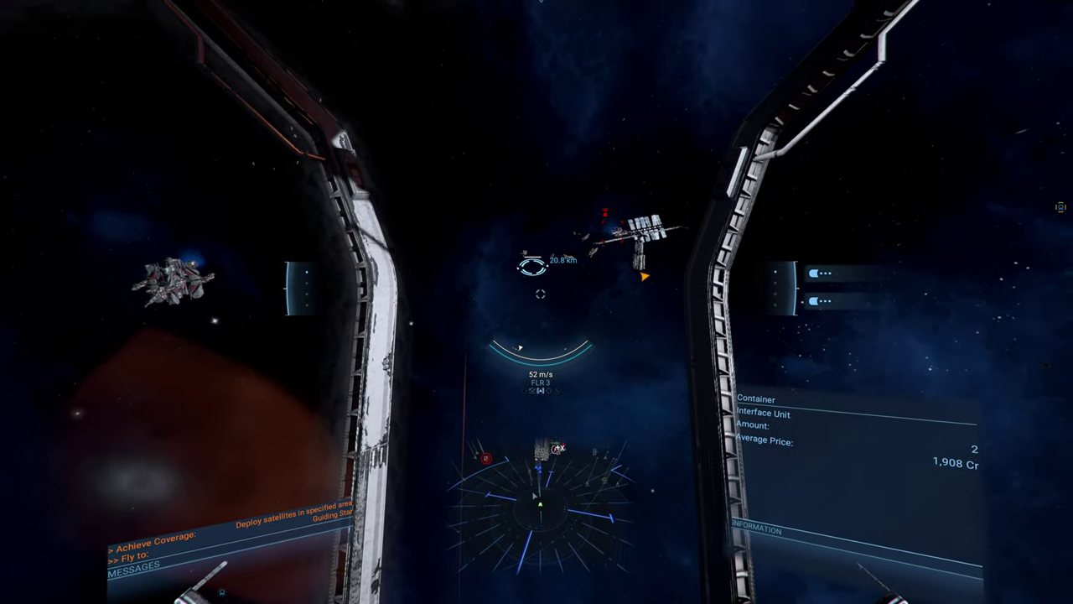
{"action": "key", "text": "shift+a"}
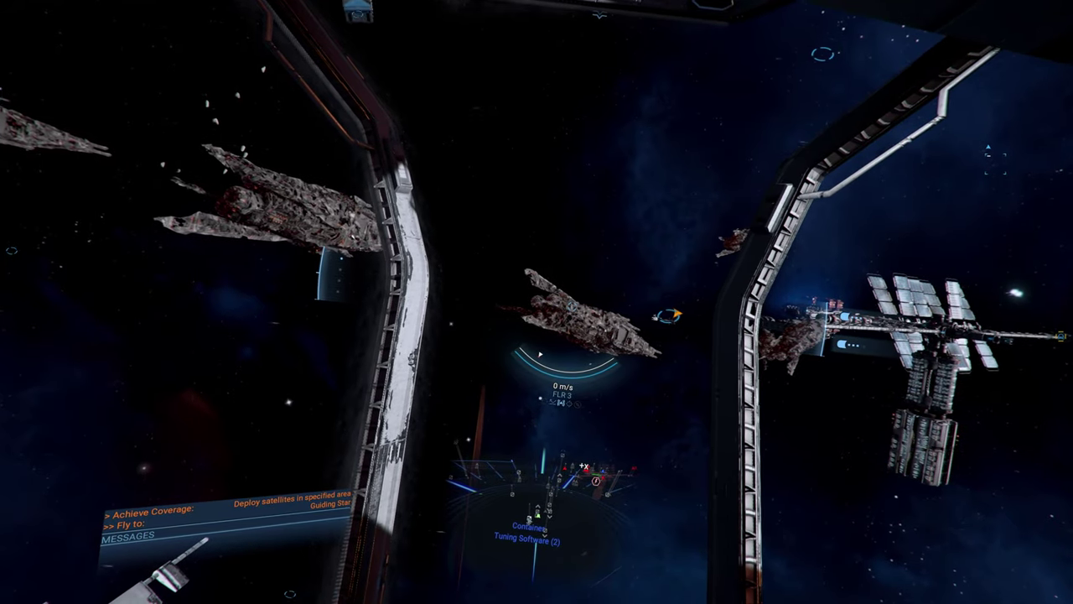
{"action": "key", "text": "i"}
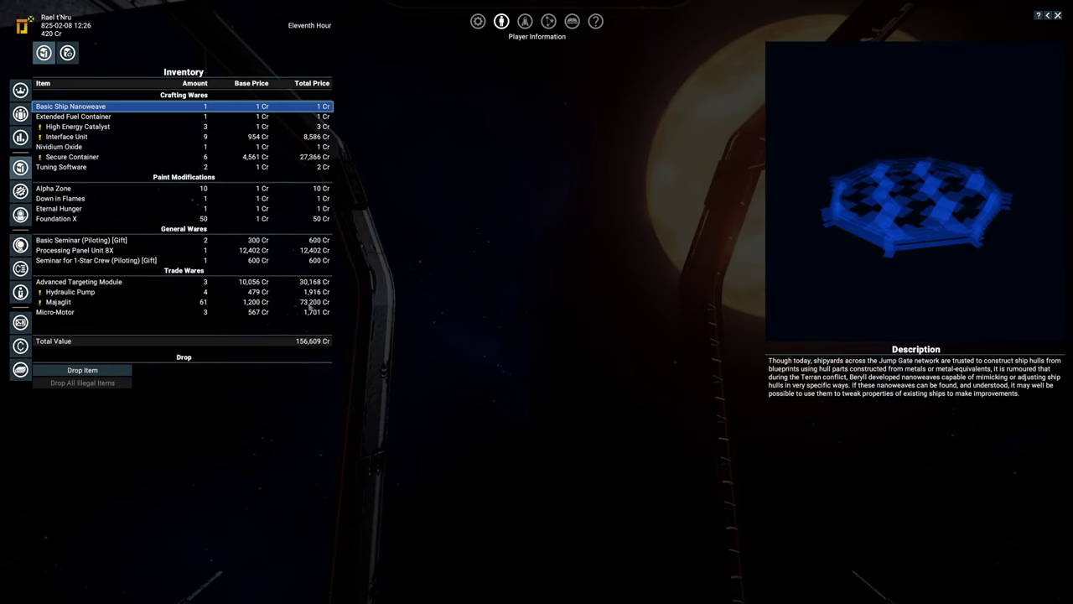
- Read the Majaglit ware description, the Collaborative Expedition Notice and the ZYA war message
{"action": "left_click", "coordinate": [308, 303]}
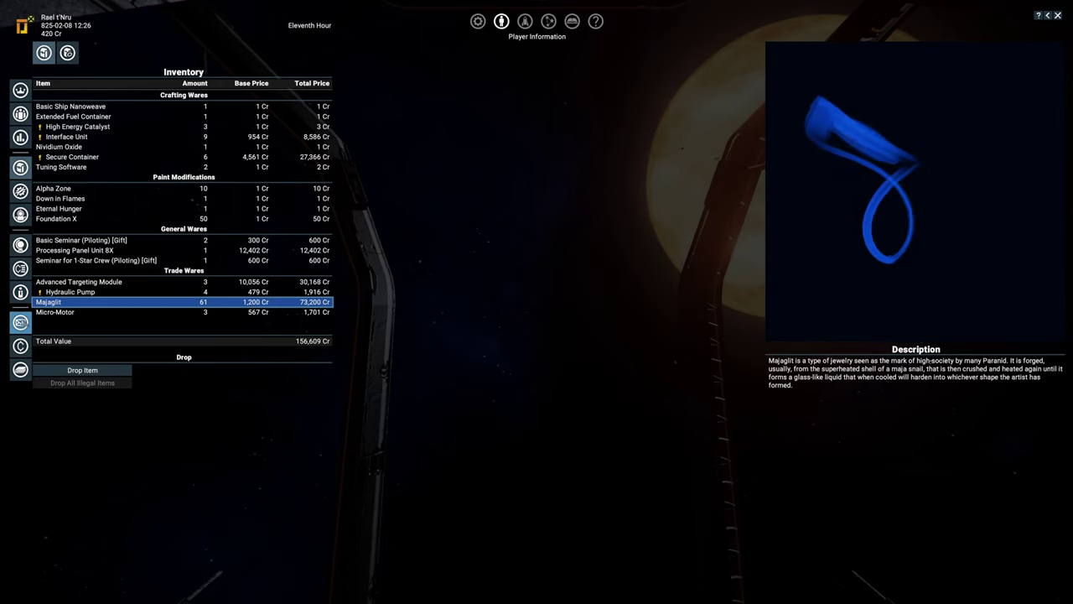
{"action": "left_click", "coordinate": [20, 292]}
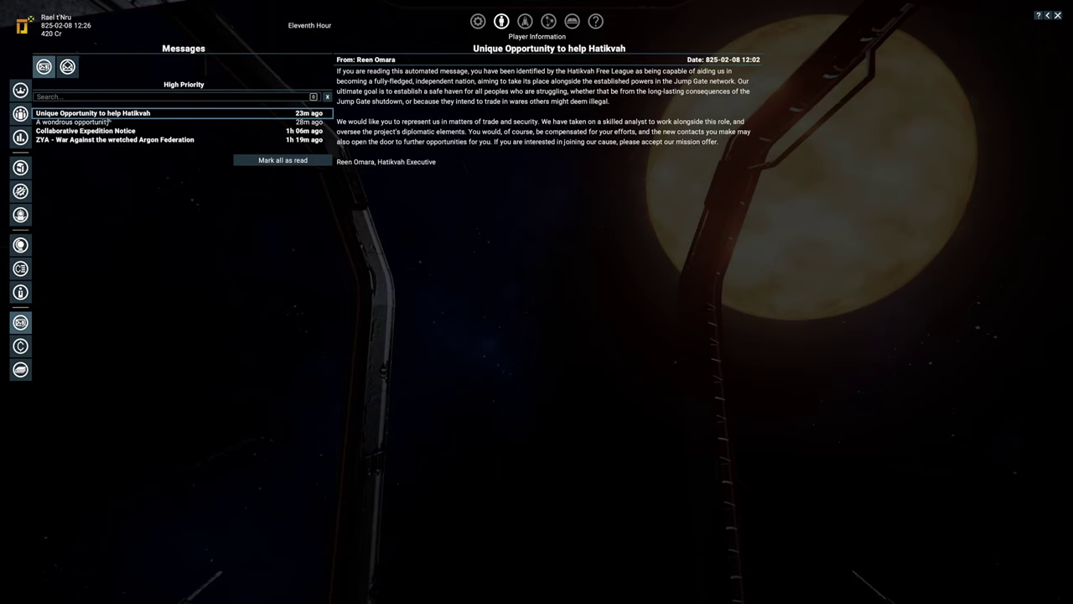
{"action": "left_click", "coordinate": [95, 131]}
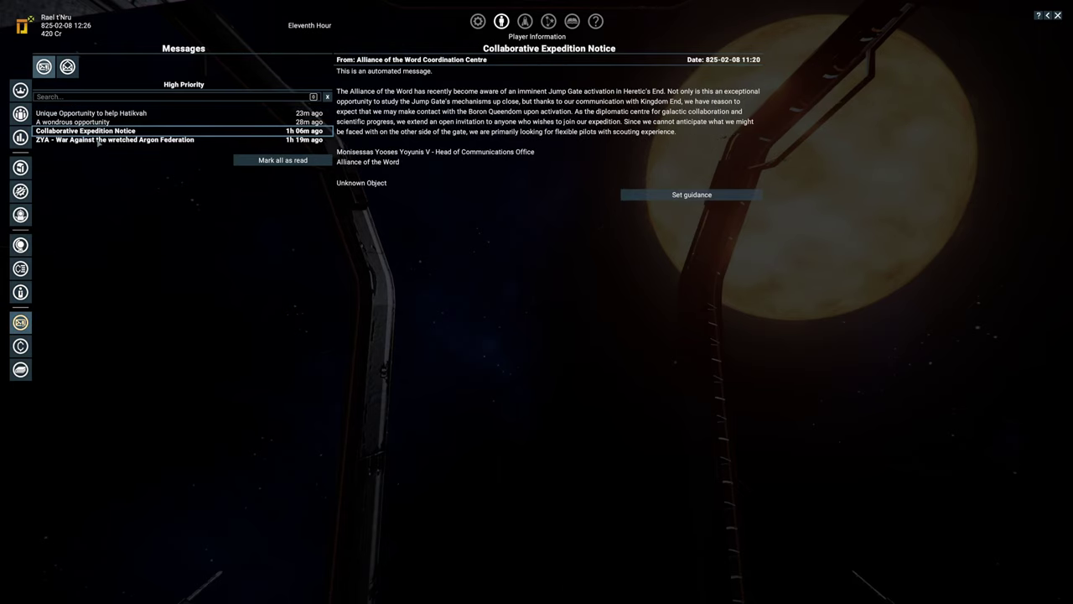
{"action": "left_click", "coordinate": [98, 140]}
{"action": "key", "text": "m"}
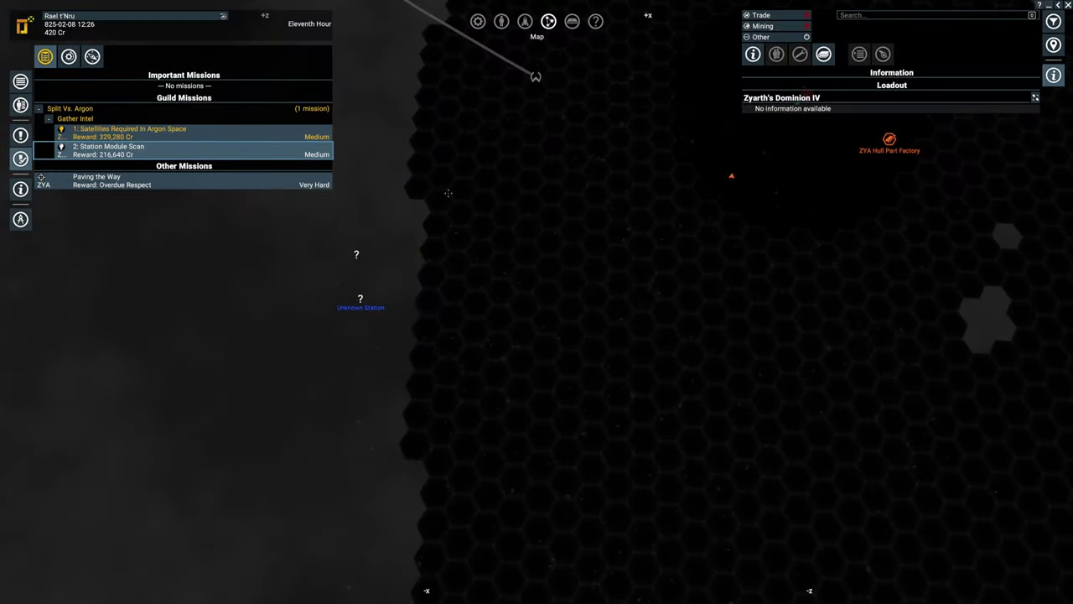
{"action": "scroll", "coordinate": [578, 249], "scroll_direction": "down", "scroll_amount": 5}
{"action": "scroll", "coordinate": [579, 249], "scroll_direction": "down", "scroll_amount": 5}
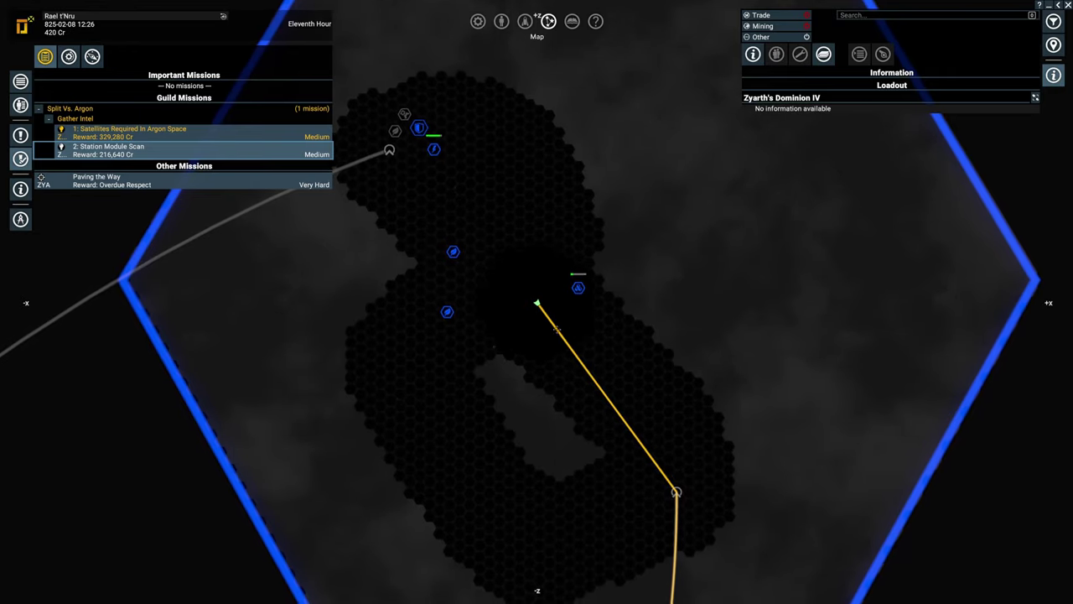
{"action": "scroll", "coordinate": [543, 315], "scroll_direction": "up", "scroll_amount": 3}
{"action": "scroll", "coordinate": [543, 314], "scroll_direction": "up", "scroll_amount": 3}
{"action": "scroll", "coordinate": [543, 314], "scroll_direction": "up", "scroll_amount": 3}
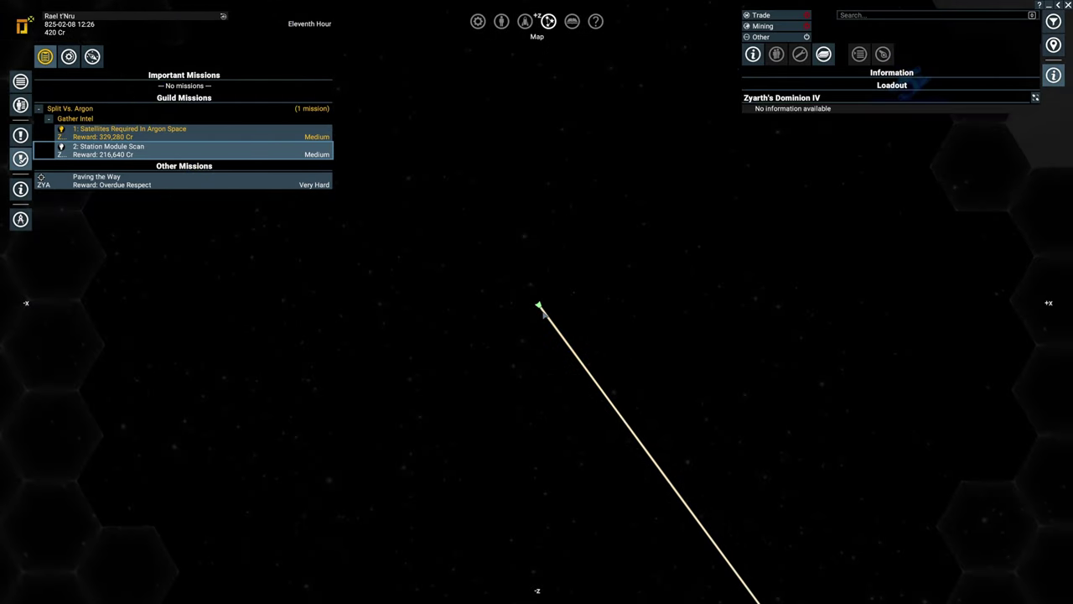
{"action": "scroll", "coordinate": [538, 304], "scroll_direction": "down", "scroll_amount": 3}
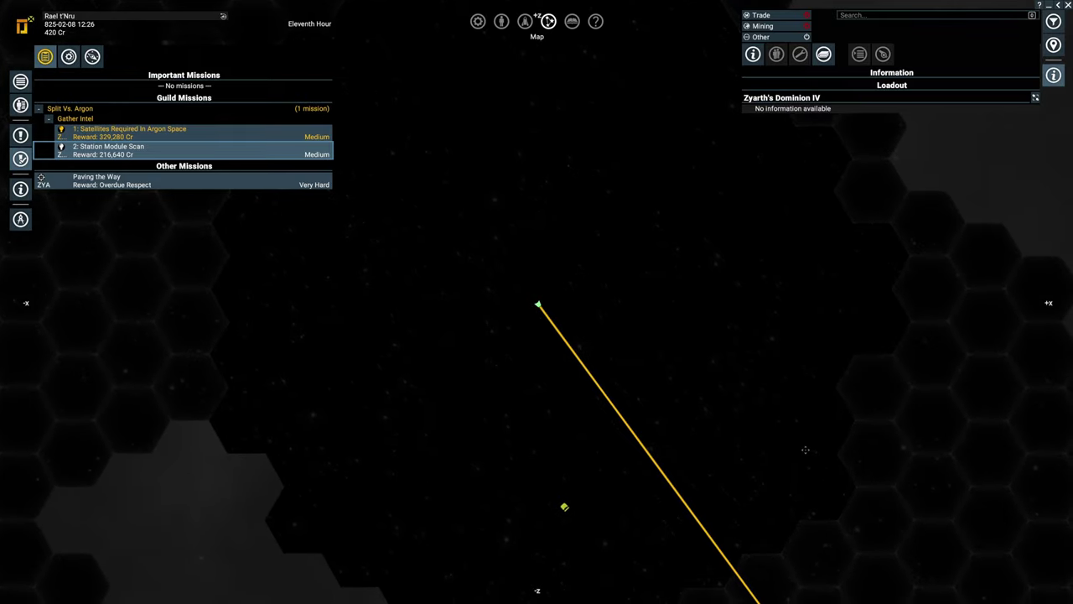
{"action": "scroll", "coordinate": [794, 447], "scroll_direction": "down", "scroll_amount": 5}
{"action": "scroll", "coordinate": [670, 420], "scroll_direction": "down", "scroll_amount": 5}
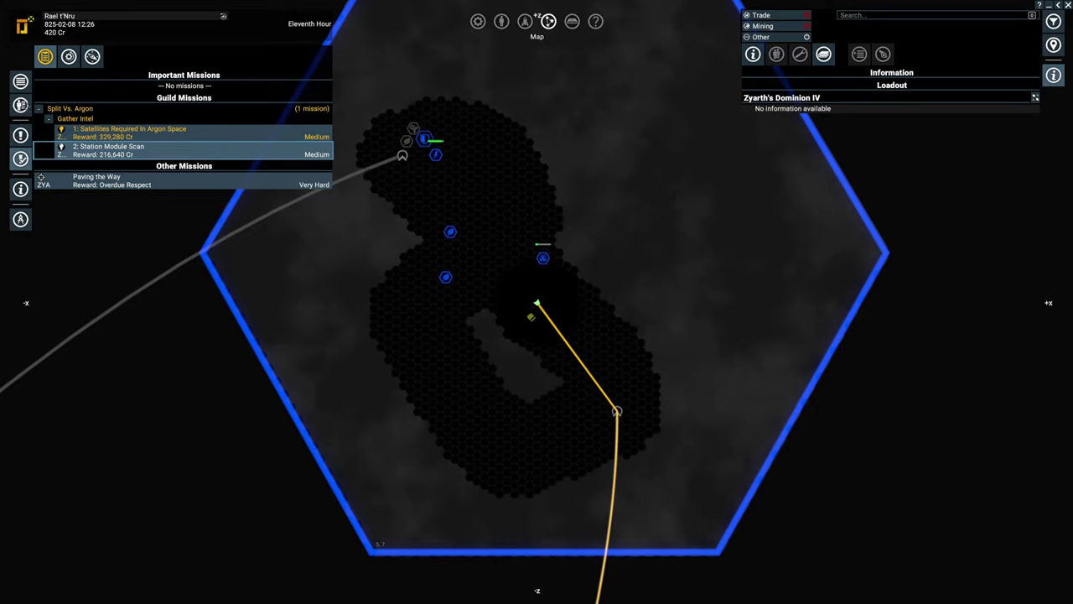
- Select the Asp (RJG-574) from owned ships and view its crew
{"action": "left_click", "coordinate": [20, 104]}
{"action": "double_click", "coordinate": [79, 163]}
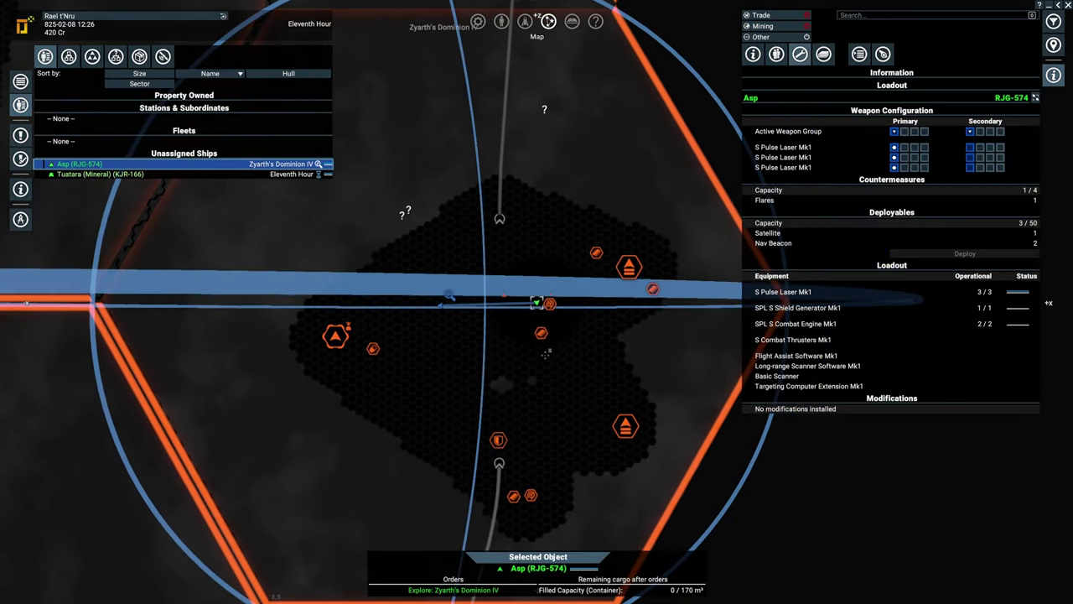
{"action": "scroll", "coordinate": [564, 343], "scroll_direction": "down", "scroll_amount": 3}
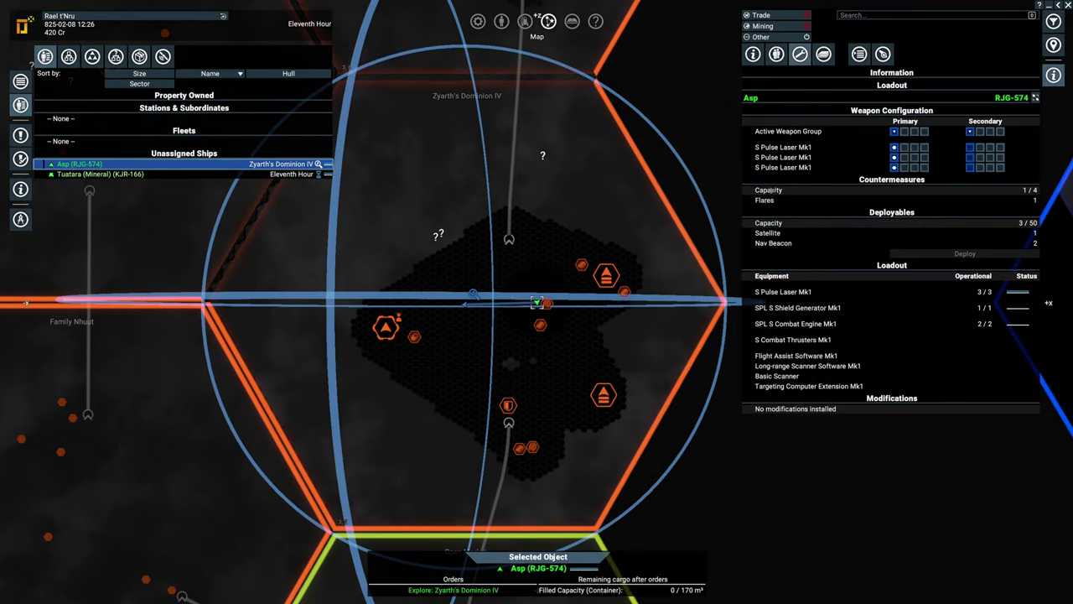
{"action": "left_click", "coordinate": [776, 54]}
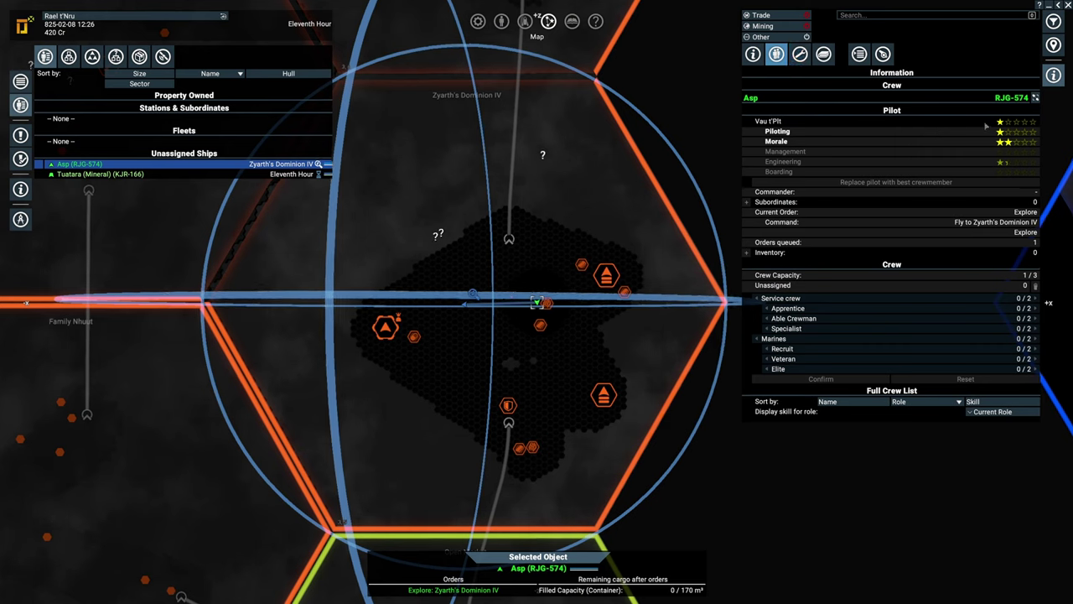
- Give pilot Vau t'Plt a seminar, raising Piloting to two stars, and return to the map
{"action": "left_click", "coordinate": [994, 161]}
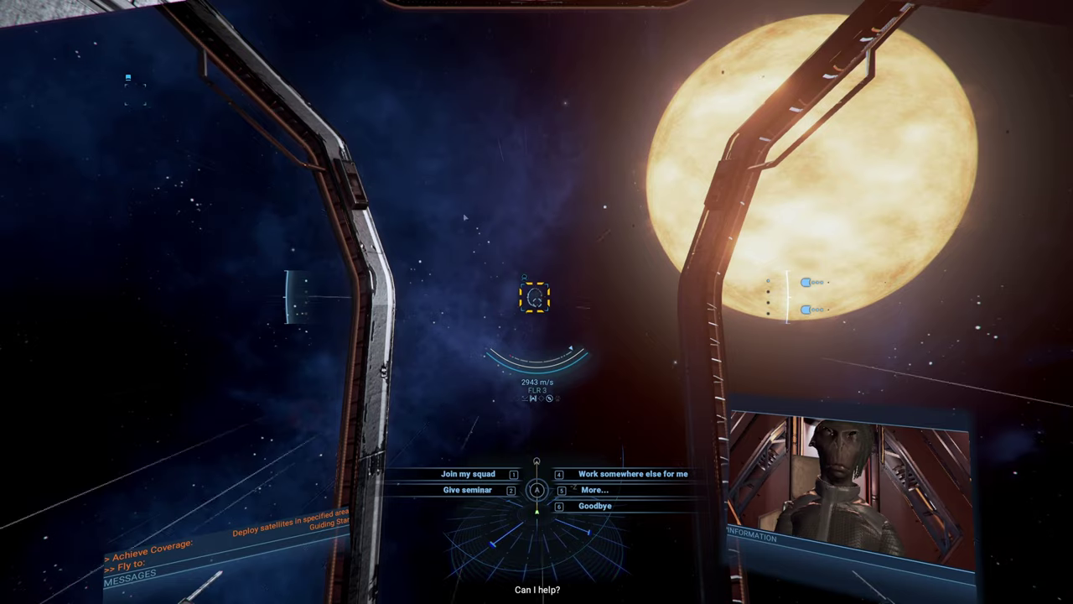
{"action": "left_click", "coordinate": [469, 488]}
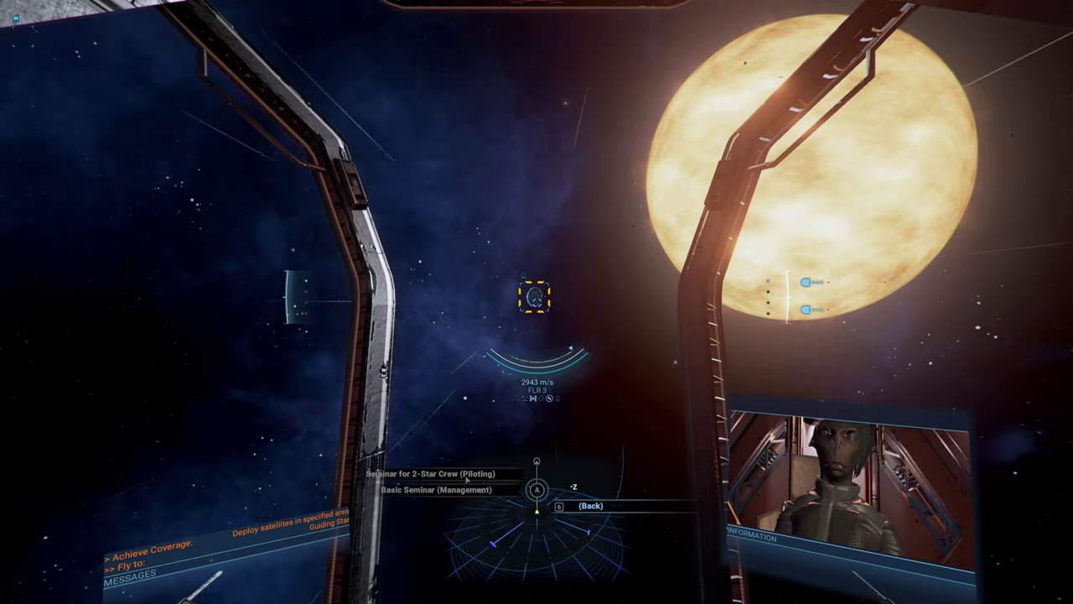
{"action": "left_click", "coordinate": [590, 506]}
{"action": "left_click", "coordinate": [595, 505]}
{"action": "key", "text": "m"}
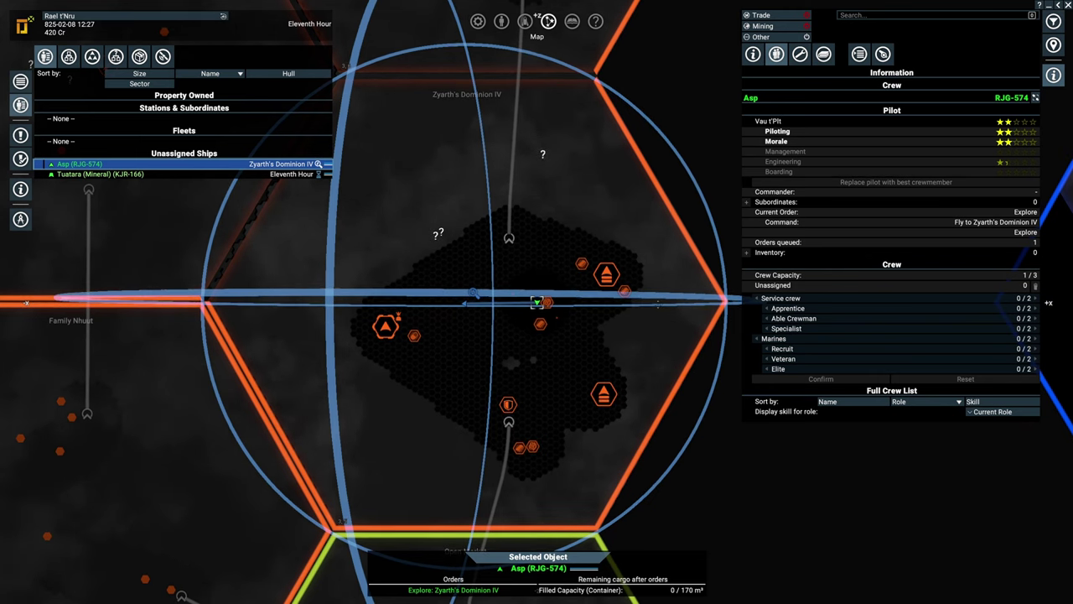
{"action": "scroll", "coordinate": [473, 294], "scroll_direction": "up", "scroll_amount": 2}
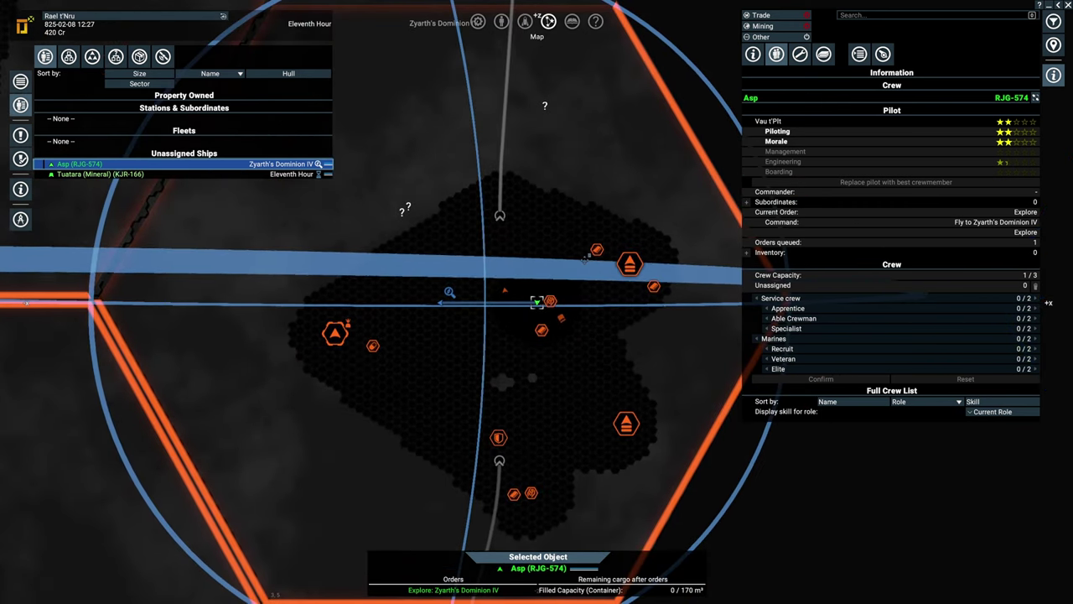
- Leave the map and engage travel mode in Guiding Star, cycling through nearby targets
{"action": "key", "text": "m"}
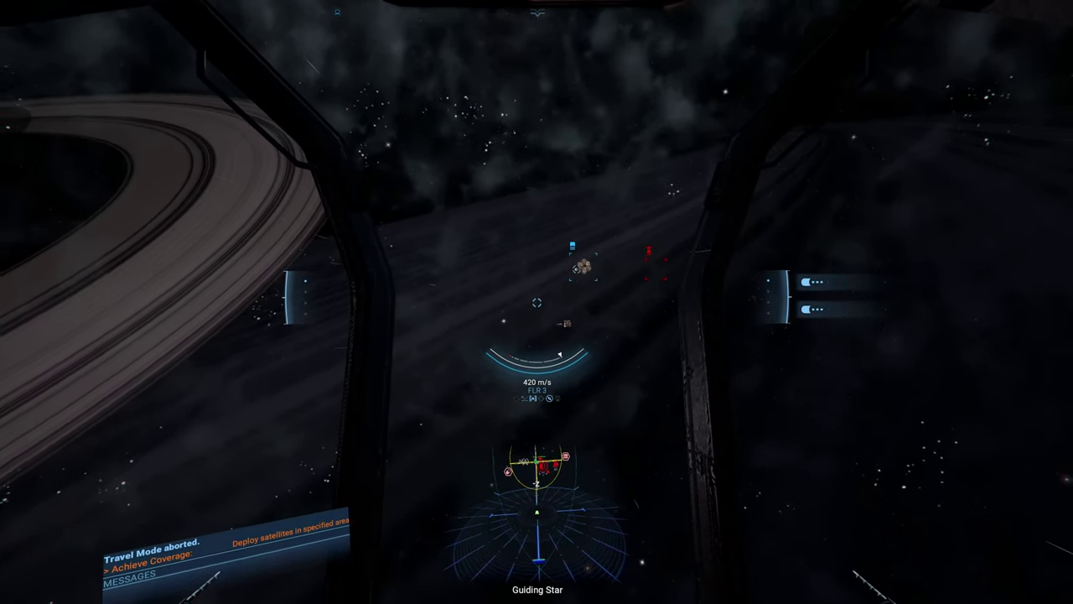
{"action": "key", "text": "Page_Up"}
{"action": "key", "text": "shift+1"}
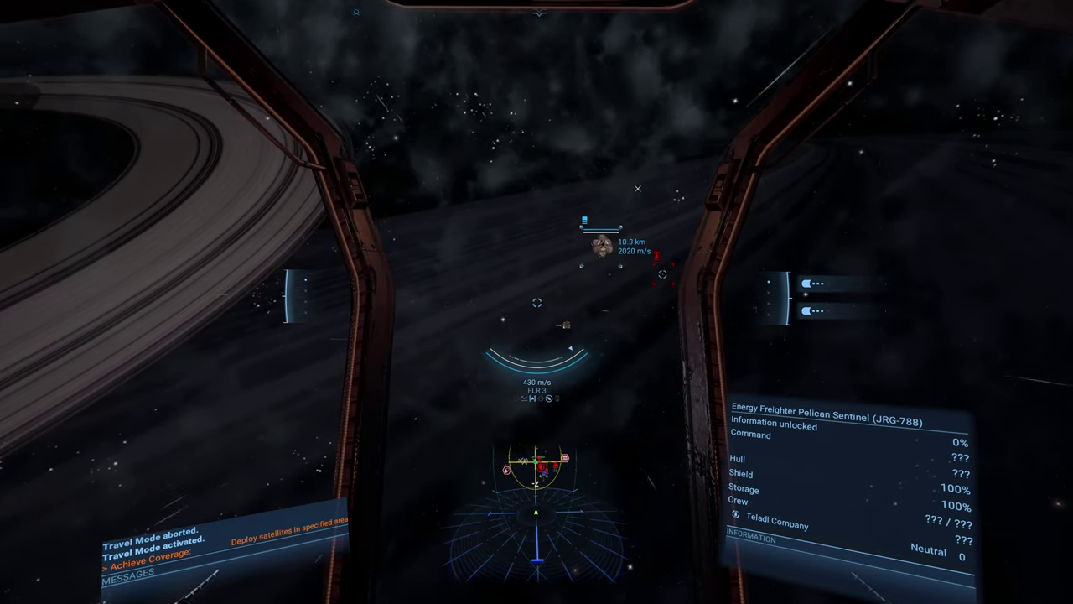
{"action": "left_click", "coordinate": [662, 275]}
{"action": "key", "text": "shift+e"}
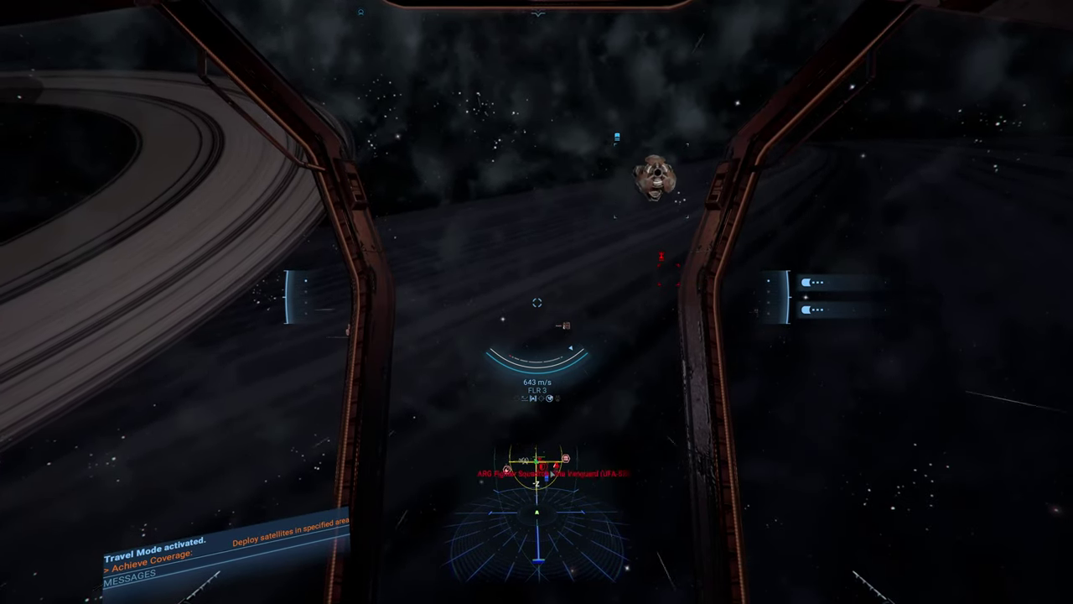
- Target the owned satellite and autopilot toward it, about 79 km away
{"action": "key", "text": "Page_Up"}
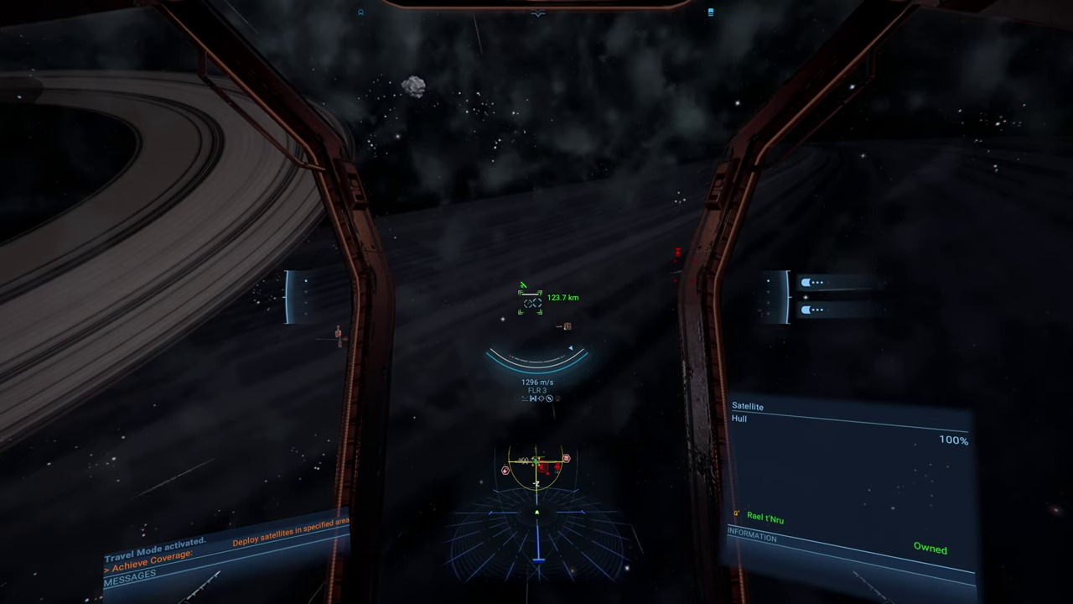
{"action": "right_click", "coordinate": [530, 302]}
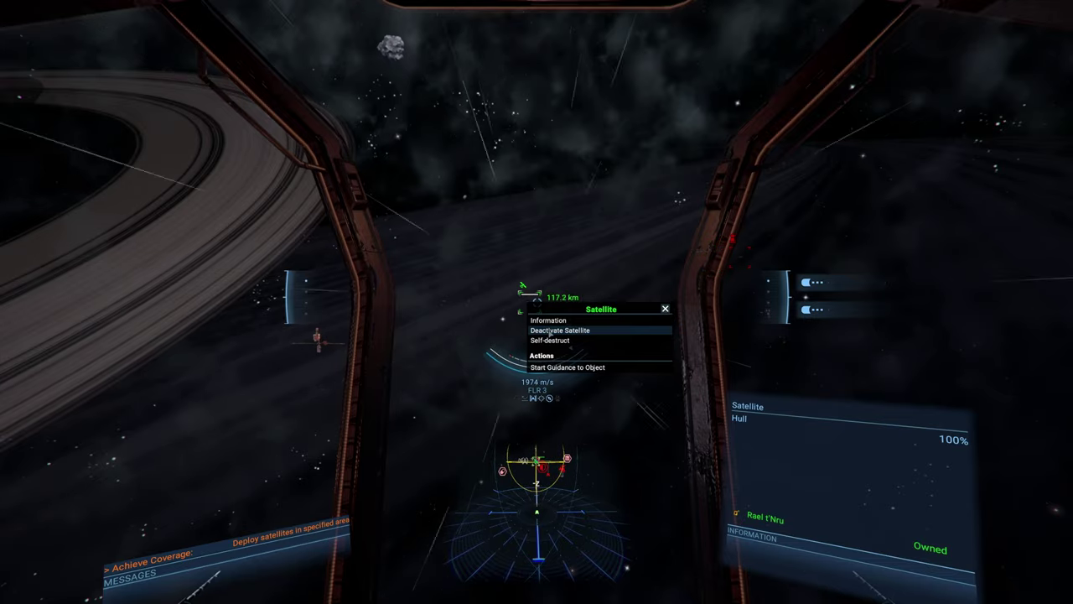
{"action": "left_click", "coordinate": [561, 331]}
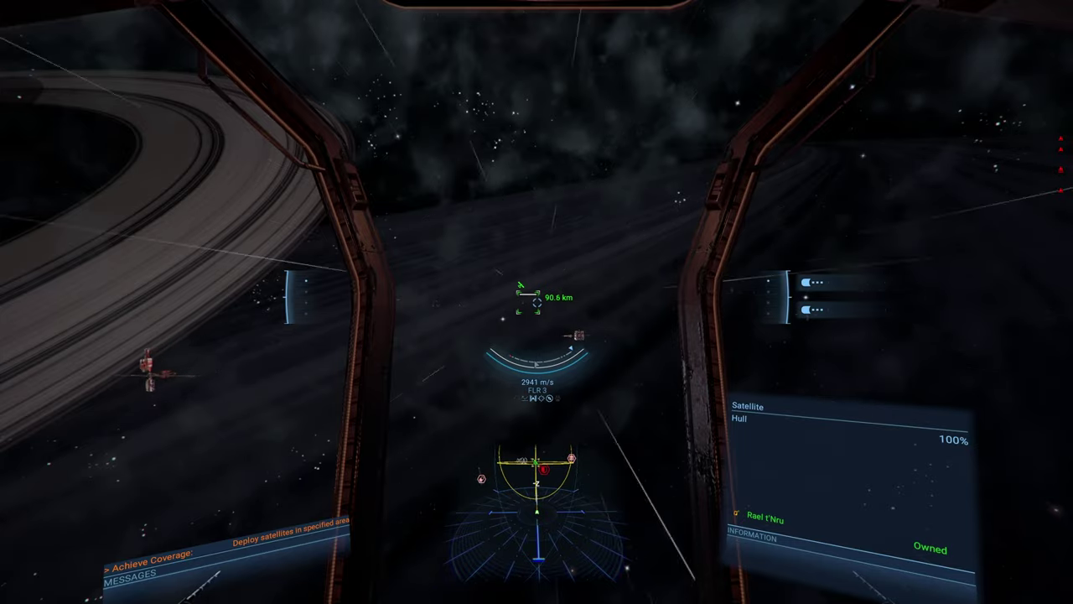
{"action": "key", "text": "shift+a"}
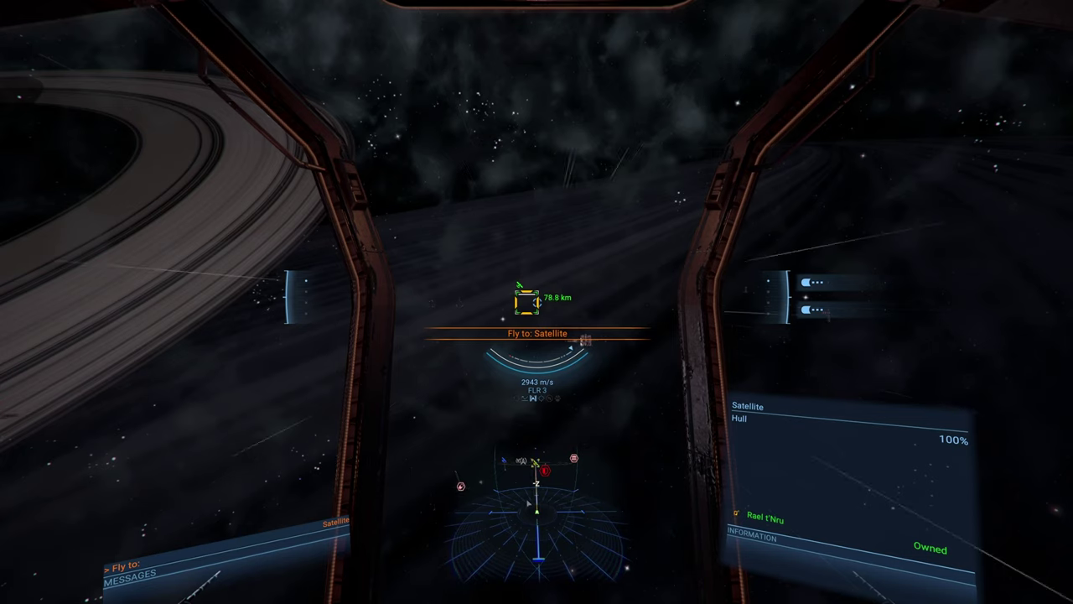
{"action": "key", "text": "m"}
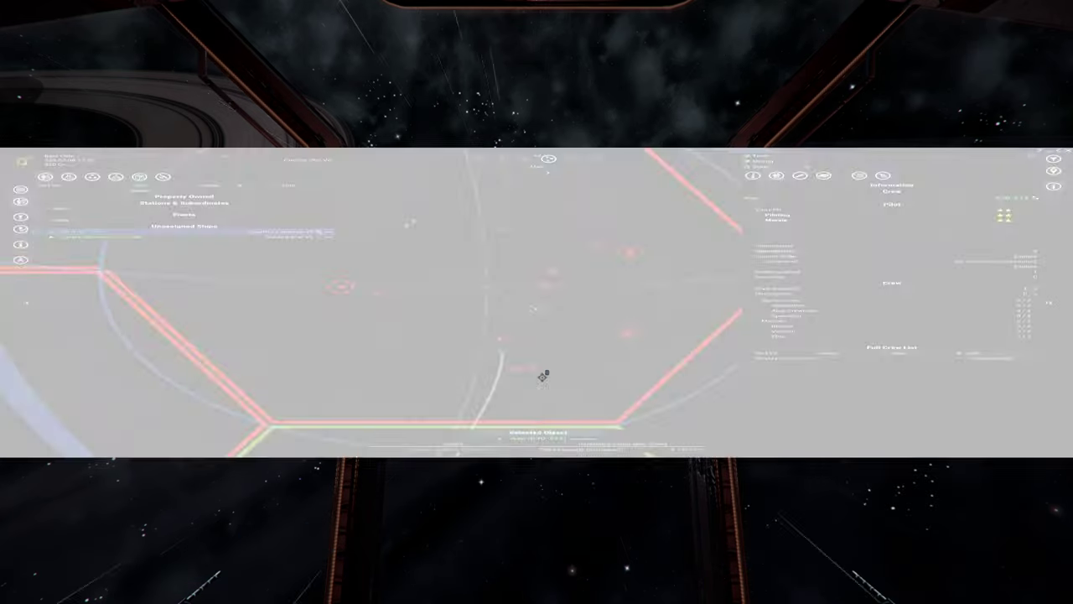
{"action": "scroll", "coordinate": [541, 326], "scroll_direction": "up", "scroll_amount": 5}
{"action": "scroll", "coordinate": [541, 325], "scroll_direction": "up", "scroll_amount": 4}
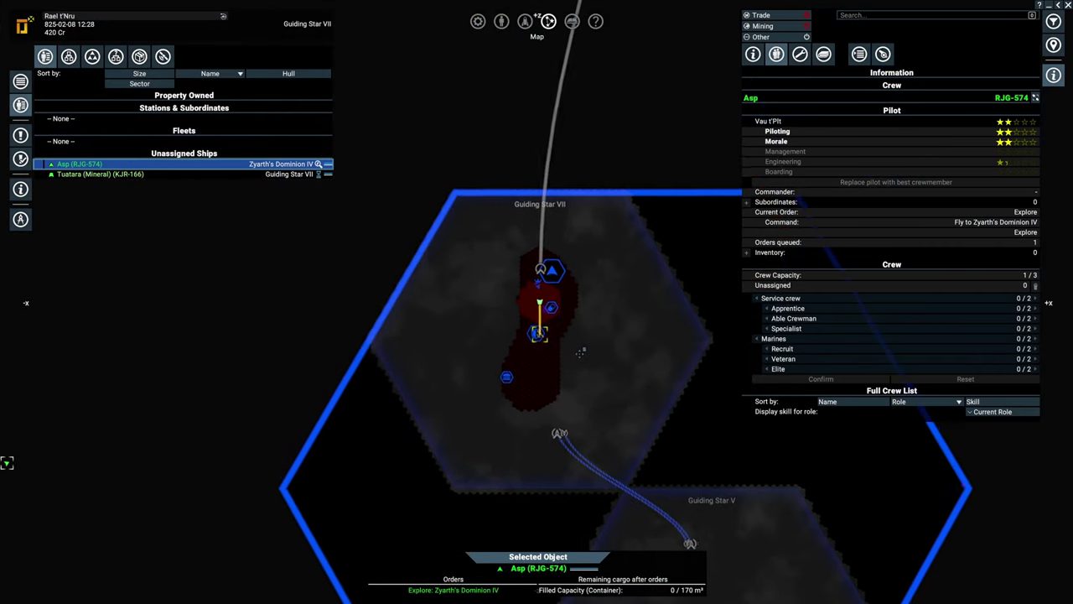
{"action": "scroll", "coordinate": [540, 326], "scroll_direction": "up", "scroll_amount": 3}
{"action": "scroll", "coordinate": [540, 325], "scroll_direction": "up", "scroll_amount": 3}
{"action": "scroll", "coordinate": [587, 377], "scroll_direction": "up", "scroll_amount": 3}
{"action": "left_click_drag", "start_coordinate": [643, 437], "coordinate": [507, 206]}
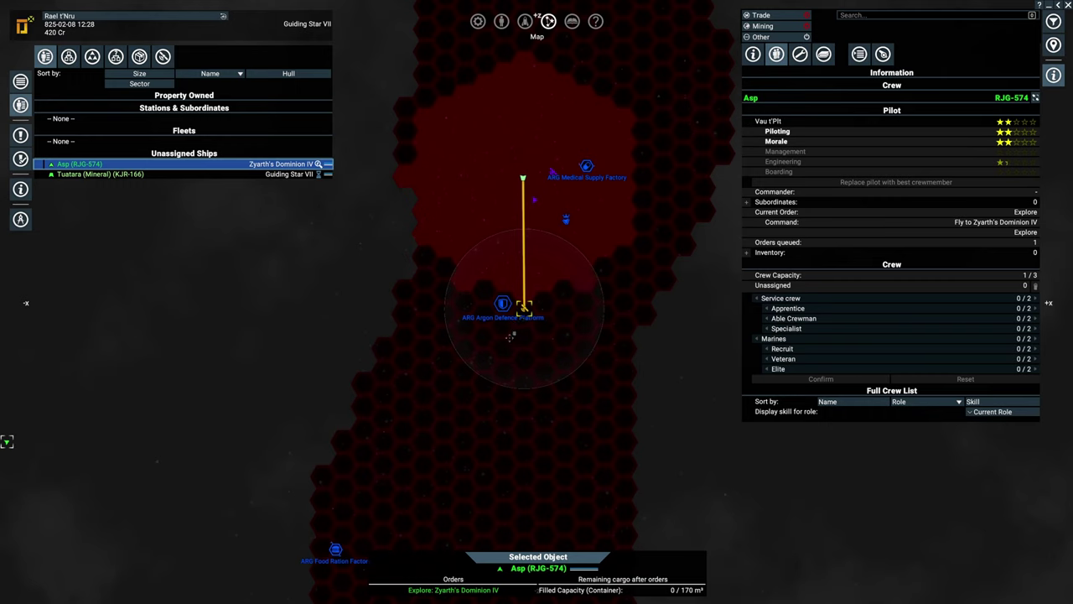
{"action": "scroll", "coordinate": [507, 337], "scroll_direction": "up", "scroll_amount": 1}
{"action": "key", "text": "m"}
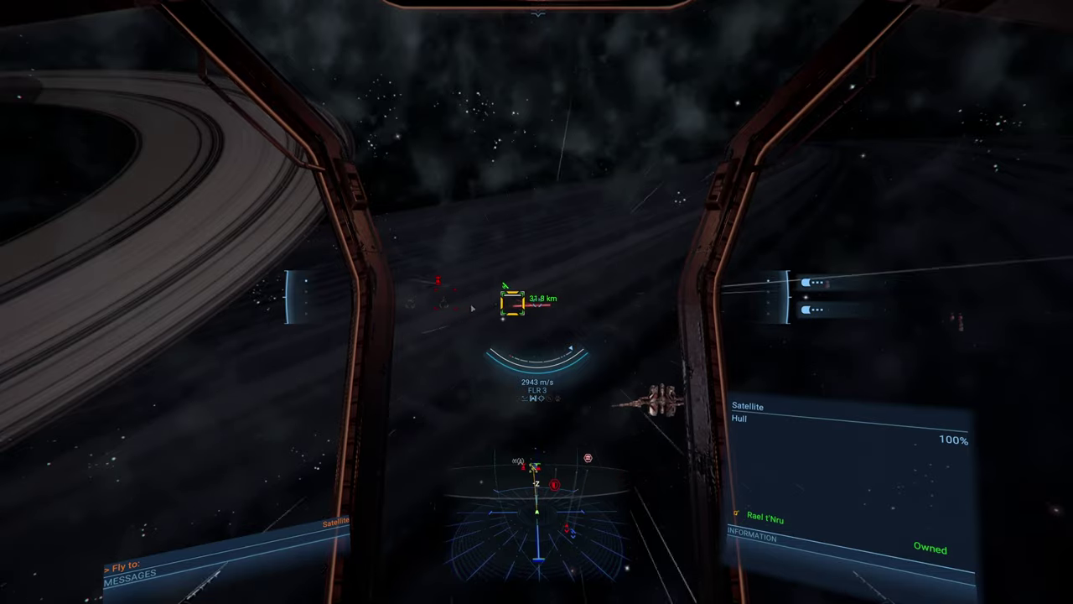
- Target the Quasar Vanguard squadron, leave travel mode, slow down, steer past the gas giant, and accelerate
{"action": "key", "text": "shift+e"}
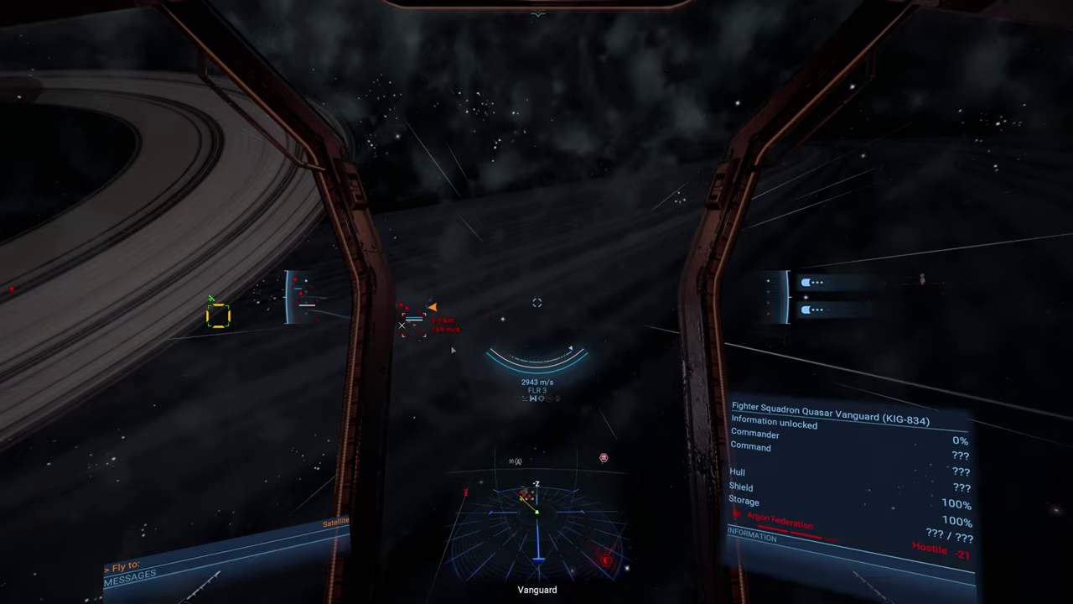
{"action": "key", "text": "shift+1"}
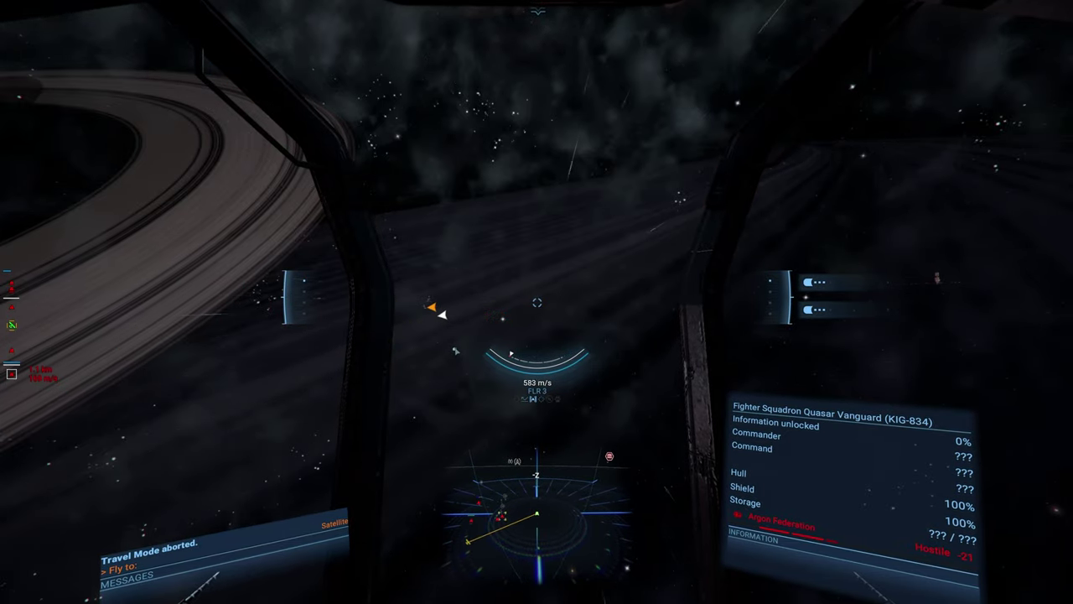
{"action": "key", "text": "BackSpace"}
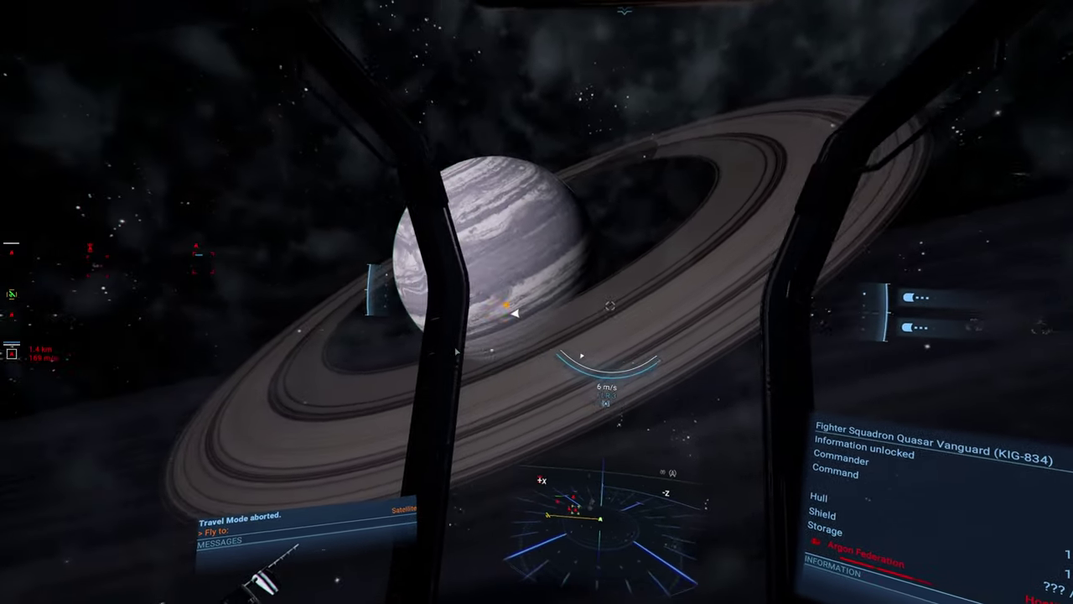
{"action": "left_click_drag", "start_coordinate": [513, 311], "coordinate": [493, 309]}
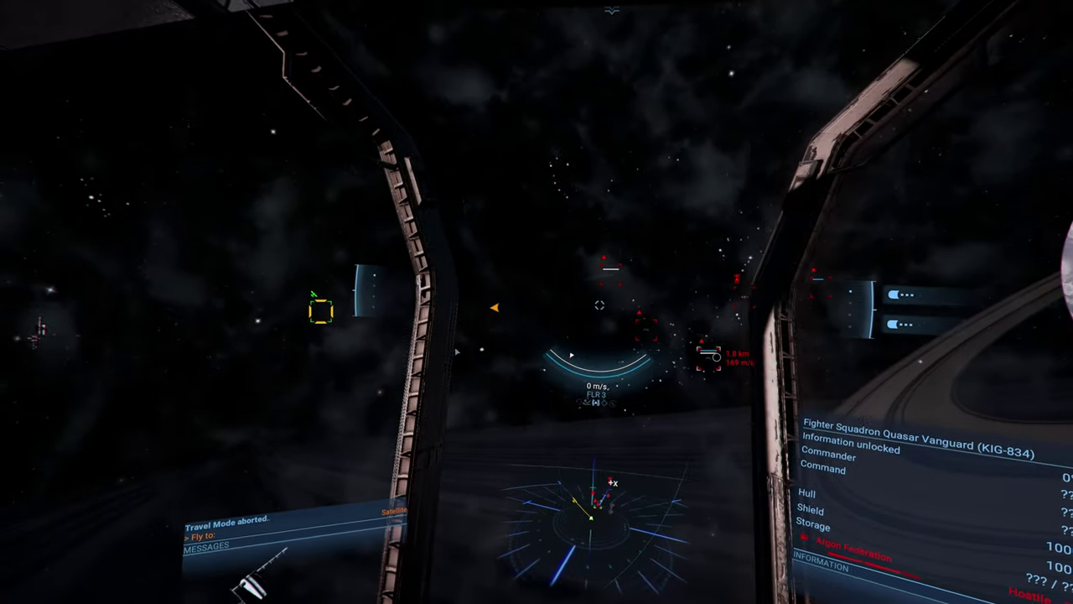
{"action": "key", "text": "x"}
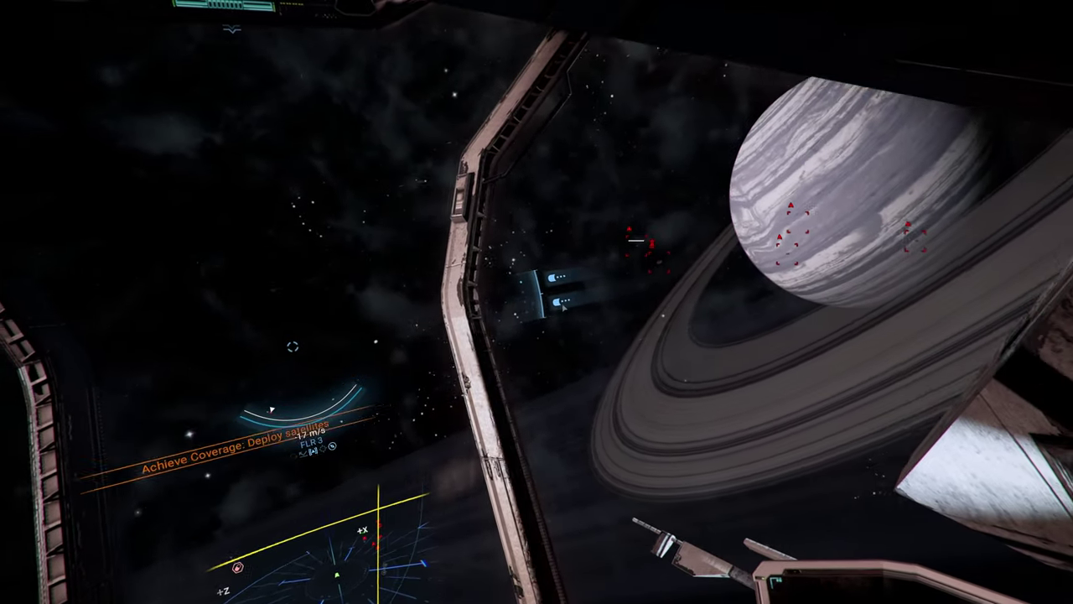
- Check the sector map, then stop the ship and bring up its interaction options
{"action": "key", "text": "m"}
{"action": "scroll", "coordinate": [542, 316], "scroll_direction": "up", "scroll_amount": 5}
{"action": "scroll", "coordinate": [542, 316], "scroll_direction": "up", "scroll_amount": 3}
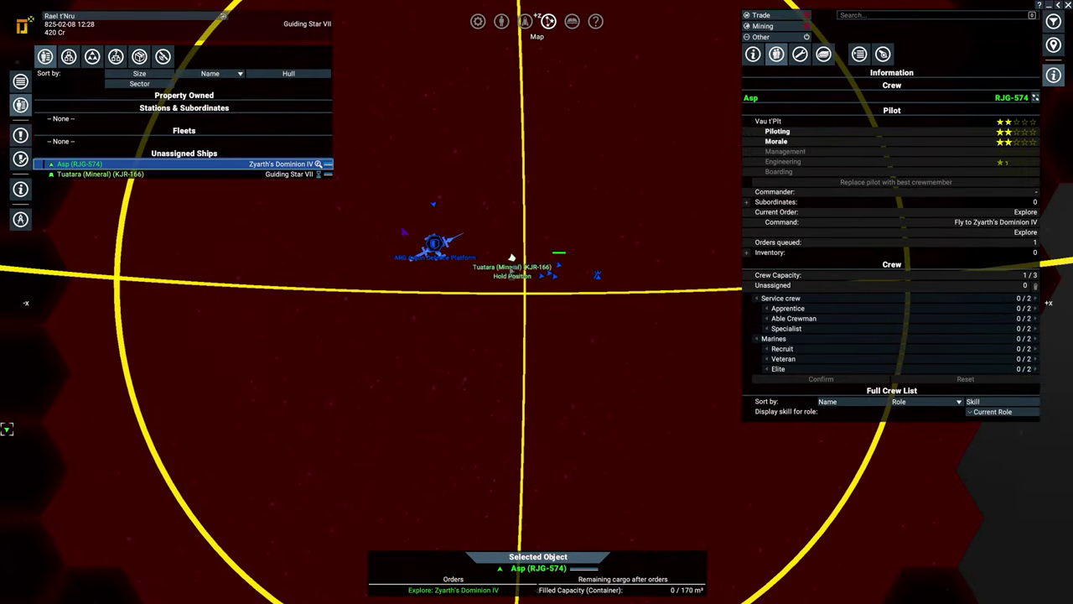
{"action": "scroll", "coordinate": [541, 316], "scroll_direction": "up", "scroll_amount": 2}
{"action": "scroll", "coordinate": [535, 301], "scroll_direction": "down", "scroll_amount": 5}
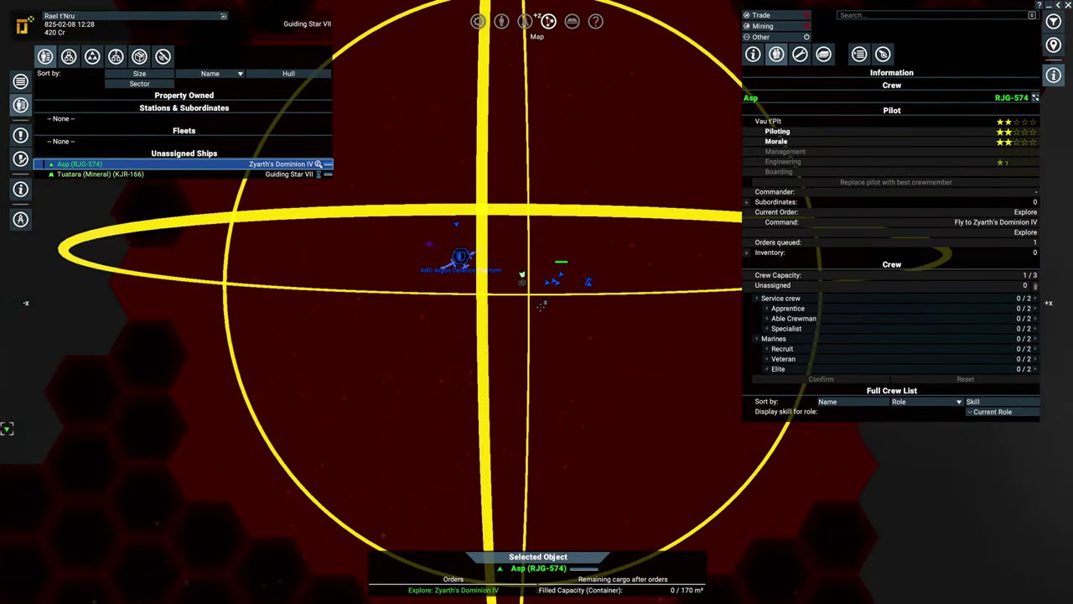
{"action": "scroll", "coordinate": [535, 300], "scroll_direction": "down", "scroll_amount": 5}
{"action": "key", "text": "m"}
{"action": "key", "text": "shift+a"}
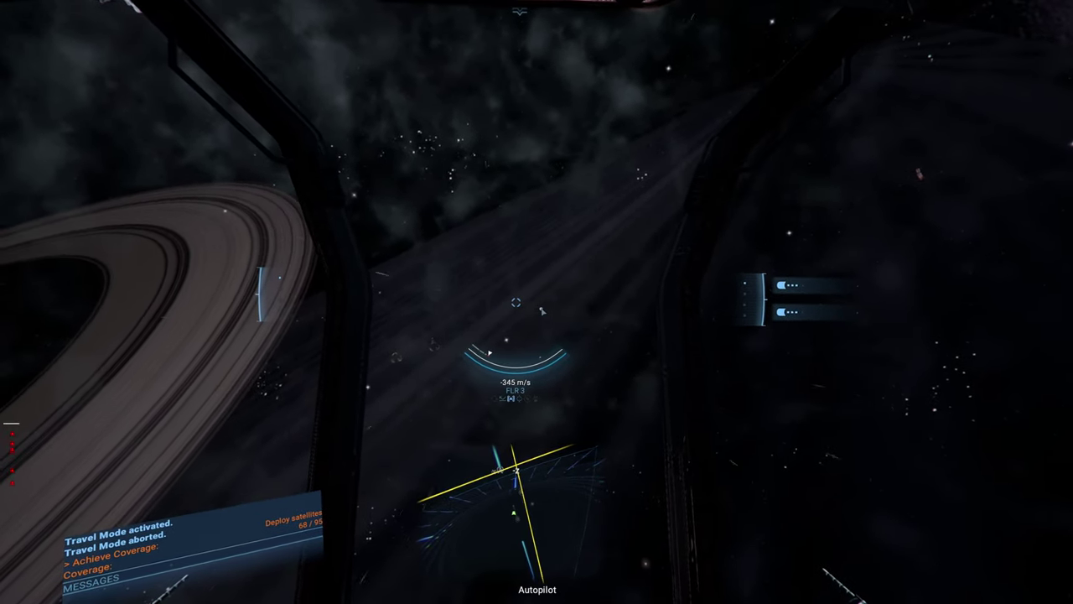
{"action": "key", "text": "Return"}
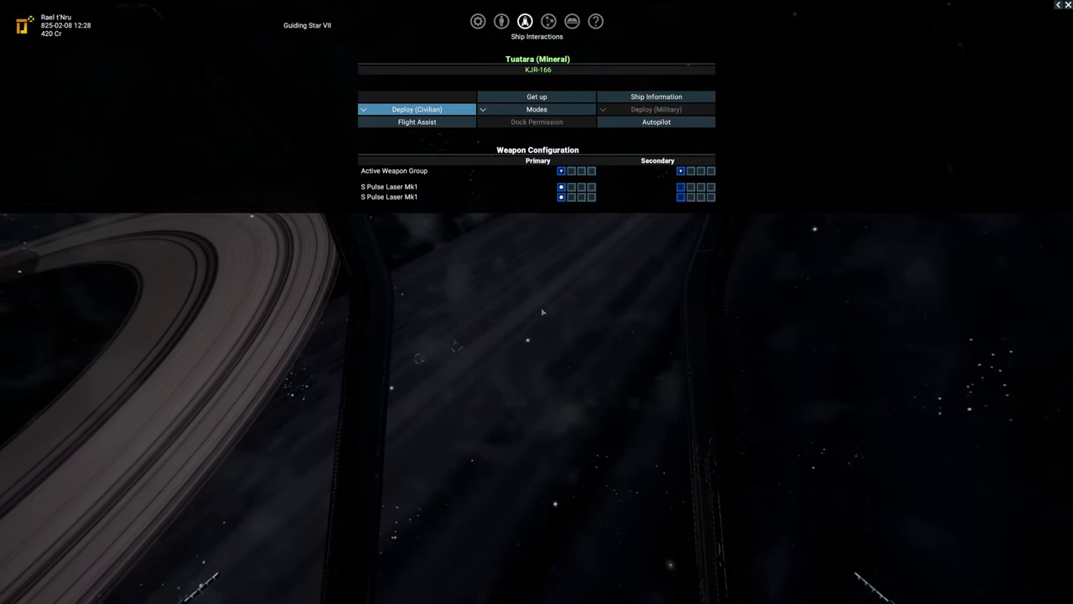
- Recheck the map and engage autopilot toward the Argon Bridge Defence Platform
{"action": "key", "text": "m"}
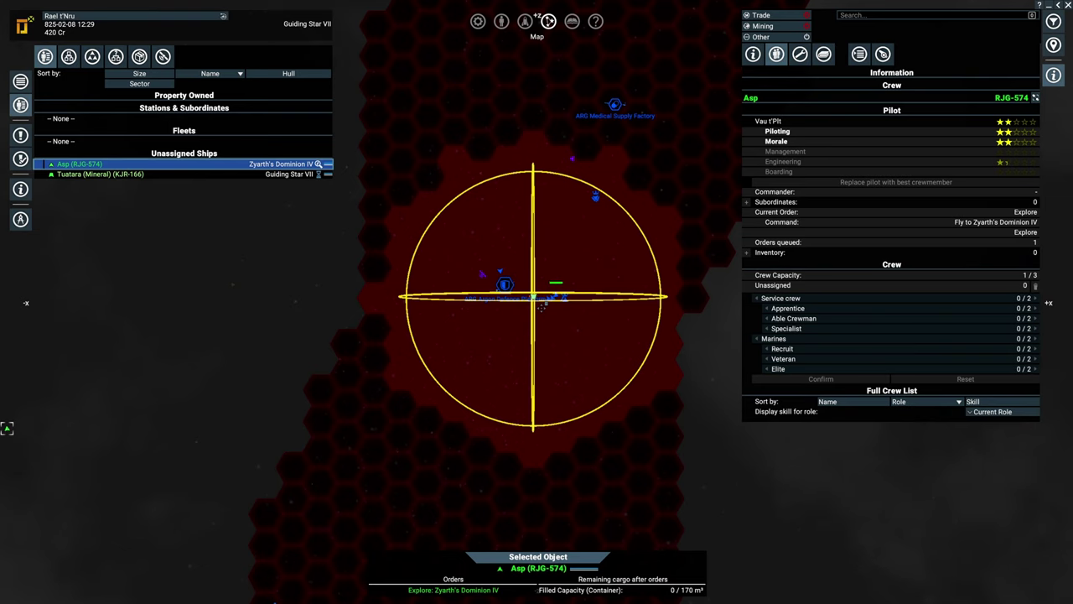
{"action": "key", "text": "m"}
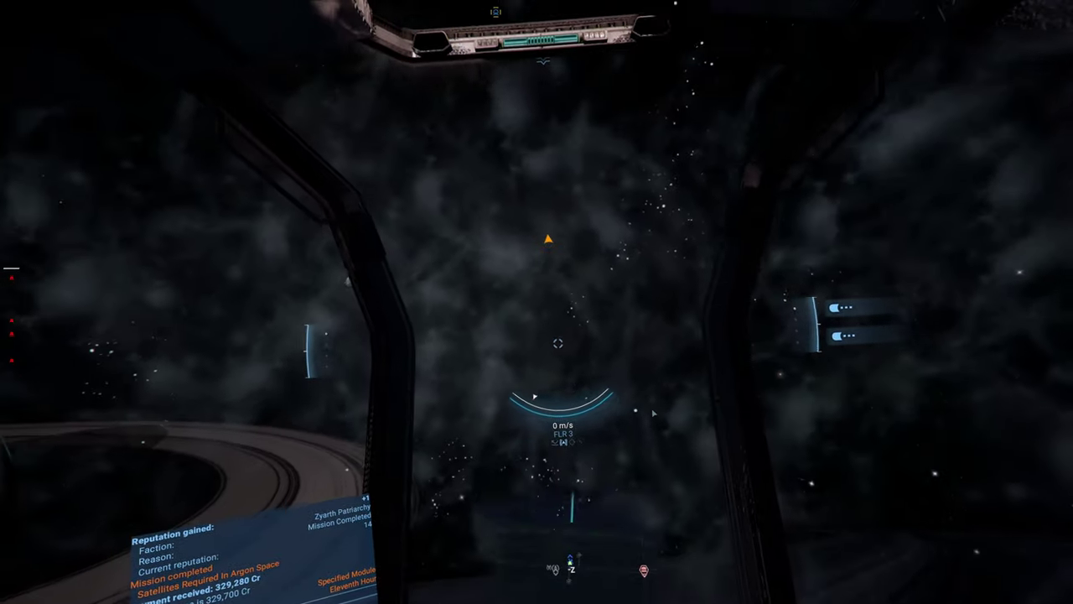
{"action": "key", "text": "shift+a"}
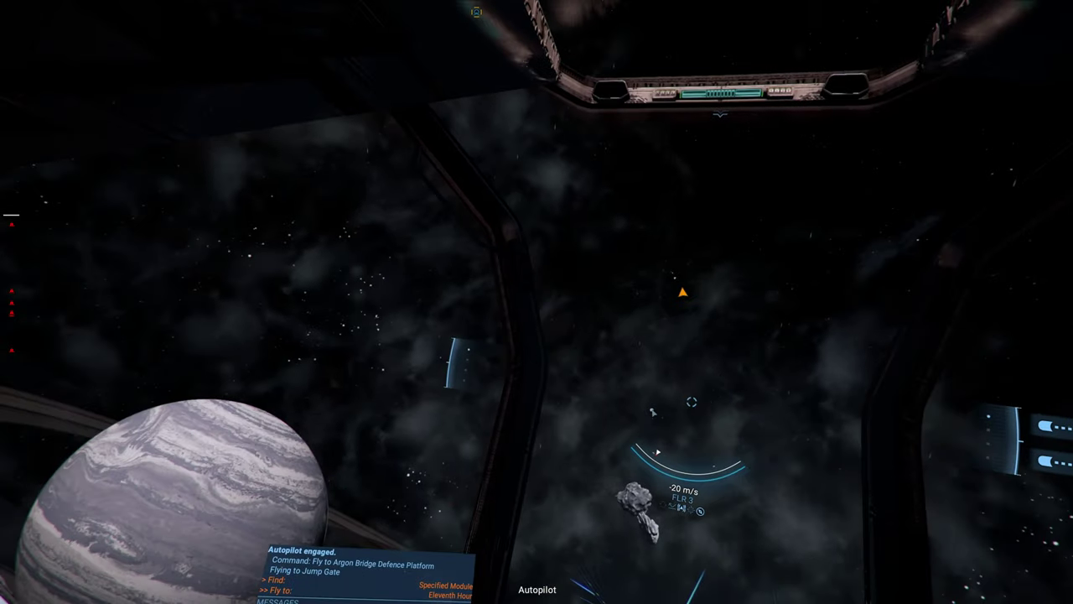
{"action": "key", "text": "m"}
{"action": "scroll", "coordinate": [537, 302], "scroll_direction": "down", "scroll_amount": 5}
{"action": "scroll", "coordinate": [612, 260], "scroll_direction": "up", "scroll_amount": 10}
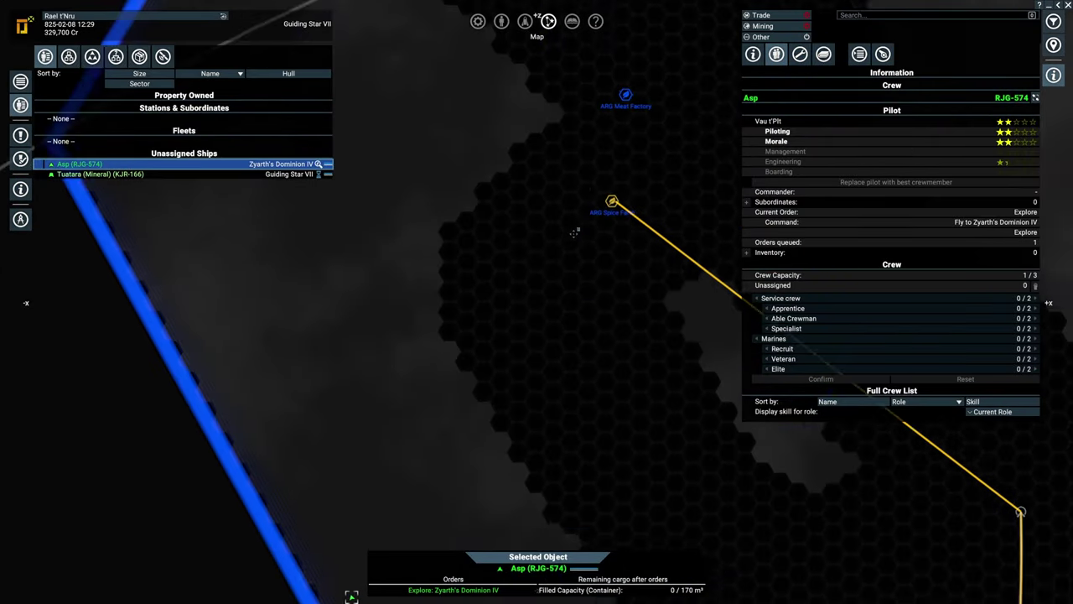
{"action": "scroll", "coordinate": [612, 268], "scroll_direction": "up", "scroll_amount": 3}
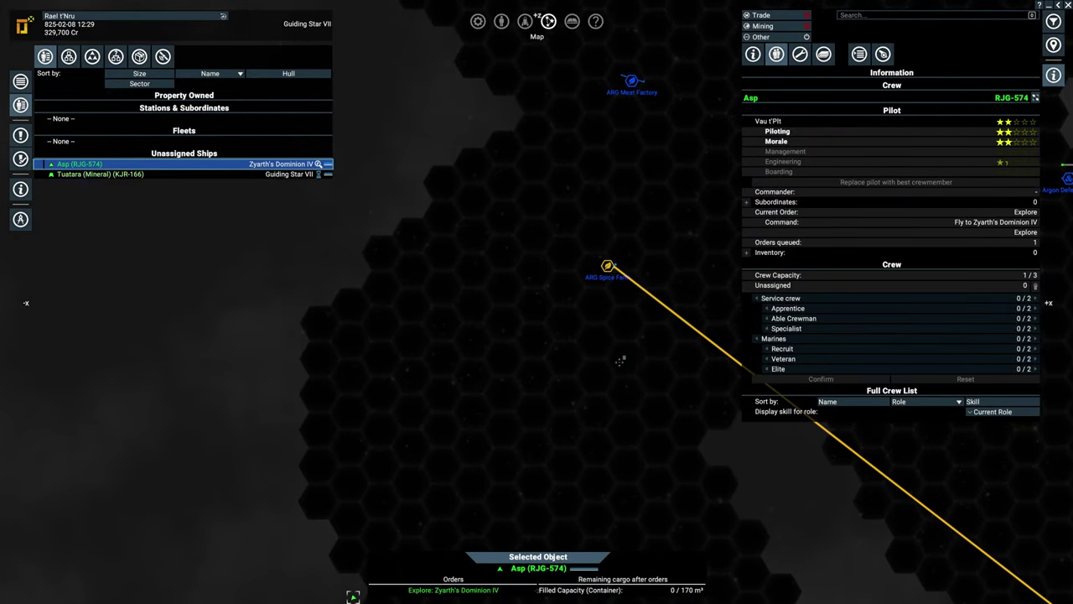
{"action": "left_click_drag", "start_coordinate": [616, 358], "coordinate": [496, 294]}
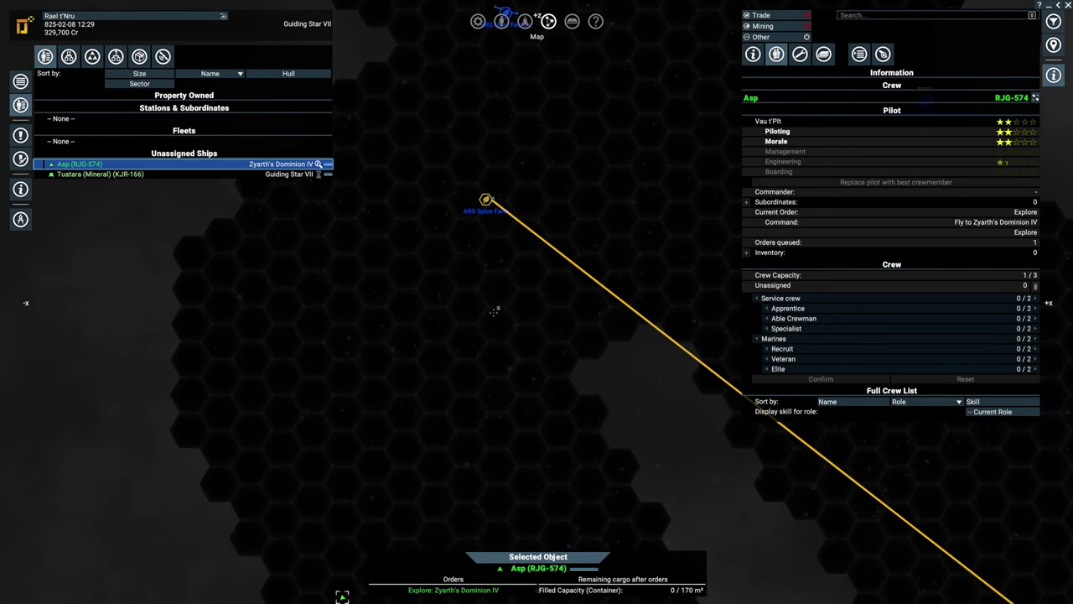
{"action": "mouse_move", "coordinate": [543, 262]}
{"action": "left_mouse_down"}
{"action": "mouse_move", "coordinate": [476, 397]}
{"action": "mouse_move", "coordinate": [321, 423]}
{"action": "mouse_move", "coordinate": [25, 104]}
{"action": "left_mouse_up"}
{"action": "scroll", "coordinate": [476, 396], "scroll_direction": "down", "scroll_amount": 3}
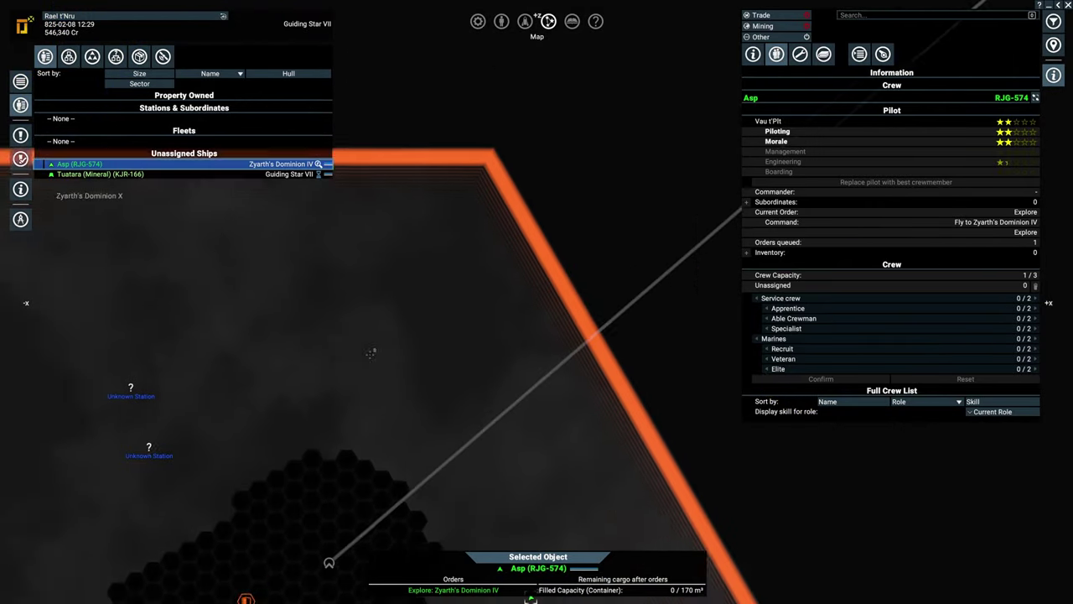
{"action": "mouse_move", "coordinate": [503, 419]}
{"action": "left_mouse_down"}
{"action": "mouse_move", "coordinate": [226, 76]}
{"action": "mouse_move", "coordinate": [387, 281]}
{"action": "left_mouse_up"}
{"action": "key", "text": "m"}
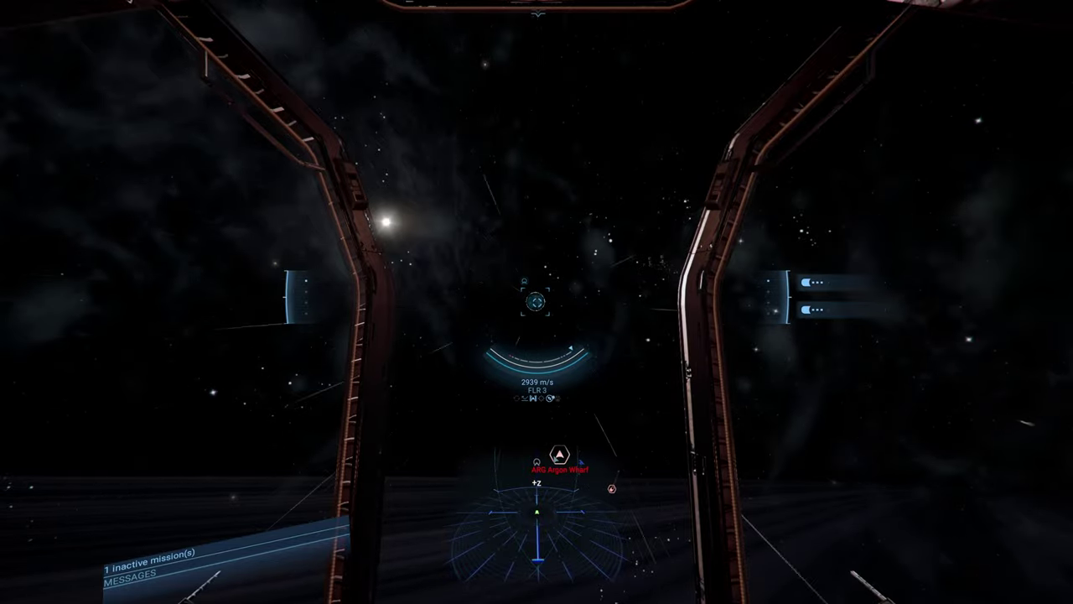
- On the galaxy map, review the Mission Offers and Mission Manager lists
{"action": "key", "text": "m"}
{"action": "left_click", "coordinate": [20, 134]}
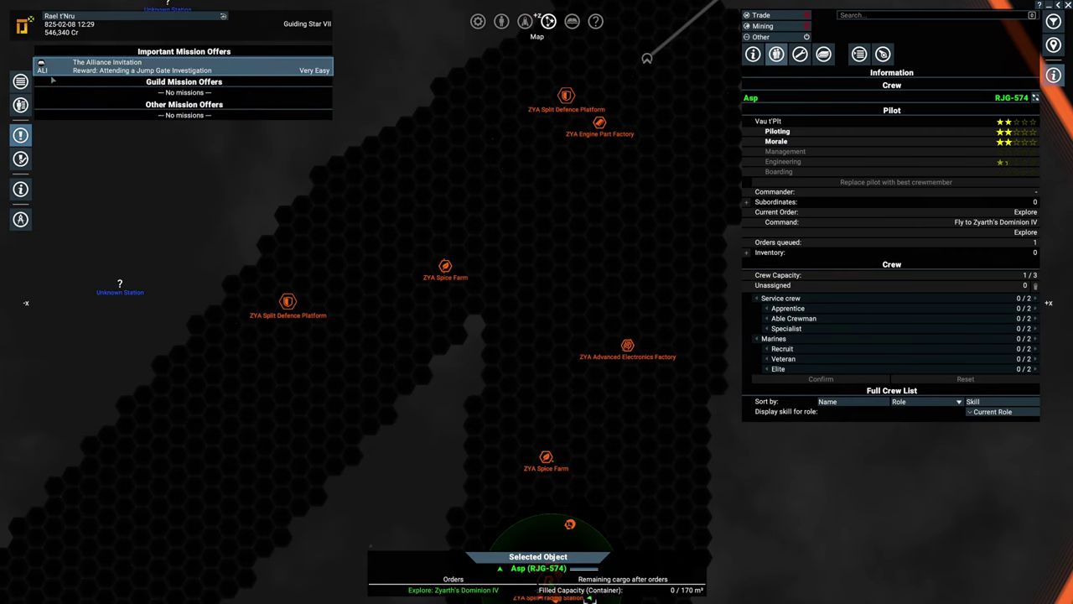
{"action": "left_click", "coordinate": [22, 158]}
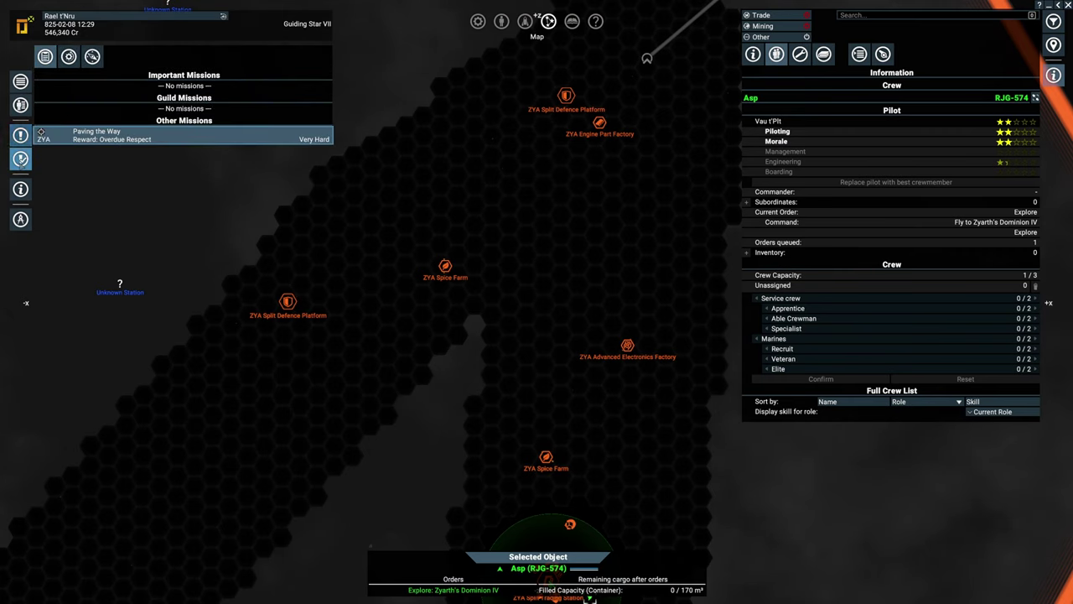
{"action": "left_click", "coordinate": [20, 134]}
{"action": "scroll", "coordinate": [419, 335], "scroll_direction": "down", "scroll_amount": 5}
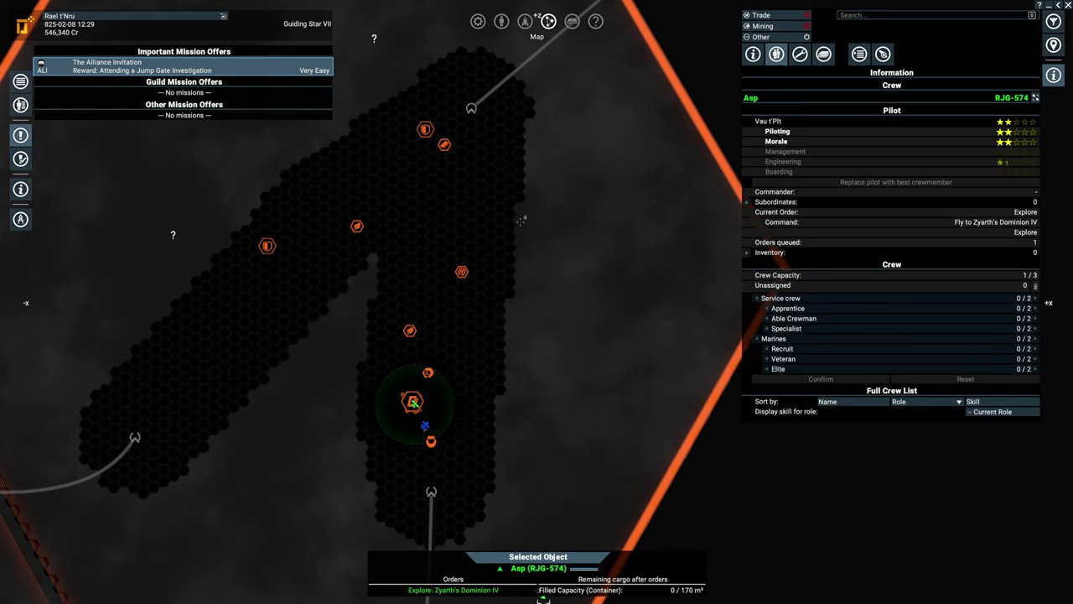
{"action": "scroll", "coordinate": [521, 222], "scroll_direction": "down", "scroll_amount": 5}
{"action": "scroll", "coordinate": [350, 317], "scroll_direction": "down", "scroll_amount": 3}
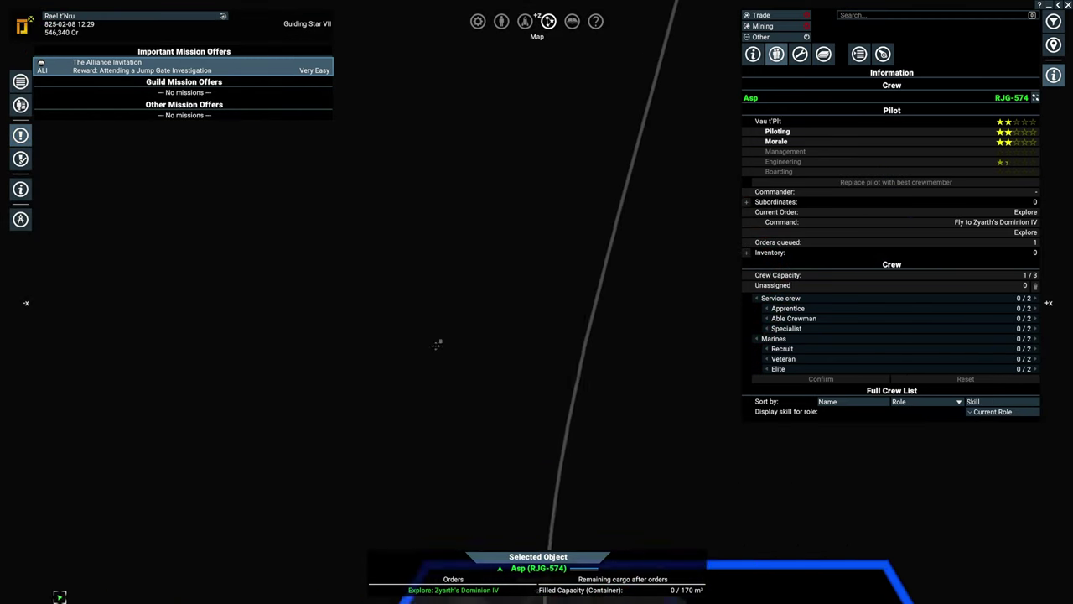
- Pan to the ZYA sector and bring up actions for the ZYA Split Wharf
{"action": "mouse_move", "coordinate": [252, 336]}
{"action": "left_mouse_down"}
{"action": "mouse_move", "coordinate": [516, 270]}
{"action": "mouse_move", "coordinate": [335, 419]}
{"action": "left_mouse_up"}
{"action": "scroll", "coordinate": [504, 285], "scroll_direction": "up", "scroll_amount": 3}
{"action": "left_click", "coordinate": [481, 276]}
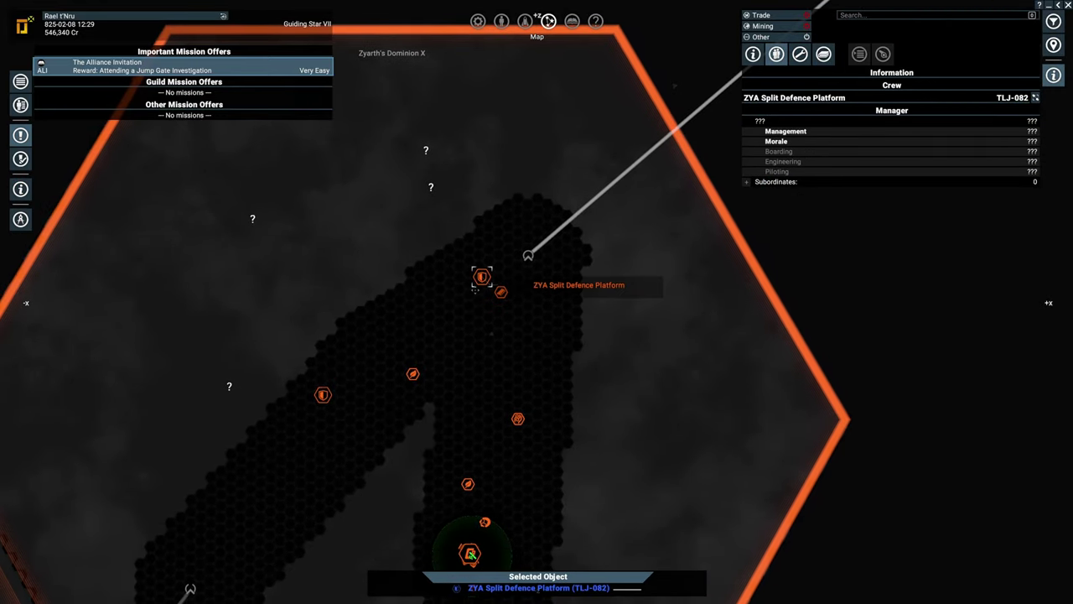
{"action": "scroll", "coordinate": [358, 339], "scroll_direction": "down", "scroll_amount": 4}
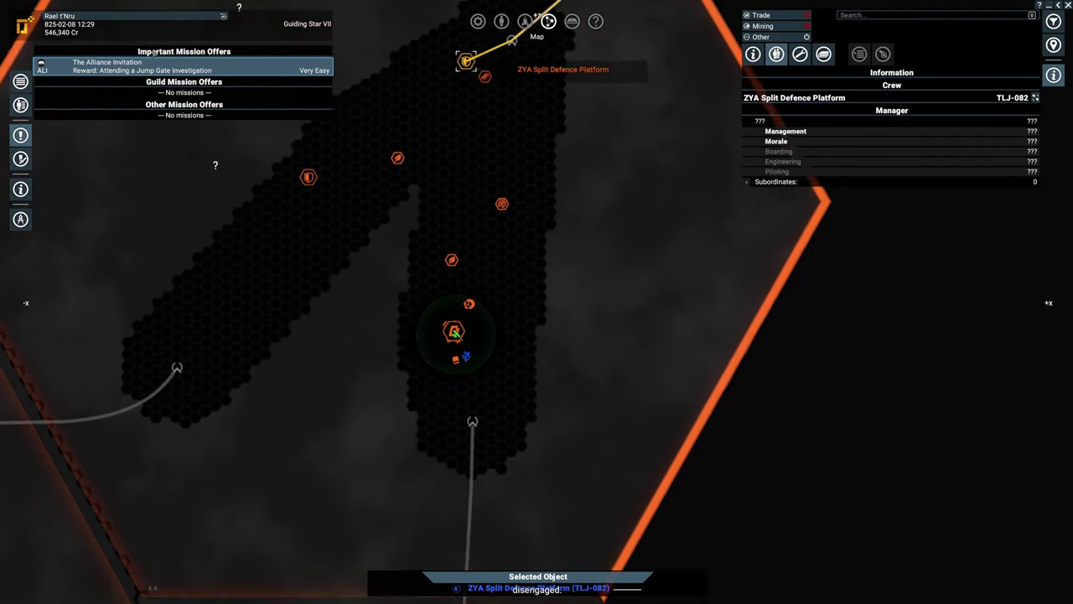
{"action": "mouse_move", "coordinate": [377, 419]}
{"action": "left_mouse_down"}
{"action": "mouse_move", "coordinate": [461, 168]}
{"action": "mouse_move", "coordinate": [503, 419]}
{"action": "left_mouse_up"}
{"action": "scroll", "coordinate": [503, 302], "scroll_direction": "up", "scroll_amount": 3}
{"action": "right_click", "coordinate": [385, 243]}
- Load the medium Alligator (Mineral) miner with its low preset loadout
{"action": "left_click", "coordinate": [420, 327]}
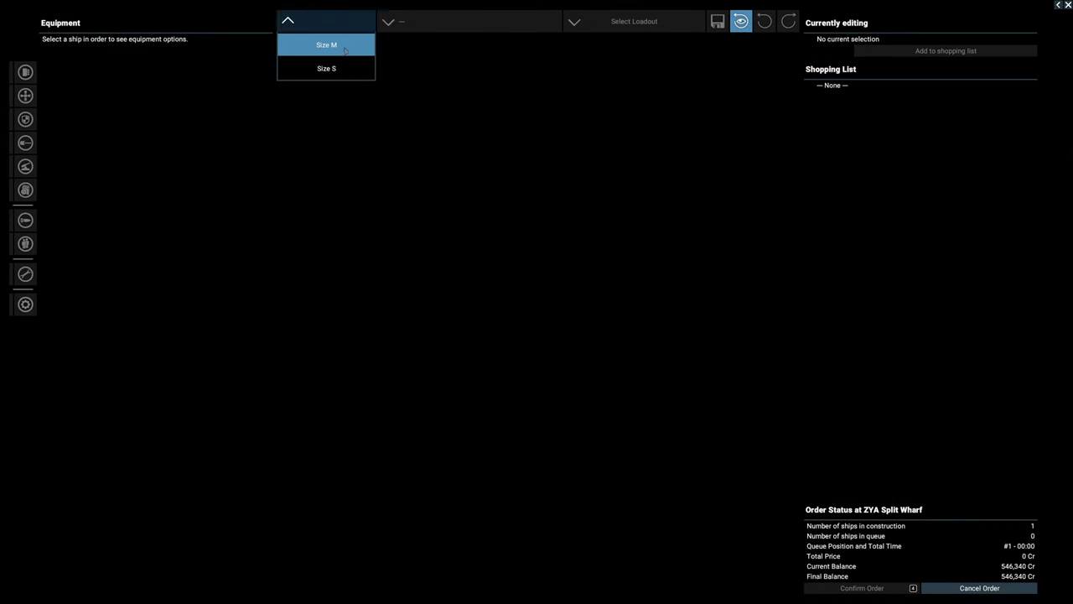
{"action": "left_click", "coordinate": [326, 44]}
{"action": "left_click", "coordinate": [470, 21]}
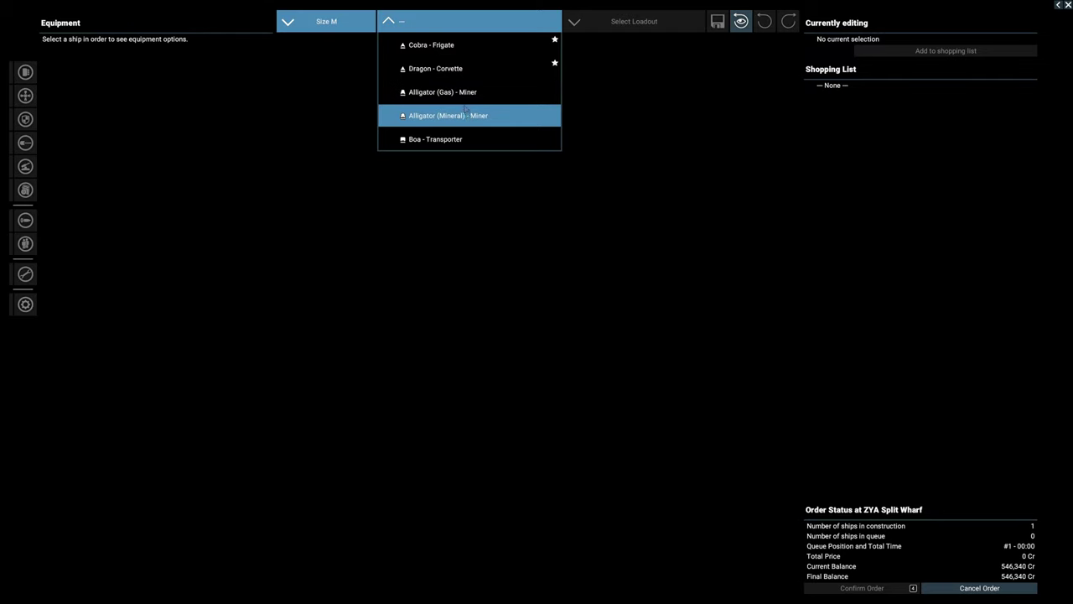
{"action": "left_click", "coordinate": [469, 94]}
{"action": "left_click", "coordinate": [646, 68]}
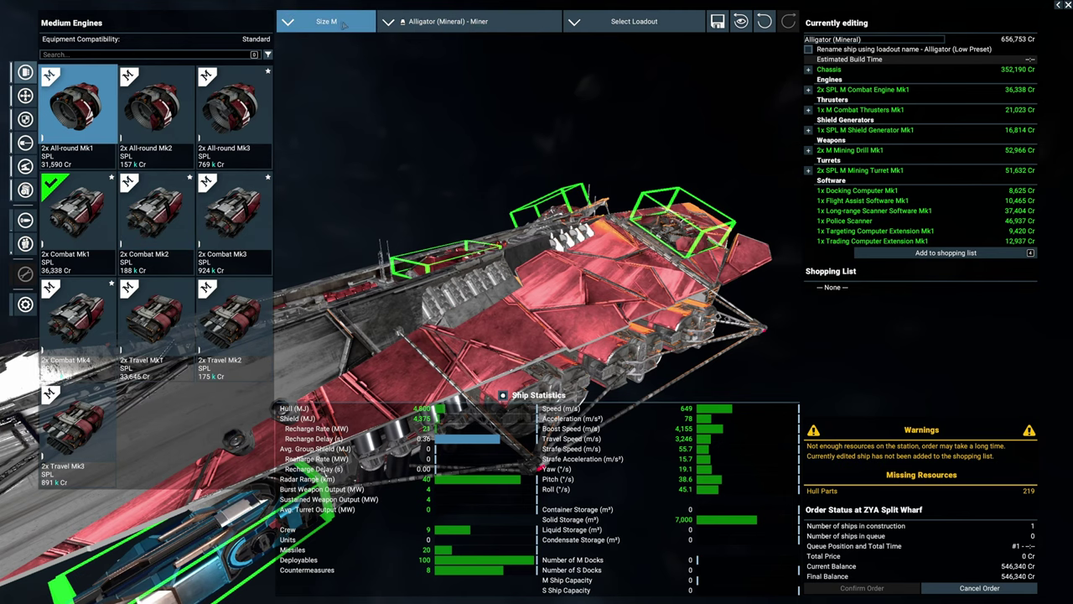
- Switch to the small Jaguar scout with its low-cost preset loadout
{"action": "left_click", "coordinate": [352, 68]}
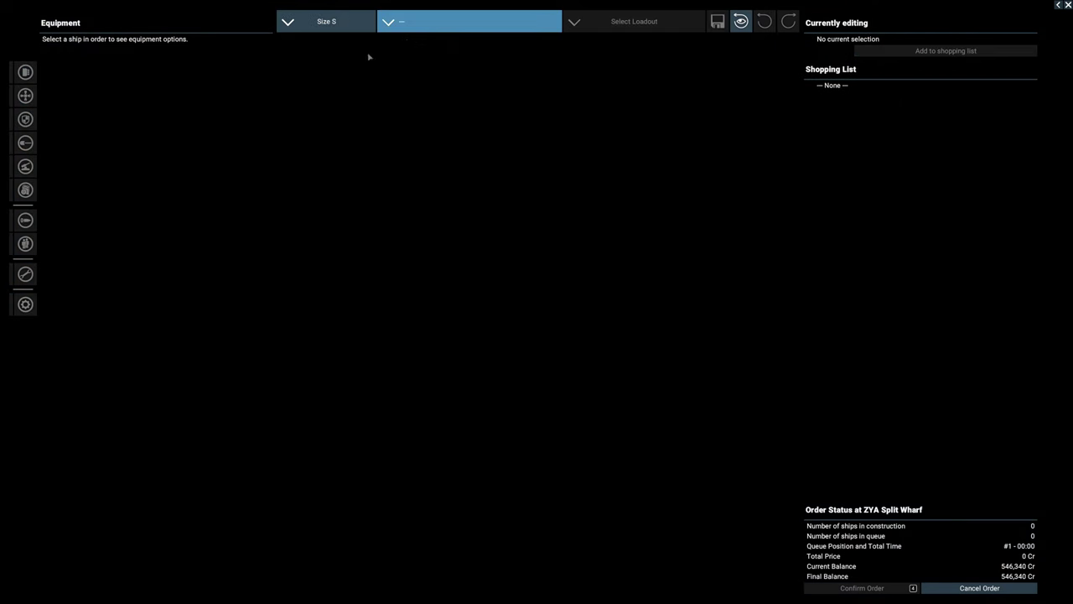
{"action": "left_click", "coordinate": [439, 27]}
{"action": "left_click", "coordinate": [457, 96]}
{"action": "left_click", "coordinate": [658, 21]}
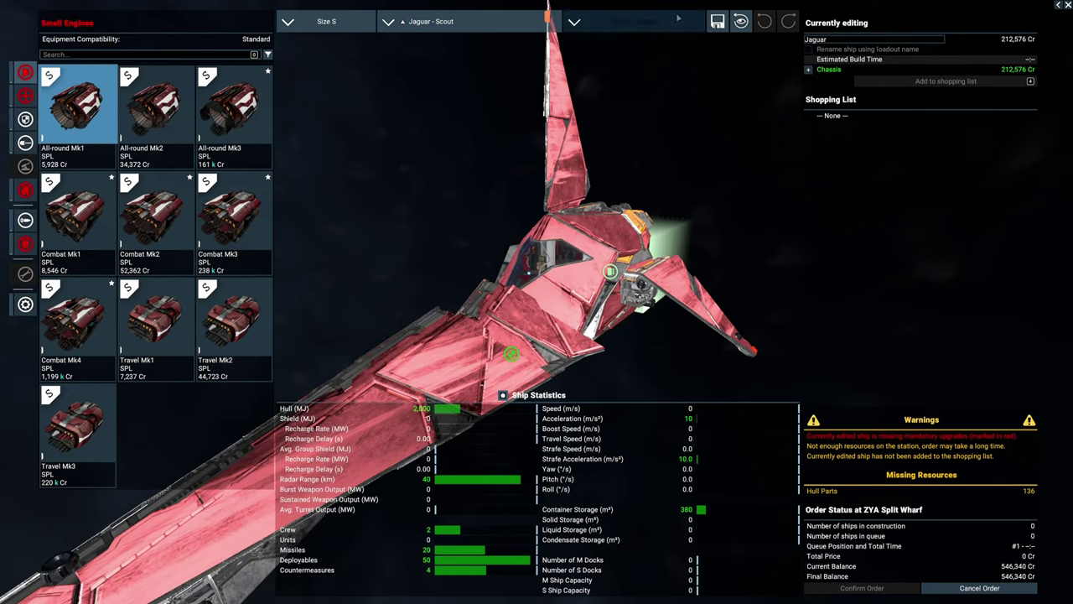
{"action": "left_click", "coordinate": [645, 68]}
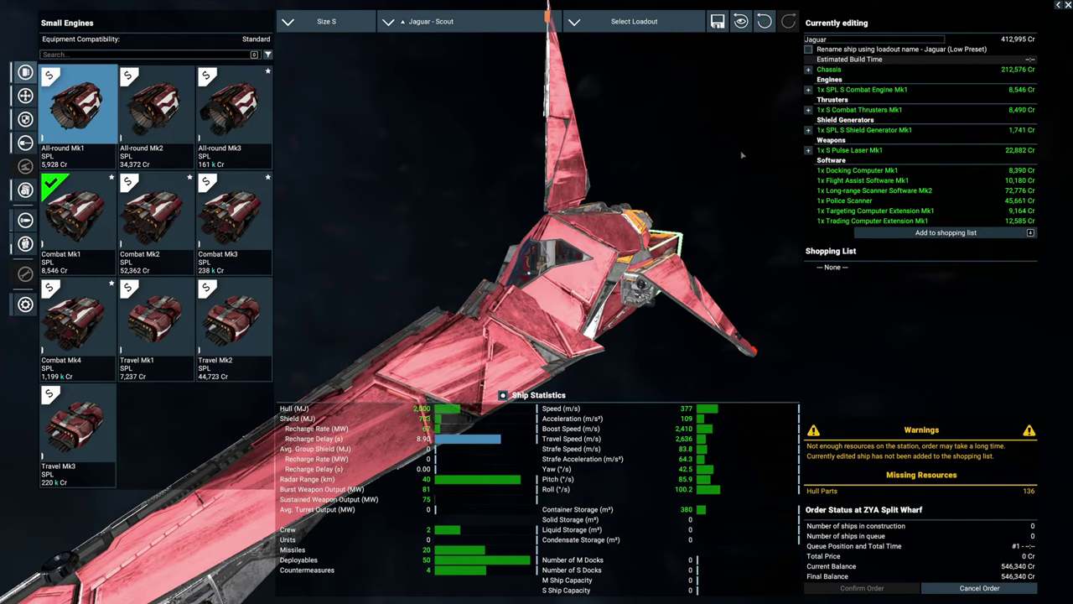
- Fit the Jaguar with a Travel Mk1 engine instead of the Combat engines
{"action": "left_click", "coordinate": [76, 214]}
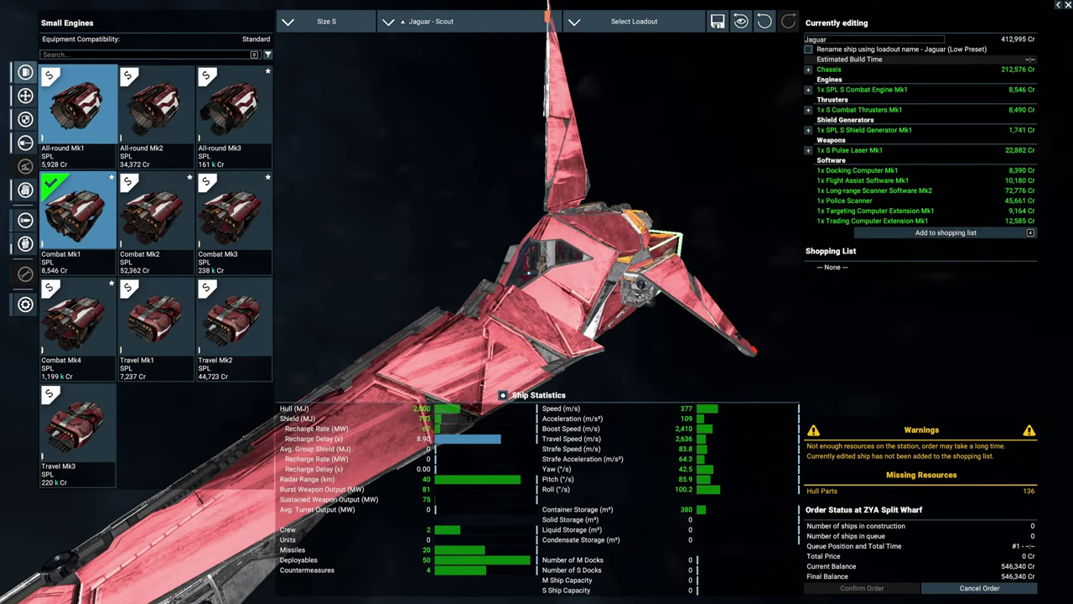
{"action": "left_click", "coordinate": [76, 318]}
{"action": "left_click", "coordinate": [154, 319]}
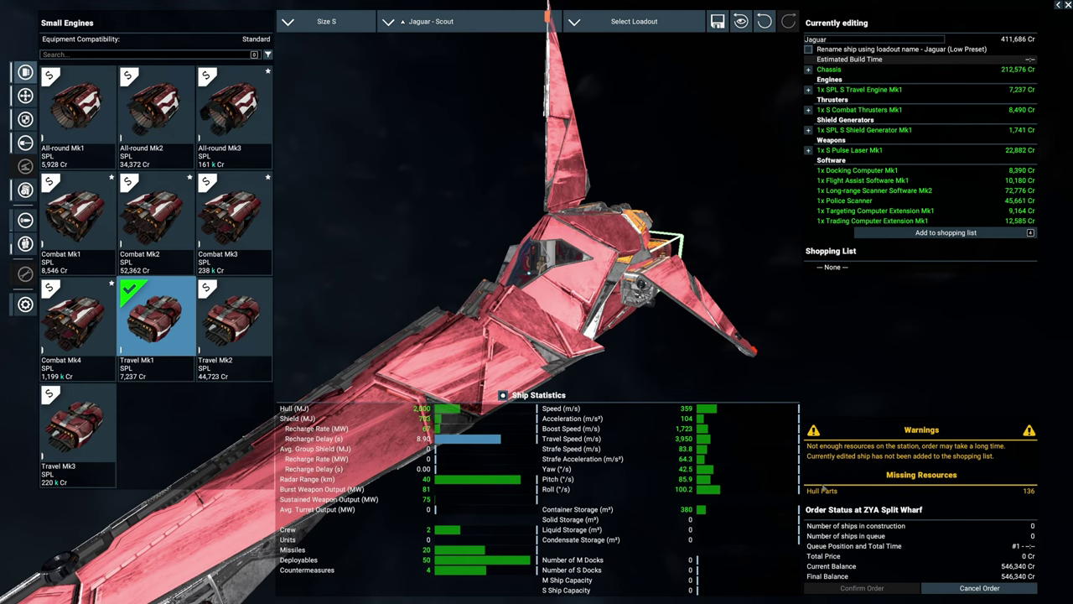
- Load the medium Boa transporter with its low-cost preset loadout
{"action": "left_click", "coordinate": [462, 21]}
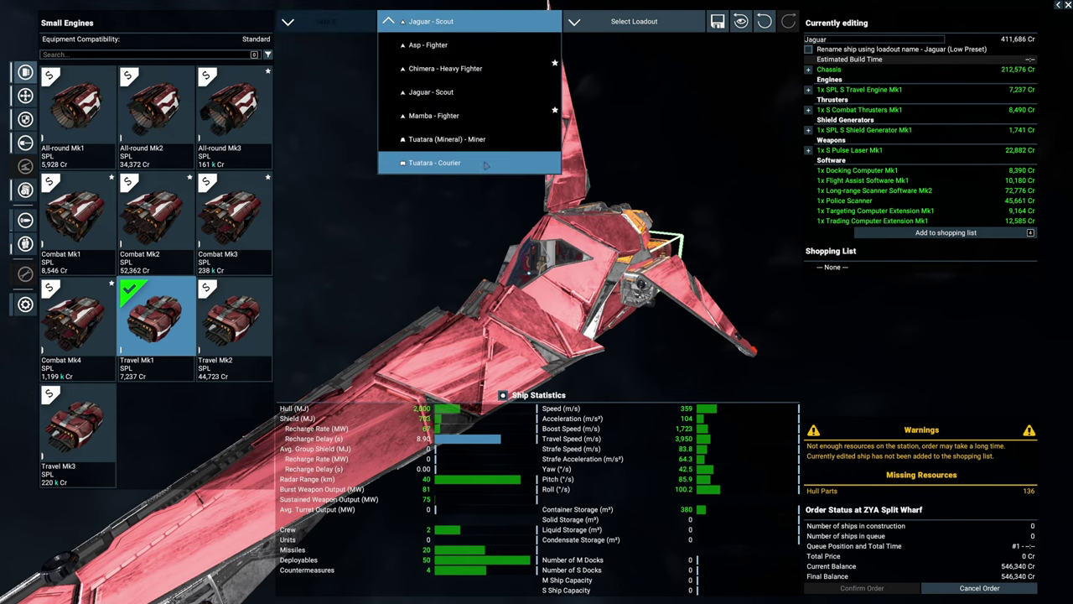
{"action": "left_click", "coordinate": [326, 21]}
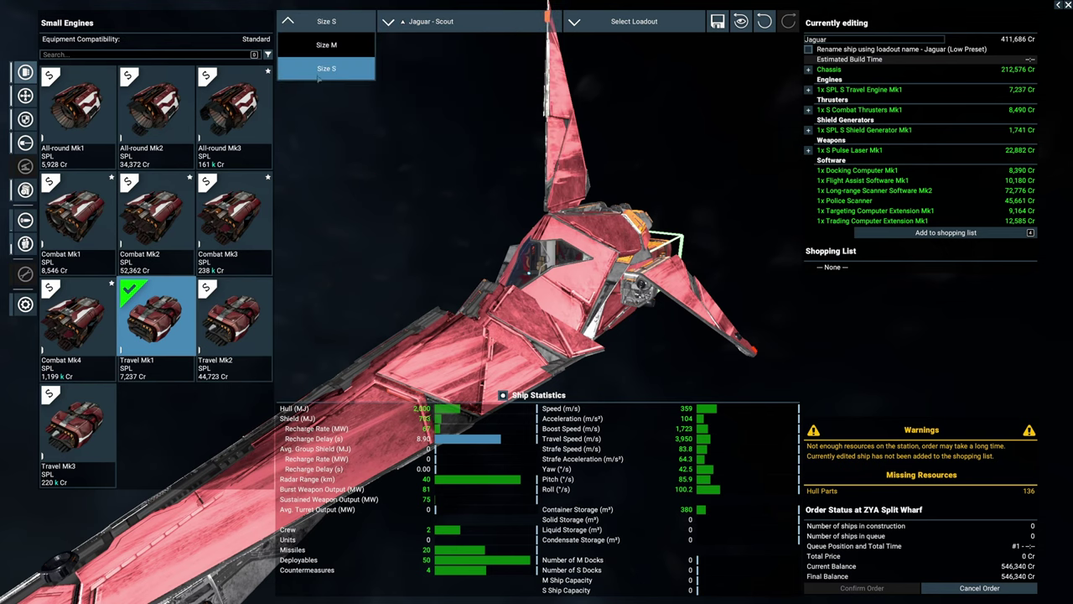
{"action": "left_click", "coordinate": [326, 69]}
{"action": "left_click", "coordinate": [469, 21]}
{"action": "left_click", "coordinate": [457, 139]}
{"action": "left_click", "coordinate": [634, 21]}
{"action": "left_click", "coordinate": [646, 68]}
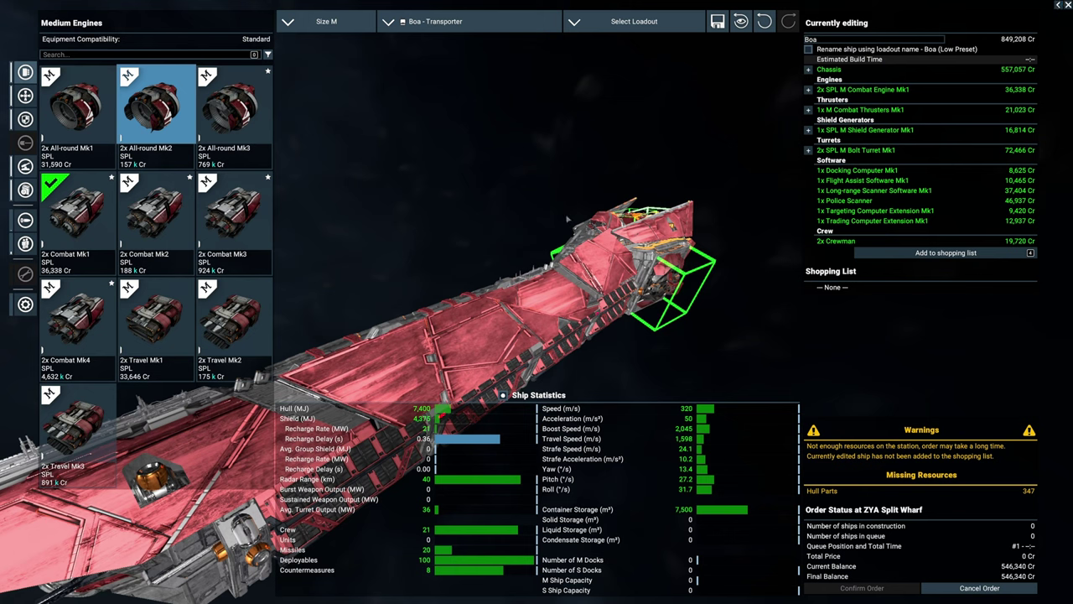
{"action": "scroll", "coordinate": [419, 294], "scroll_direction": "down", "scroll_amount": 3}
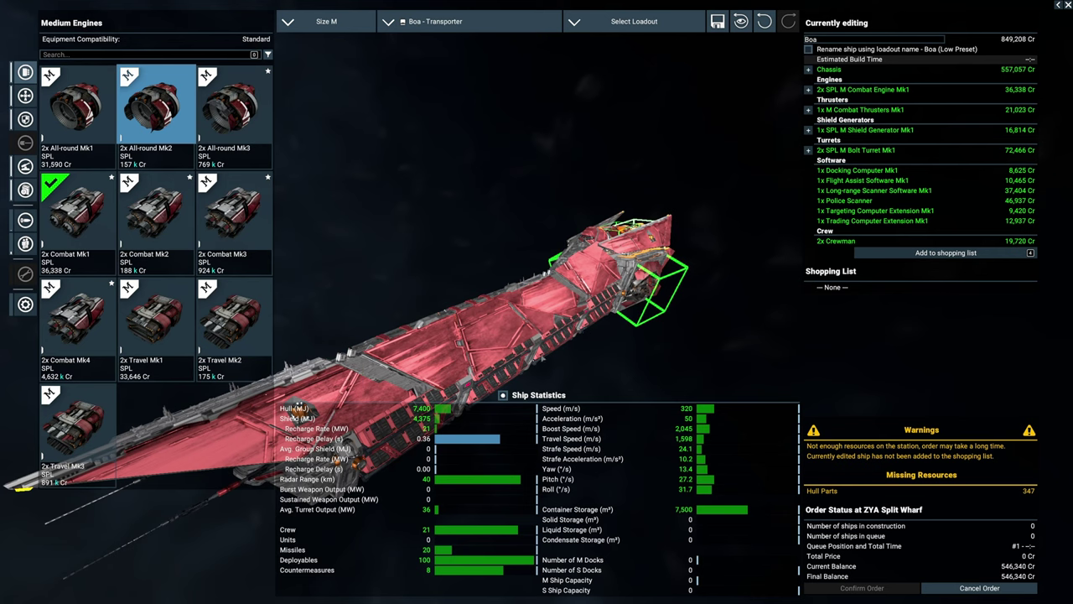
{"action": "scroll", "coordinate": [685, 388], "scroll_direction": "down", "scroll_amount": 5}
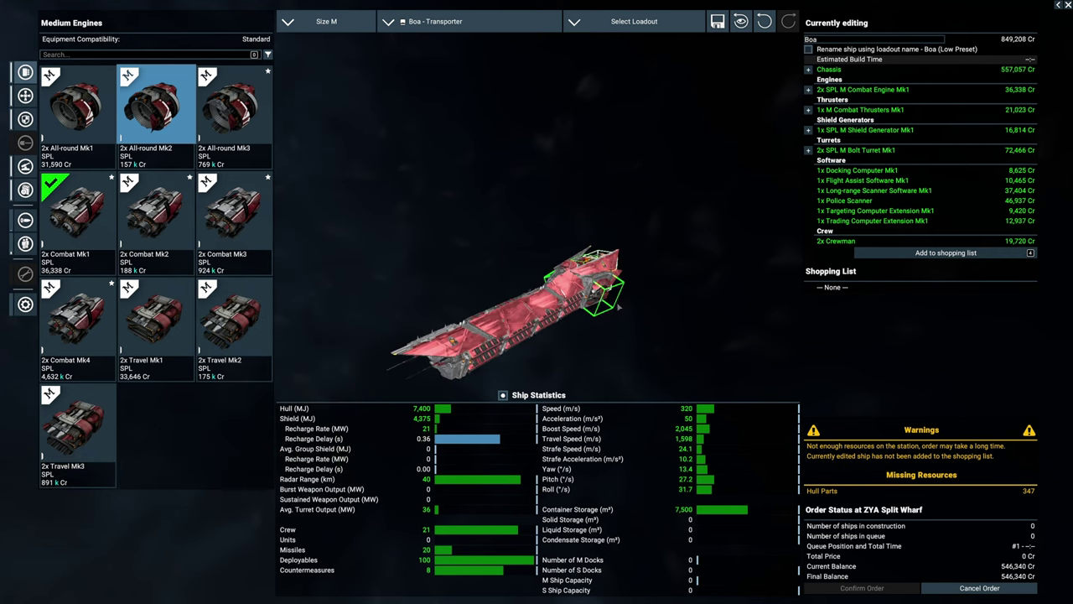
- Leave the ship editor for the galaxy map and search for refined metal
{"action": "key", "text": "Escape"}
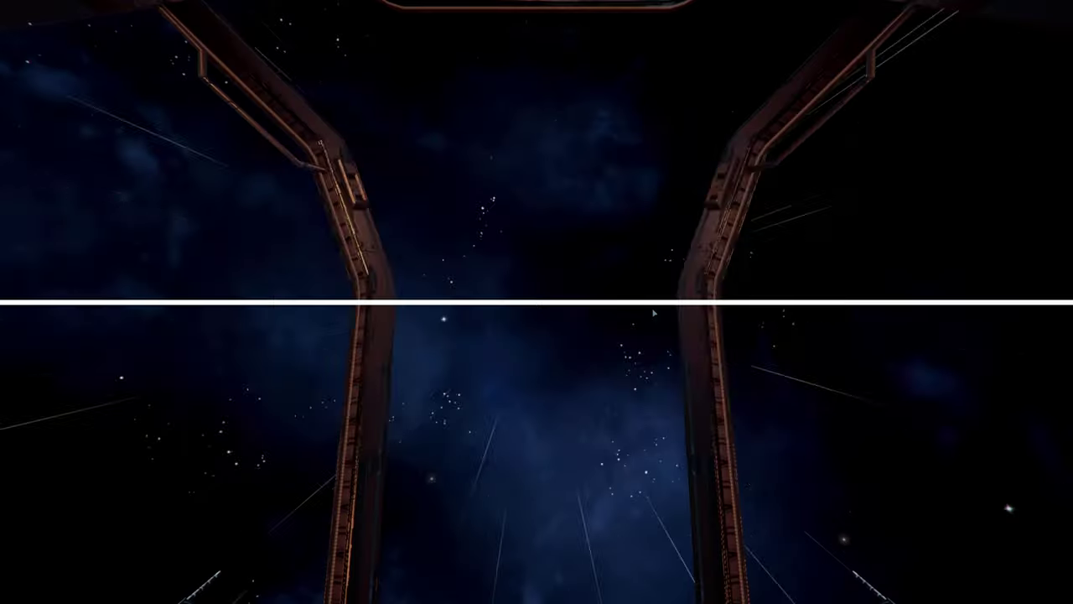
{"action": "key", "text": "m"}
{"action": "scroll", "coordinate": [576, 318], "scroll_direction": "down", "scroll_amount": 5}
{"action": "left_click_drag", "start_coordinate": [576, 318], "coordinate": [759, 298]}
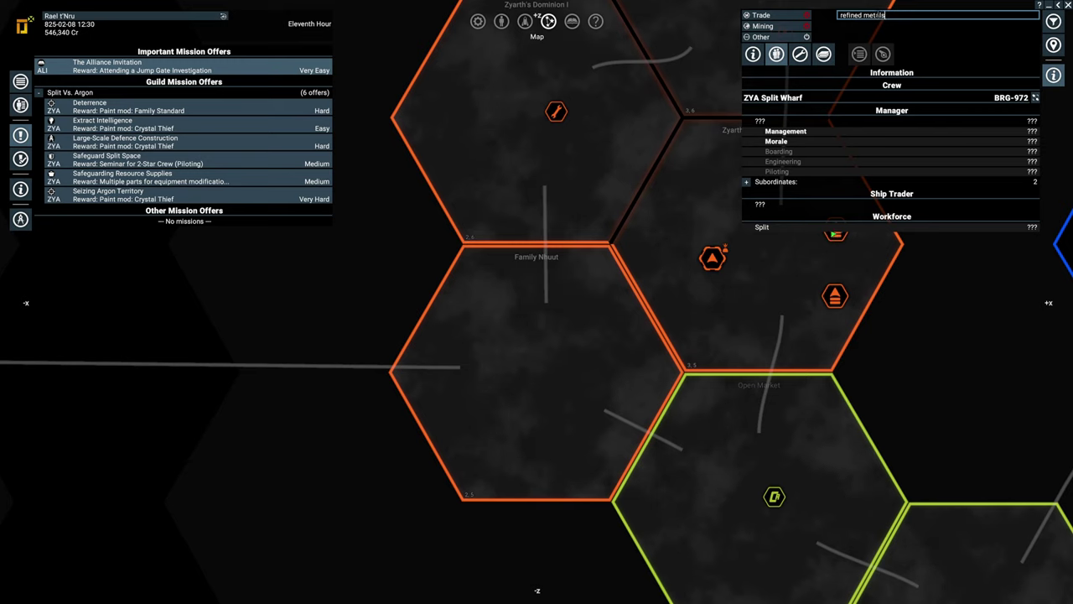
{"action": "key", "text": "Return"}
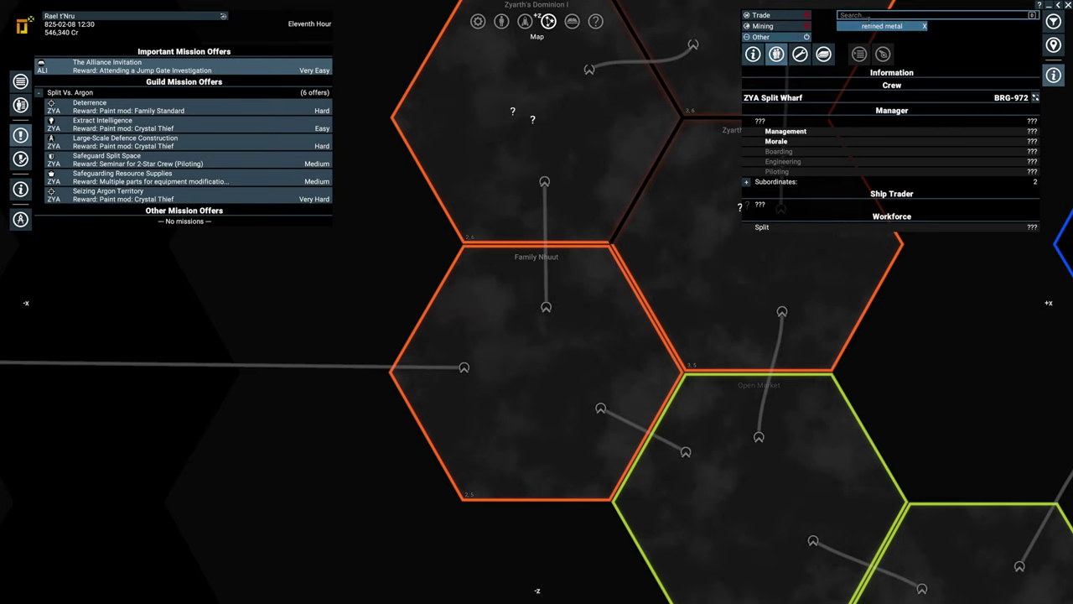
{"action": "scroll", "coordinate": [633, 191], "scroll_direction": "up", "scroll_amount": 2}
{"action": "left_click", "coordinate": [925, 26]}
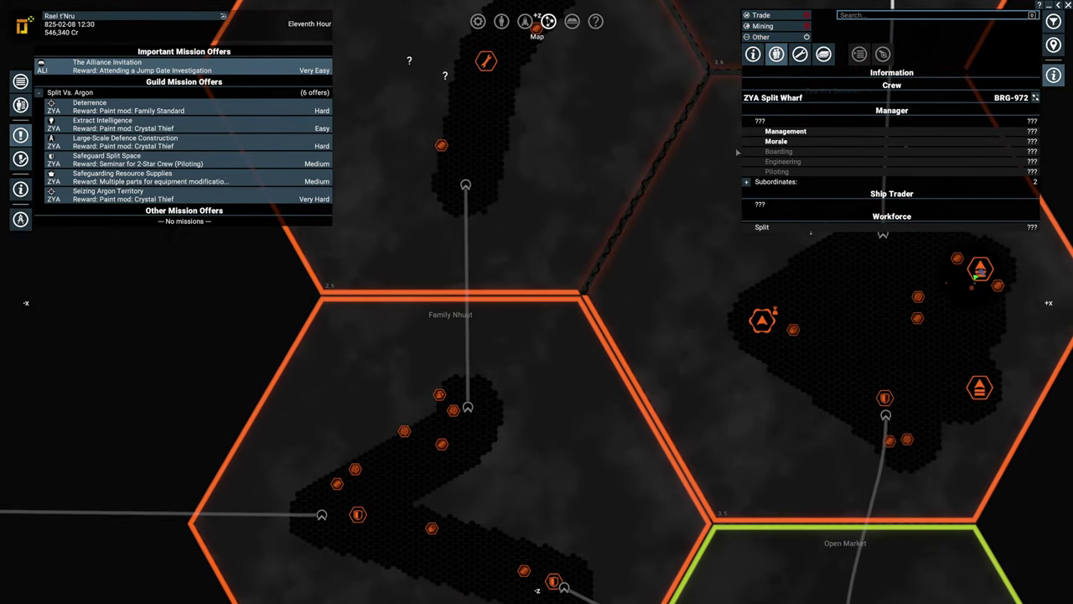
{"action": "scroll", "coordinate": [686, 124], "scroll_direction": "up", "scroll_amount": 2}
{"action": "scroll", "coordinate": [686, 123], "scroll_direction": "down", "scroll_amount": 1}
- Select ZYA Ore Refinery, filter trade offers to Refined Metals, and begin a new ware search
{"action": "left_click_drag", "start_coordinate": [537, 336], "coordinate": [537, 403]}
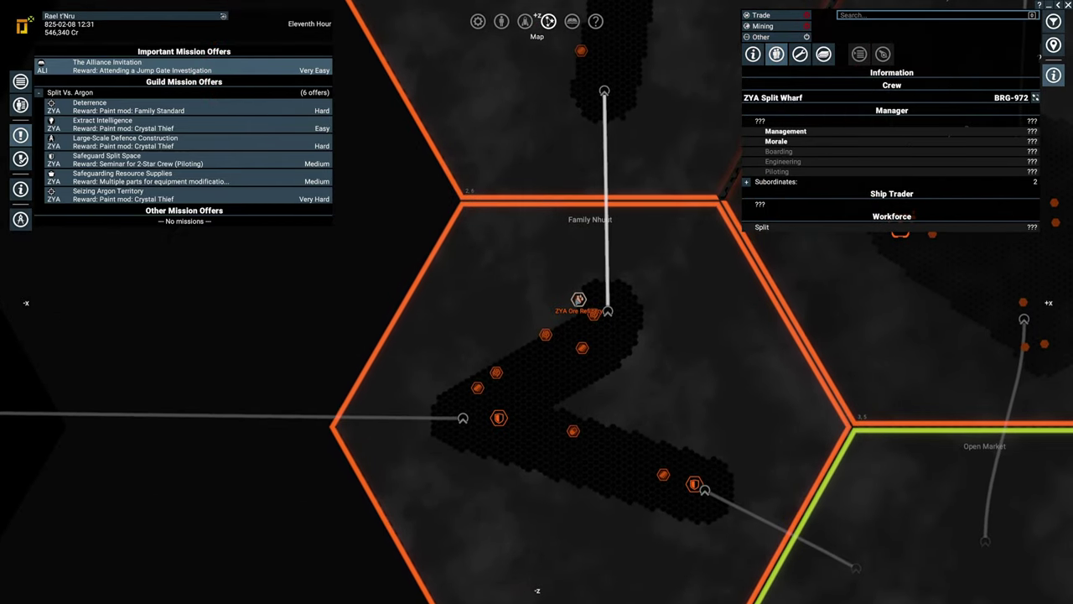
{"action": "scroll", "coordinate": [587, 335], "scroll_direction": "up", "scroll_amount": 4}
{"action": "left_click", "coordinate": [582, 300]}
{"action": "scroll", "coordinate": [586, 302], "scroll_direction": "down", "scroll_amount": 4}
{"action": "scroll", "coordinate": [587, 302], "scroll_direction": "down", "scroll_amount": 3}
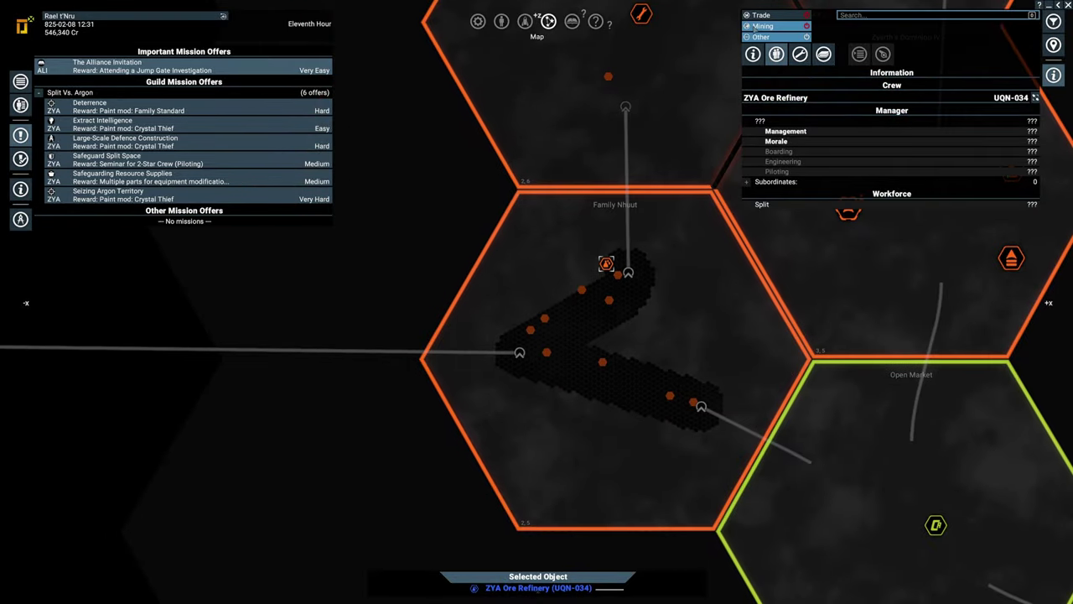
{"action": "left_click", "coordinate": [775, 54]}
{"action": "scroll", "coordinate": [612, 277], "scroll_direction": "up", "scroll_amount": 4}
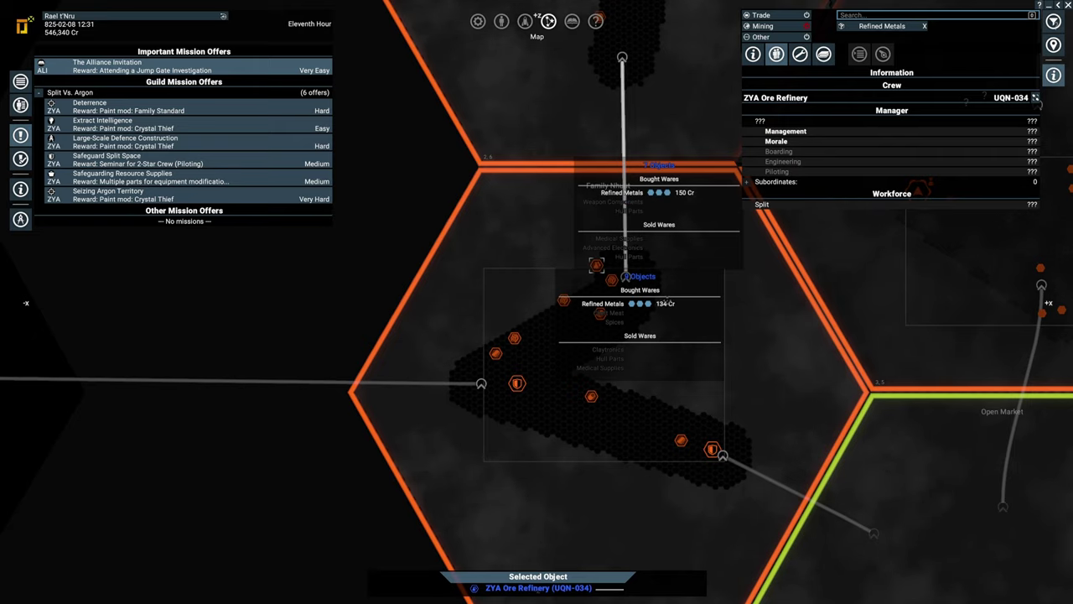
{"action": "scroll", "coordinate": [612, 276], "scroll_direction": "down", "scroll_amount": 5}
{"action": "scroll", "coordinate": [612, 277], "scroll_direction": "down", "scroll_amount": 3}
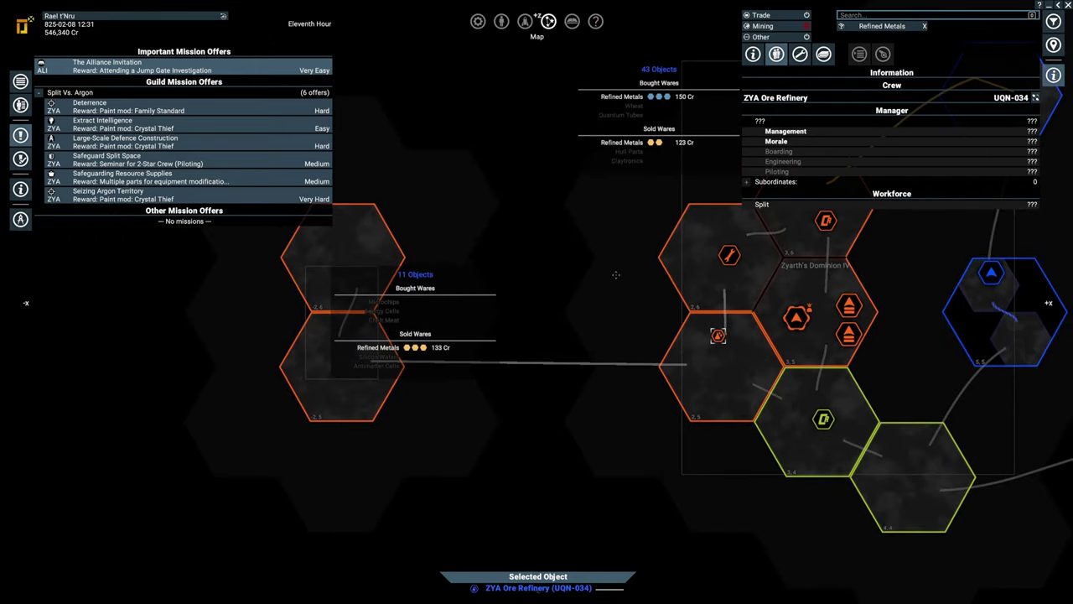
{"action": "scroll", "coordinate": [613, 302], "scroll_direction": "down", "scroll_amount": 2}
{"action": "scroll", "coordinate": [612, 302], "scroll_direction": "up", "scroll_amount": 2}
{"action": "mouse_move", "coordinate": [637, 276]}
{"action": "left_mouse_down"}
{"action": "mouse_move", "coordinate": [770, 234]}
{"action": "mouse_move", "coordinate": [404, 283]}
{"action": "left_mouse_up"}
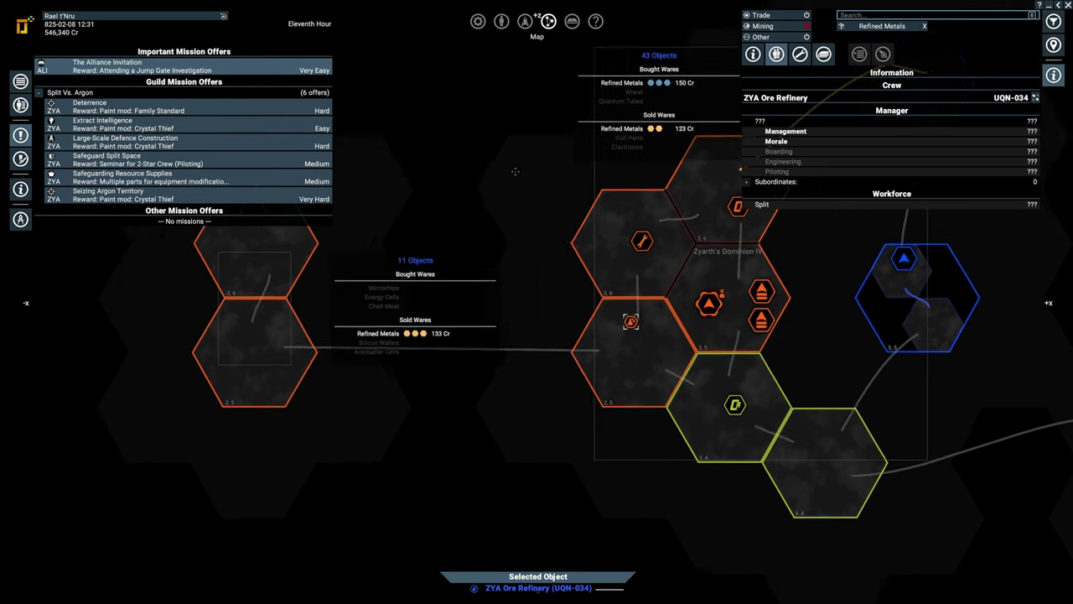
{"action": "left_click_drag", "start_coordinate": [393, 210], "coordinate": [575, 227]}
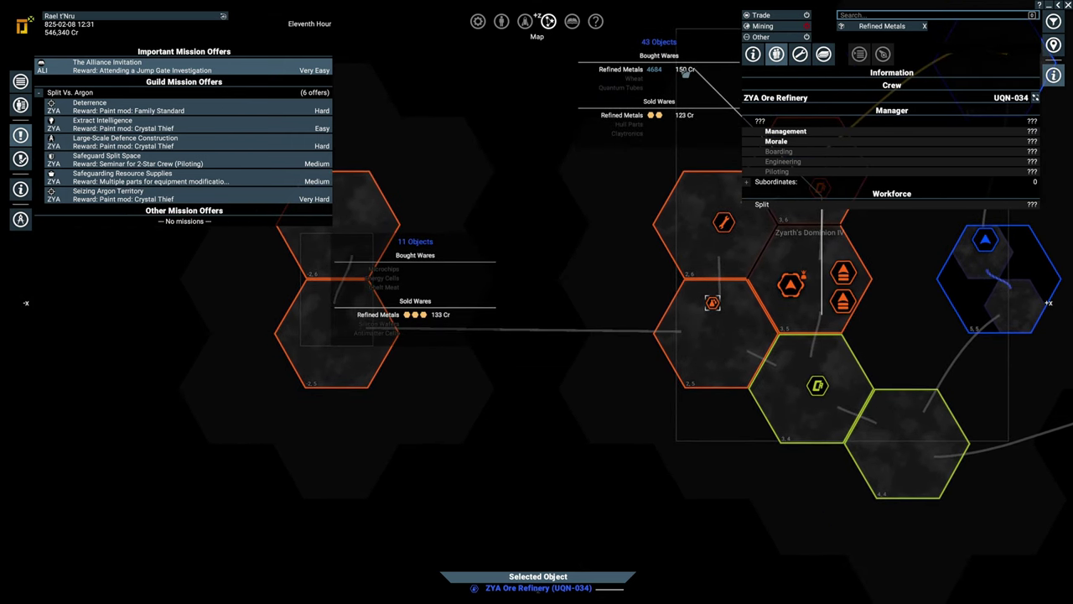
{"action": "left_click_drag", "start_coordinate": [805, 251], "coordinate": [637, 247]}
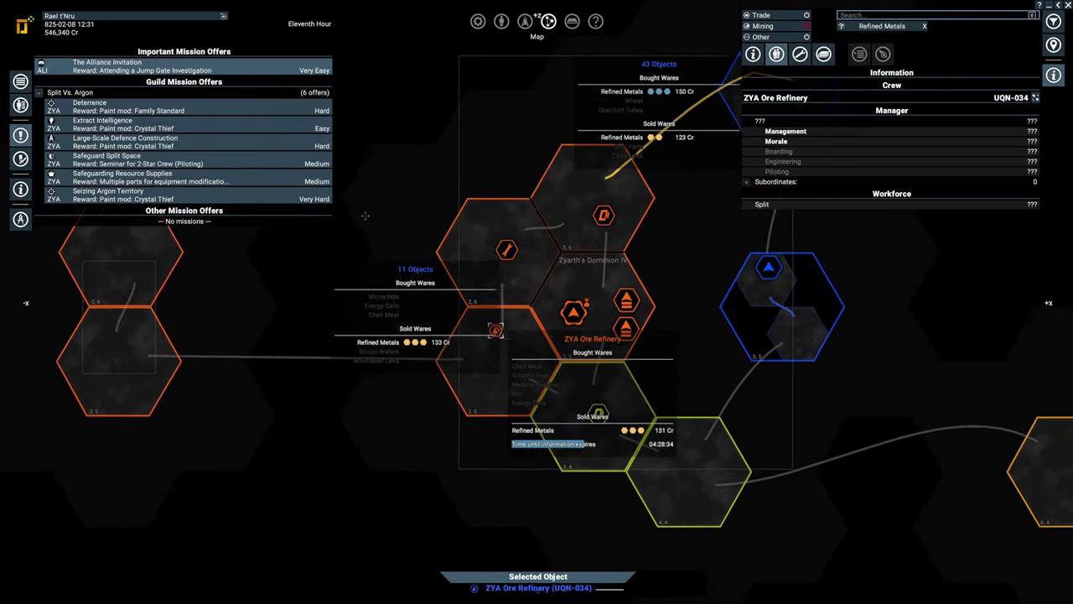
{"action": "mouse_move", "coordinate": [648, 380]}
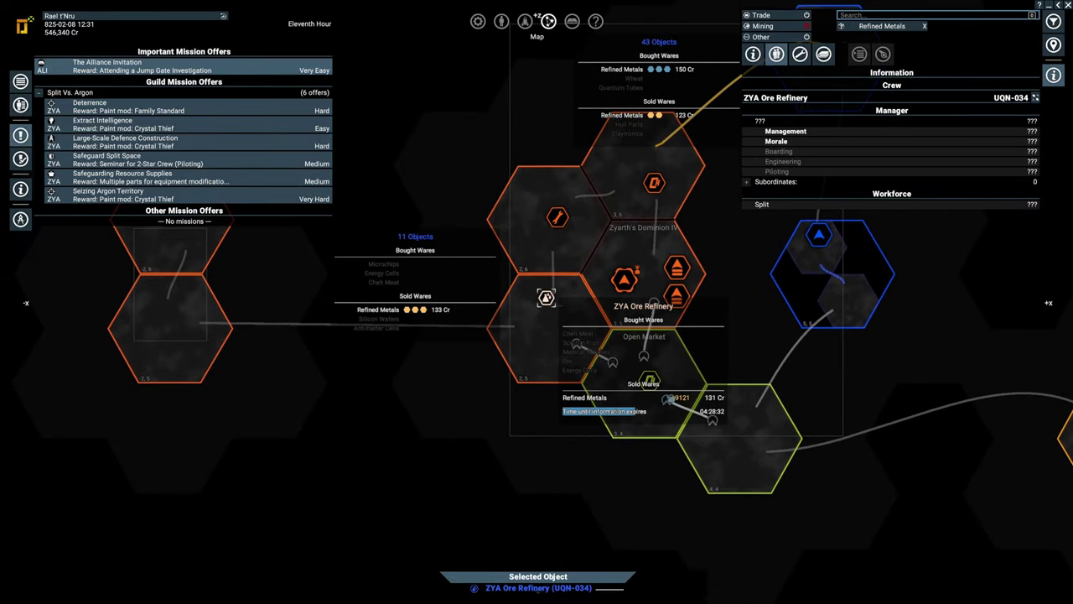
{"action": "left_click", "coordinate": [886, 14]}
{"action": "type", "text": "silicon waffers"}
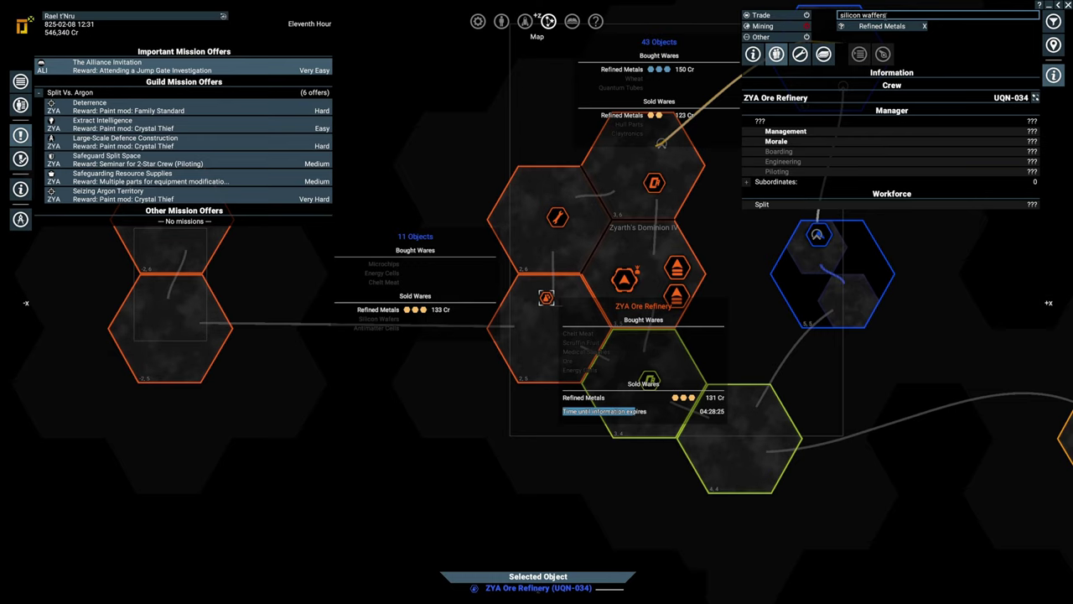
- Replace the misspelled 'silicon waffers' search with a Silicon Wafers trade filter
{"action": "key", "text": "Return"}
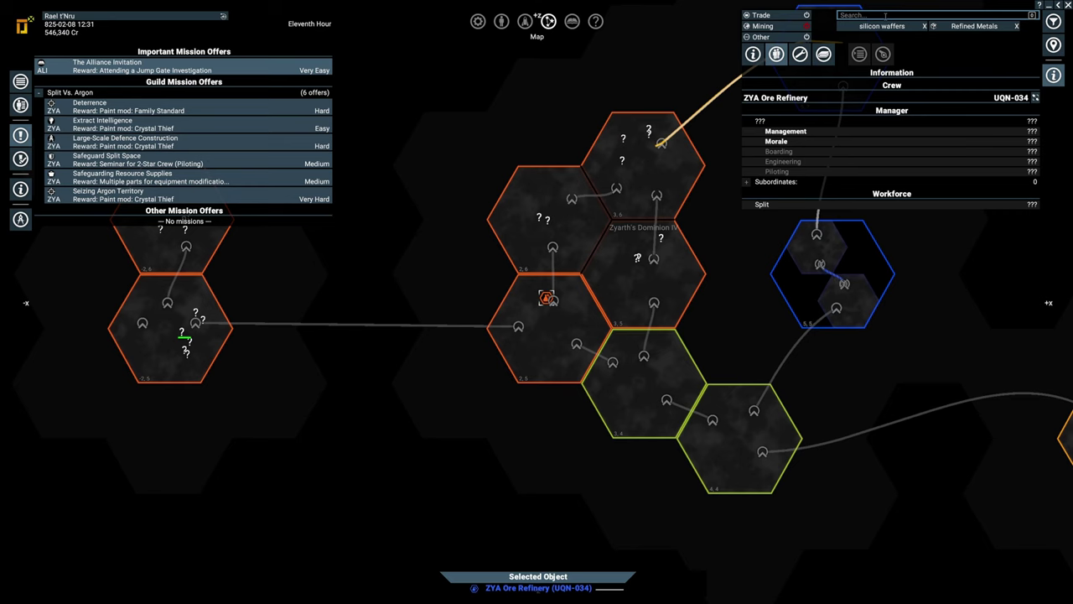
{"action": "scroll", "coordinate": [847, 8], "scroll_direction": "up", "scroll_amount": 5}
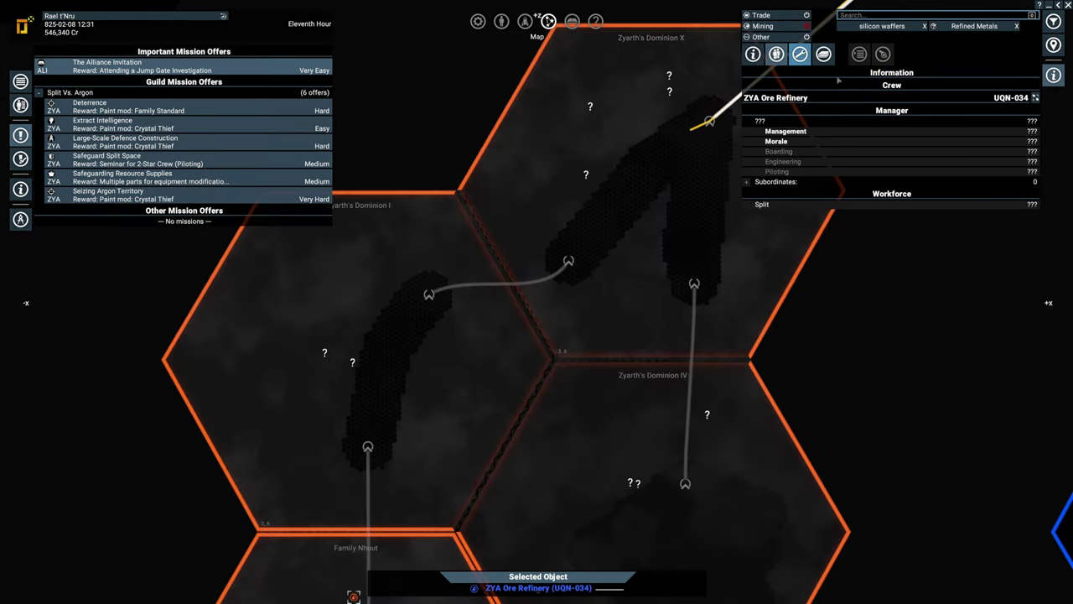
{"action": "left_click", "coordinate": [926, 25]}
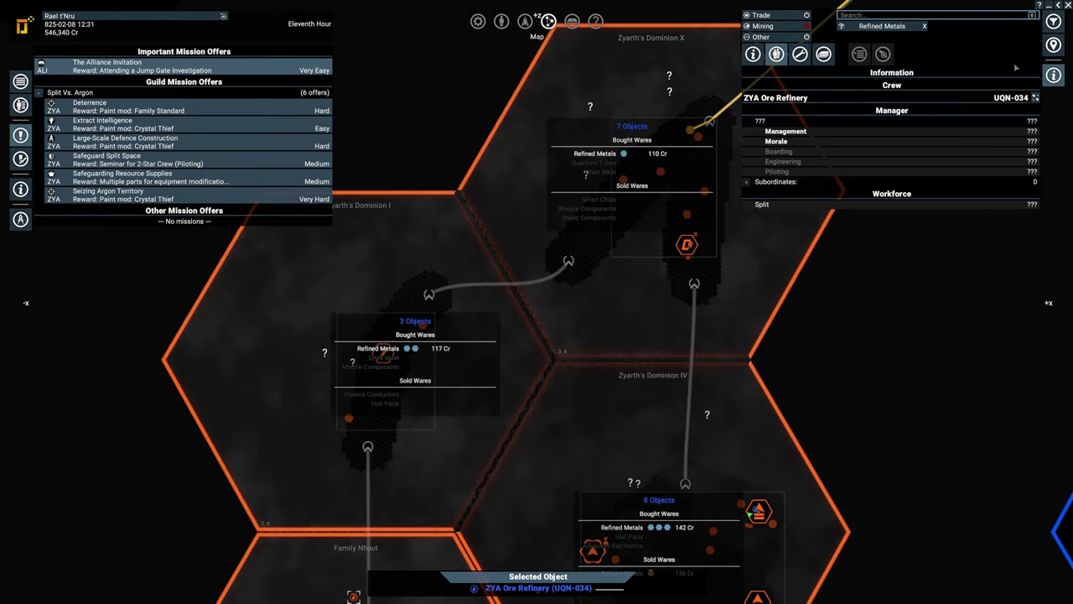
{"action": "left_click", "coordinate": [776, 54]}
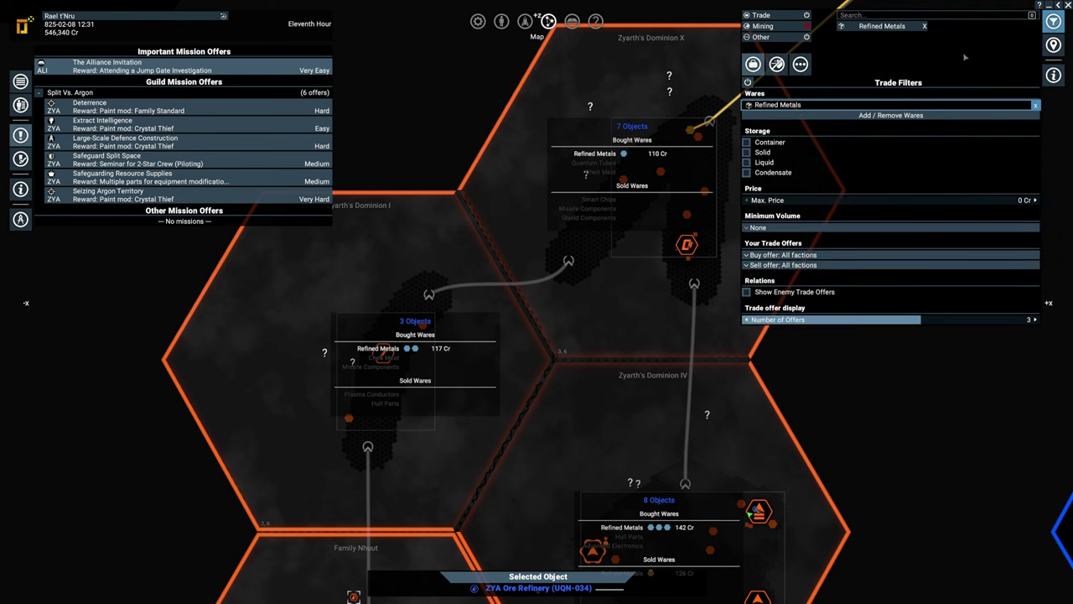
{"action": "left_click", "coordinate": [891, 115]}
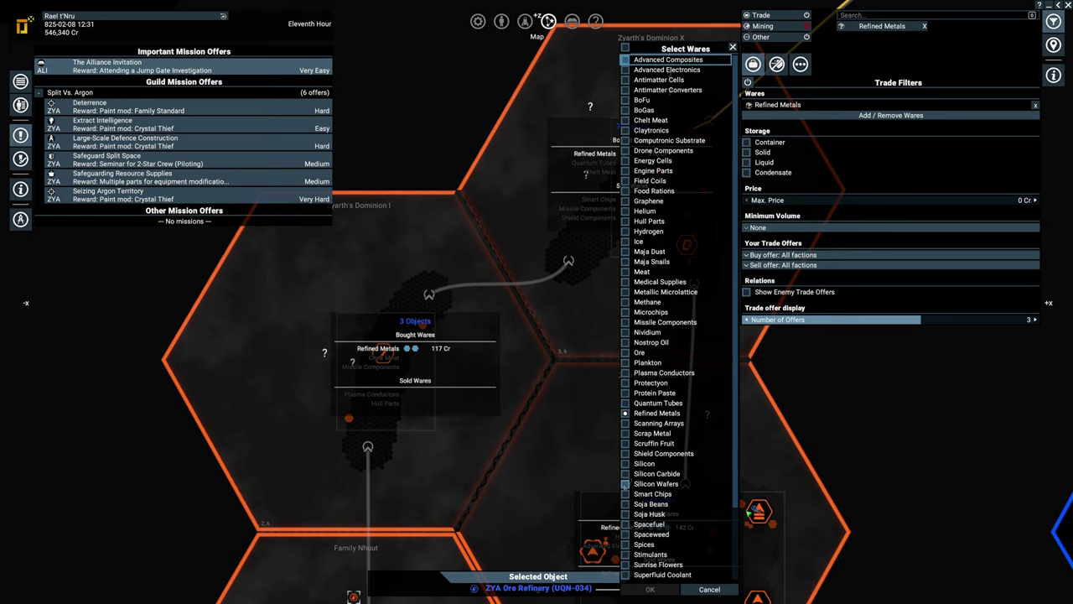
{"action": "left_click", "coordinate": [650, 588]}
{"action": "scroll", "coordinate": [508, 251], "scroll_direction": "down", "scroll_amount": 3}
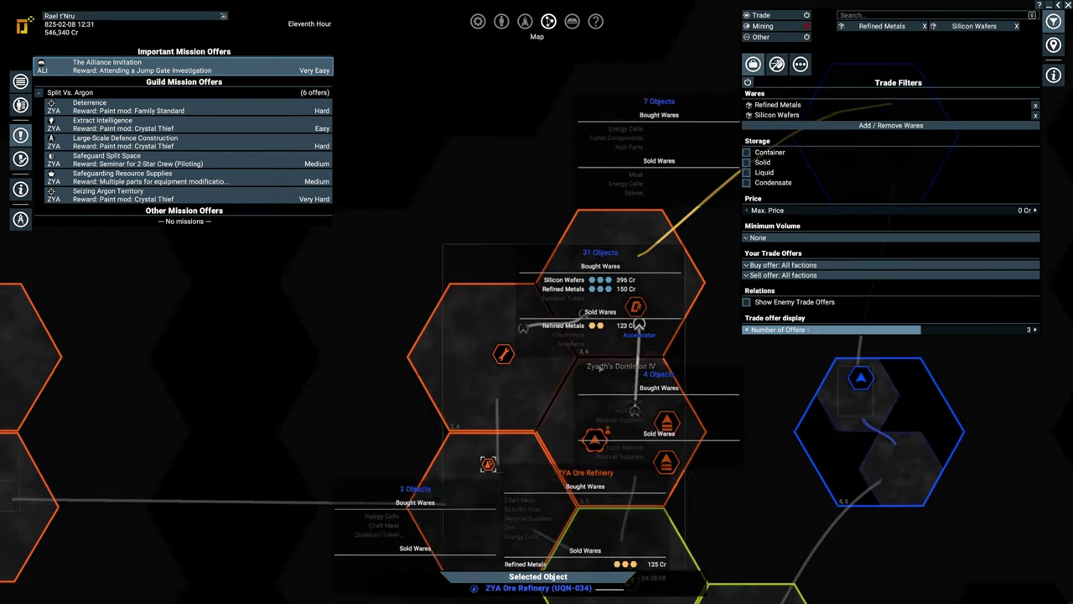
{"action": "scroll", "coordinate": [507, 155], "scroll_direction": "down", "scroll_amount": 3}
- Pan the map across sectors to centre the western ZYA trading sector
{"action": "left_click_drag", "start_coordinate": [507, 155], "coordinate": [537, 252]}
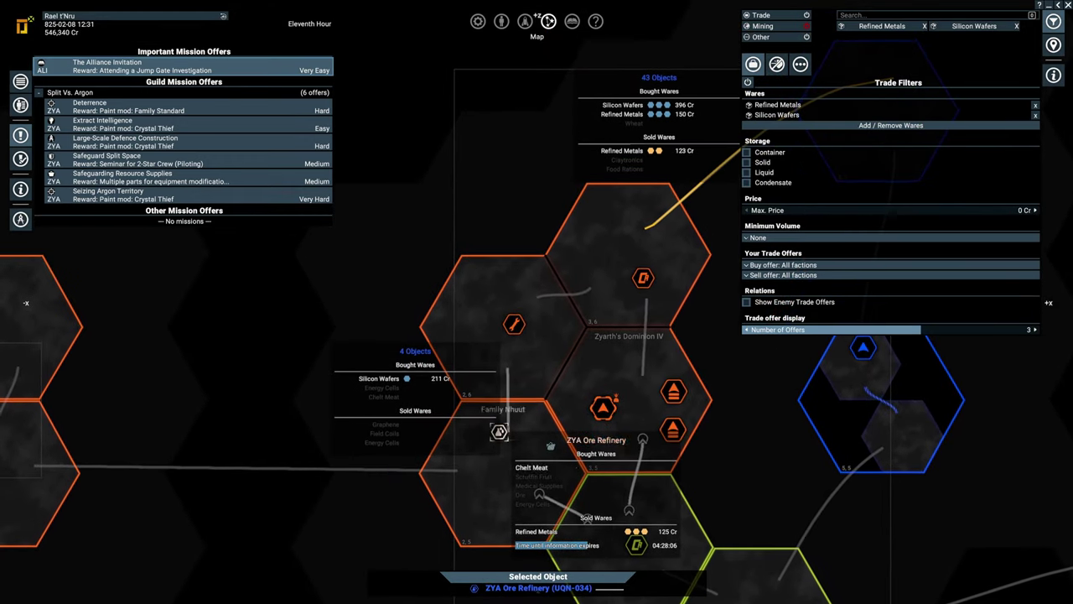
{"action": "left_click_drag", "start_coordinate": [493, 394], "coordinate": [673, 373]}
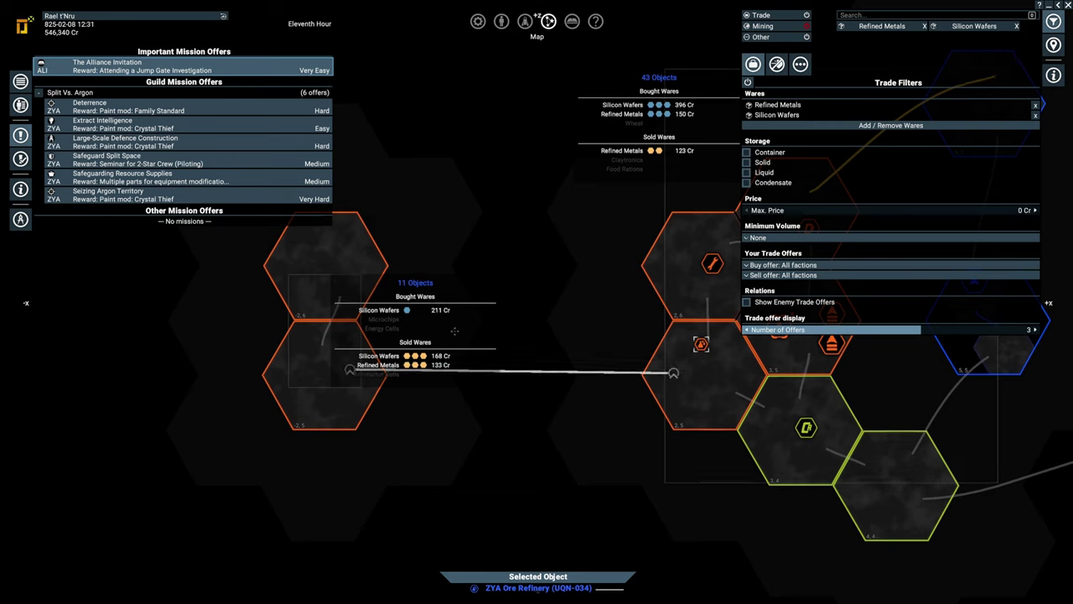
{"action": "mouse_move", "coordinate": [654, 105]}
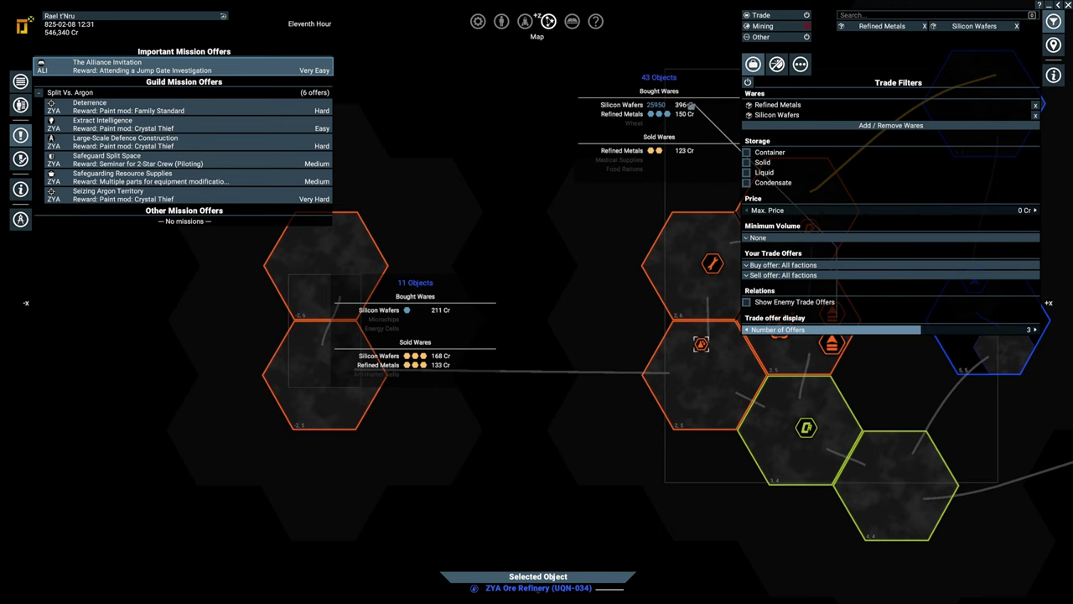
{"action": "left_click_drag", "start_coordinate": [689, 108], "coordinate": [600, 162]}
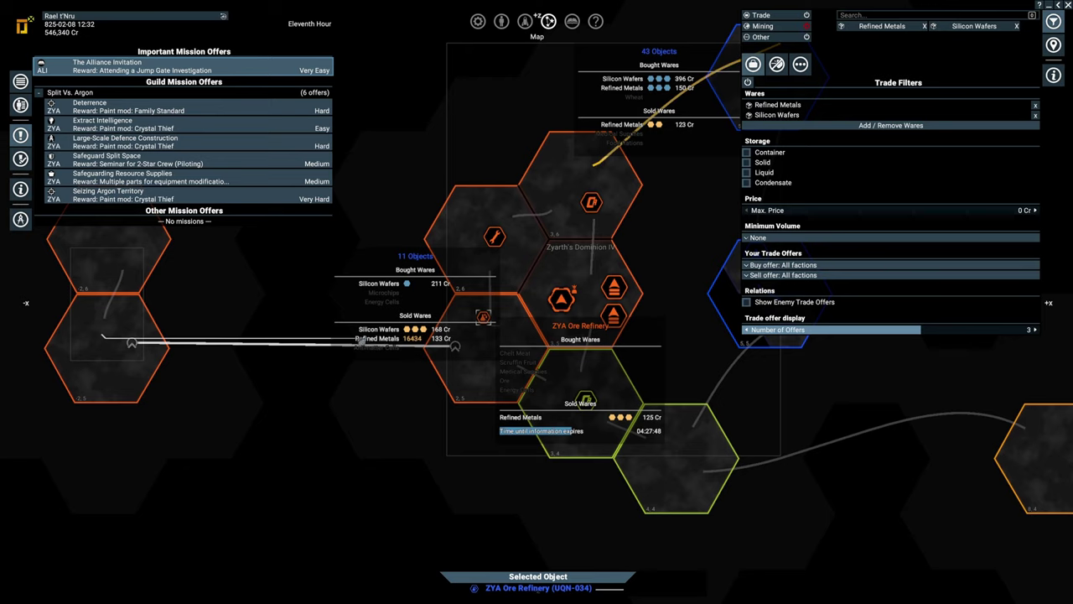
{"action": "left_click_drag", "start_coordinate": [113, 344], "coordinate": [452, 270]}
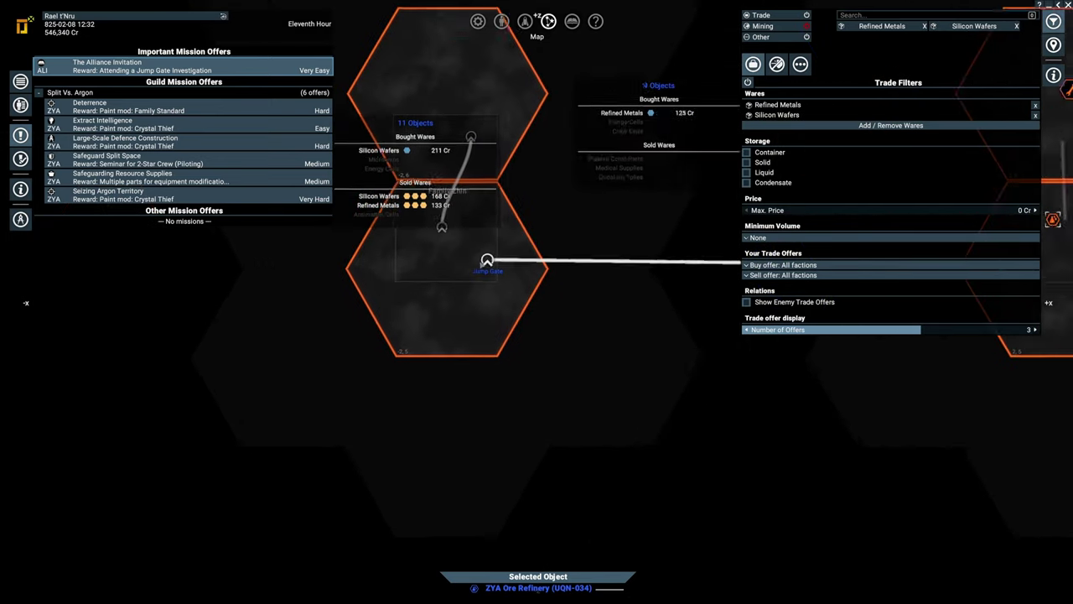
{"action": "scroll", "coordinate": [408, 288], "scroll_direction": "up", "scroll_amount": 8}
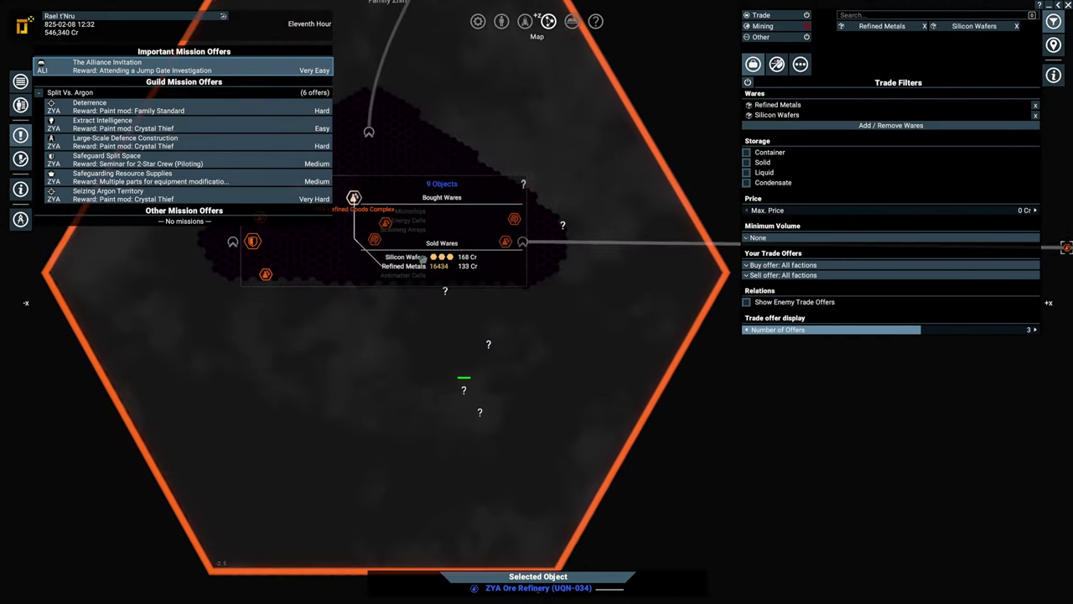
{"action": "scroll", "coordinate": [514, 333], "scroll_direction": "up", "scroll_amount": 6}
{"action": "scroll", "coordinate": [537, 302], "scroll_direction": "up", "scroll_amount": 3}
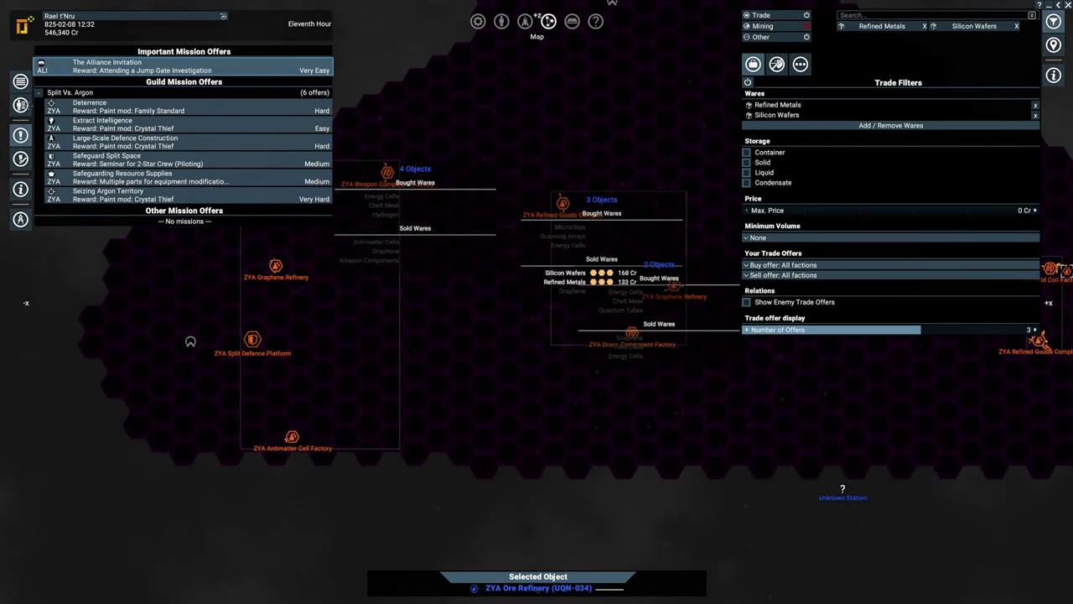
- Order the owned Asp to deploy a satellite, then to refit at ZYA Split Wharf
{"action": "left_click", "coordinate": [21, 105]}
{"action": "left_click", "coordinate": [84, 165]}
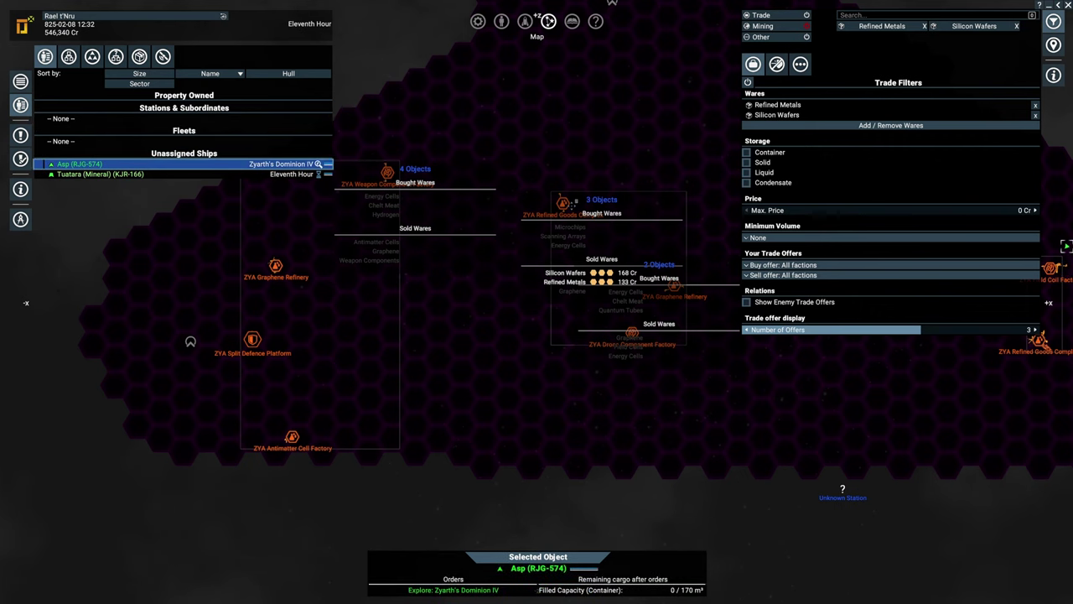
{"action": "scroll", "coordinate": [581, 205], "scroll_direction": "up", "scroll_amount": 3}
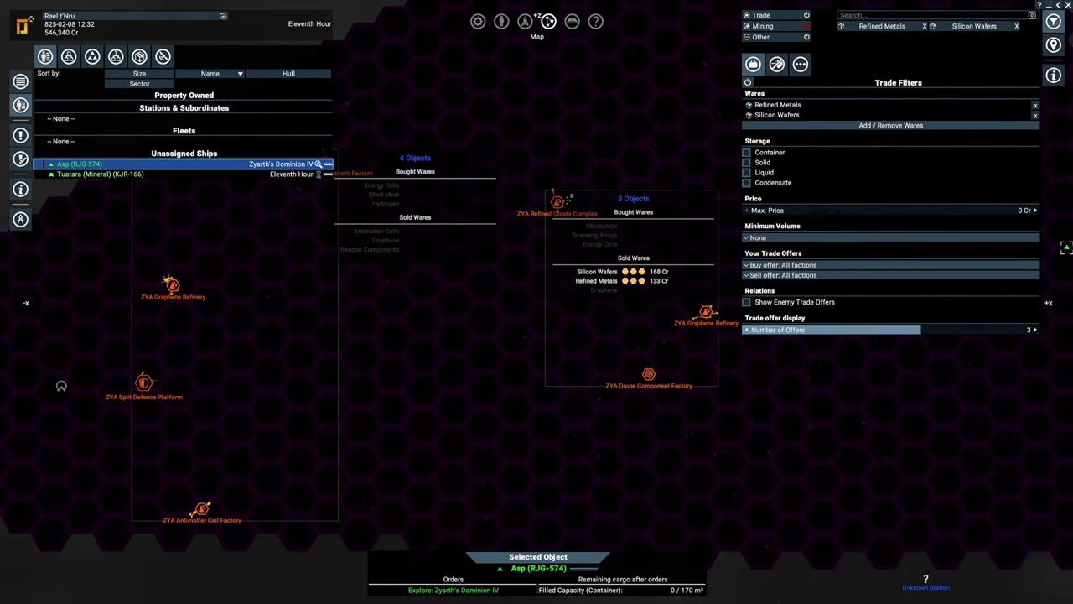
{"action": "right_click", "coordinate": [569, 198]}
{"action": "mouse_move", "coordinate": [594, 297]}
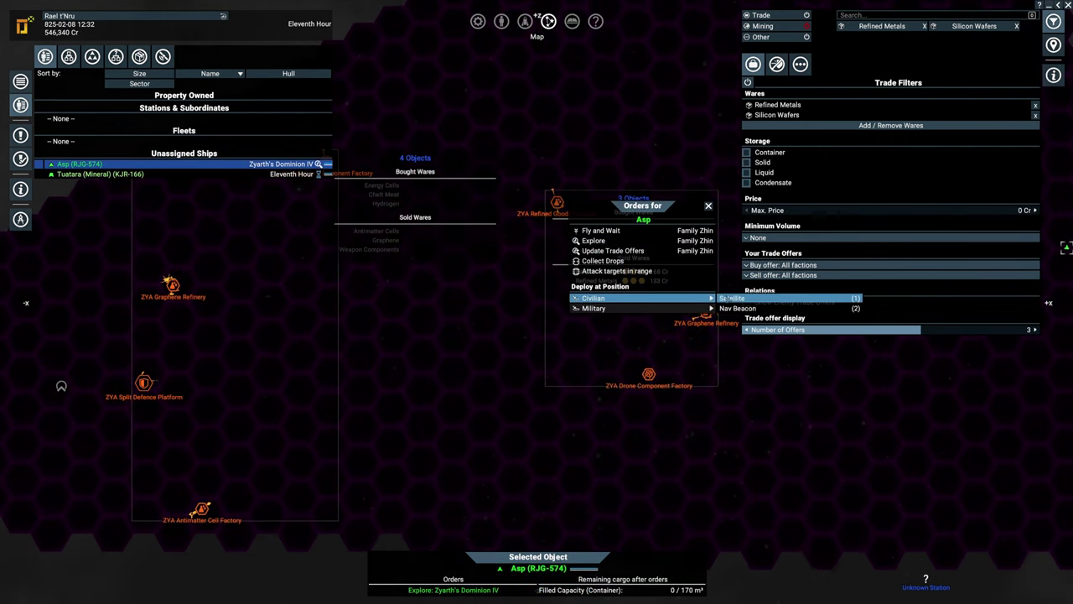
{"action": "left_click", "coordinate": [742, 299]}
{"action": "scroll", "coordinate": [621, 201], "scroll_direction": "down", "scroll_amount": 8}
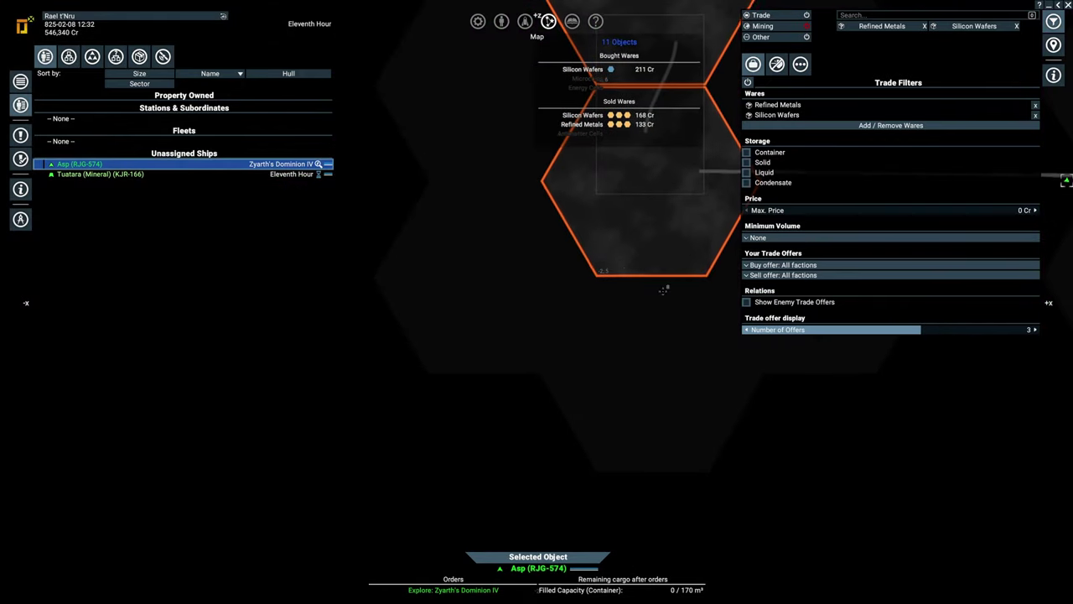
{"action": "scroll", "coordinate": [622, 201], "scroll_direction": "up", "scroll_amount": 6}
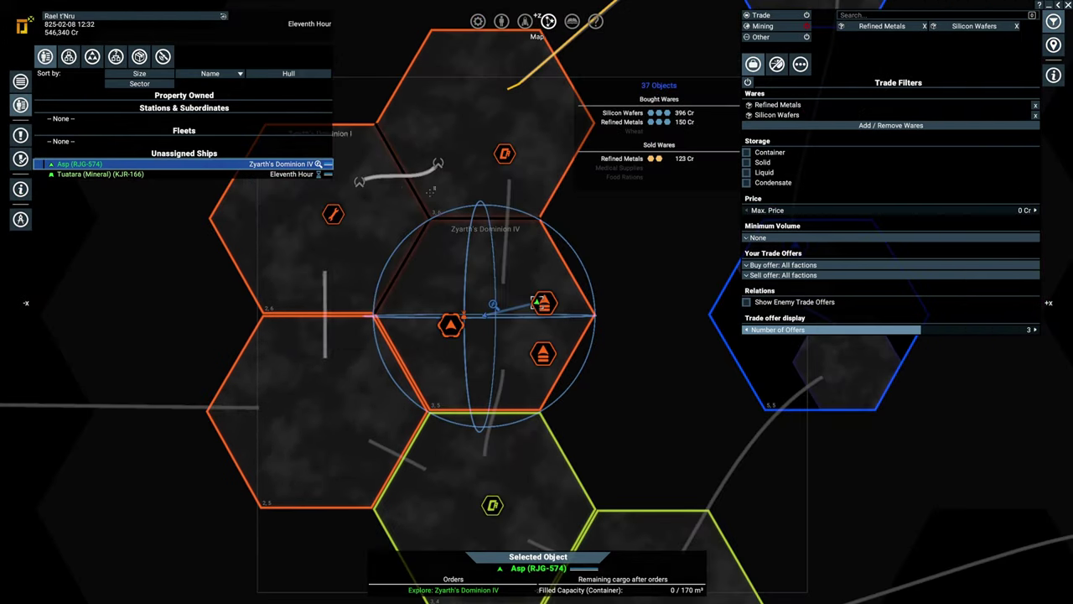
{"action": "scroll", "coordinate": [622, 201], "scroll_direction": "up", "scroll_amount": 4}
{"action": "right_click", "coordinate": [384, 343]}
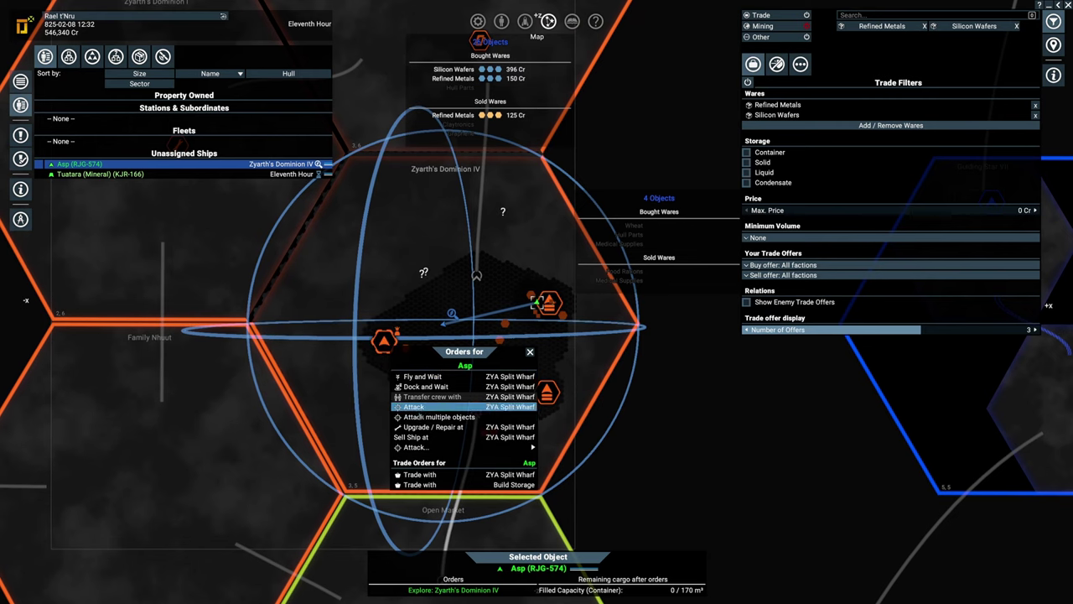
{"action": "left_click", "coordinate": [436, 436]}
- Raise the Asp's satellites to 10 and flares to the maximum of 4
{"action": "left_click", "coordinate": [25, 220]}
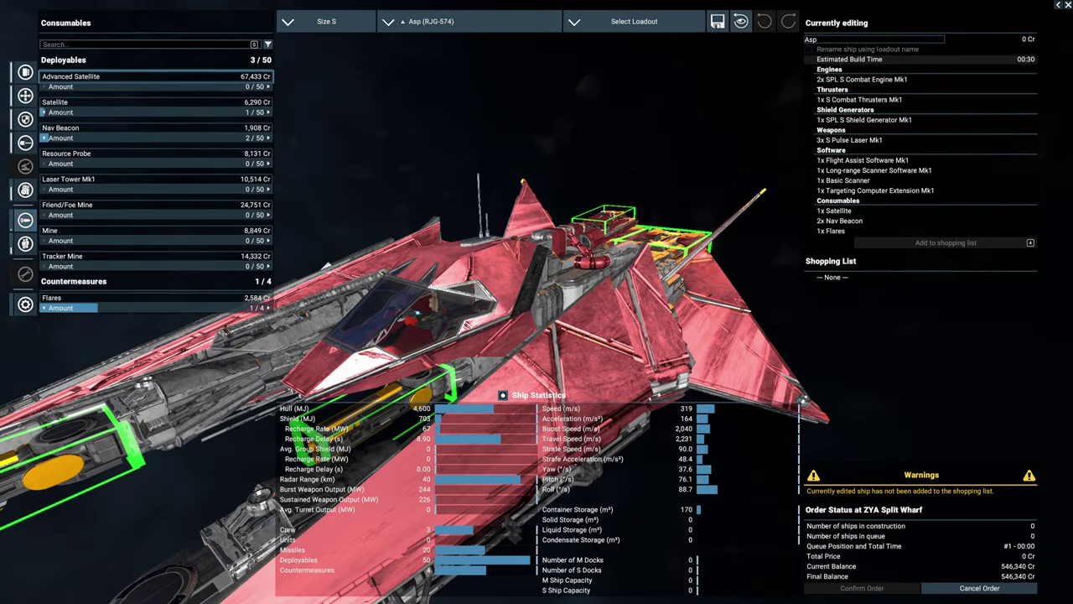
{"action": "left_click", "coordinate": [268, 112]}
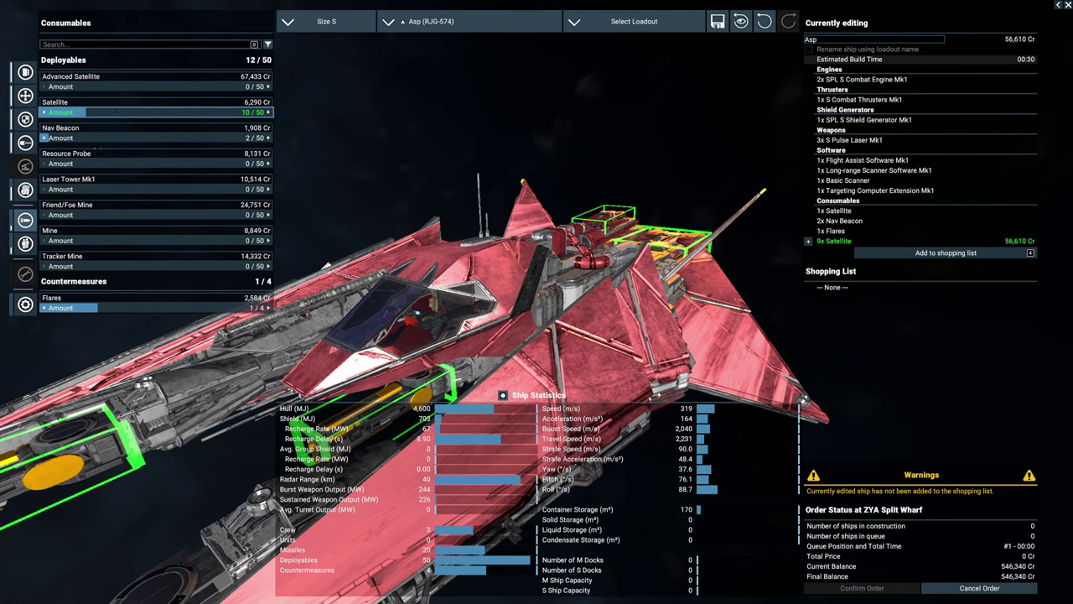
{"action": "left_click_drag", "start_coordinate": [96, 308], "coordinate": [268, 308]}
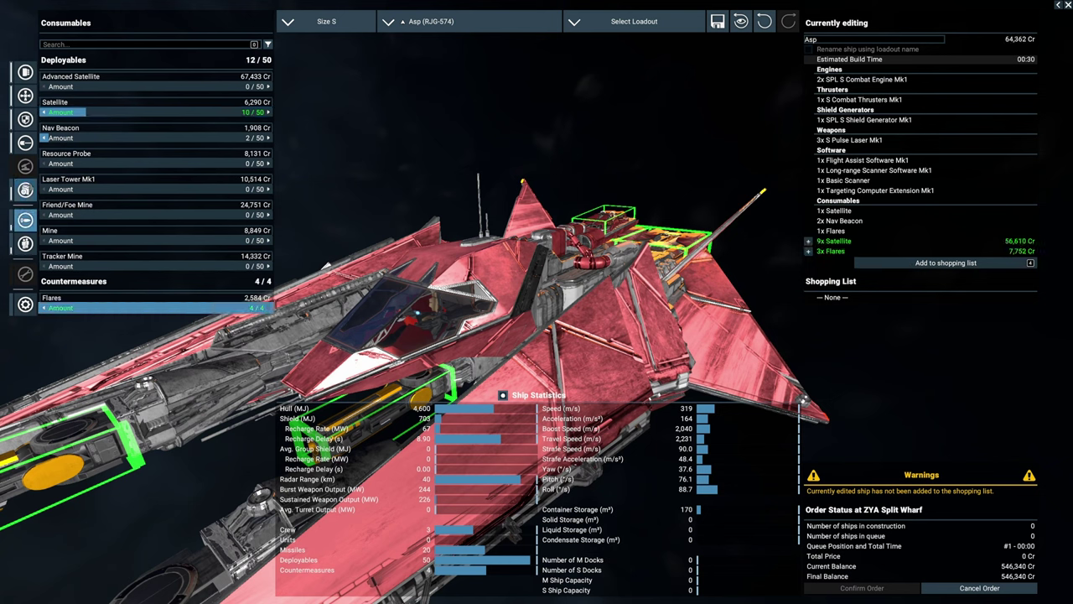
{"action": "left_click", "coordinate": [25, 243]}
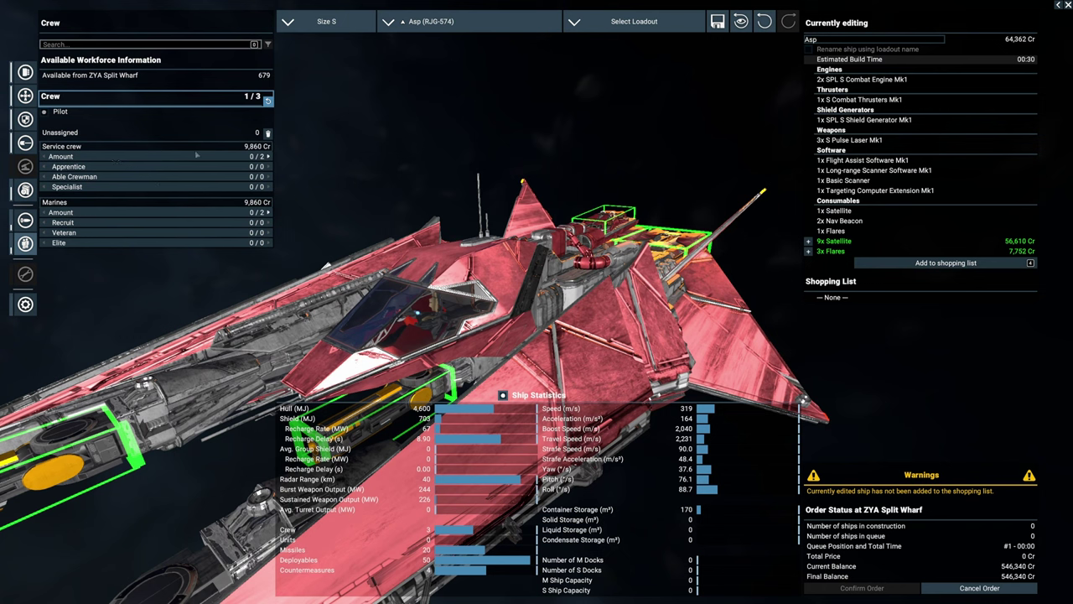
- Add Trading Computer Extension Mk1 and Docking Computer Mk1, then confirm the refit order
{"action": "left_click", "coordinate": [25, 190]}
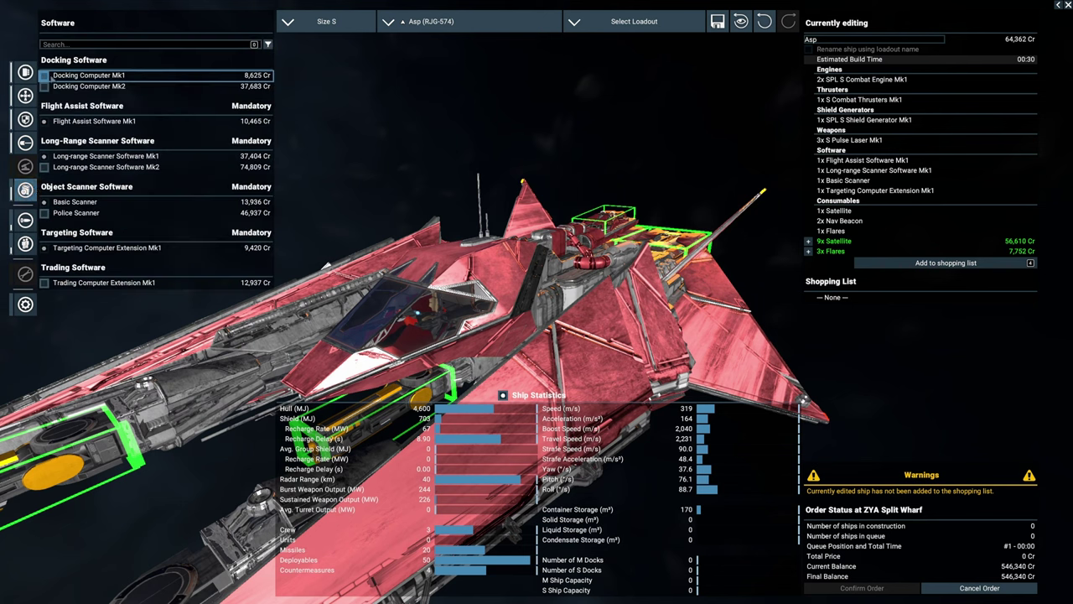
{"action": "left_click", "coordinate": [46, 282]}
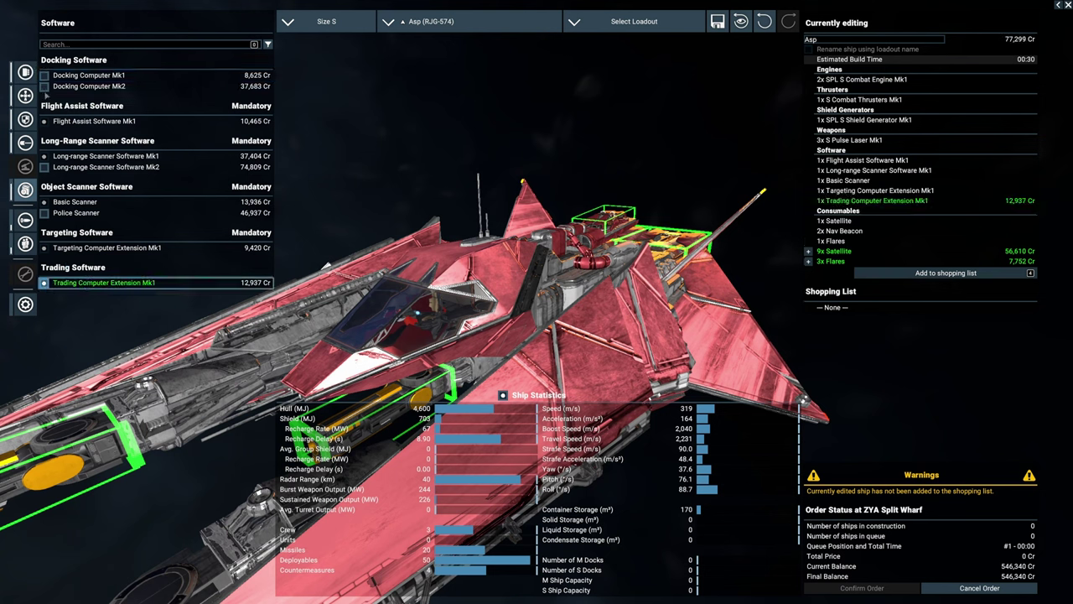
{"action": "left_click", "coordinate": [46, 76]}
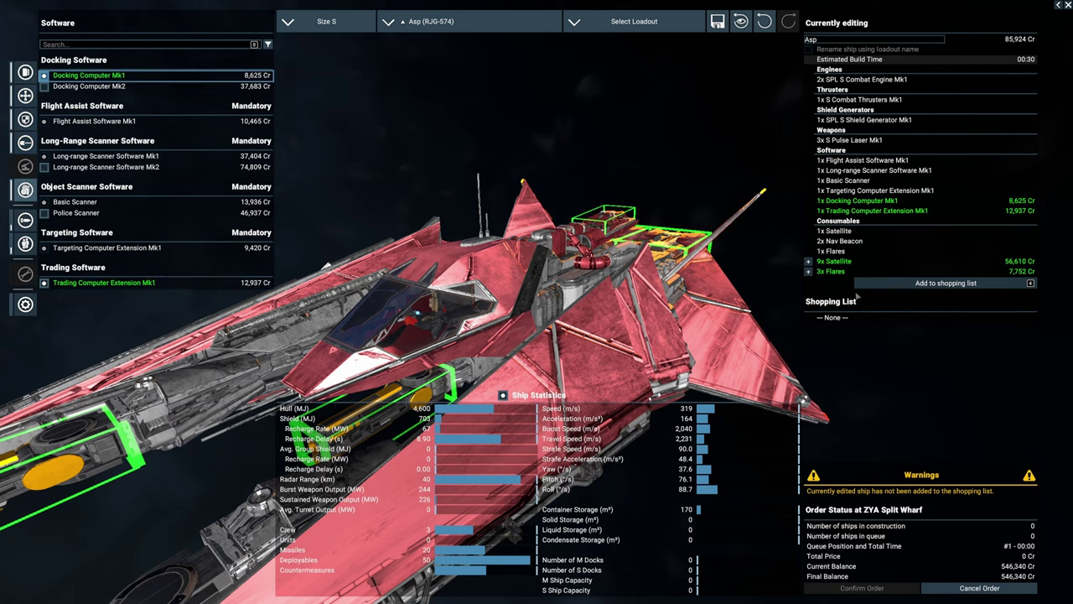
{"action": "left_click", "coordinate": [946, 284]}
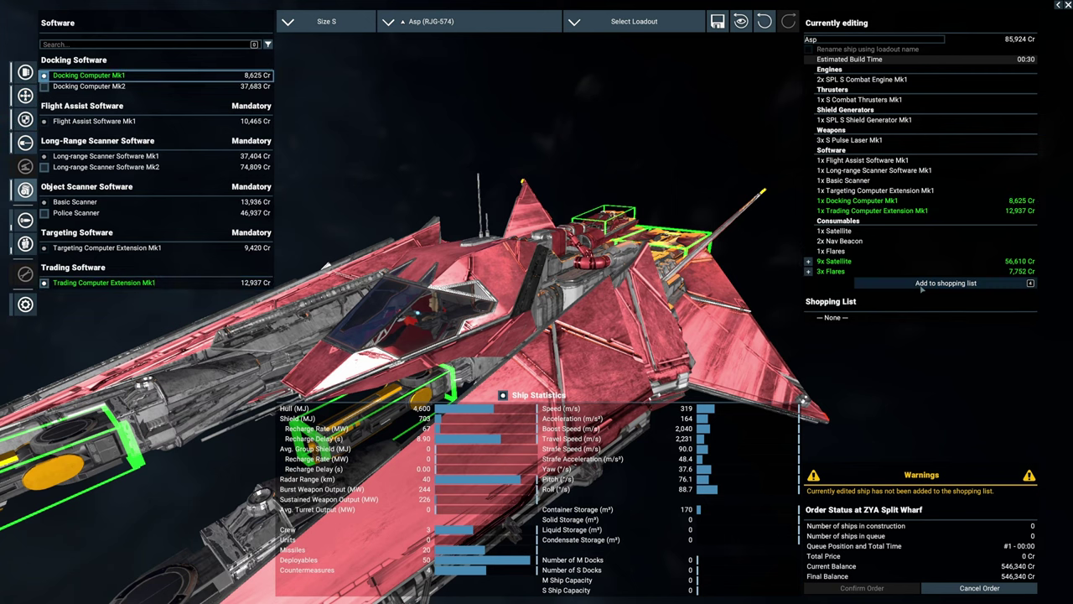
{"action": "left_click", "coordinate": [921, 285]}
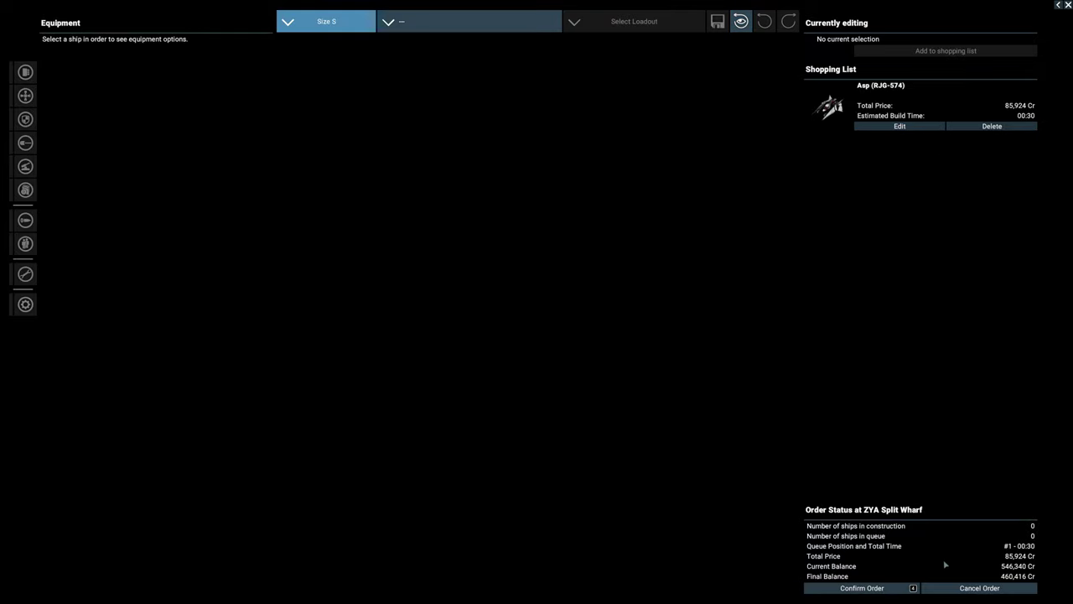
{"action": "left_click", "coordinate": [862, 588]}
{"action": "scroll", "coordinate": [537, 302], "scroll_direction": "down", "scroll_amount": 3}
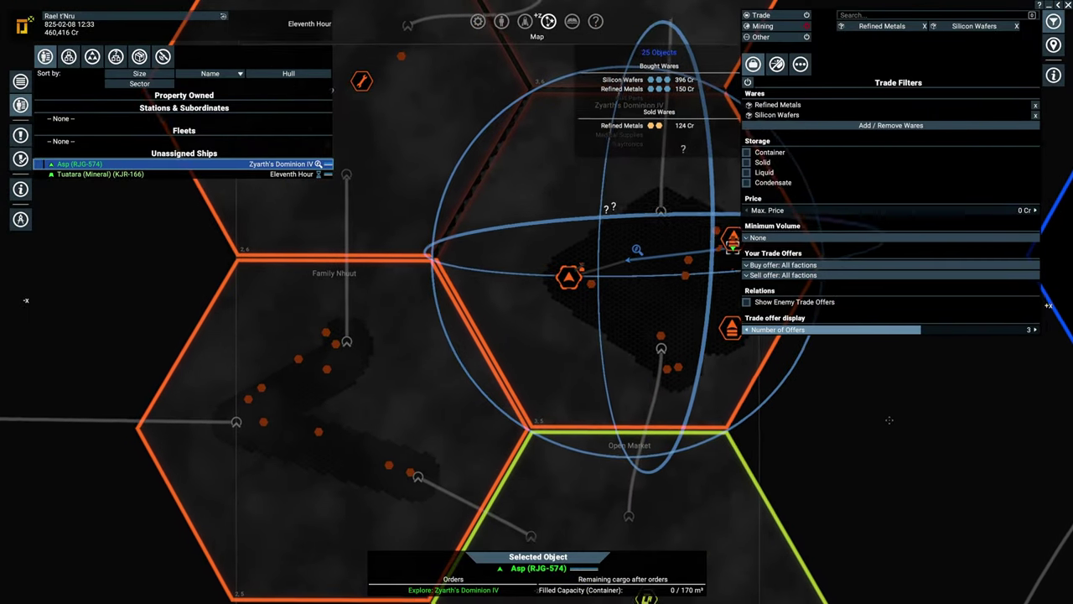
{"action": "scroll", "coordinate": [560, 310], "scroll_direction": "up", "scroll_amount": 6}
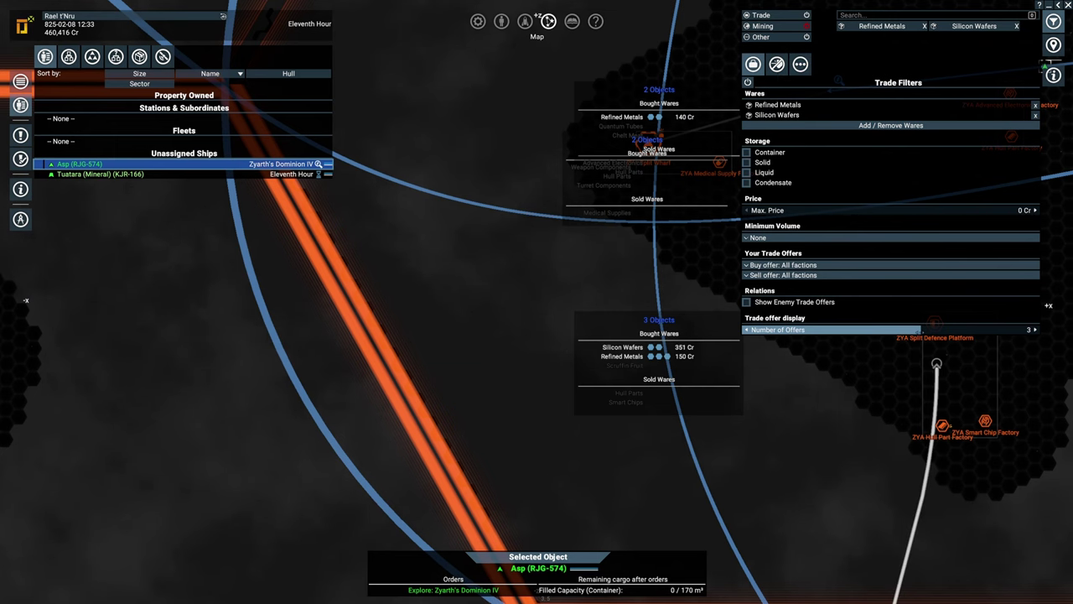
{"action": "scroll", "coordinate": [537, 302], "scroll_direction": "down", "scroll_amount": 2}
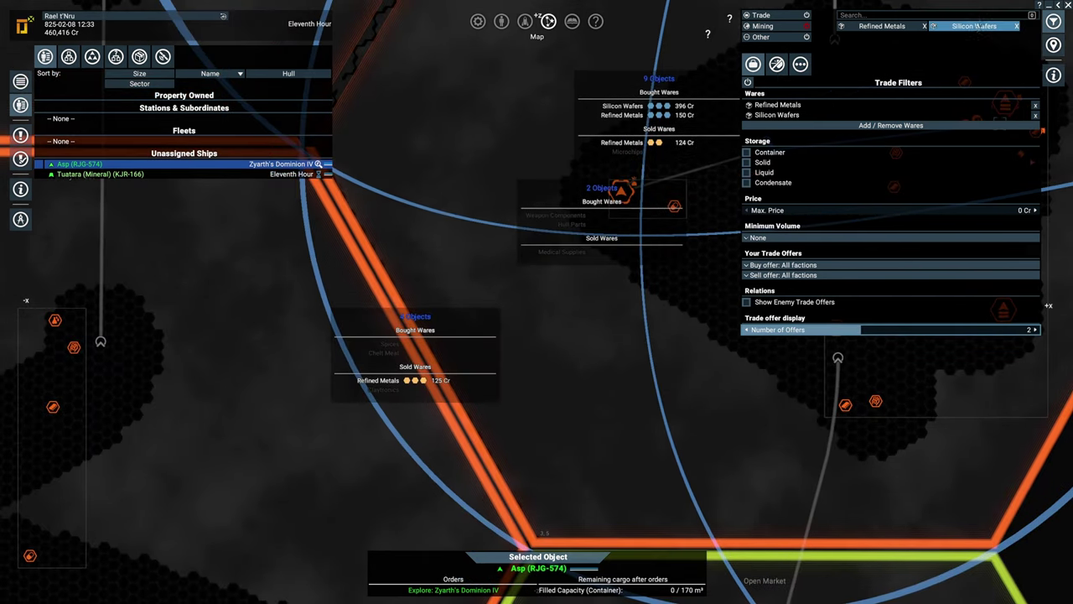
- Drop the Refined Metals filter, open the Asp's orders near the refinery complex, and pan the map
{"action": "left_click", "coordinate": [925, 26]}
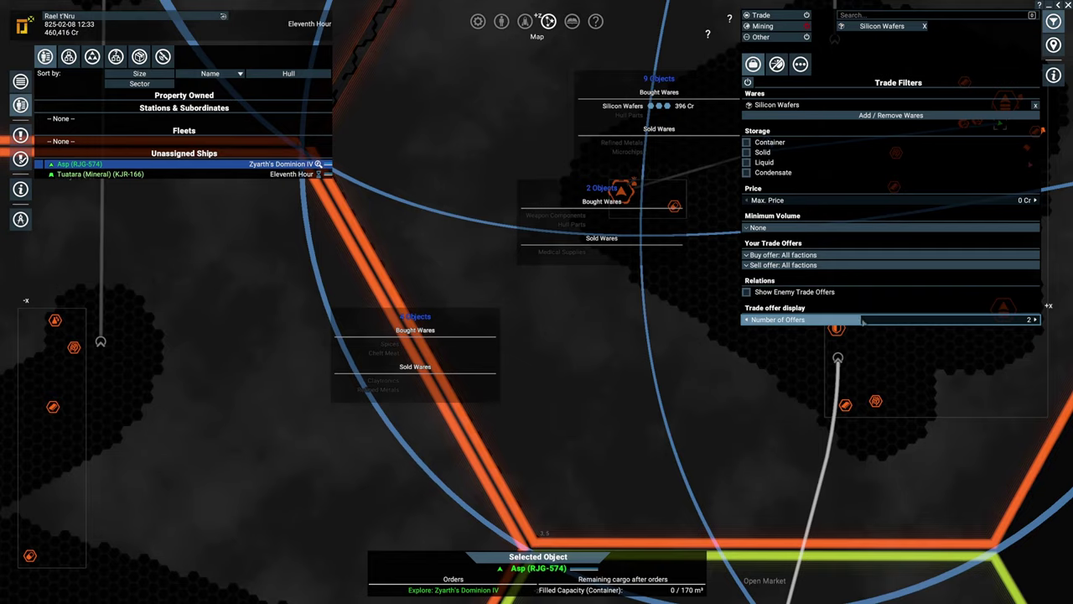
{"action": "scroll", "coordinate": [537, 302], "scroll_direction": "down", "scroll_amount": 5}
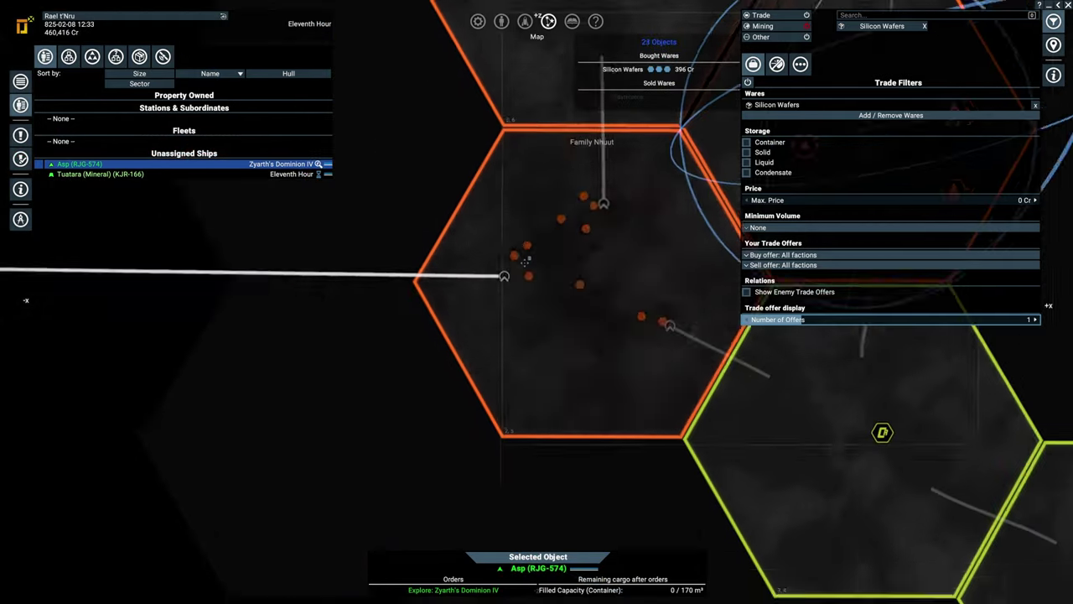
{"action": "mouse_move", "coordinate": [537, 97]}
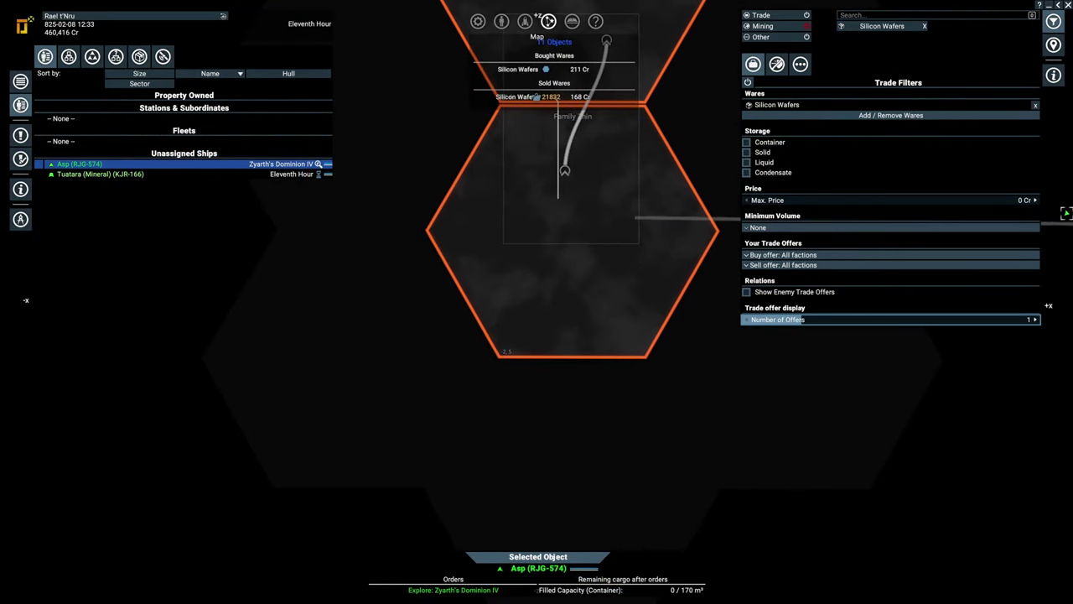
{"action": "scroll", "coordinate": [537, 251], "scroll_direction": "up", "scroll_amount": 5}
{"action": "scroll", "coordinate": [536, 251], "scroll_direction": "up", "scroll_amount": 5}
{"action": "scroll", "coordinate": [537, 251], "scroll_direction": "up", "scroll_amount": 3}
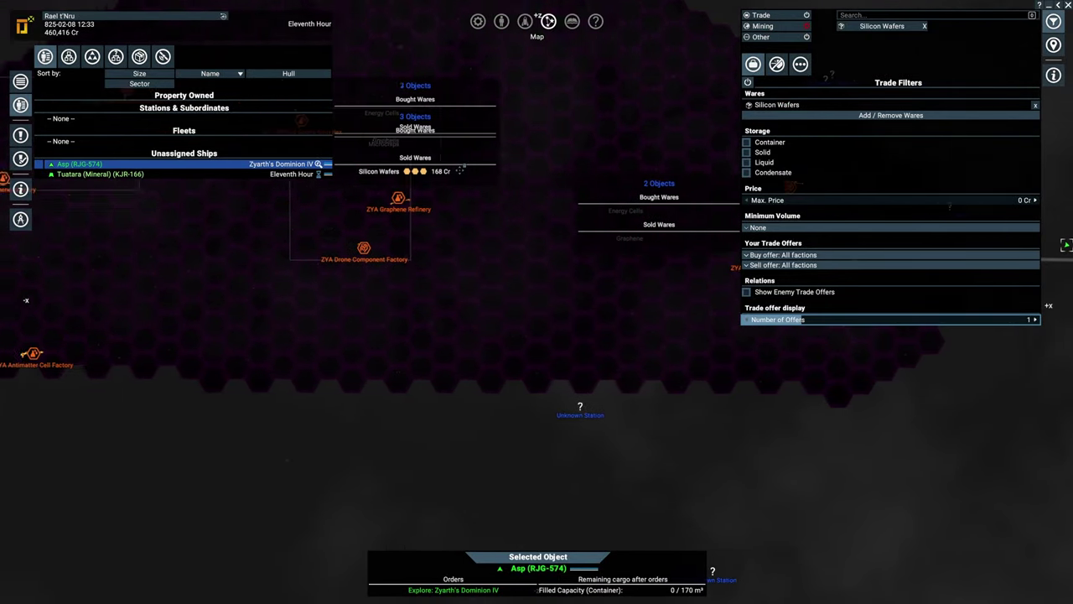
{"action": "scroll", "coordinate": [465, 172], "scroll_direction": "up", "scroll_amount": 3}
{"action": "scroll", "coordinate": [623, 168], "scroll_direction": "up", "scroll_amount": 3}
{"action": "scroll", "coordinate": [587, 252], "scroll_direction": "up", "scroll_amount": 3}
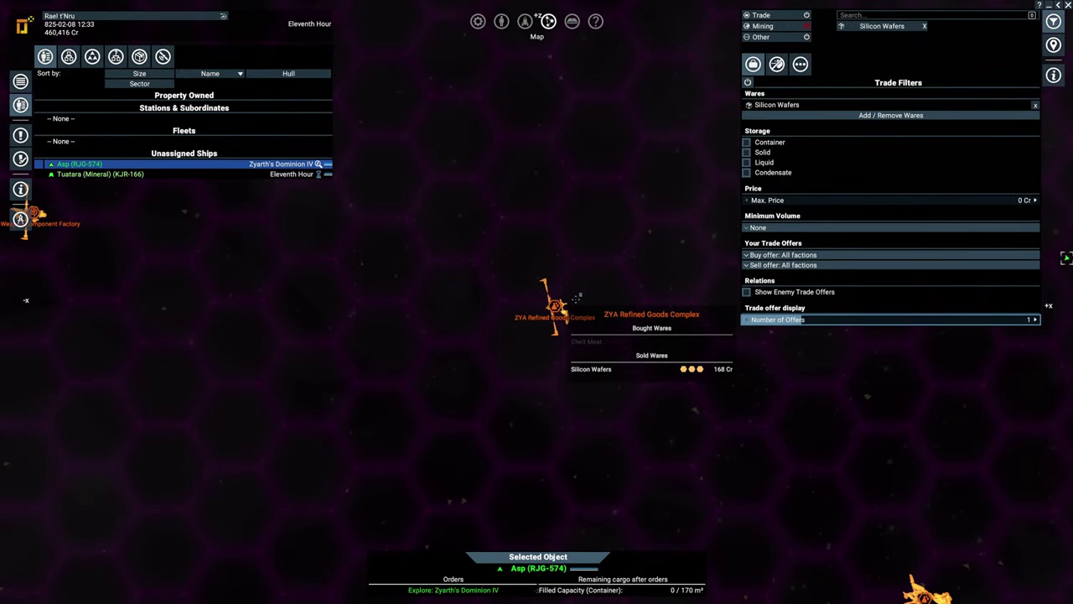
{"action": "right_click", "coordinate": [578, 297]}
{"action": "left_click", "coordinate": [747, 397]}
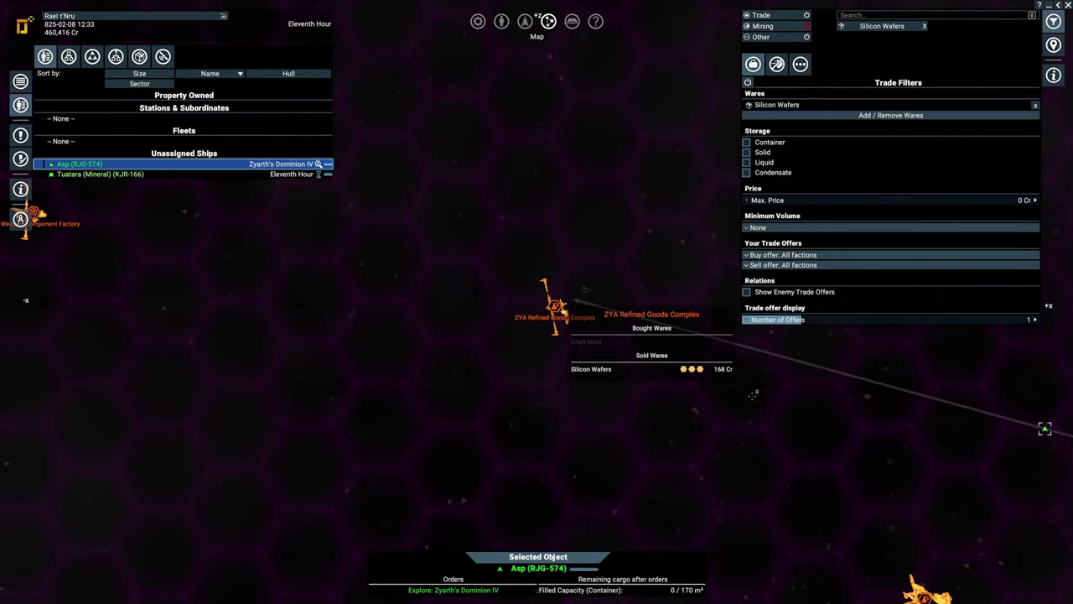
{"action": "scroll", "coordinate": [670, 378], "scroll_direction": "down", "scroll_amount": 3}
{"action": "scroll", "coordinate": [686, 367], "scroll_direction": "down", "scroll_amount": 5}
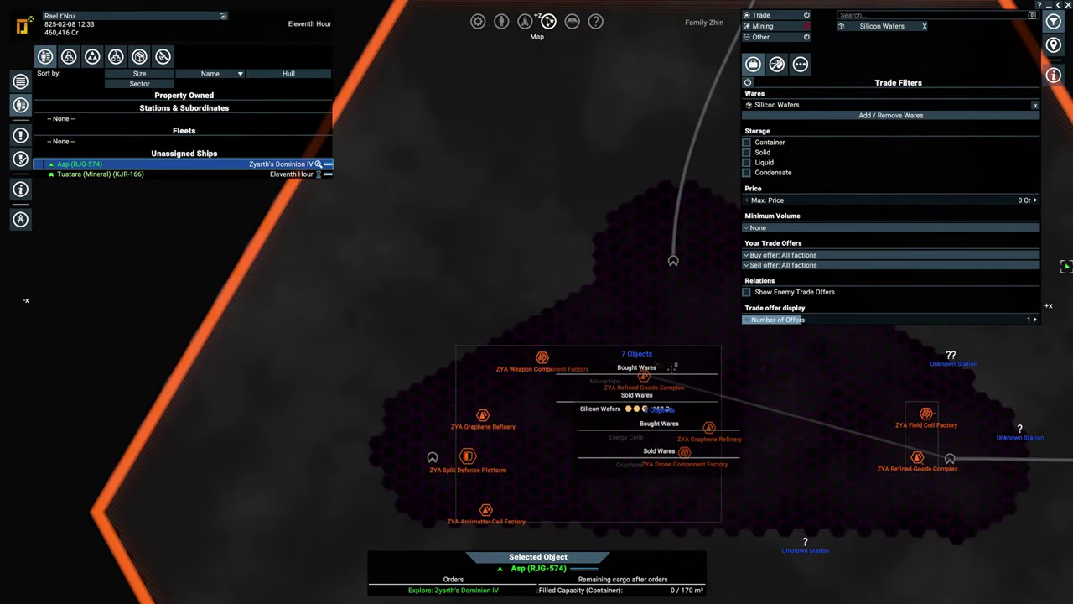
{"action": "scroll", "coordinate": [600, 267], "scroll_direction": "down", "scroll_amount": 3}
{"action": "scroll", "coordinate": [599, 266], "scroll_direction": "down", "scroll_amount": 5}
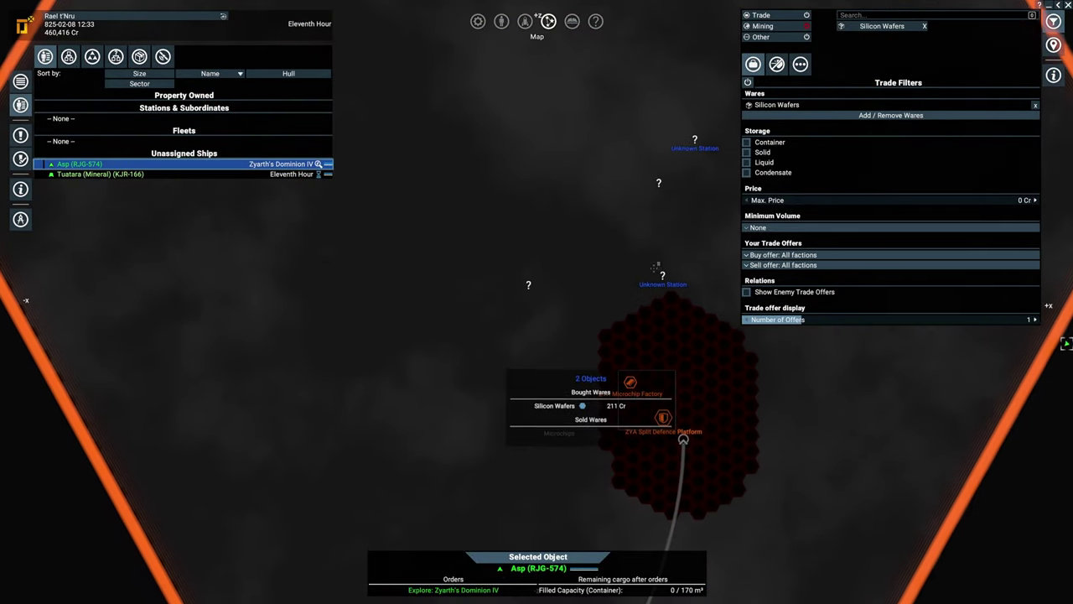
{"action": "scroll", "coordinate": [645, 379], "scroll_direction": "up", "scroll_amount": 5}
{"action": "scroll", "coordinate": [645, 379], "scroll_direction": "down", "scroll_amount": 5}
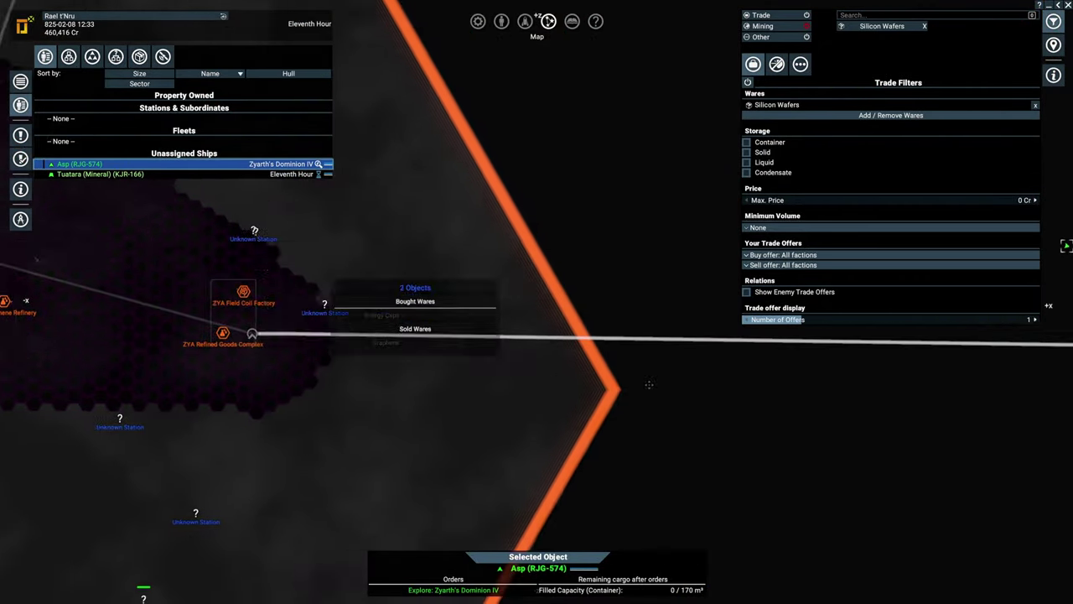
{"action": "scroll", "coordinate": [645, 379], "scroll_direction": "up", "scroll_amount": 3}
{"action": "mouse_move", "coordinate": [645, 379]}
{"action": "left_mouse_down"}
{"action": "mouse_move", "coordinate": [728, 435]}
{"action": "mouse_move", "coordinate": [618, 302]}
{"action": "mouse_move", "coordinate": [587, 353]}
{"action": "left_mouse_up"}
{"action": "scroll", "coordinate": [728, 434], "scroll_direction": "down", "scroll_amount": 5}
{"action": "scroll", "coordinate": [618, 301], "scroll_direction": "up", "scroll_amount": 2}
{"action": "scroll", "coordinate": [619, 302], "scroll_direction": "down", "scroll_amount": 5}
{"action": "scroll", "coordinate": [623, 350], "scroll_direction": "up", "scroll_amount": 4}
{"action": "scroll", "coordinate": [623, 350], "scroll_direction": "up", "scroll_amount": 6}
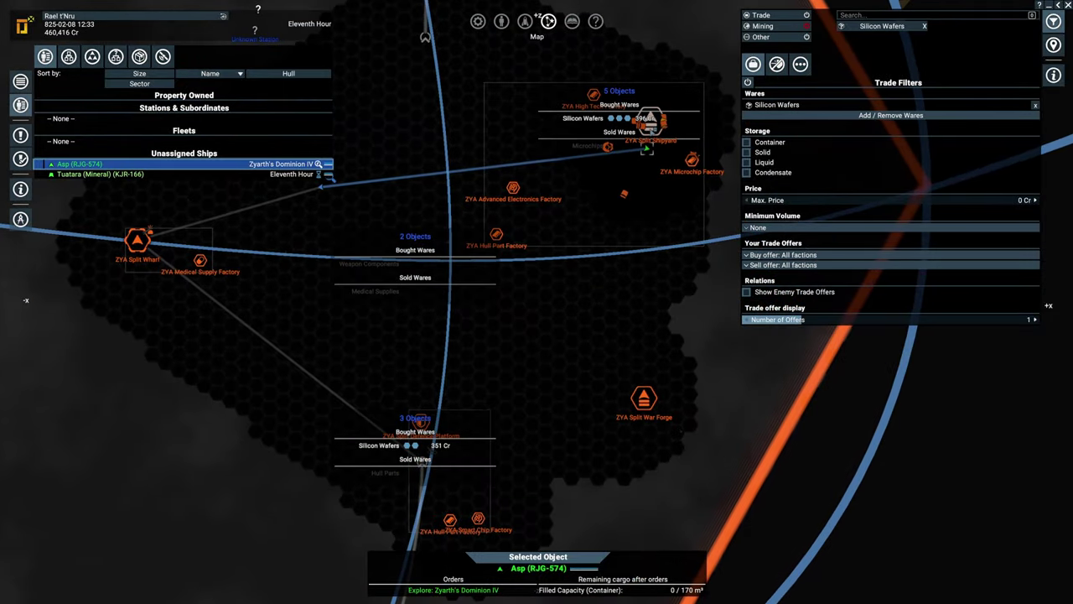
{"action": "scroll", "coordinate": [646, 149], "scroll_direction": "up", "scroll_amount": 4}
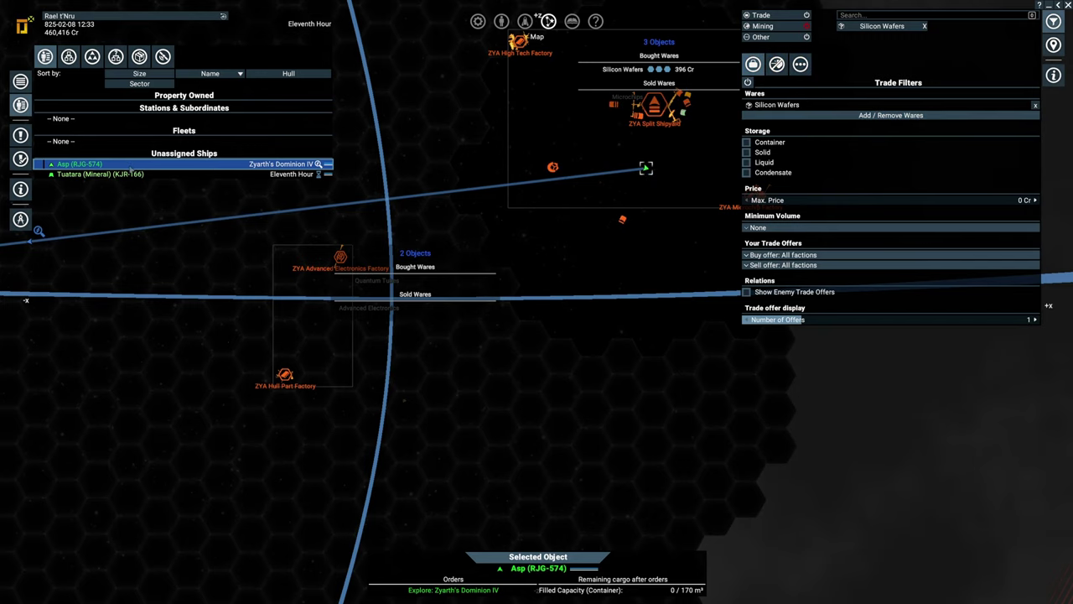
- Reorder the Asp's queue: equipment change first, satellite deployment before exploring
{"action": "key", "text": "i"}
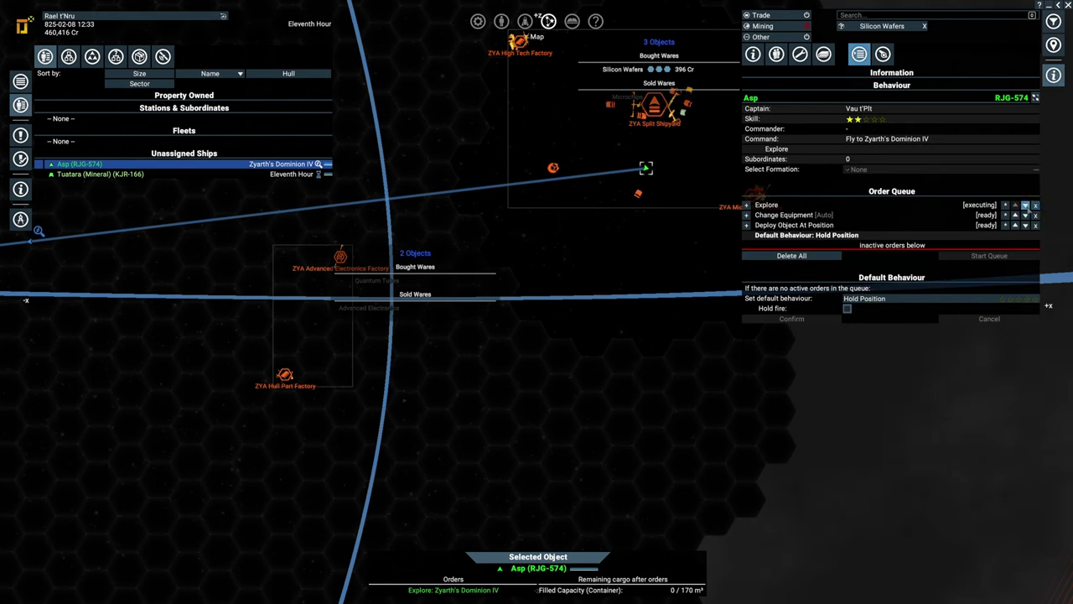
{"action": "left_click", "coordinate": [1025, 214]}
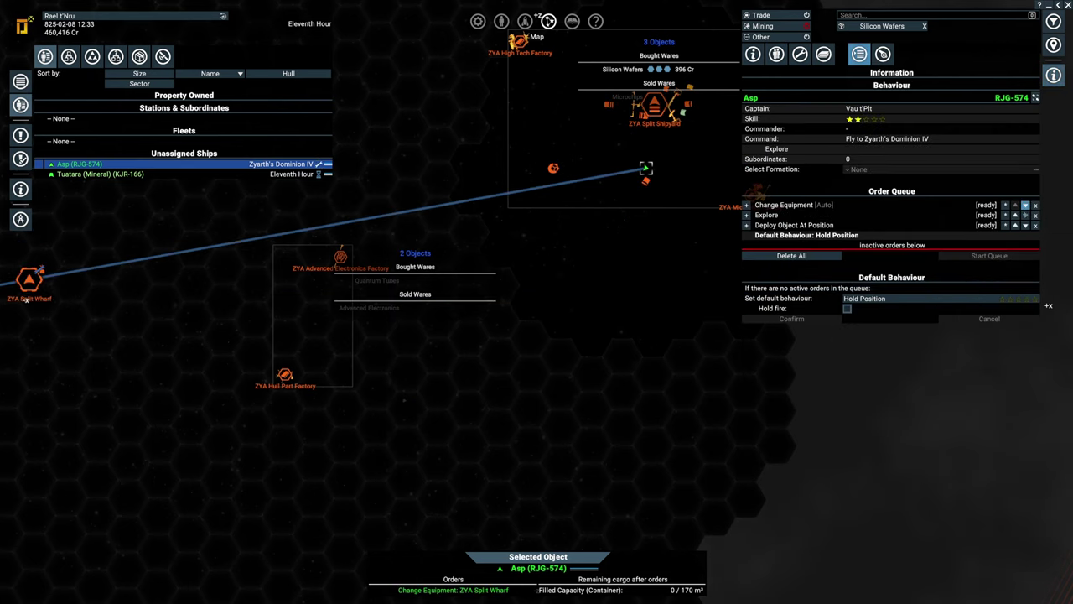
{"action": "left_click", "coordinate": [1026, 215]}
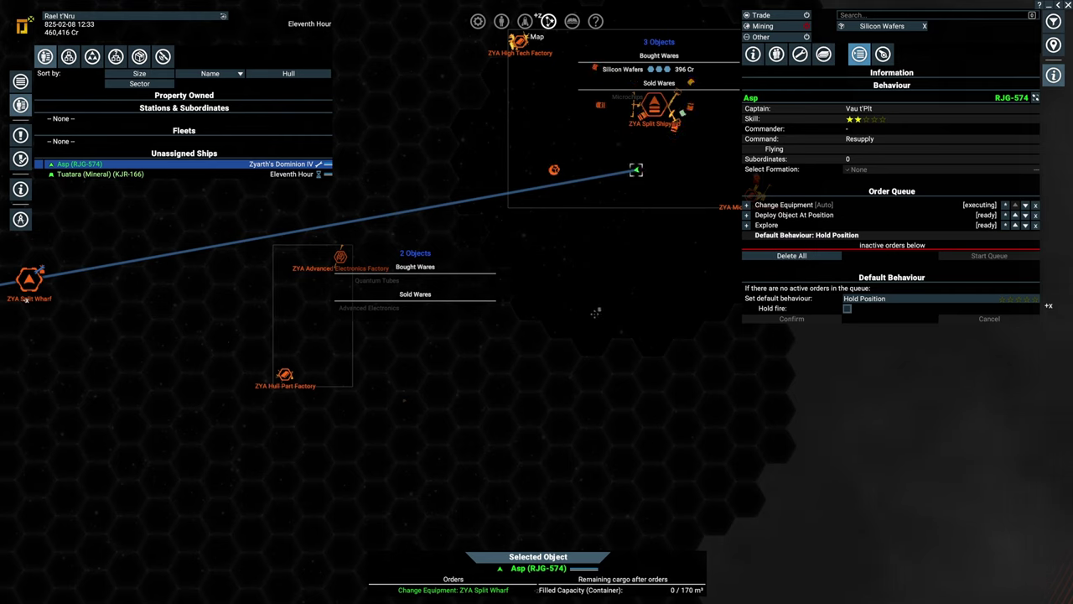
- Engage autopilot and follow the route into Zyarth's Dominion X on the map
{"action": "key", "text": "m"}
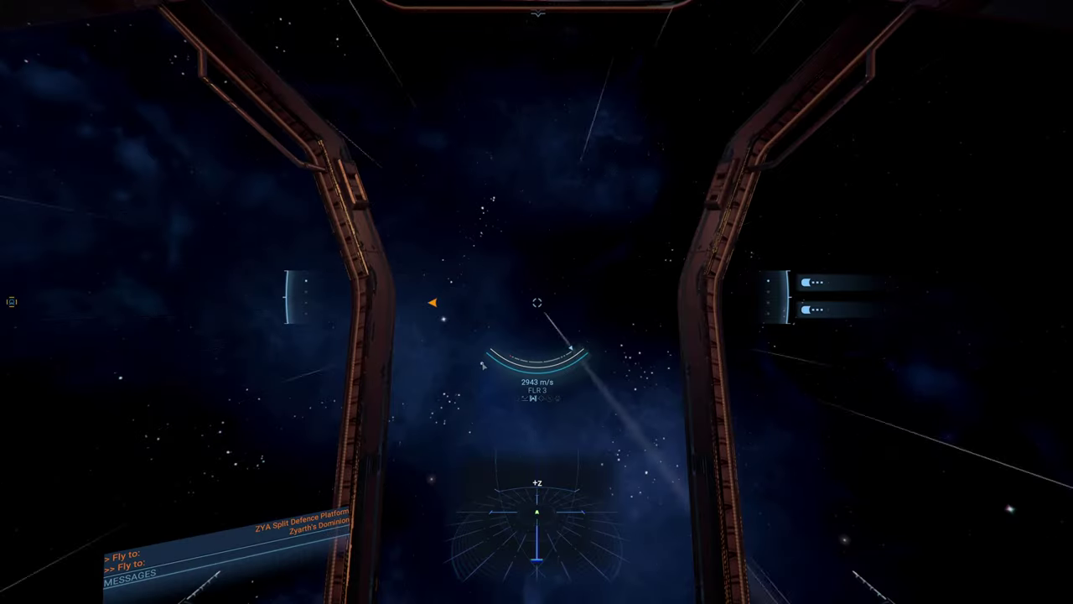
{"action": "key", "text": "shift+a"}
{"action": "key", "text": "m"}
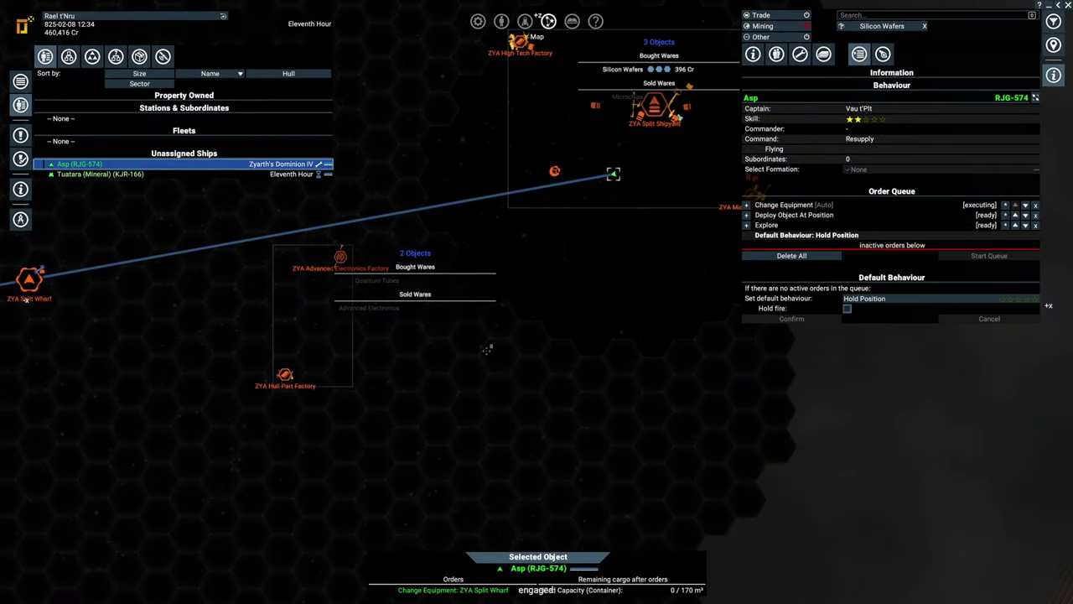
{"action": "scroll", "coordinate": [537, 318], "scroll_direction": "up", "scroll_amount": 5}
{"action": "scroll", "coordinate": [645, 361], "scroll_direction": "up", "scroll_amount": 3}
{"action": "scroll", "coordinate": [645, 361], "scroll_direction": "down", "scroll_amount": 5}
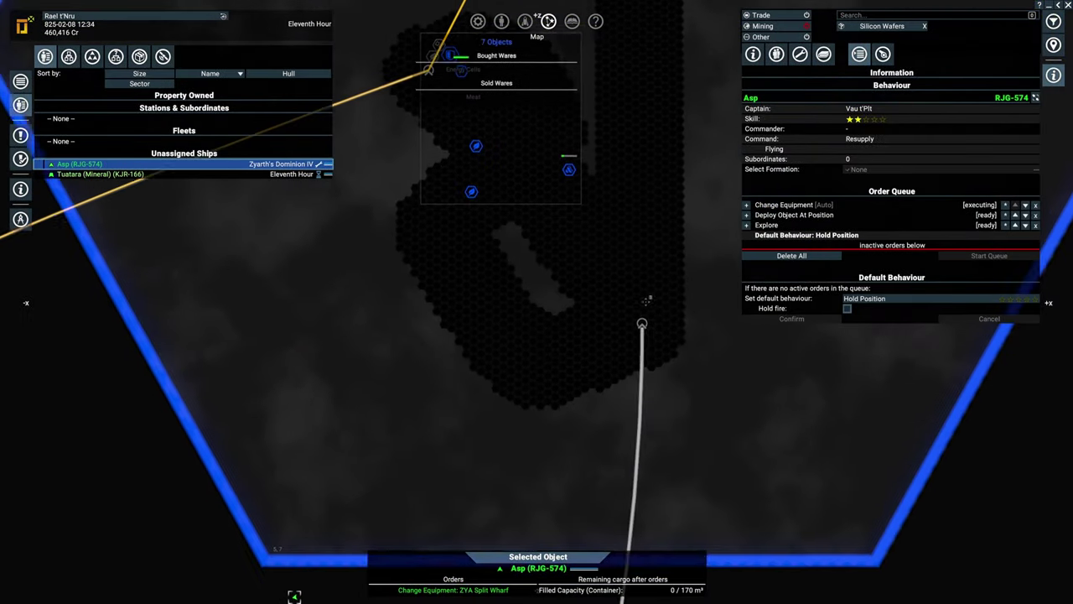
{"action": "scroll", "coordinate": [646, 336], "scroll_direction": "down", "scroll_amount": 3}
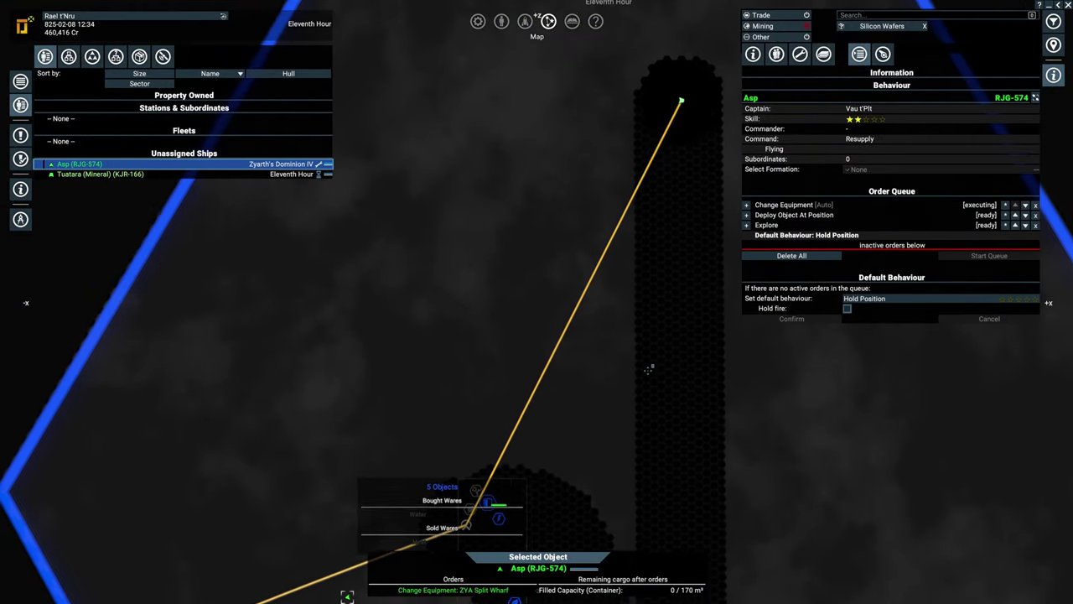
{"action": "scroll", "coordinate": [585, 312], "scroll_direction": "up", "scroll_amount": 6}
{"action": "left_click_drag", "start_coordinate": [585, 312], "coordinate": [585, 312]}
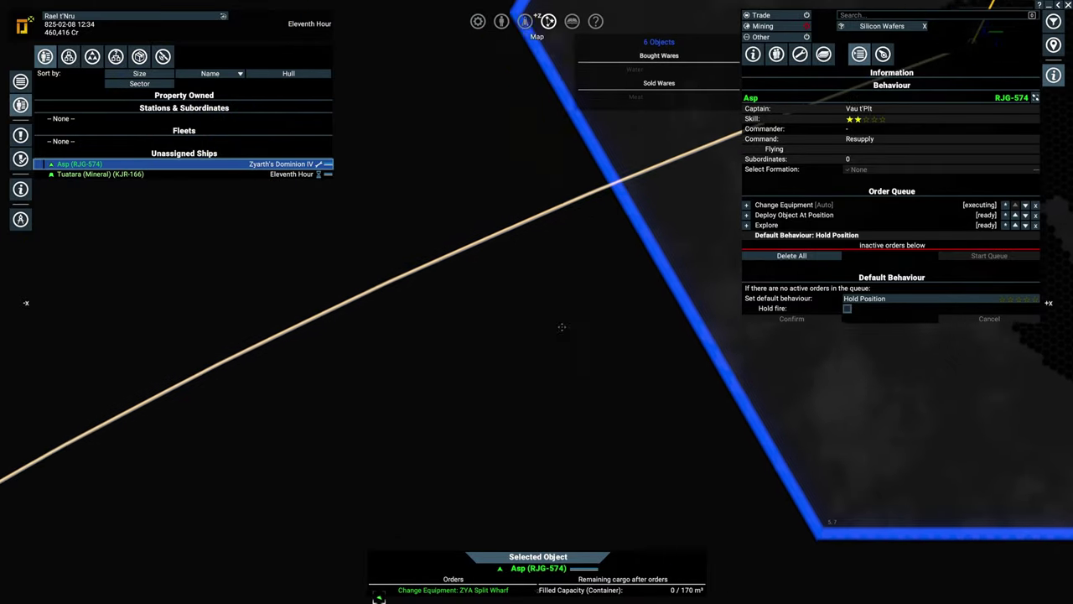
{"action": "scroll", "coordinate": [586, 312], "scroll_direction": "down", "scroll_amount": 8}
{"action": "scroll", "coordinate": [586, 312], "scroll_direction": "up", "scroll_amount": 4}
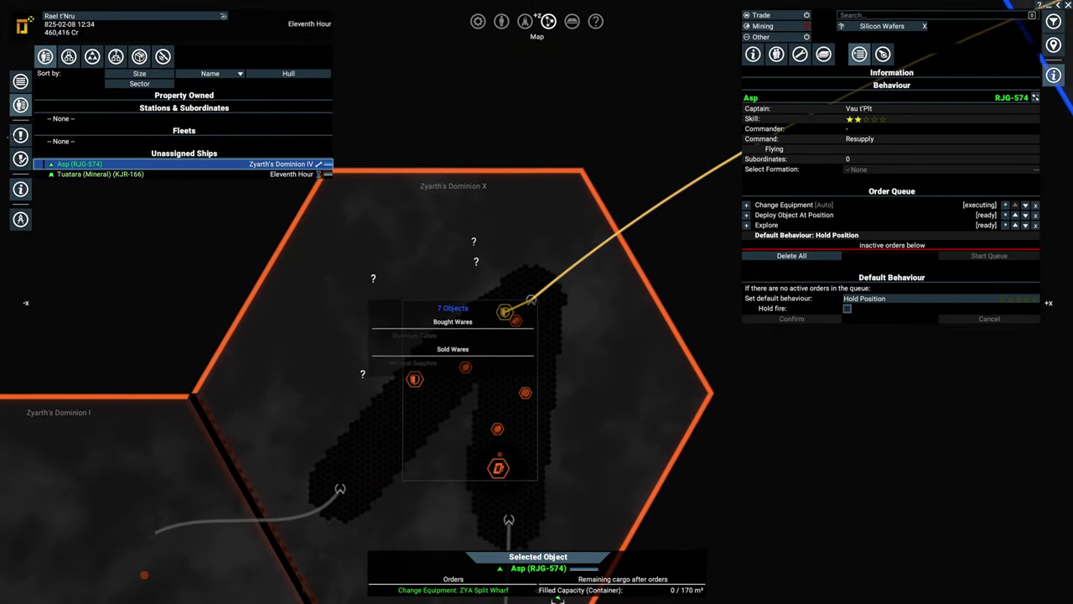
- Read the Extract Intelligence briefing and accept the 272,000 Cr mission
{"action": "key", "text": "m"}
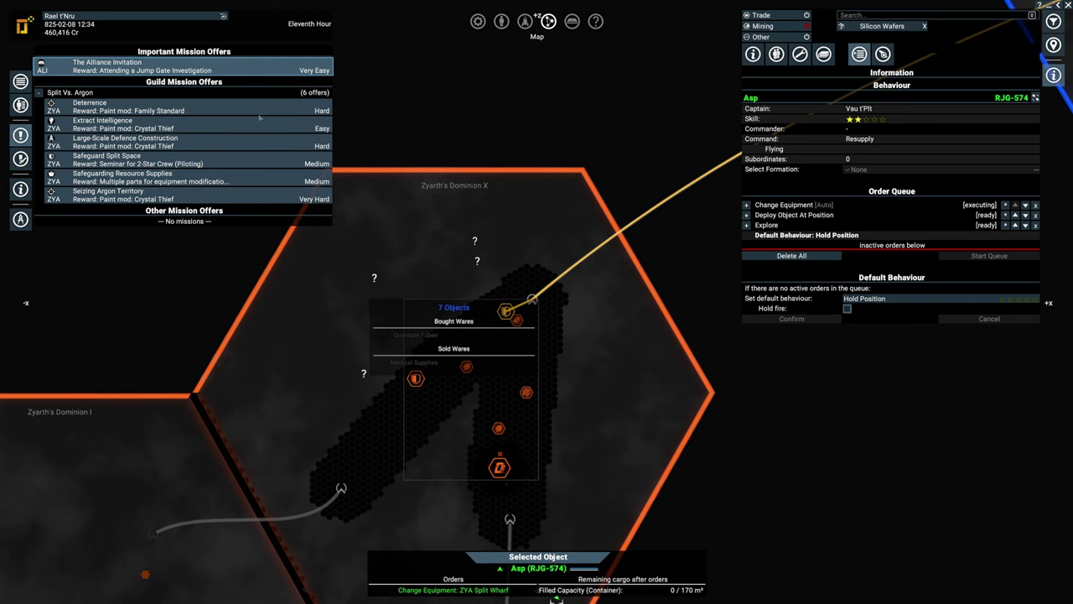
{"action": "left_click", "coordinate": [134, 124]}
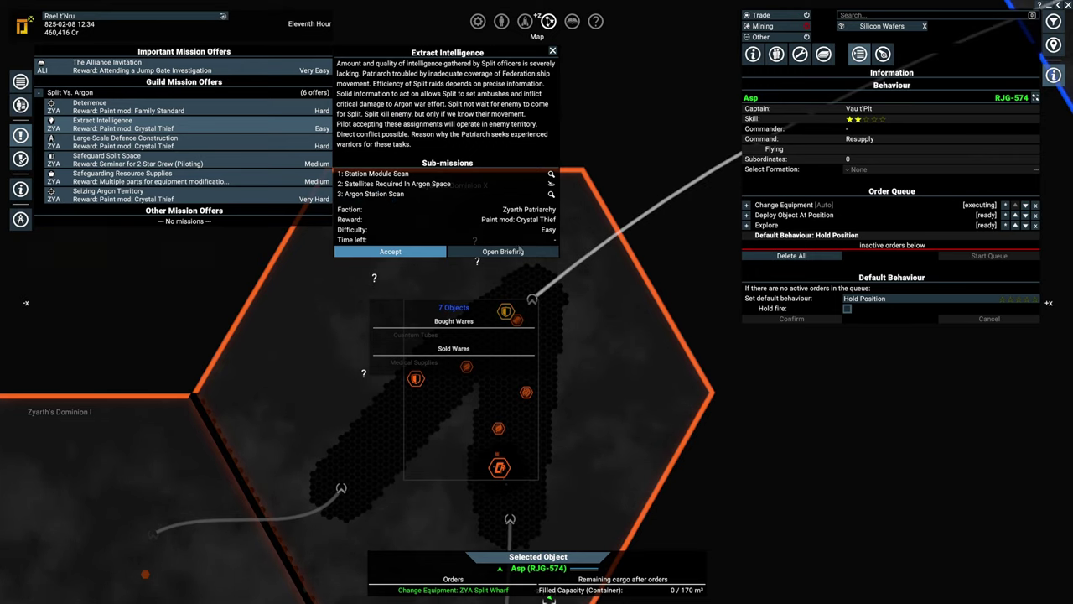
{"action": "left_click", "coordinate": [503, 251]}
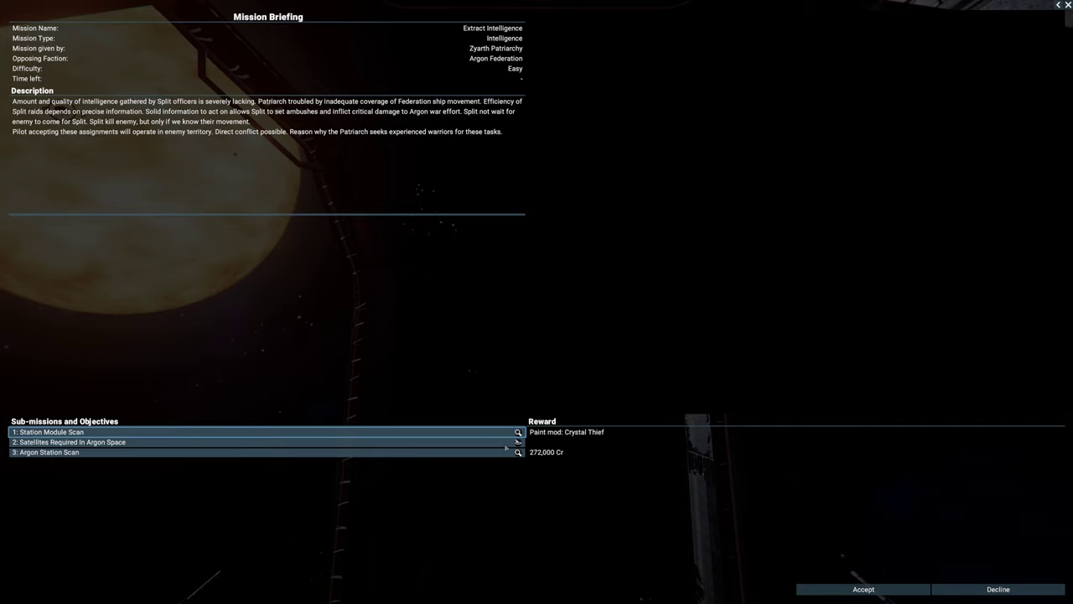
{"action": "left_click", "coordinate": [864, 589]}
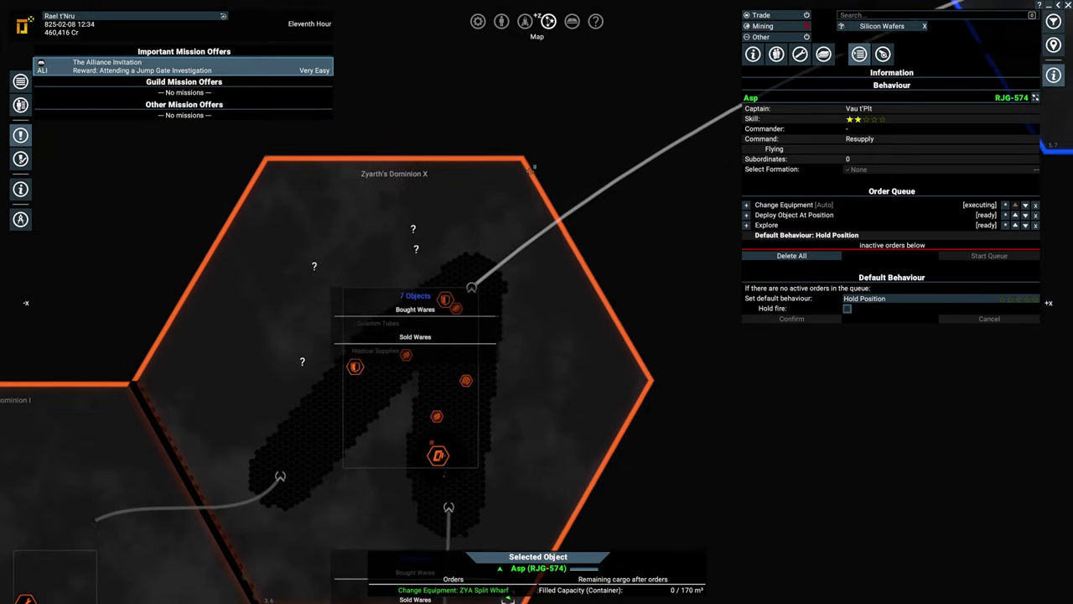
- Pan the map over Eleventh Hour's Argon stations, then return to the cockpit targeting Raiding Party N
{"action": "left_click_drag", "start_coordinate": [587, 209], "coordinate": [252, 503]}
{"action": "scroll", "coordinate": [449, 360], "scroll_direction": "up", "scroll_amount": 3}
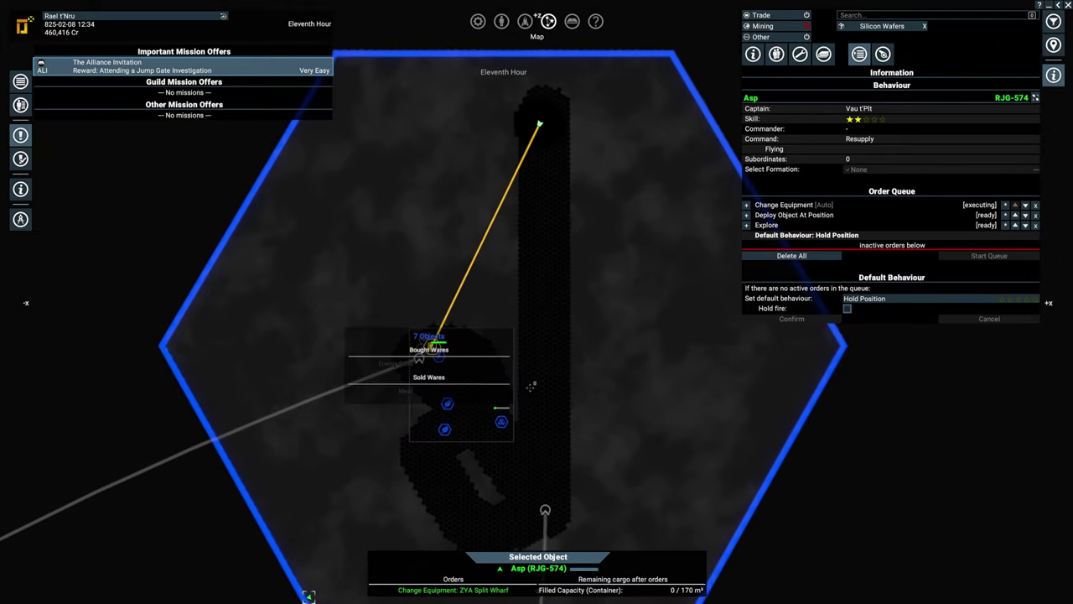
{"action": "scroll", "coordinate": [503, 369], "scroll_direction": "up", "scroll_amount": 3}
{"action": "scroll", "coordinate": [528, 386], "scroll_direction": "up", "scroll_amount": 4}
{"action": "scroll", "coordinate": [529, 386], "scroll_direction": "down", "scroll_amount": 5}
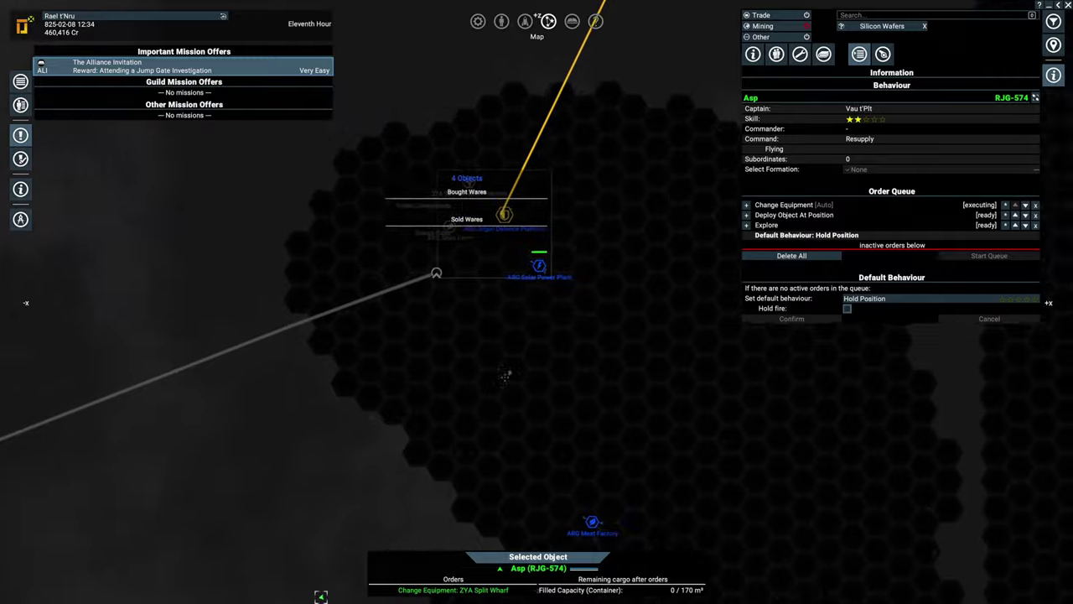
{"action": "scroll", "coordinate": [545, 336], "scroll_direction": "down", "scroll_amount": 3}
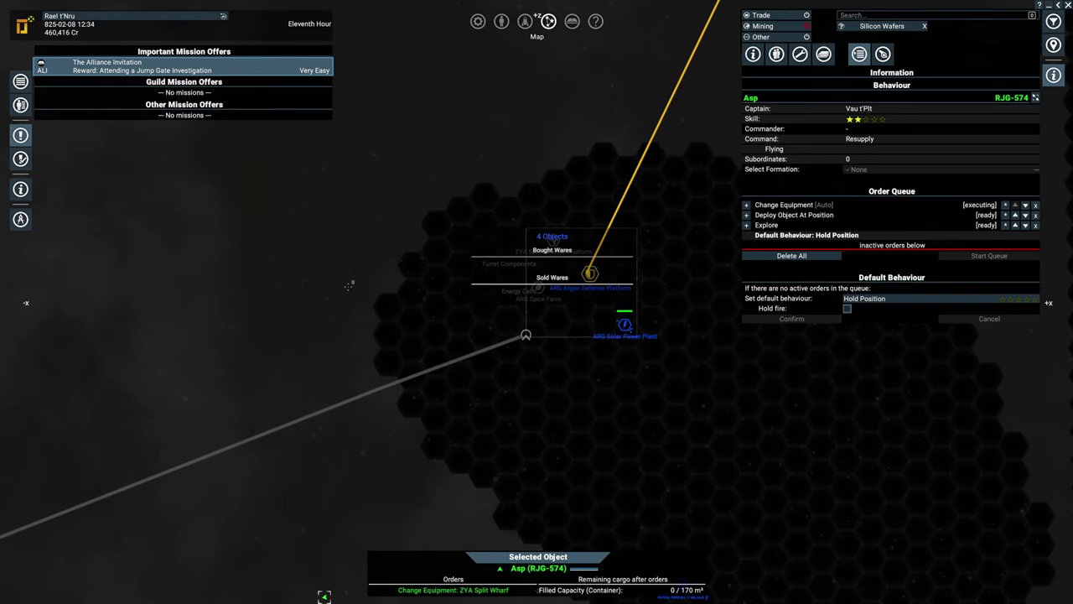
{"action": "scroll", "coordinate": [350, 286], "scroll_direction": "down", "scroll_amount": 3}
{"action": "scroll", "coordinate": [388, 384], "scroll_direction": "down", "scroll_amount": 2}
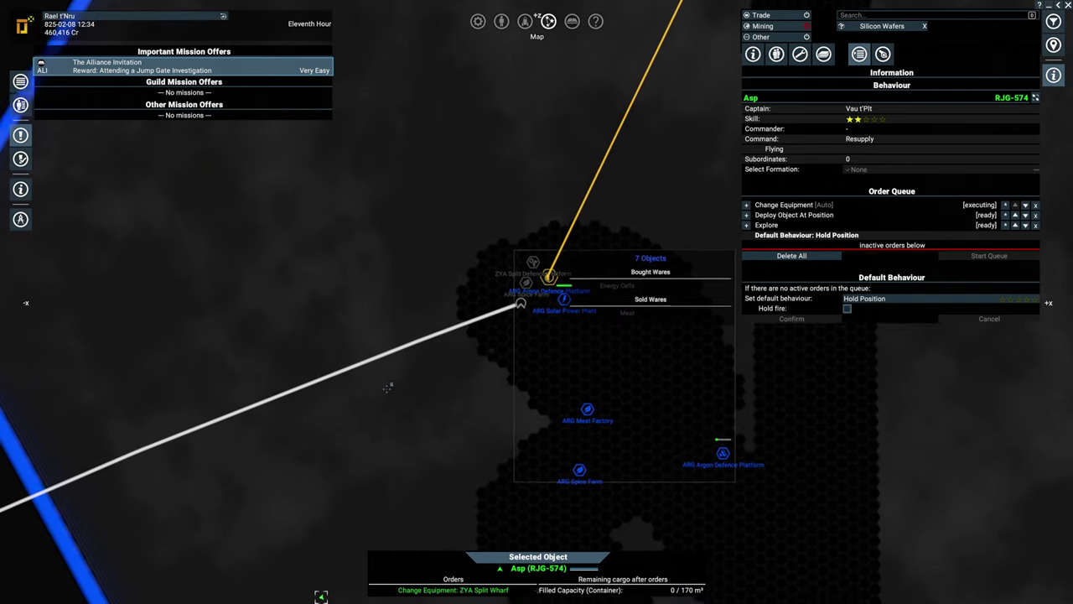
{"action": "left_click_drag", "start_coordinate": [389, 384], "coordinate": [401, 329]}
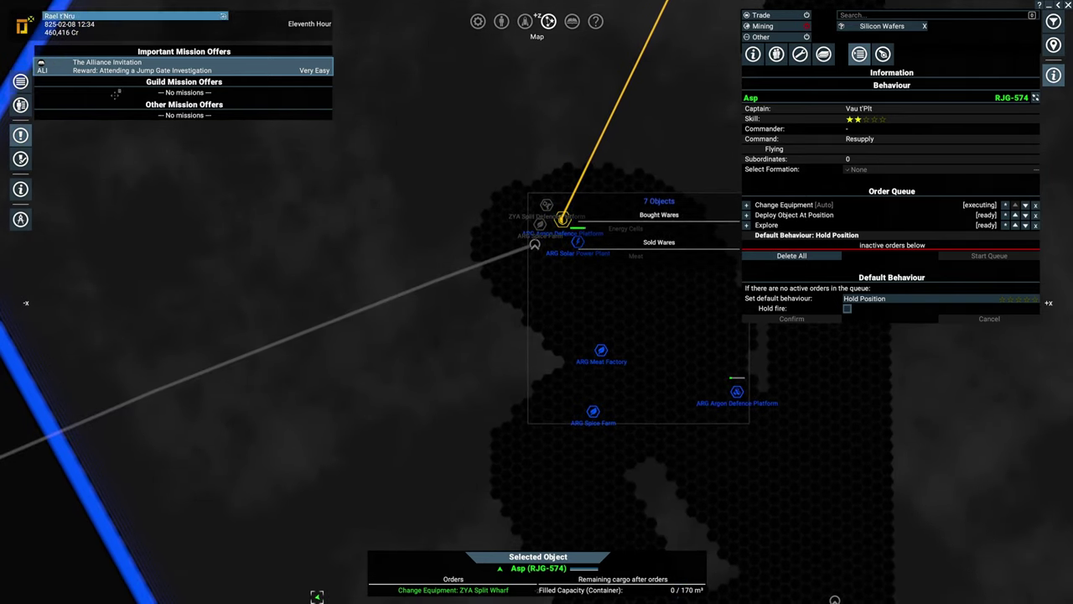
{"action": "key", "text": "m"}
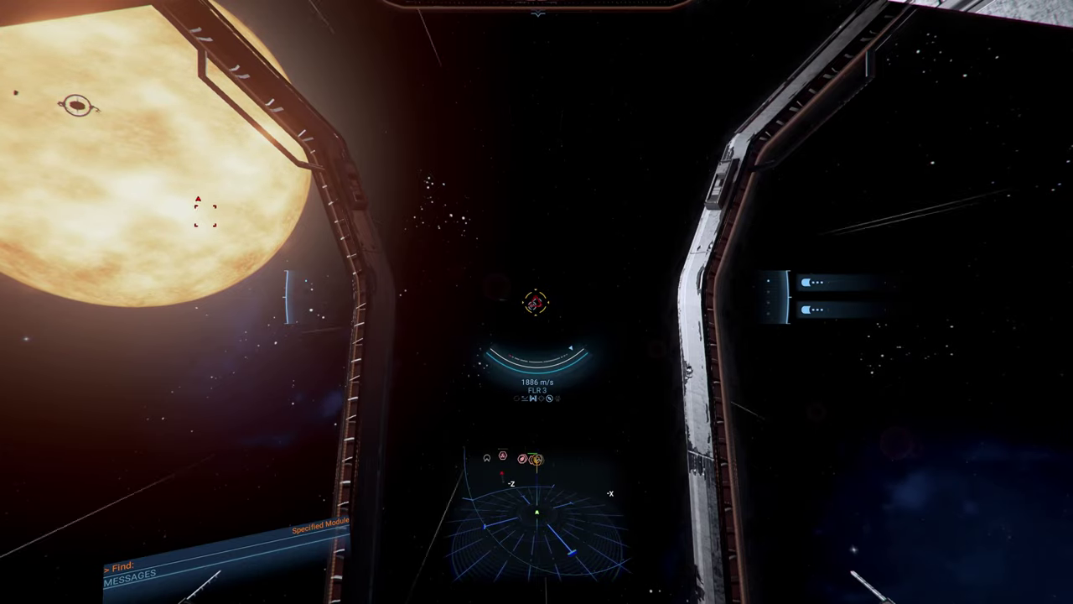
{"action": "key", "text": "t"}
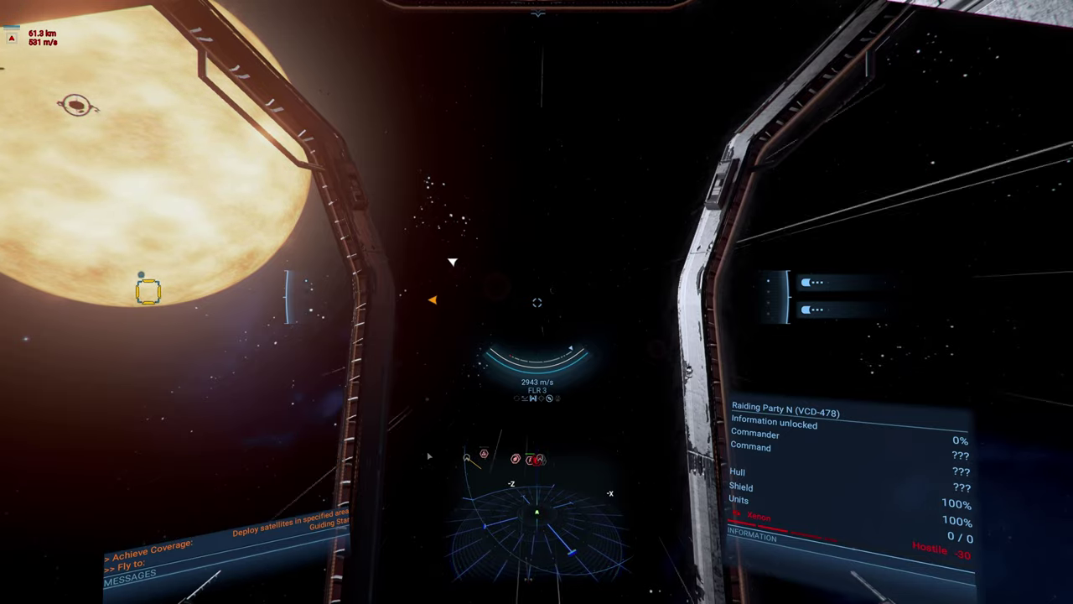
- Reopen the map, pan across to Zyarth's Dominion IV and select ZYA Split Wharf
{"action": "key", "text": "m"}
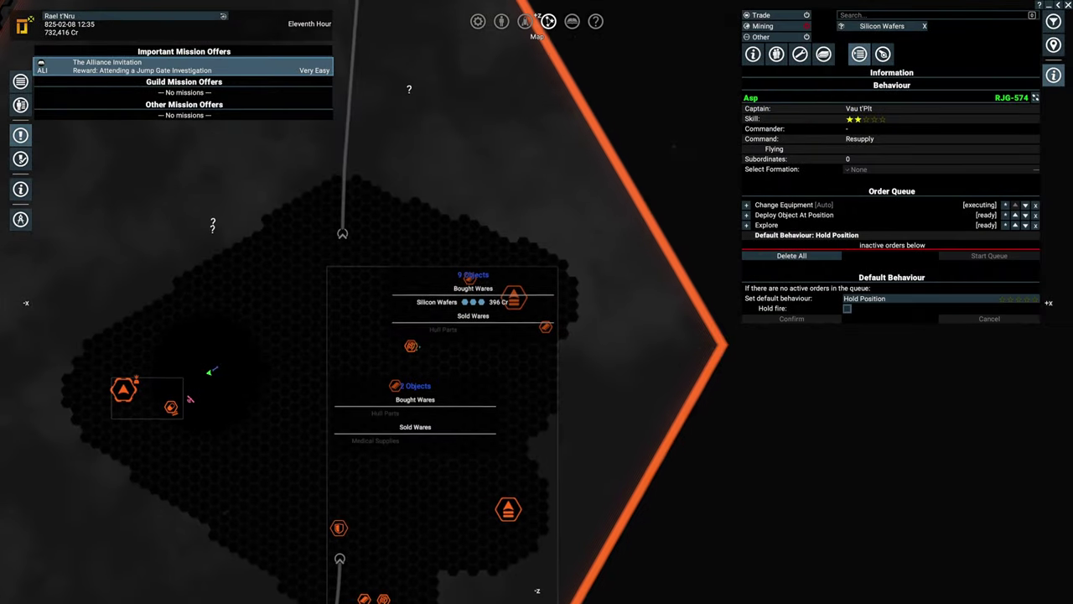
{"action": "scroll", "coordinate": [378, 335], "scroll_direction": "down", "scroll_amount": 3}
{"action": "scroll", "coordinate": [377, 335], "scroll_direction": "down", "scroll_amount": 2}
{"action": "scroll", "coordinate": [378, 335], "scroll_direction": "up", "scroll_amount": 3}
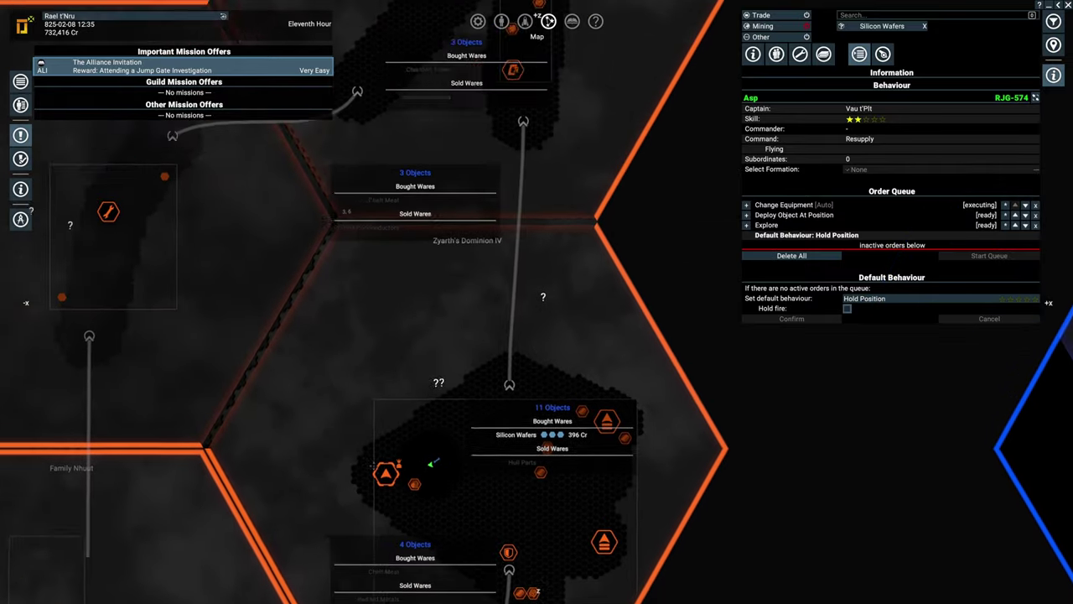
{"action": "scroll", "coordinate": [498, 384], "scroll_direction": "down", "scroll_amount": 3}
{"action": "left_click_drag", "start_coordinate": [335, 335], "coordinate": [499, 384]}
{"action": "scroll", "coordinate": [499, 384], "scroll_direction": "up", "scroll_amount": 3}
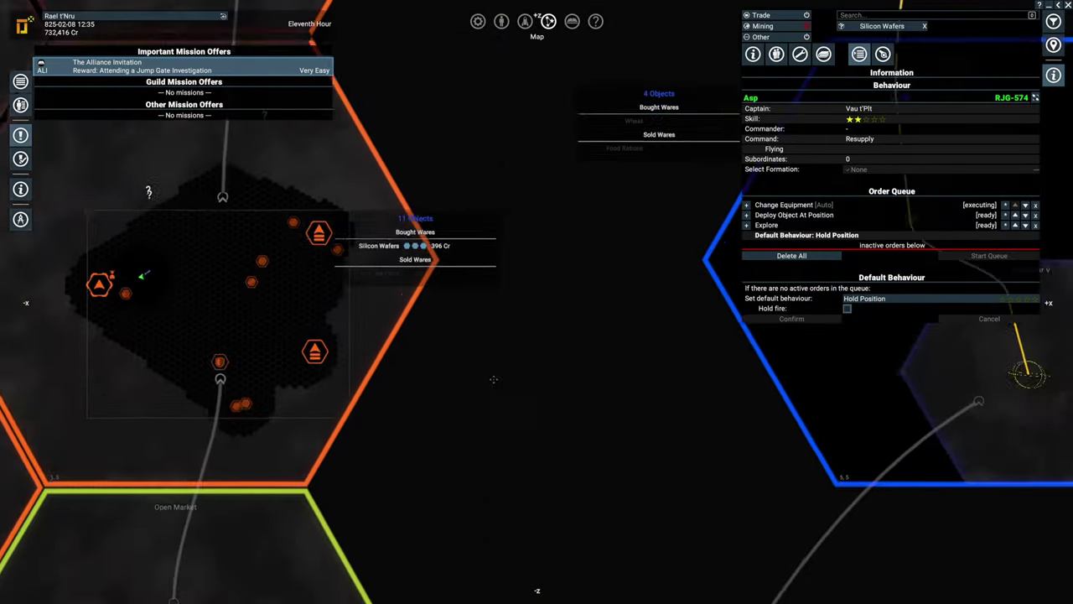
{"action": "scroll", "coordinate": [499, 384], "scroll_direction": "down", "scroll_amount": 3}
{"action": "scroll", "coordinate": [470, 360], "scroll_direction": "up", "scroll_amount": 3}
{"action": "scroll", "coordinate": [454, 355], "scroll_direction": "up", "scroll_amount": 2}
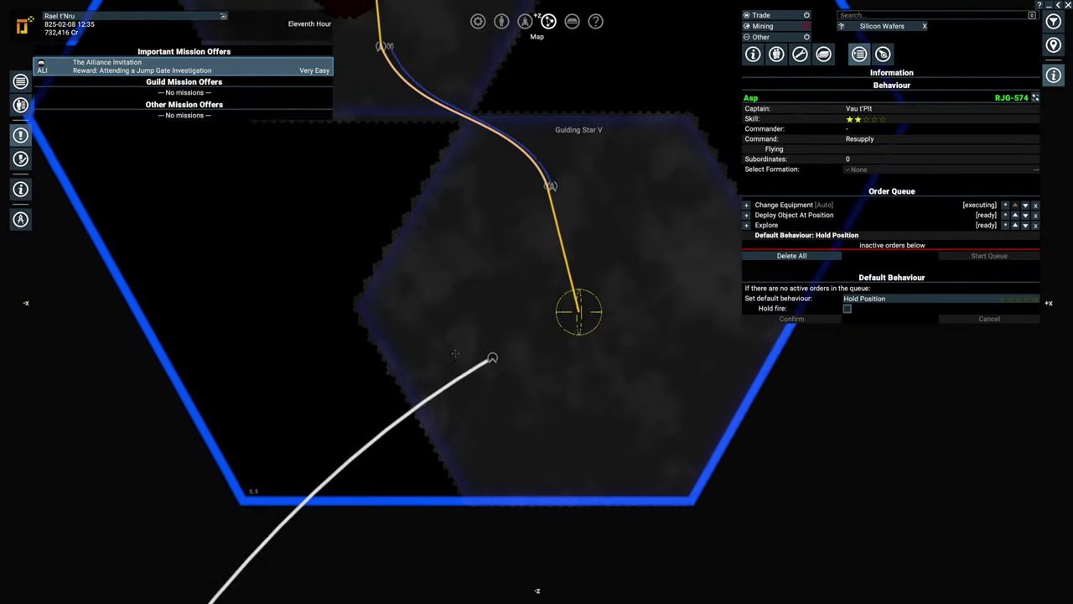
{"action": "scroll", "coordinate": [454, 355], "scroll_direction": "down", "scroll_amount": 3}
{"action": "scroll", "coordinate": [454, 355], "scroll_direction": "down", "scroll_amount": 2}
{"action": "scroll", "coordinate": [350, 483], "scroll_direction": "up", "scroll_amount": 3}
{"action": "scroll", "coordinate": [350, 483], "scroll_direction": "up", "scroll_amount": 2}
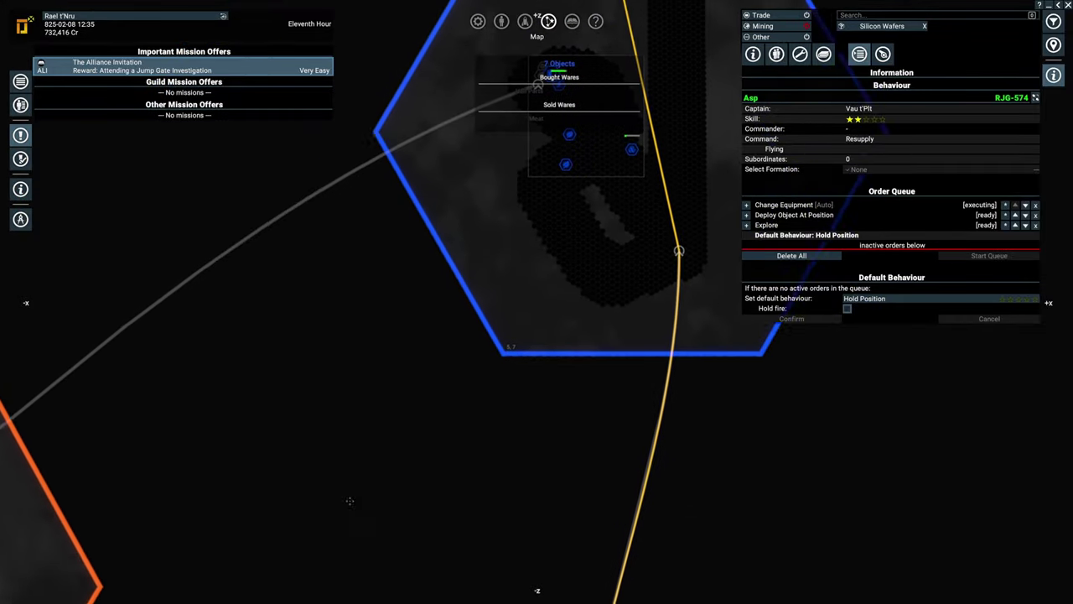
{"action": "scroll", "coordinate": [351, 483], "scroll_direction": "down", "scroll_amount": 3}
{"action": "left_click_drag", "start_coordinate": [350, 483], "coordinate": [587, 528]}
{"action": "scroll", "coordinate": [441, 500], "scroll_direction": "down", "scroll_amount": 3}
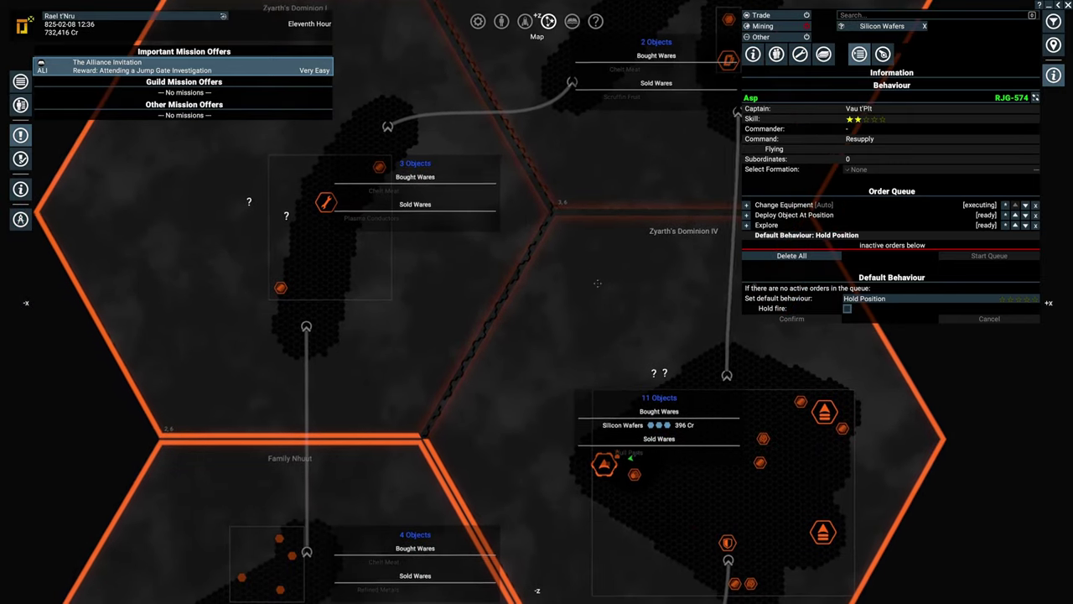
{"action": "mouse_move", "coordinate": [657, 183]}
{"action": "left_mouse_down"}
{"action": "mouse_move", "coordinate": [587, 336]}
{"action": "mouse_move", "coordinate": [641, 413]}
{"action": "mouse_move", "coordinate": [529, 185]}
{"action": "left_mouse_up"}
{"action": "left_click", "coordinate": [493, 342]}
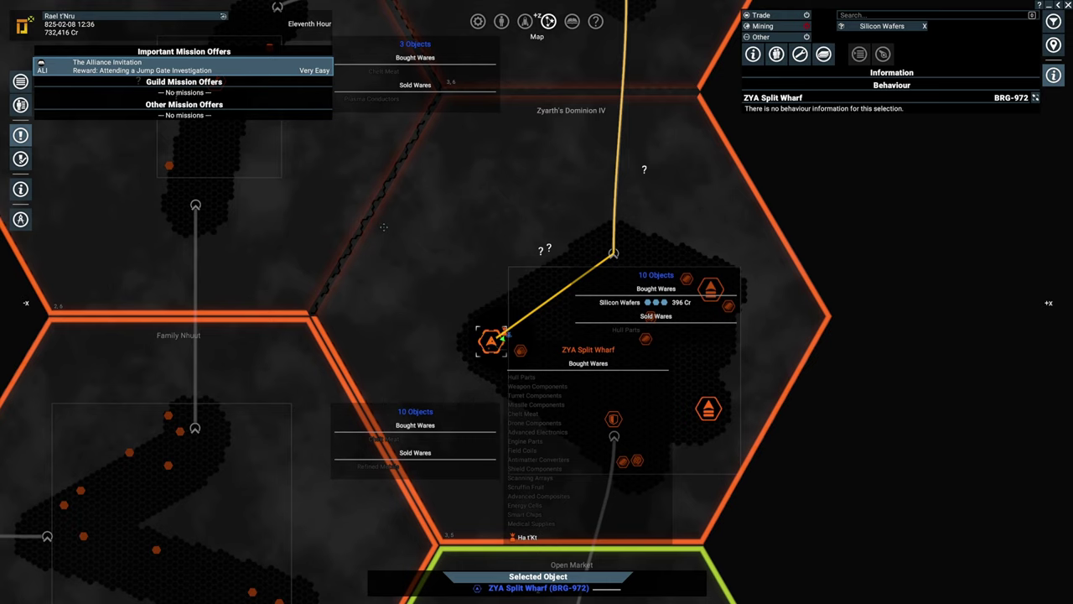
{"action": "scroll", "coordinate": [447, 226], "scroll_direction": "up", "scroll_amount": 5}
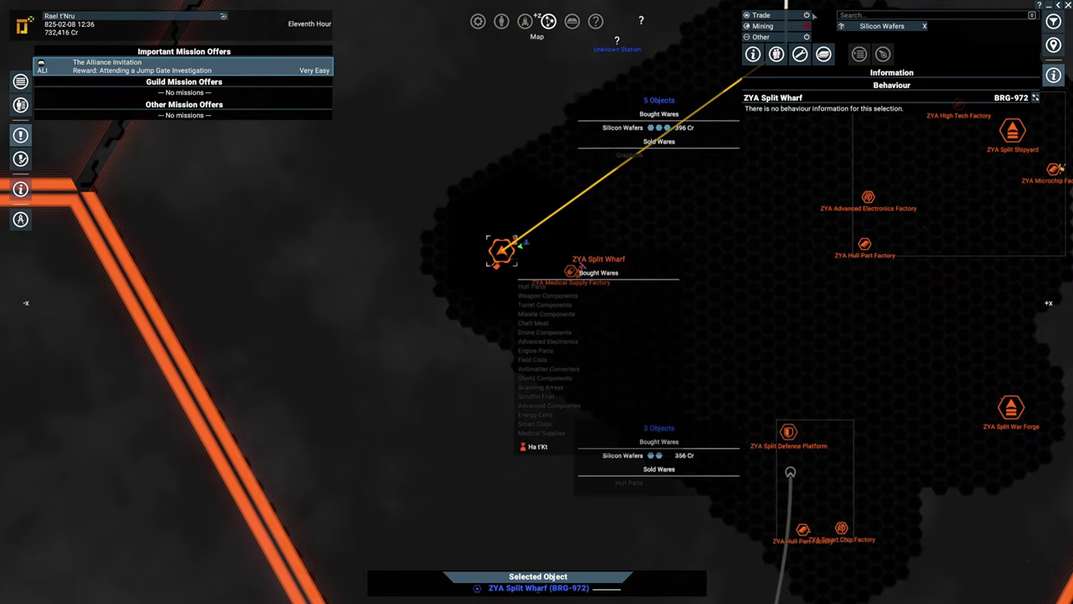
- Start a Boa transporter purchase at ZYA Split Wharf with the Low Preset loadout
{"action": "right_click", "coordinate": [502, 248]}
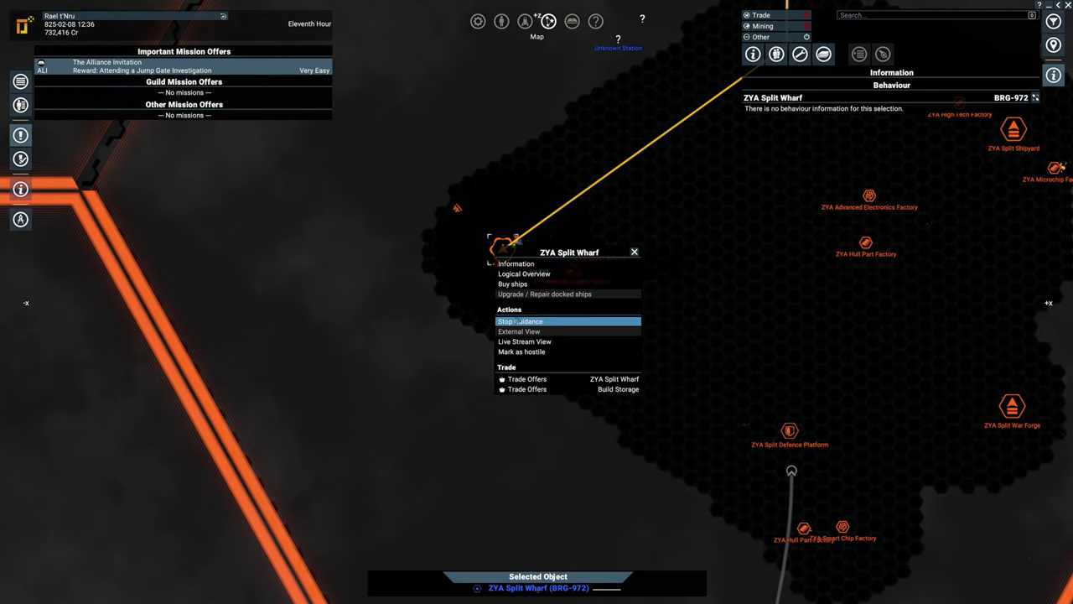
{"action": "left_click", "coordinate": [513, 283]}
{"action": "left_click", "coordinate": [327, 21]}
{"action": "left_click", "coordinate": [329, 52]}
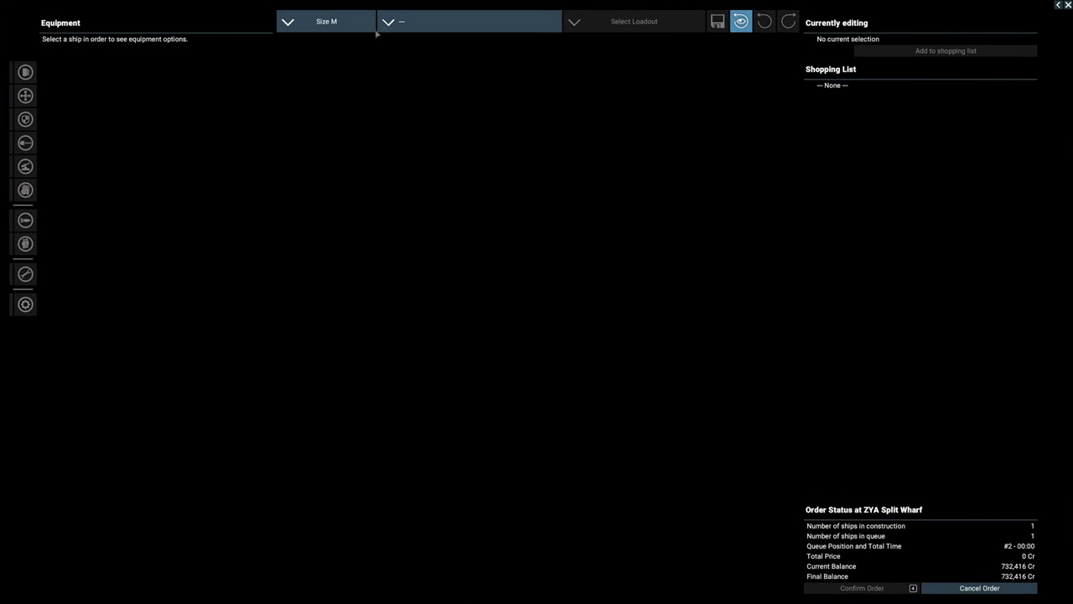
{"action": "left_click", "coordinate": [470, 21]}
{"action": "left_click", "coordinate": [453, 139]}
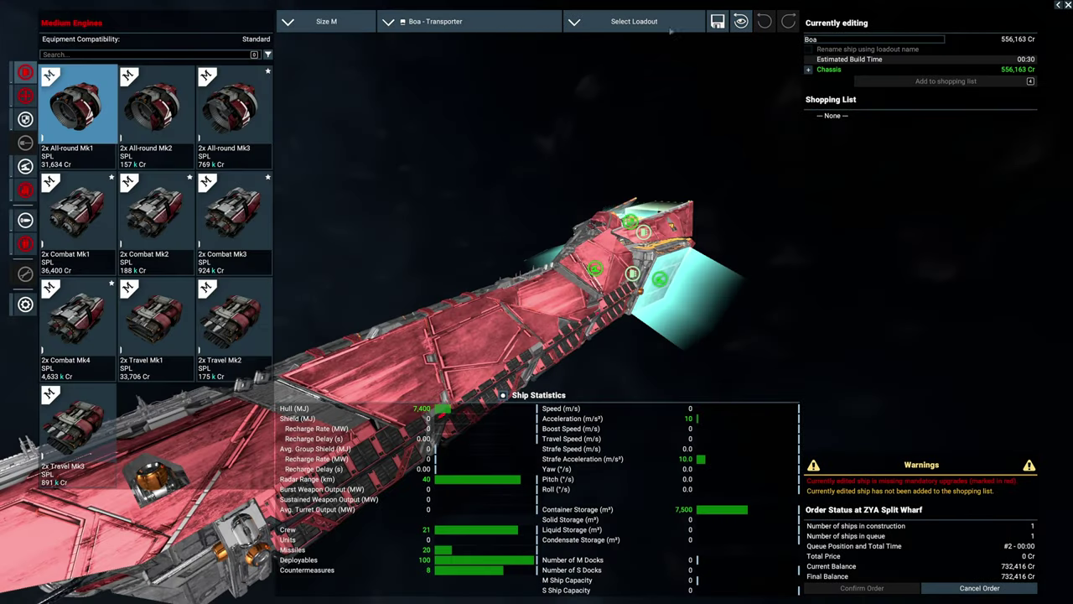
{"action": "left_click", "coordinate": [635, 21]}
{"action": "left_click", "coordinate": [635, 75]}
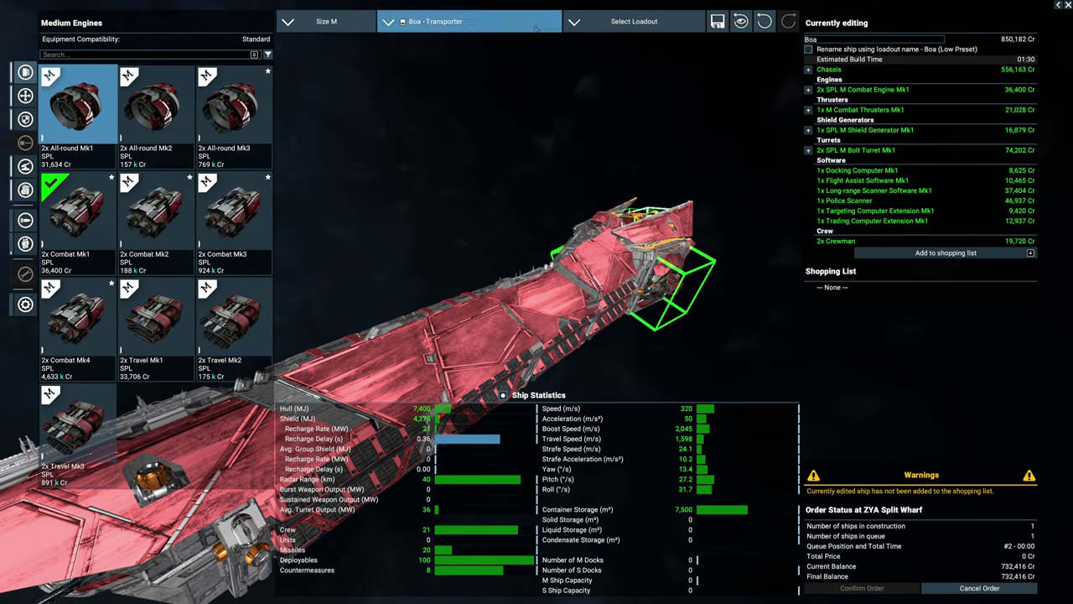
- Fit the Boa with 2x Travel Mk1 engines and two Shard Mk1 turrets
{"action": "left_click", "coordinate": [327, 21]}
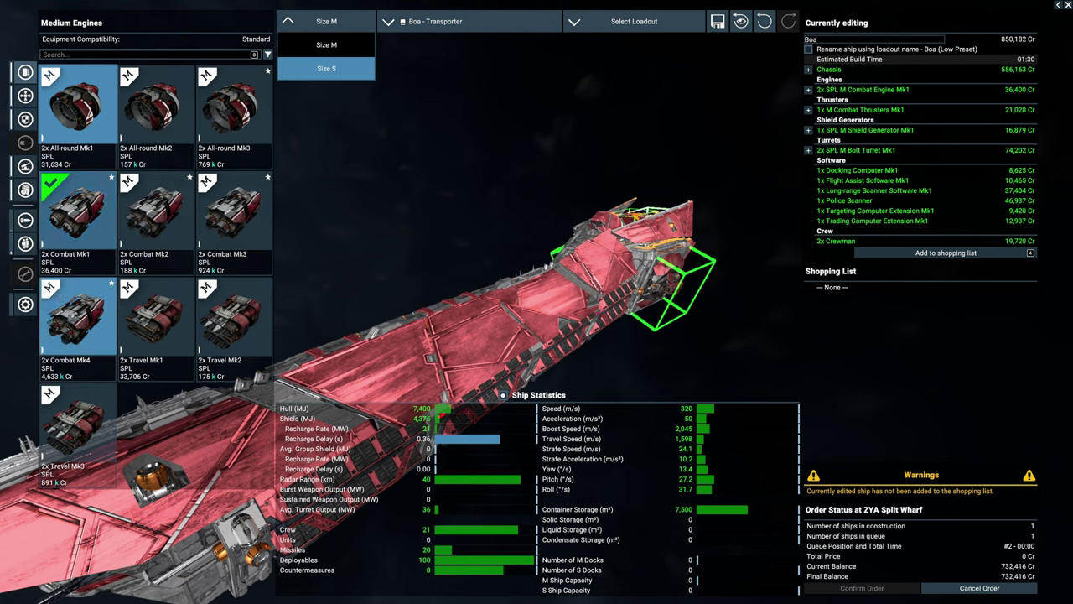
{"action": "left_click", "coordinate": [157, 319]}
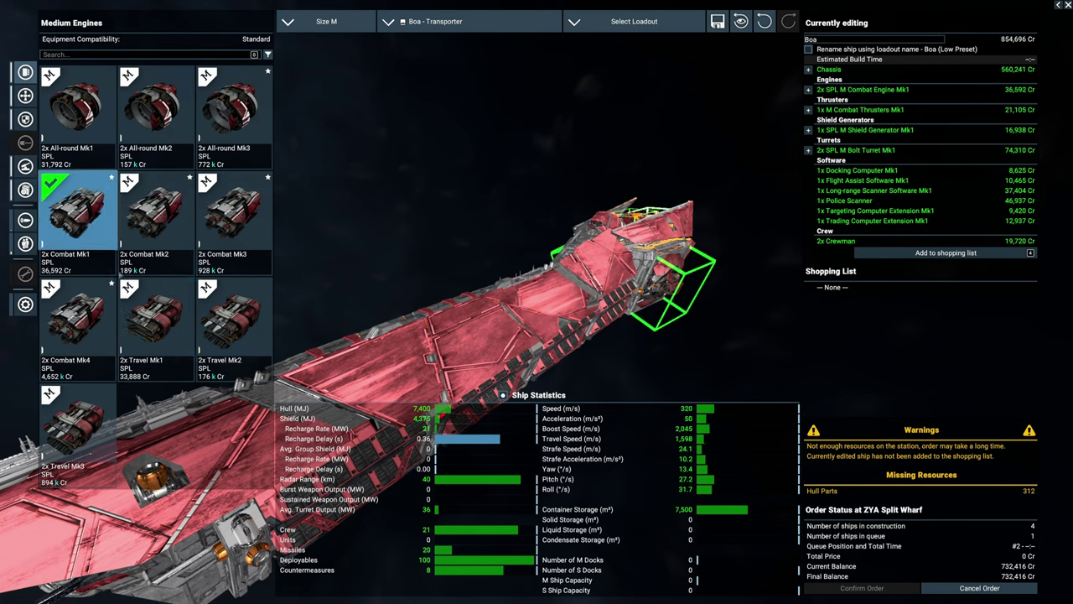
{"action": "left_click", "coordinate": [25, 95]}
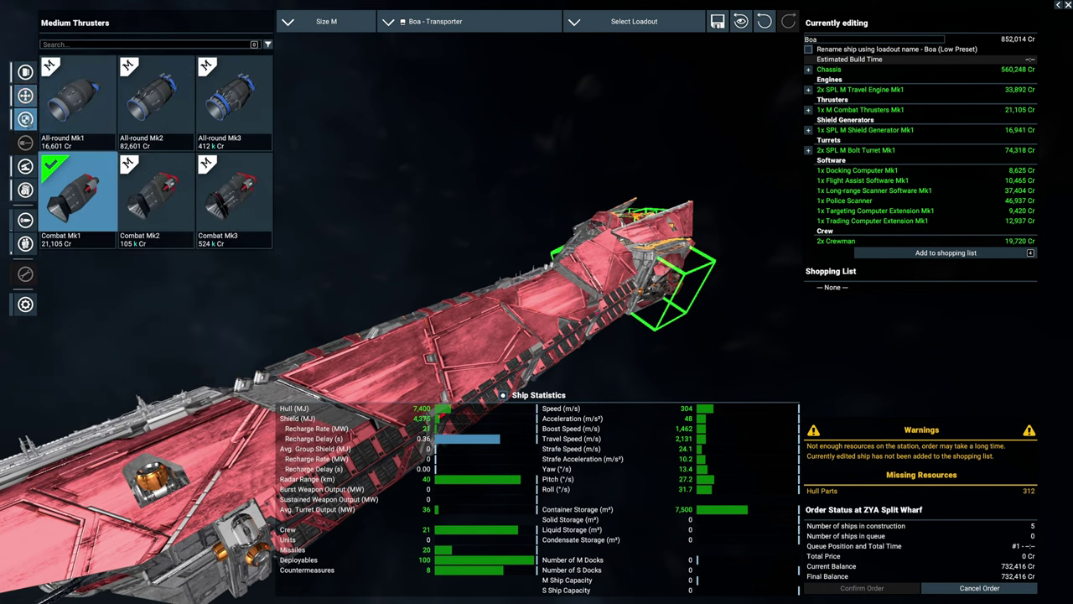
{"action": "left_click", "coordinate": [25, 119]}
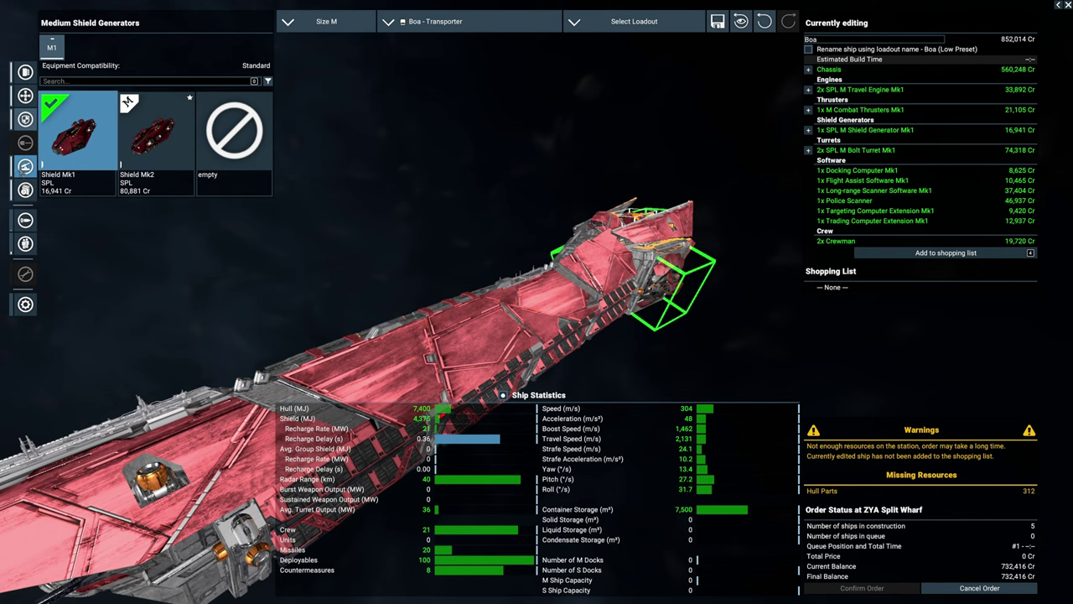
{"action": "left_click", "coordinate": [25, 166]}
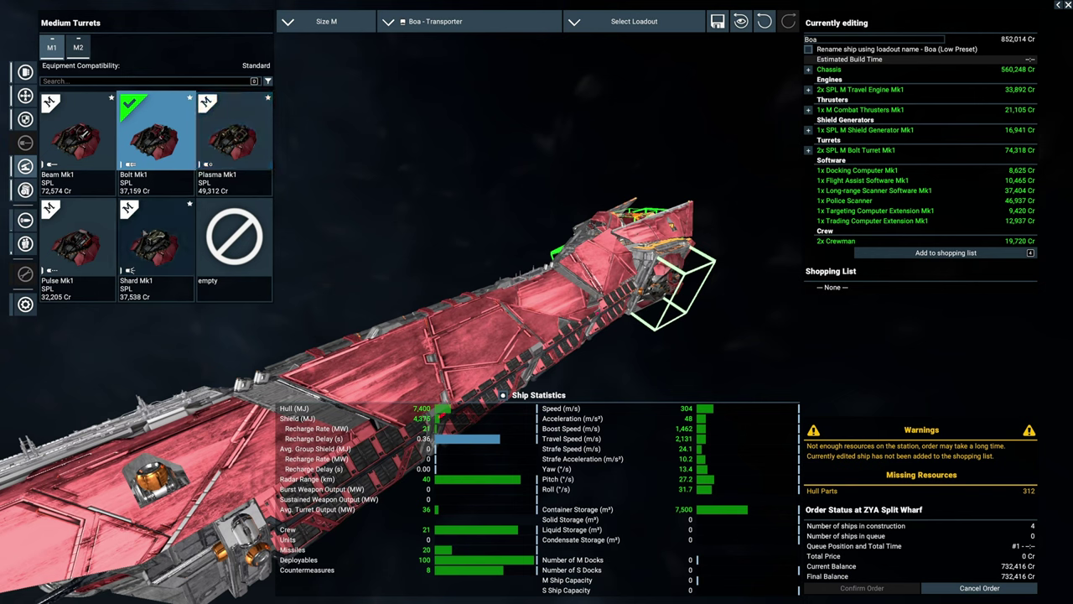
{"action": "left_click", "coordinate": [156, 239]}
{"action": "left_click", "coordinate": [156, 239]}
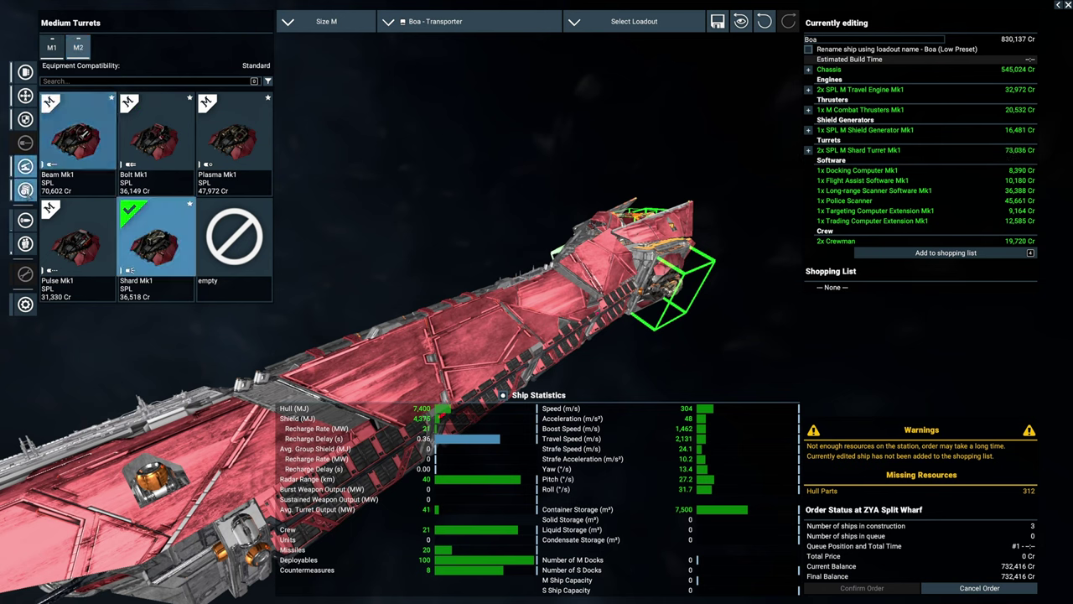
- Swap in the Basic Scanner, drop the Targeting Computer Extension Mk1, and load 8 flares
{"action": "left_click", "coordinate": [25, 189]}
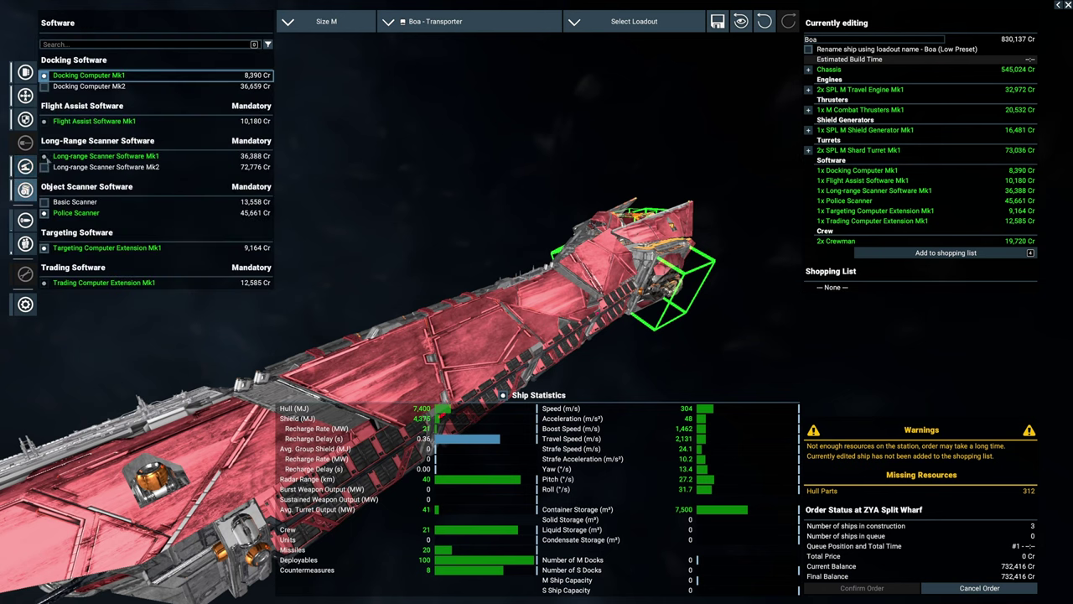
{"action": "left_click", "coordinate": [44, 202]}
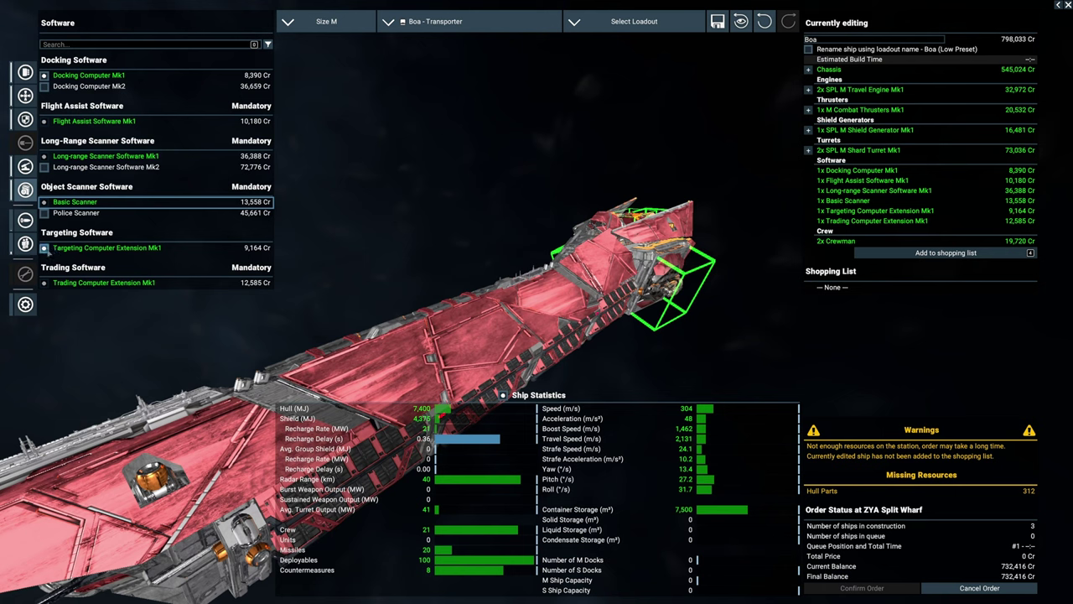
{"action": "left_click", "coordinate": [45, 247]}
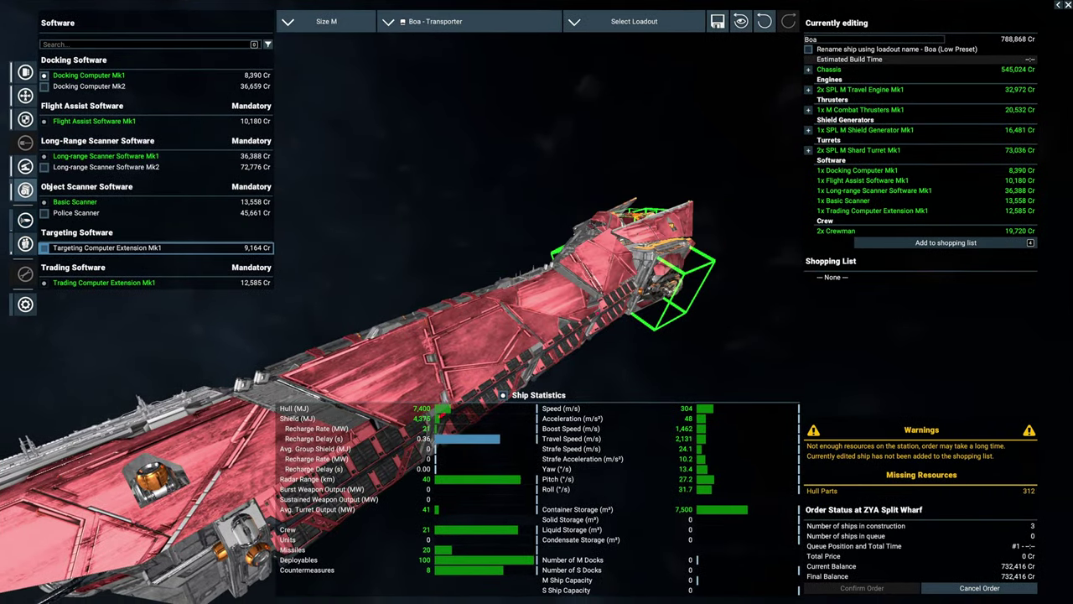
{"action": "key", "text": "Tab"}
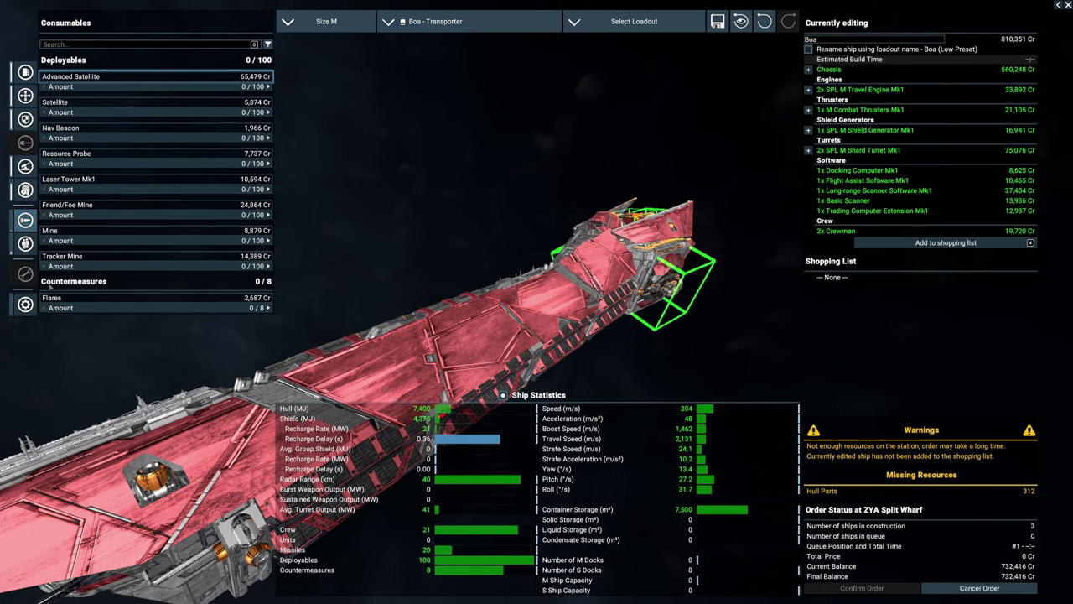
{"action": "left_click", "coordinate": [264, 308]}
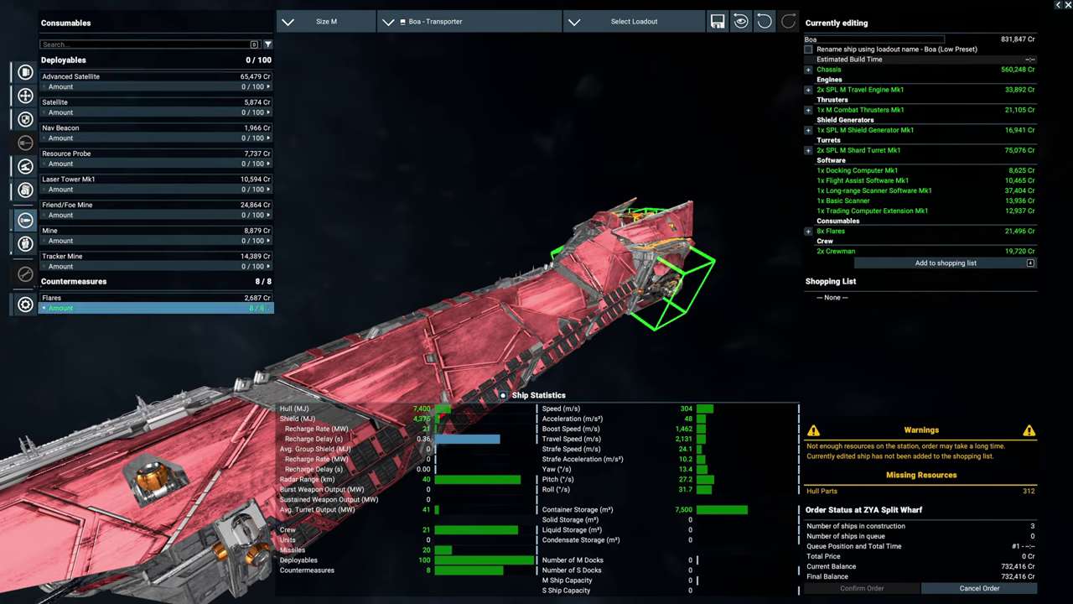
- Add service crew, remove the marine, then cancel the Boa order
{"action": "key", "text": "Tab"}
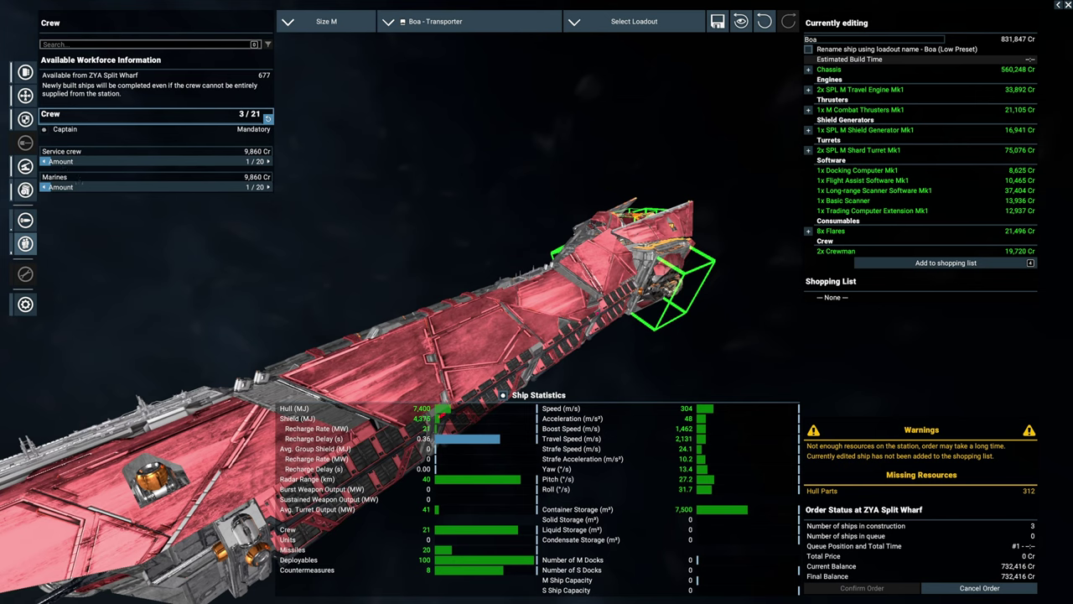
{"action": "left_click_drag", "start_coordinate": [46, 161], "coordinate": [82, 161]}
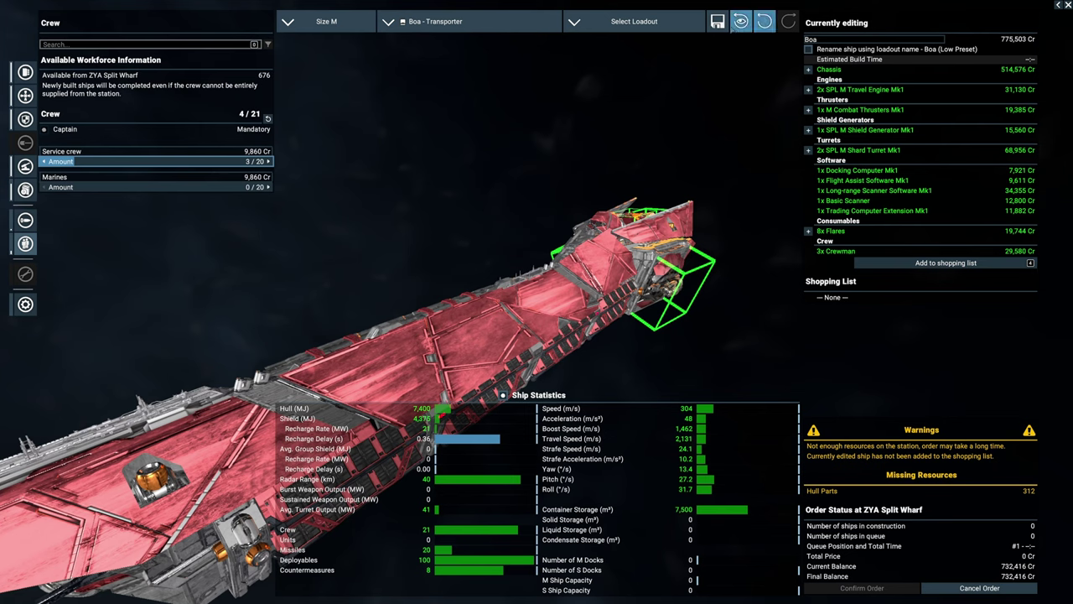
{"action": "left_click", "coordinate": [634, 21]}
{"action": "left_click", "coordinate": [634, 21]}
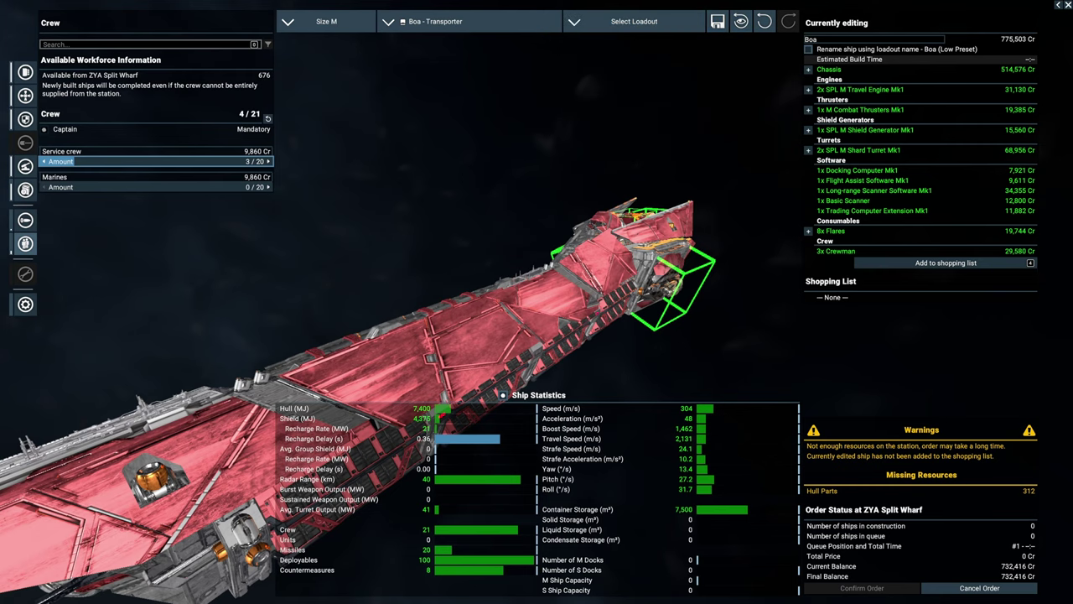
{"action": "left_click", "coordinate": [980, 588]}
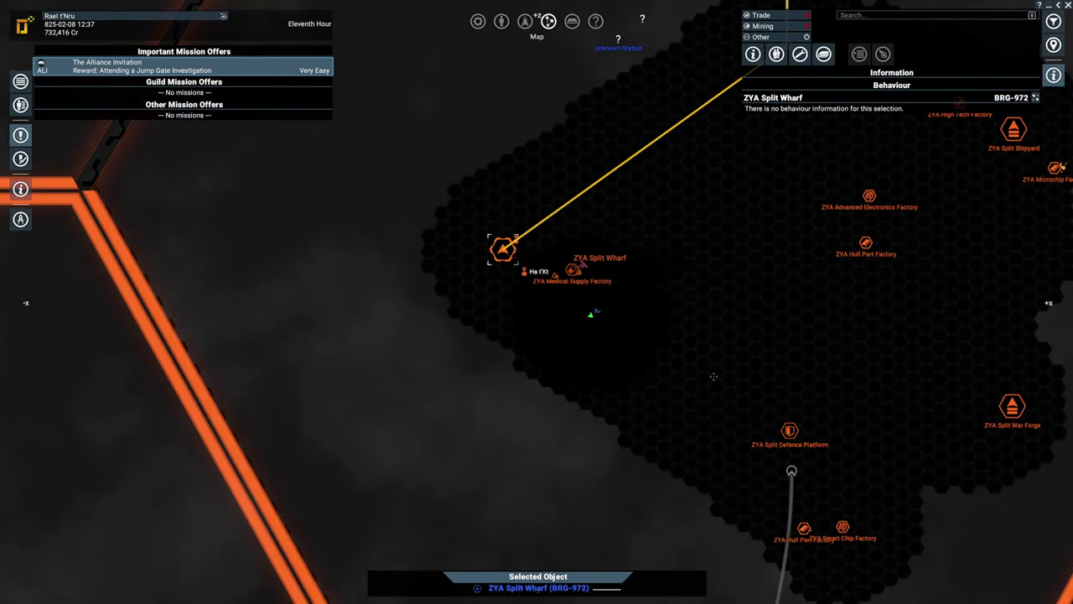
- Close the map so autopilot flies the ship into ZYA Split Wharf to dock
{"action": "key", "text": "m"}
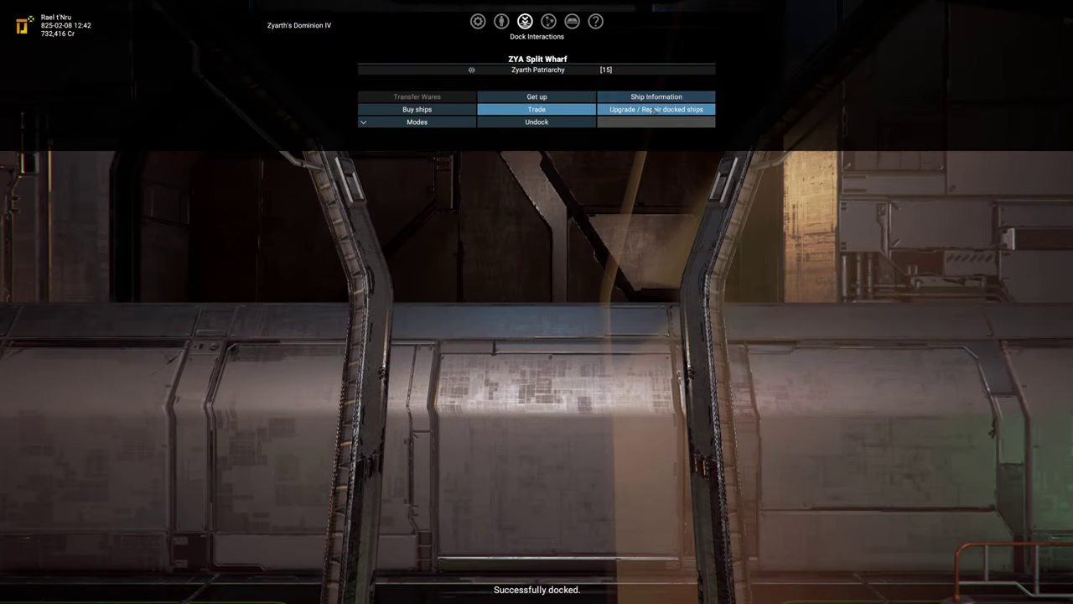
- Open the Tuatara refit screen and upgrade its engines to Travel Mk2
{"action": "left_click", "coordinate": [536, 122]}
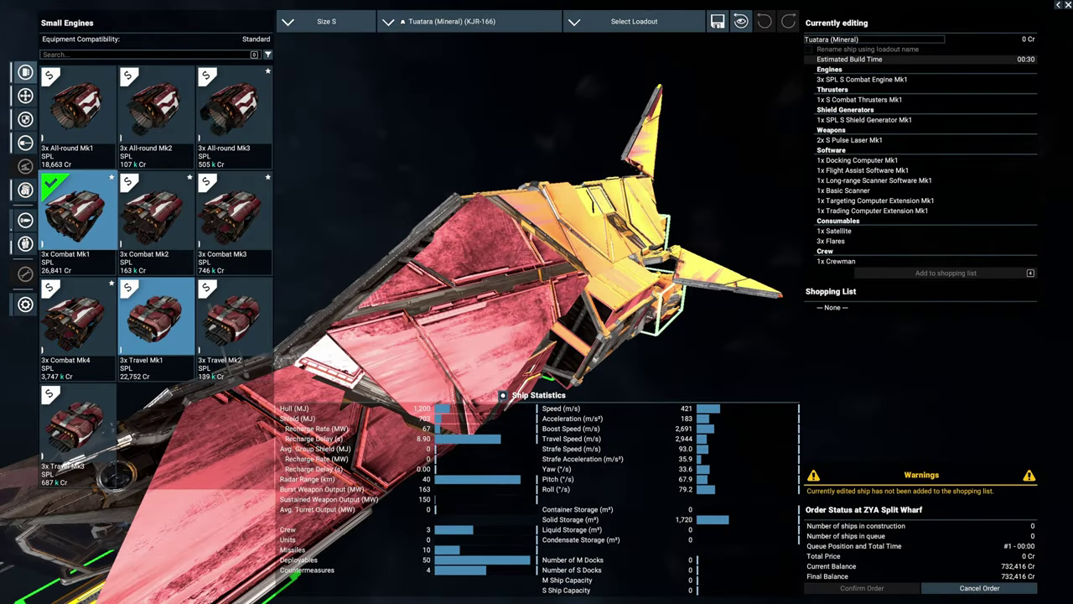
{"action": "left_click", "coordinate": [155, 333]}
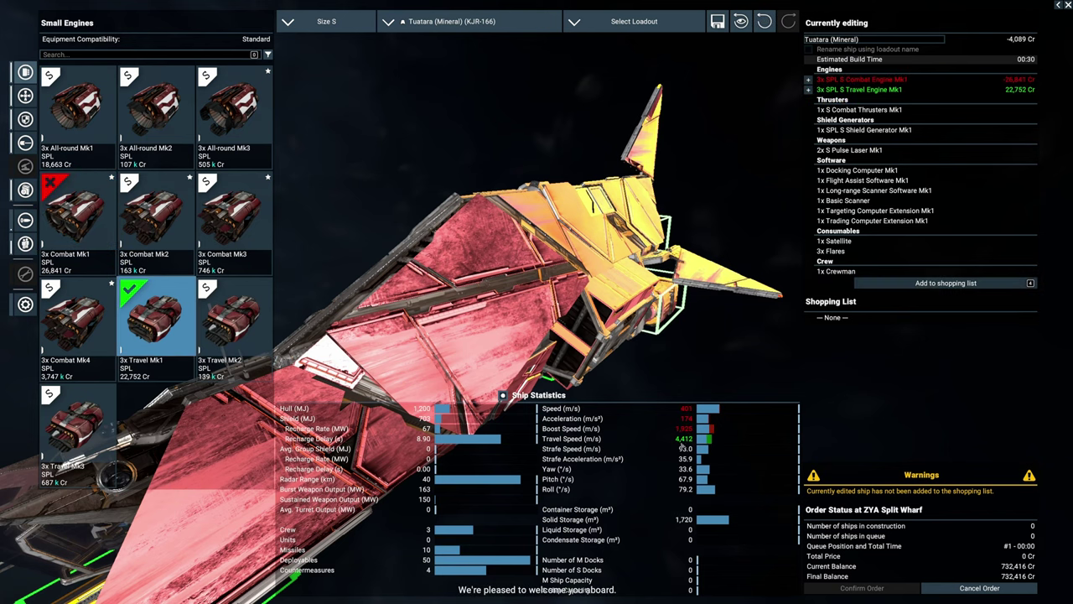
{"action": "left_click", "coordinate": [233, 318]}
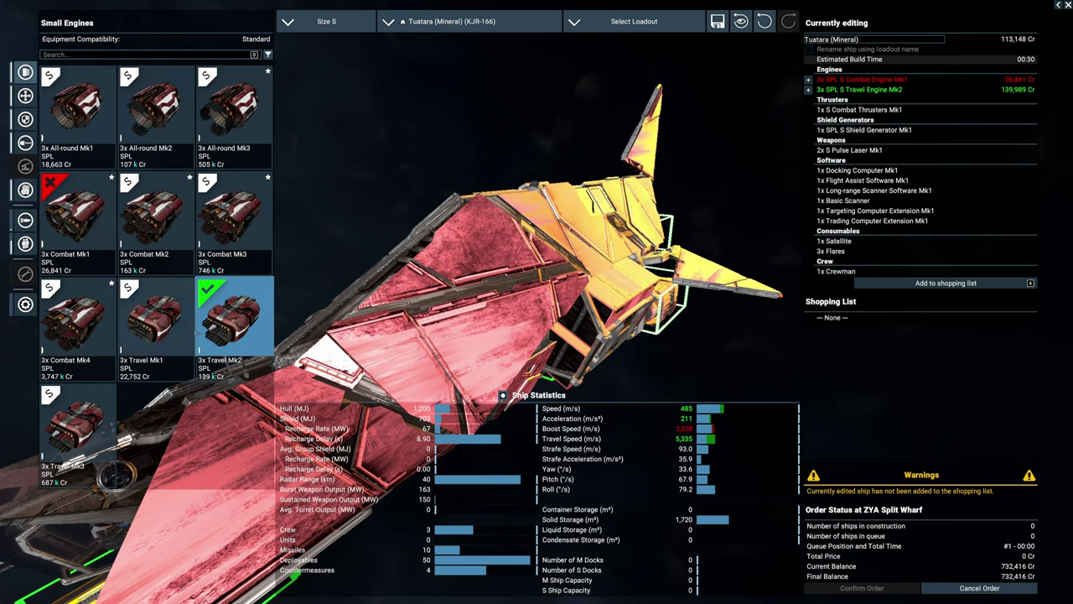
{"action": "left_click", "coordinate": [25, 119]}
{"action": "left_click", "coordinate": [25, 96]}
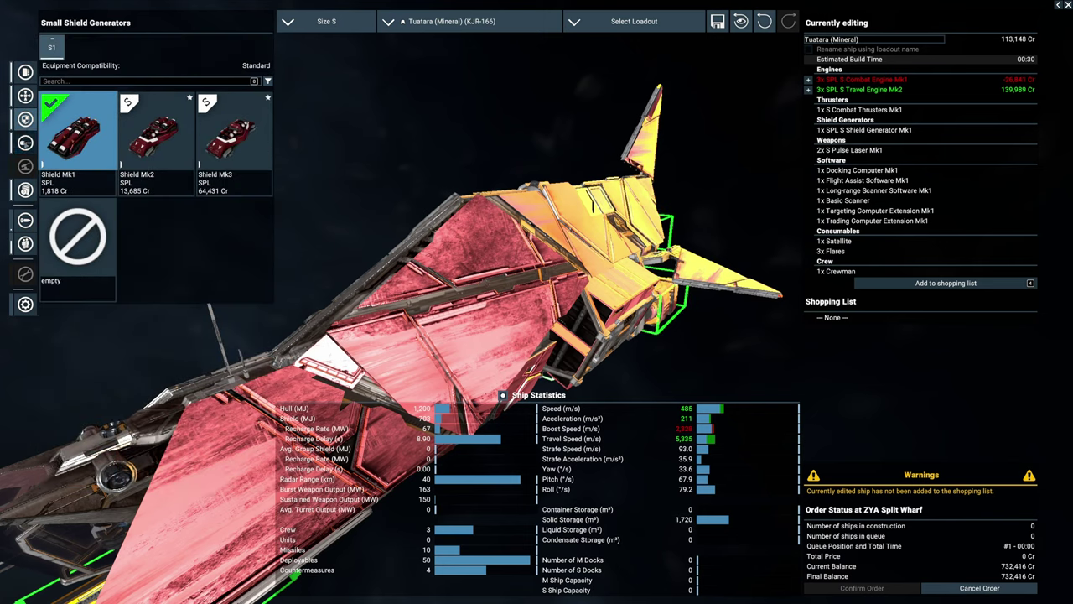
{"action": "left_click", "coordinate": [25, 190]}
{"action": "left_click", "coordinate": [25, 219]}
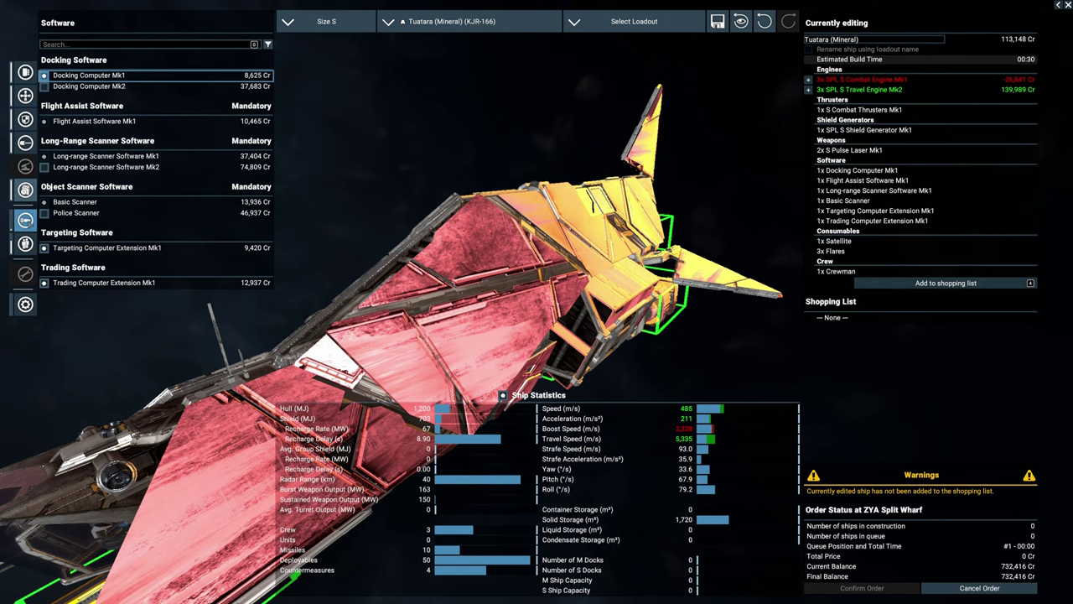
- Load 3 satellites, 3 advanced satellites and nav beacons, then add to list and confirm
{"action": "left_click", "coordinate": [25, 244]}
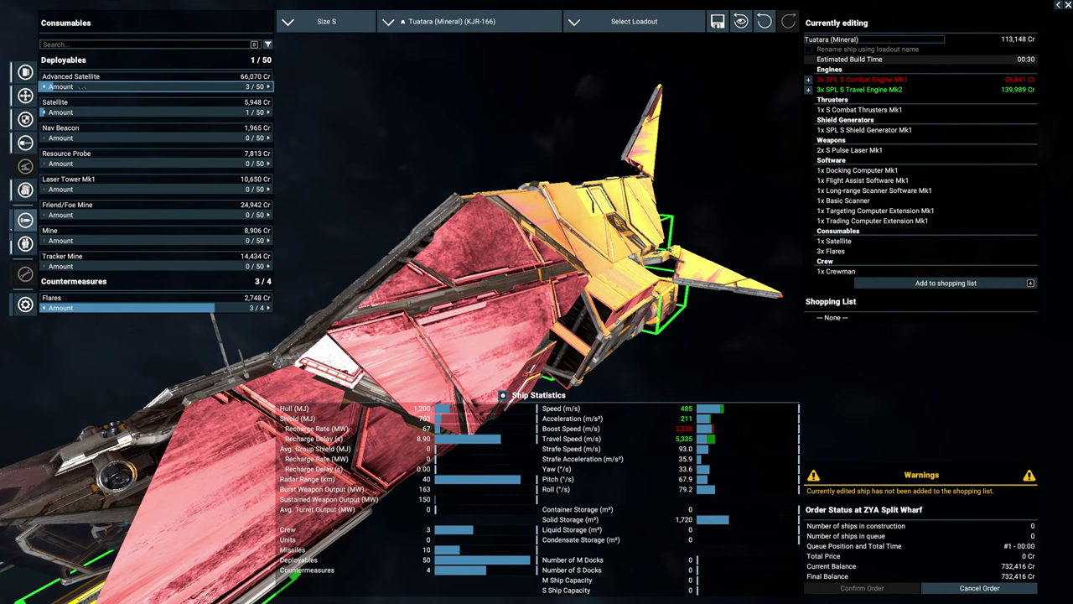
{"action": "left_click", "coordinate": [55, 87]}
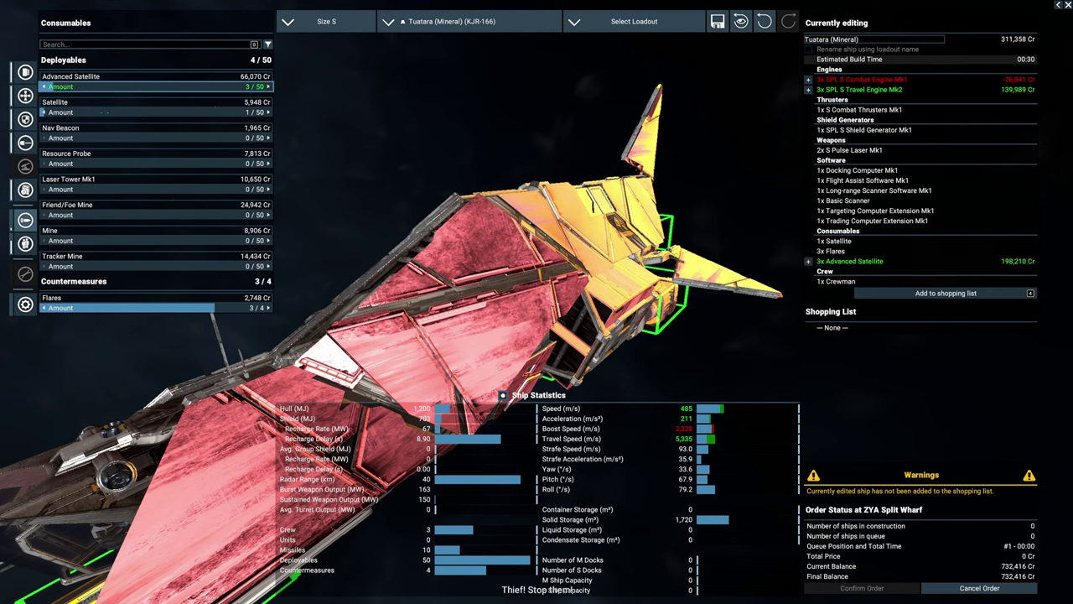
{"action": "left_click", "coordinate": [56, 111]}
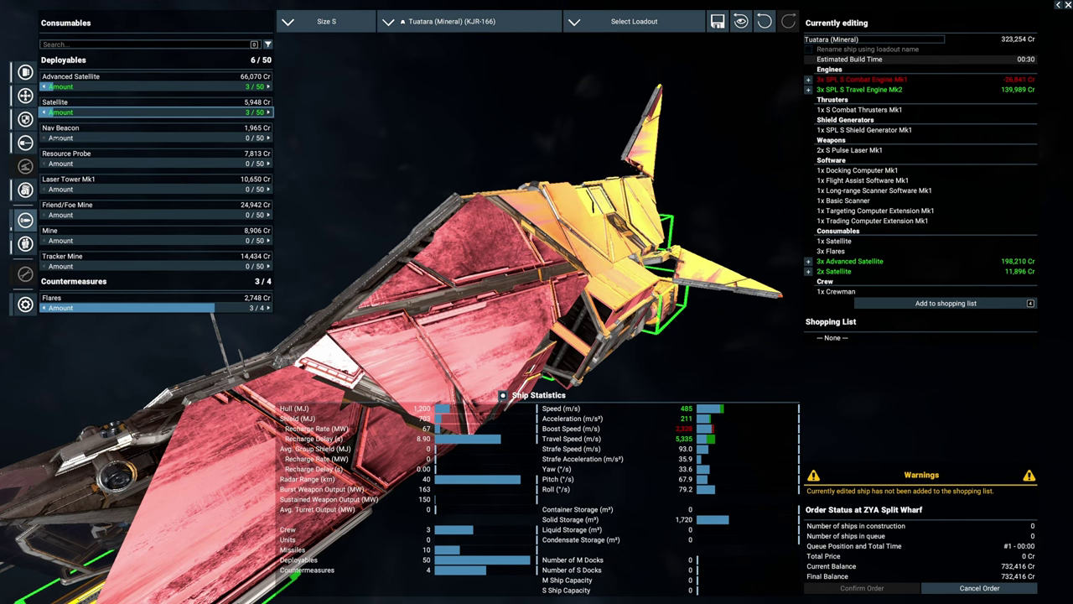
{"action": "left_click", "coordinate": [51, 137]}
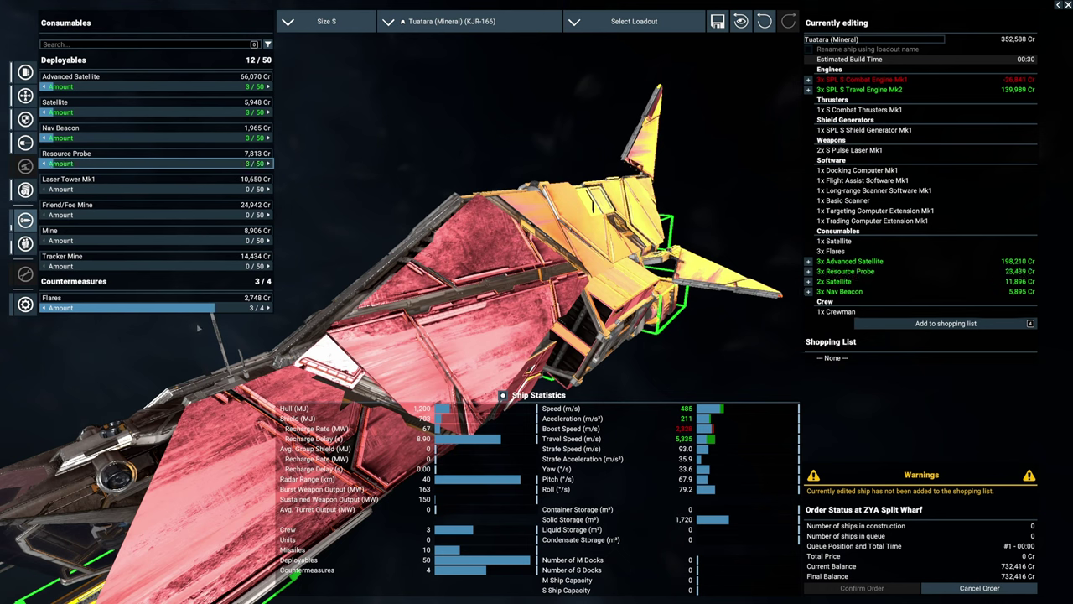
{"action": "left_click", "coordinate": [971, 334]}
{"action": "left_click", "coordinate": [862, 588]}
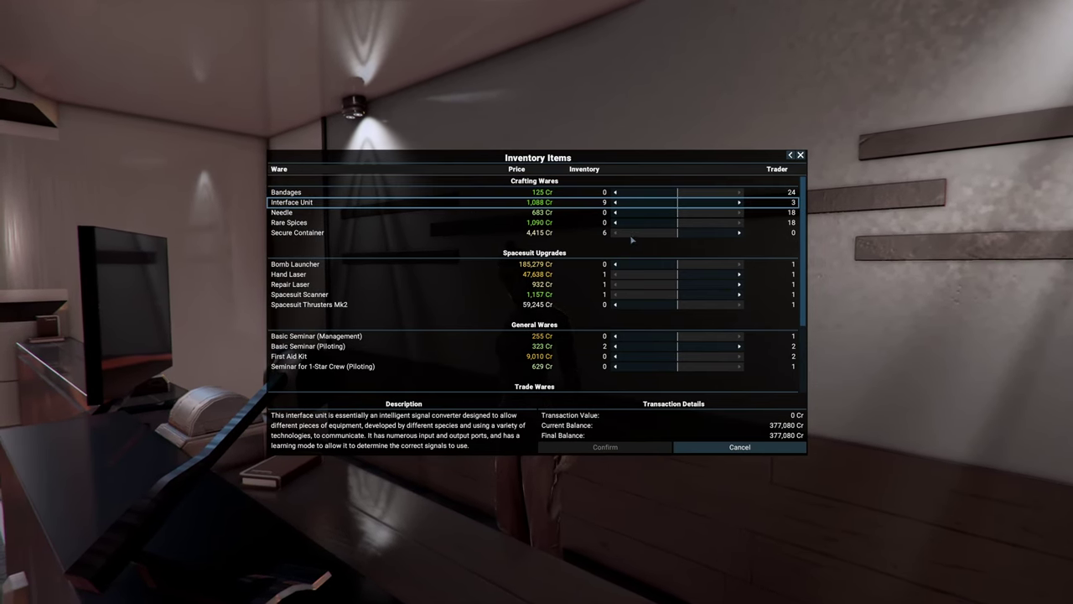
{"action": "scroll", "coordinate": [542, 284], "scroll_direction": "down", "scroll_amount": 3}
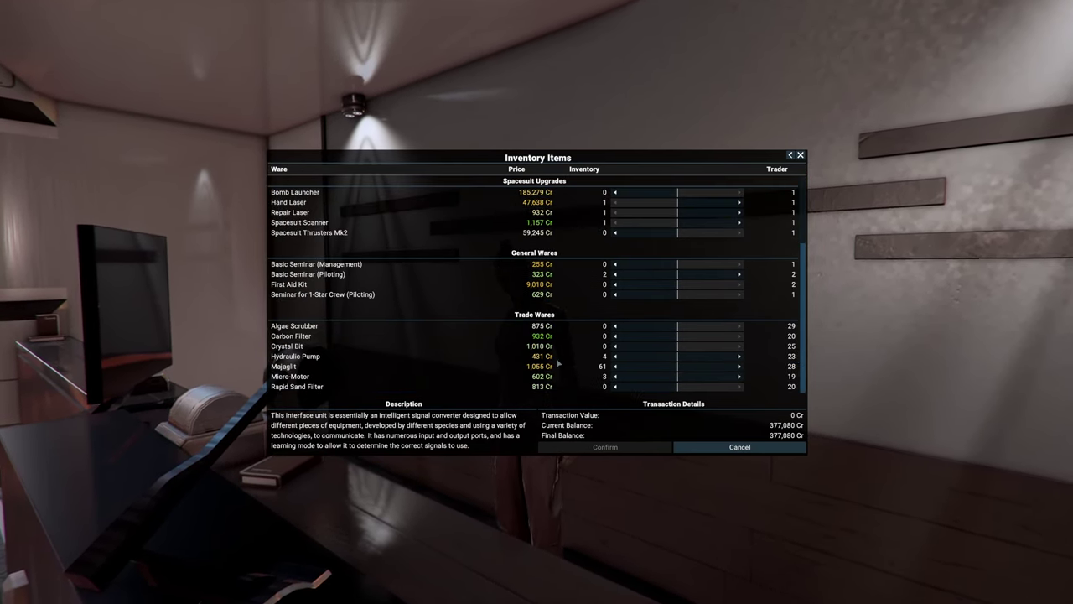
- Sell 41 Majaglit to Zu t'Plt and buy one 1-Star Crew (Piloting) seminar for 629 Cr
{"action": "left_click", "coordinate": [658, 366]}
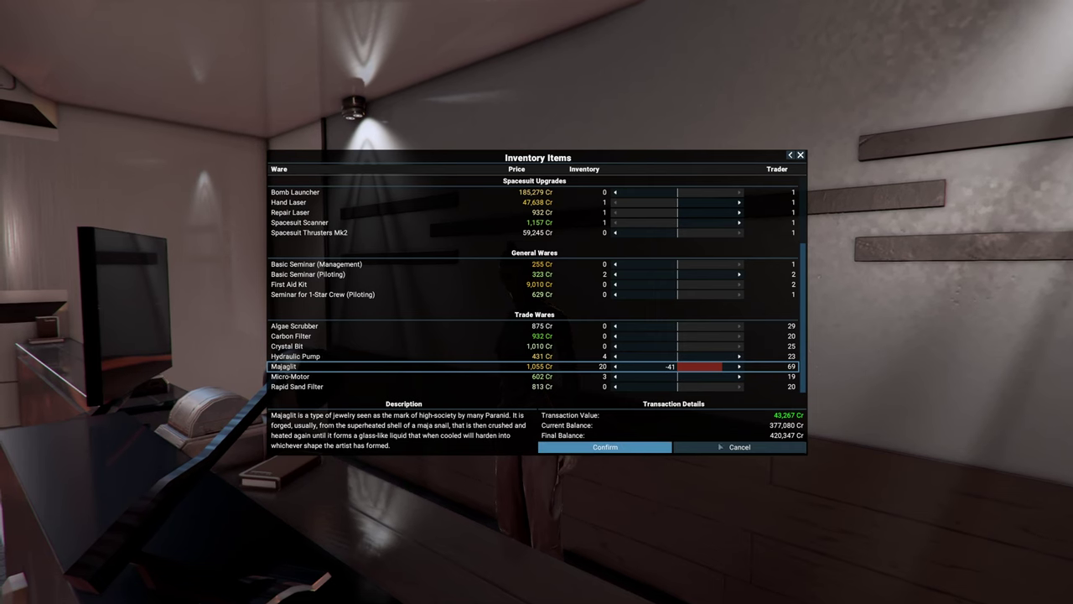
{"action": "left_click", "coordinate": [606, 447]}
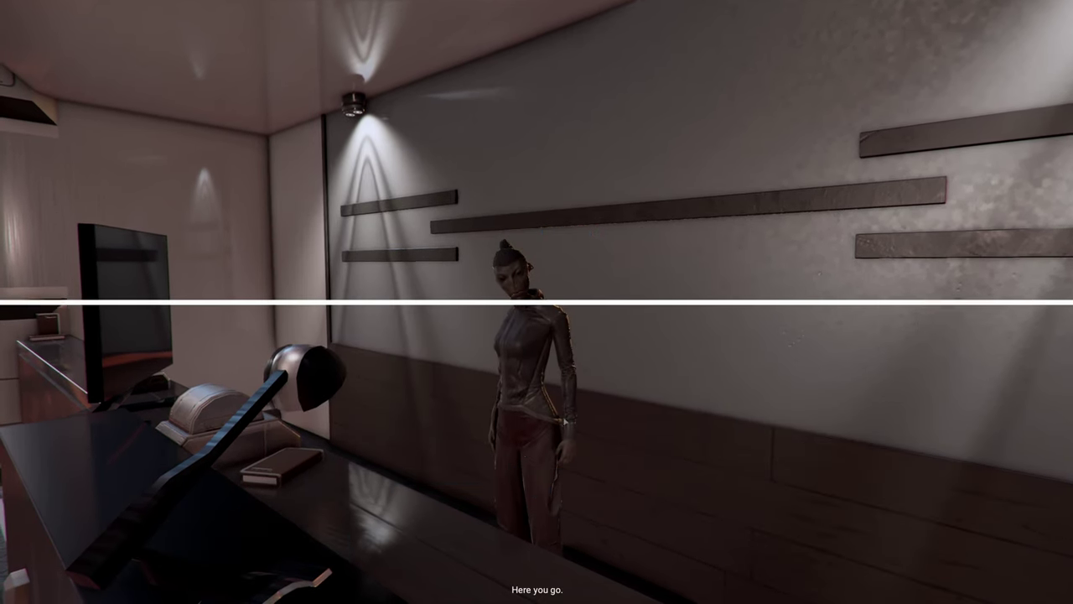
{"action": "left_click", "coordinate": [587, 396]}
{"action": "left_click", "coordinate": [348, 326]}
{"action": "left_click", "coordinate": [738, 324]}
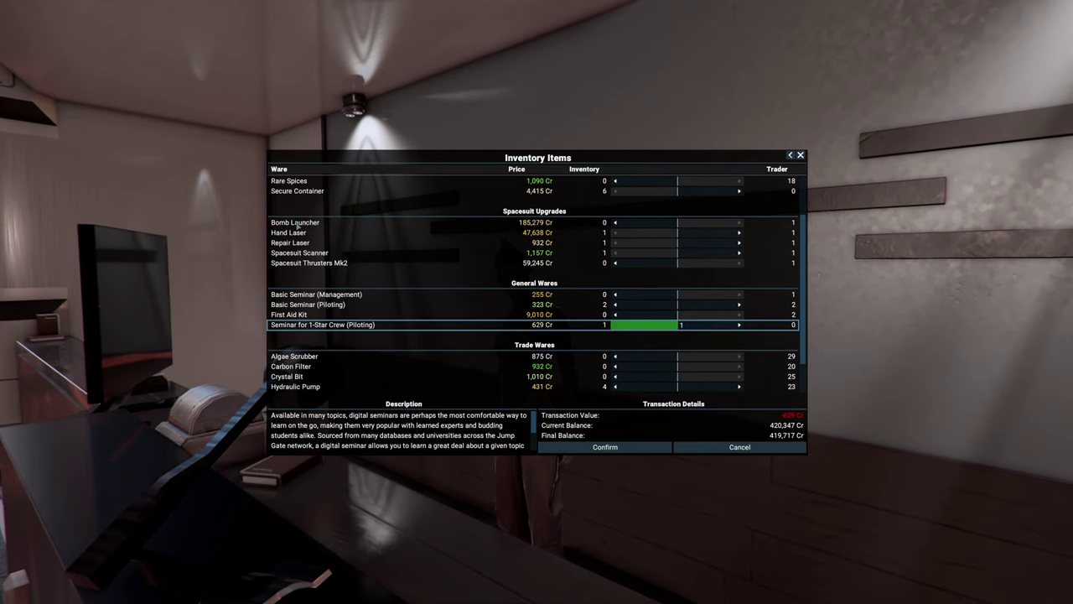
{"action": "left_click", "coordinate": [634, 447]}
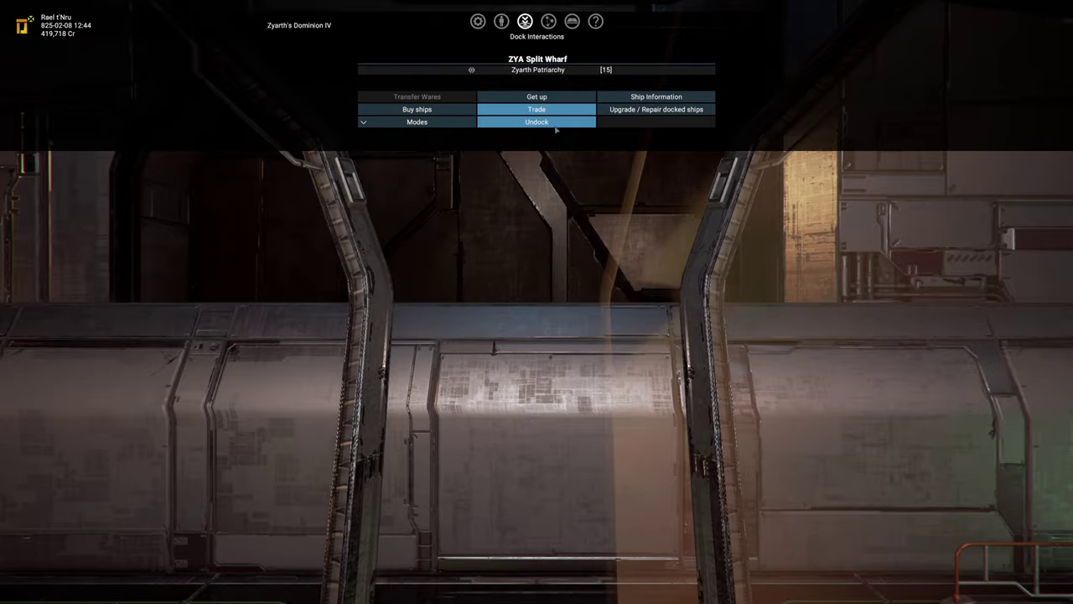
- Undock the Tuatara from ZYA Split Wharf via the Dock Interactions menu
{"action": "left_click", "coordinate": [556, 124]}
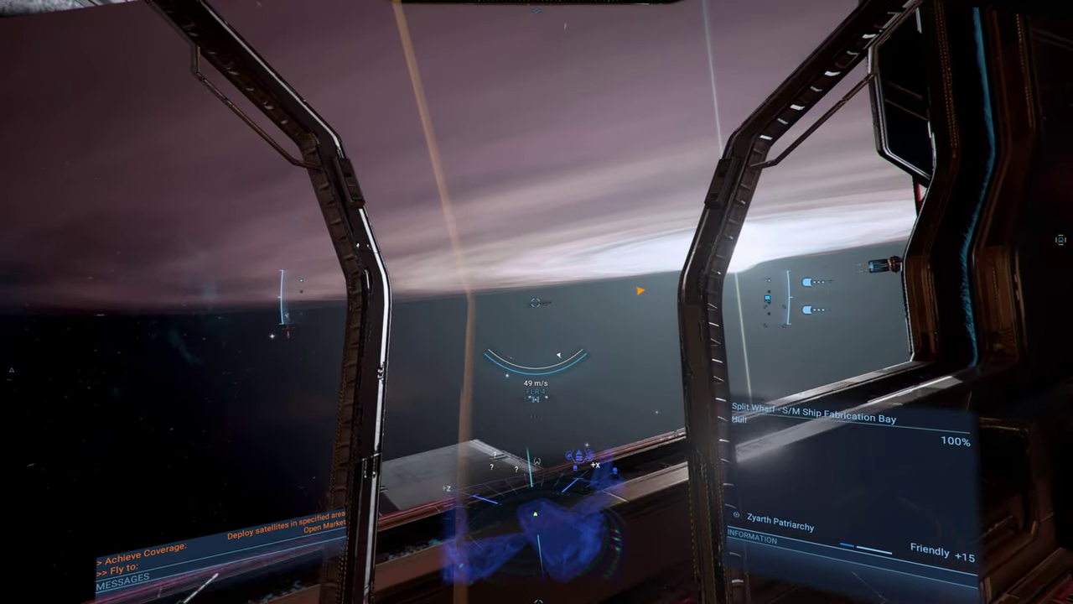
- Check the map around Guiding Star V for the satellite target area
{"action": "key", "text": "m"}
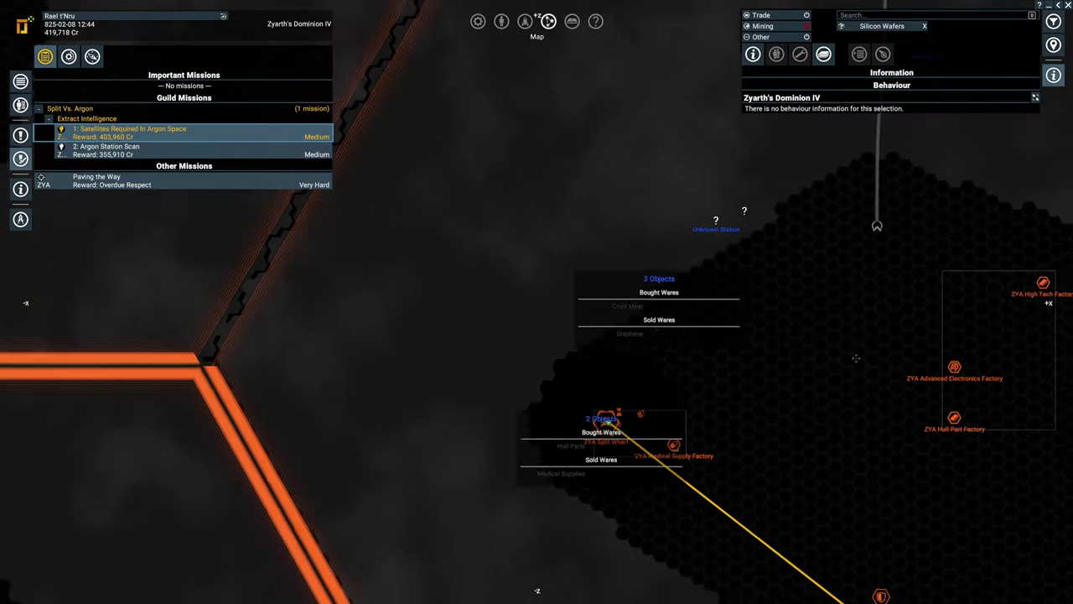
{"action": "scroll", "coordinate": [845, 366], "scroll_direction": "down", "scroll_amount": 5}
{"action": "mouse_move", "coordinate": [845, 366]}
{"action": "left_mouse_down"}
{"action": "mouse_move", "coordinate": [669, 245]}
{"action": "mouse_move", "coordinate": [503, 377]}
{"action": "left_mouse_up"}
{"action": "scroll", "coordinate": [587, 293], "scroll_direction": "down", "scroll_amount": 3}
{"action": "mouse_move", "coordinate": [587, 294]}
{"action": "left_mouse_down"}
{"action": "mouse_move", "coordinate": [820, 473]}
{"action": "mouse_move", "coordinate": [965, 436]}
{"action": "left_mouse_up"}
{"action": "left_click_drag", "start_coordinate": [587, 420], "coordinate": [738, 427]}
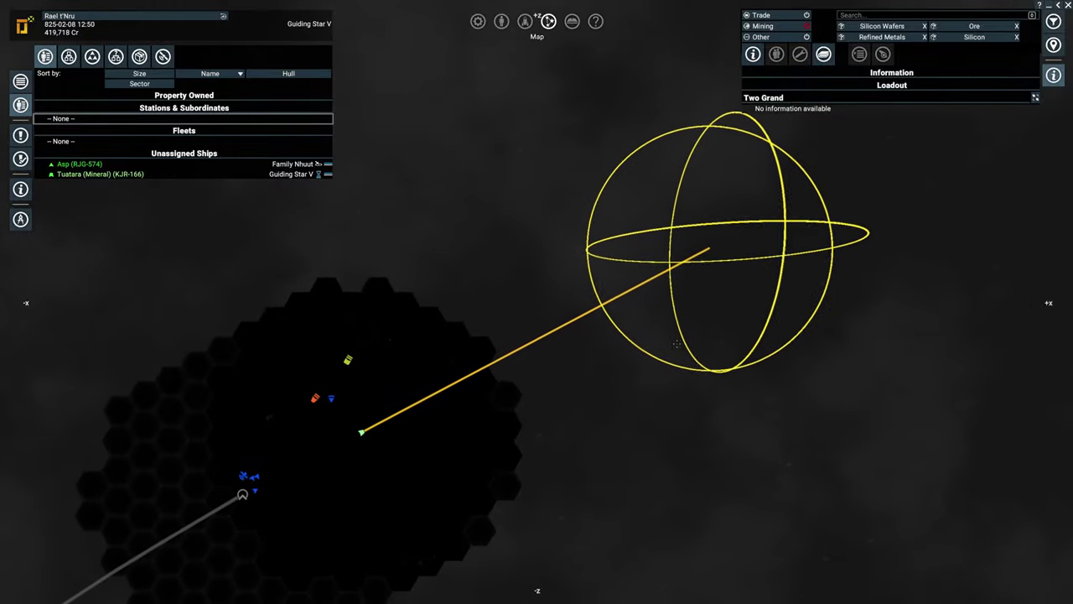
{"action": "scroll", "coordinate": [553, 475], "scroll_direction": "down", "scroll_amount": 2}
{"action": "scroll", "coordinate": [587, 436], "scroll_direction": "down", "scroll_amount": 5}
{"action": "scroll", "coordinate": [650, 359], "scroll_direction": "down", "scroll_amount": 3}
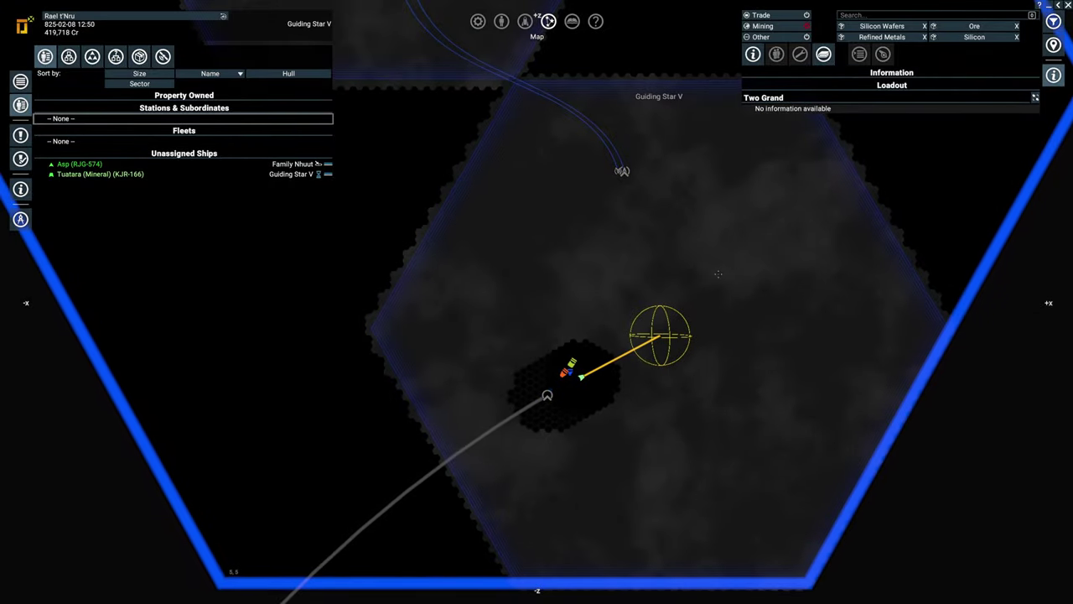
{"action": "scroll", "coordinate": [737, 439], "scroll_direction": "up", "scroll_amount": 4}
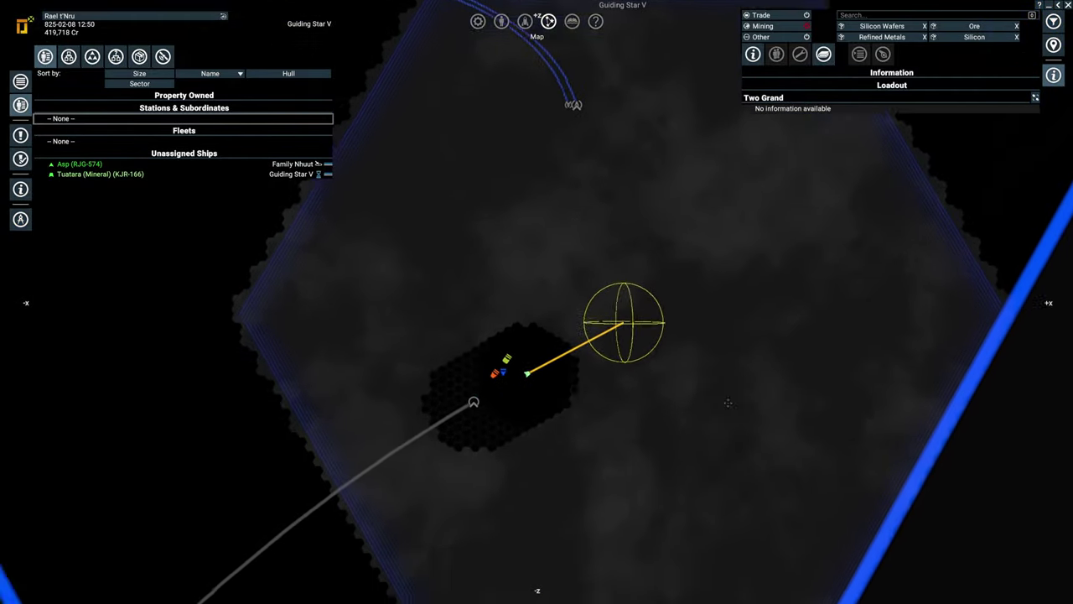
{"action": "scroll", "coordinate": [737, 440], "scroll_direction": "up", "scroll_amount": 4}
{"action": "scroll", "coordinate": [671, 423], "scroll_direction": "up", "scroll_amount": 2}
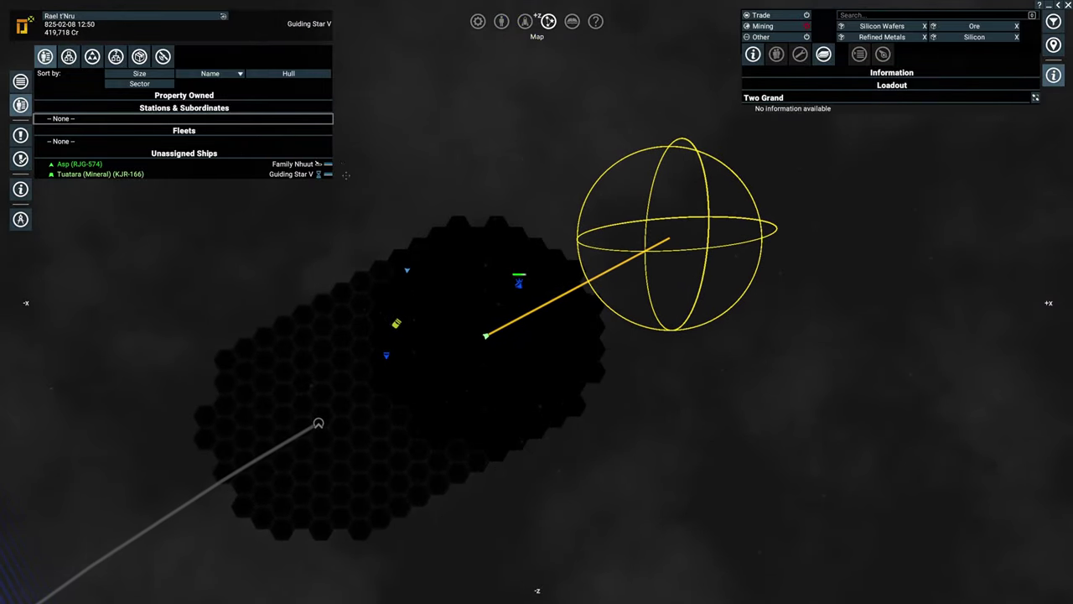
{"action": "scroll", "coordinate": [585, 349], "scroll_direction": "up", "scroll_amount": 2}
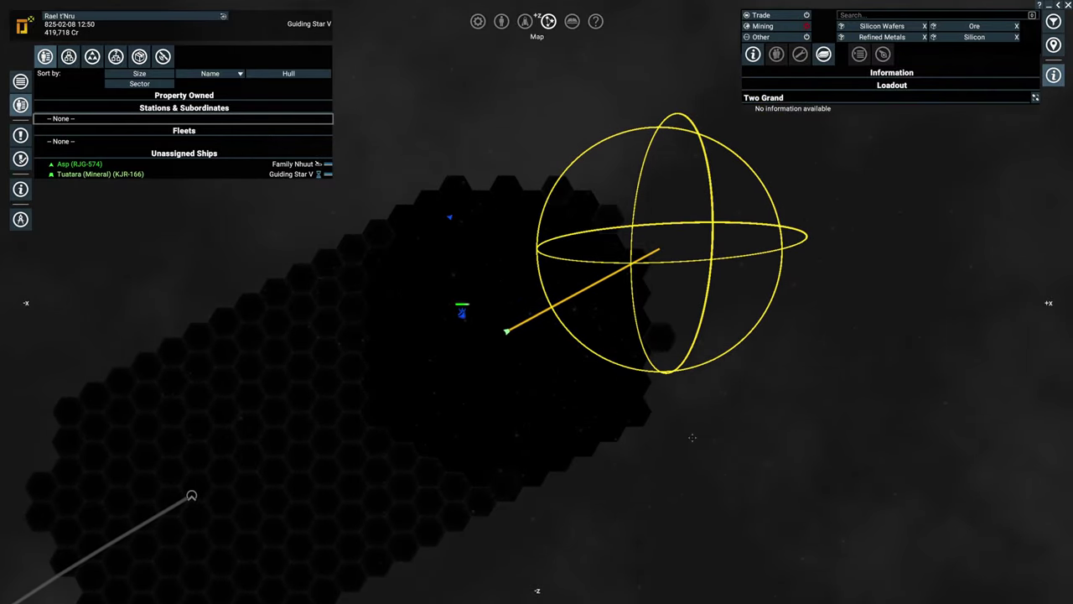
{"action": "key", "text": "m"}
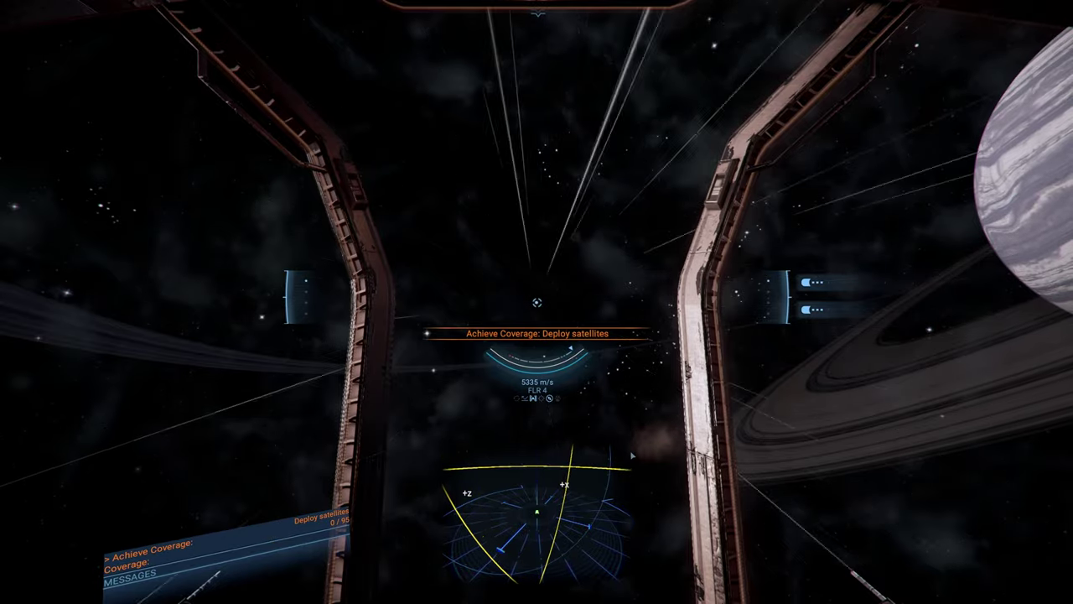
- Confirm the target sphere on the map, then deploy a civilian satellite there
{"action": "key", "text": "m"}
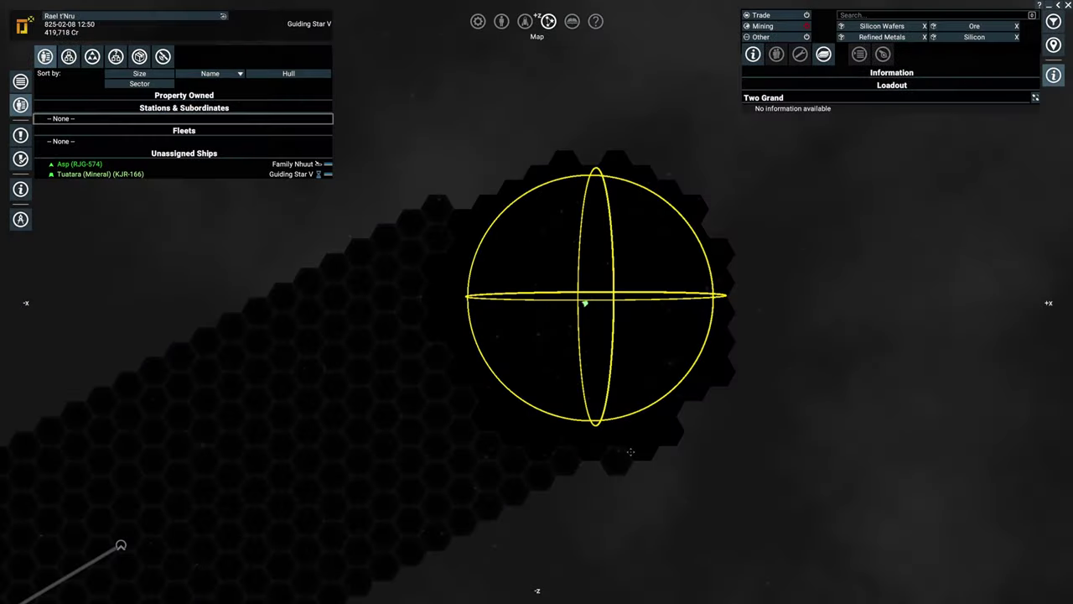
{"action": "mouse_move", "coordinate": [929, 383]}
{"action": "left_mouse_down"}
{"action": "mouse_move", "coordinate": [818, 411]}
{"action": "mouse_move", "coordinate": [709, 405]}
{"action": "left_mouse_up"}
{"action": "key", "text": "Escape"}
{"action": "key", "text": "Return"}
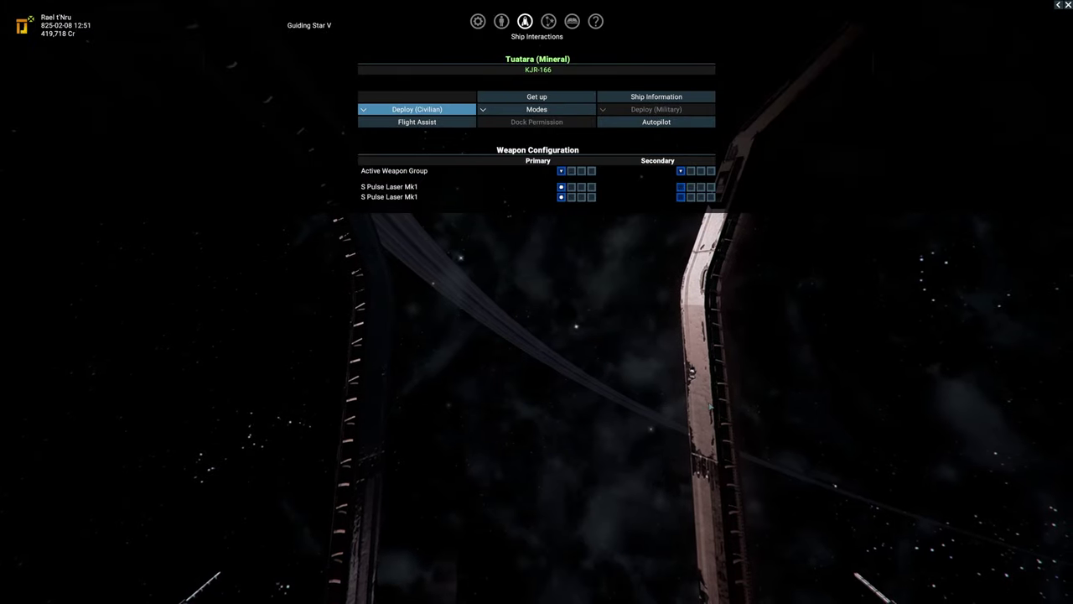
{"action": "key", "text": "Down"}
{"action": "key", "text": "Return"}
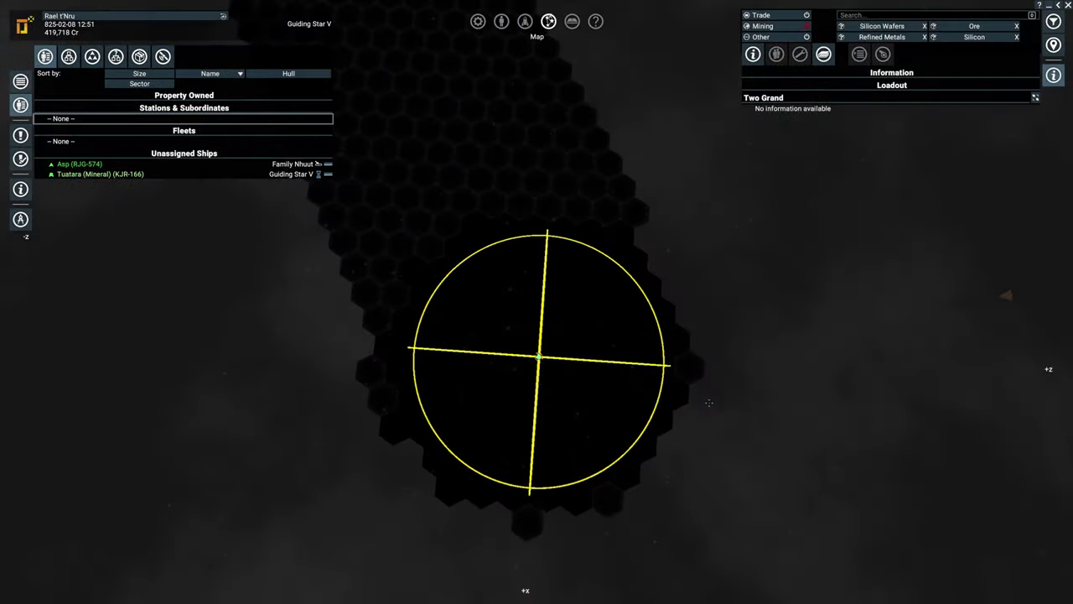
{"action": "key", "text": "Escape"}
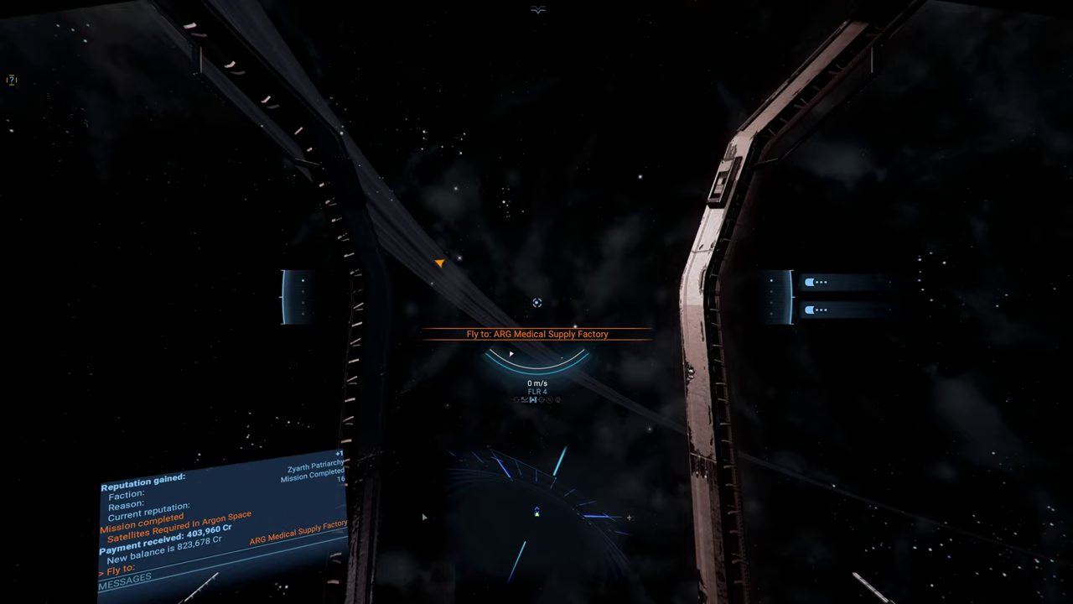
- Autopilot to the unknown mission station and switch on scan mode to scan it
{"action": "key", "text": "m"}
{"action": "scroll", "coordinate": [537, 302], "scroll_direction": "up", "scroll_amount": 5}
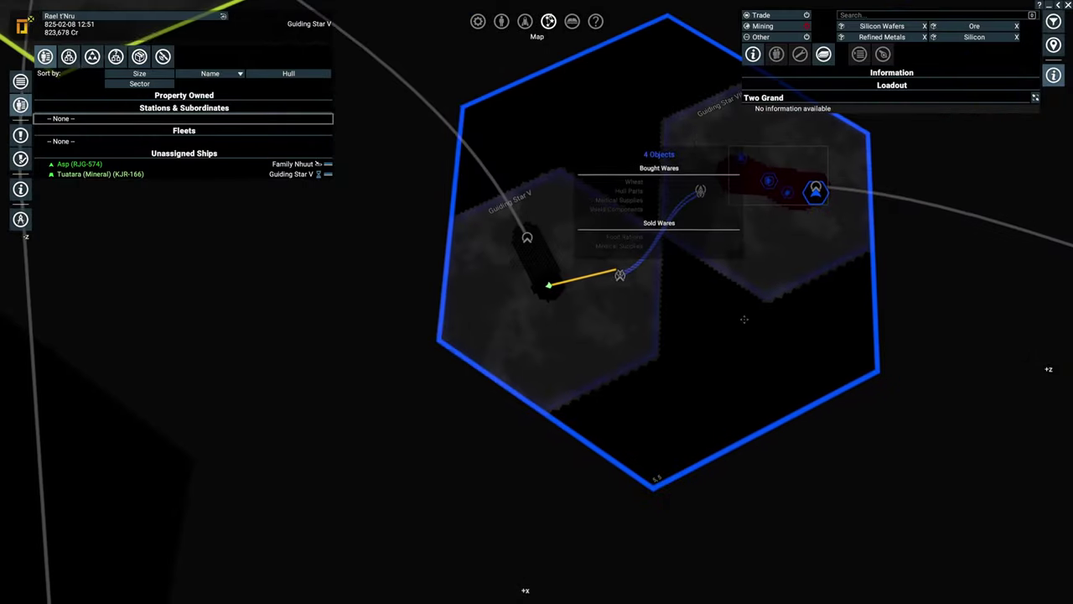
{"action": "scroll", "coordinate": [664, 305], "scroll_direction": "up", "scroll_amount": 5}
{"action": "key", "text": "m"}
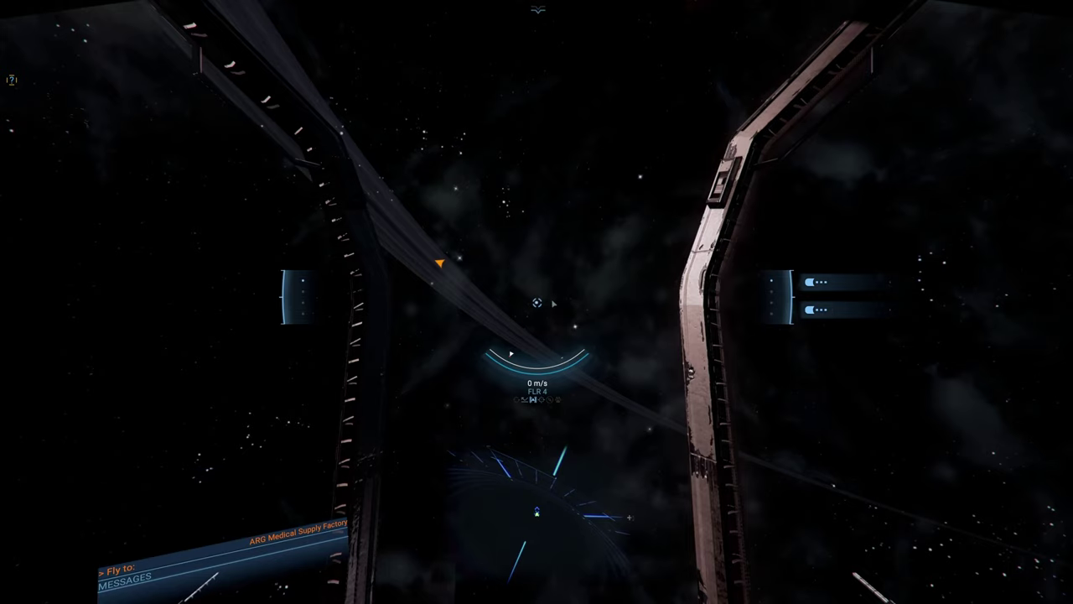
{"action": "key", "text": "shift+a"}
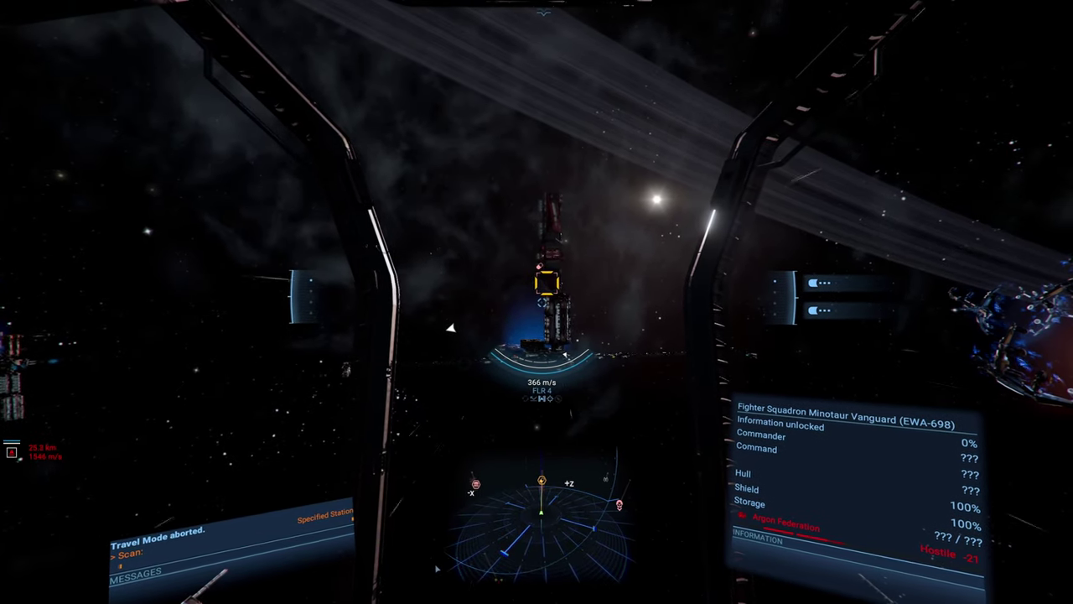
{"action": "key", "text": "shift+2"}
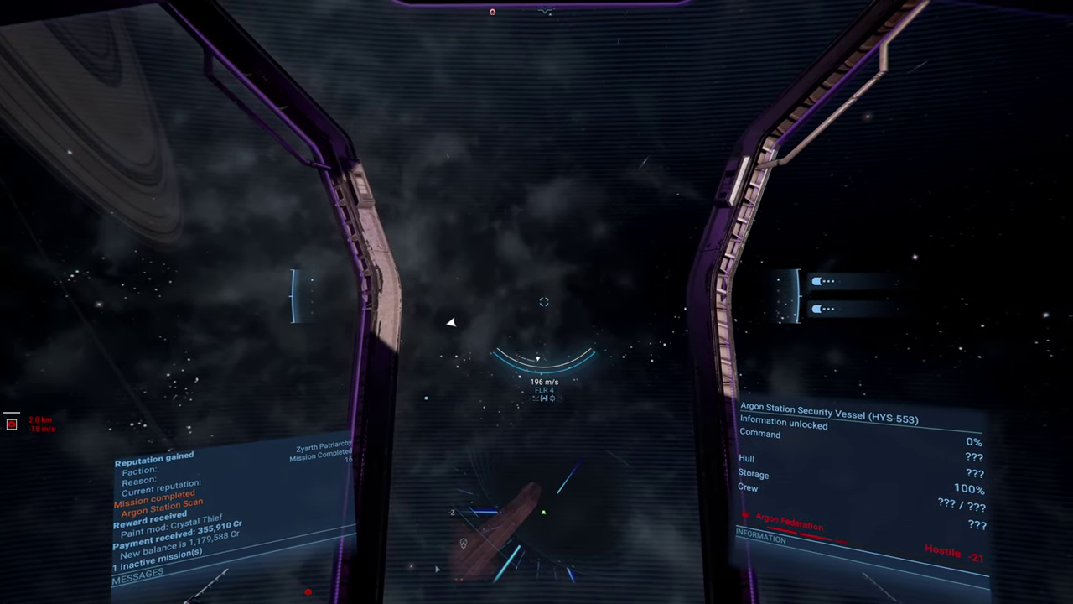
- Review mission offers and start guidance to a position in Zyarth's Dominion IV
{"action": "key", "text": "m"}
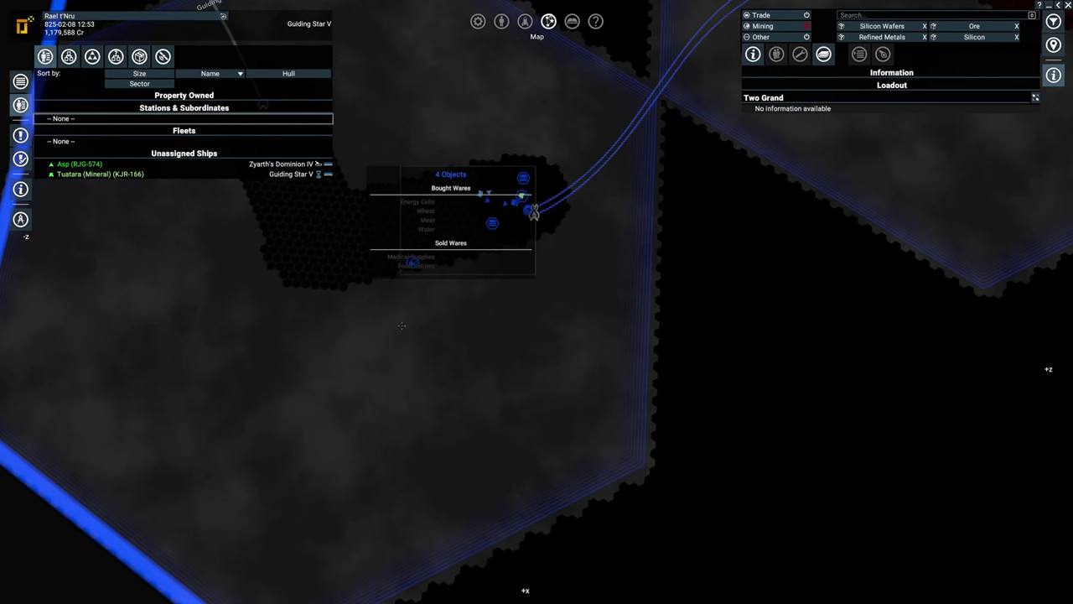
{"action": "left_click", "coordinate": [20, 135]}
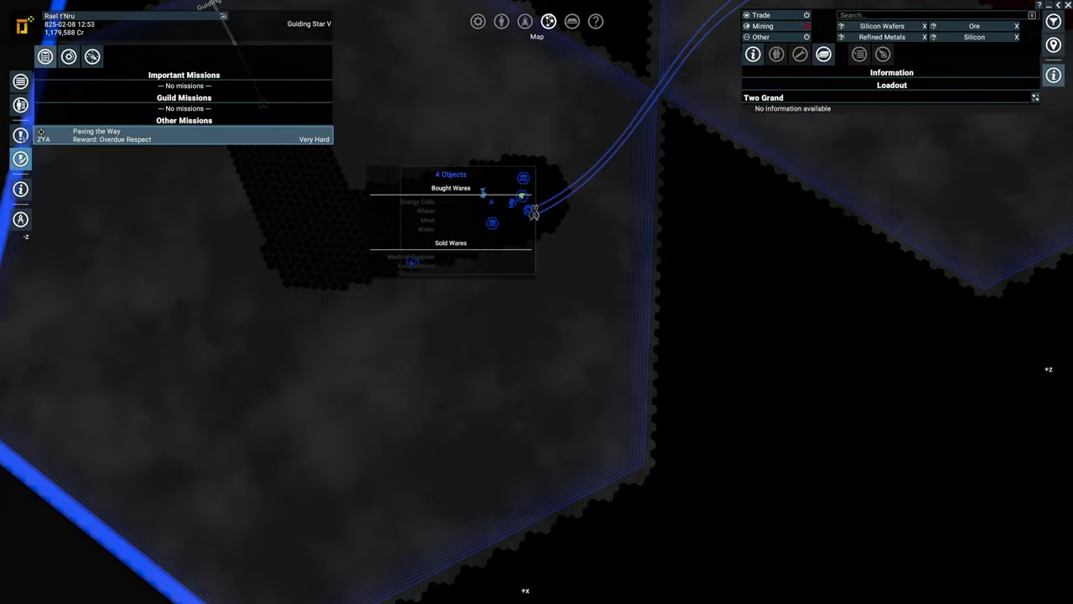
{"action": "scroll", "coordinate": [264, 253], "scroll_direction": "down", "scroll_amount": 5}
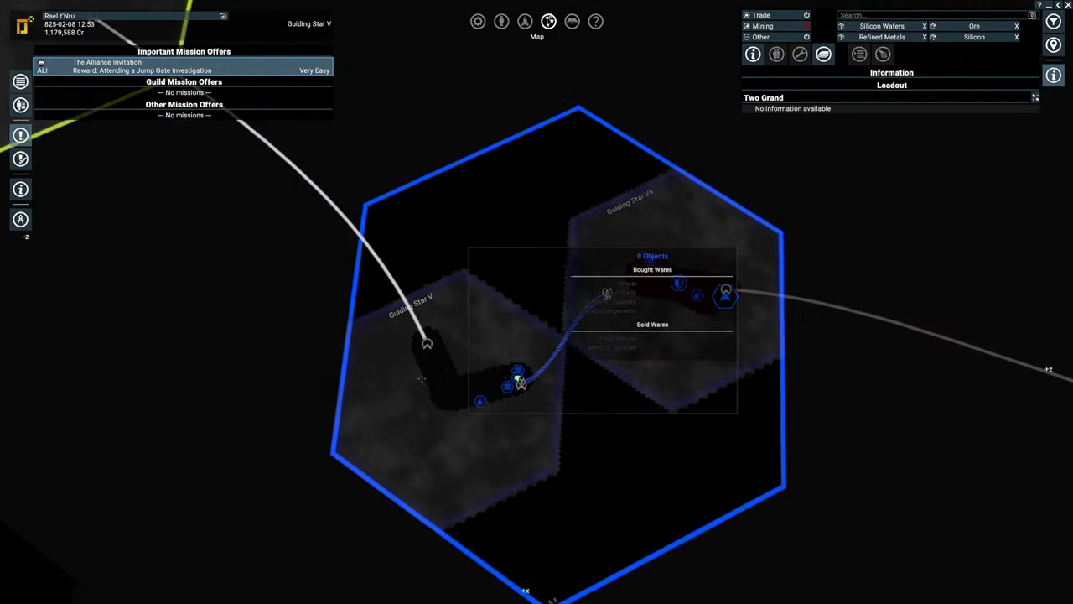
{"action": "mouse_move", "coordinate": [264, 253]}
{"action": "left_mouse_down"}
{"action": "mouse_move", "coordinate": [503, 318]}
{"action": "mouse_move", "coordinate": [747, 367]}
{"action": "mouse_move", "coordinate": [621, 361]}
{"action": "mouse_move", "coordinate": [645, 400]}
{"action": "mouse_move", "coordinate": [577, 280]}
{"action": "left_mouse_up"}
{"action": "right_click", "coordinate": [577, 331]}
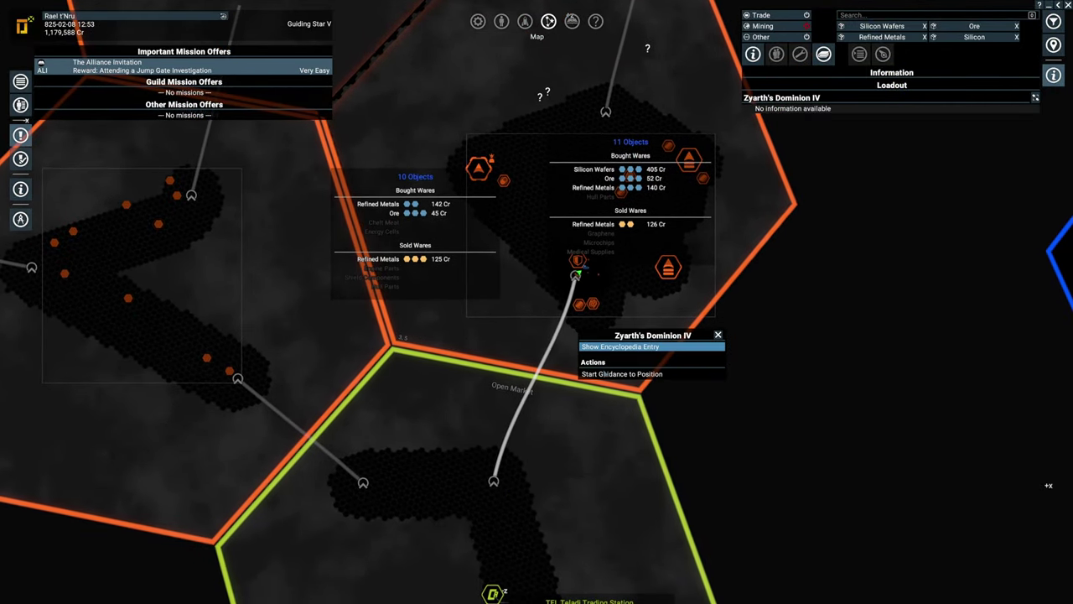
{"action": "left_click", "coordinate": [622, 374]}
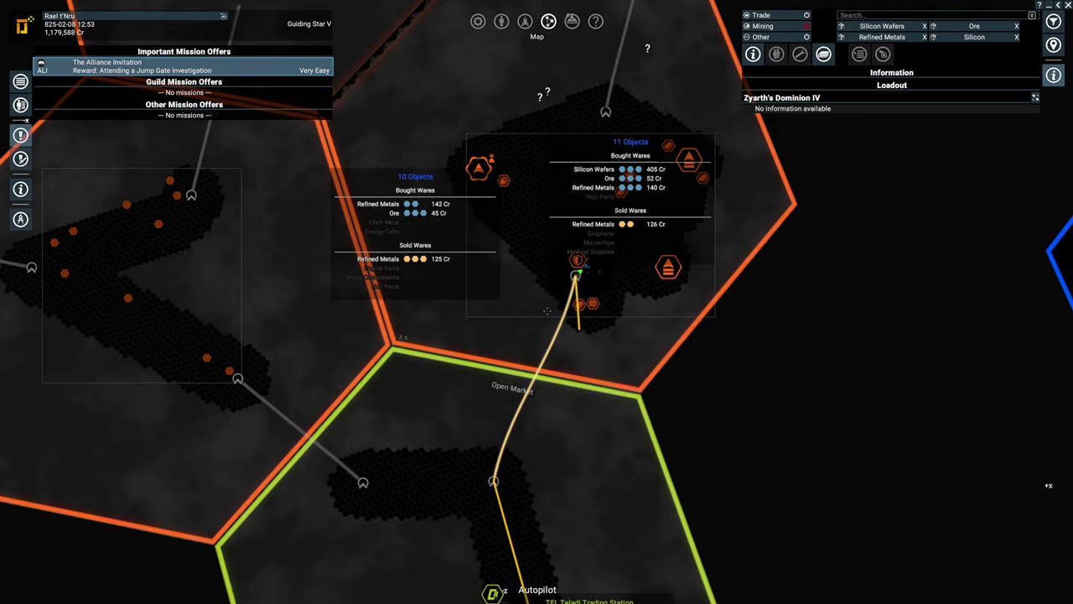
{"action": "scroll", "coordinate": [587, 294], "scroll_direction": "up", "scroll_amount": 4}
{"action": "scroll", "coordinate": [629, 377], "scroll_direction": "up", "scroll_amount": 2}
{"action": "scroll", "coordinate": [671, 419], "scroll_direction": "up", "scroll_amount": 4}
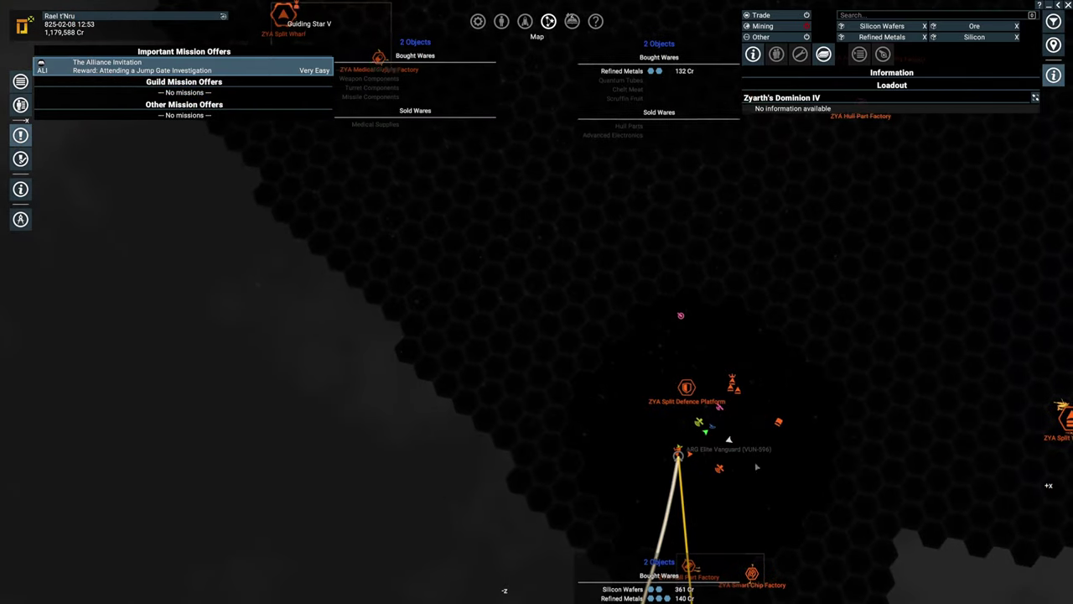
{"action": "scroll", "coordinate": [714, 452], "scroll_direction": "up", "scroll_amount": 2}
- Inspect the Asp's loadout, then select Zyarth's Dominion IV and show ZYA Split Wharf's actions
{"action": "left_click", "coordinate": [609, 383]}
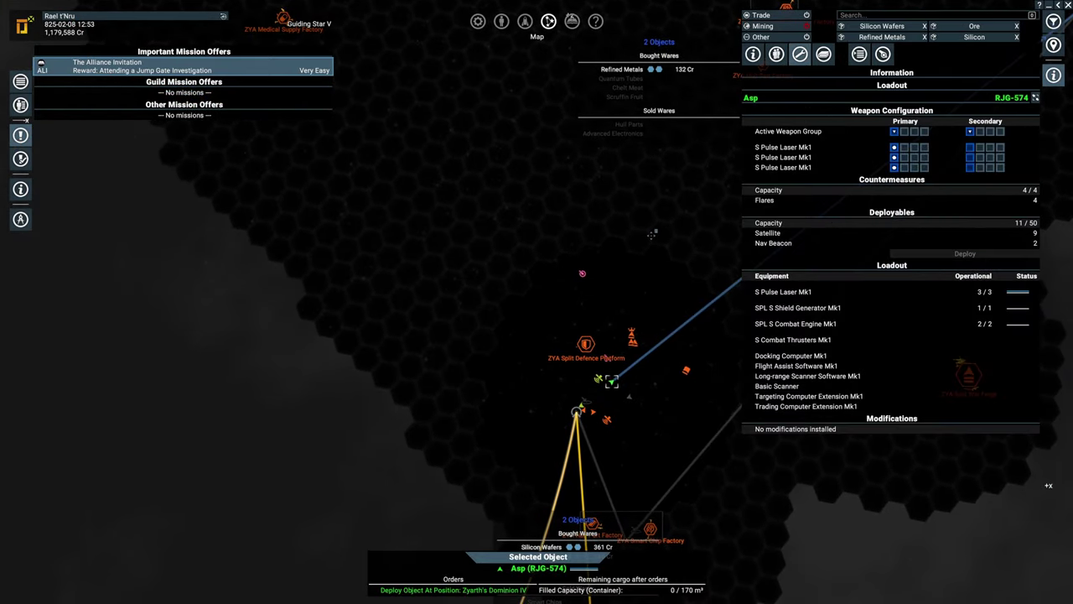
{"action": "scroll", "coordinate": [650, 236], "scroll_direction": "up", "scroll_amount": 3}
{"action": "scroll", "coordinate": [650, 236], "scroll_direction": "up", "scroll_amount": 2}
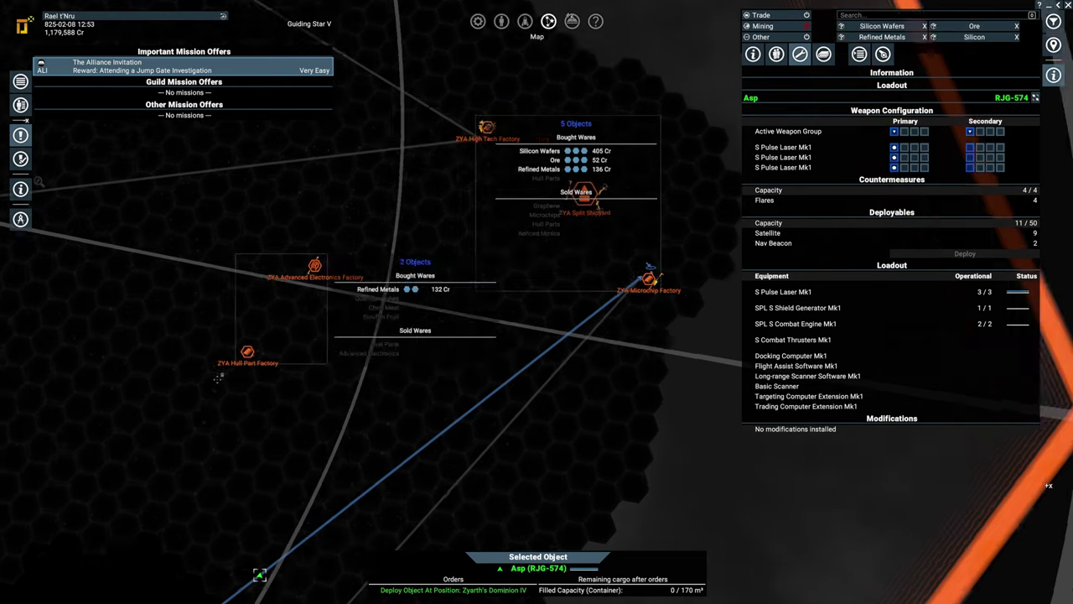
{"action": "scroll", "coordinate": [507, 177], "scroll_direction": "down", "scroll_amount": 3}
{"action": "scroll", "coordinate": [508, 177], "scroll_direction": "down", "scroll_amount": 3}
{"action": "left_click", "coordinate": [508, 177]}
{"action": "scroll", "coordinate": [503, 293], "scroll_direction": "up", "scroll_amount": 4}
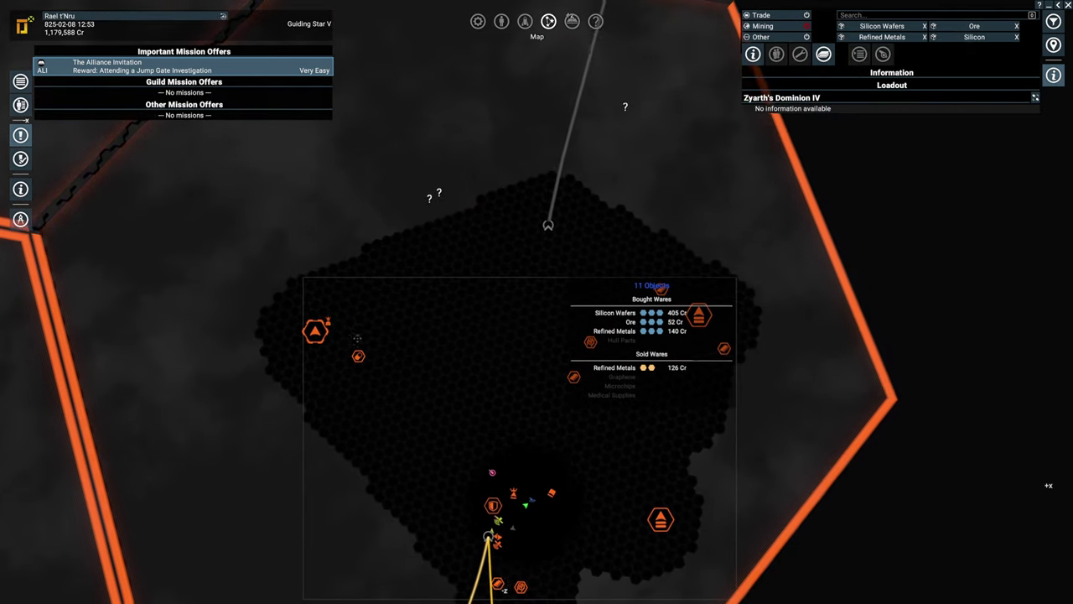
{"action": "right_click", "coordinate": [344, 342]}
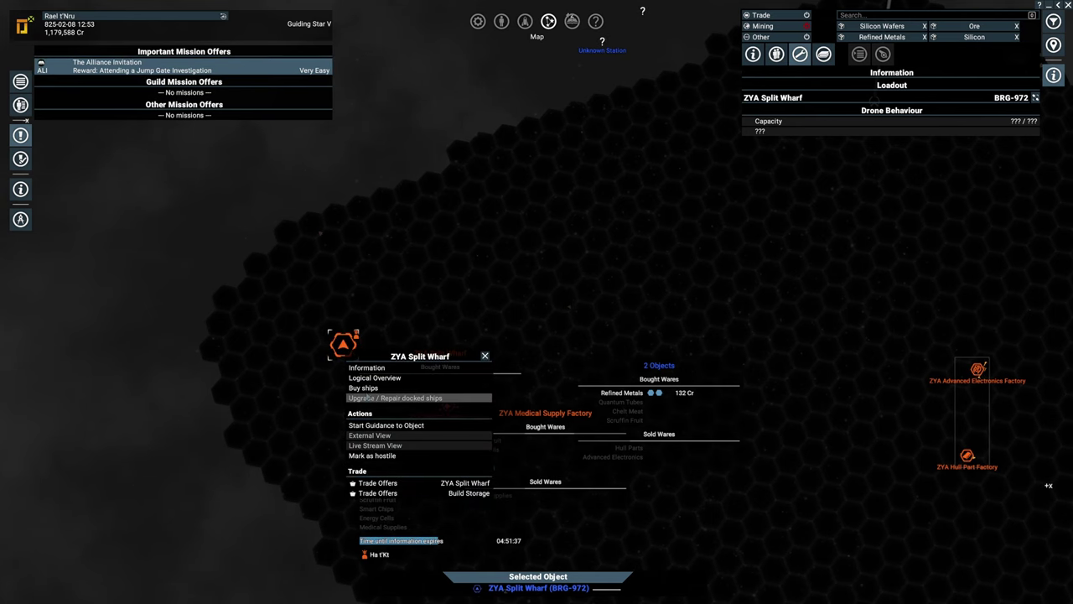
- Start buying an M-size Boa - Transporter with the Low Preset loadout
{"action": "left_click", "coordinate": [363, 388]}
{"action": "left_click", "coordinate": [333, 45]}
{"action": "left_click", "coordinate": [461, 21]}
{"action": "left_click", "coordinate": [457, 143]}
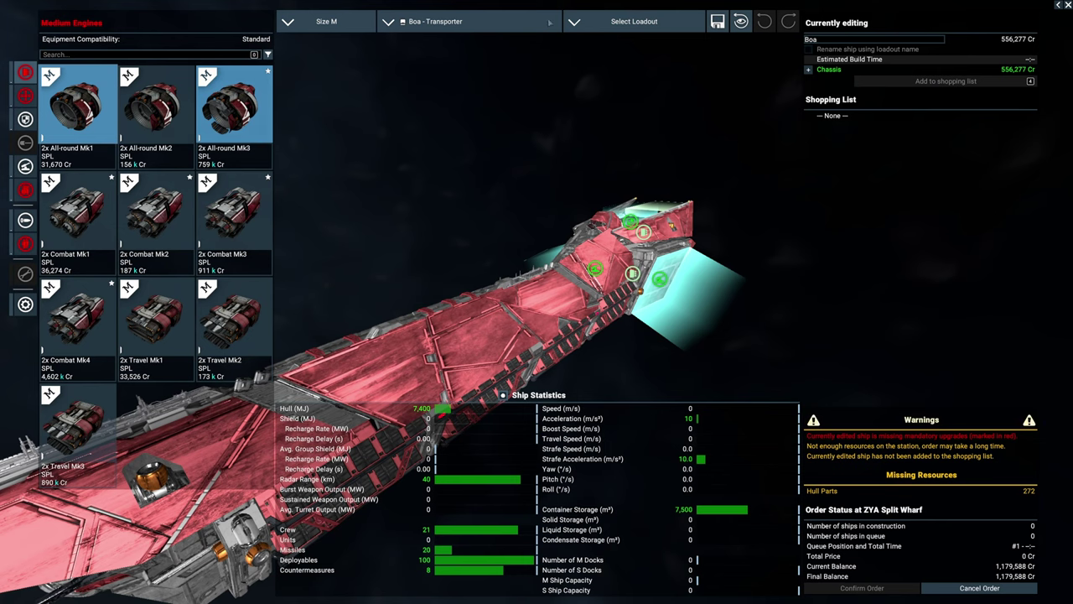
{"action": "left_click", "coordinate": [634, 21]}
{"action": "left_click", "coordinate": [645, 68]}
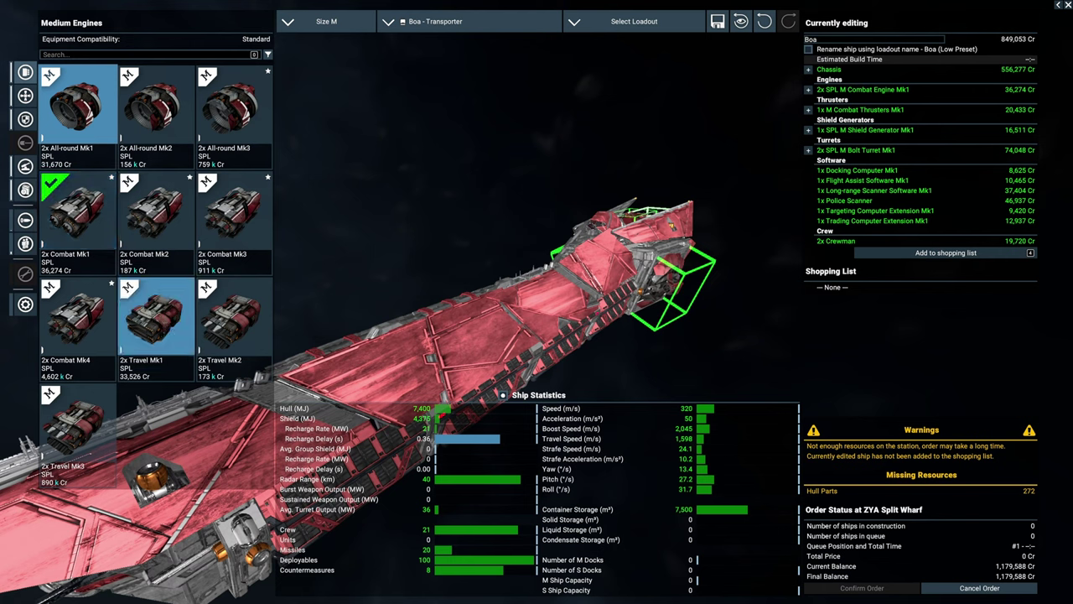
- Fit the Boa with 2x Travel Mk1 engines after briefly trying Combat Mk1
{"action": "left_click", "coordinate": [171, 338]}
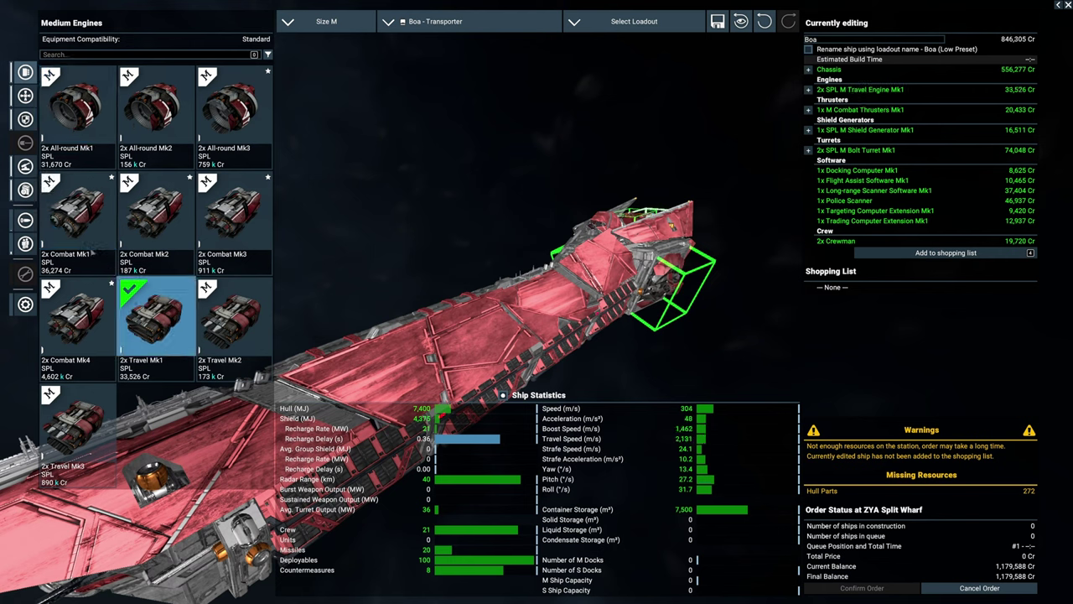
{"action": "left_click", "coordinate": [78, 210]}
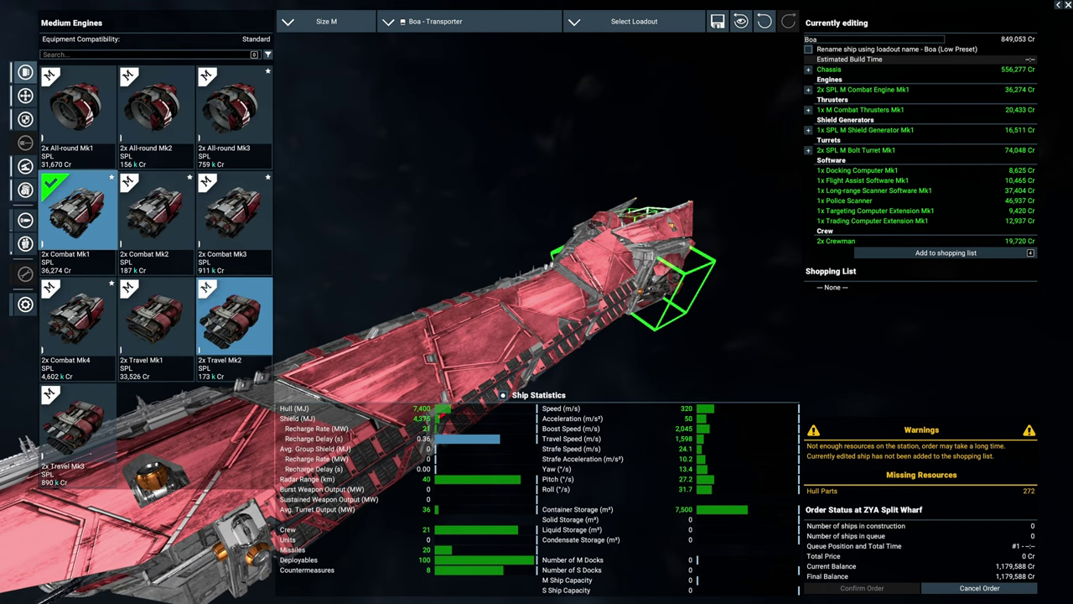
{"action": "left_click", "coordinate": [155, 318]}
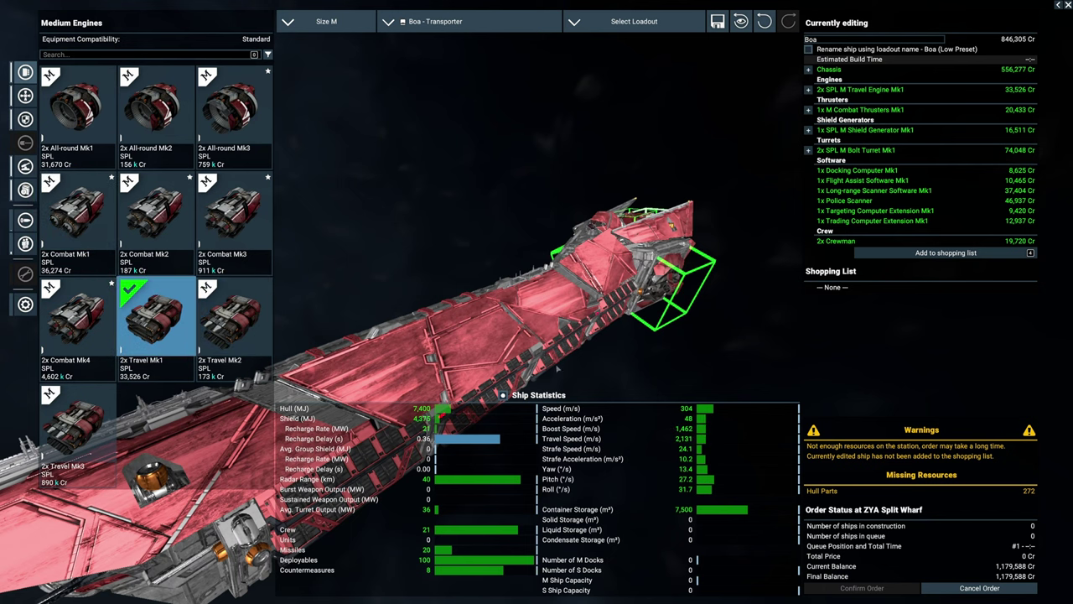
- Mount Shard Mk1 turrets in both of the Boa's turret slots
{"action": "left_click", "coordinate": [25, 119]}
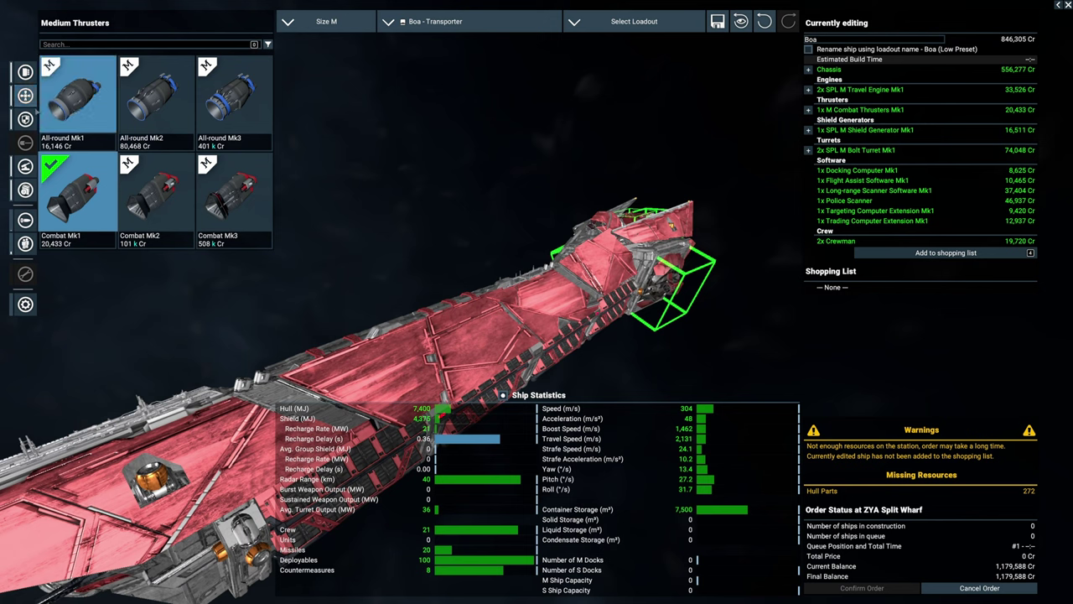
{"action": "left_click", "coordinate": [25, 120]}
{"action": "left_click", "coordinate": [25, 166]}
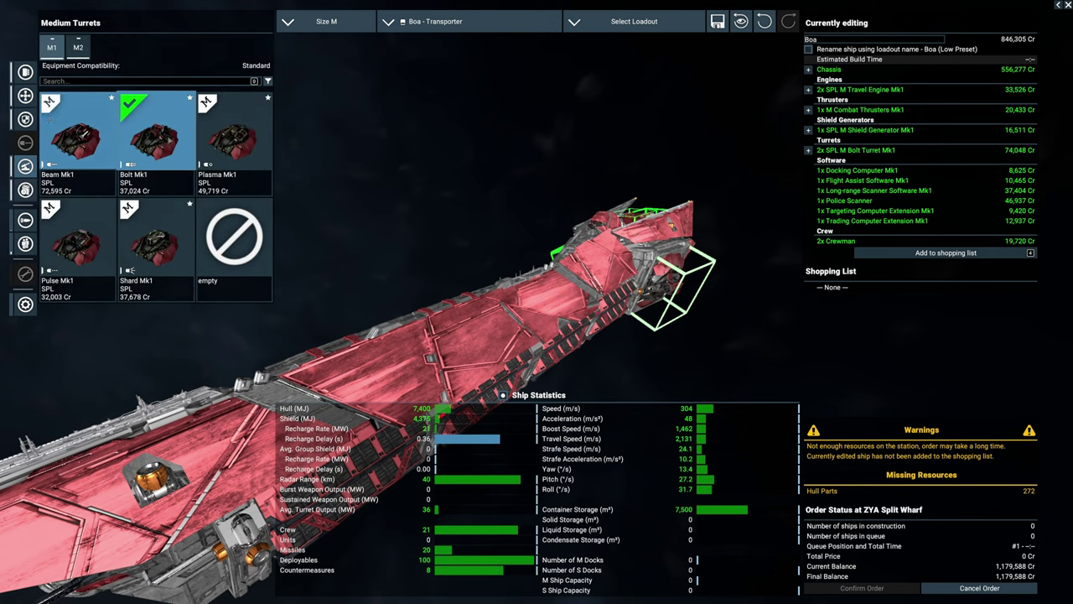
{"action": "left_click", "coordinate": [155, 243]}
{"action": "left_click", "coordinate": [78, 47]}
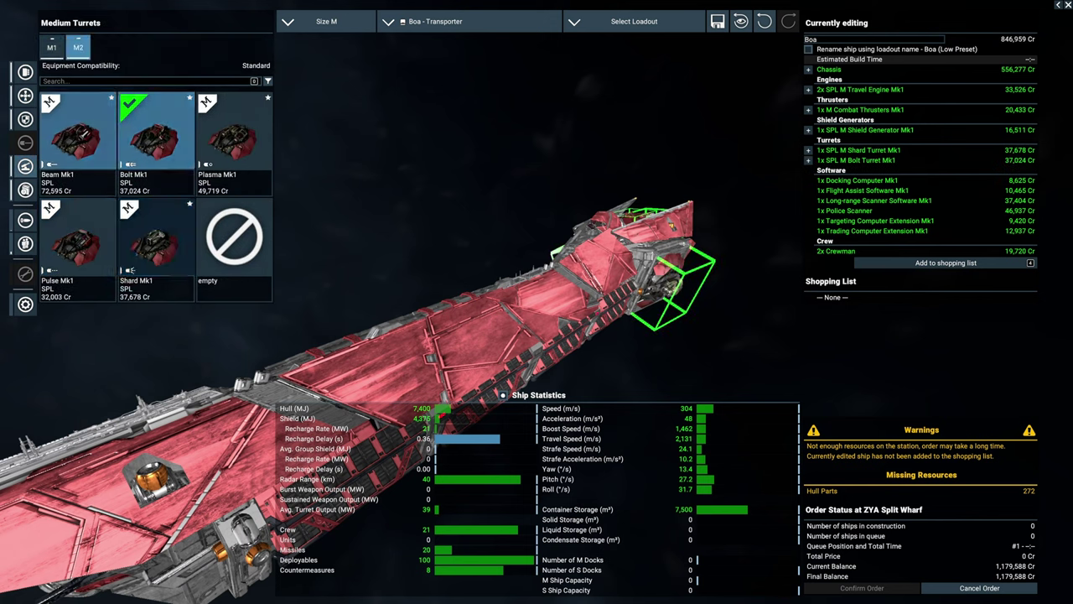
{"action": "left_click", "coordinate": [155, 243]}
- Replace the Police Scanner with a Basic Scanner and read the targeting software's encyclopedia entry
{"action": "left_click", "coordinate": [25, 189]}
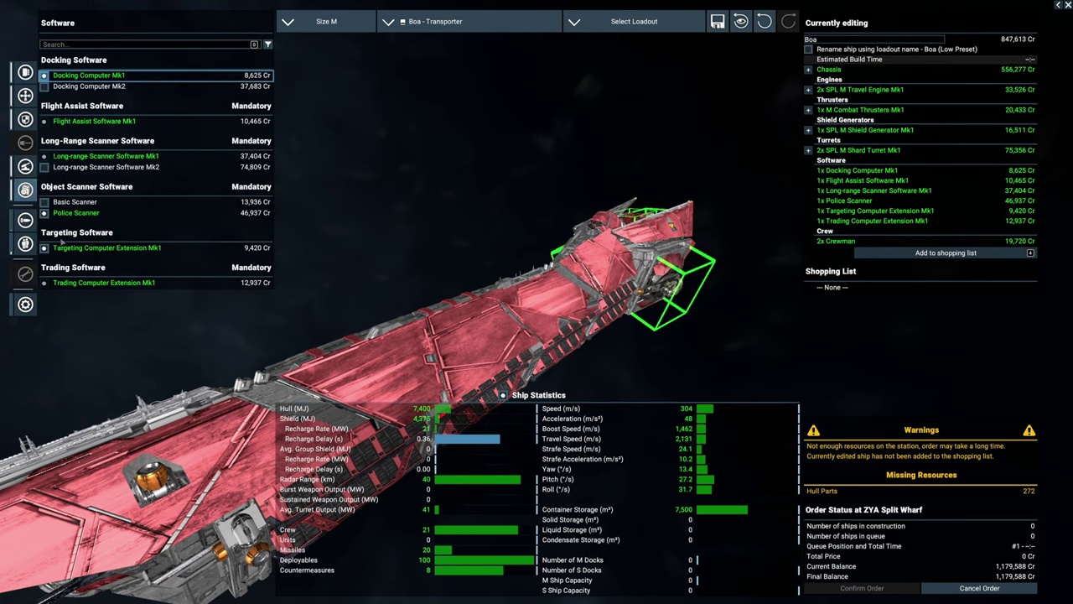
{"action": "left_click", "coordinate": [45, 203]}
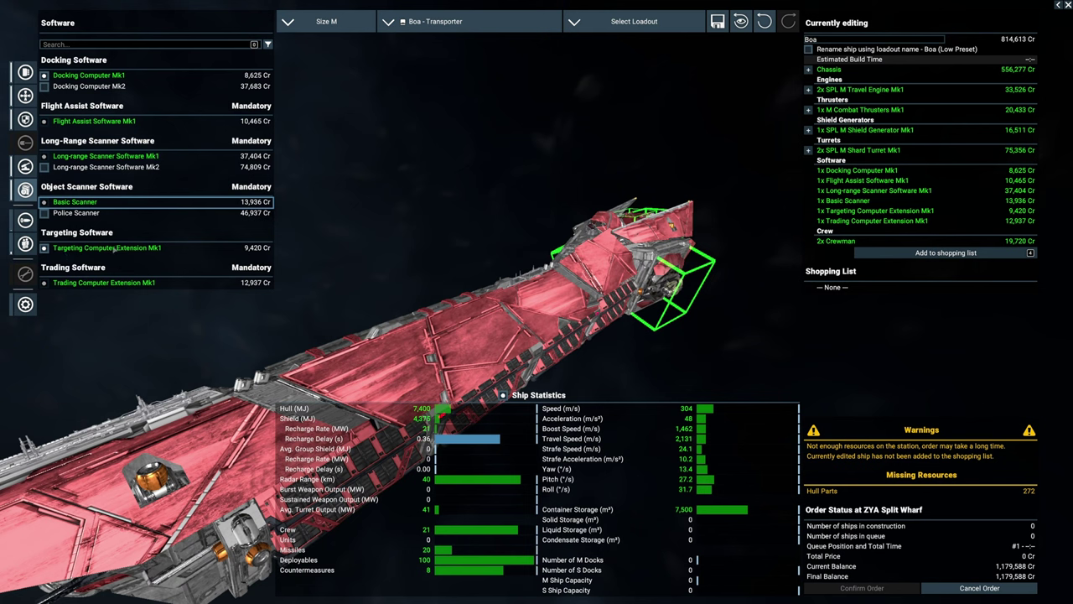
{"action": "right_click", "coordinate": [109, 248]}
{"action": "left_click", "coordinate": [134, 248]}
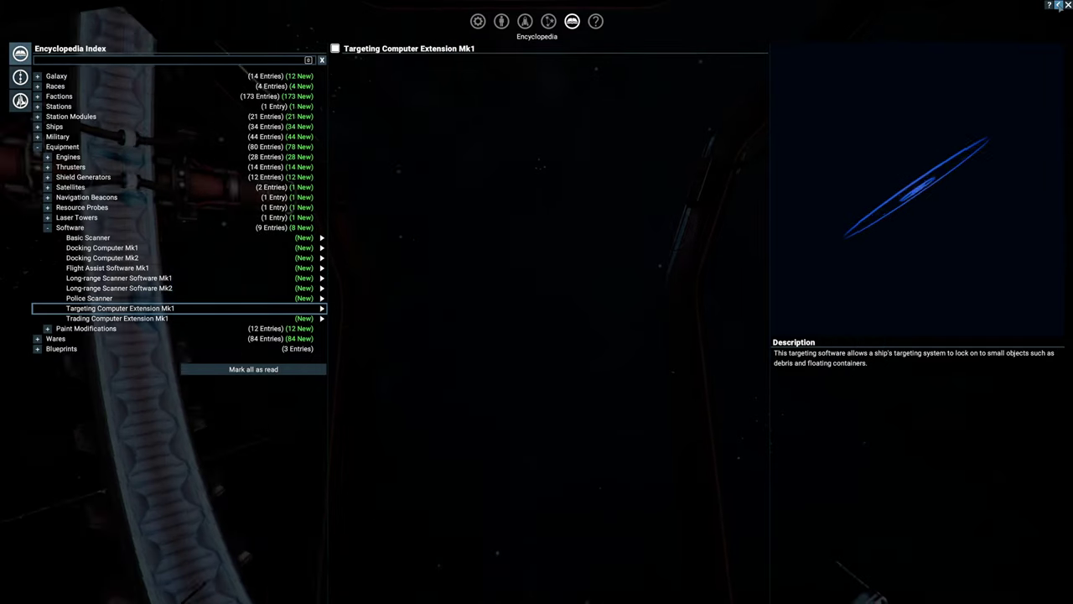
{"action": "key", "text": "Escape"}
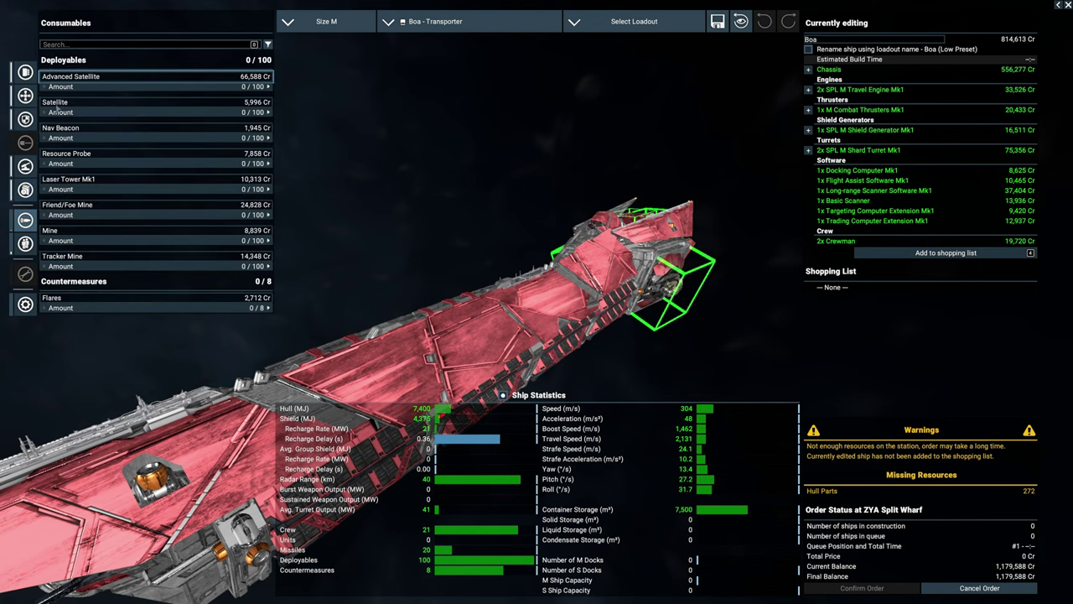
- Load 8 flares, add a service crew member, drop the marine, and confirm the Boa order
{"action": "left_click", "coordinate": [269, 307]}
{"action": "left_click", "coordinate": [25, 243]}
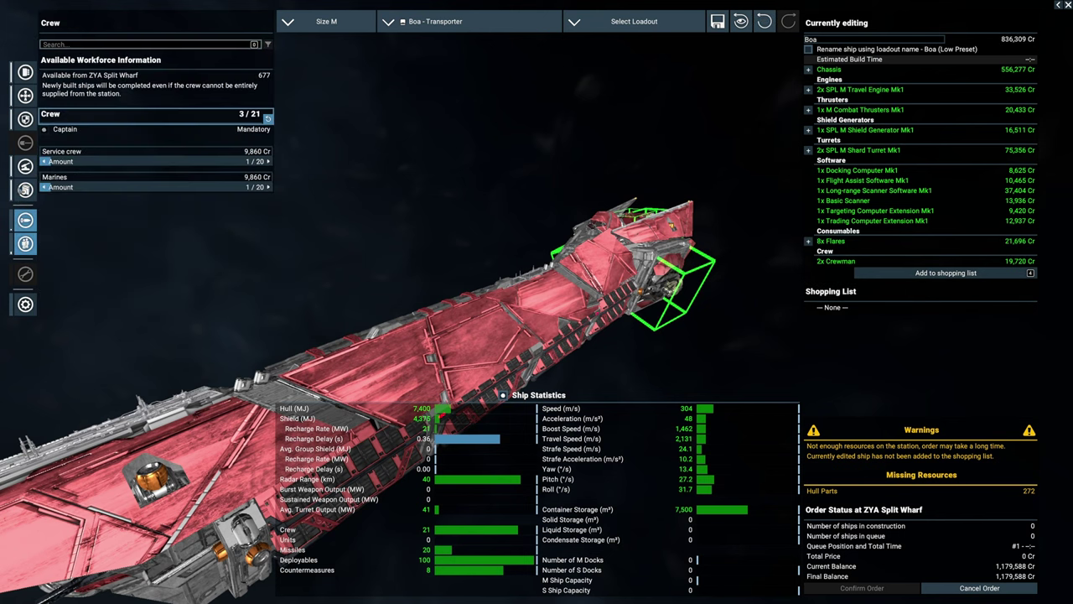
{"action": "left_click", "coordinate": [268, 161]}
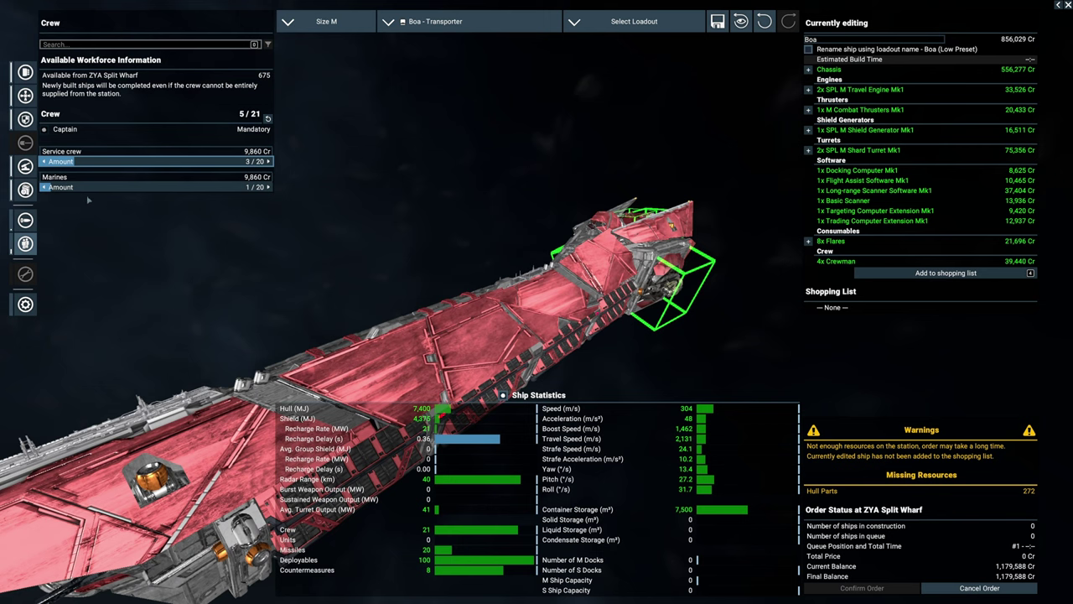
{"action": "left_click", "coordinate": [43, 187]}
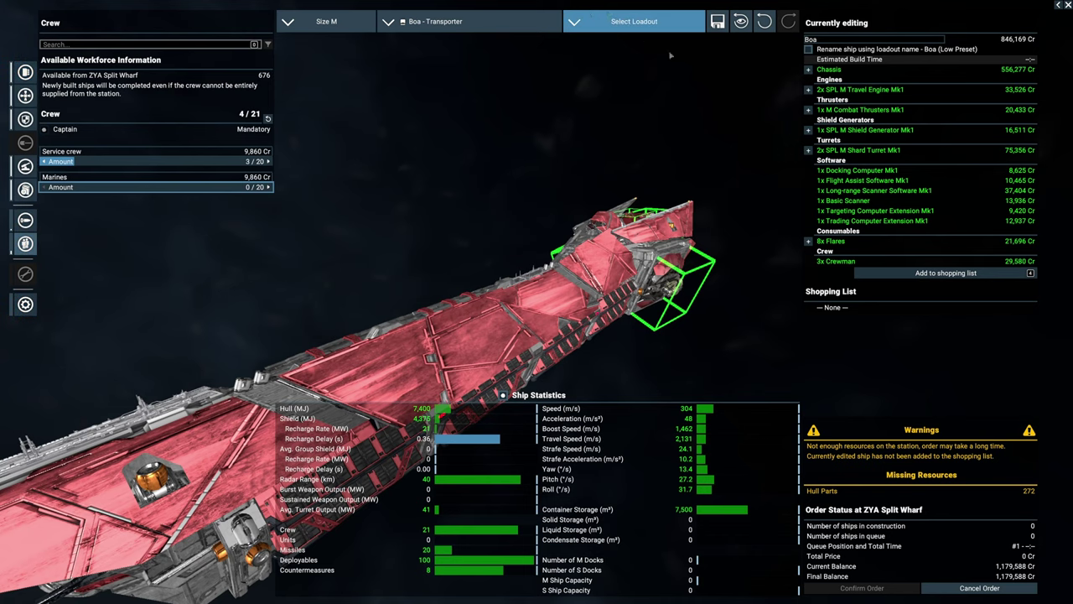
{"action": "left_click", "coordinate": [945, 272]}
{"action": "left_click", "coordinate": [861, 588]}
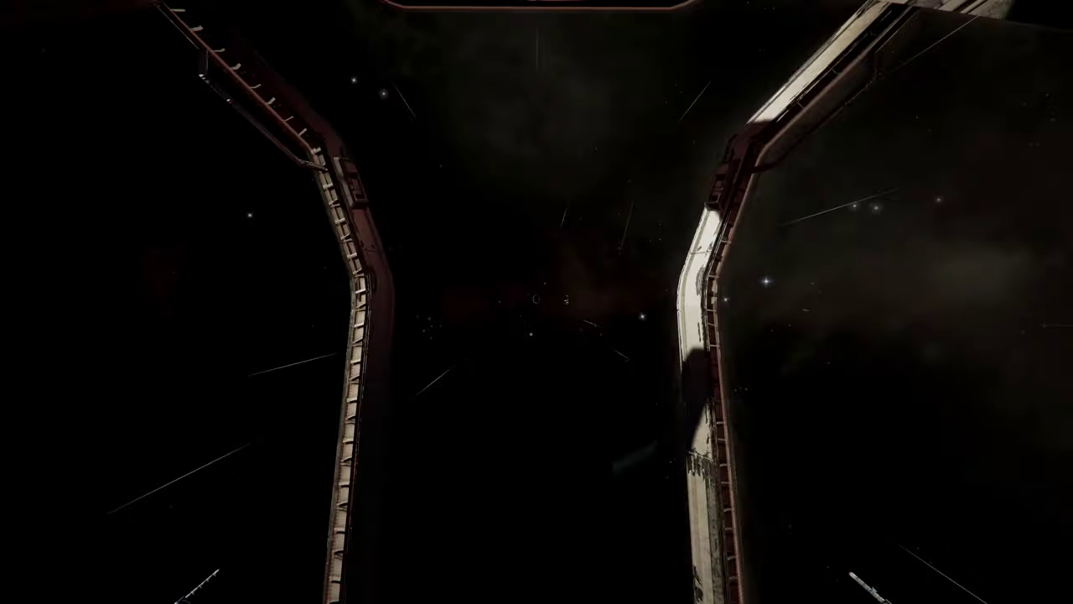
- Open the map and pan across neighbouring sectors to survey their stations
{"action": "key", "text": "m"}
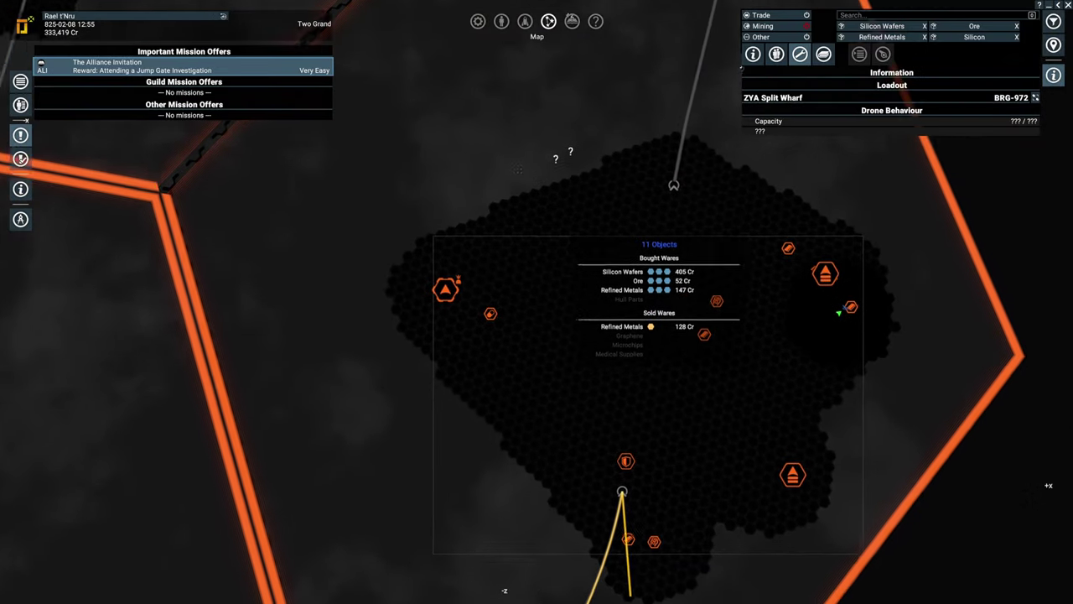
{"action": "mouse_move", "coordinate": [557, 256]}
{"action": "left_mouse_down"}
{"action": "mouse_move", "coordinate": [687, 315]}
{"action": "mouse_move", "coordinate": [480, 381]}
{"action": "mouse_move", "coordinate": [316, 287]}
{"action": "mouse_move", "coordinate": [586, 335]}
{"action": "mouse_move", "coordinate": [723, 392]}
{"action": "mouse_move", "coordinate": [823, 323]}
{"action": "mouse_move", "coordinate": [587, 419]}
{"action": "left_mouse_up"}
{"action": "scroll", "coordinate": [688, 315], "scroll_direction": "down", "scroll_amount": 5}
{"action": "scroll", "coordinate": [587, 335], "scroll_direction": "up", "scroll_amount": 4}
{"action": "scroll", "coordinate": [771, 352], "scroll_direction": "up", "scroll_amount": 3}
{"action": "scroll", "coordinate": [587, 378], "scroll_direction": "down", "scroll_amount": 4}
{"action": "mouse_move", "coordinate": [587, 377]}
{"action": "left_mouse_down"}
{"action": "mouse_move", "coordinate": [649, 326]}
{"action": "mouse_move", "coordinate": [654, 378]}
{"action": "left_mouse_up"}
{"action": "scroll", "coordinate": [650, 325], "scroll_direction": "up", "scroll_amount": 3}
{"action": "scroll", "coordinate": [817, 349], "scroll_direction": "down", "scroll_amount": 3}
{"action": "scroll", "coordinate": [818, 348], "scroll_direction": "down", "scroll_amount": 4}
{"action": "mouse_move", "coordinate": [817, 349]}
{"action": "left_mouse_down"}
{"action": "mouse_move", "coordinate": [786, 361]}
{"action": "mouse_move", "coordinate": [761, 423]}
{"action": "mouse_move", "coordinate": [734, 407]}
{"action": "left_mouse_up"}
{"action": "scroll", "coordinate": [786, 362], "scroll_direction": "up", "scroll_amount": 1}
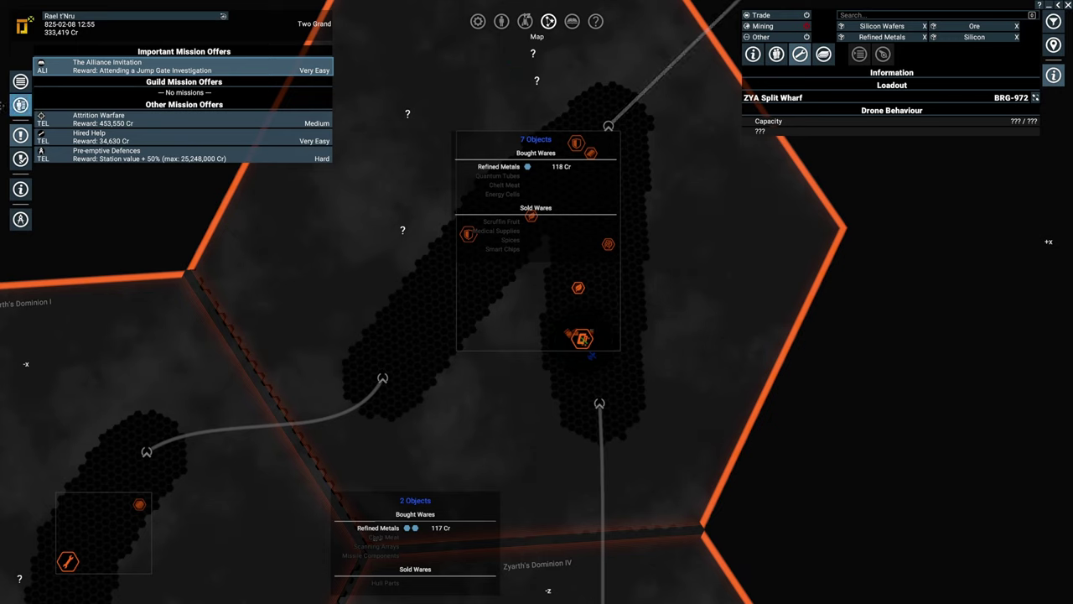
- Check the Missions and Mission Offers tabs, then list owned ships and stations
{"action": "left_click", "coordinate": [21, 158]}
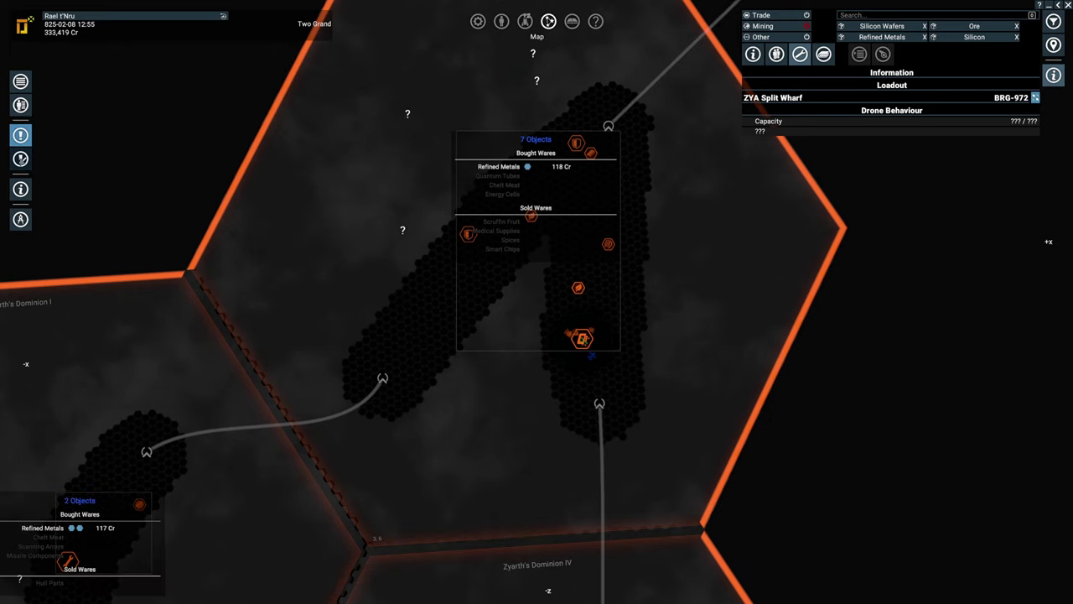
{"action": "left_click", "coordinate": [20, 135]}
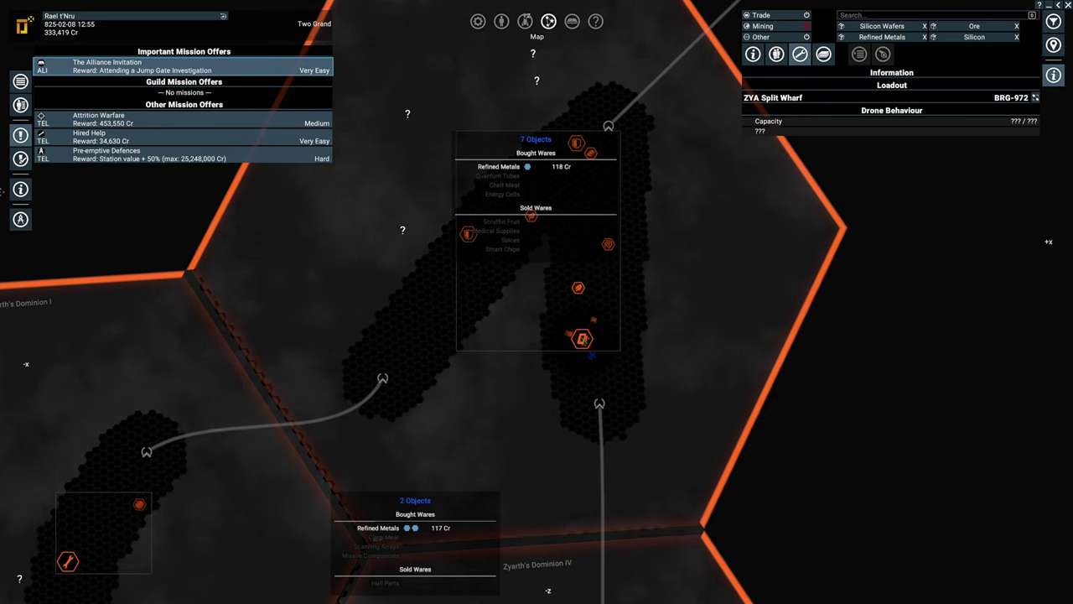
{"action": "left_click", "coordinate": [20, 105]}
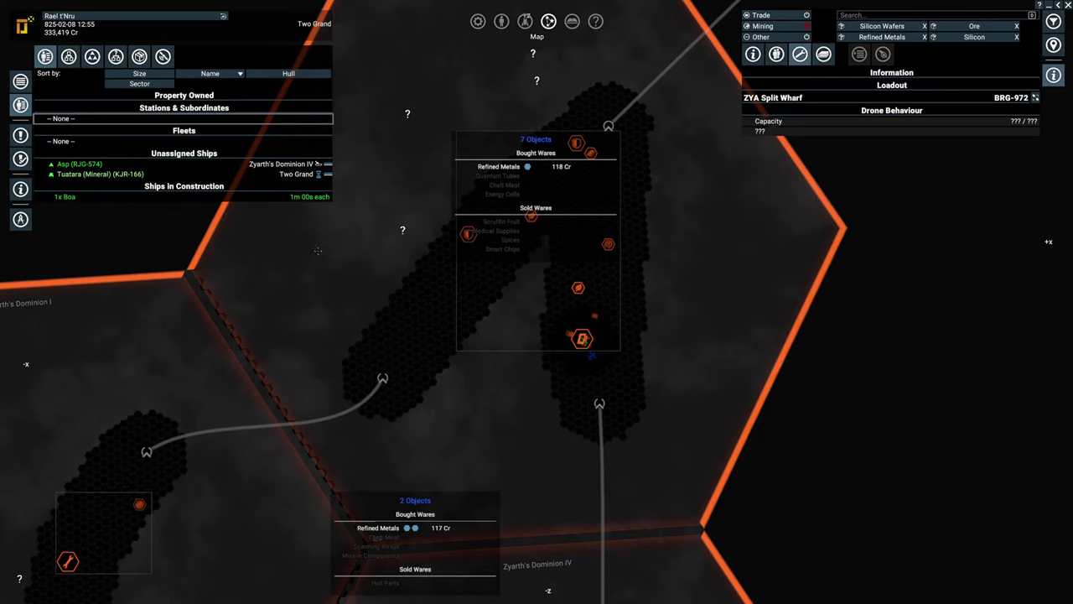
- Centre the map on the Tuatara mining ship and pan toward the Open Market area
{"action": "double_click", "coordinate": [98, 174]}
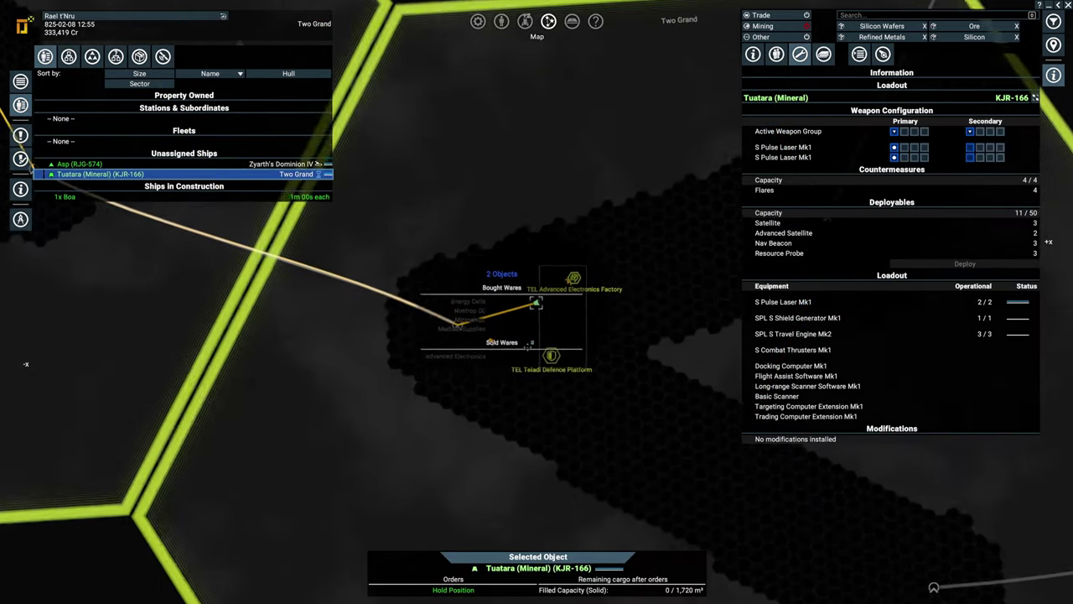
{"action": "scroll", "coordinate": [409, 394], "scroll_direction": "down", "scroll_amount": 4}
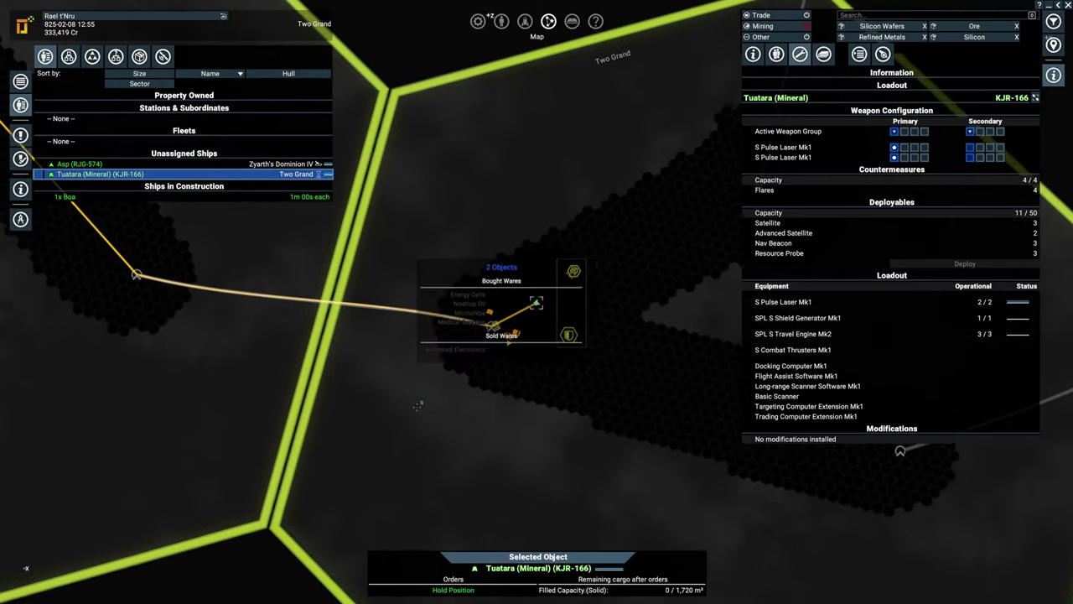
{"action": "scroll", "coordinate": [402, 419], "scroll_direction": "up", "scroll_amount": 3}
{"action": "left_click_drag", "start_coordinate": [394, 443], "coordinate": [442, 295]}
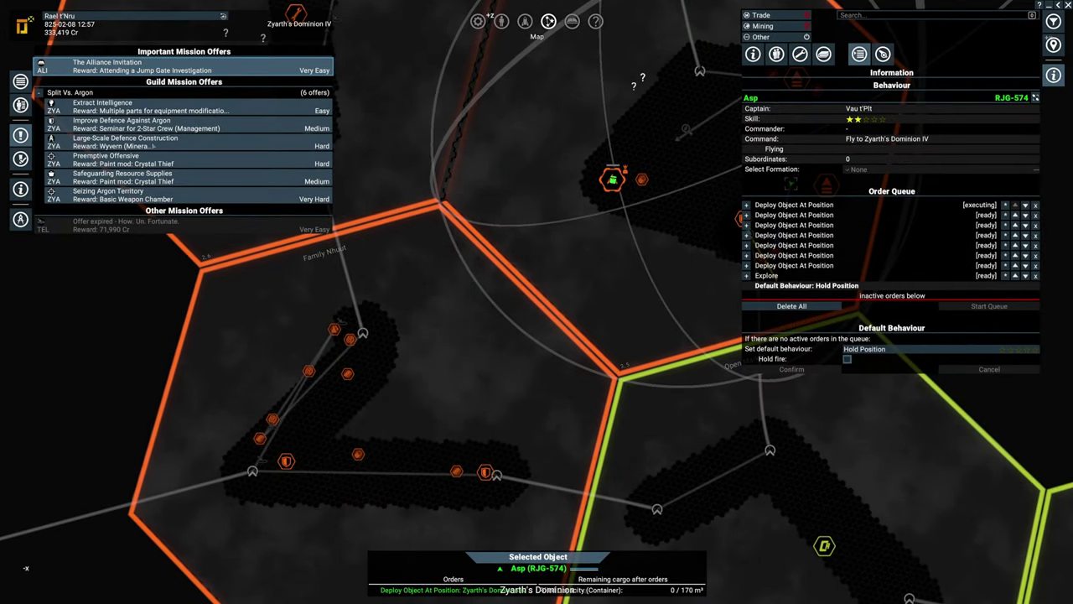
- Compare the five guild offers, Extract Intelligence through Safeguarding Resource Supplies, and open Safeguarding's briefing
{"action": "left_click_drag", "start_coordinate": [586, 290], "coordinate": [519, 284]}
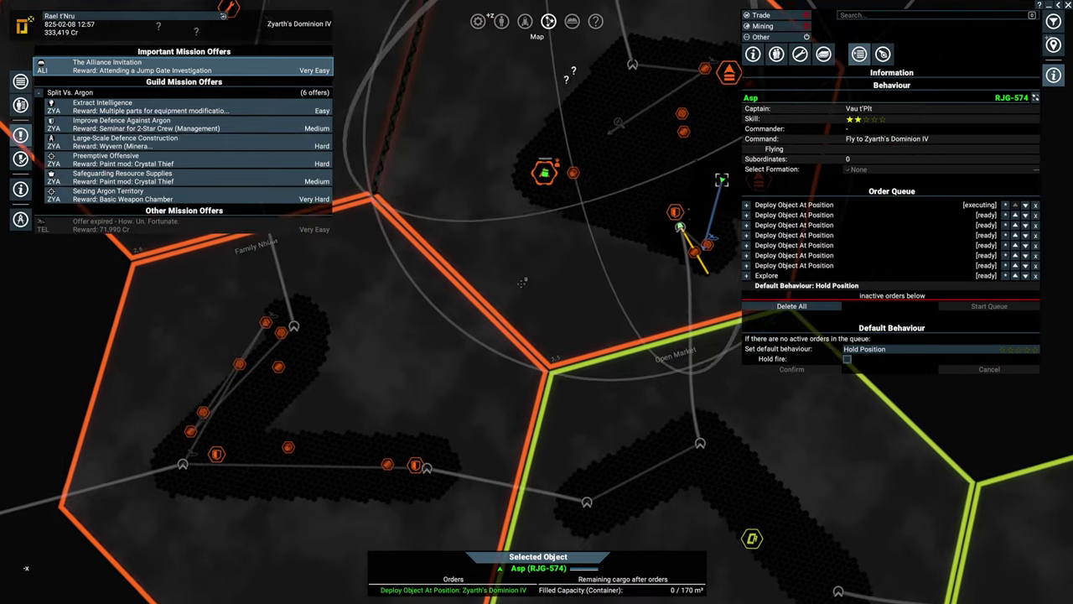
{"action": "scroll", "coordinate": [520, 283], "scroll_direction": "down", "scroll_amount": 3}
{"action": "scroll", "coordinate": [642, 224], "scroll_direction": "up", "scroll_amount": 10}
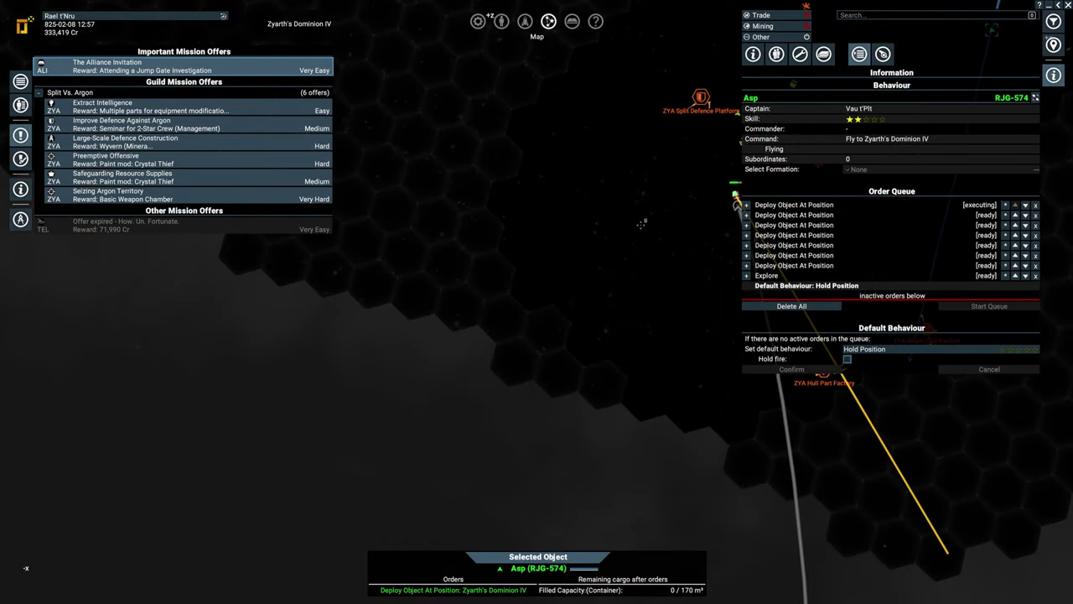
{"action": "scroll", "coordinate": [641, 225], "scroll_direction": "down", "scroll_amount": 2}
{"action": "left_click", "coordinate": [306, 110]}
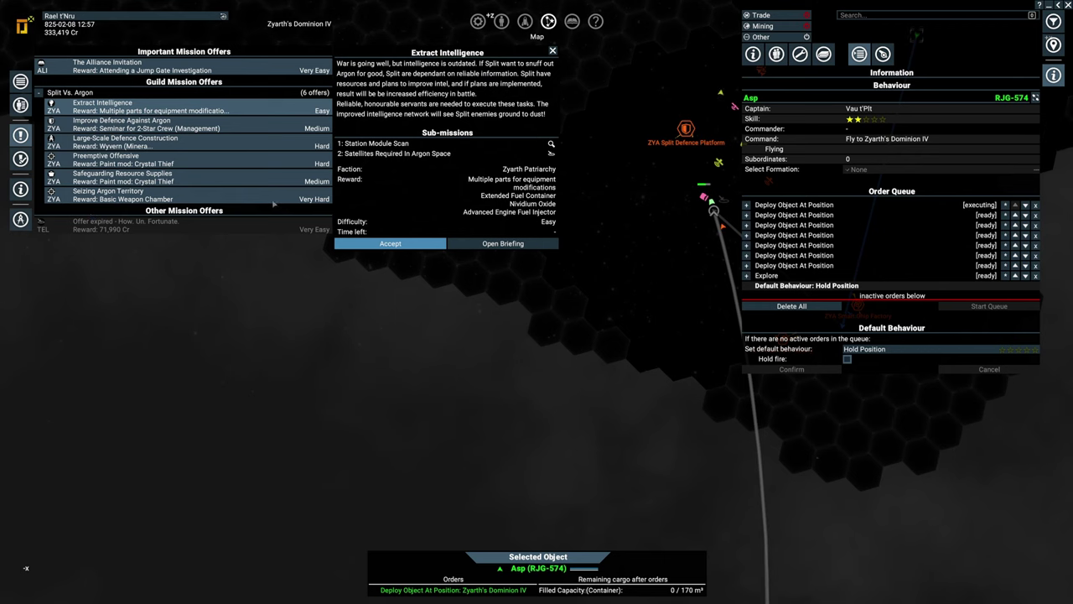
{"action": "left_click", "coordinate": [281, 127]}
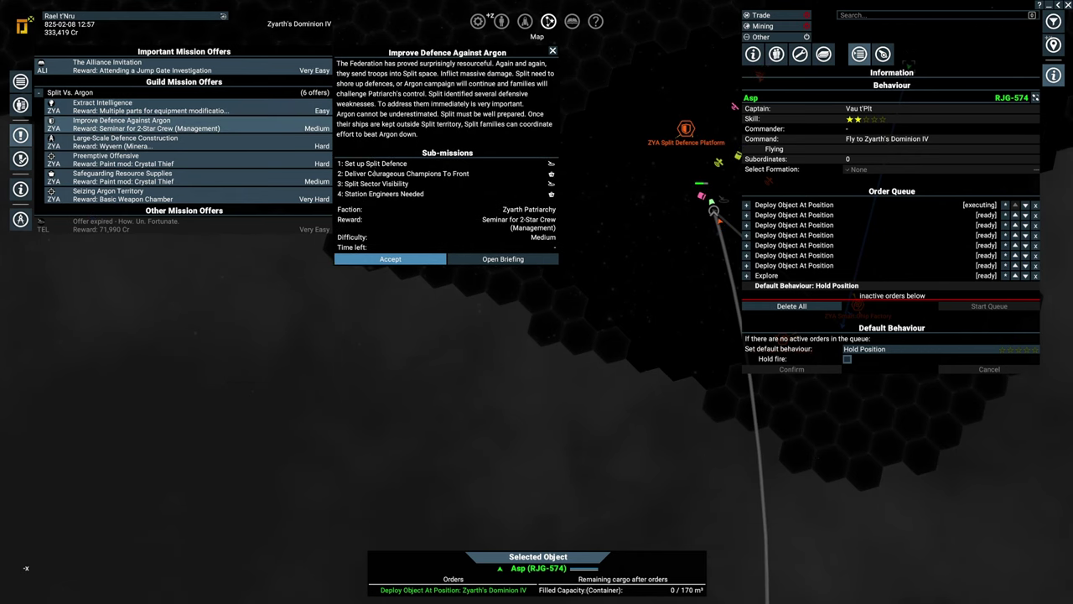
{"action": "left_click", "coordinate": [280, 145]}
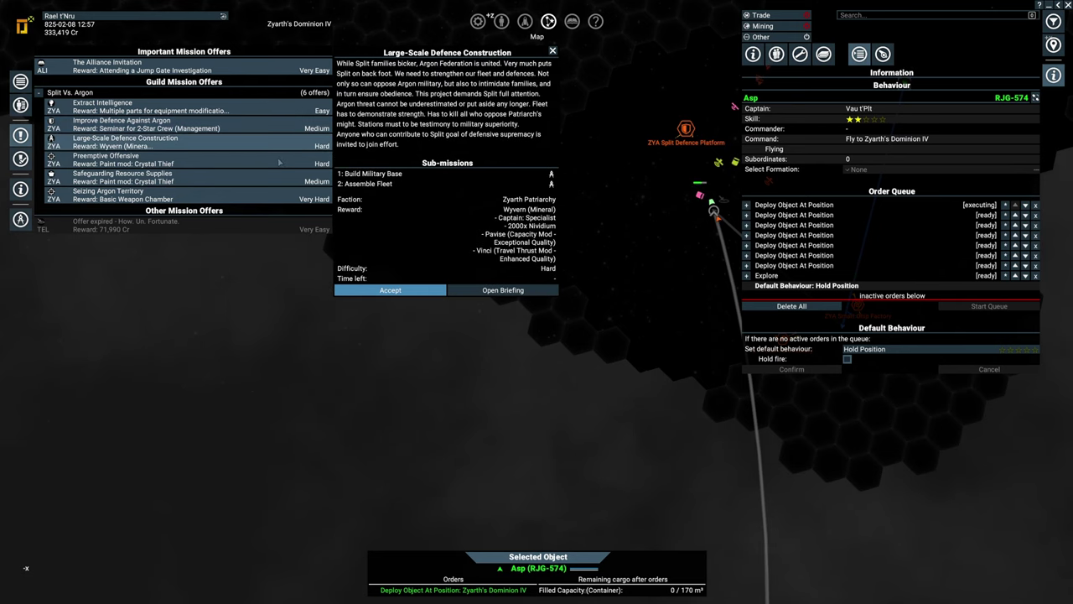
{"action": "left_click", "coordinate": [303, 165]}
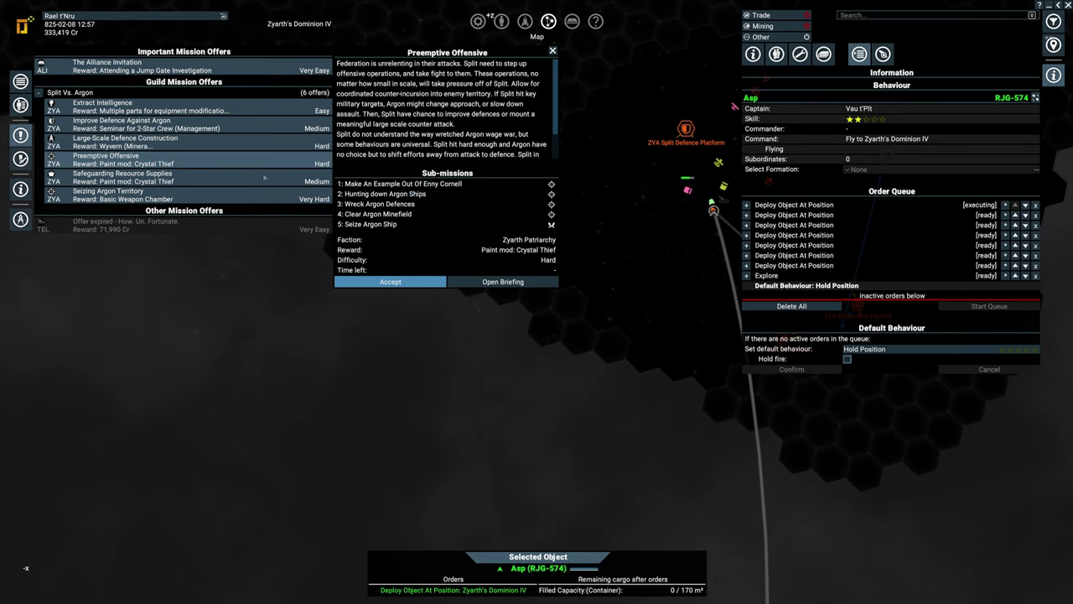
{"action": "left_click", "coordinate": [264, 178]}
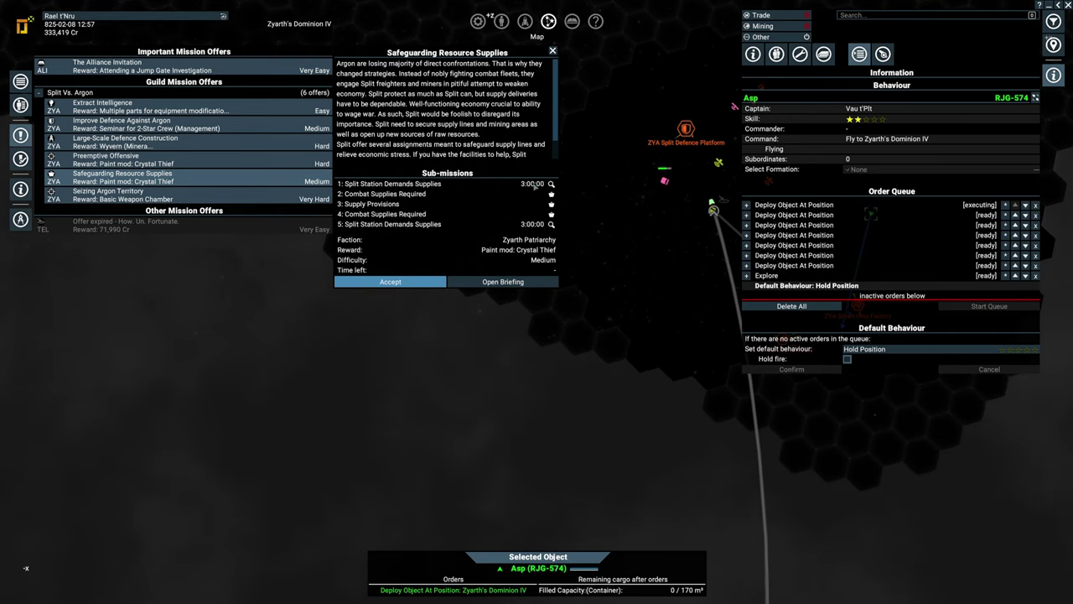
{"action": "left_click", "coordinate": [503, 281]}
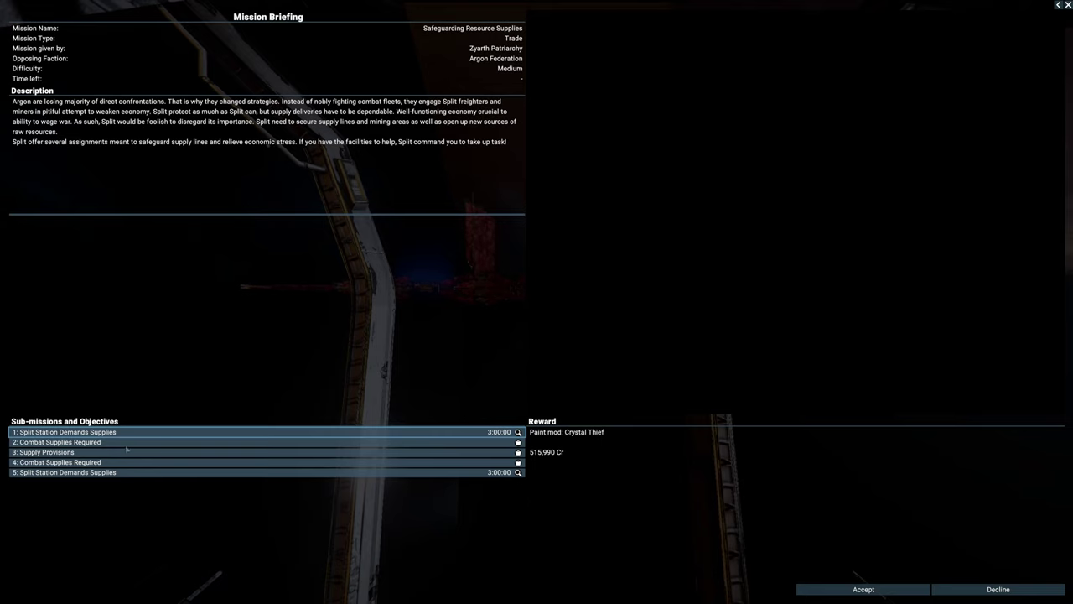
- Review the sub-mission rewards, close the briefing, and view the Seizing Argon Territory offer
{"action": "left_click", "coordinate": [95, 448]}
{"action": "left_click", "coordinate": [97, 453]}
{"action": "left_click", "coordinate": [108, 463]}
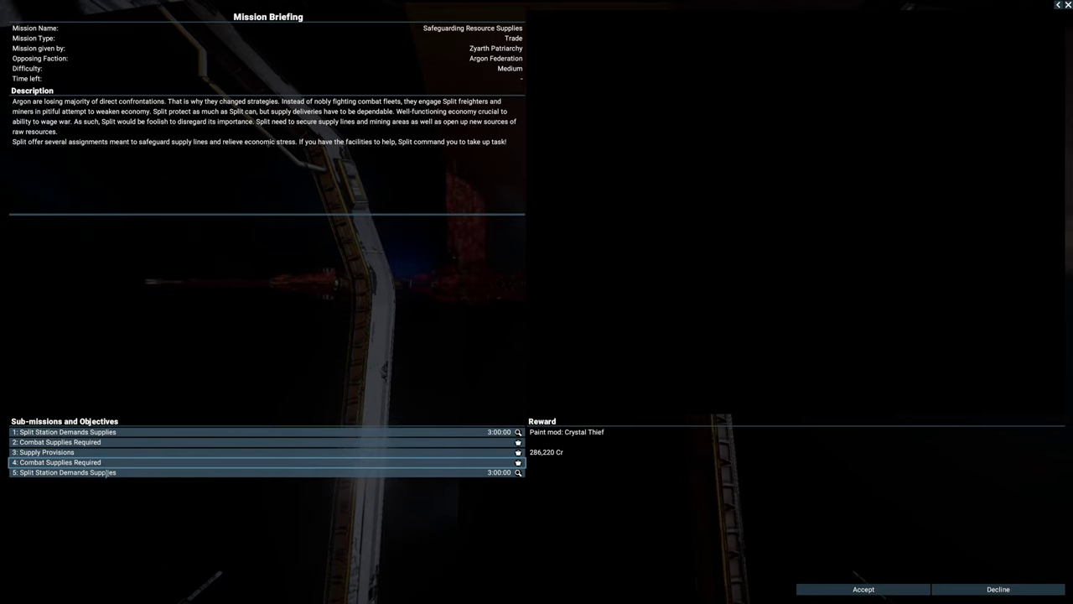
{"action": "left_click", "coordinate": [107, 473]}
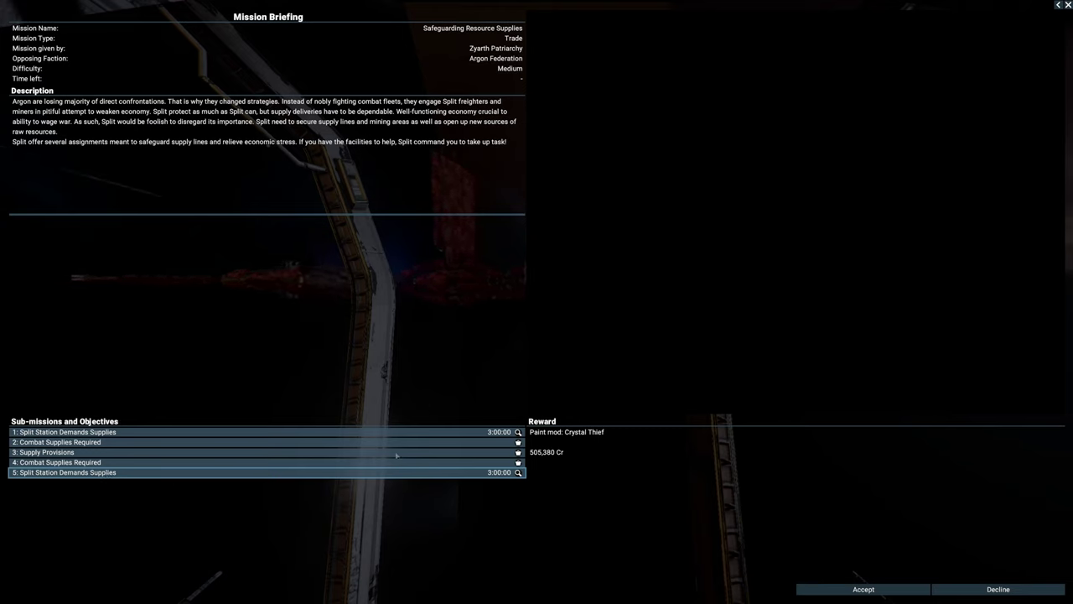
{"action": "key", "text": "Down"}
{"action": "key", "text": "Down"}
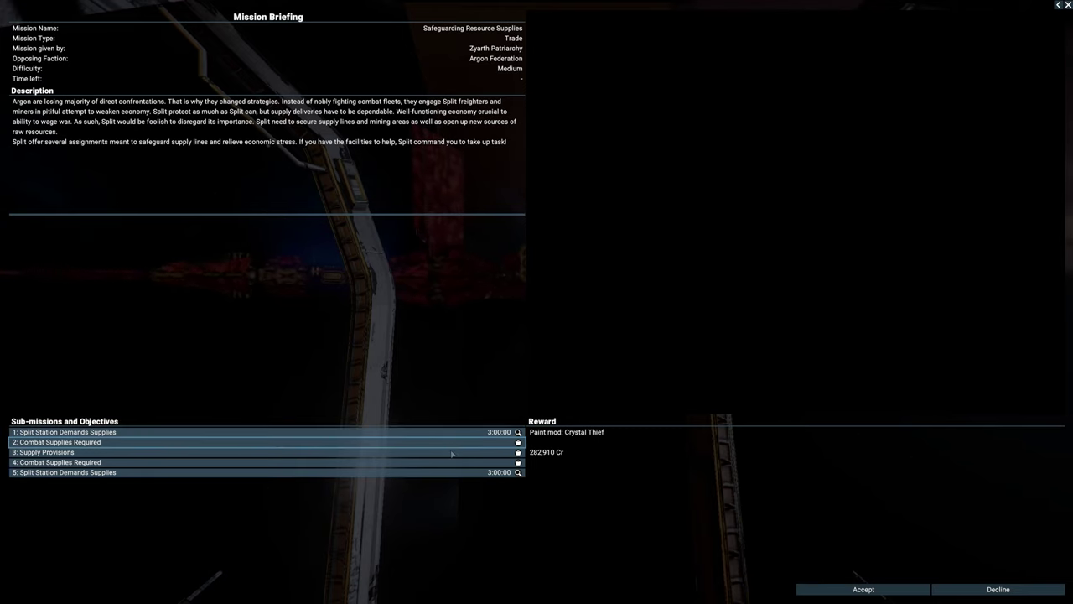
{"action": "key", "text": "Down"}
{"action": "key", "text": "Down"}
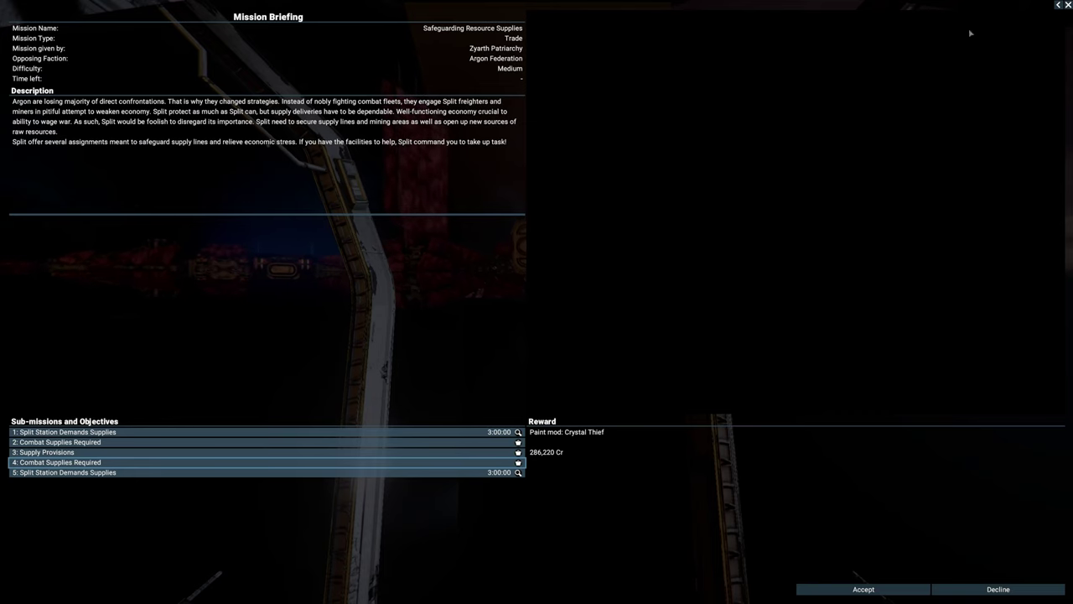
{"action": "key", "text": "Escape"}
{"action": "left_click", "coordinate": [172, 199]}
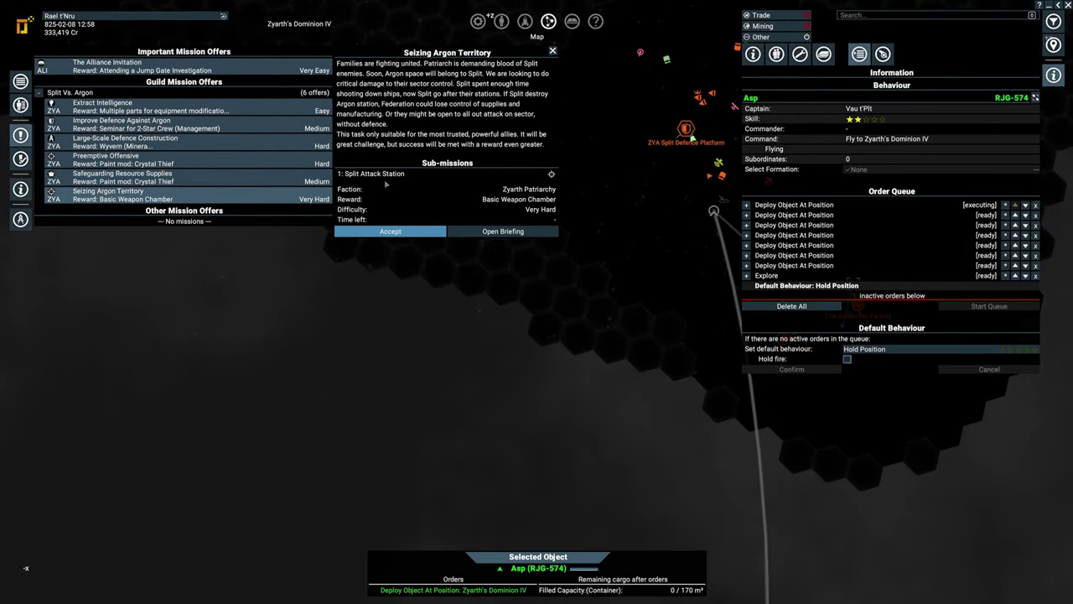
- Select and accept the Extract Intelligence guild mission
{"action": "left_click", "coordinate": [177, 107]}
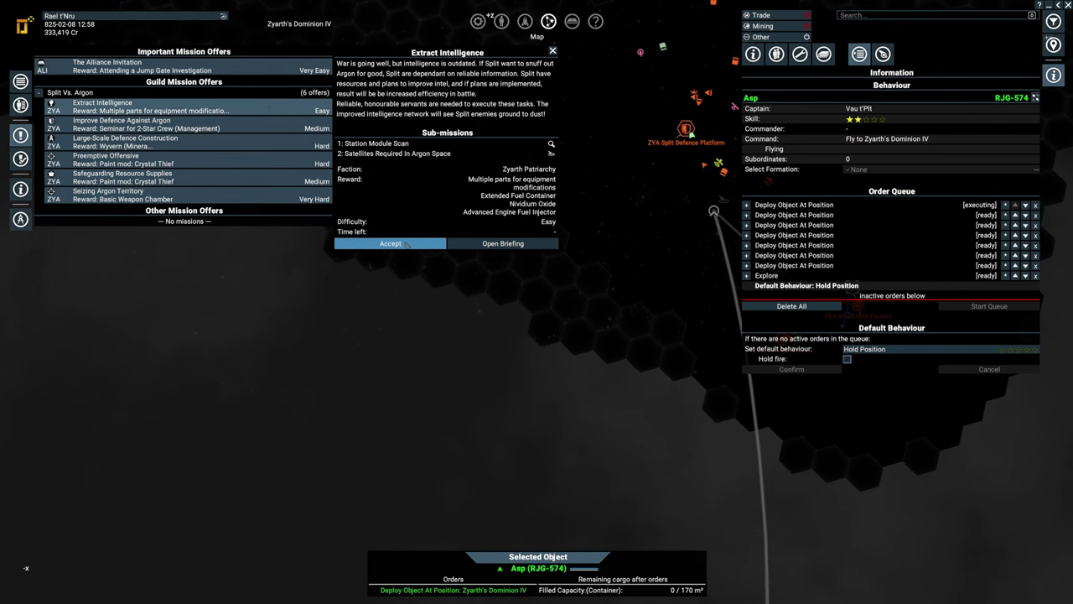
{"action": "left_click", "coordinate": [391, 243]}
{"action": "scroll", "coordinate": [570, 319], "scroll_direction": "down", "scroll_amount": 3}
{"action": "scroll", "coordinate": [569, 318], "scroll_direction": "down", "scroll_amount": 2}
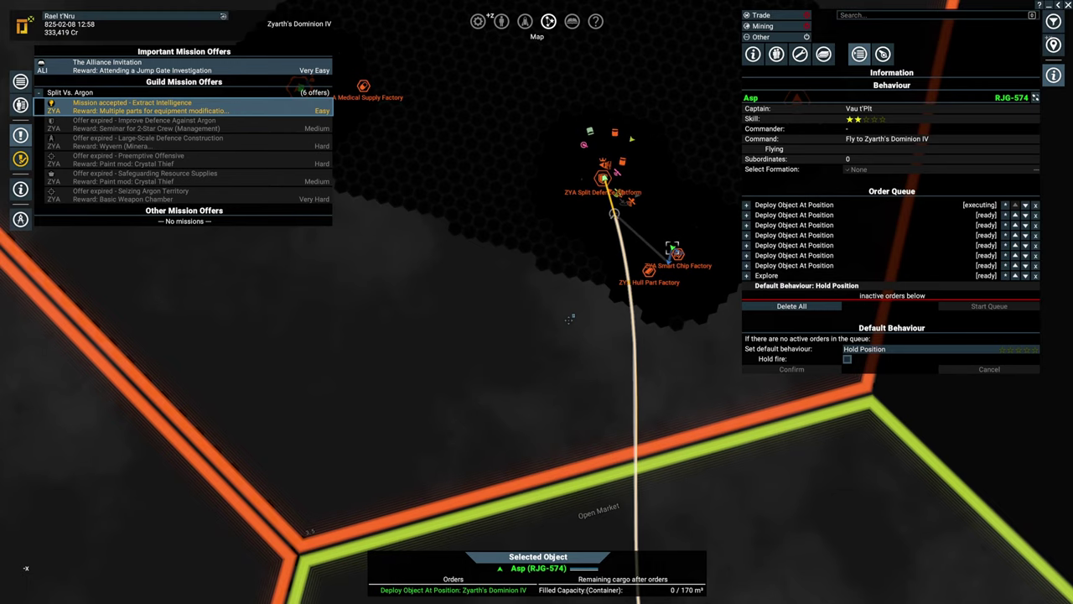
{"action": "scroll", "coordinate": [570, 327], "scroll_direction": "down", "scroll_amount": 5}
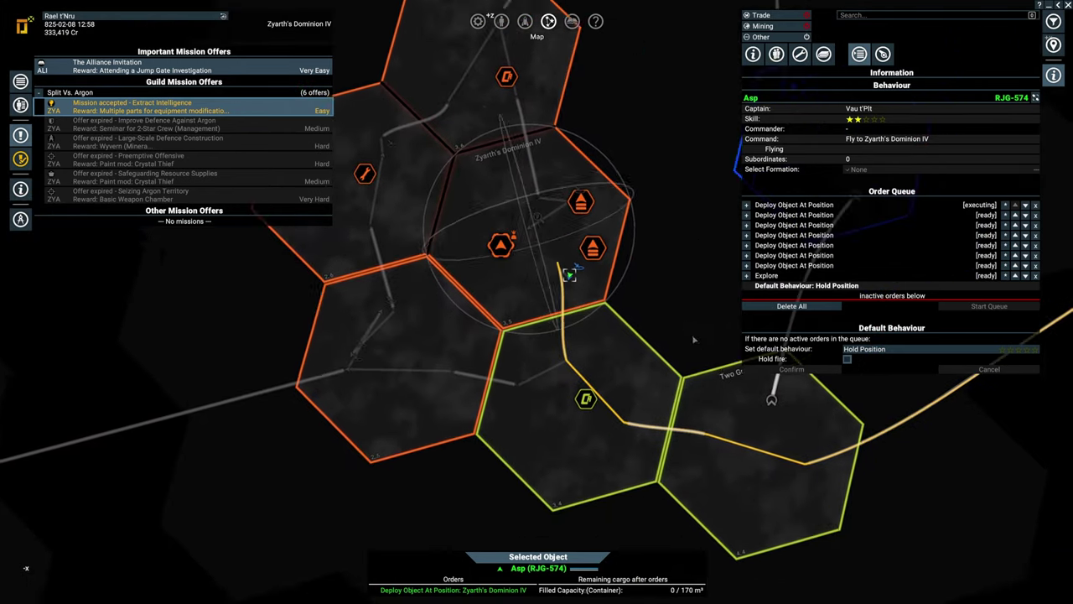
{"action": "scroll", "coordinate": [503, 277], "scroll_direction": "up", "scroll_amount": 5}
{"action": "scroll", "coordinate": [562, 503], "scroll_direction": "up", "scroll_amount": 3}
{"action": "scroll", "coordinate": [562, 503], "scroll_direction": "up", "scroll_amount": 3}
{"action": "scroll", "coordinate": [503, 377], "scroll_direction": "up", "scroll_amount": 4}
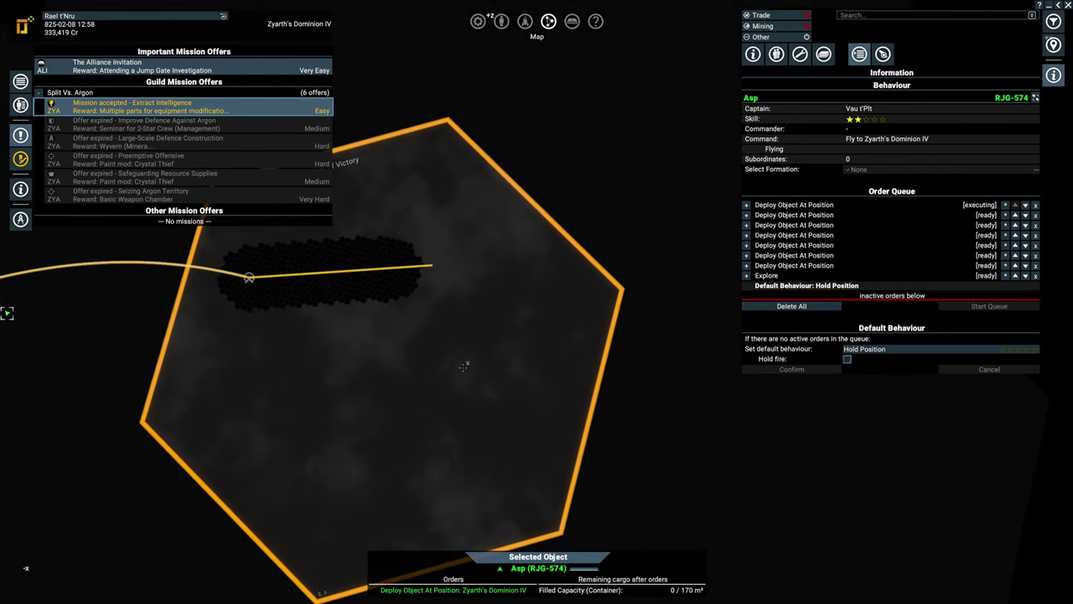
{"action": "scroll", "coordinate": [420, 335], "scroll_direction": "up", "scroll_amount": 3}
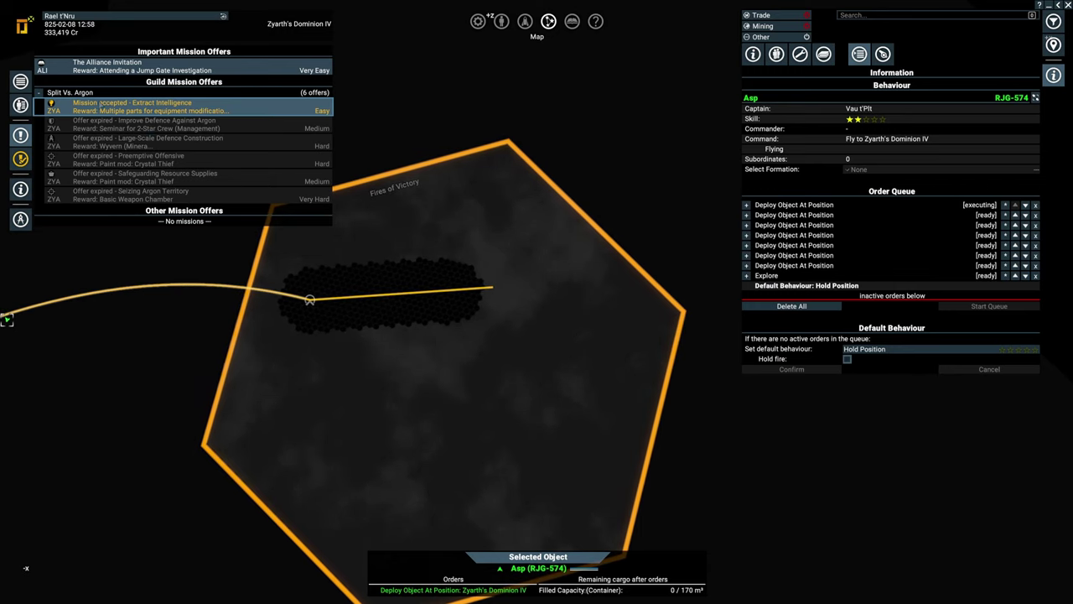
- Make Station Module Scan the guided mission and exit the map into travel mode
{"action": "left_click", "coordinate": [20, 158]}
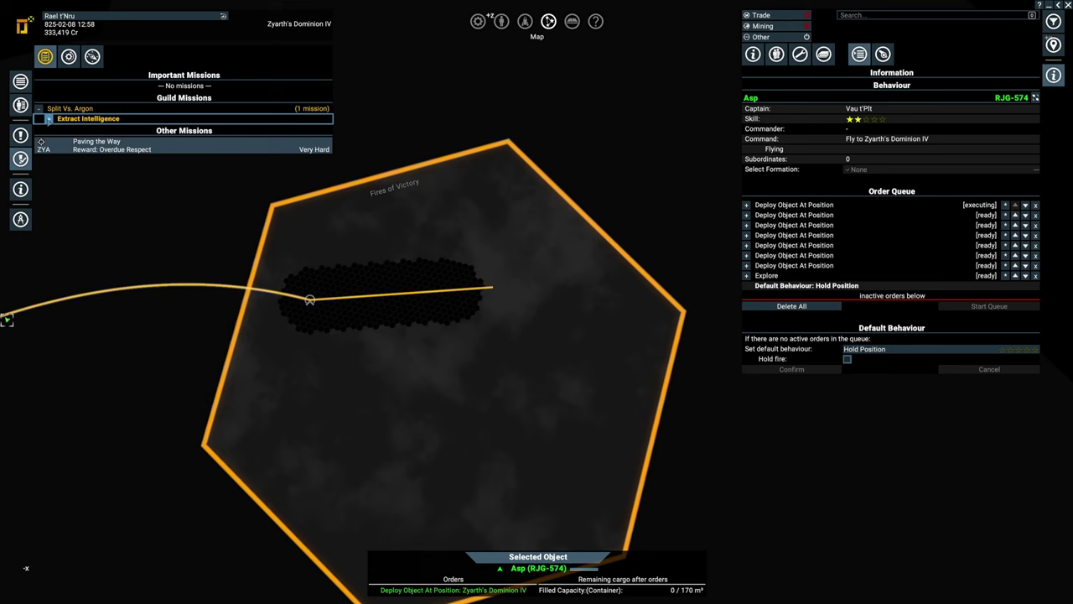
{"action": "left_click", "coordinate": [88, 118]}
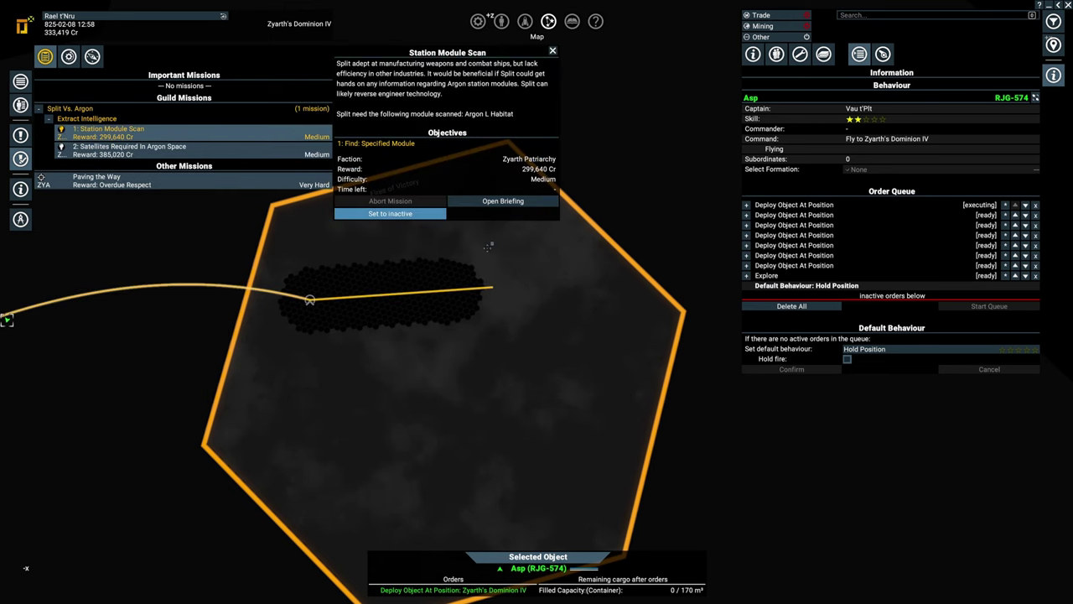
{"action": "scroll", "coordinate": [522, 299], "scroll_direction": "up", "scroll_amount": 3}
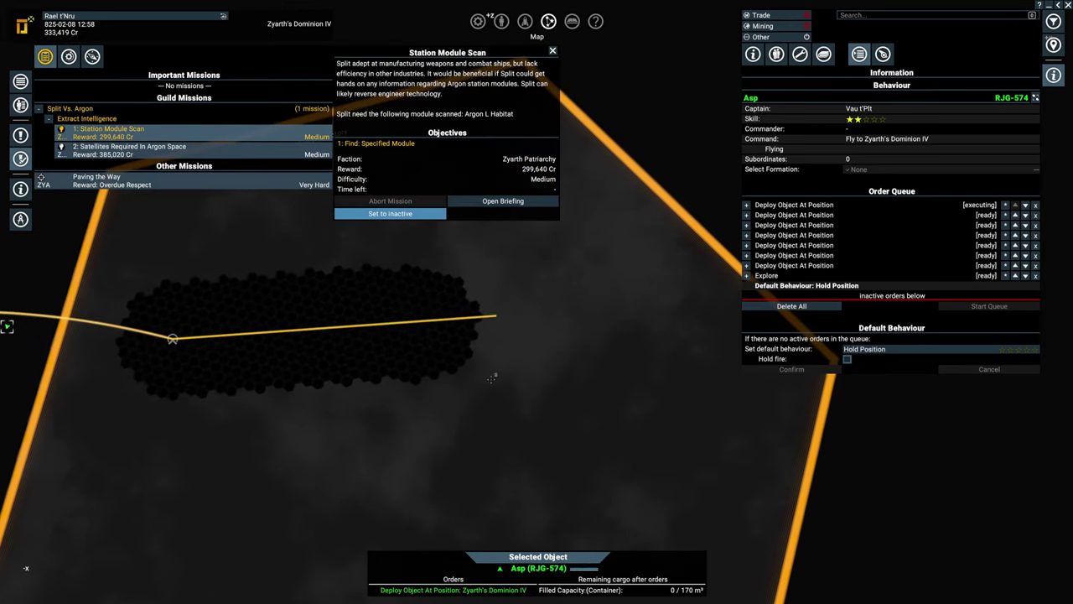
{"action": "scroll", "coordinate": [487, 379], "scroll_direction": "up", "scroll_amount": 4}
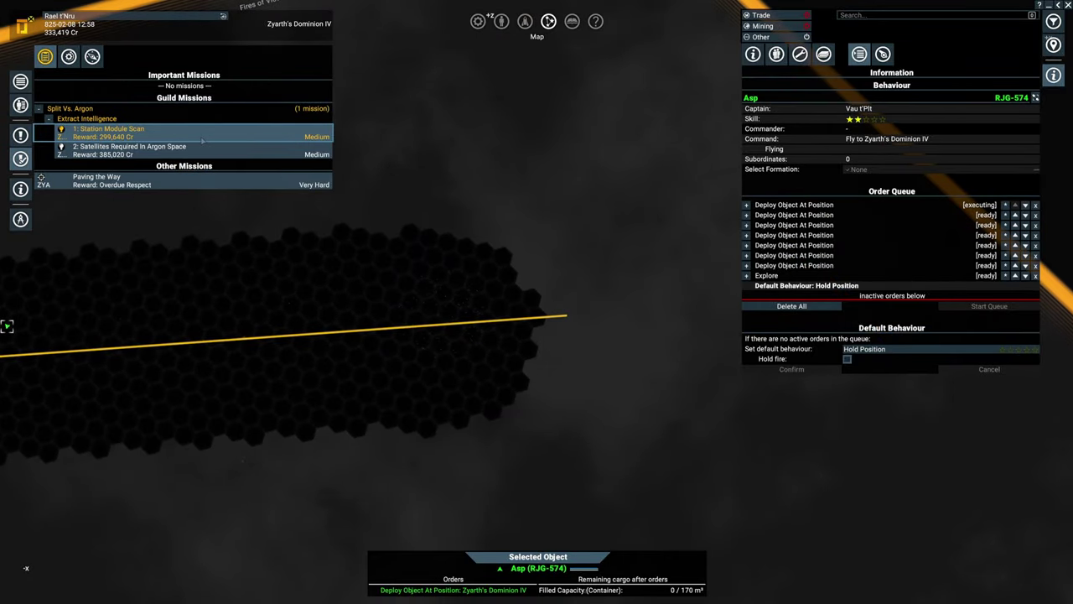
{"action": "left_click", "coordinate": [183, 149]}
{"action": "left_click", "coordinate": [220, 133]}
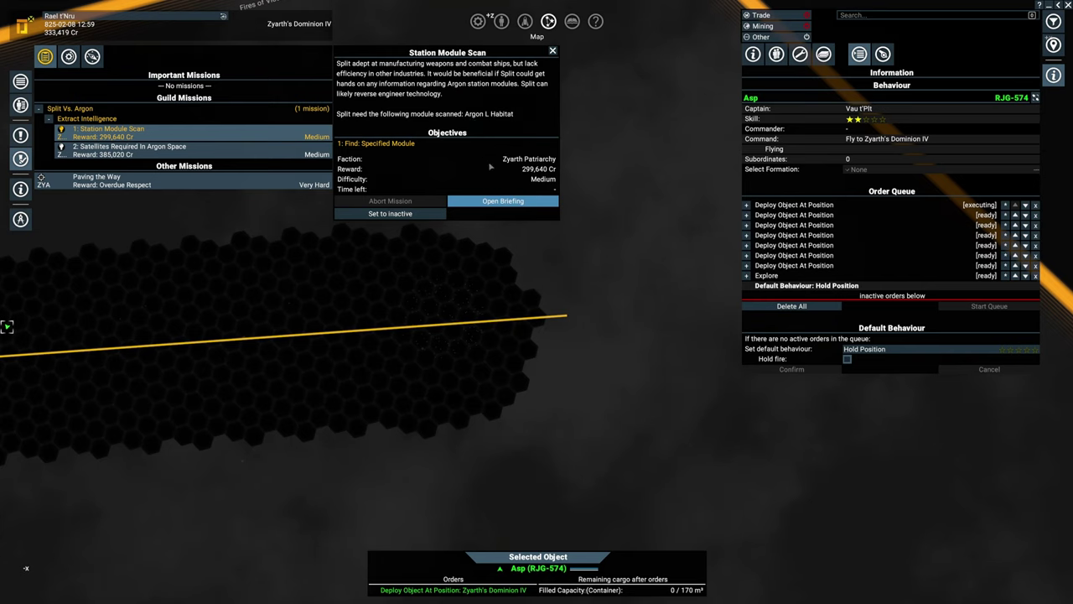
{"action": "left_click", "coordinate": [509, 253]}
{"action": "key", "text": "m"}
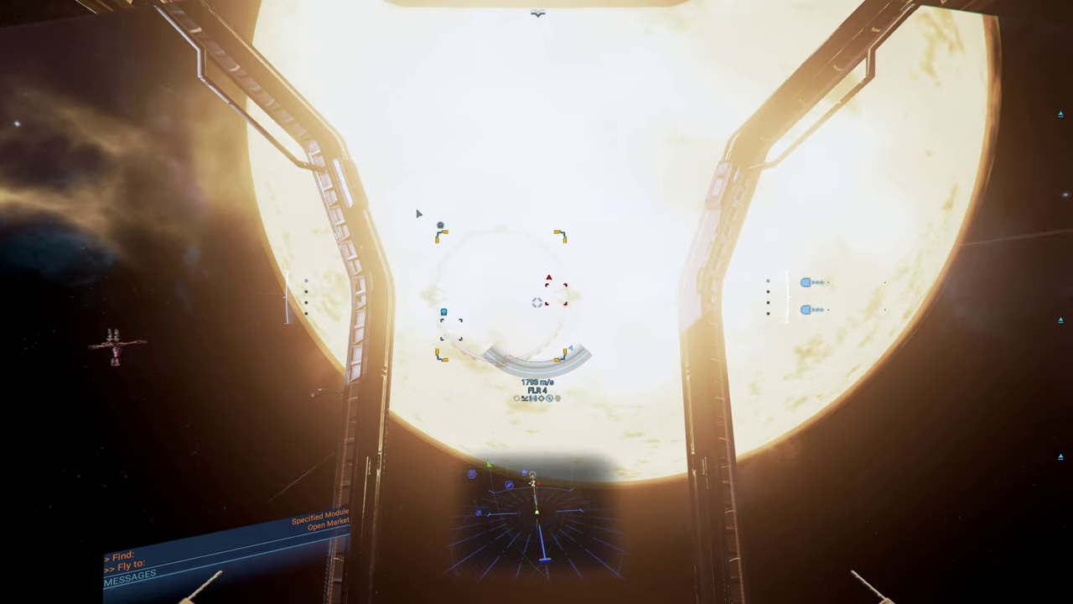
- Select ARG Medical Supply Factory, view the satellites mission's target sector, and resume autopilot
{"action": "key", "text": "m"}
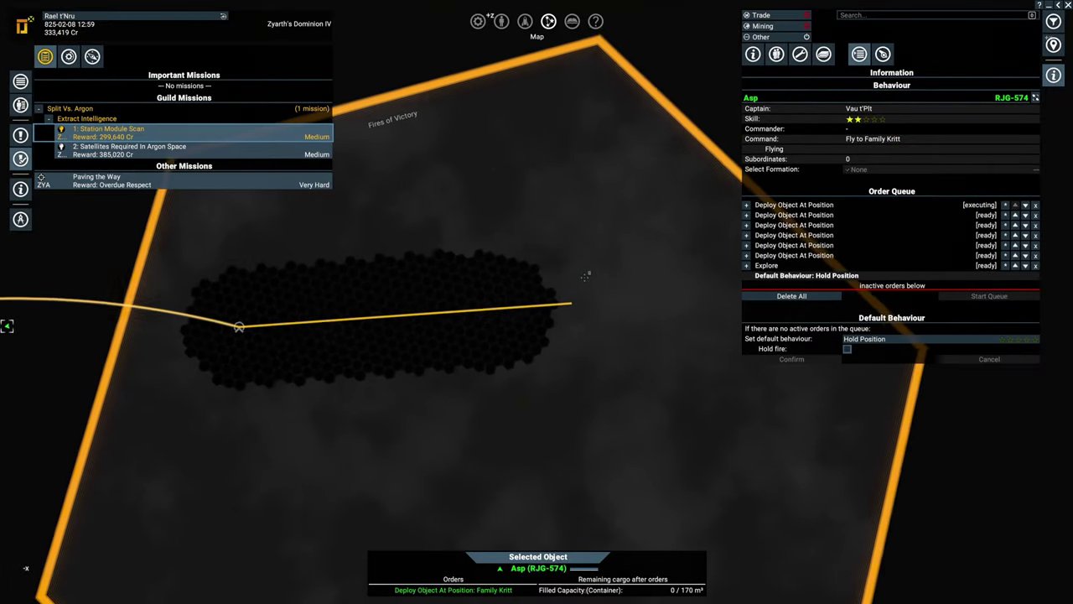
{"action": "scroll", "coordinate": [537, 302], "scroll_direction": "down", "scroll_amount": 5}
{"action": "scroll", "coordinate": [537, 301], "scroll_direction": "down", "scroll_amount": 5}
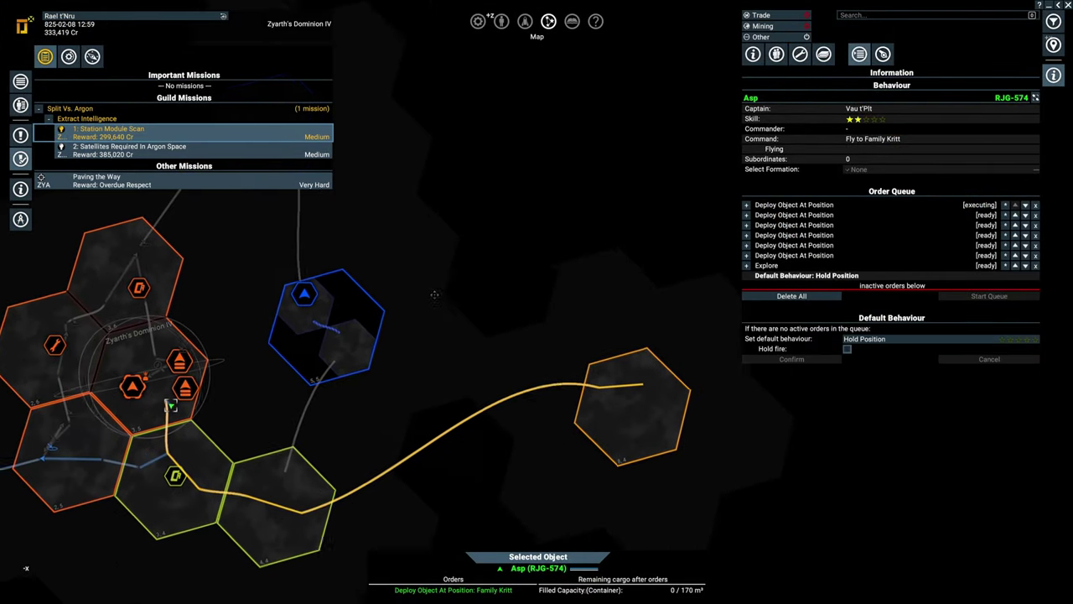
{"action": "scroll", "coordinate": [470, 277], "scroll_direction": "up", "scroll_amount": 8}
{"action": "scroll", "coordinate": [503, 251], "scroll_direction": "up", "scroll_amount": 8}
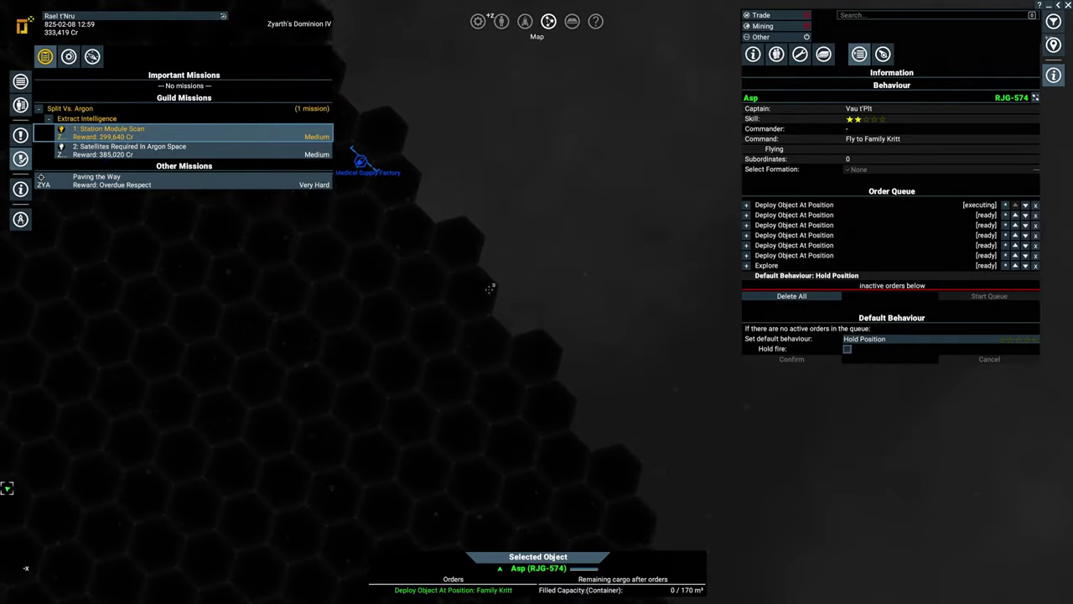
{"action": "scroll", "coordinate": [486, 218], "scroll_direction": "up", "scroll_amount": 4}
{"action": "left_click", "coordinate": [476, 188]}
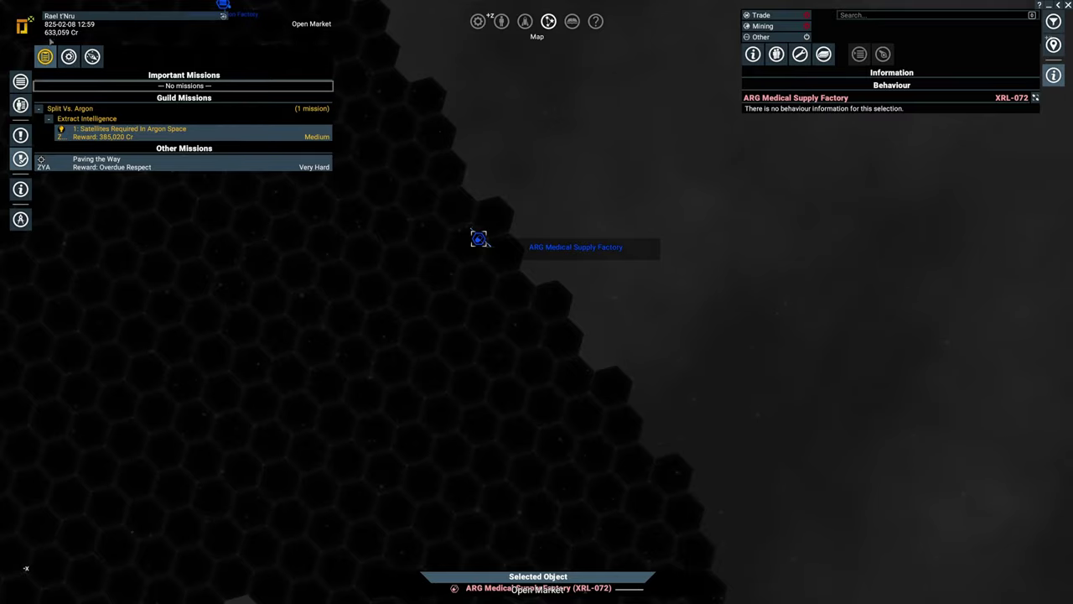
{"action": "left_click", "coordinate": [110, 132]}
{"action": "scroll", "coordinate": [495, 425], "scroll_direction": "down", "scroll_amount": 5}
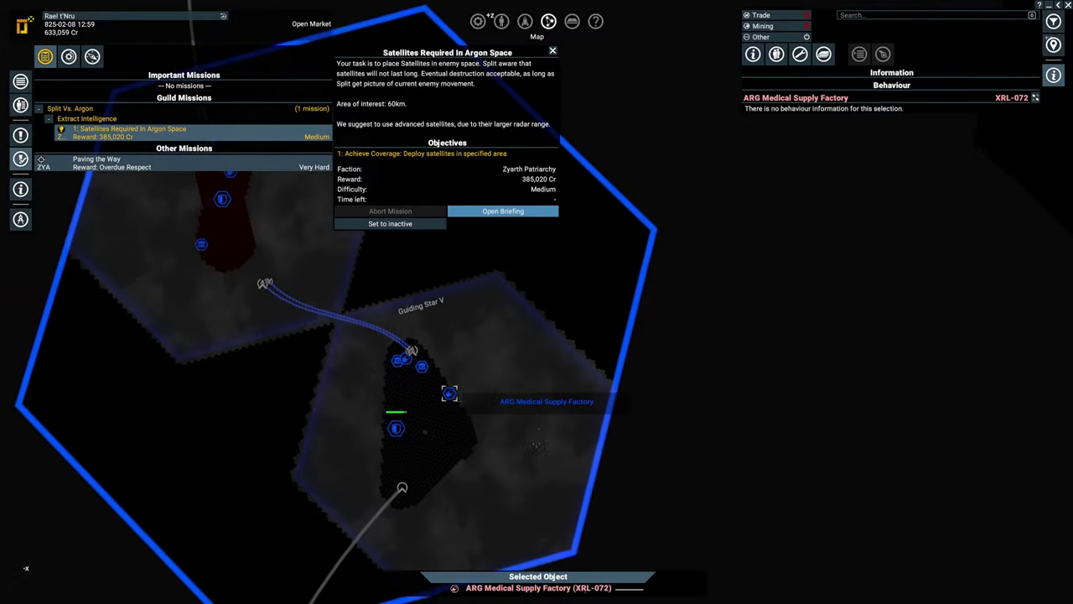
{"action": "scroll", "coordinate": [496, 425], "scroll_direction": "down", "scroll_amount": 5}
{"action": "scroll", "coordinate": [495, 426], "scroll_direction": "down", "scroll_amount": 3}
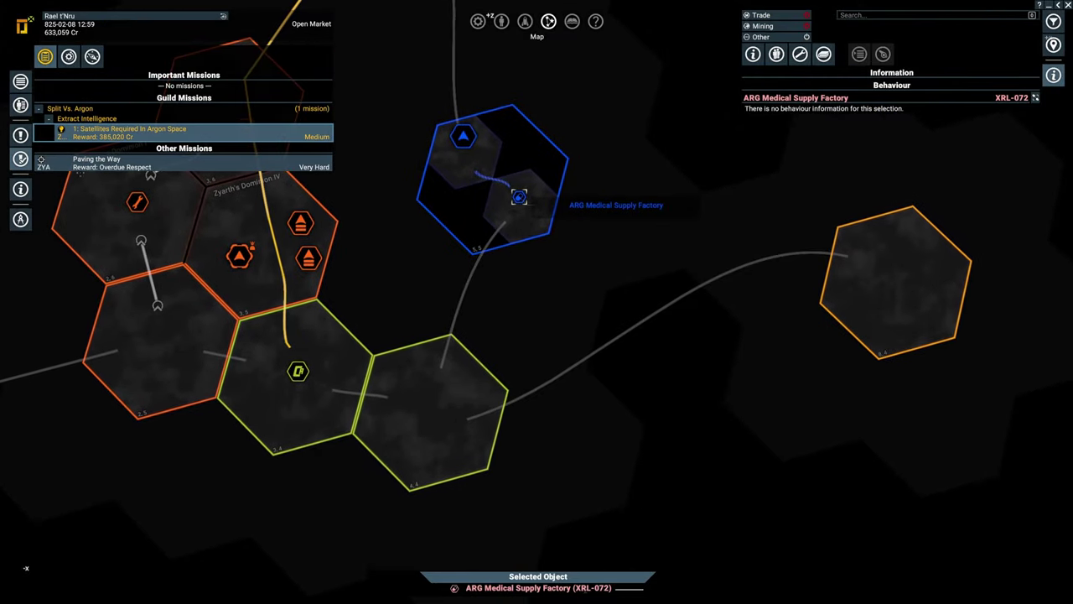
{"action": "left_click_drag", "start_coordinate": [503, 209], "coordinate": [683, 469]}
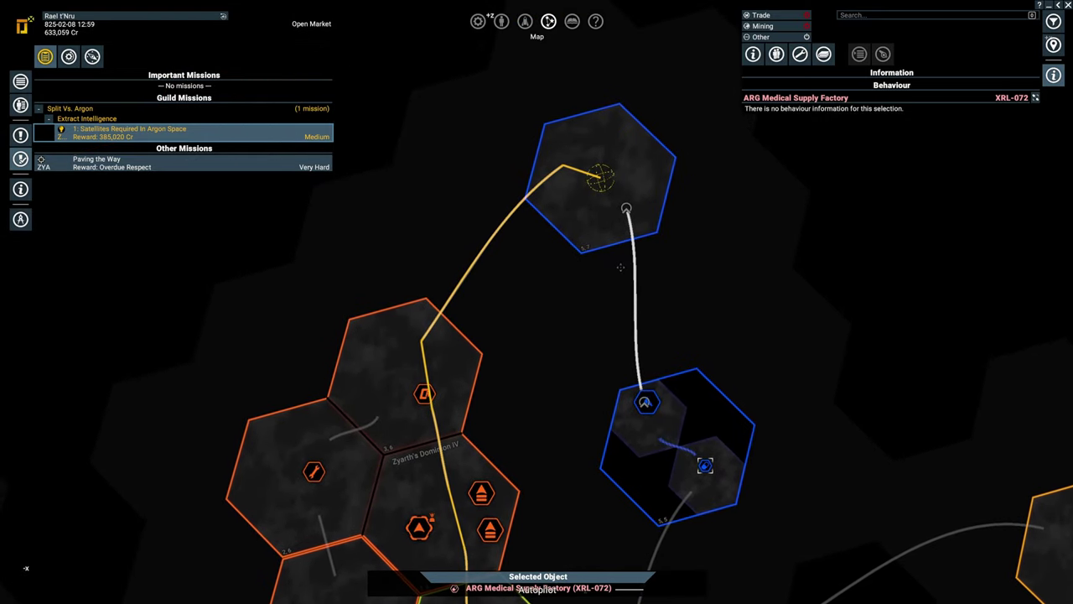
{"action": "key", "text": "Escape"}
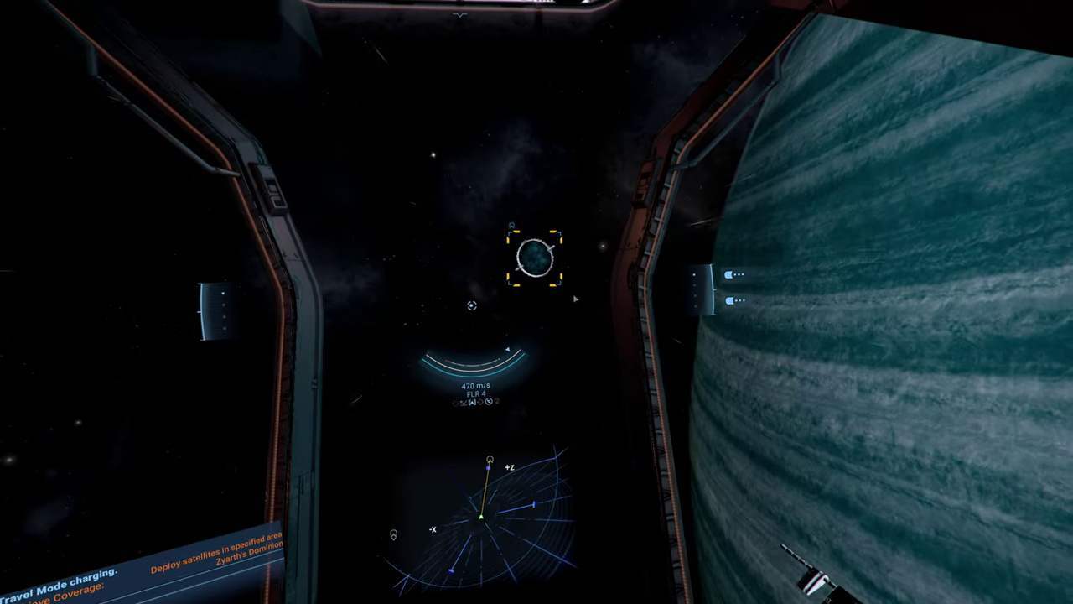
- Reopen the map and bring up the actions for ZYA Split Wharf
{"action": "key", "text": "m"}
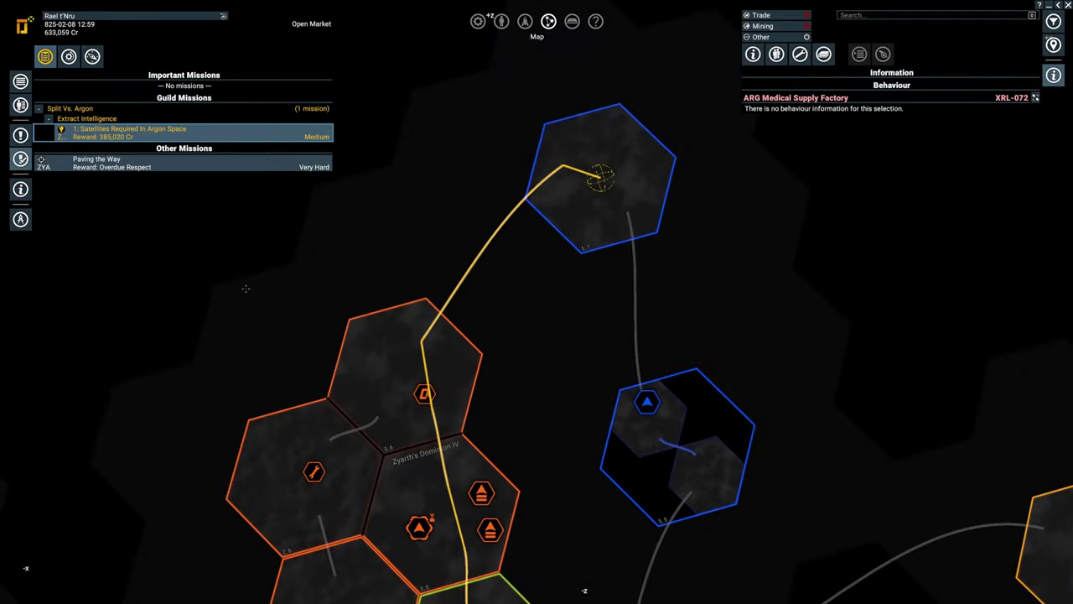
{"action": "scroll", "coordinate": [423, 242], "scroll_direction": "up", "scroll_amount": 3}
{"action": "scroll", "coordinate": [504, 319], "scroll_direction": "up", "scroll_amount": 5}
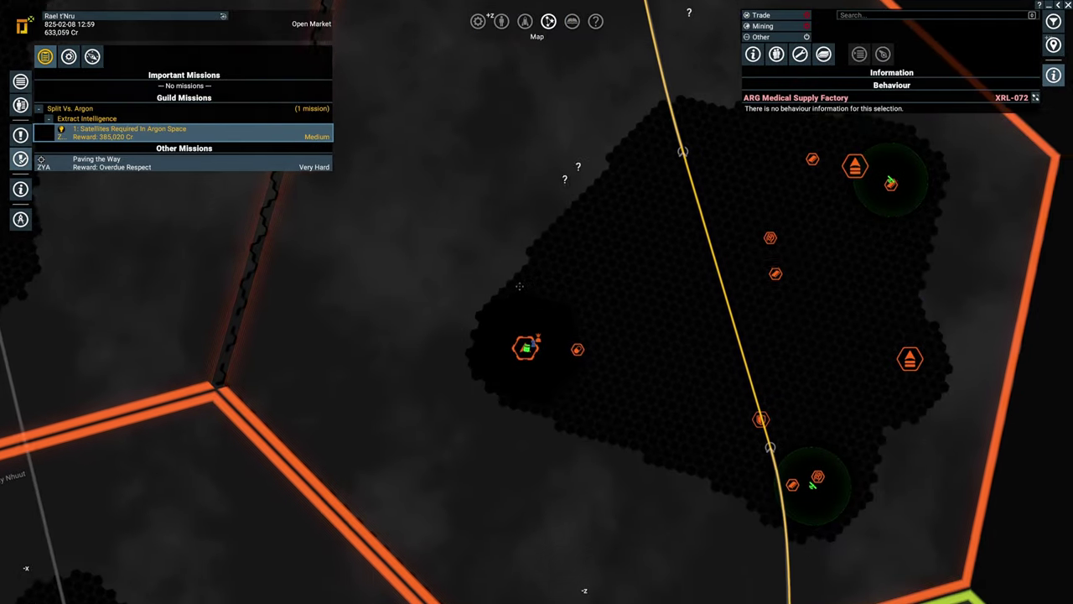
{"action": "left_click_drag", "start_coordinate": [587, 371], "coordinate": [1048, 358]}
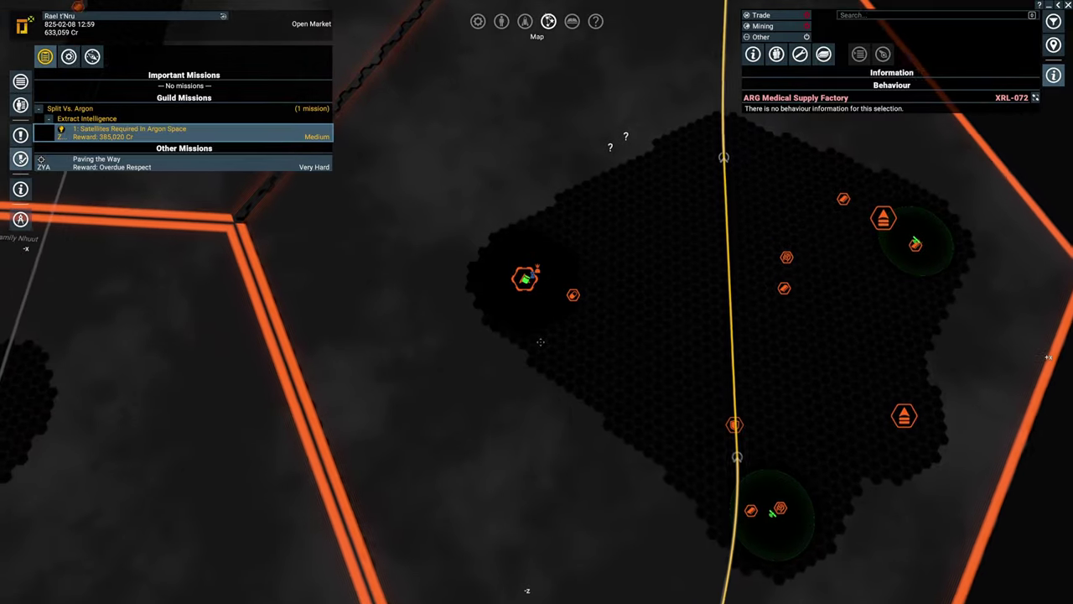
{"action": "right_click", "coordinate": [526, 278]}
{"action": "scroll", "coordinate": [526, 278], "scroll_direction": "up", "scroll_amount": 3}
- Set the Boa's default behaviour to Repeat Orders from the owned-ships list
{"action": "left_click", "coordinate": [540, 223]}
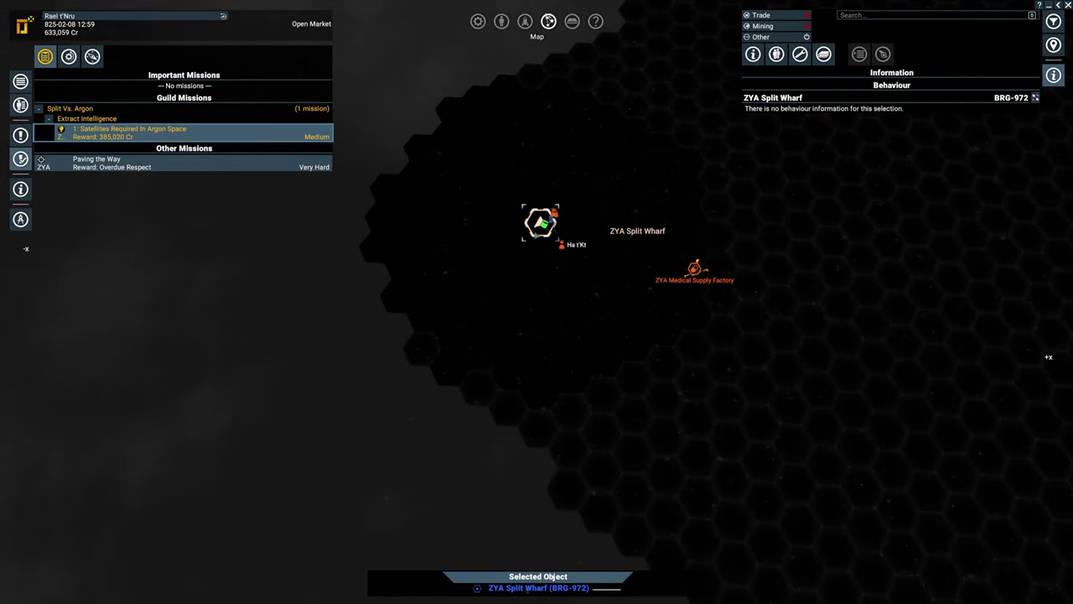
{"action": "double_click", "coordinate": [540, 223]}
{"action": "scroll", "coordinate": [541, 252], "scroll_direction": "down", "scroll_amount": 3}
{"action": "left_click", "coordinate": [20, 104]}
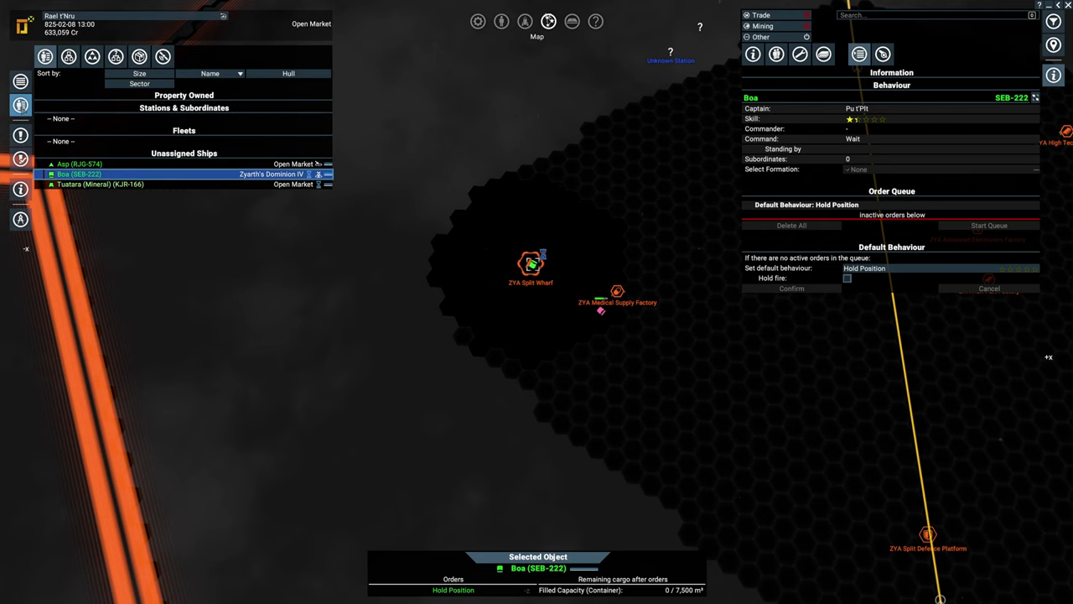
{"action": "scroll", "coordinate": [537, 302], "scroll_direction": "down", "scroll_amount": 5}
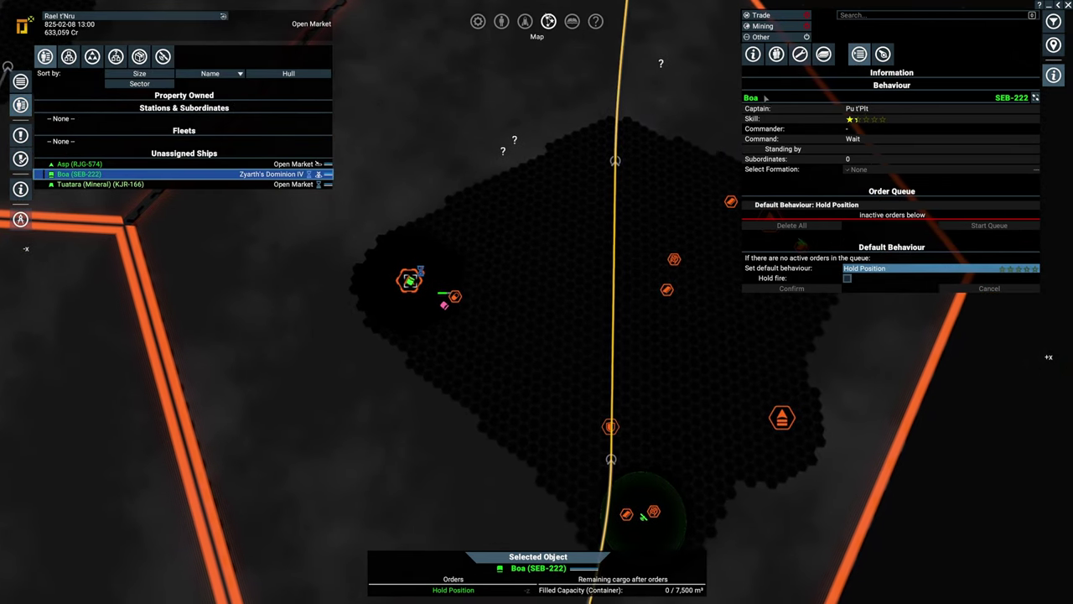
{"action": "left_click", "coordinate": [940, 268]}
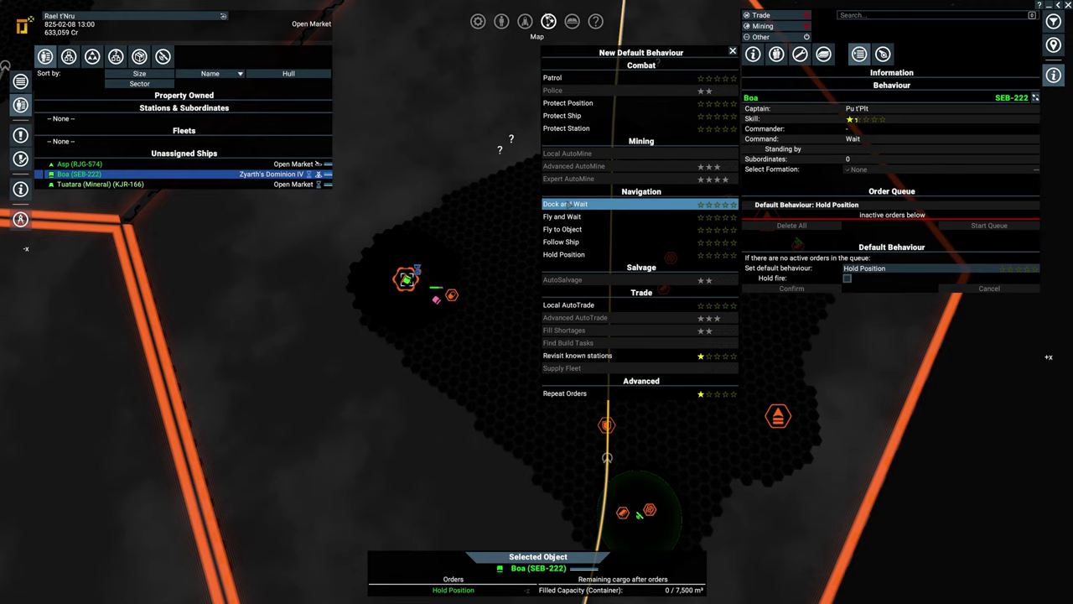
{"action": "left_click", "coordinate": [564, 394]}
{"action": "scroll", "coordinate": [537, 335], "scroll_direction": "down", "scroll_amount": 5}
- Show Silicon Wafers and Refined Metals trade offers around the Family Zhin sectors
{"action": "left_click_drag", "start_coordinate": [568, 367], "coordinate": [335, 360]}
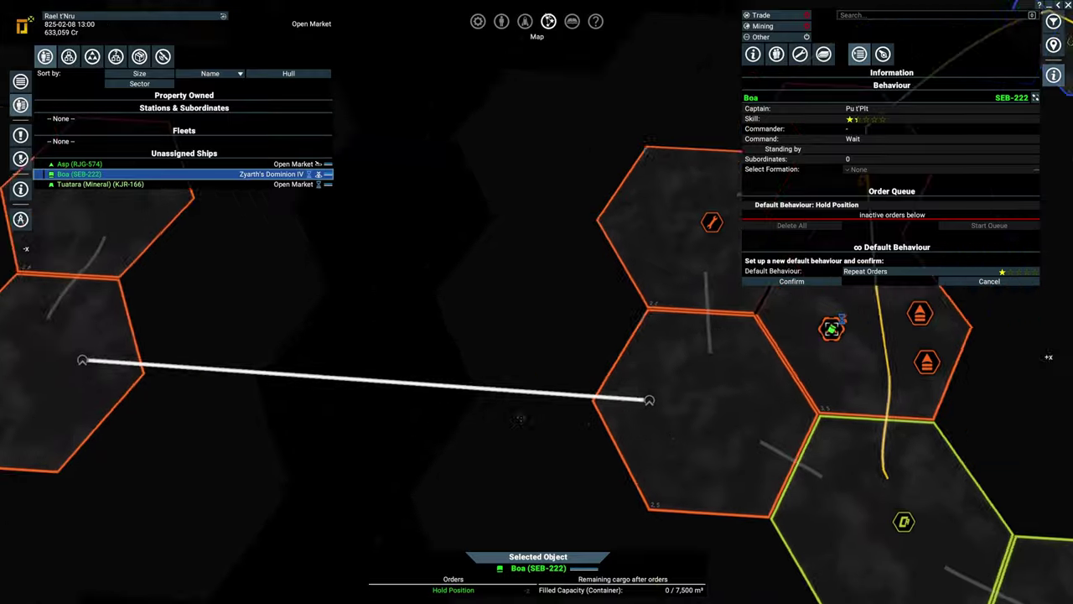
{"action": "scroll", "coordinate": [586, 336], "scroll_direction": "up", "scroll_amount": 5}
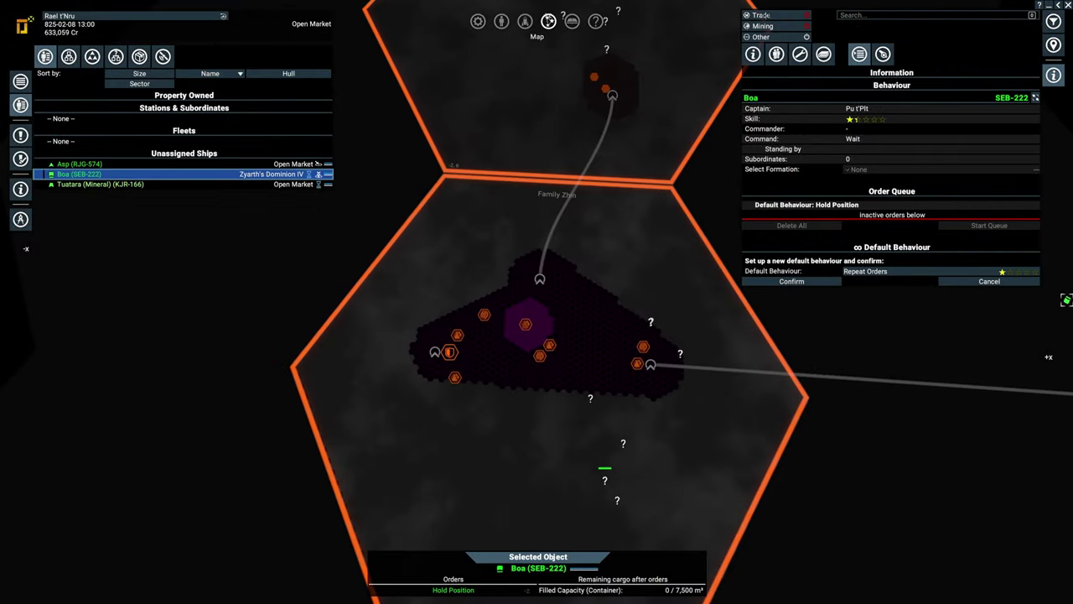
{"action": "left_click", "coordinate": [761, 15]}
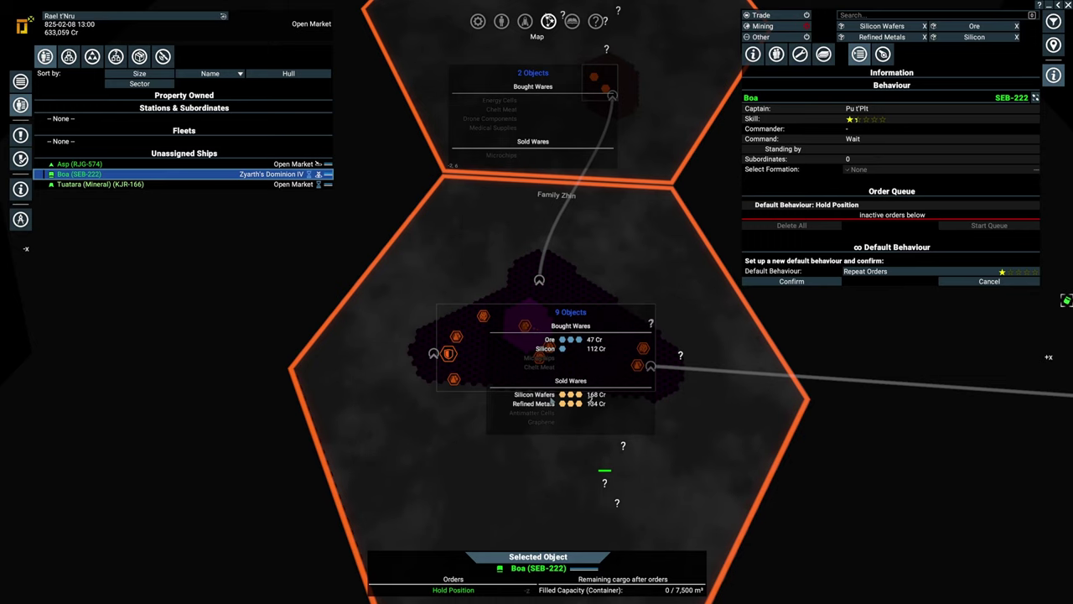
{"action": "left_click_drag", "start_coordinate": [625, 276], "coordinate": [617, 243]}
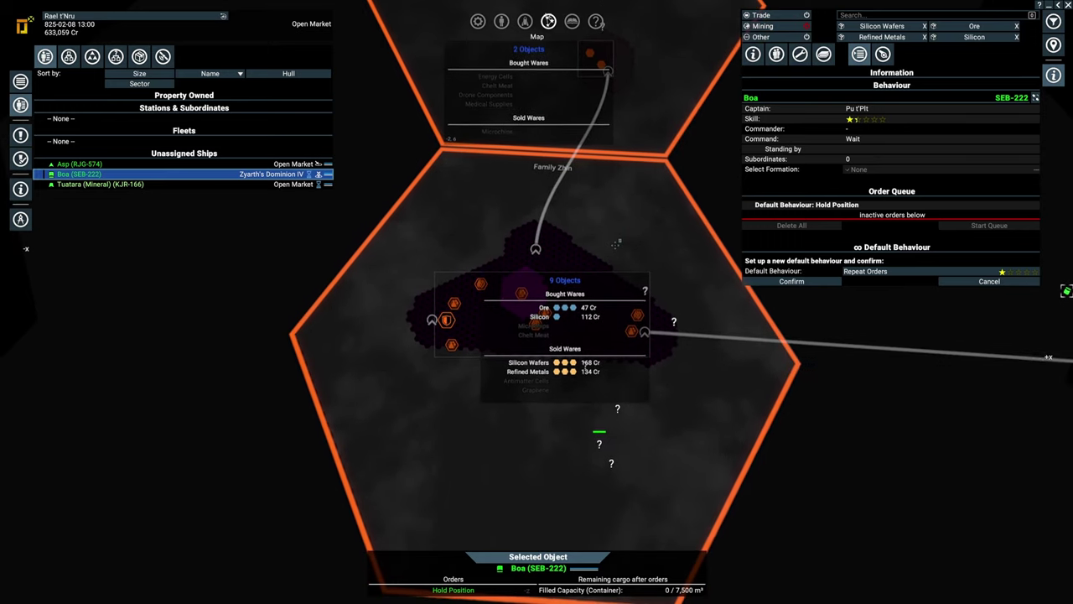
{"action": "scroll", "coordinate": [619, 243], "scroll_direction": "up", "scroll_amount": 3}
{"action": "scroll", "coordinate": [621, 209], "scroll_direction": "up", "scroll_amount": 2}
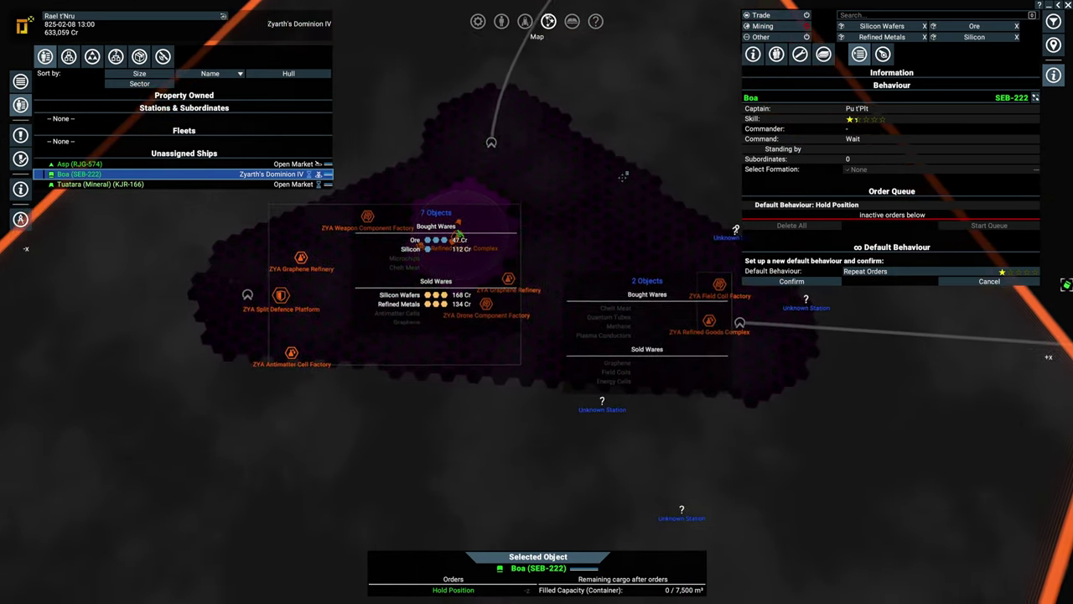
{"action": "right_click", "coordinate": [575, 223]}
{"action": "left_click", "coordinate": [637, 310]}
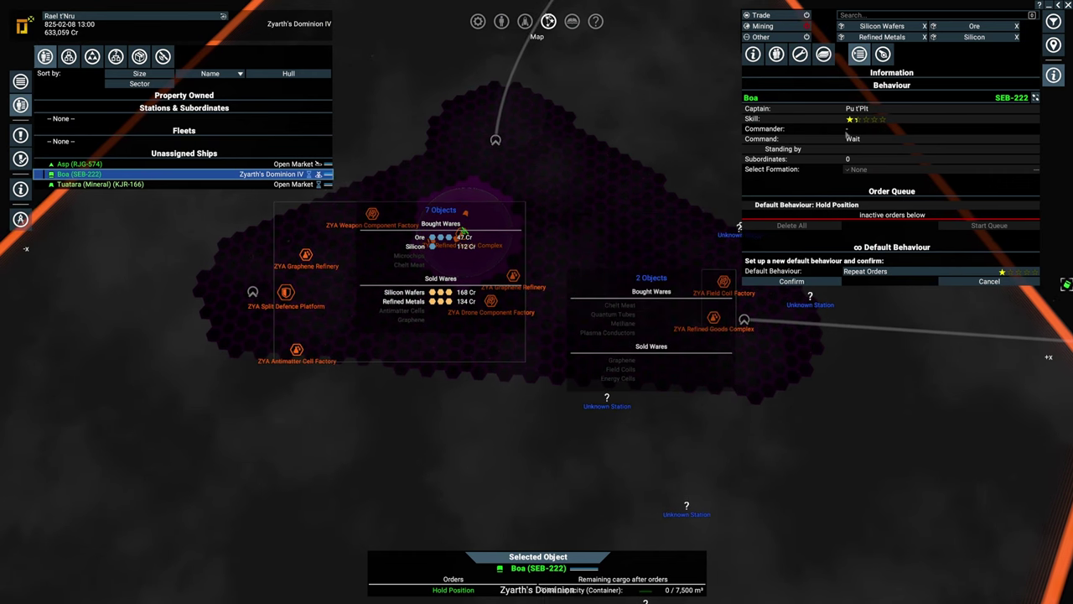
{"action": "left_click", "coordinate": [791, 281]}
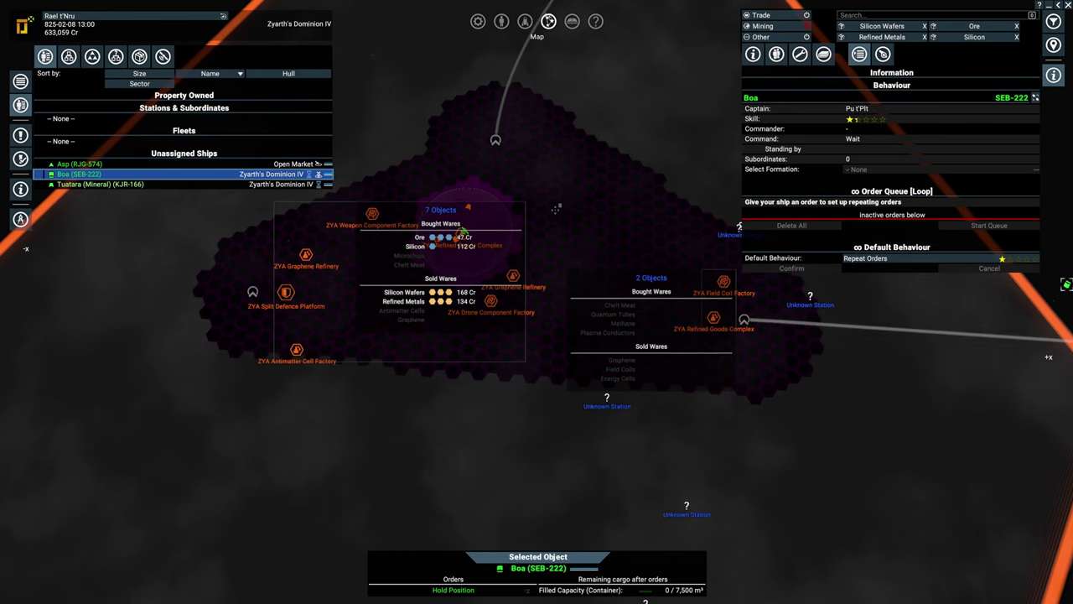
{"action": "right_click", "coordinate": [556, 235]}
{"action": "left_click", "coordinate": [629, 339]}
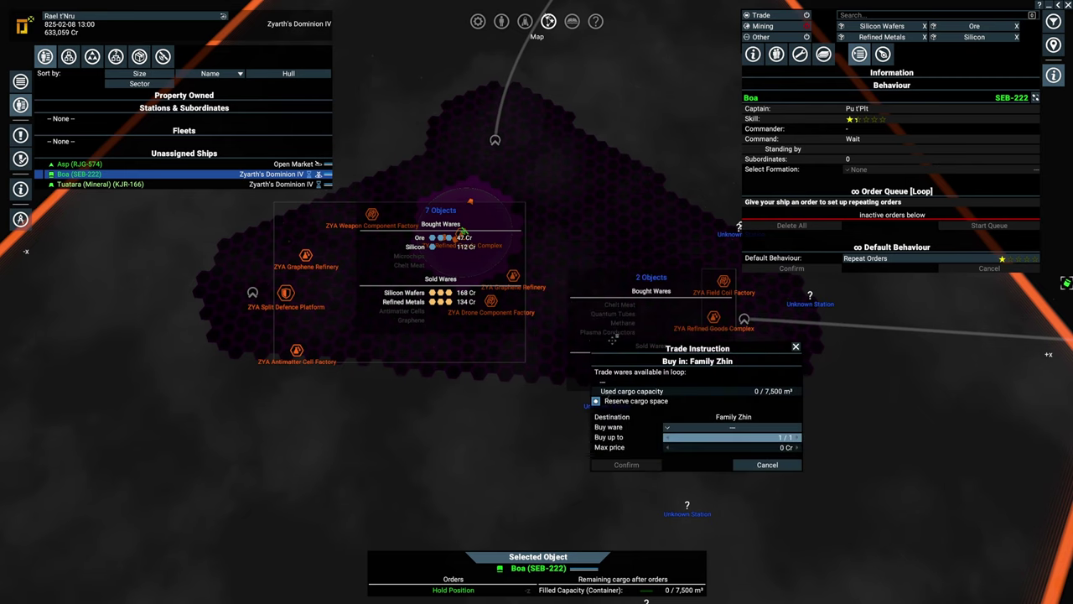
{"action": "left_click", "coordinate": [732, 428]}
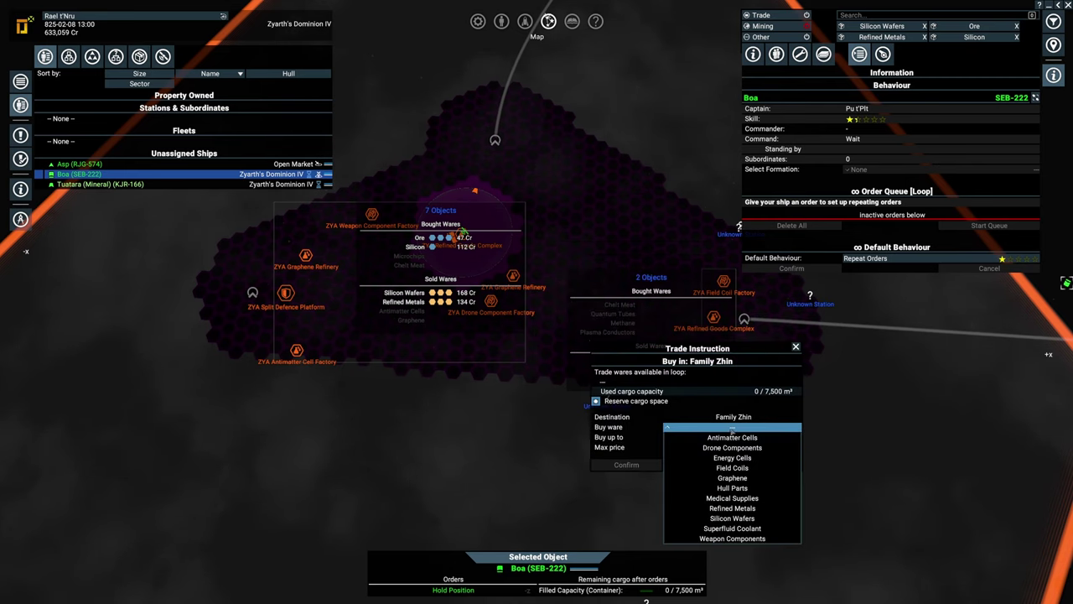
{"action": "left_click", "coordinate": [732, 518]}
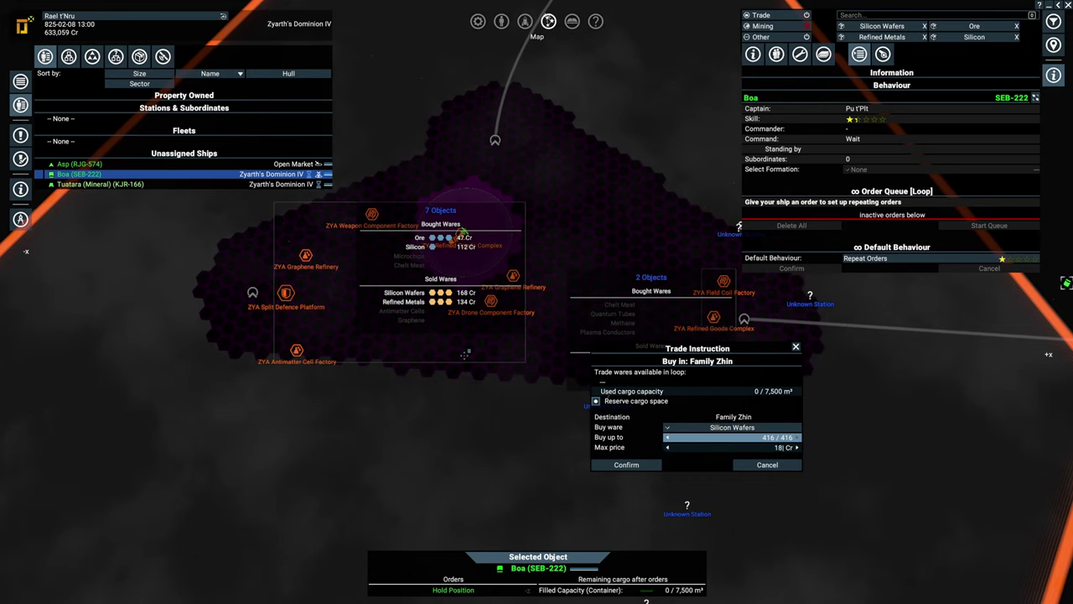
{"action": "left_click", "coordinate": [627, 464]}
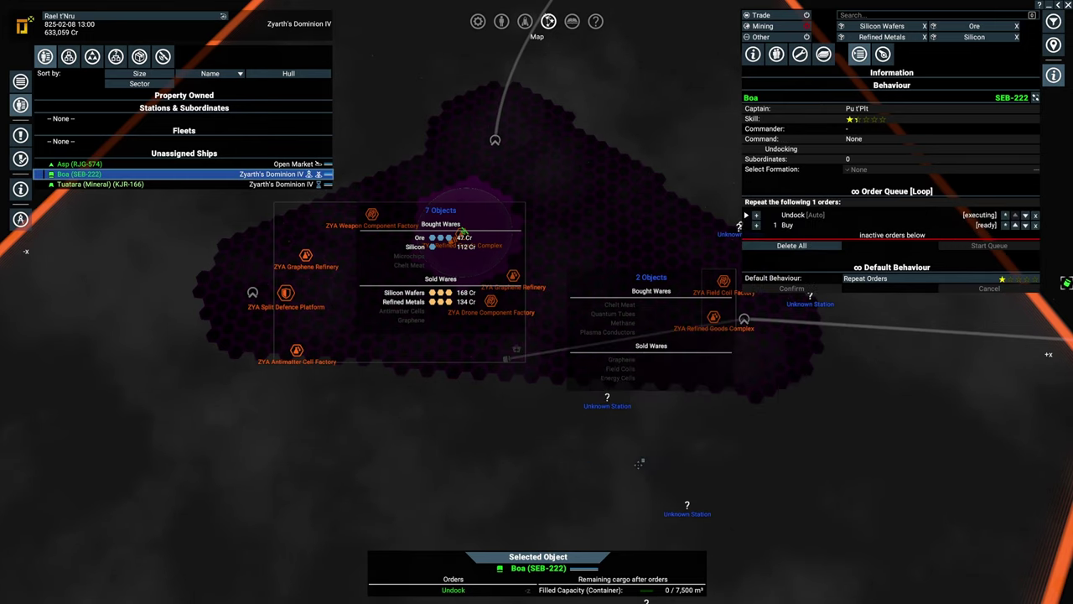
{"action": "scroll", "coordinate": [495, 294], "scroll_direction": "down", "scroll_amount": 5}
{"action": "scroll", "coordinate": [495, 294], "scroll_direction": "down", "scroll_amount": 4}
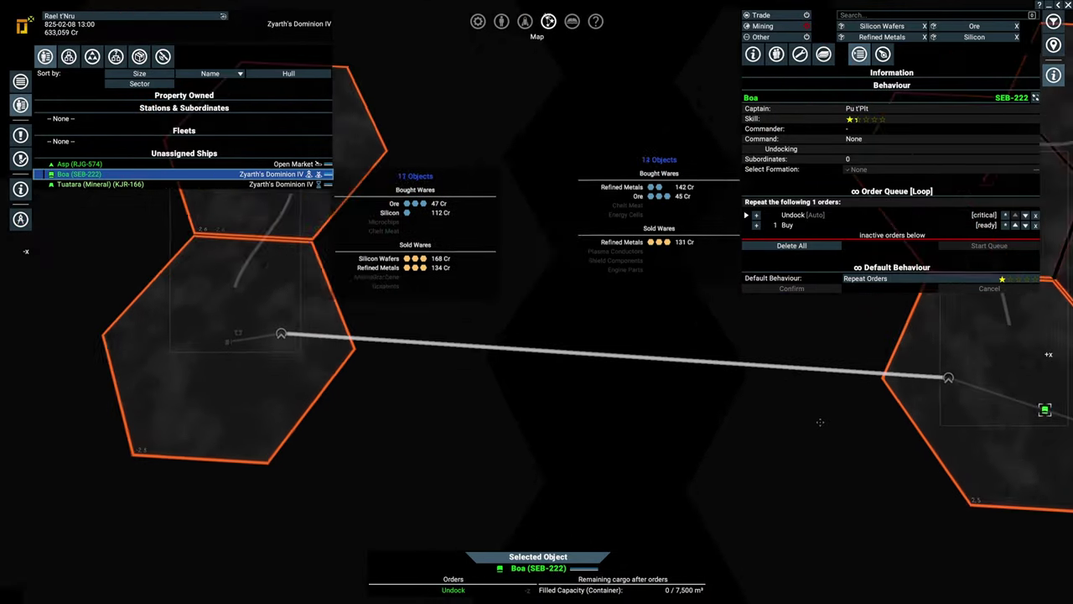
{"action": "left_click_drag", "start_coordinate": [495, 294], "coordinate": [252, 294]}
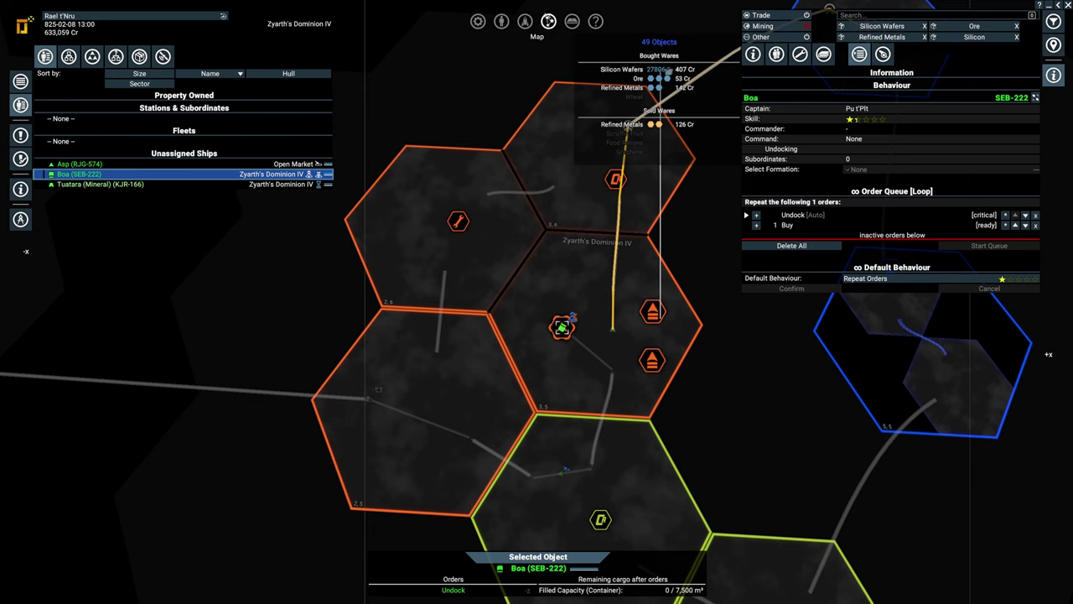
{"action": "scroll", "coordinate": [562, 327], "scroll_direction": "up", "scroll_amount": 3}
{"action": "left_click_drag", "start_coordinate": [562, 327], "coordinate": [562, 285]}
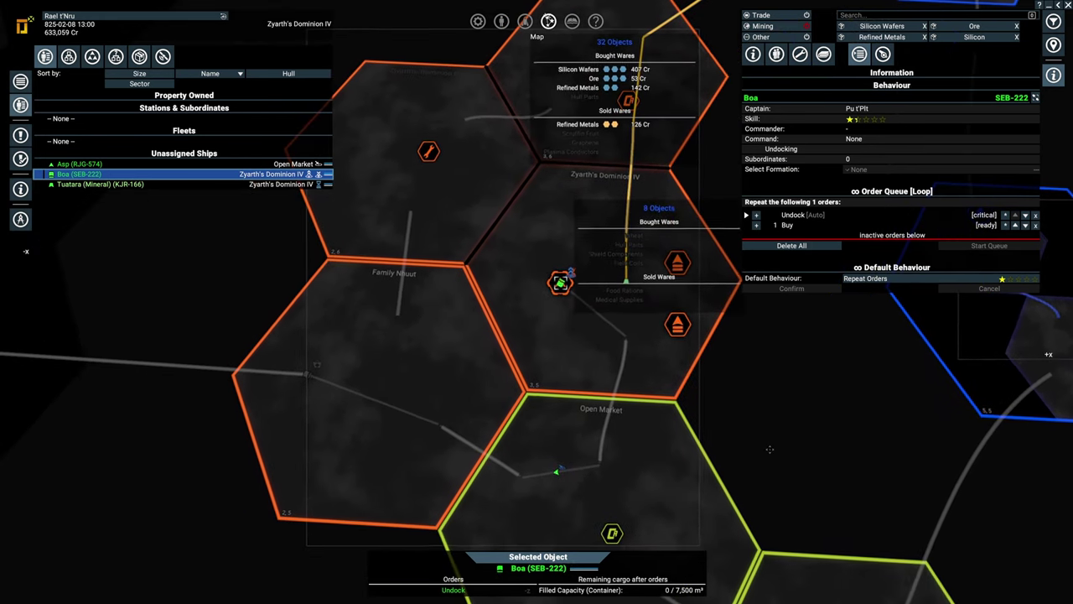
{"action": "left_click_drag", "start_coordinate": [770, 450], "coordinate": [778, 429]}
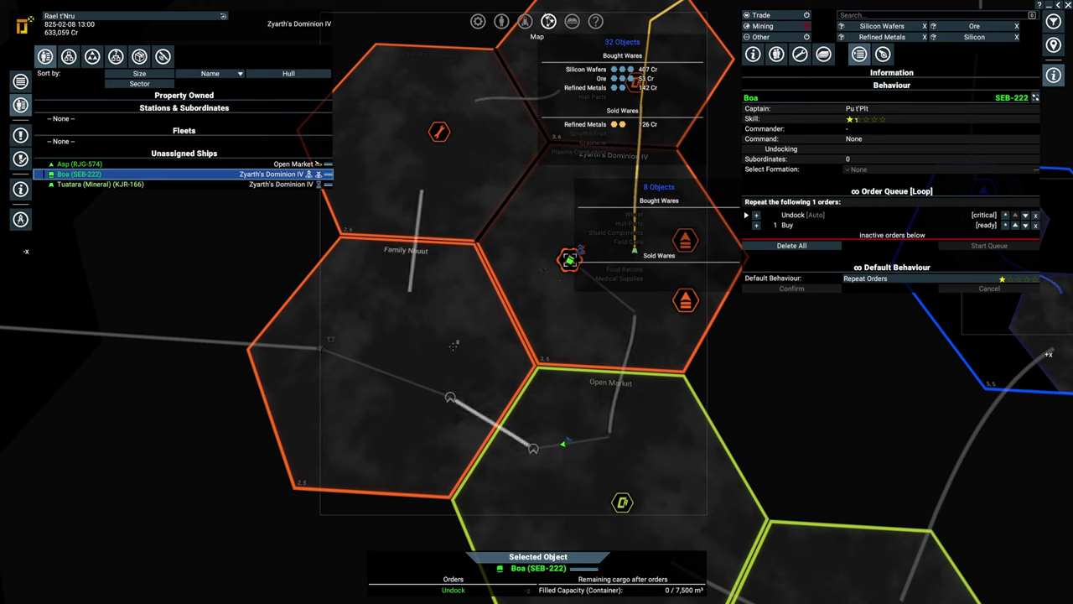
- Start a Boa sell order in Family Nhuut, then abandon it
{"action": "right_click", "coordinate": [454, 344]}
{"action": "left_click", "coordinate": [486, 444]}
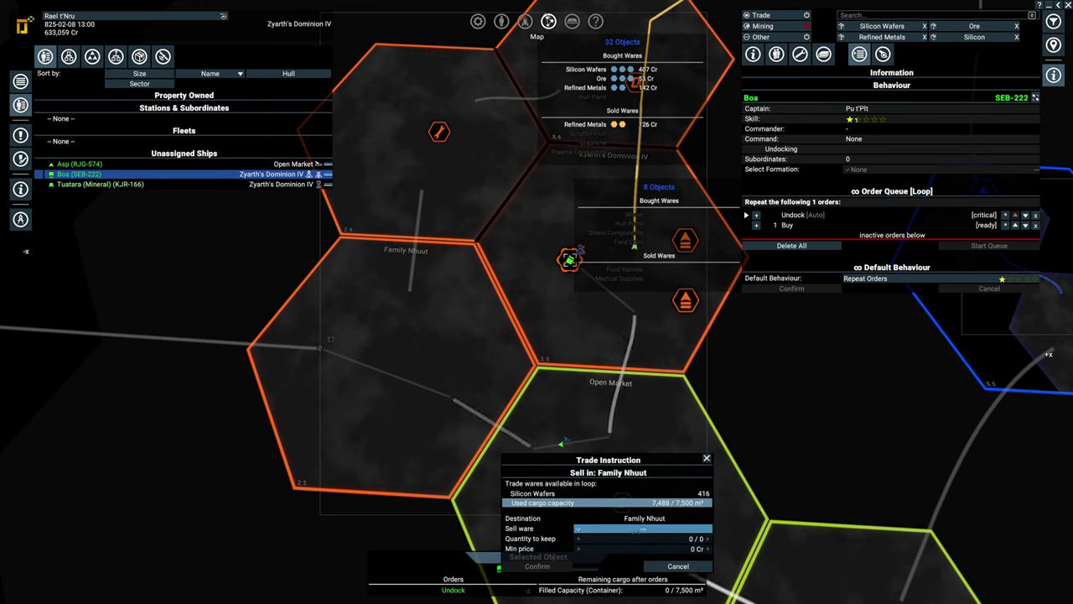
{"action": "left_click", "coordinate": [643, 528]}
{"action": "scroll", "coordinate": [643, 562], "scroll_direction": "down", "scroll_amount": 3}
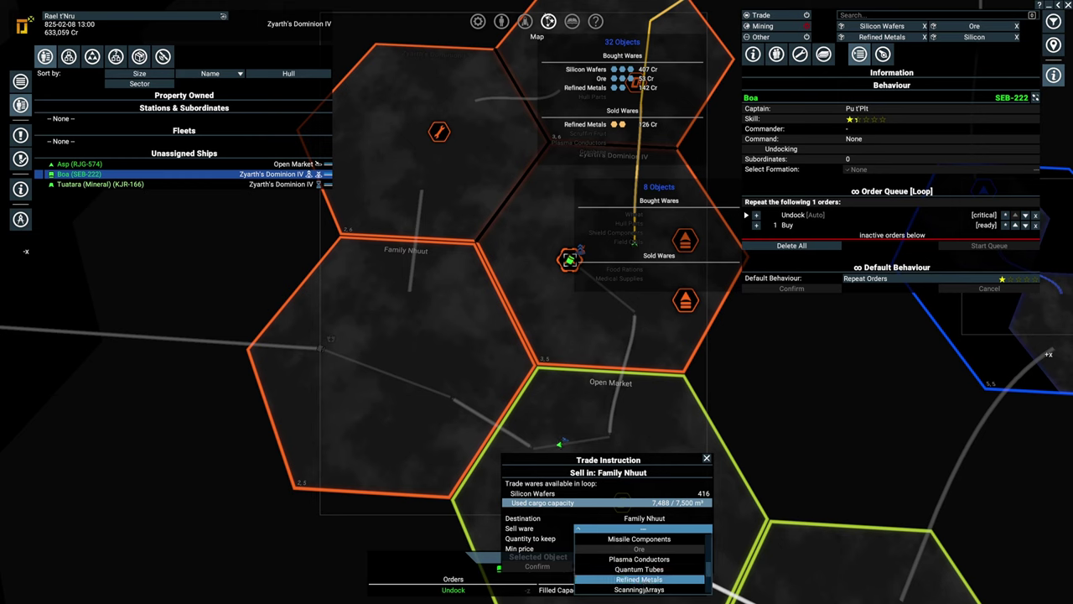
{"action": "scroll", "coordinate": [642, 562], "scroll_direction": "down", "scroll_amount": 2}
{"action": "scroll", "coordinate": [643, 562], "scroll_direction": "down", "scroll_amount": 2}
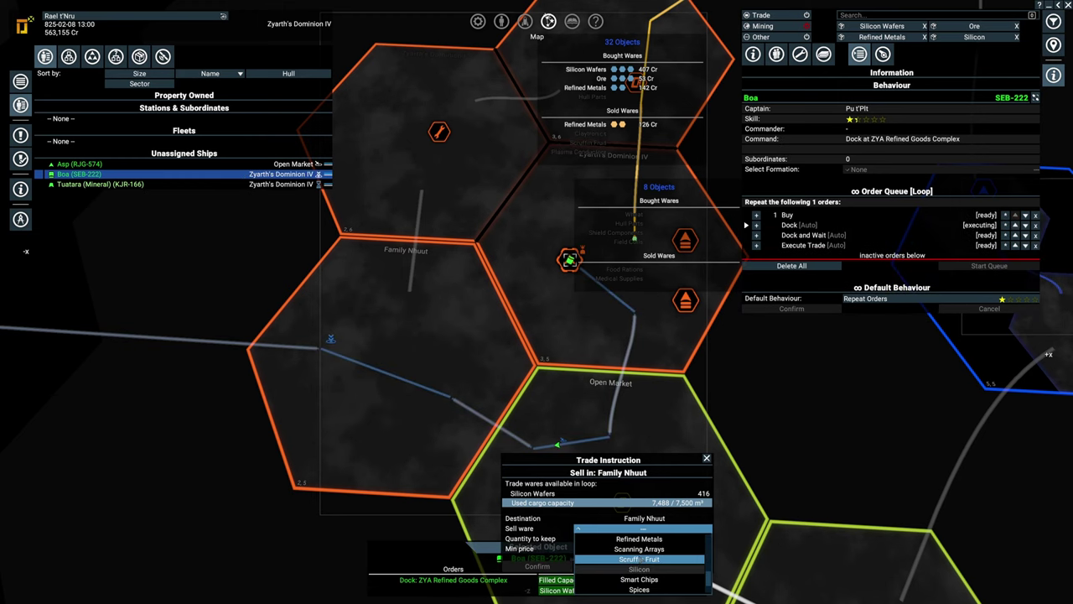
{"action": "scroll", "coordinate": [642, 562], "scroll_direction": "down", "scroll_amount": 3}
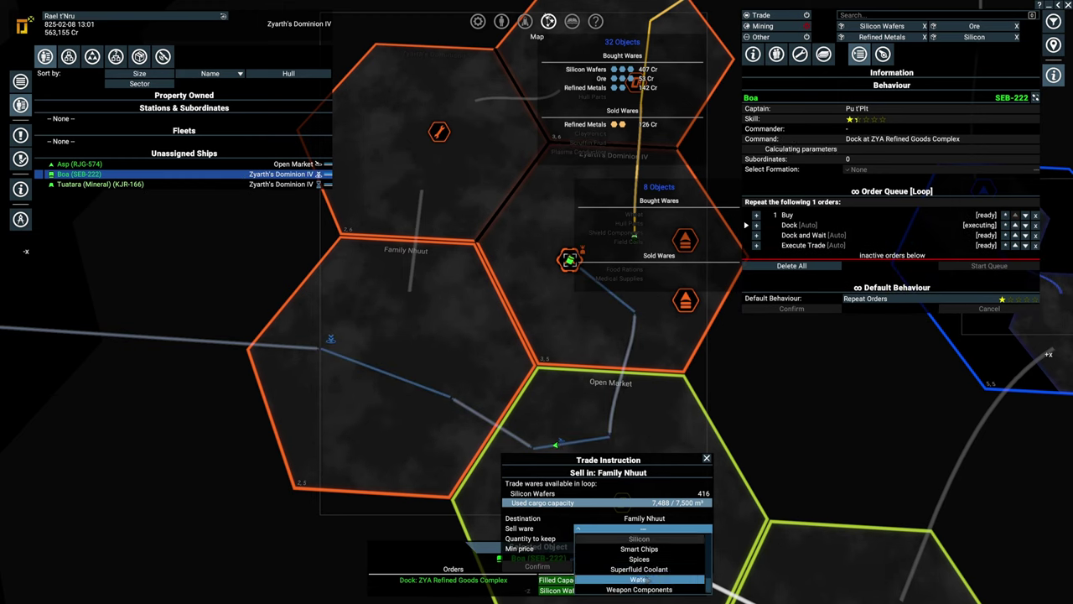
{"action": "key", "text": "Escape"}
- Order the Boa to sell Silicon Wafers in Zyarth's Dominion IV at minimum 350 Cr
{"action": "right_click", "coordinate": [634, 314]}
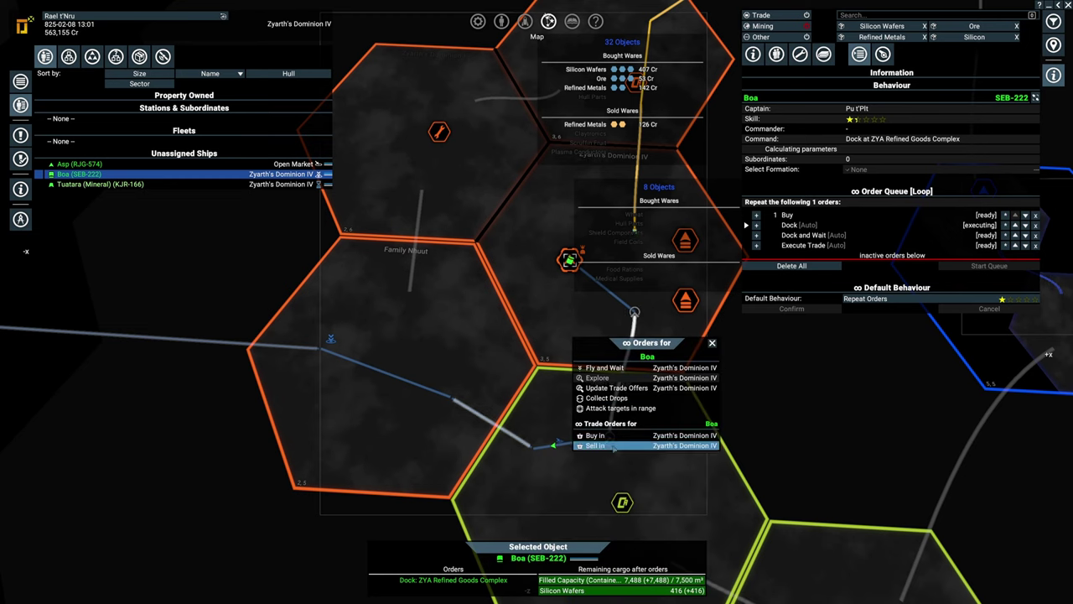
{"action": "left_click", "coordinate": [615, 445]}
{"action": "left_click", "coordinate": [753, 522]}
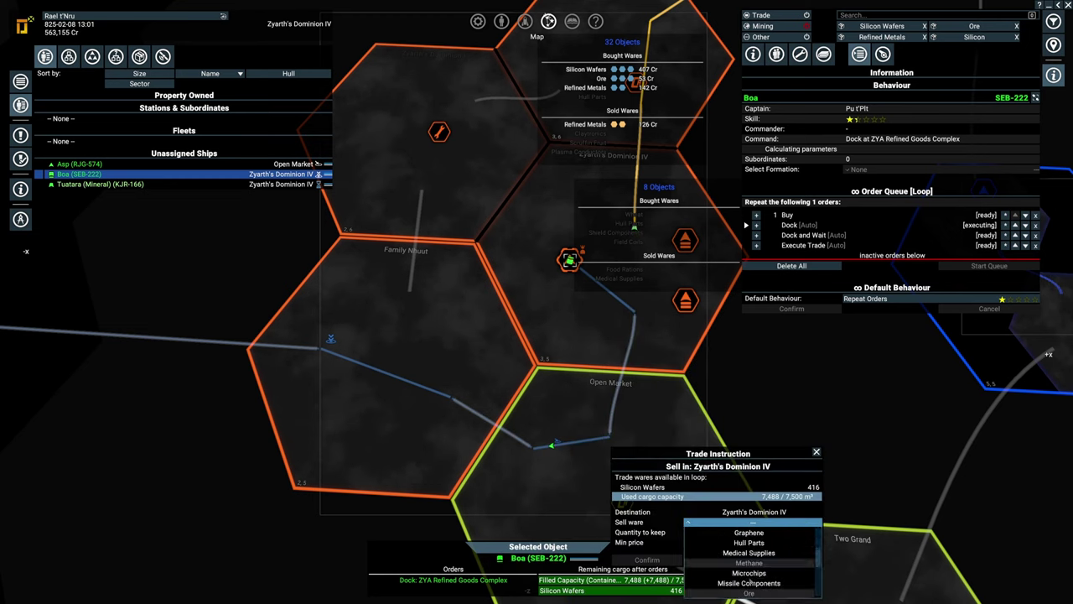
{"action": "scroll", "coordinate": [749, 587], "scroll_direction": "down", "scroll_amount": 3}
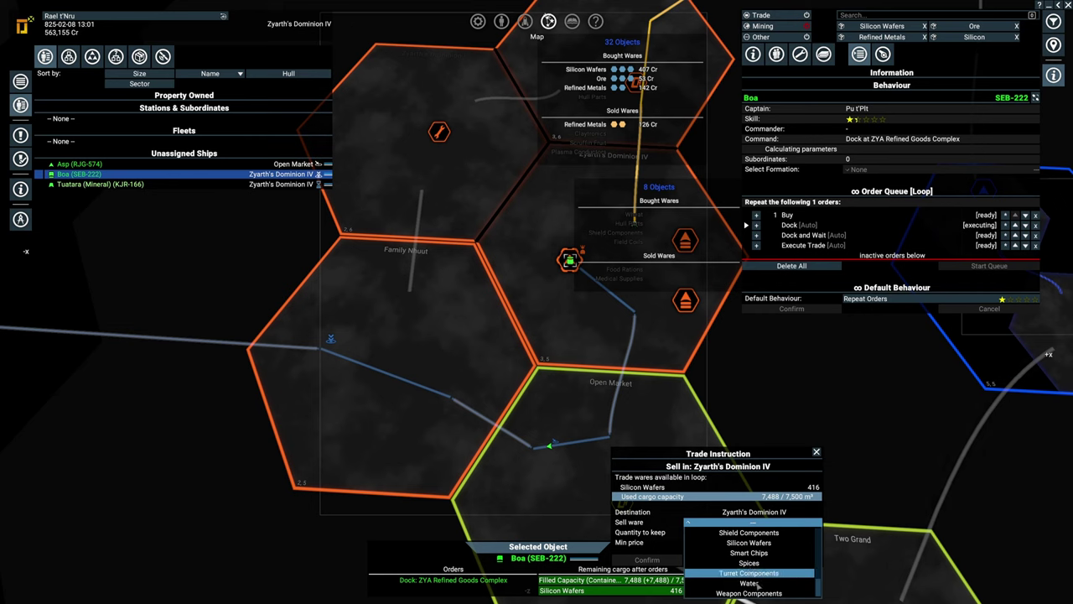
{"action": "left_click", "coordinate": [749, 542]}
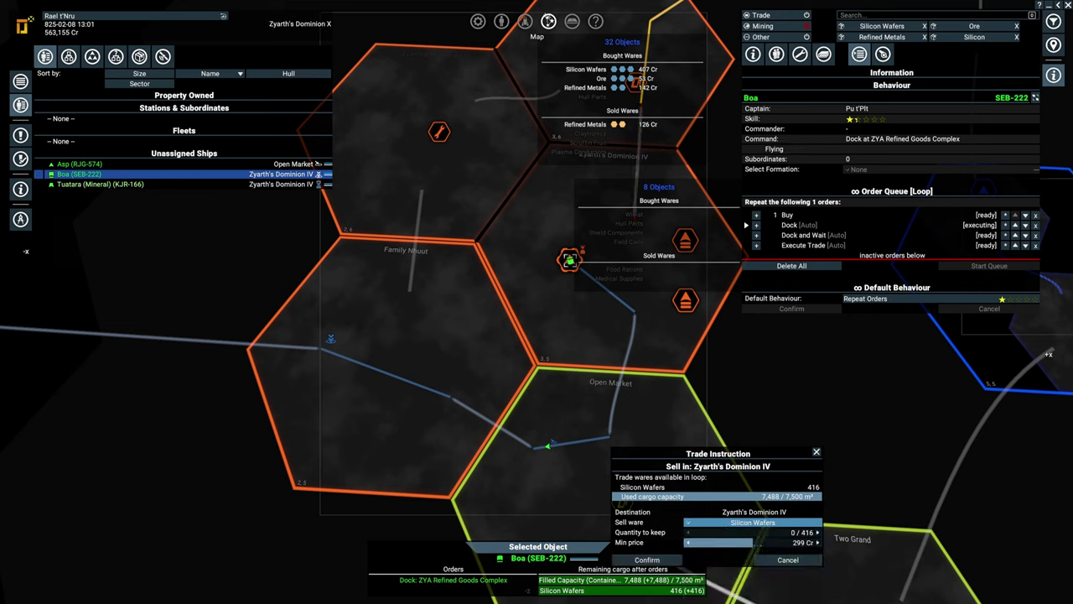
{"action": "left_click", "coordinate": [801, 542]}
{"action": "type", "text": "350"}
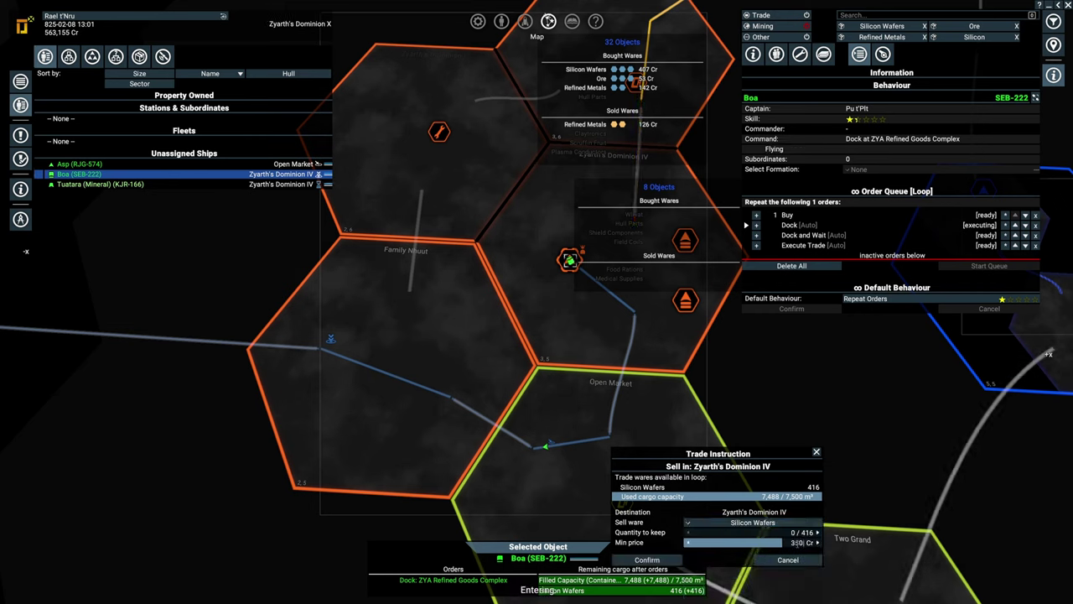
{"action": "left_click", "coordinate": [646, 559]}
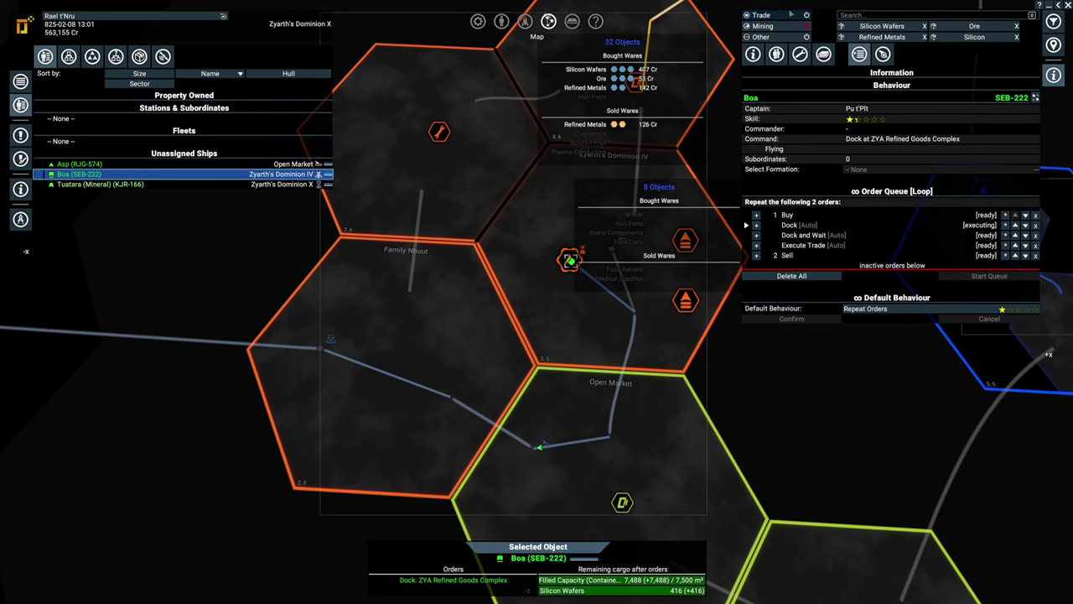
- Add Family Kritt as a location on the Boa's Silicon Wafers buy order
{"action": "left_click", "coordinate": [761, 15]}
{"action": "left_click", "coordinate": [787, 215]}
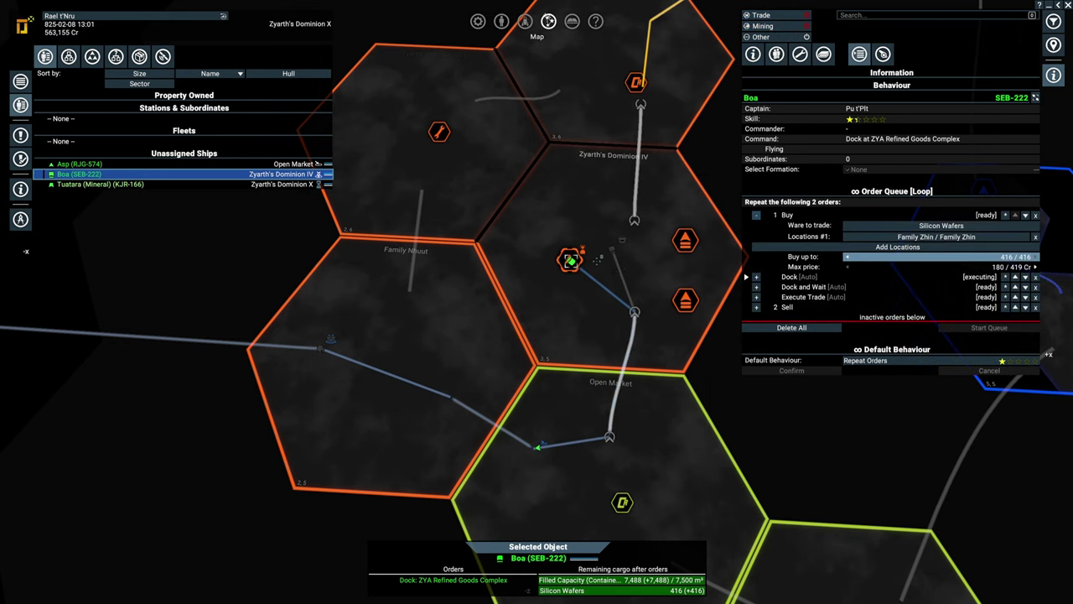
{"action": "left_click_drag", "start_coordinate": [536, 302], "coordinate": [613, 462]}
{"action": "scroll", "coordinate": [613, 462], "scroll_direction": "up", "scroll_amount": 2}
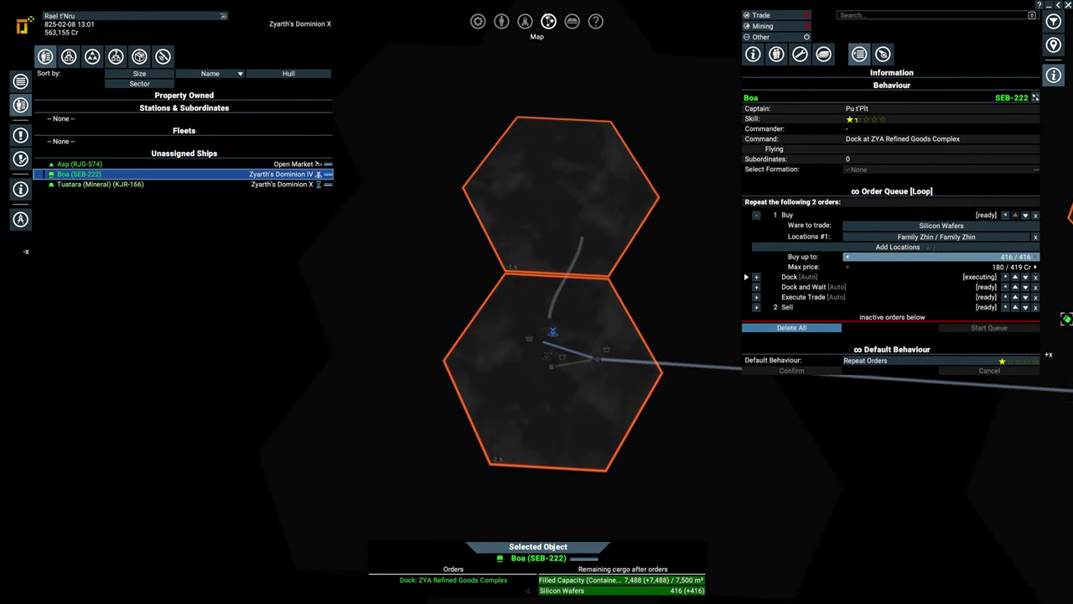
{"action": "left_click", "coordinate": [897, 247]}
{"action": "right_click", "coordinate": [543, 201]}
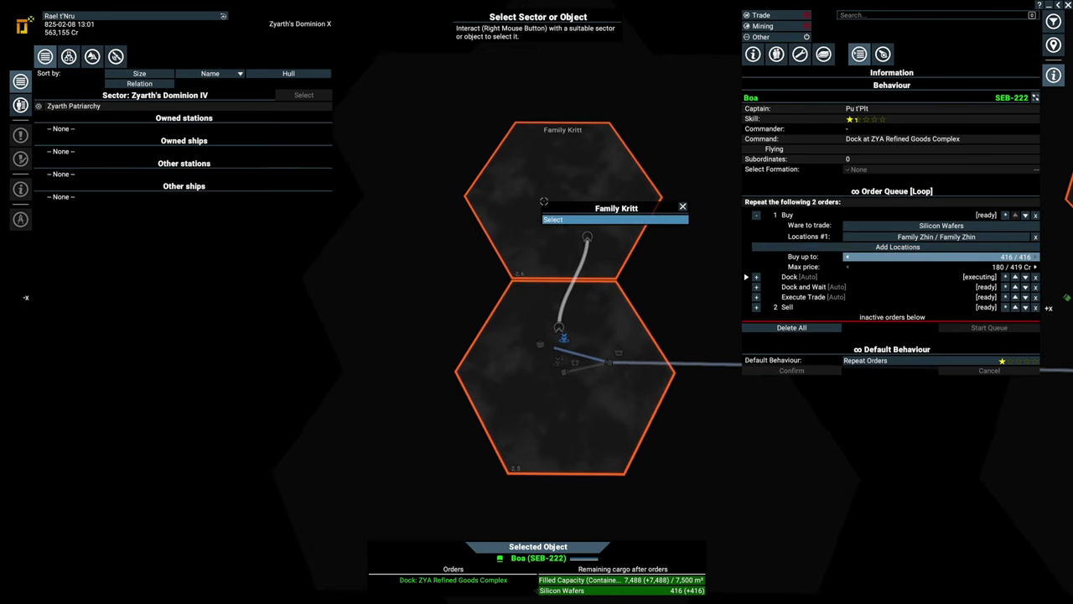
{"action": "left_click", "coordinate": [616, 218]}
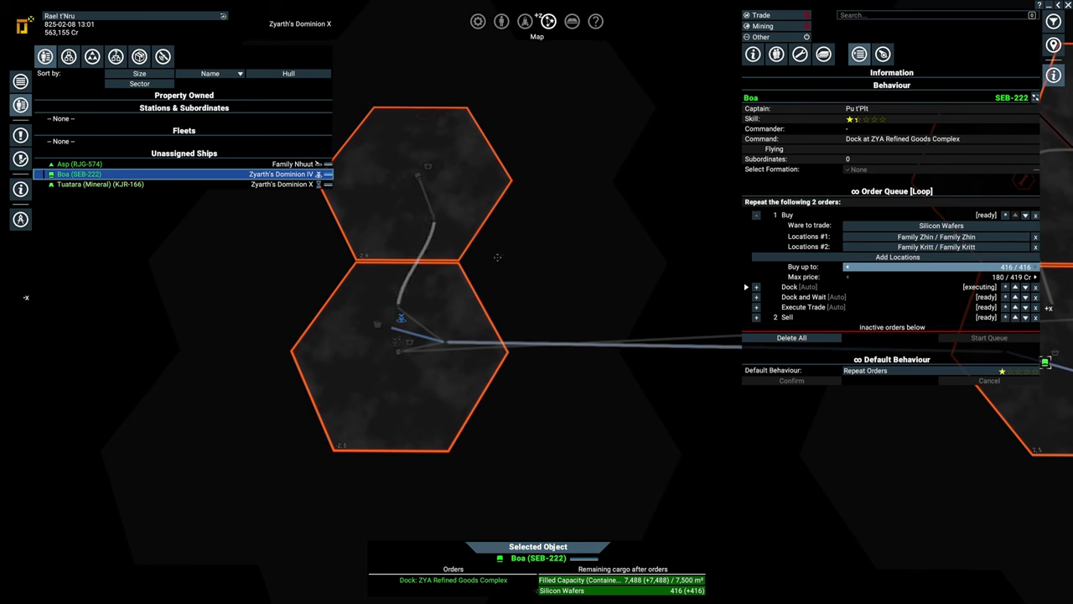
- Add Family Nhuut as a further buy location on the same order
{"action": "left_click_drag", "start_coordinate": [725, 248], "coordinate": [503, 233]}
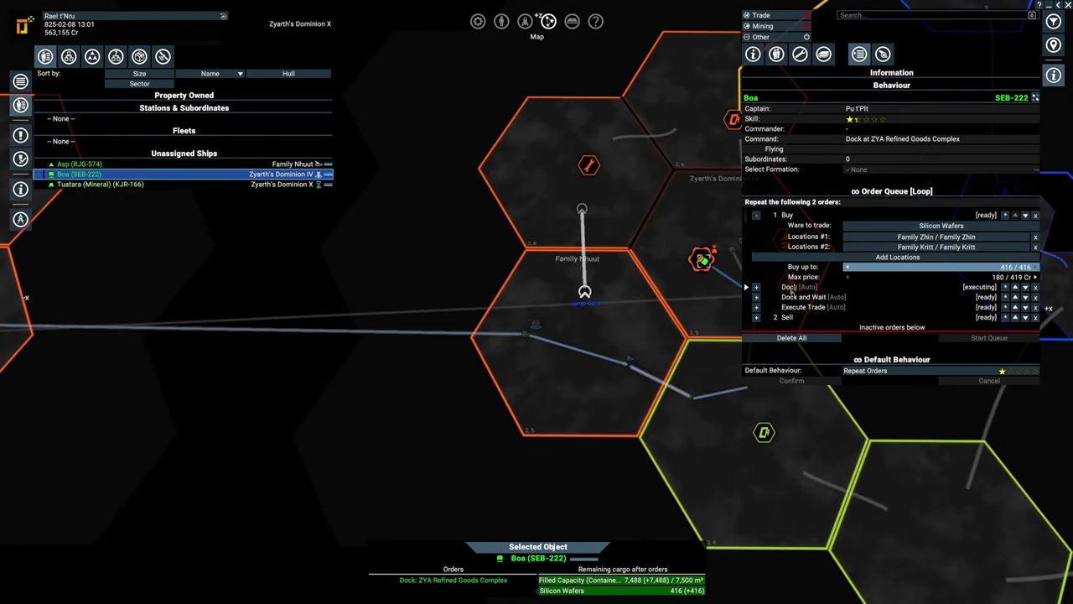
{"action": "left_click", "coordinate": [897, 257]}
{"action": "right_click", "coordinate": [616, 321]}
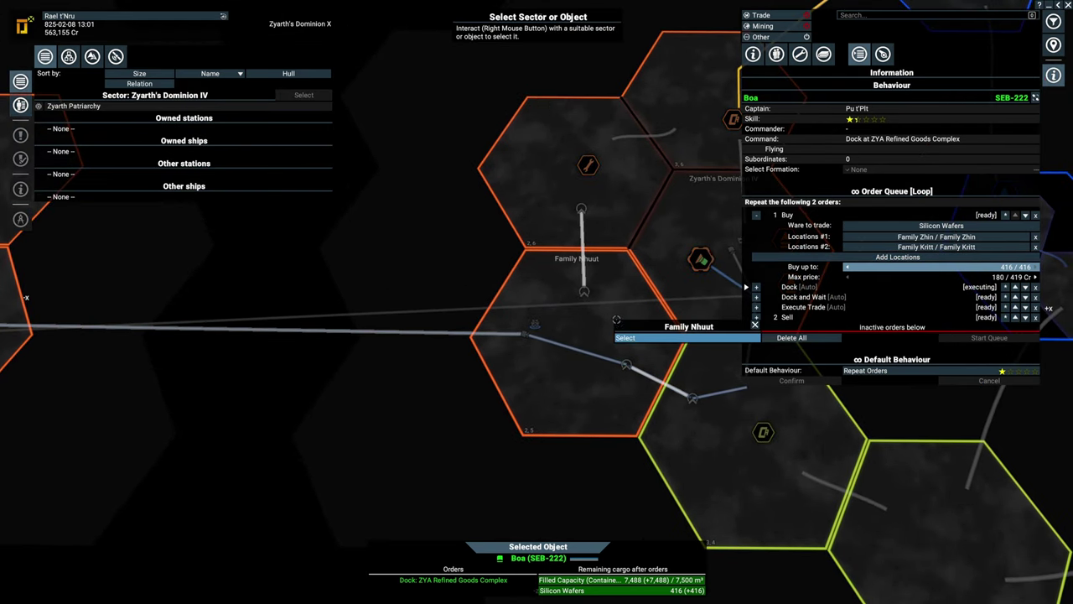
{"action": "left_click", "coordinate": [654, 337]}
{"action": "left_click", "coordinate": [897, 266]}
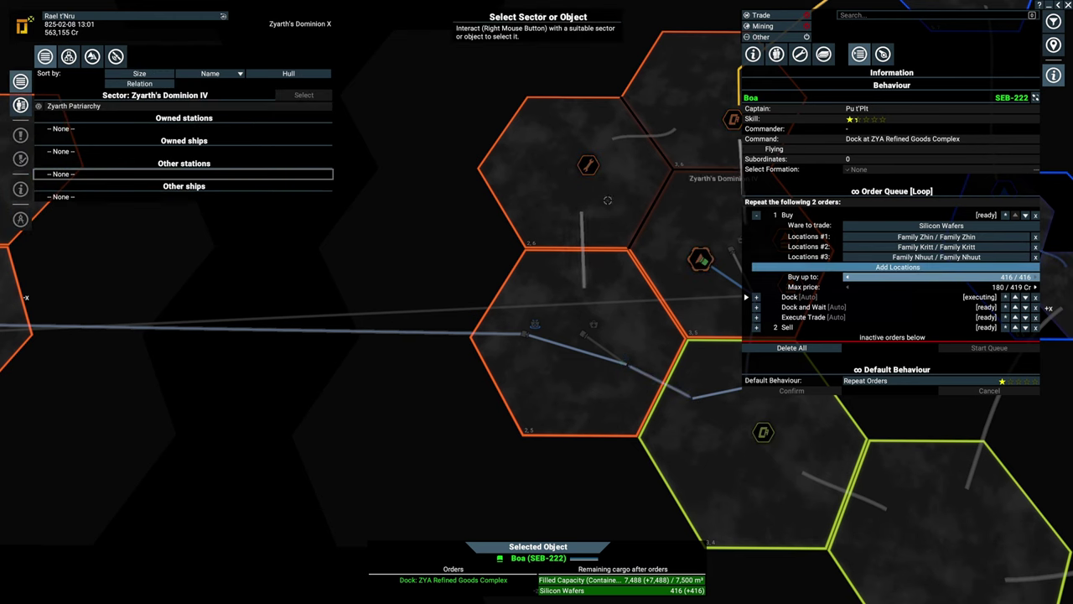
{"action": "scroll", "coordinate": [536, 302], "scroll_direction": "down", "scroll_amount": 2}
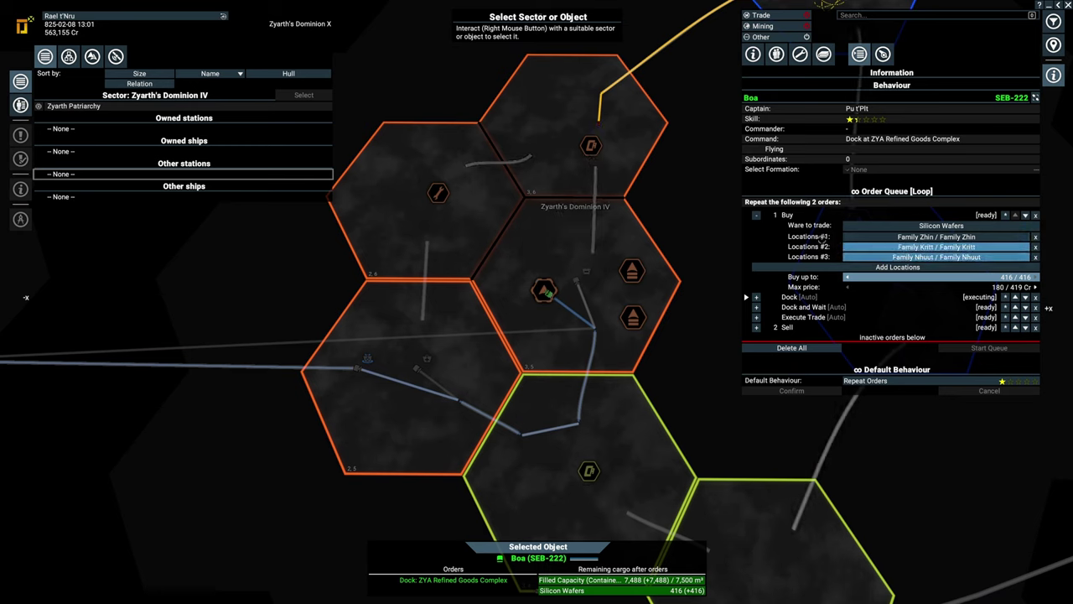
{"action": "scroll", "coordinate": [422, 323], "scroll_direction": "up", "scroll_amount": 3}
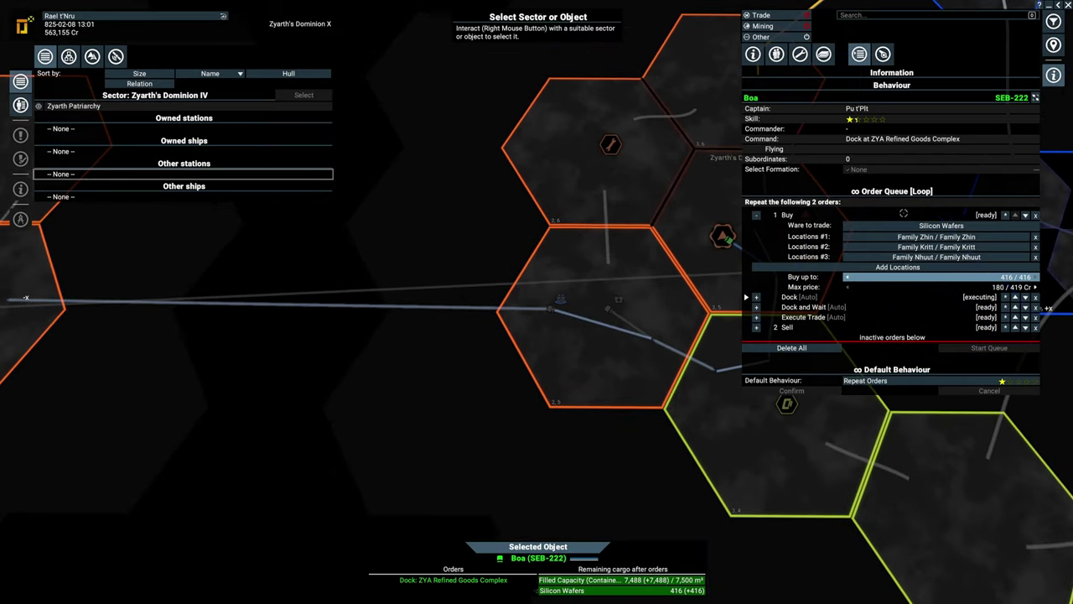
{"action": "scroll", "coordinate": [516, 273], "scroll_direction": "up", "scroll_amount": 5}
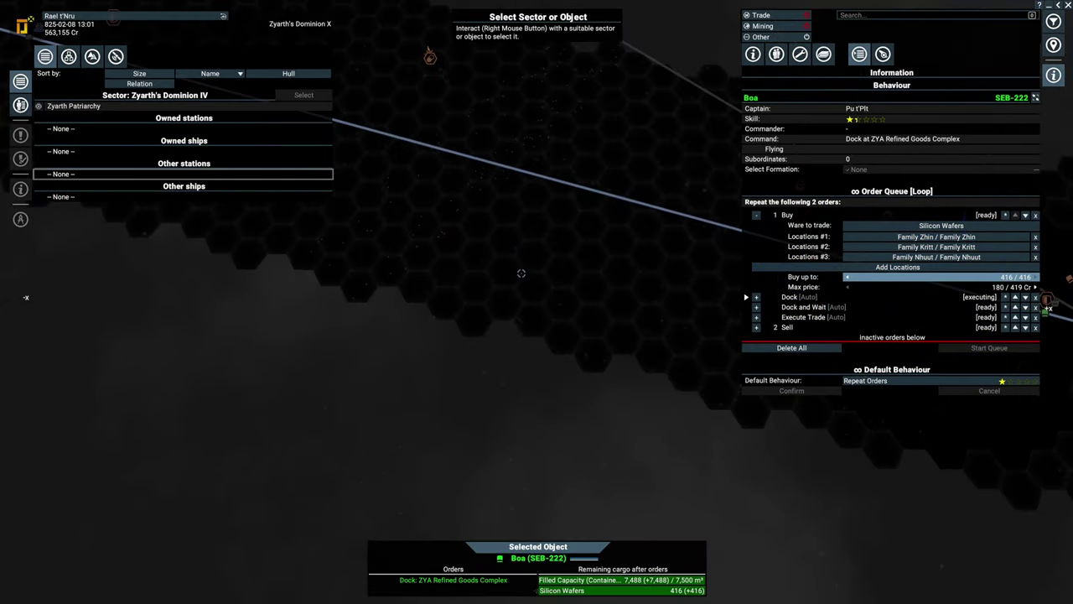
{"action": "scroll", "coordinate": [586, 229], "scroll_direction": "up", "scroll_amount": 3}
{"action": "scroll", "coordinate": [587, 229], "scroll_direction": "down", "scroll_amount": 3}
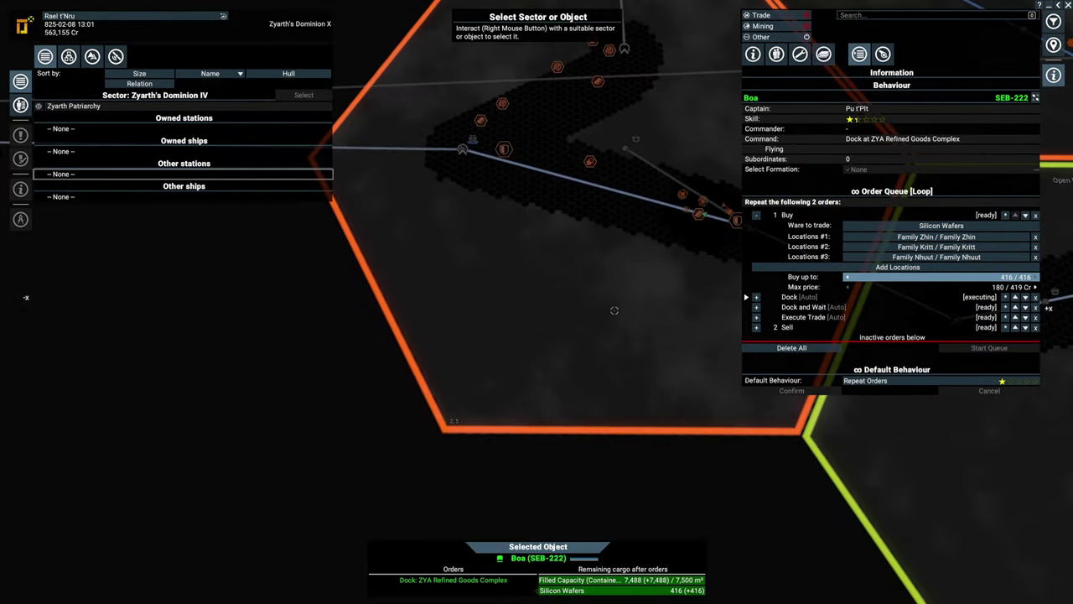
{"action": "scroll", "coordinate": [553, 235], "scroll_direction": "down", "scroll_amount": 3}
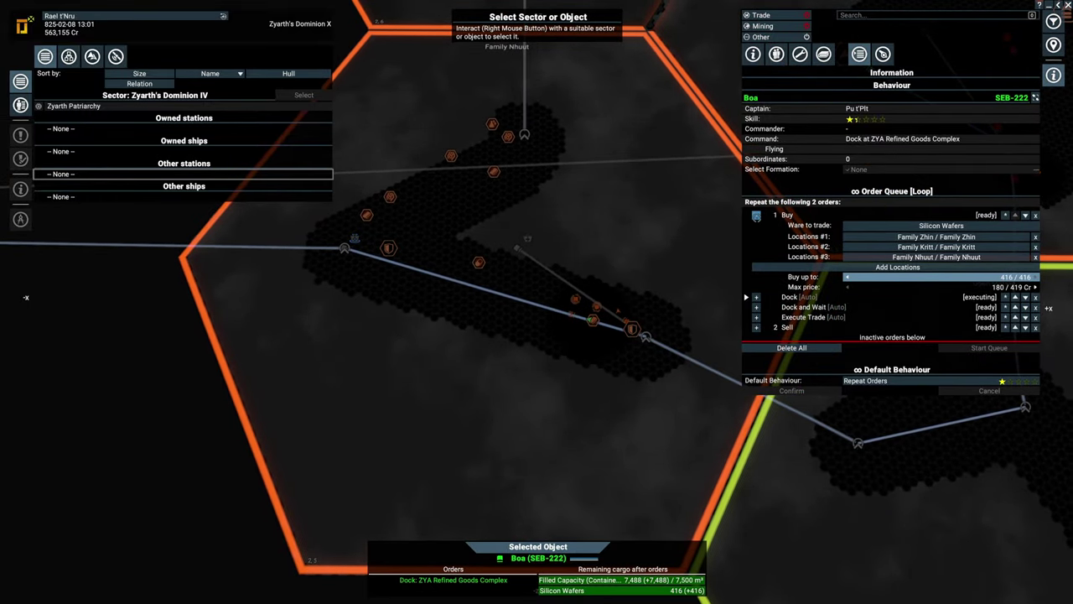
- Expand the Boa's Sell order and add Family Kritt as a sell location
{"action": "left_click", "coordinate": [755, 214]}
{"action": "left_click", "coordinate": [756, 255]}
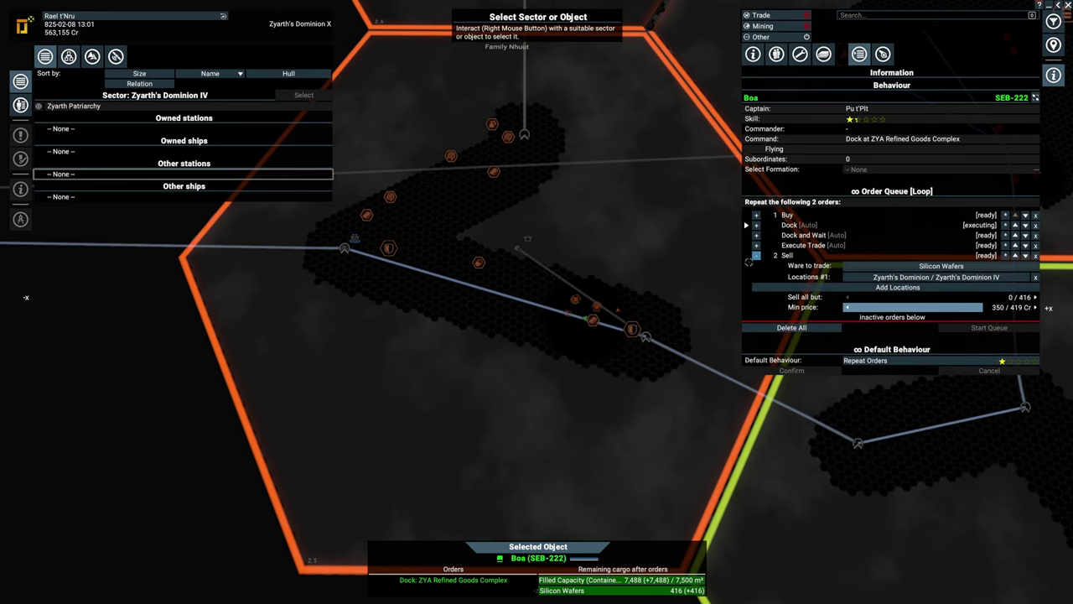
{"action": "scroll", "coordinate": [435, 336], "scroll_direction": "down", "scroll_amount": 3}
{"action": "scroll", "coordinate": [435, 434], "scroll_direction": "up", "scroll_amount": 5}
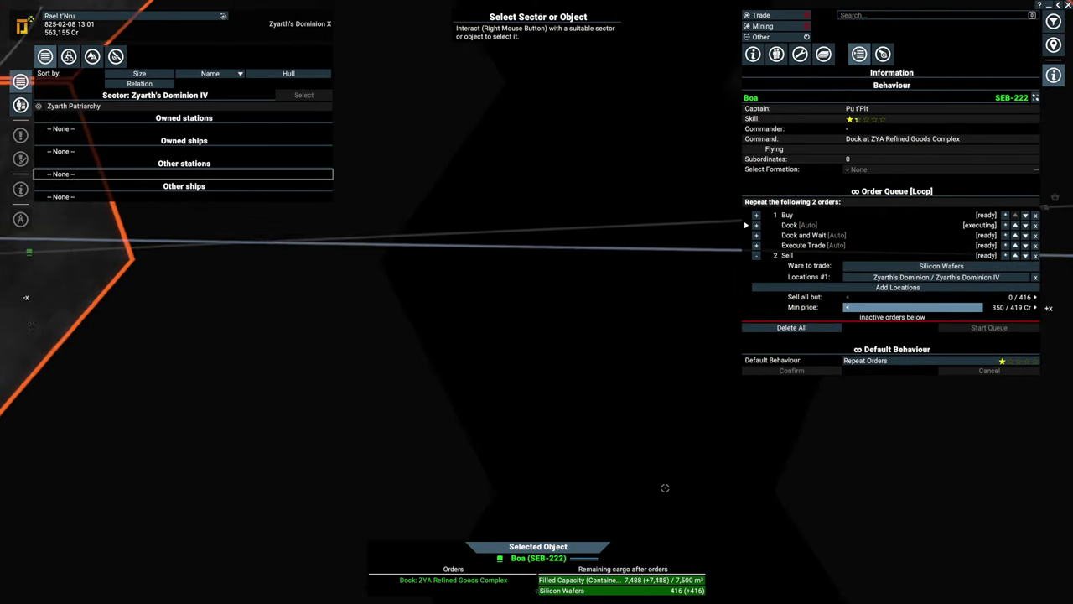
{"action": "scroll", "coordinate": [435, 433], "scroll_direction": "down", "scroll_amount": 8}
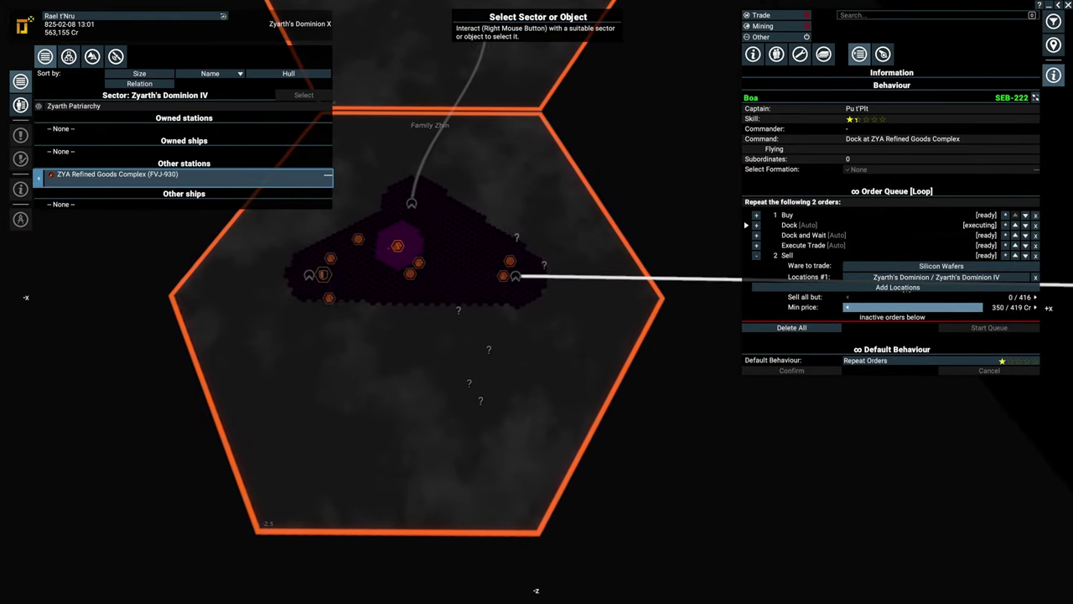
{"action": "left_click", "coordinate": [461, 312]}
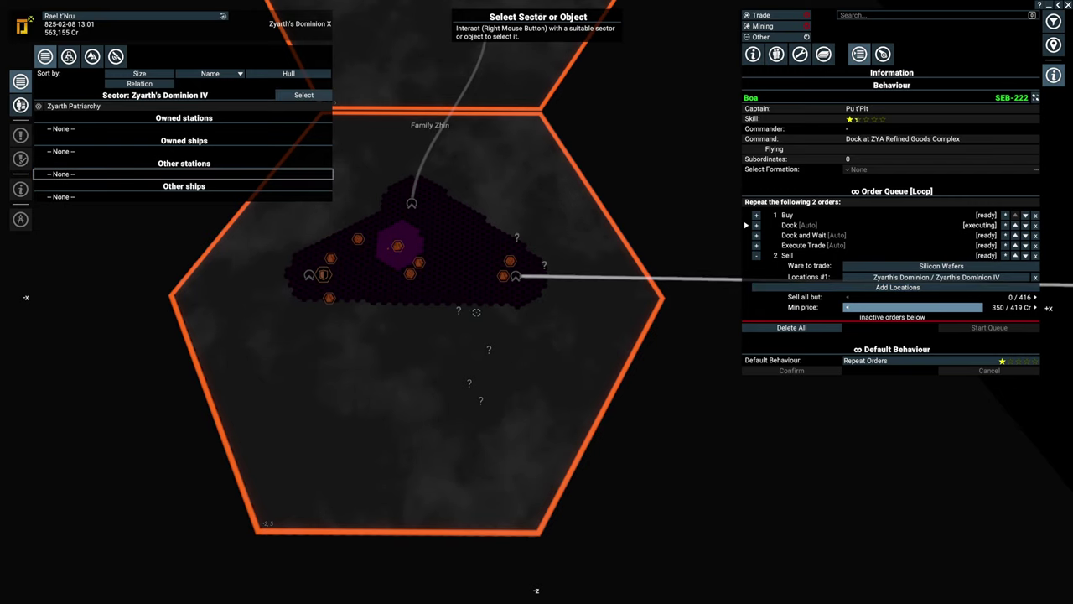
{"action": "scroll", "coordinate": [489, 273], "scroll_direction": "down", "scroll_amount": 4}
{"action": "left_click_drag", "start_coordinate": [469, 209], "coordinate": [470, 419]}
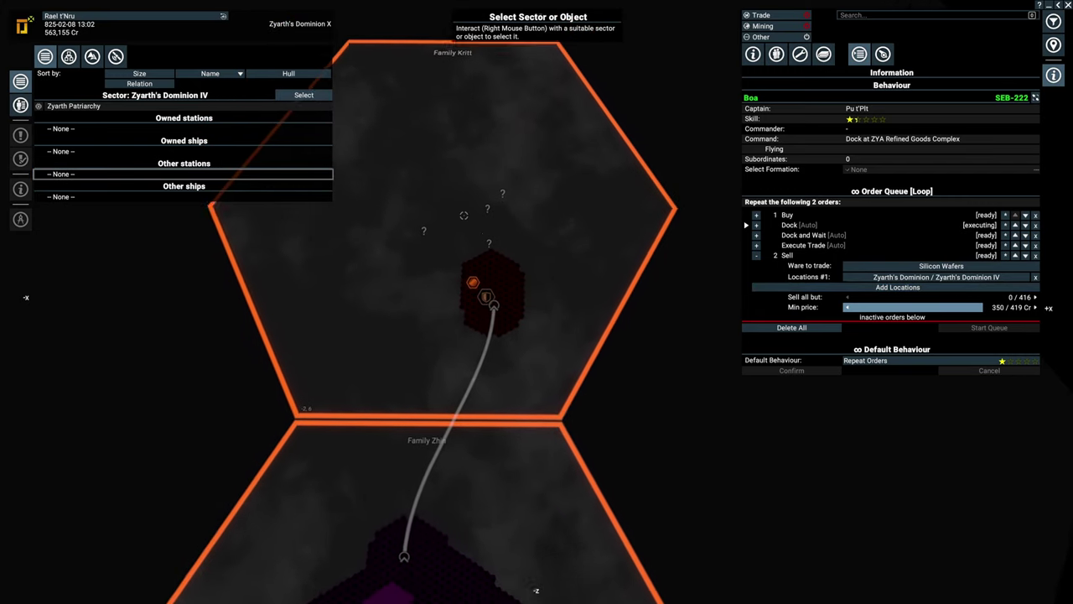
{"action": "right_click", "coordinate": [457, 201]}
{"action": "left_click", "coordinate": [459, 206]}
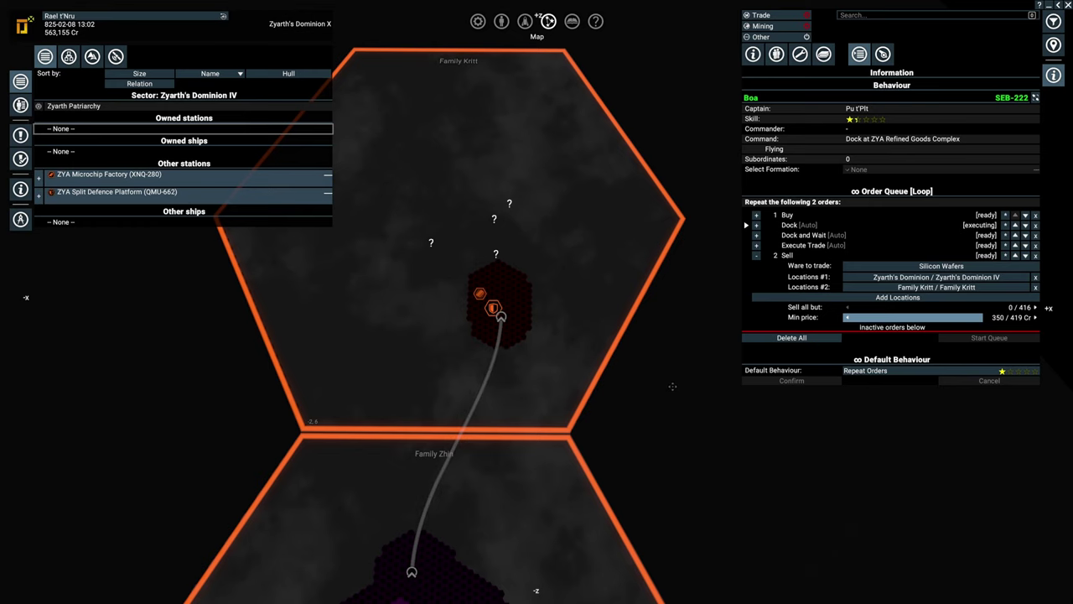
- Add Zyarth's Dominion IV as the sell order's third location
{"action": "left_click_drag", "start_coordinate": [672, 386], "coordinate": [168, 251]}
{"action": "left_click_drag", "start_coordinate": [671, 335], "coordinate": [251, 293]}
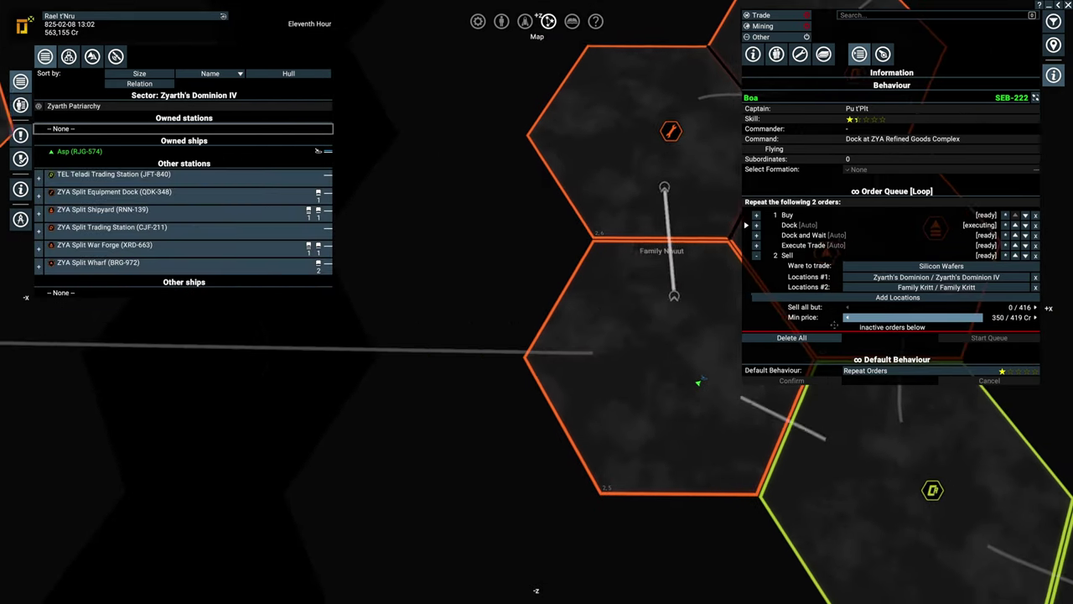
{"action": "left_click", "coordinate": [897, 297]}
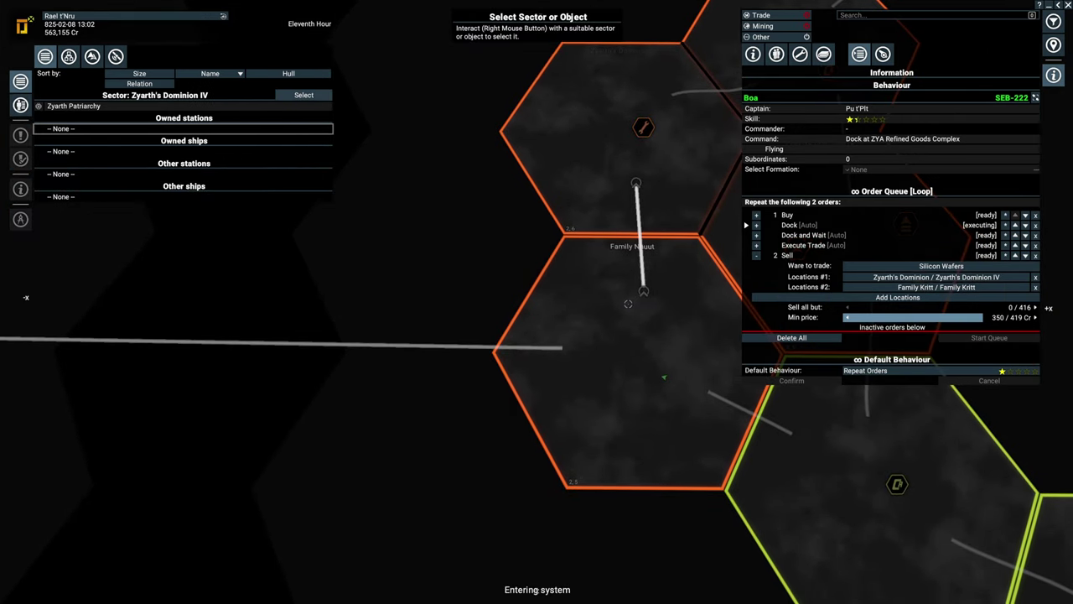
{"action": "scroll", "coordinate": [628, 304], "scroll_direction": "down", "scroll_amount": 4}
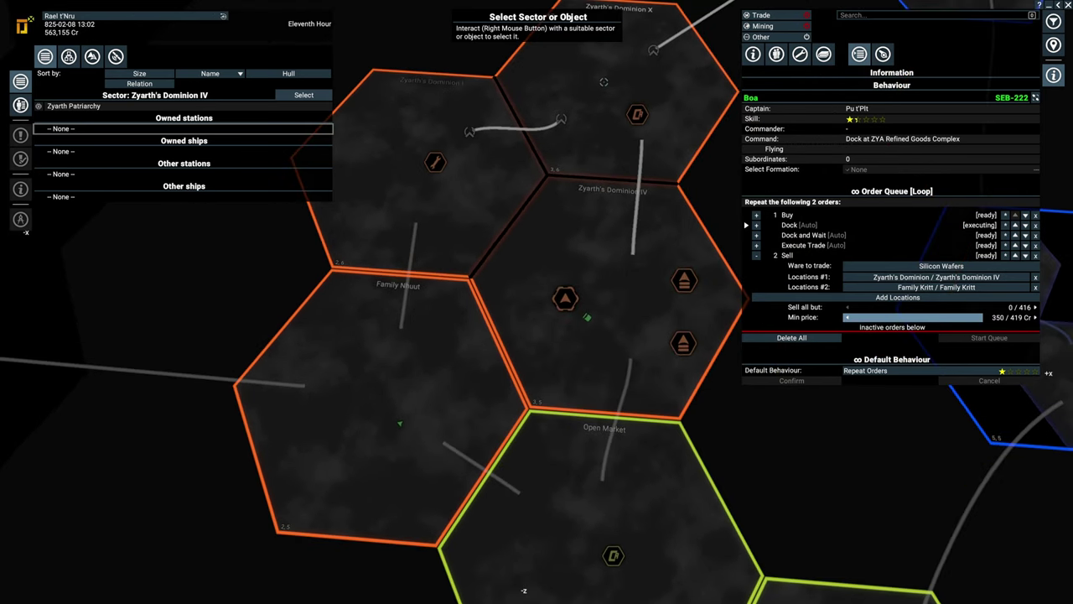
{"action": "right_click", "coordinate": [616, 251]}
{"action": "left_click", "coordinate": [638, 267]}
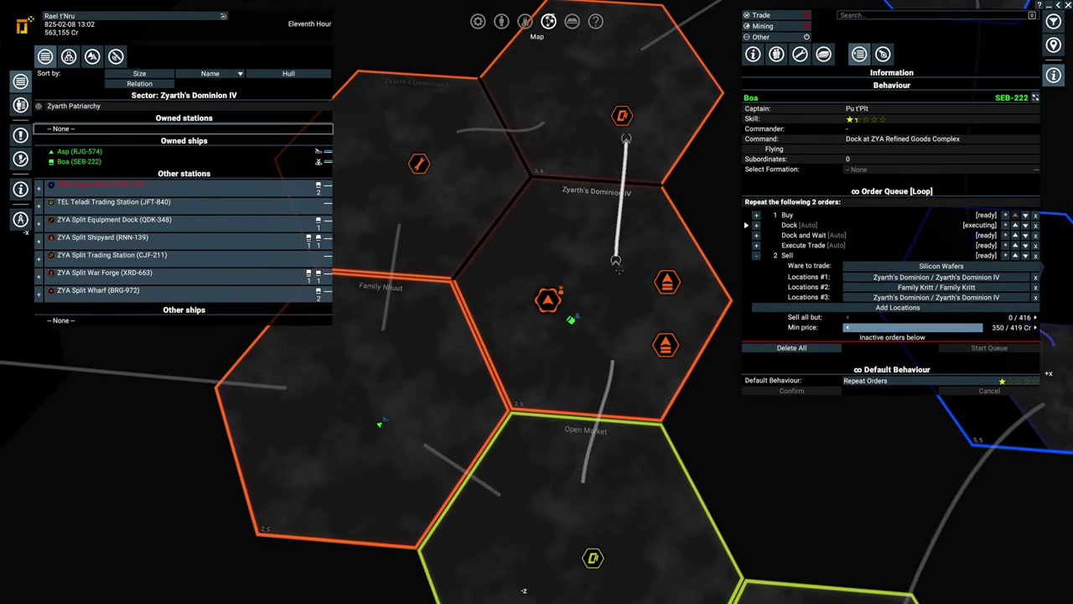
{"action": "left_click_drag", "start_coordinate": [616, 261], "coordinate": [642, 371]}
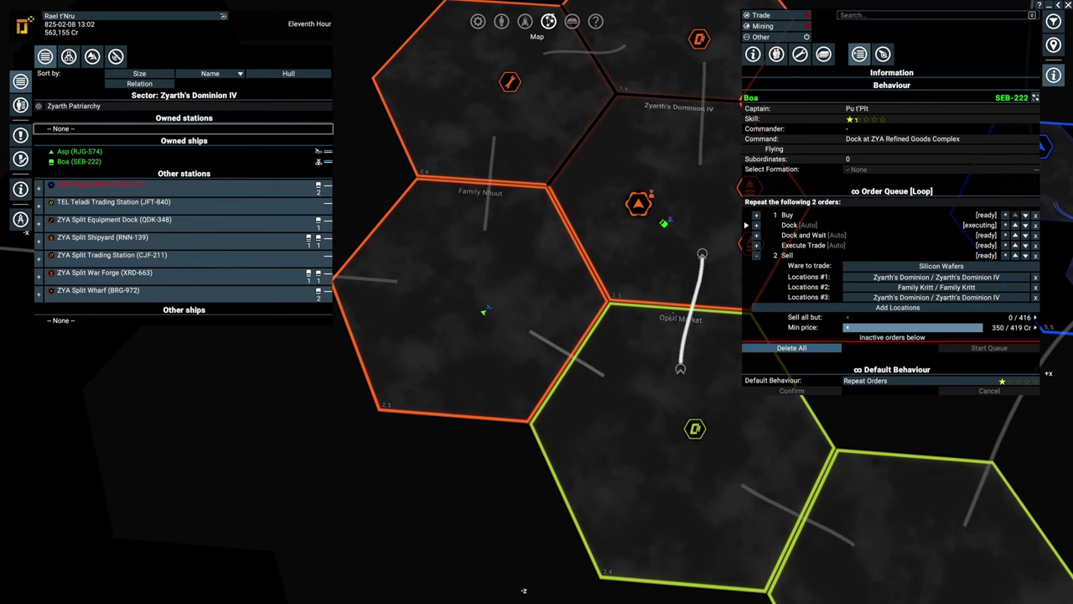
{"action": "left_click_drag", "start_coordinate": [688, 352], "coordinate": [710, 274]}
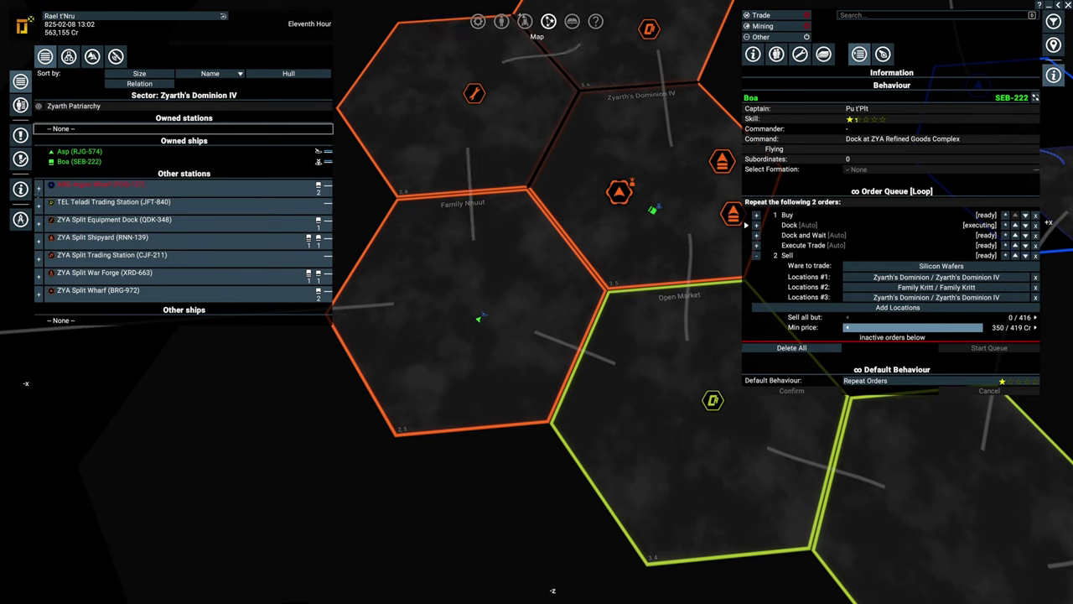
- Rename the Boa (SEB-222) to 'Boa - RO - Silin Wafers' from Property Owned
{"action": "left_click", "coordinate": [21, 104]}
{"action": "left_click", "coordinate": [80, 173]}
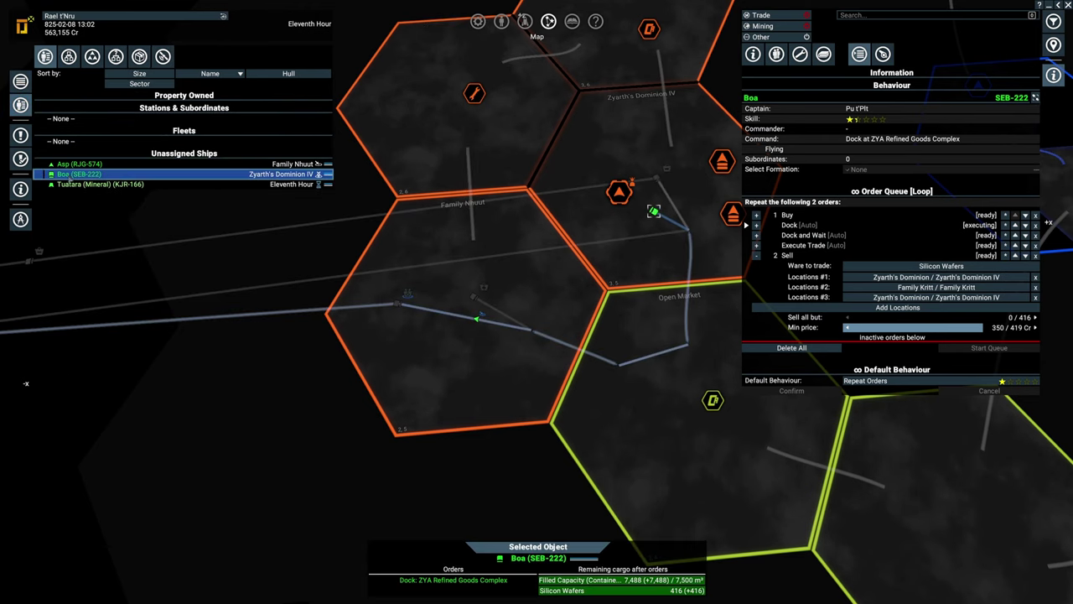
{"action": "right_click", "coordinate": [80, 174]}
{"action": "left_click", "coordinate": [84, 280]}
{"action": "type", "text": "Boa  - RO - Silin Wafers"}
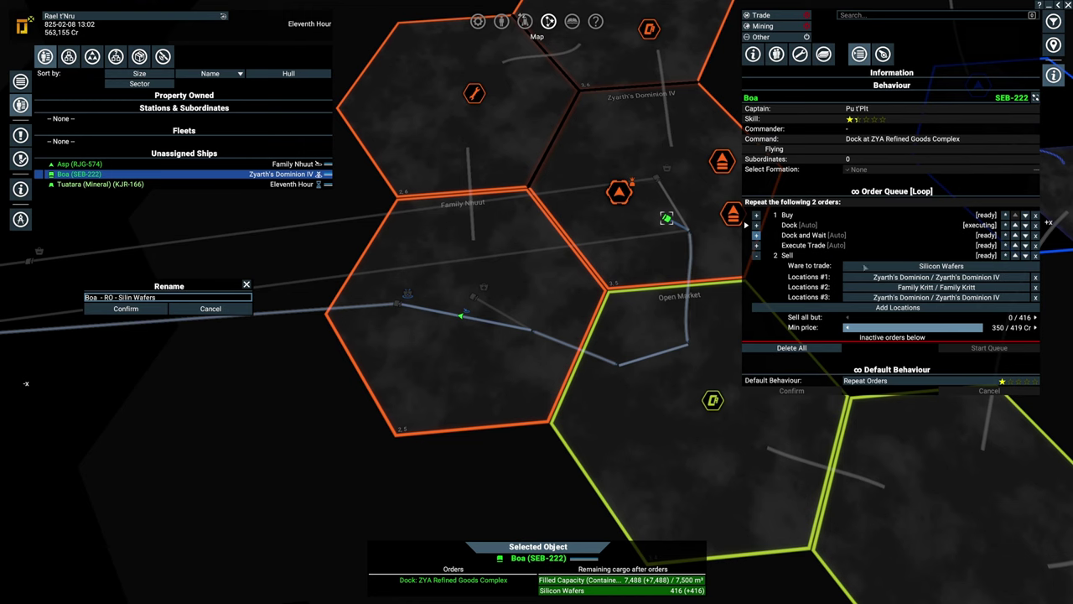
{"action": "left_click", "coordinate": [125, 309]}
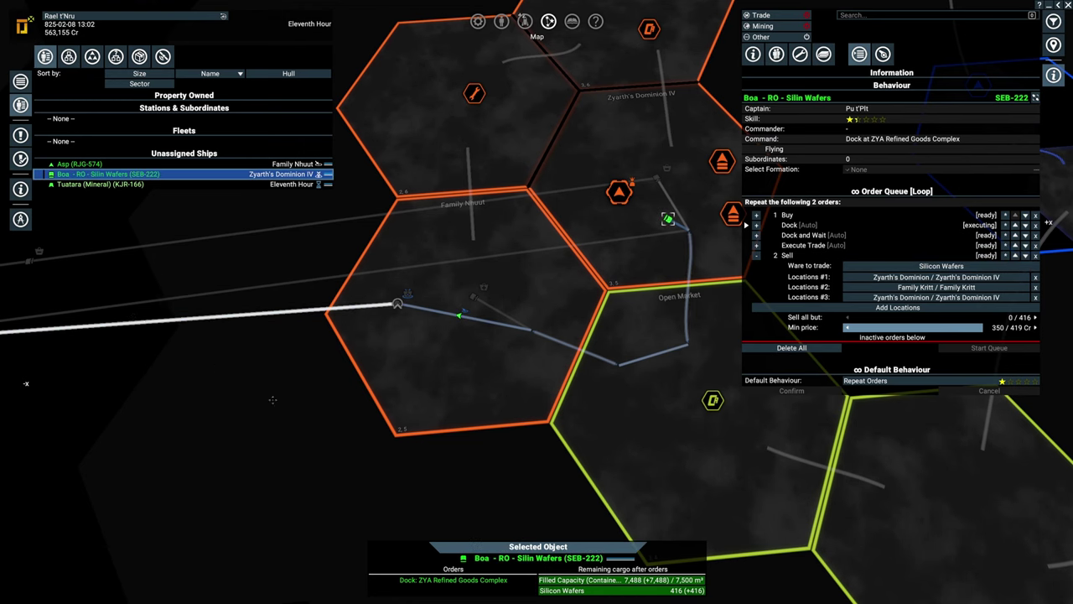
{"action": "scroll", "coordinate": [469, 301], "scroll_direction": "down", "scroll_amount": 5}
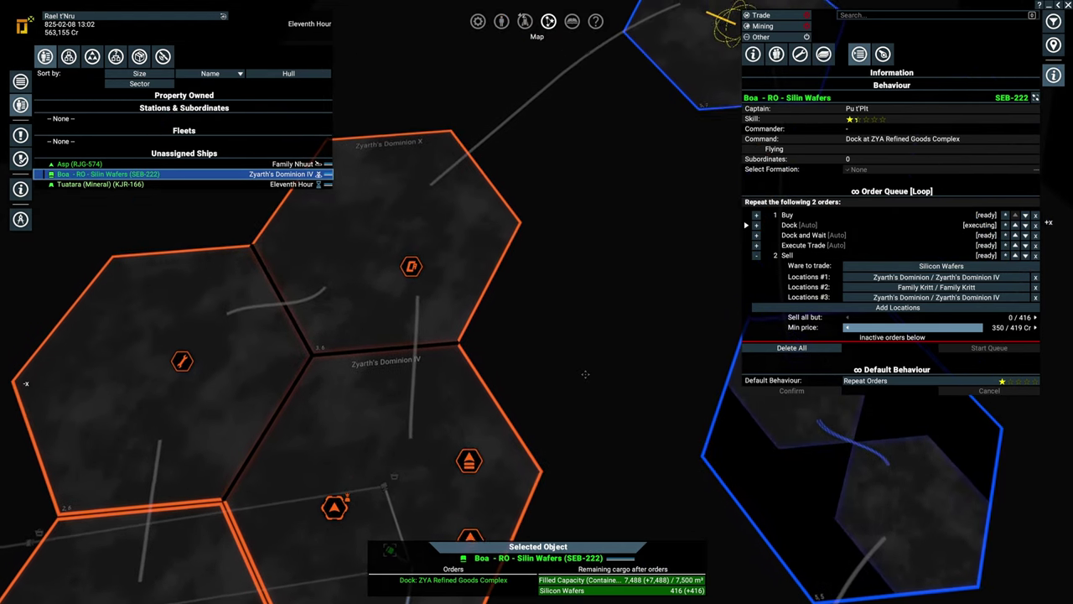
{"action": "scroll", "coordinate": [597, 300], "scroll_direction": "down", "scroll_amount": 2}
{"action": "scroll", "coordinate": [597, 318], "scroll_direction": "up", "scroll_amount": 3}
{"action": "scroll", "coordinate": [604, 336], "scroll_direction": "up", "scroll_amount": 8}
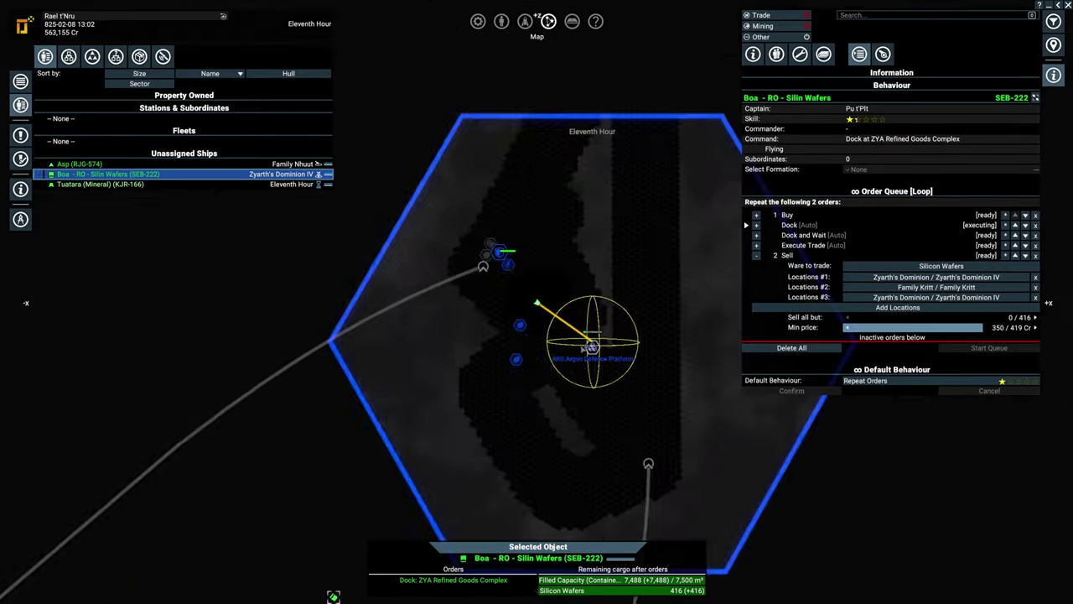
- Close and reopen the map, rotating the view around the ship
{"action": "key", "text": "Escape"}
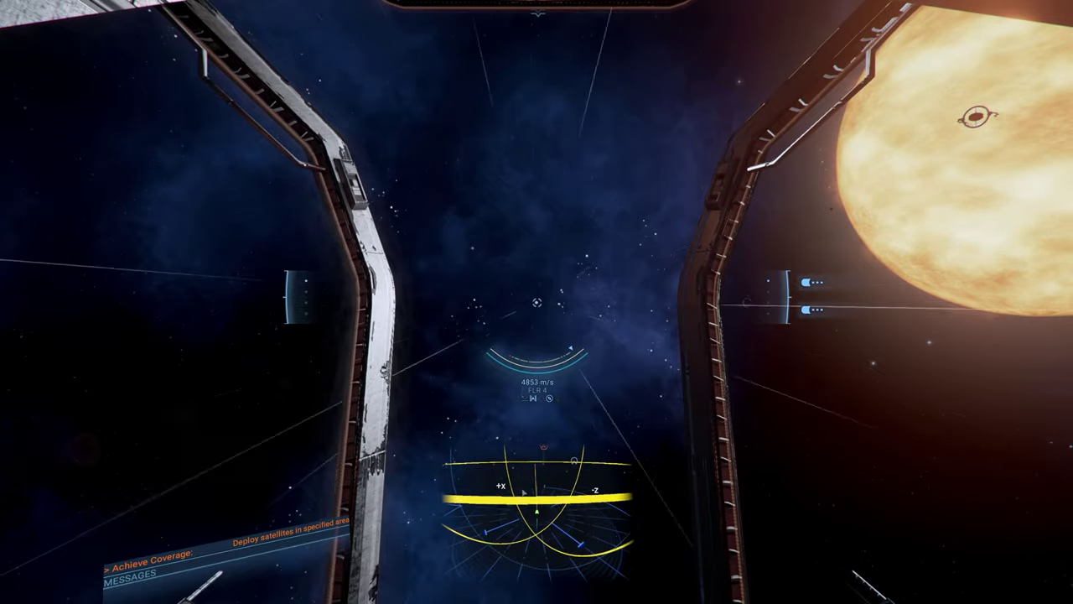
{"action": "key", "text": "m"}
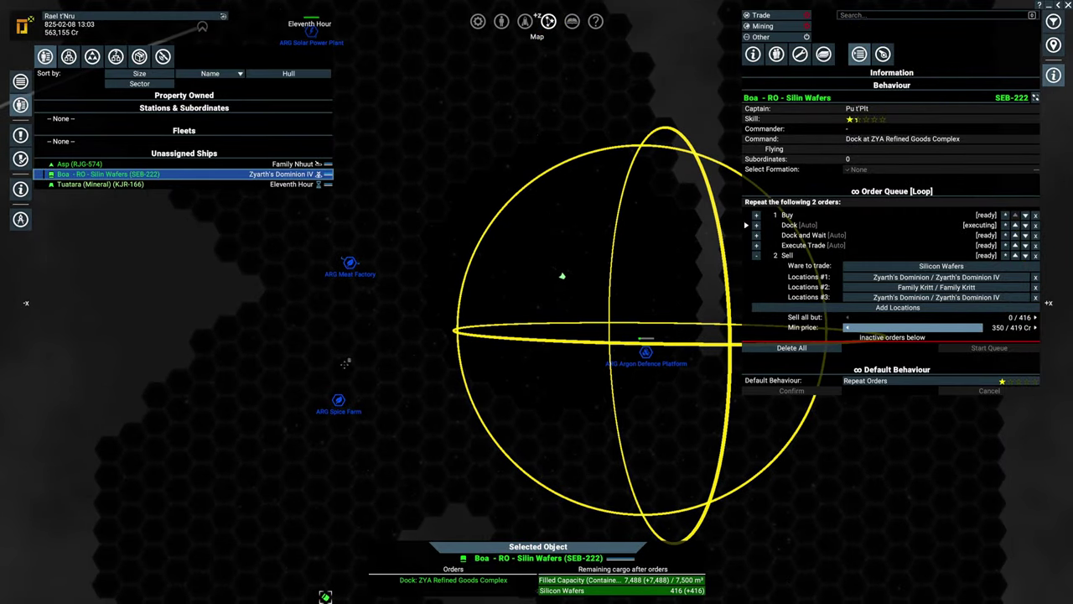
{"action": "left_click_drag", "start_coordinate": [380, 196], "coordinate": [795, 511]}
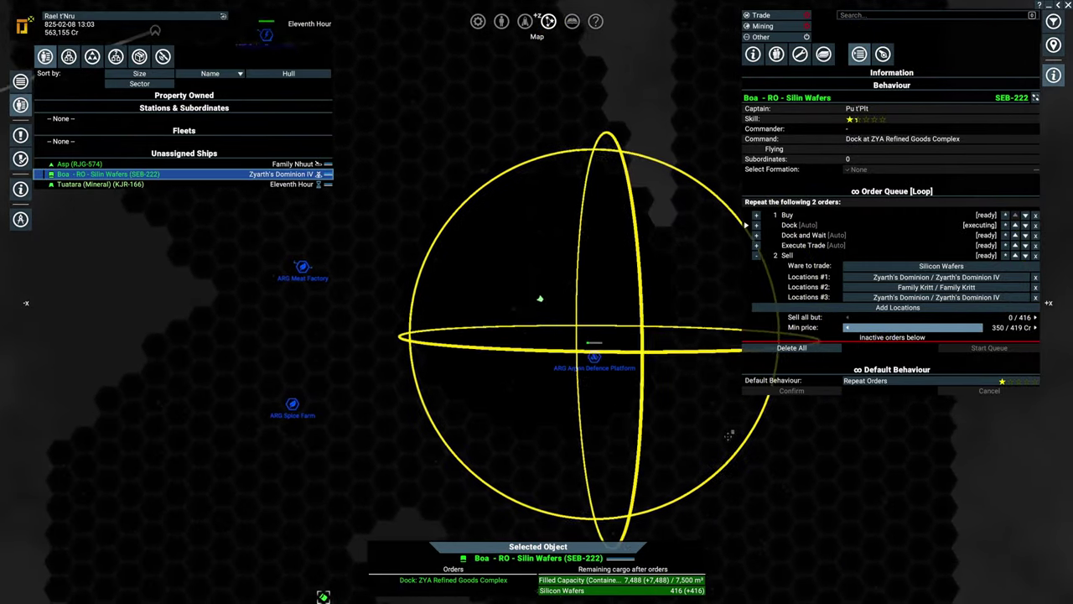
- Read the accepted Satellites Required In Argon Space mission details, then open the Encyclopedia
{"action": "left_click", "coordinate": [21, 135]}
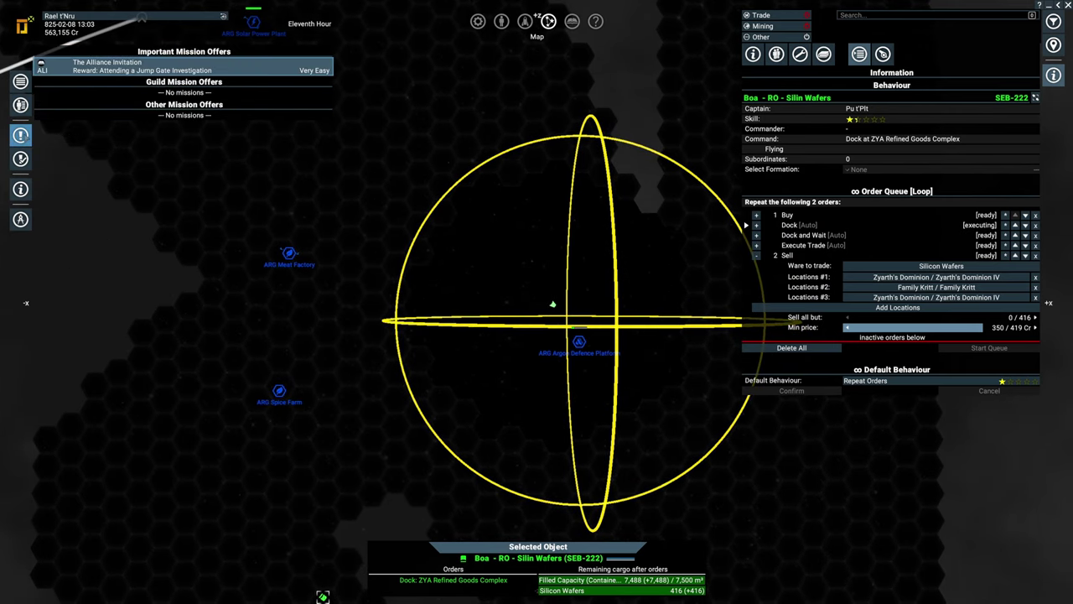
{"action": "left_click", "coordinate": [21, 158]}
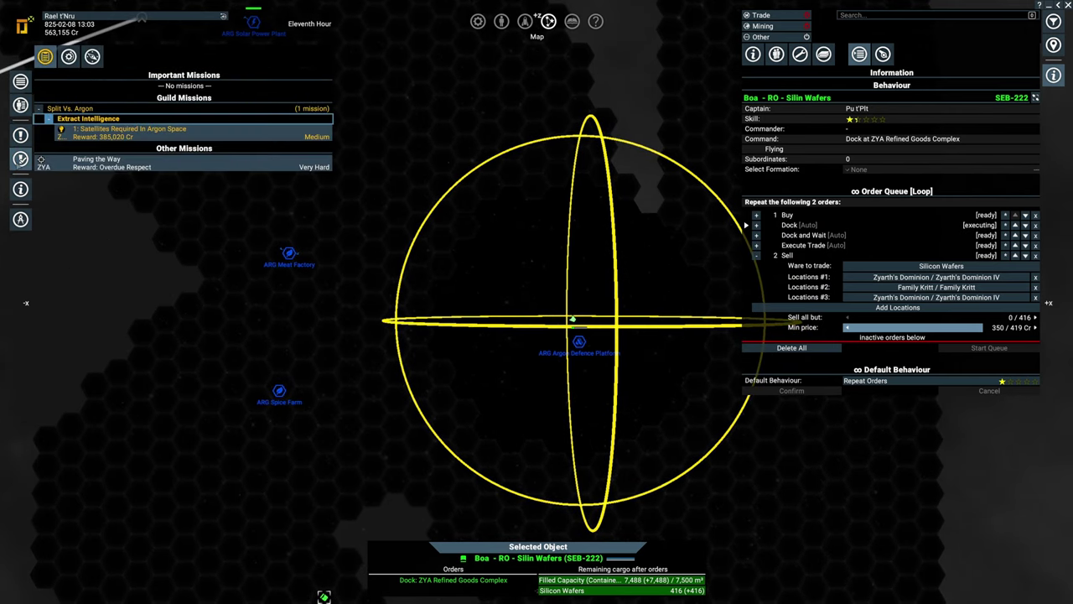
{"action": "left_click", "coordinate": [131, 133]}
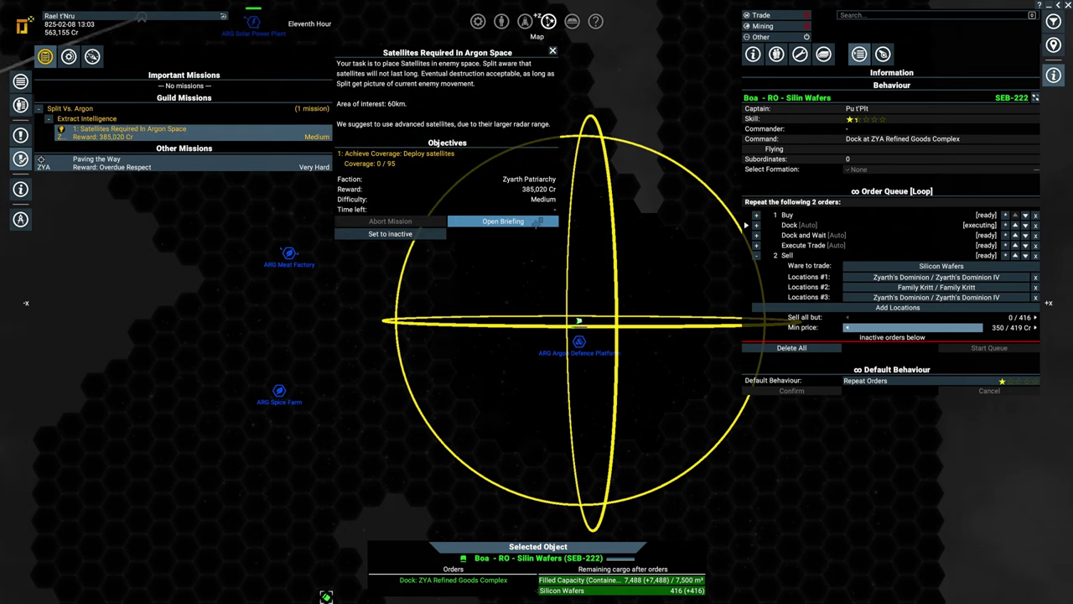
{"action": "key", "text": "Escape"}
{"action": "left_click", "coordinate": [186, 129]}
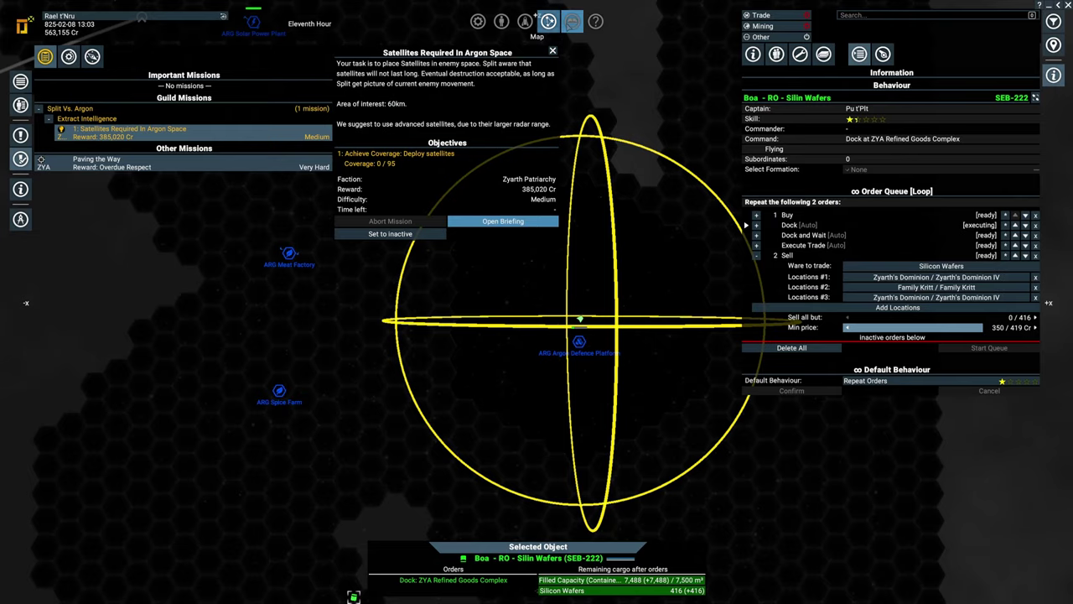
{"action": "left_click", "coordinate": [572, 20]}
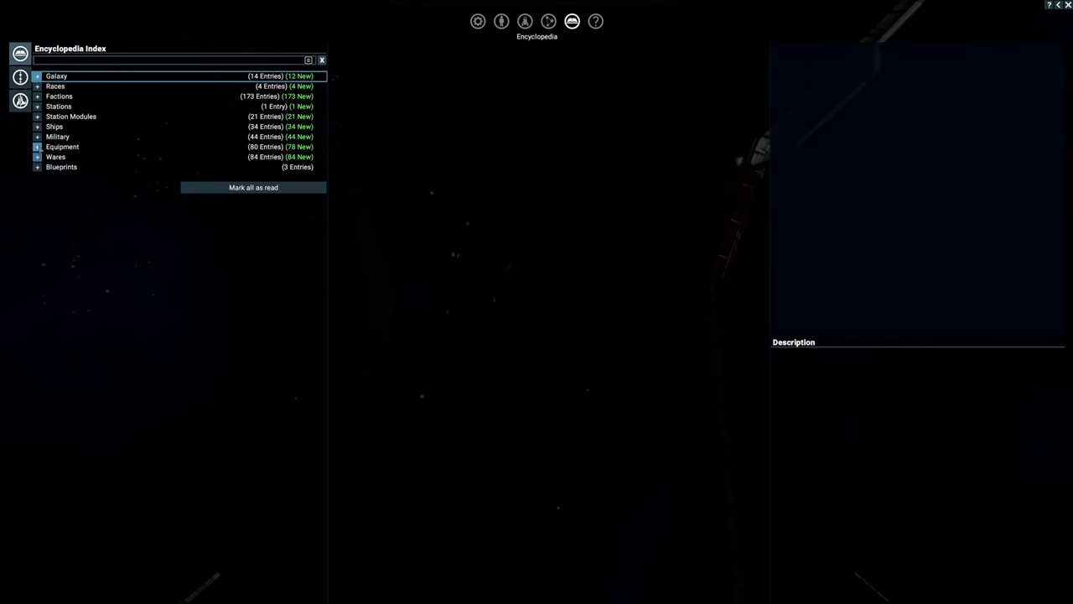
- Compare the Satellite and Advanced Satellite entries under Equipment > Satellites, ending on Satellite
{"action": "left_click", "coordinate": [37, 146]}
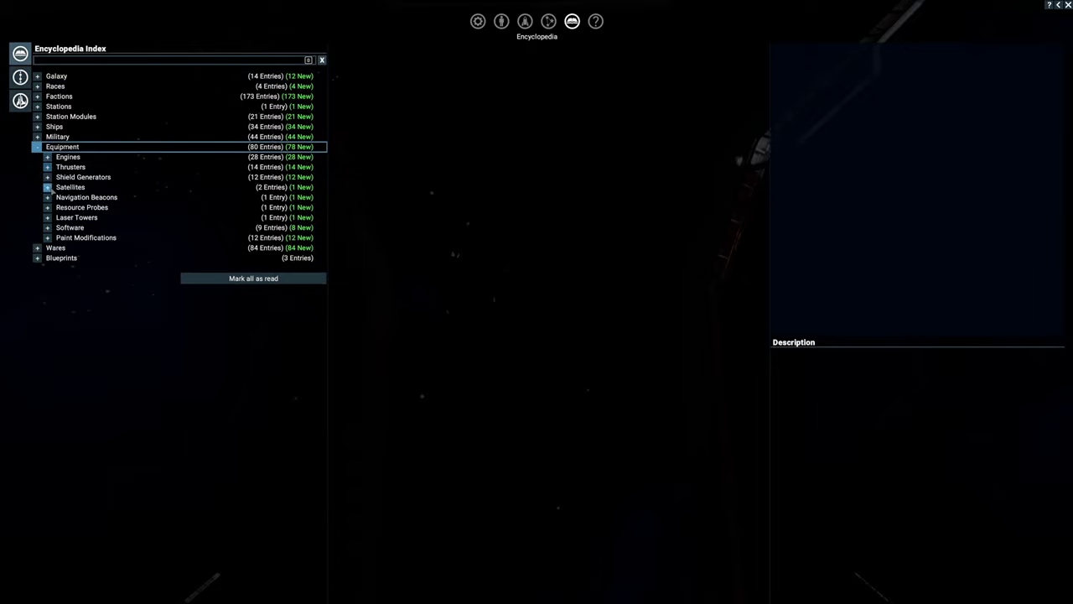
{"action": "left_click", "coordinate": [48, 187]}
{"action": "left_click", "coordinate": [80, 207]}
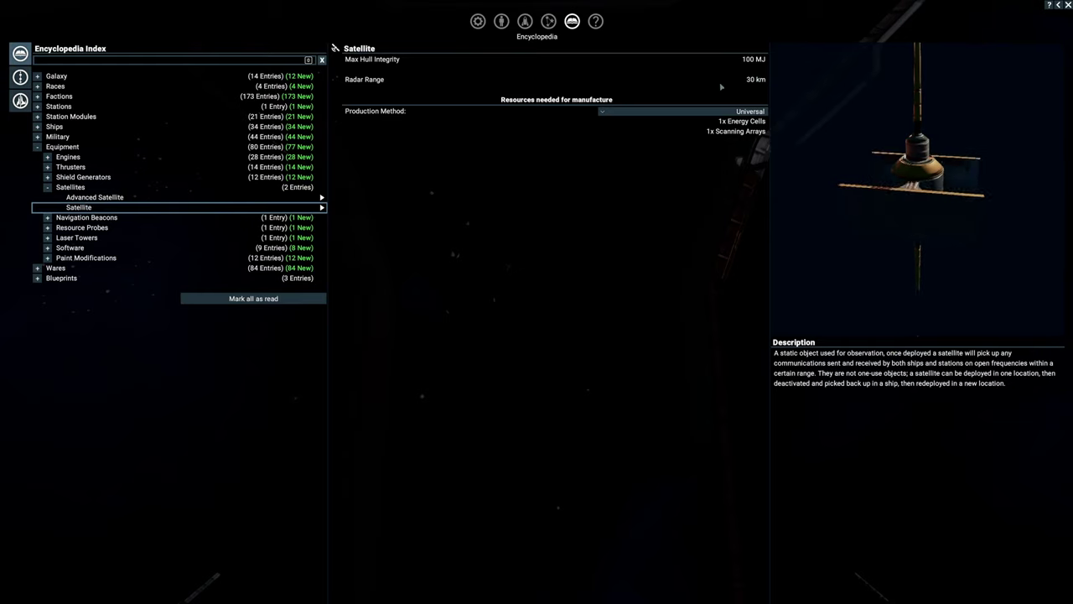
{"action": "left_click", "coordinate": [94, 197]}
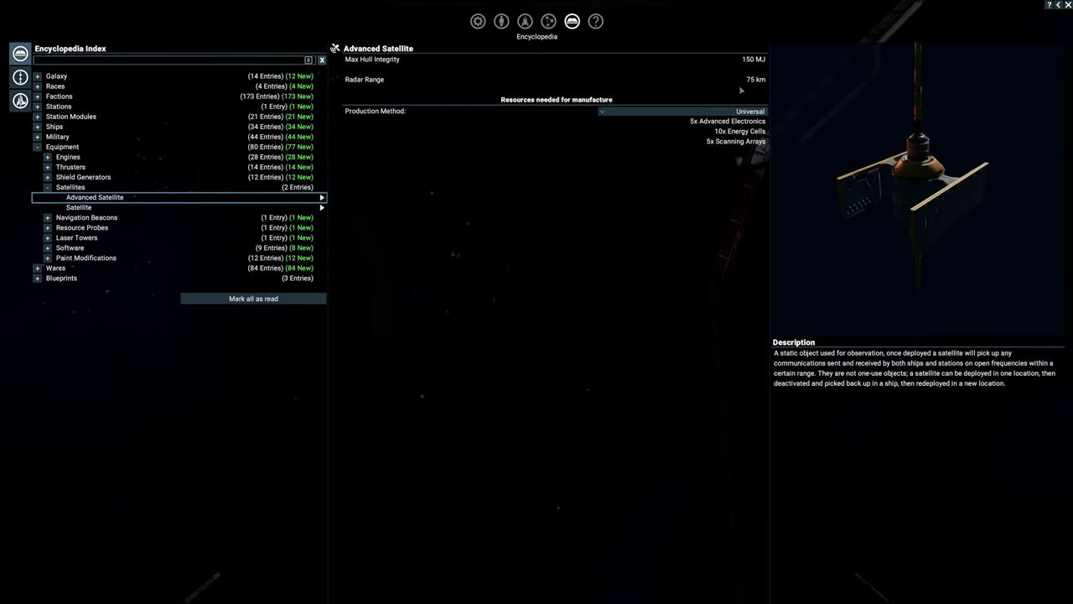
{"action": "left_click", "coordinate": [79, 207]}
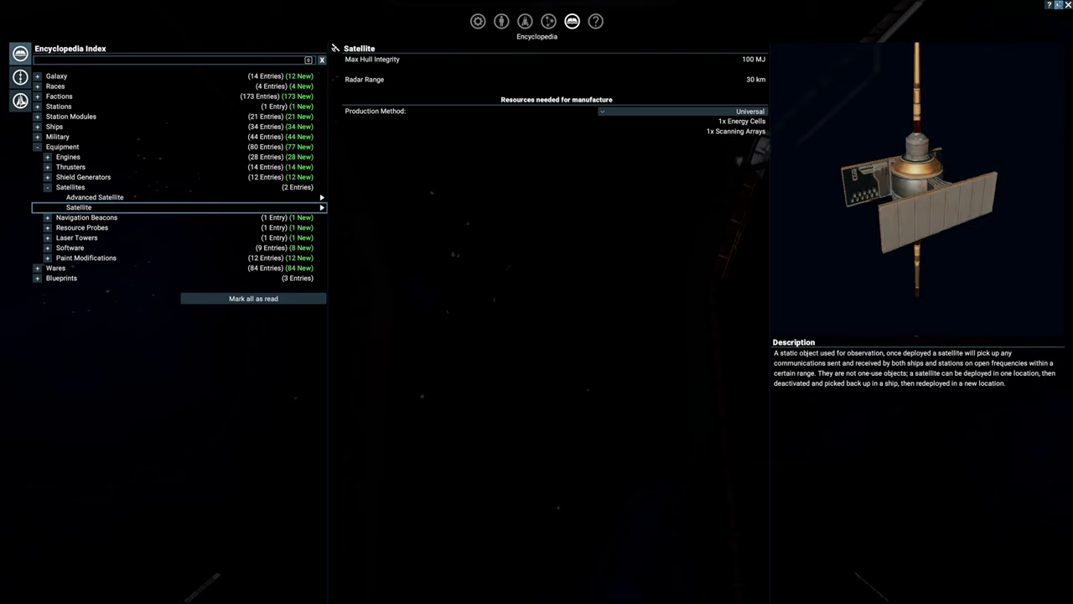
- Close the encyclopedia, browse the ship's civilian deployables, and return to the map
{"action": "key", "text": "Escape"}
{"action": "key", "text": "Escape"}
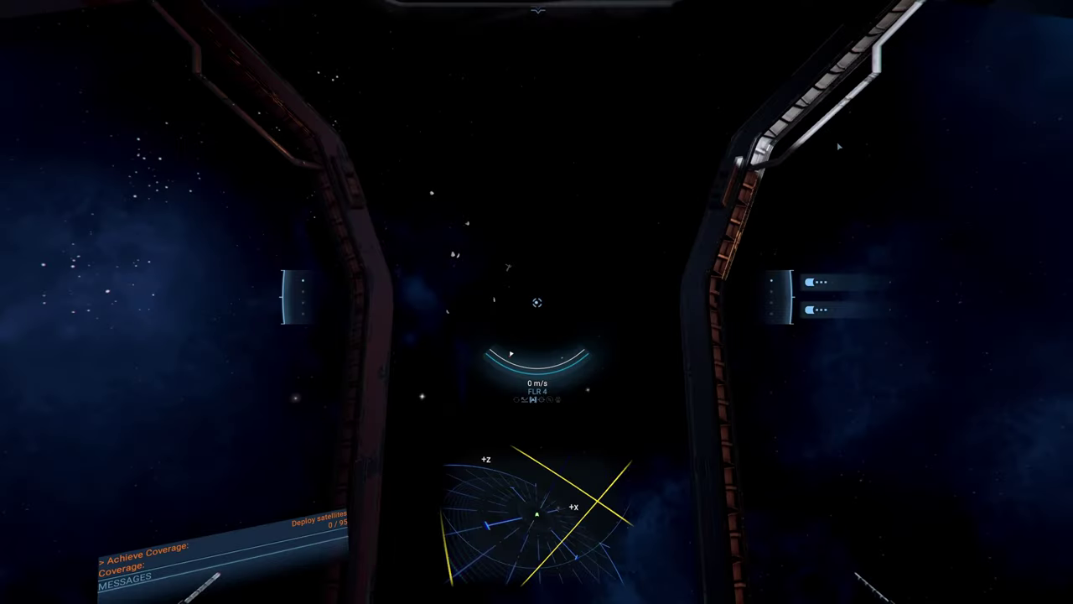
{"action": "key", "text": "Return"}
{"action": "key", "text": "Left"}
{"action": "key", "text": "Return"}
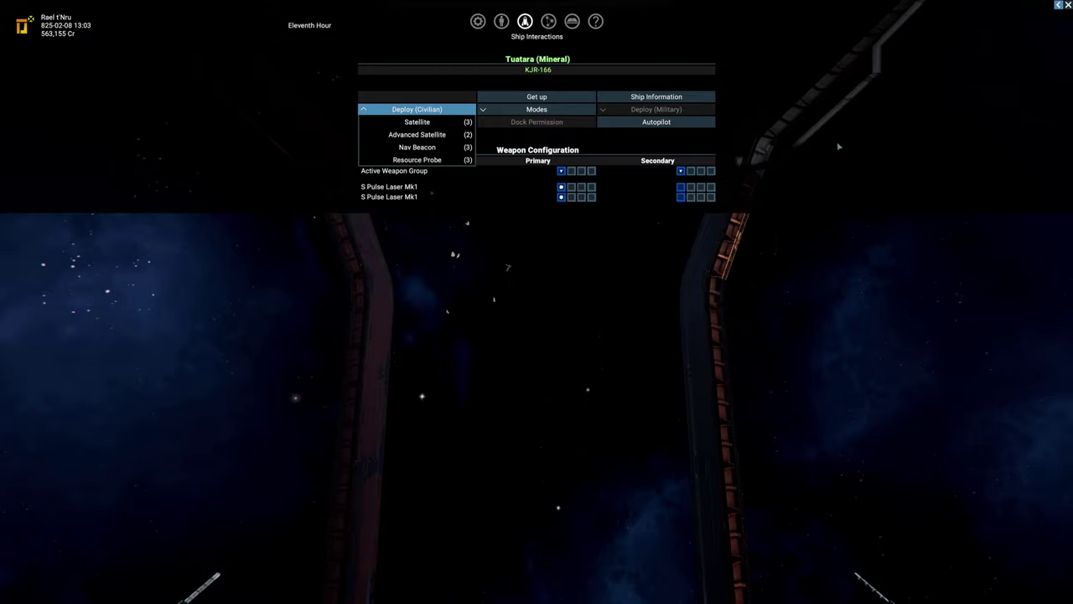
{"action": "key", "text": "Down"}
{"action": "key", "text": "Down"}
{"action": "key", "text": "Return"}
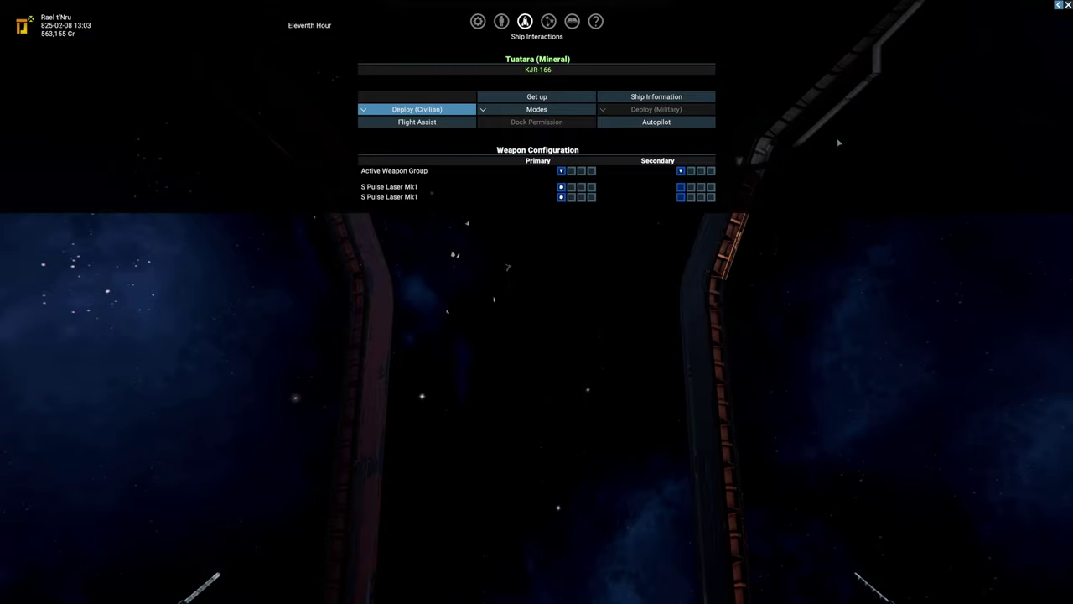
{"action": "key", "text": "m"}
{"action": "scroll", "coordinate": [675, 254], "scroll_direction": "down", "scroll_amount": 3}
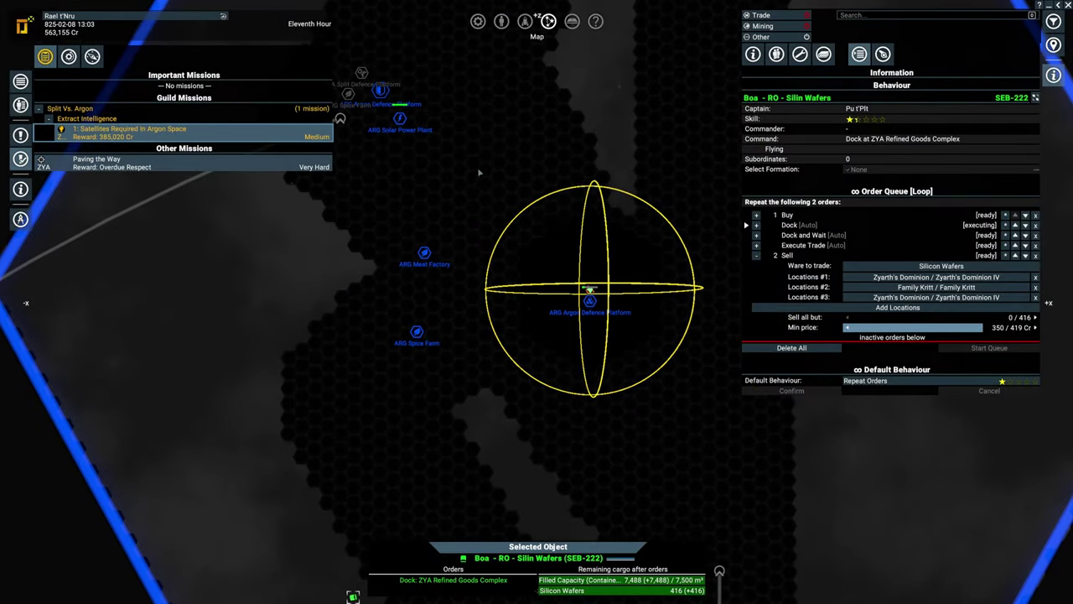
- Set a route to the Zyarth's Dominion X sector
{"action": "left_click_drag", "start_coordinate": [478, 172], "coordinate": [305, 376]}
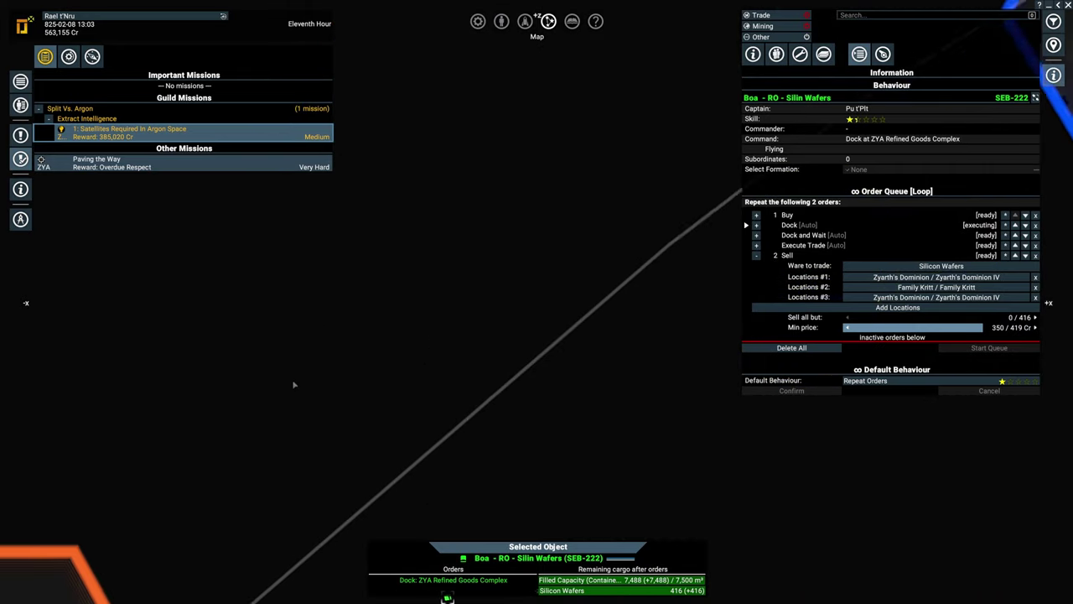
{"action": "scroll", "coordinate": [306, 377], "scroll_direction": "down", "scroll_amount": 3}
{"action": "left_click_drag", "start_coordinate": [252, 84], "coordinate": [429, 288]}
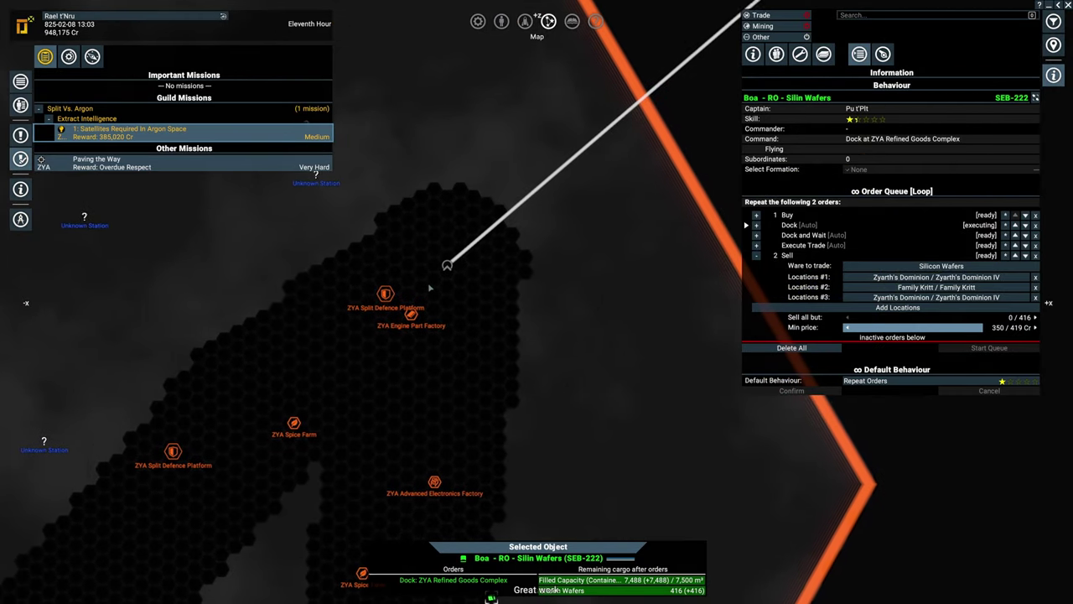
{"action": "left_click", "coordinate": [430, 288]}
{"action": "right_click", "coordinate": [445, 266]}
{"action": "left_click", "coordinate": [463, 328]}
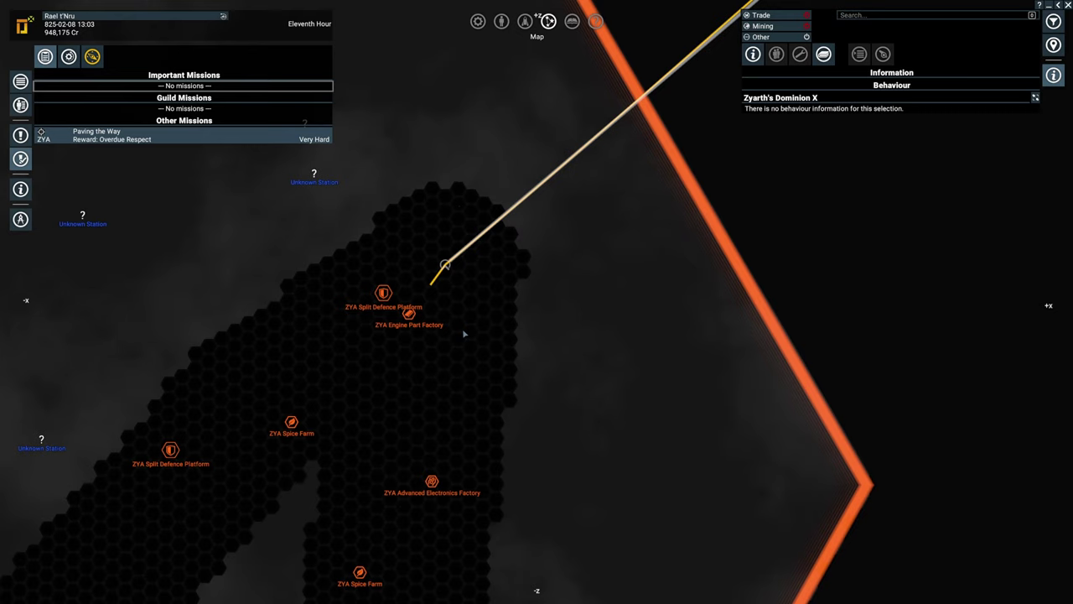
- Check the Paving the Way mission, then centre the map on the ZYA station cluster
{"action": "left_click", "coordinate": [132, 139]}
{"action": "scroll", "coordinate": [444, 265], "scroll_direction": "down", "scroll_amount": 5}
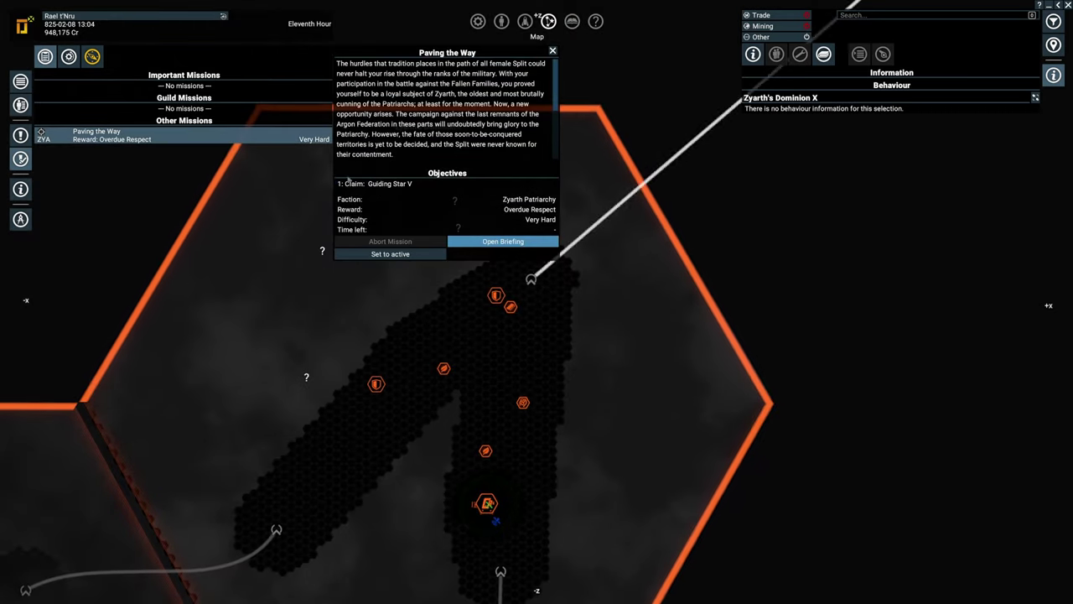
{"action": "key", "text": "Escape"}
{"action": "left_click_drag", "start_coordinate": [587, 361], "coordinate": [504, 464]}
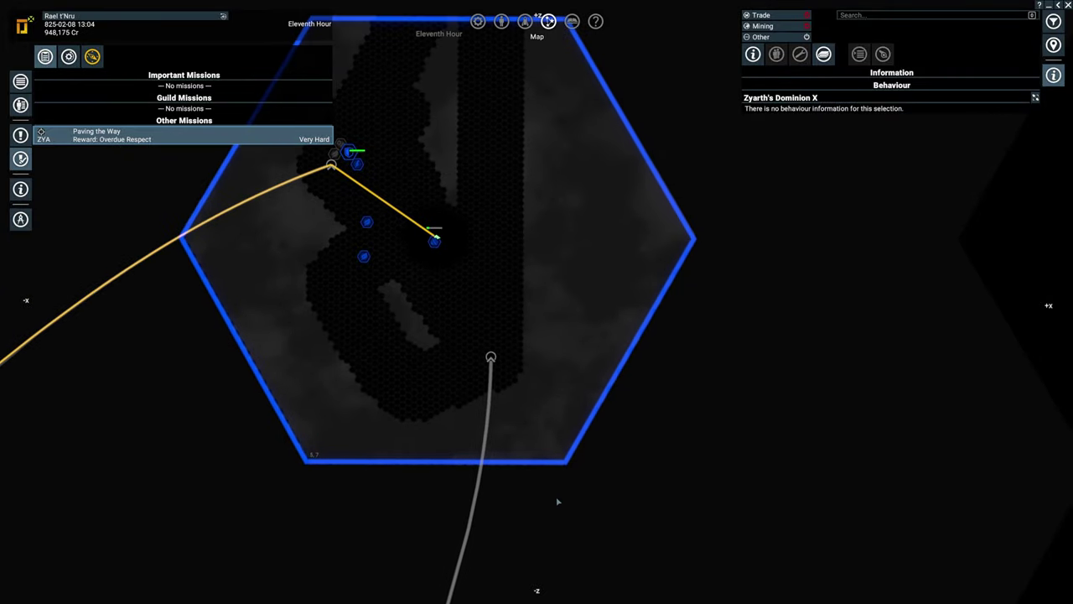
{"action": "scroll", "coordinate": [430, 334], "scroll_direction": "up", "scroll_amount": 6}
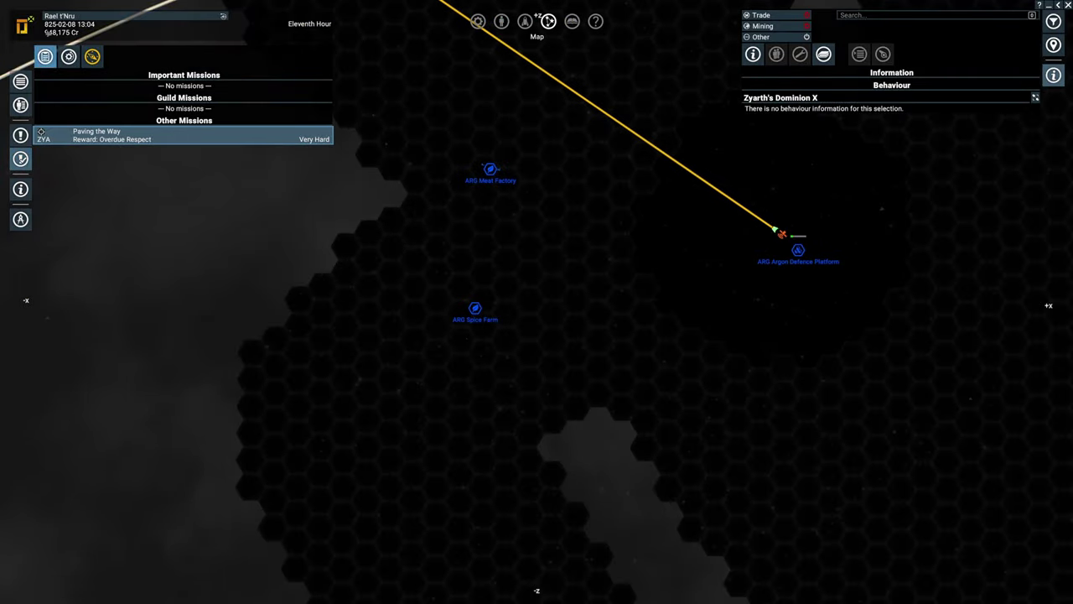
{"action": "scroll", "coordinate": [537, 302], "scroll_direction": "down", "scroll_amount": 5}
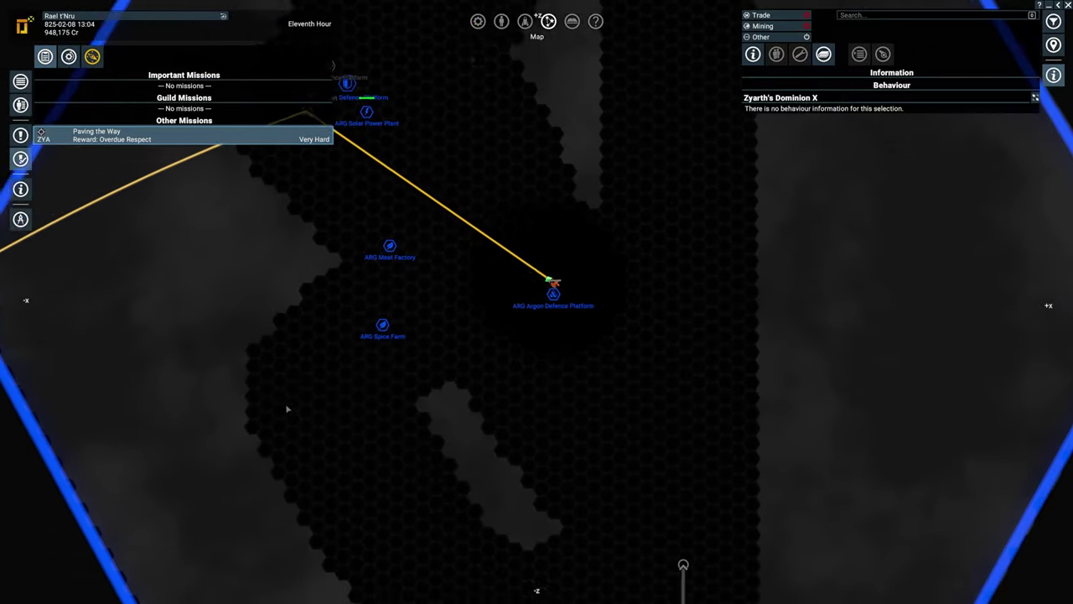
{"action": "left_click_drag", "start_coordinate": [537, 251], "coordinate": [252, 503]}
{"action": "scroll", "coordinate": [537, 335], "scroll_direction": "up", "scroll_amount": 6}
{"action": "mouse_move", "coordinate": [754, 335]}
{"action": "left_mouse_down"}
{"action": "mouse_move", "coordinate": [587, 361]}
{"action": "mouse_move", "coordinate": [592, 342]}
{"action": "mouse_move", "coordinate": [515, 243]}
{"action": "left_mouse_up"}
{"action": "scroll", "coordinate": [592, 342], "scroll_direction": "down", "scroll_amount": 4}
{"action": "scroll", "coordinate": [536, 302], "scroll_direction": "down", "scroll_amount": 4}
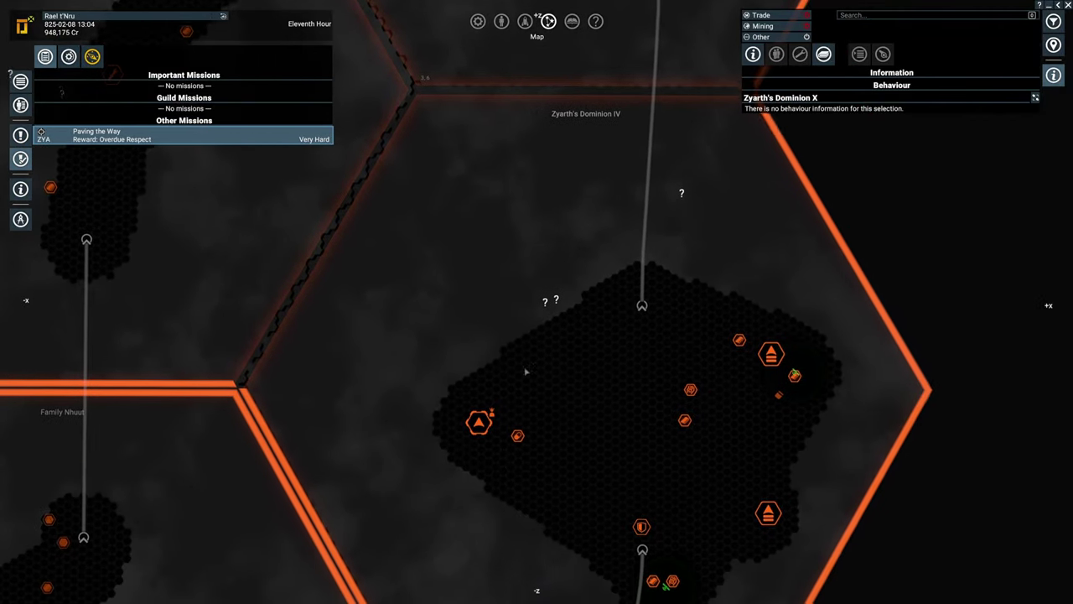
{"action": "left_click_drag", "start_coordinate": [515, 378], "coordinate": [515, 168]}
- Start buying a Jaguar - Scout at ZYA Split Wharf with the Low Preset loadout
{"action": "left_click", "coordinate": [468, 233]}
{"action": "right_click", "coordinate": [468, 233]}
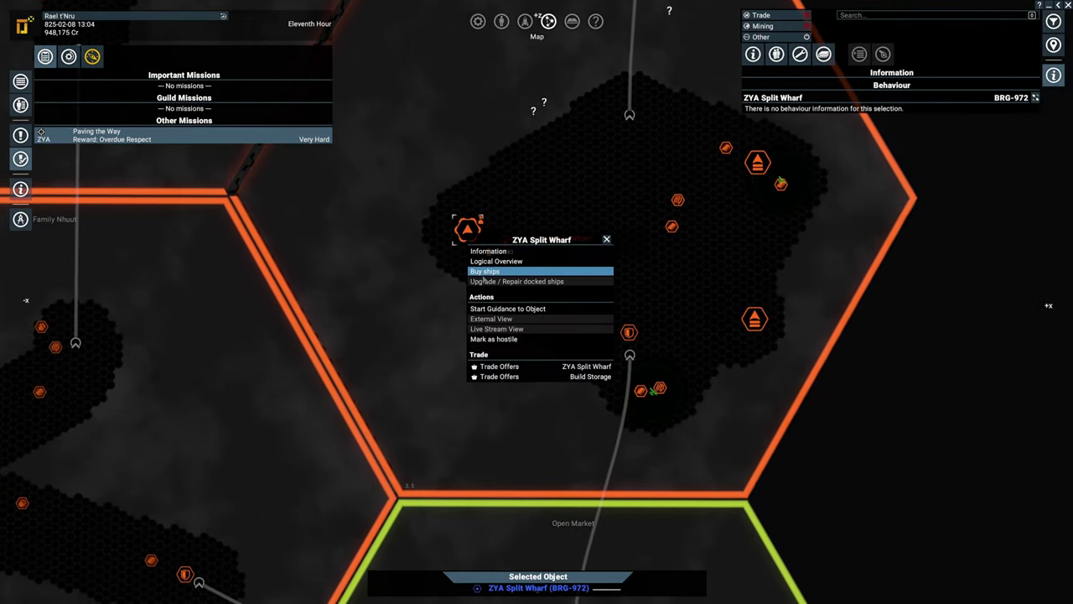
{"action": "left_click", "coordinate": [503, 274]}
{"action": "left_click", "coordinate": [327, 21]}
{"action": "left_click", "coordinate": [327, 21]}
{"action": "left_click", "coordinate": [470, 21]}
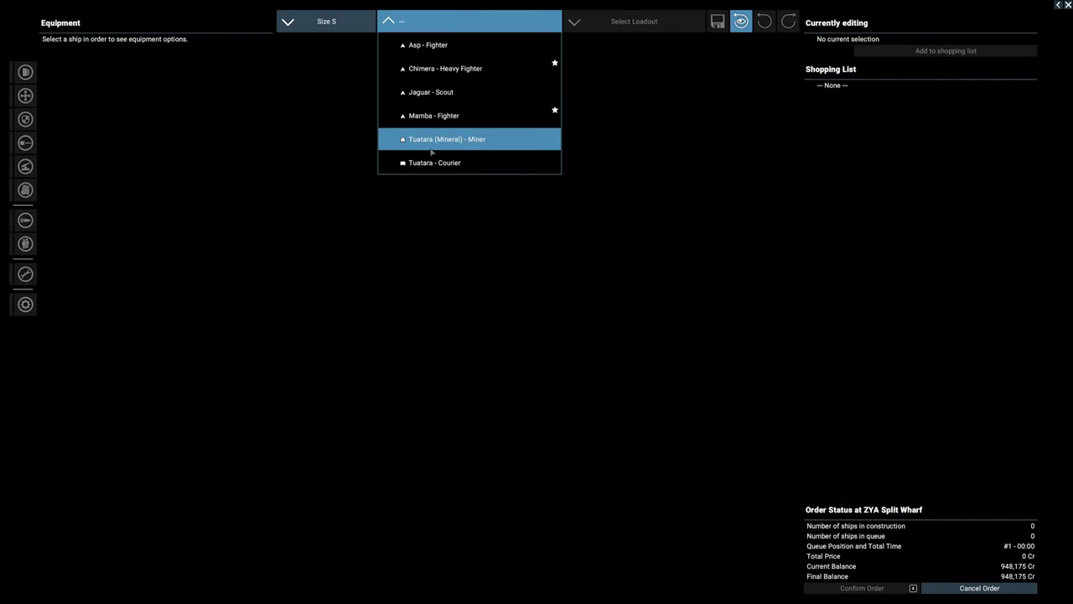
{"action": "left_click", "coordinate": [452, 91]}
{"action": "left_click", "coordinate": [634, 21]}
{"action": "left_click", "coordinate": [624, 67]}
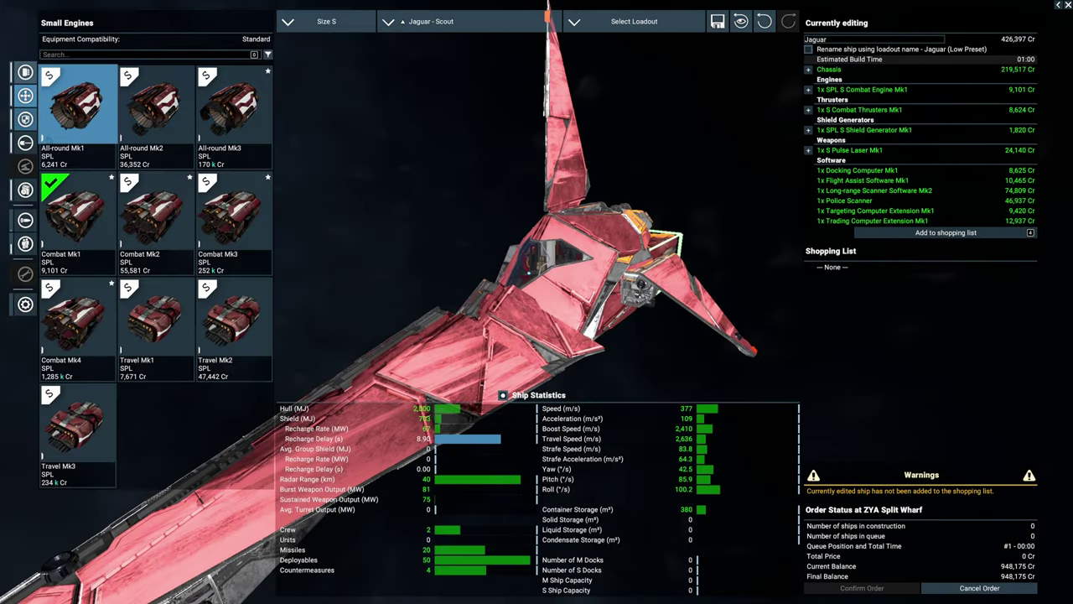
- Fit Travel Mk1 engine, Basic Scanner, 4 flares and 10 satellites, then add to shopping list
{"action": "double_click", "coordinate": [156, 316]}
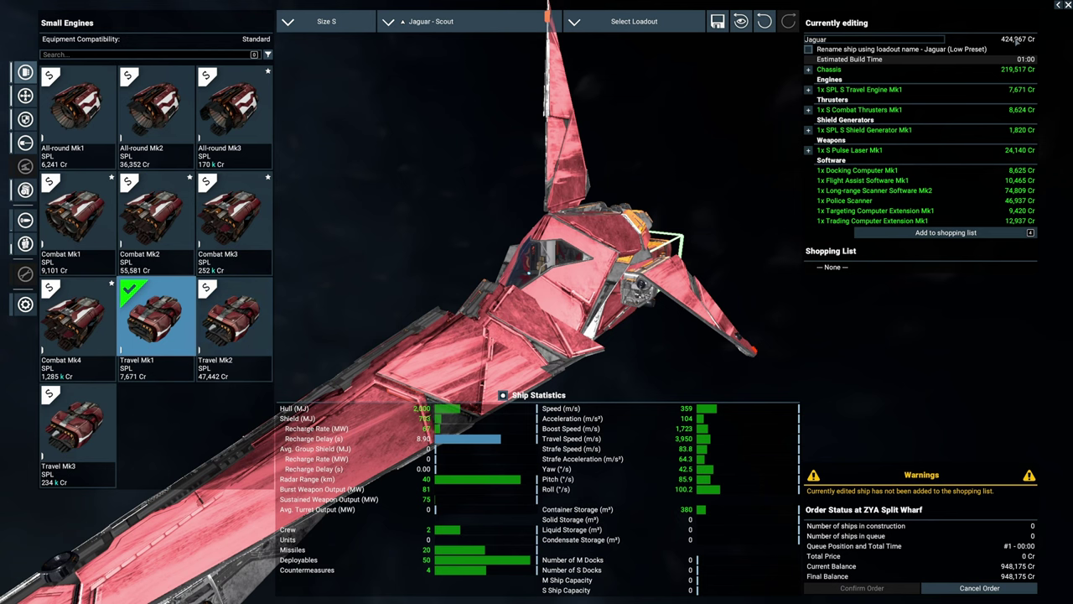
{"action": "left_click", "coordinate": [25, 119]}
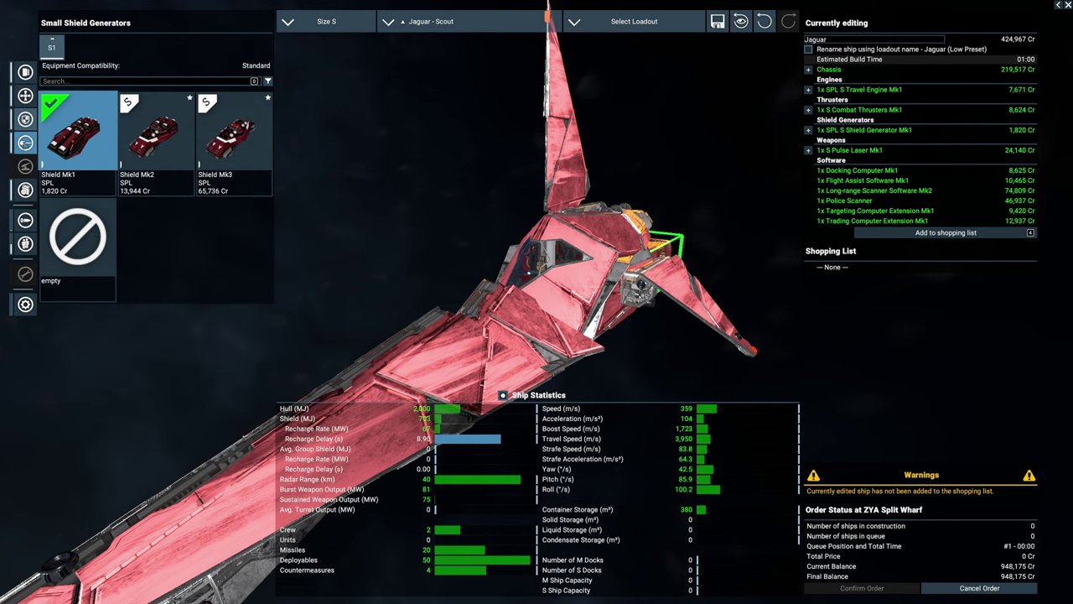
{"action": "left_click", "coordinate": [25, 143]}
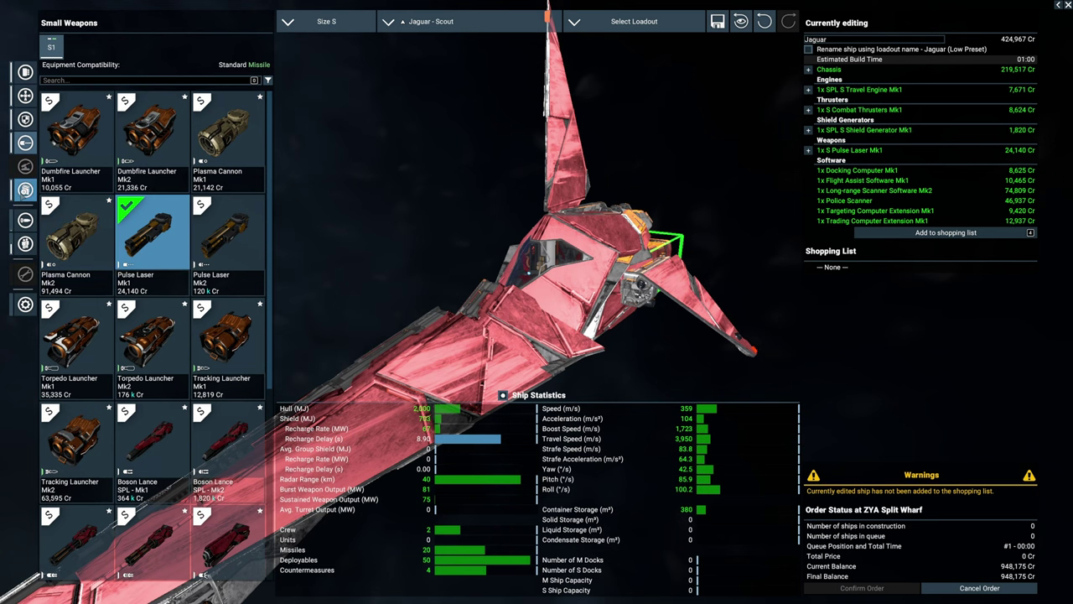
{"action": "left_click", "coordinate": [25, 190]}
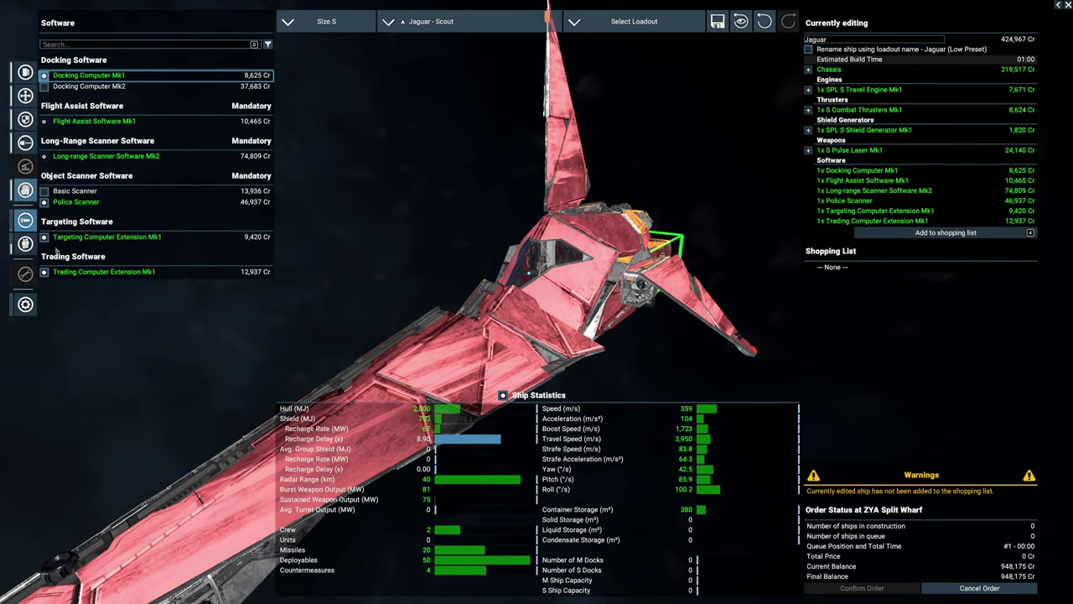
{"action": "left_click", "coordinate": [45, 192]}
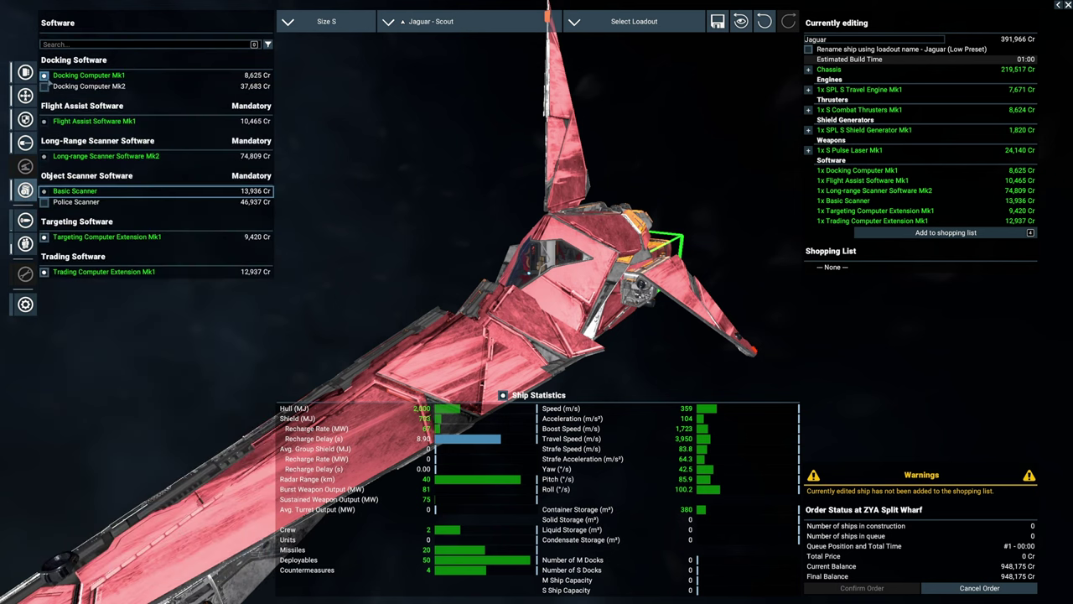
{"action": "left_click", "coordinate": [26, 219]}
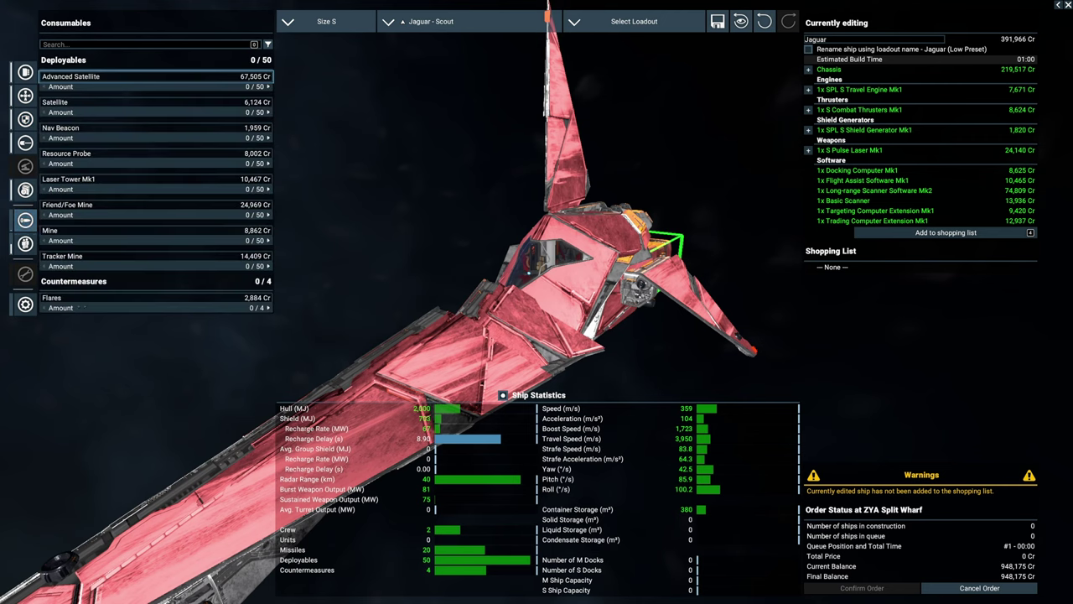
{"action": "left_click_drag", "start_coordinate": [86, 308], "coordinate": [268, 308]}
{"action": "left_click", "coordinate": [26, 243]}
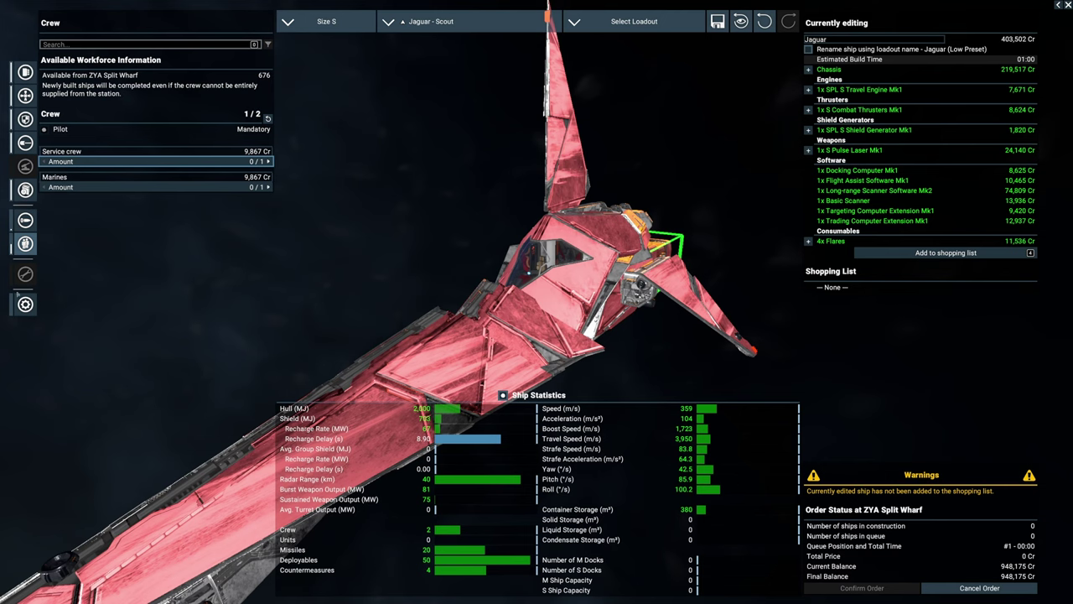
{"action": "left_click", "coordinate": [25, 220]}
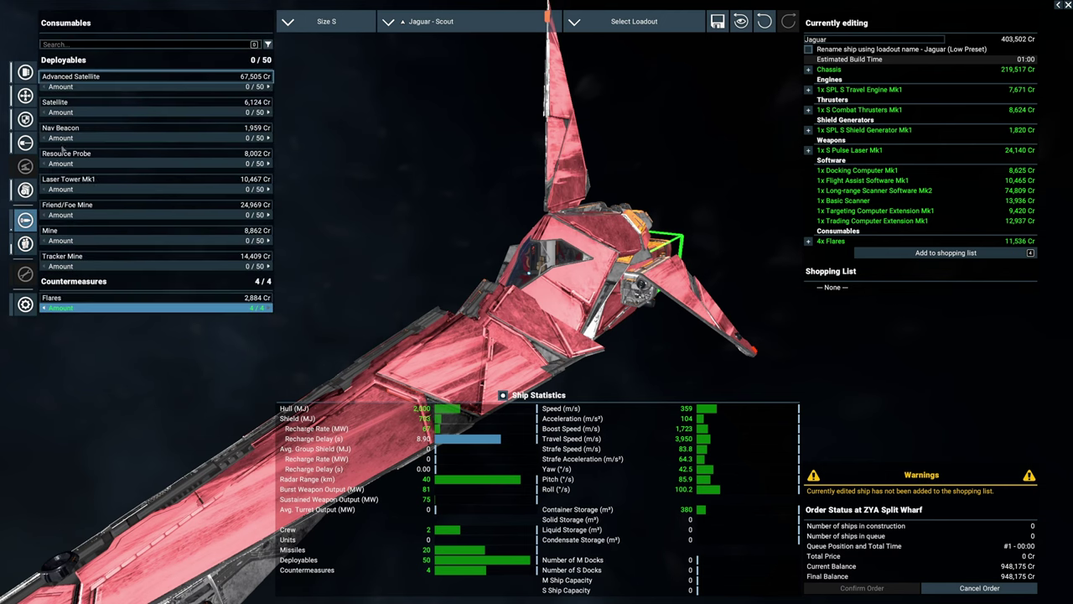
{"action": "left_click_drag", "start_coordinate": [44, 112], "coordinate": [87, 111]}
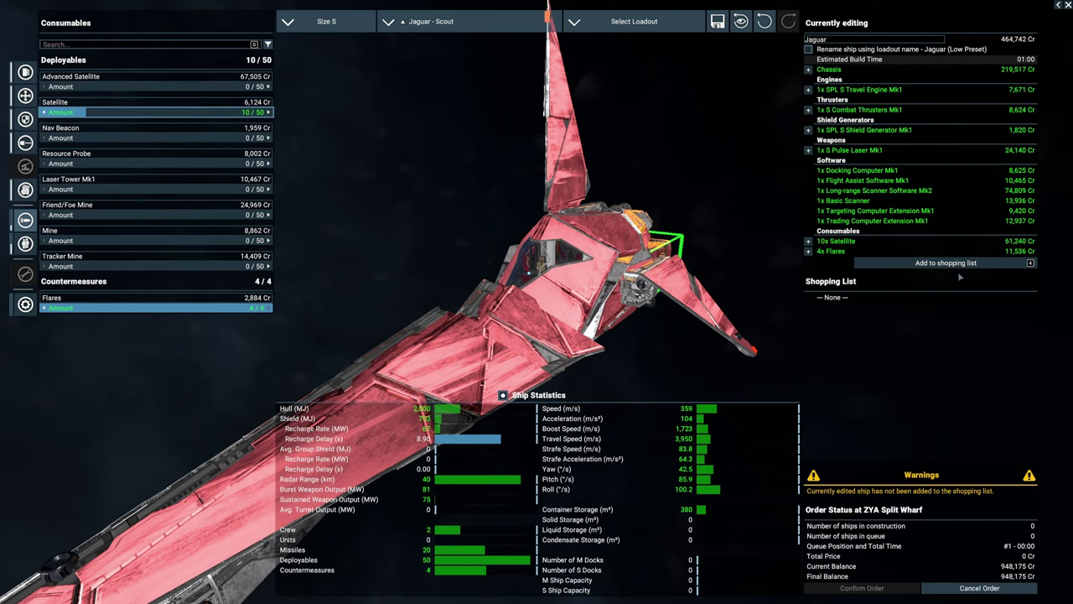
{"action": "left_click", "coordinate": [946, 263]}
- Confirm the Jaguar order, check owned property, then close and reopen the map
{"action": "left_click", "coordinate": [862, 588]}
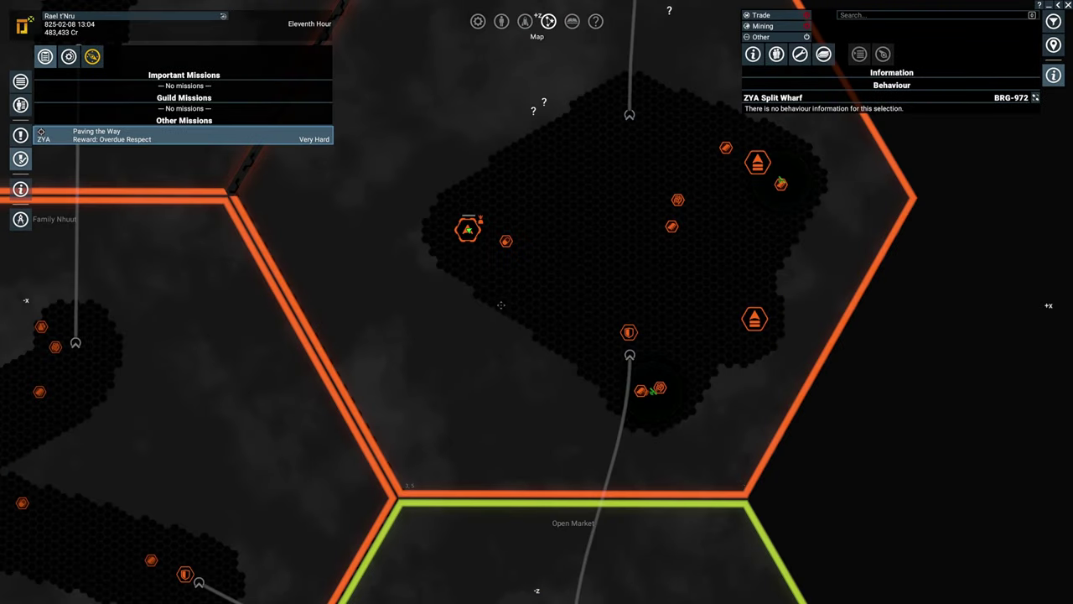
{"action": "left_click", "coordinate": [20, 105]}
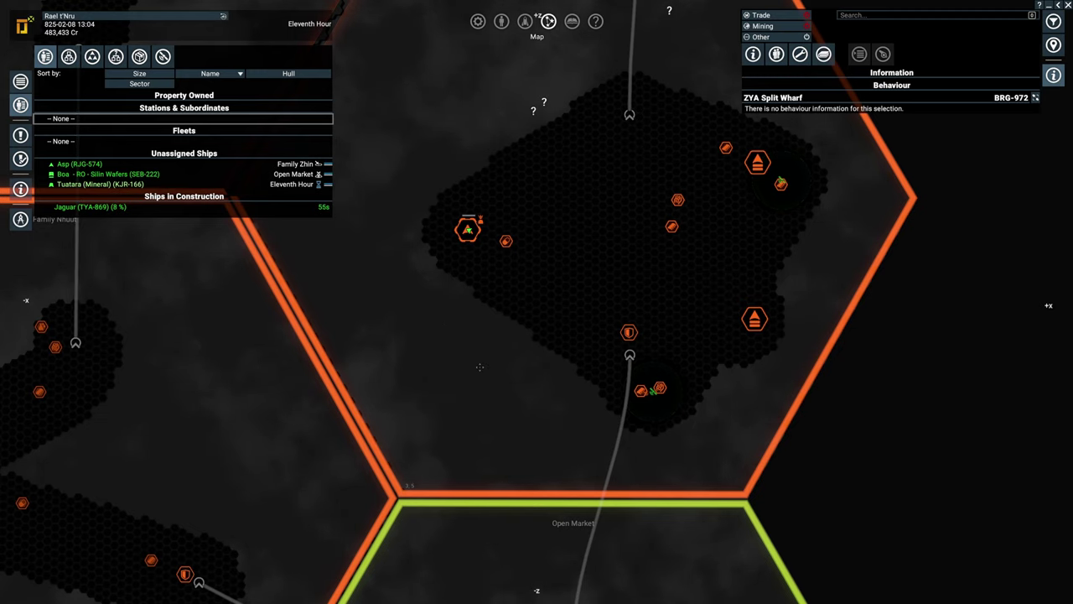
{"action": "scroll", "coordinate": [479, 366], "scroll_direction": "up", "scroll_amount": 6}
{"action": "scroll", "coordinate": [537, 302], "scroll_direction": "up", "scroll_amount": 4}
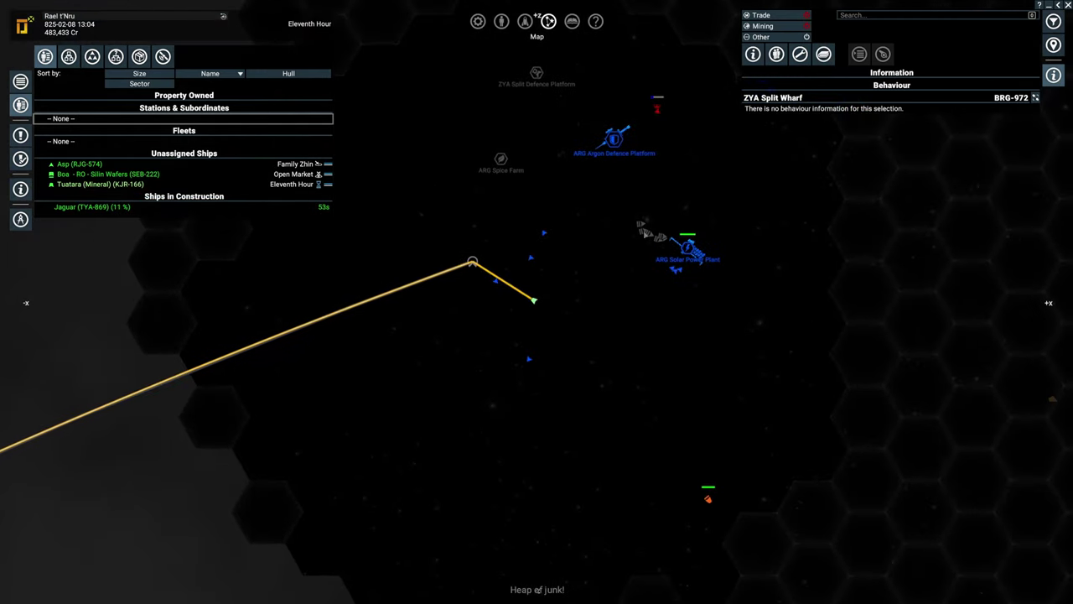
{"action": "key", "text": "m"}
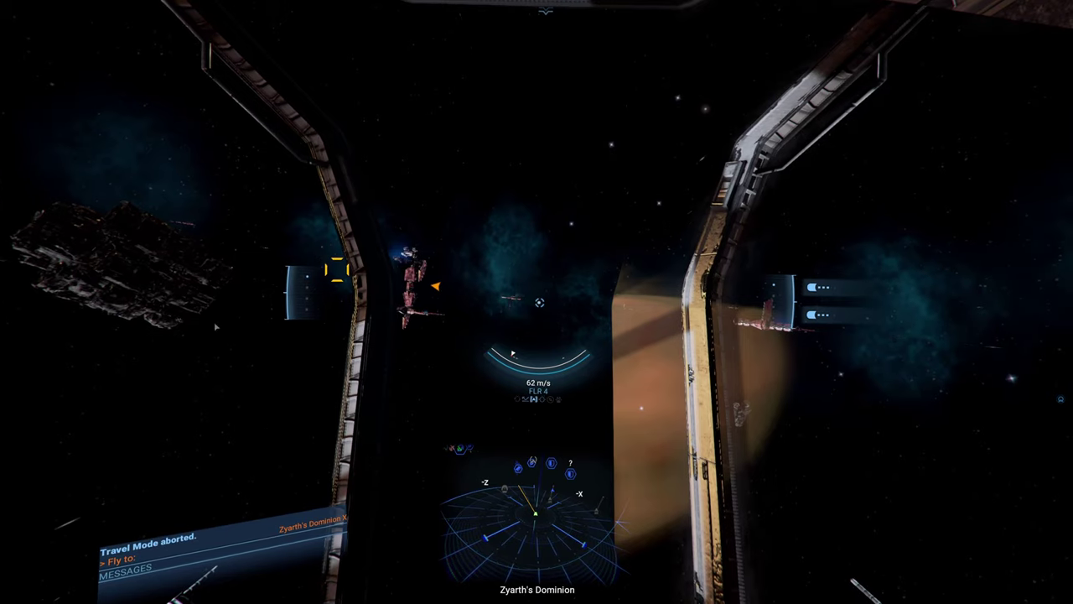
{"action": "key", "text": "m"}
- Compare the Extract Intelligence and Improve Defence Against Argon guild mission offers
{"action": "left_click", "coordinate": [20, 134]}
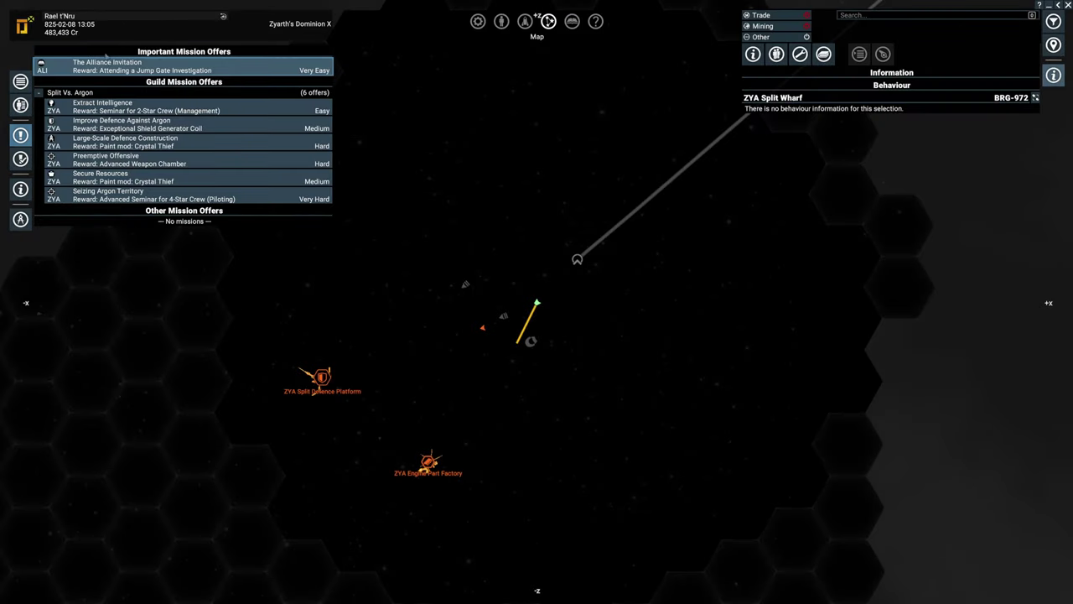
{"action": "left_click", "coordinate": [250, 110]}
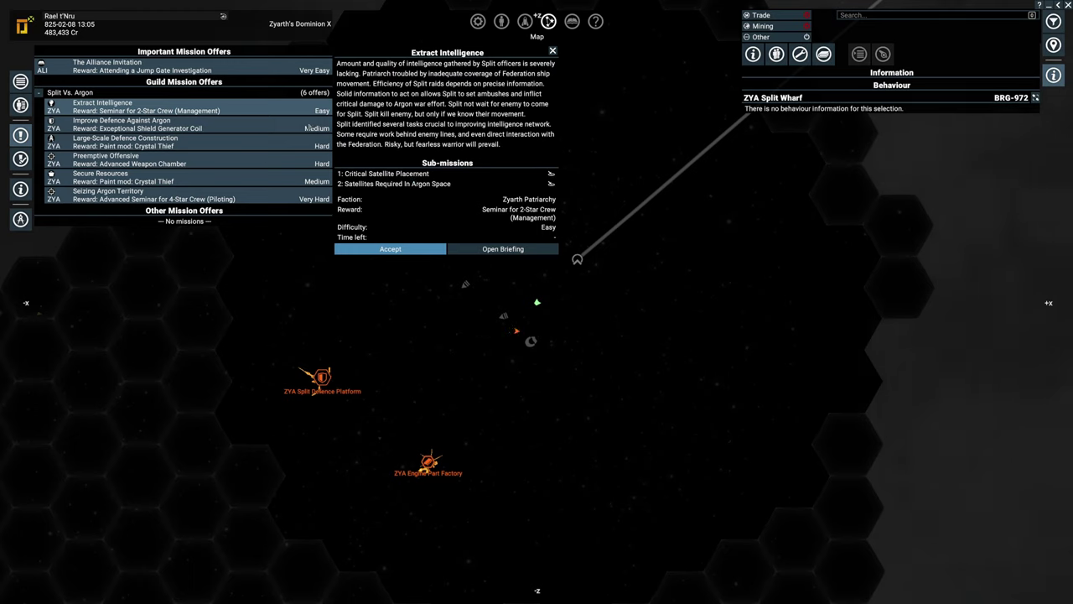
{"action": "left_click", "coordinate": [180, 126]}
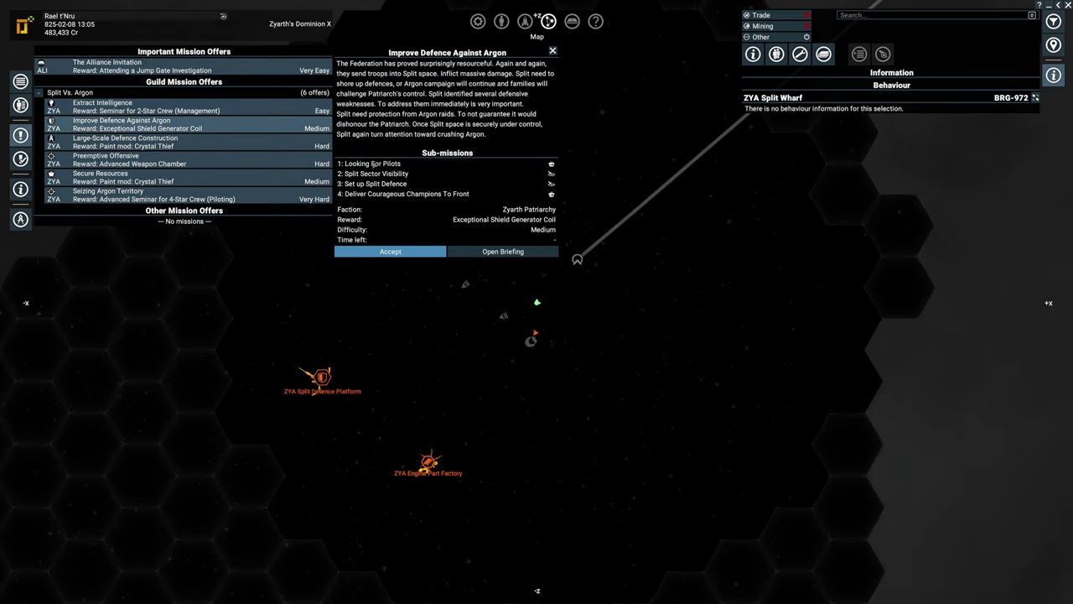
- Read the Improve Defence Against Argon briefing and rewards, then check Secure Resources and Extract Intelligence
{"action": "left_click", "coordinate": [503, 251]}
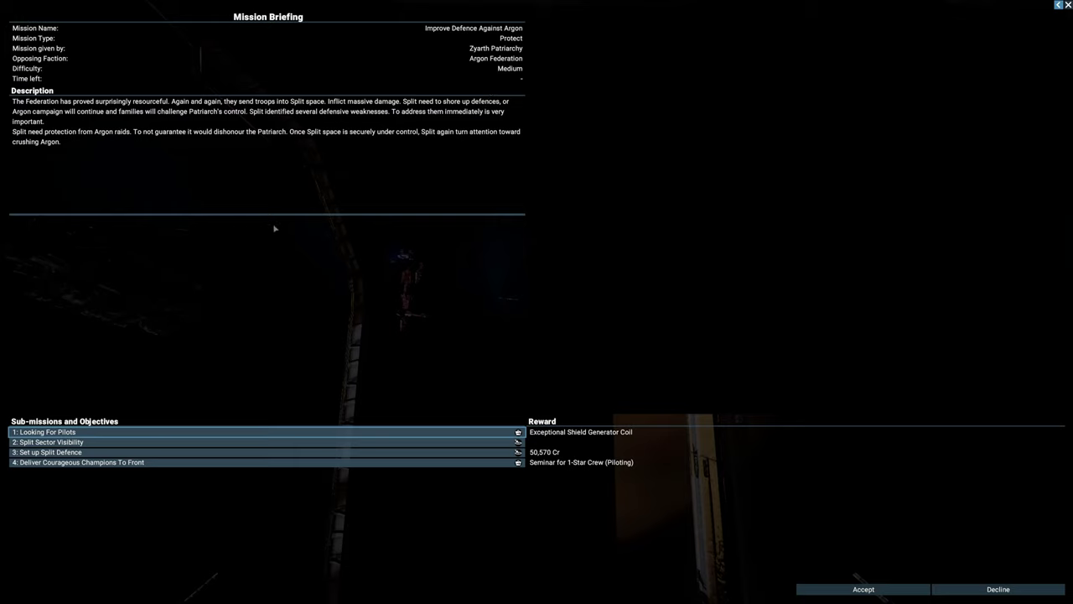
{"action": "left_click", "coordinate": [312, 447]}
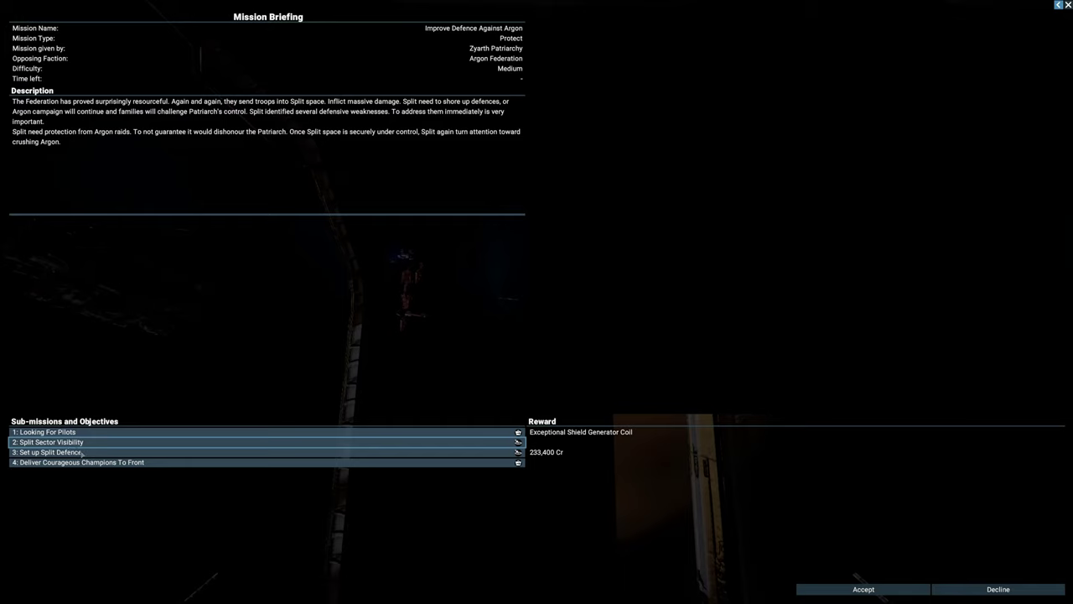
{"action": "left_click", "coordinate": [82, 452]}
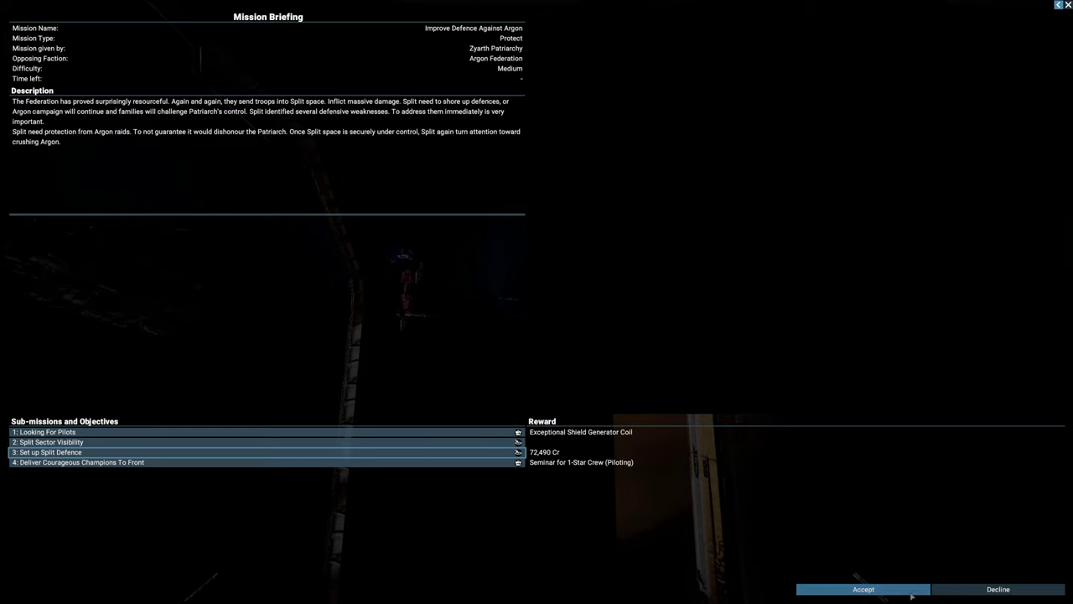
{"action": "left_click", "coordinate": [864, 588]}
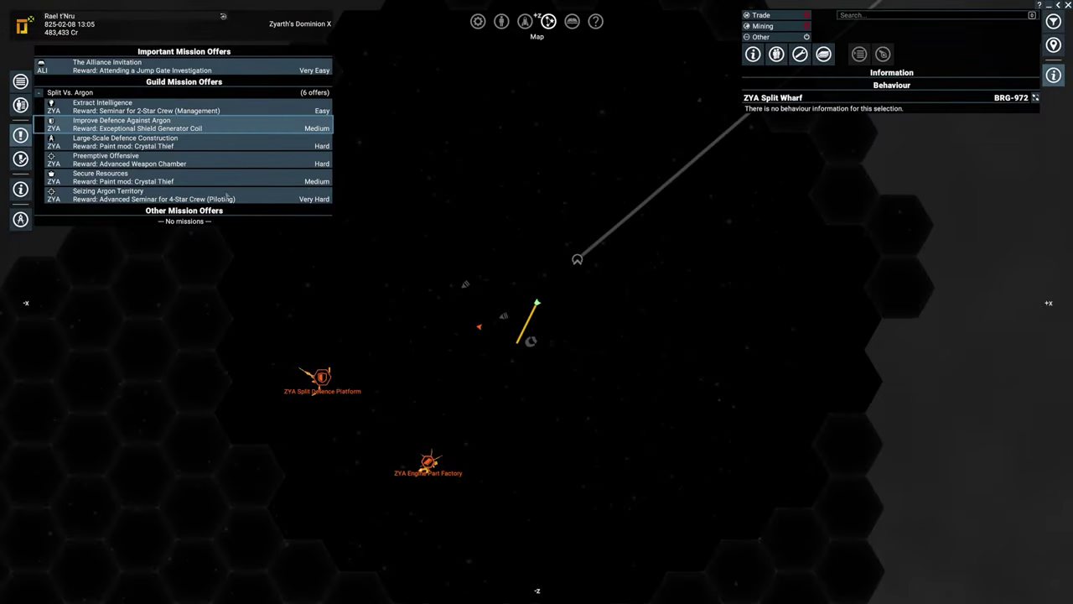
{"action": "left_click", "coordinate": [130, 182]}
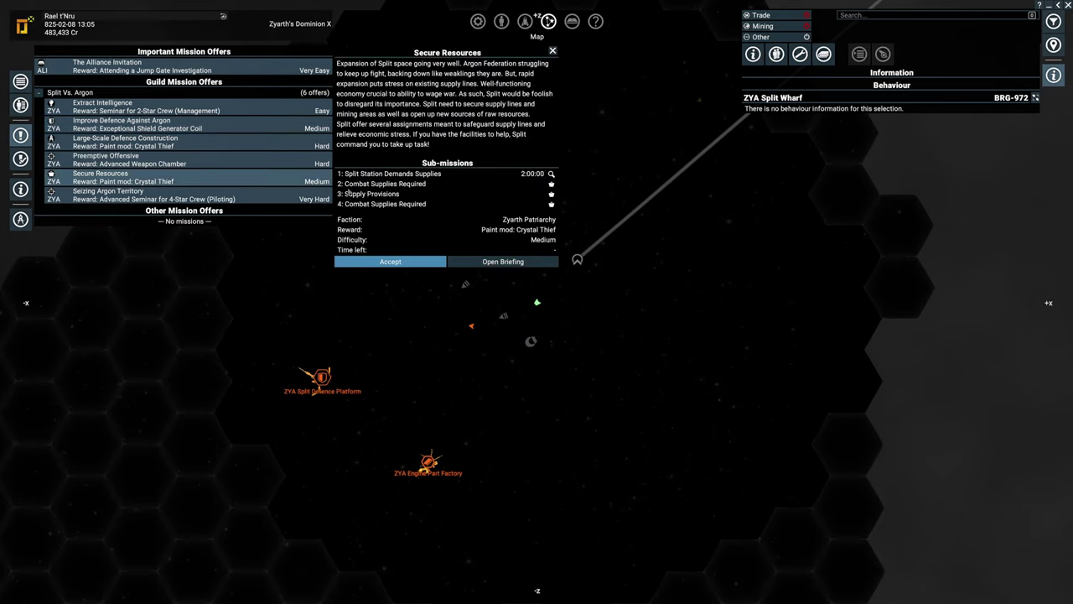
{"action": "left_click", "coordinate": [234, 110]}
- Accept Extract Intelligence, follow its route on the map, and show active missions
{"action": "left_click", "coordinate": [390, 249]}
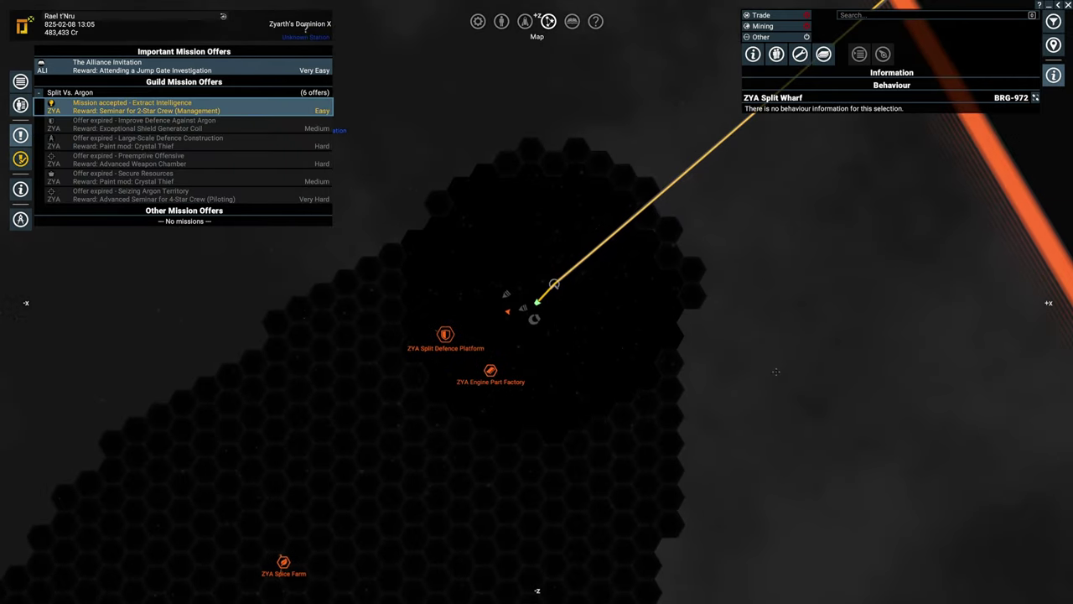
{"action": "scroll", "coordinate": [537, 302], "scroll_direction": "down", "scroll_amount": 5}
{"action": "scroll", "coordinate": [784, 370], "scroll_direction": "down", "scroll_amount": 3}
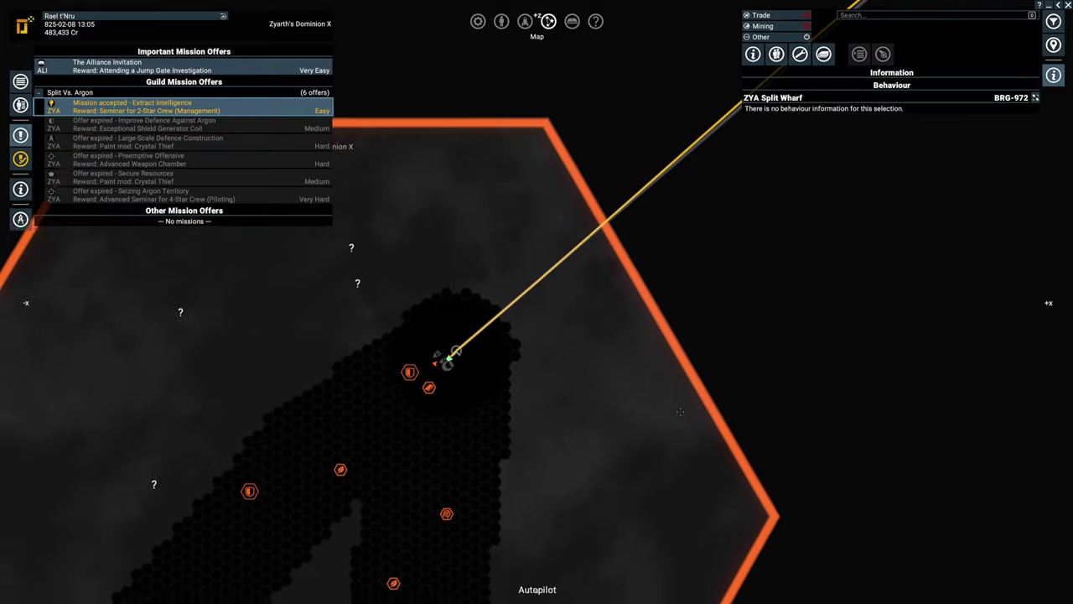
{"action": "left_click_drag", "start_coordinate": [784, 371], "coordinate": [618, 472]}
{"action": "scroll", "coordinate": [618, 471], "scroll_direction": "up", "scroll_amount": 8}
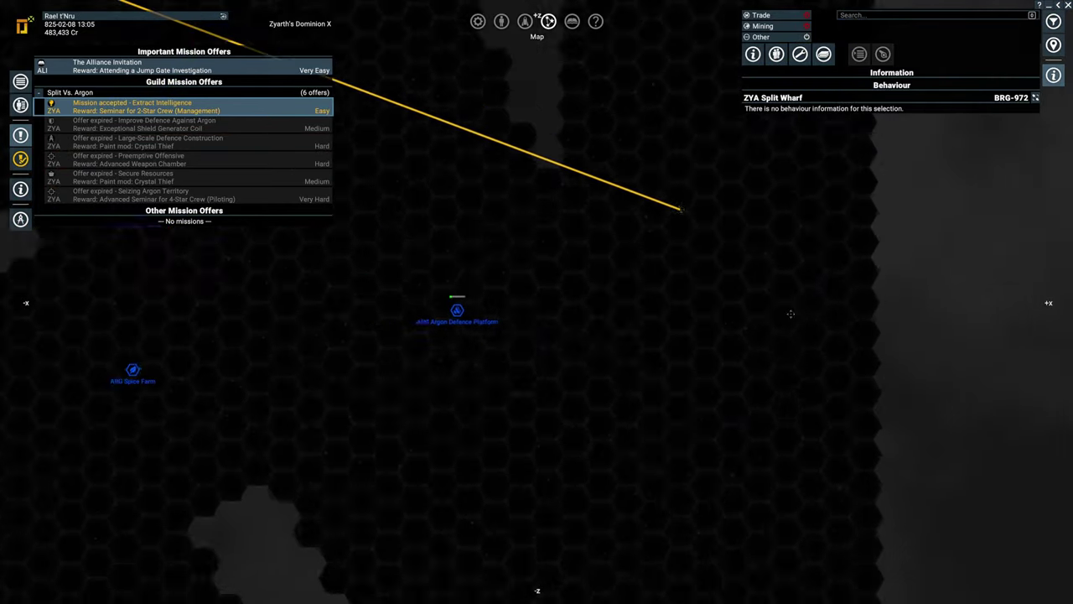
{"action": "scroll", "coordinate": [649, 188], "scroll_direction": "up", "scroll_amount": 5}
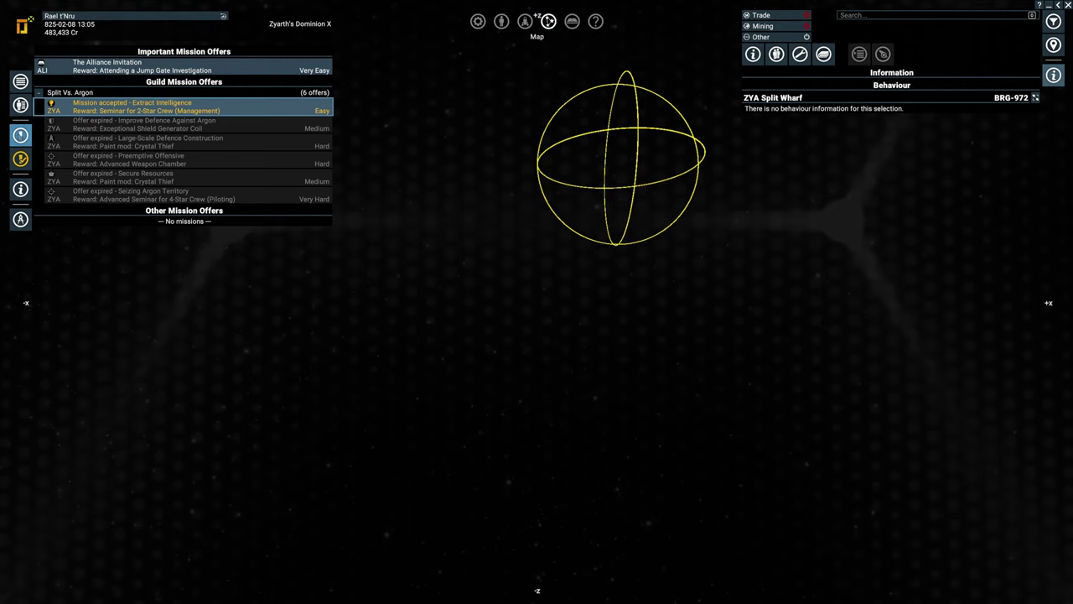
{"action": "left_click", "coordinate": [21, 158]}
- Expand Extract Intelligence and open the Critical Satellite Placement briefing
{"action": "left_click", "coordinate": [106, 144]}
{"action": "left_click", "coordinate": [55, 121]}
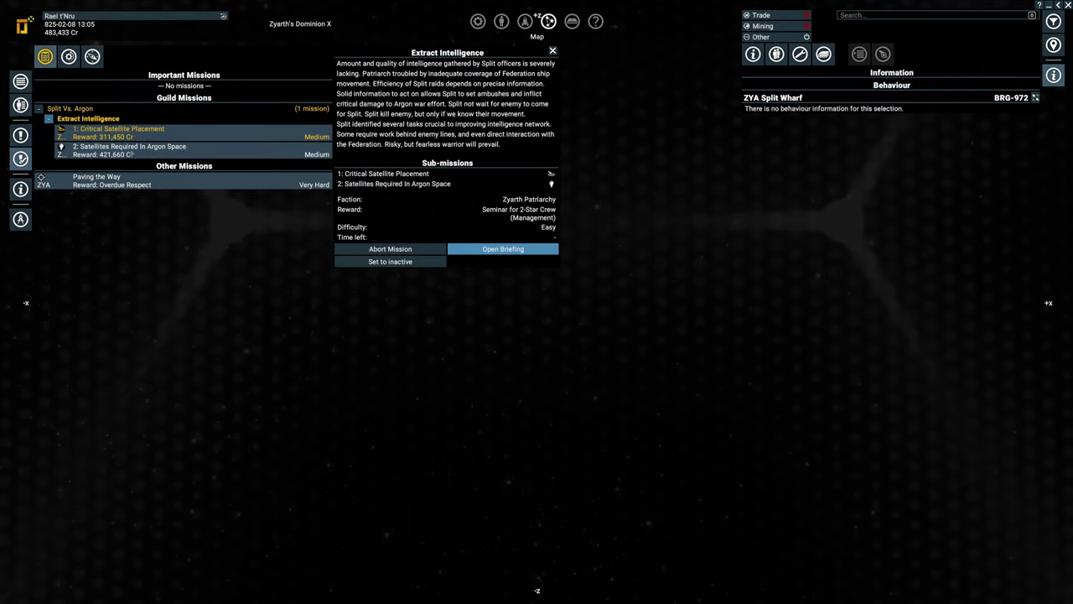
{"action": "left_click", "coordinate": [126, 149]}
{"action": "left_click", "coordinate": [117, 132]}
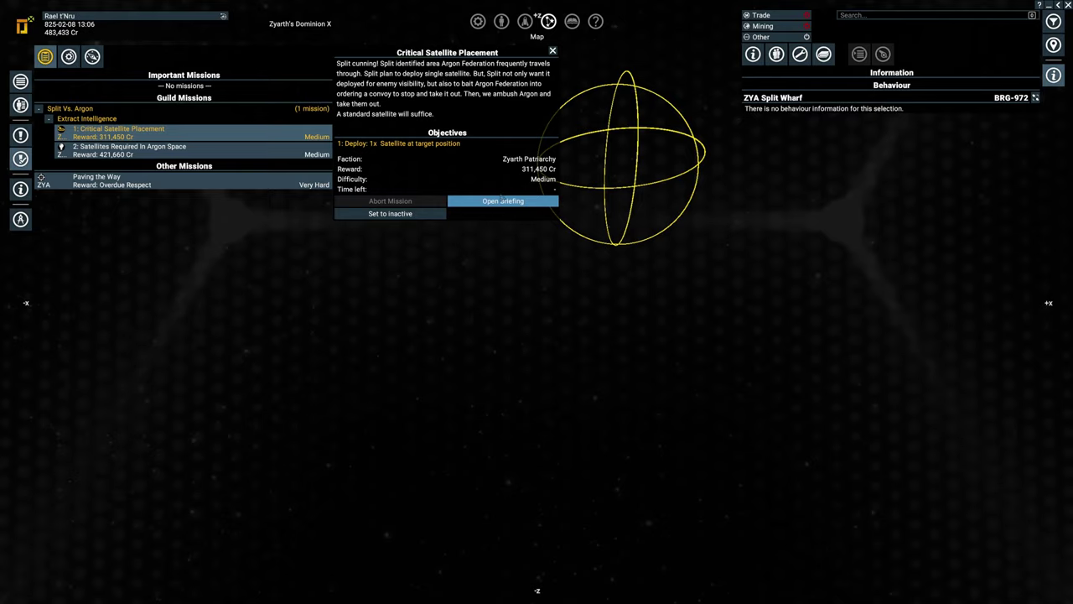
{"action": "left_click", "coordinate": [503, 201]}
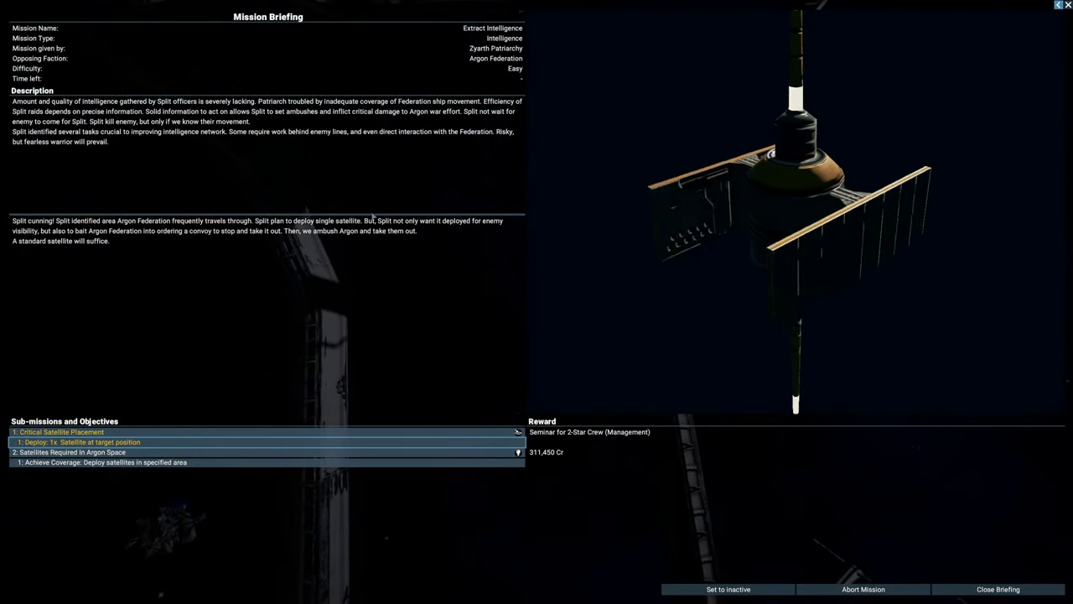
- Check the Achieve Coverage and satellite placement sub-missions, then close the briefing
{"action": "left_click", "coordinate": [112, 462]}
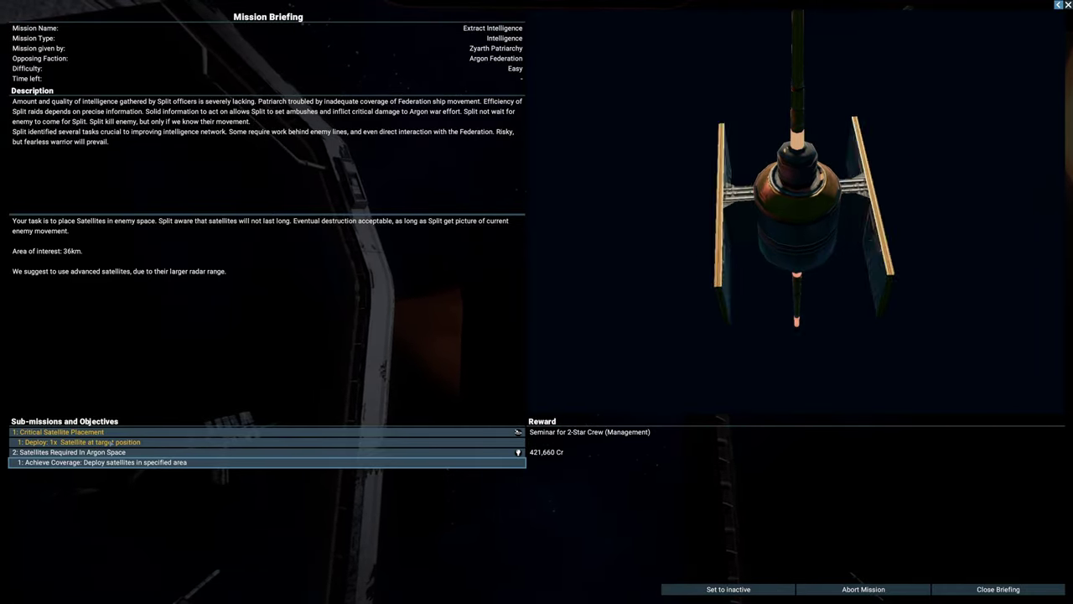
{"action": "left_click", "coordinate": [111, 442]}
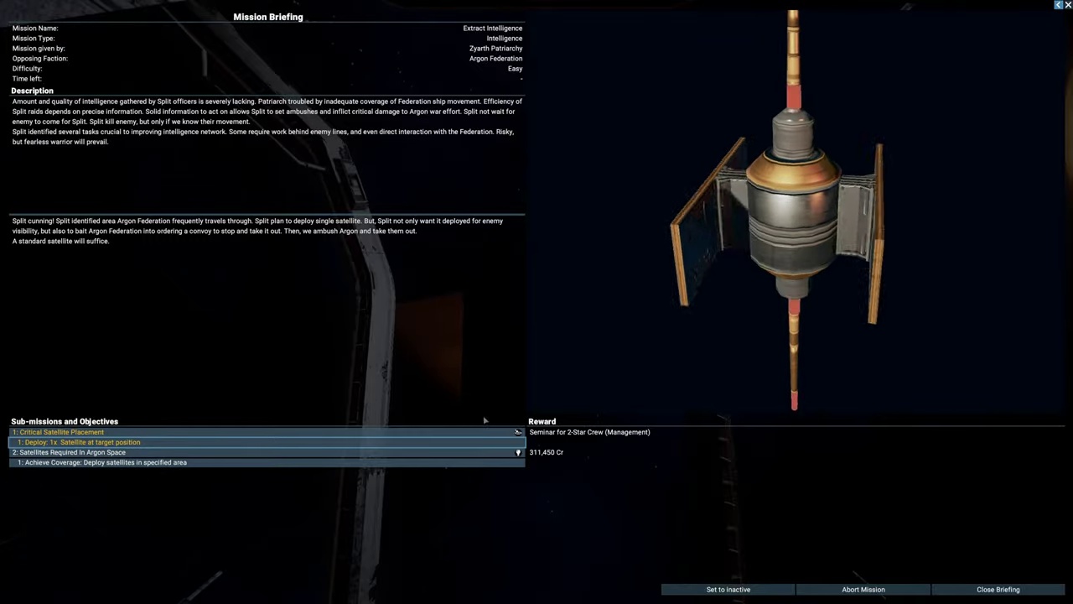
{"action": "left_click", "coordinate": [862, 589]}
{"action": "left_click", "coordinate": [952, 589]}
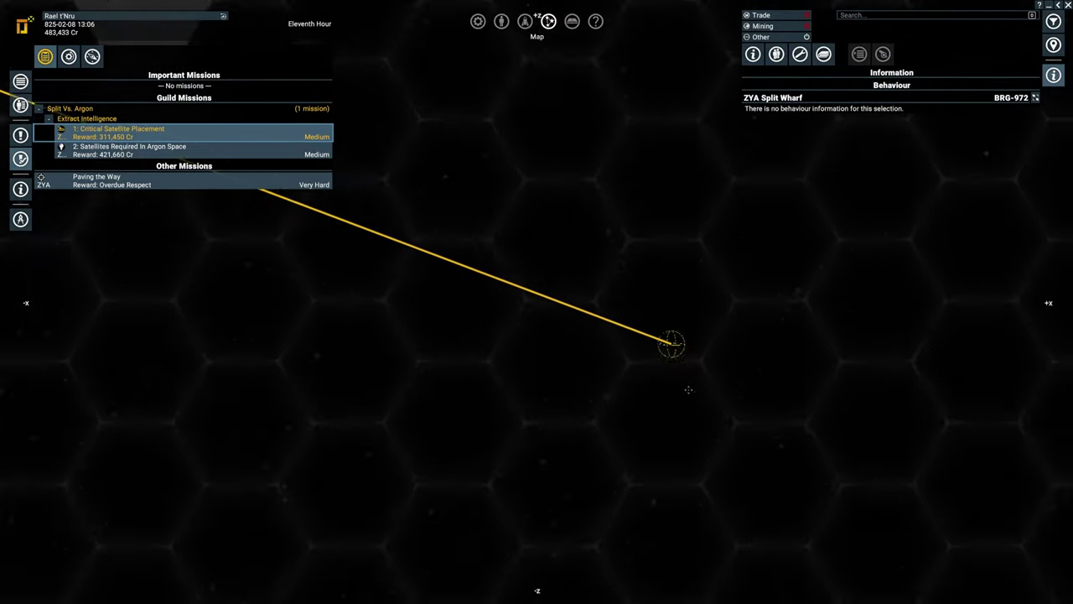
{"action": "scroll", "coordinate": [686, 385], "scroll_direction": "up", "scroll_amount": 8}
{"action": "scroll", "coordinate": [687, 369], "scroll_direction": "down", "scroll_amount": 8}
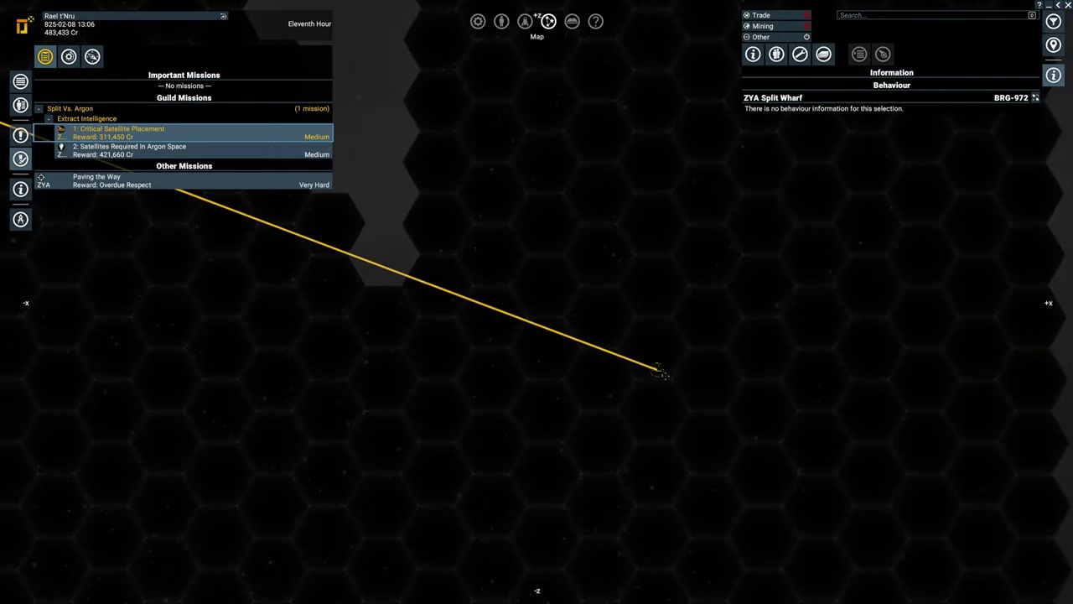
{"action": "scroll", "coordinate": [688, 397], "scroll_direction": "up", "scroll_amount": 8}
{"action": "scroll", "coordinate": [662, 378], "scroll_direction": "down", "scroll_amount": 8}
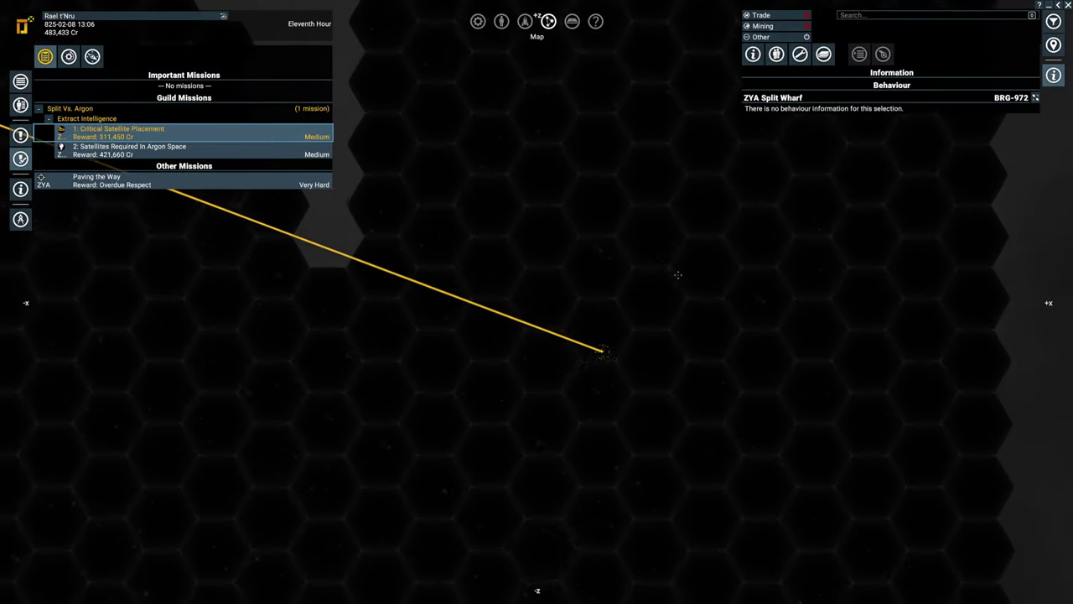
{"action": "scroll", "coordinate": [643, 248], "scroll_direction": "down", "scroll_amount": 3}
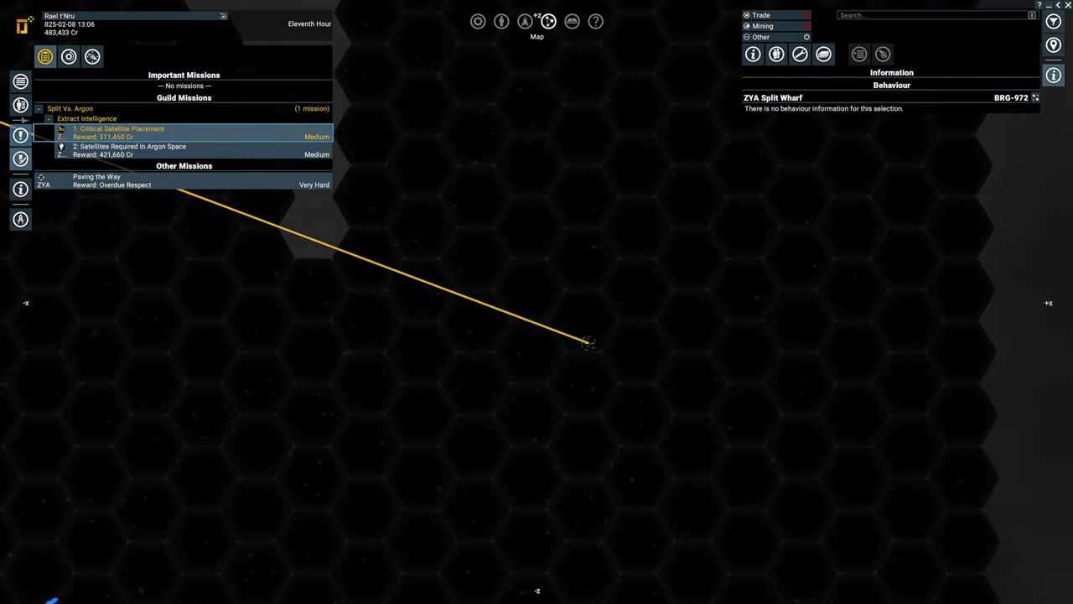
- Select the Jaguar from owned property and give it a first Fly and Wait order
{"action": "left_click", "coordinate": [20, 105]}
{"action": "double_click", "coordinate": [80, 185]}
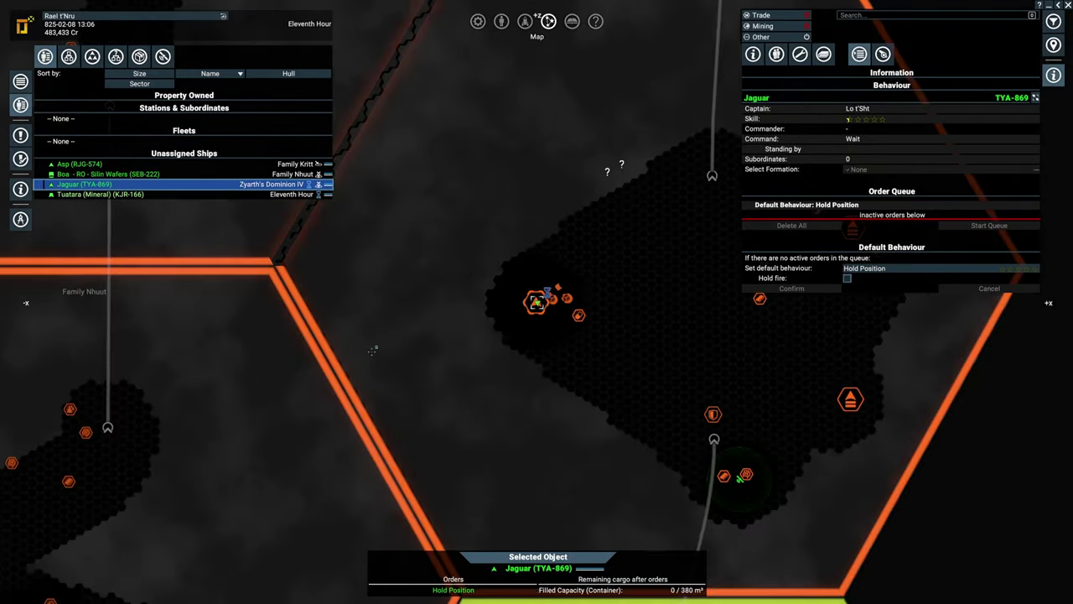
{"action": "scroll", "coordinate": [528, 286], "scroll_direction": "down", "scroll_amount": 3}
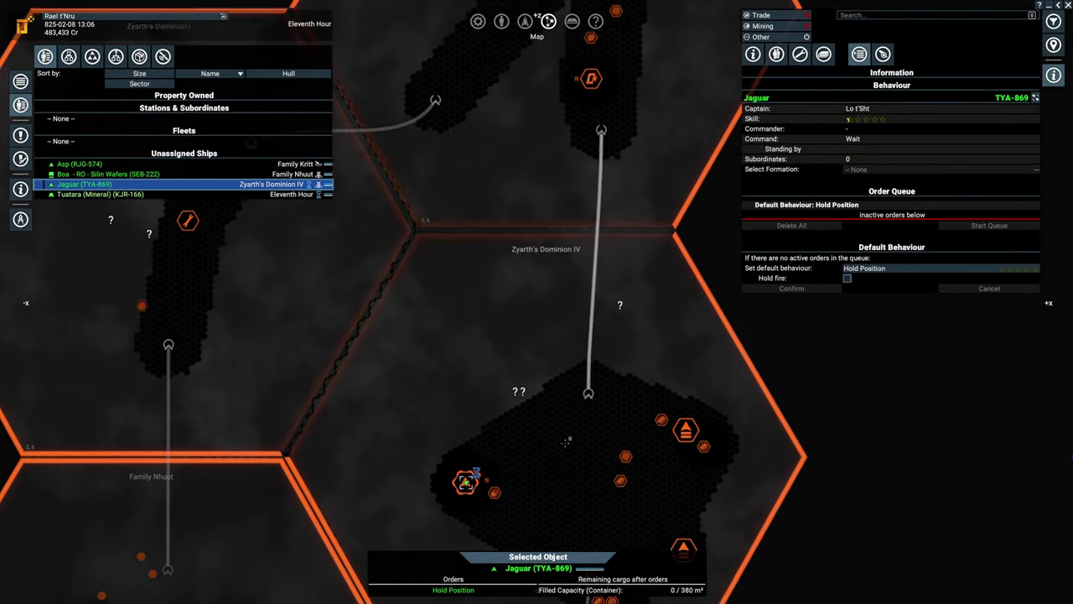
{"action": "scroll", "coordinate": [490, 363], "scroll_direction": "up", "scroll_amount": 4}
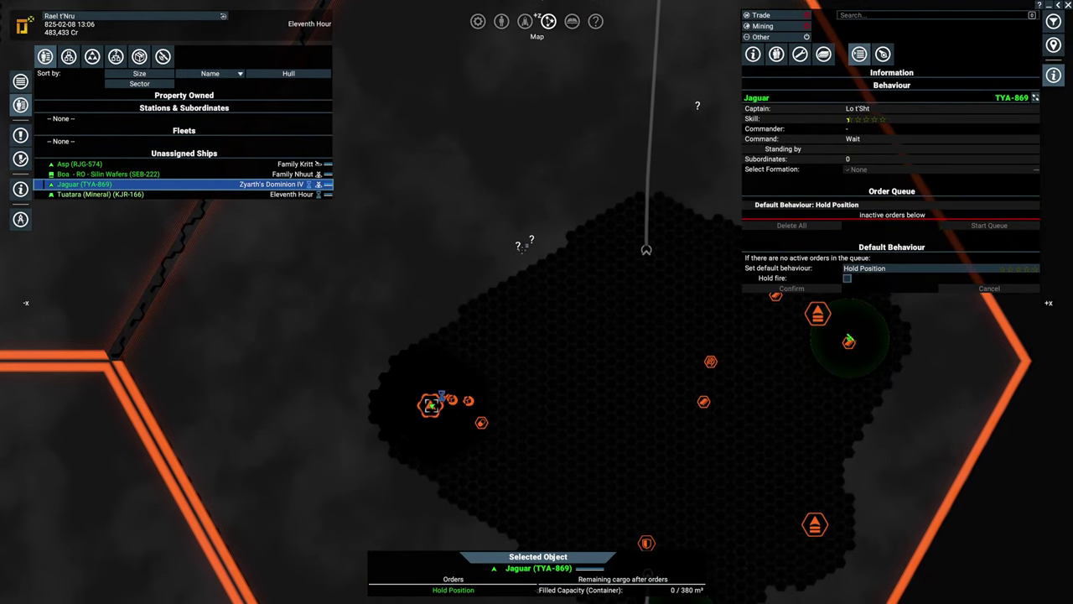
{"action": "scroll", "coordinate": [589, 316], "scroll_direction": "down", "scroll_amount": 3}
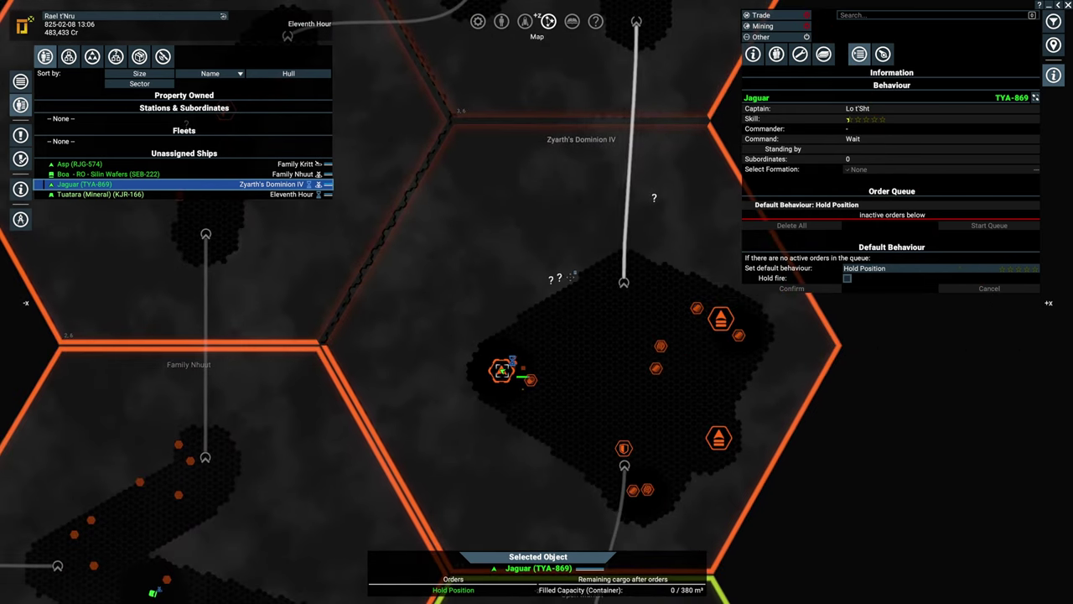
{"action": "right_click", "coordinate": [623, 331]}
{"action": "left_click", "coordinate": [638, 365]}
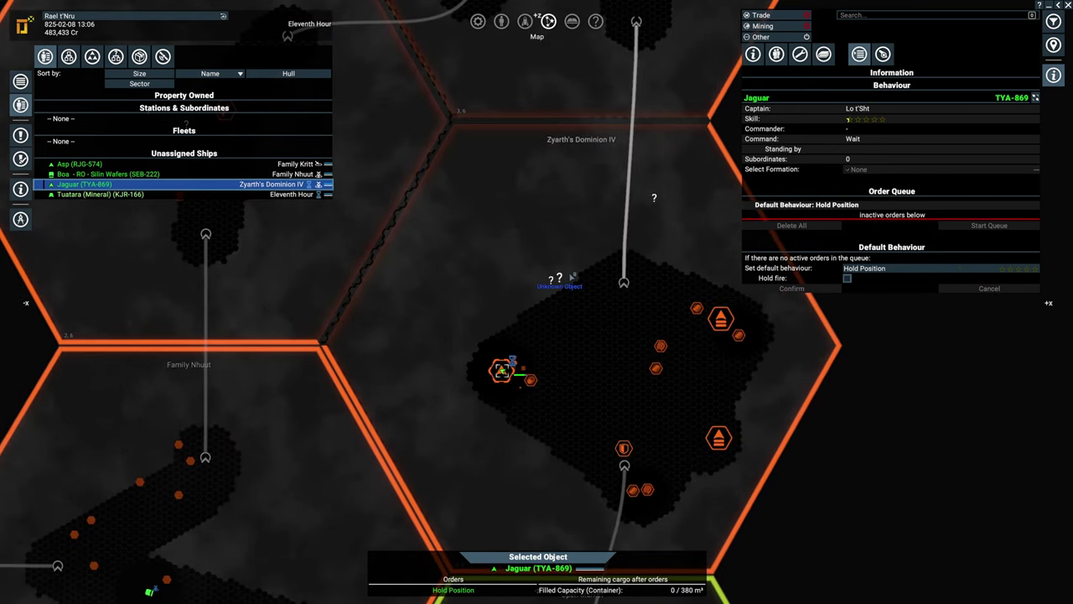
{"action": "right_click", "coordinate": [572, 274]}
{"action": "left_click", "coordinate": [608, 300]}
- Queue four more Fly and Wait stops toward Zyarth's Dominion X, then Explore
{"action": "right_click", "coordinate": [670, 211]}
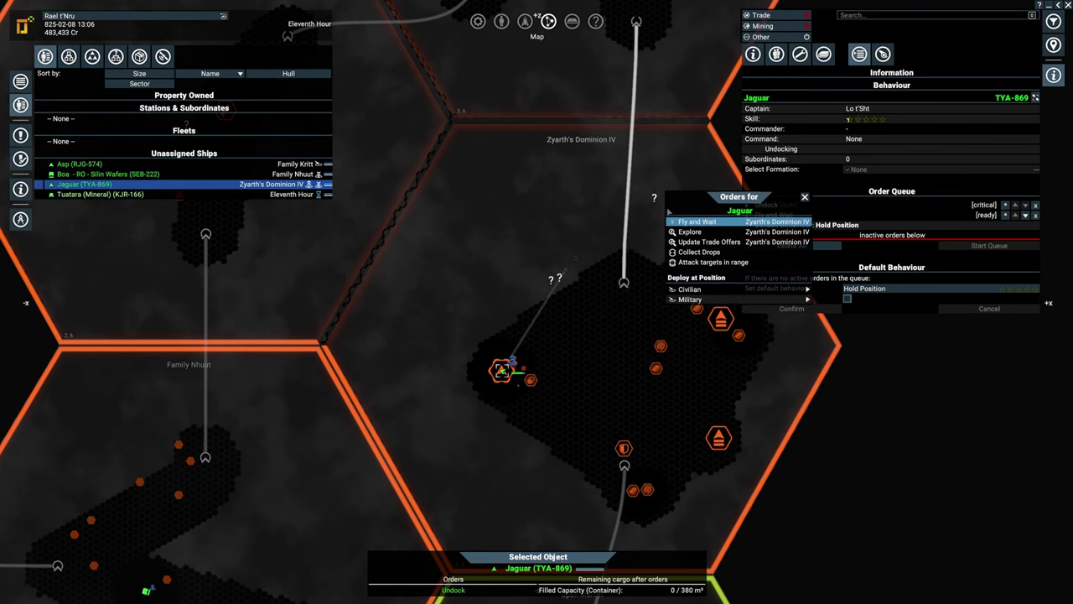
{"action": "left_click", "coordinate": [696, 222]}
{"action": "left_click_drag", "start_coordinate": [537, 126], "coordinate": [503, 377]}
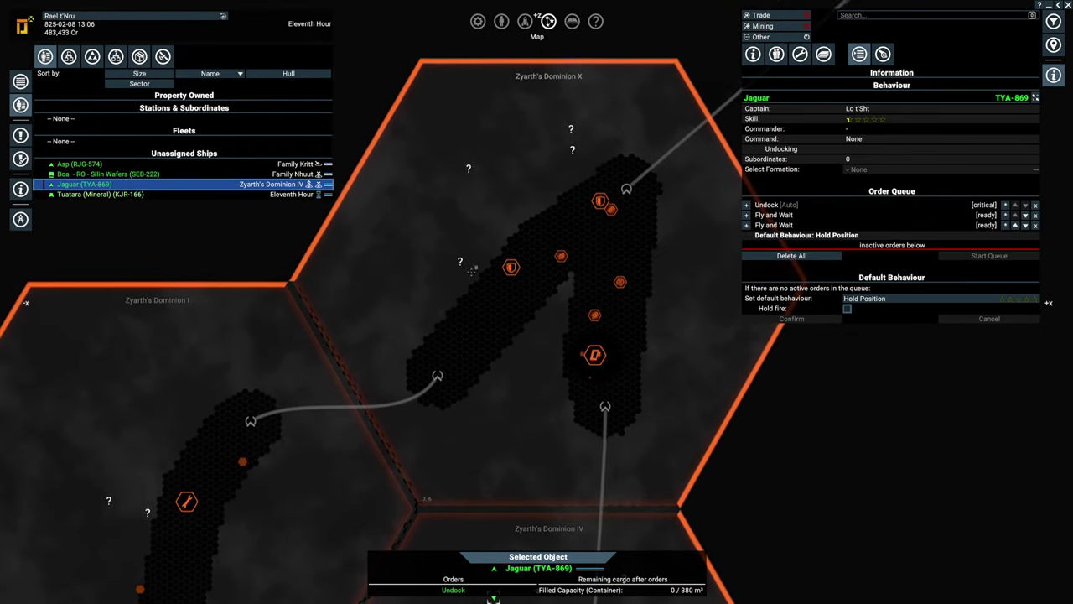
{"action": "right_click", "coordinate": [472, 270]}
{"action": "left_click", "coordinate": [503, 285]}
{"action": "right_click", "coordinate": [471, 172]}
{"action": "left_click", "coordinate": [503, 191]}
{"action": "right_click", "coordinate": [573, 133]}
{"action": "left_click", "coordinate": [603, 151]}
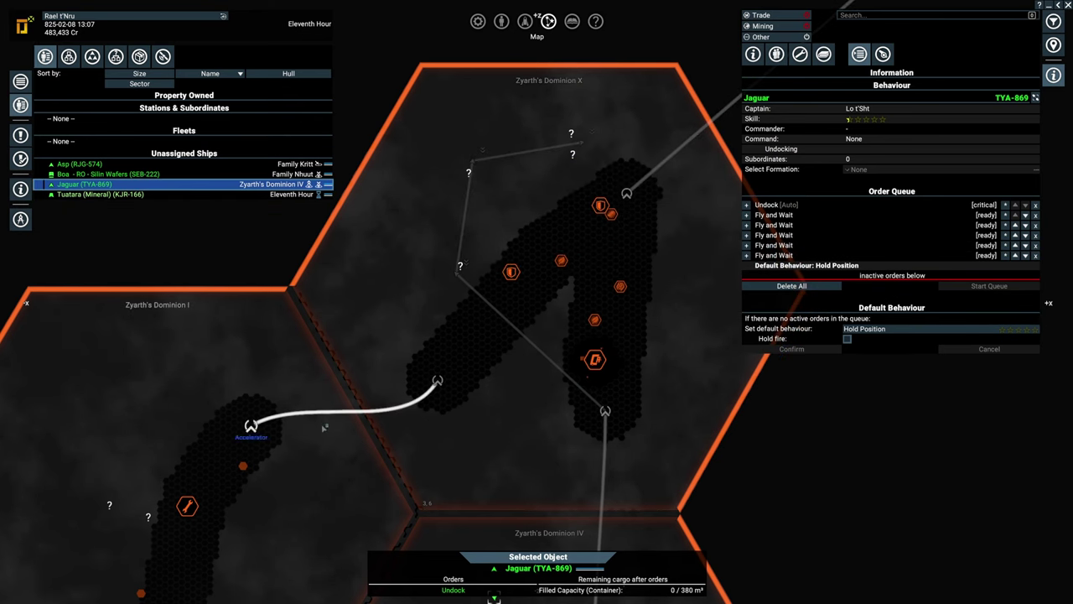
{"action": "scroll", "coordinate": [325, 425], "scroll_direction": "down", "scroll_amount": 2}
{"action": "scroll", "coordinate": [419, 336], "scroll_direction": "up", "scroll_amount": 2}
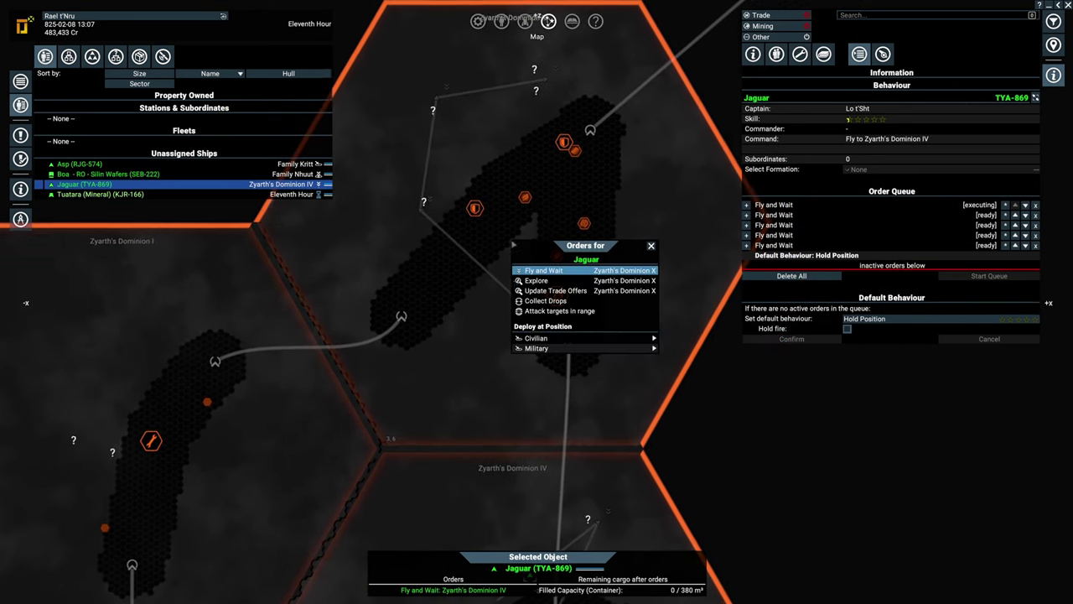
{"action": "left_click", "coordinate": [536, 280]}
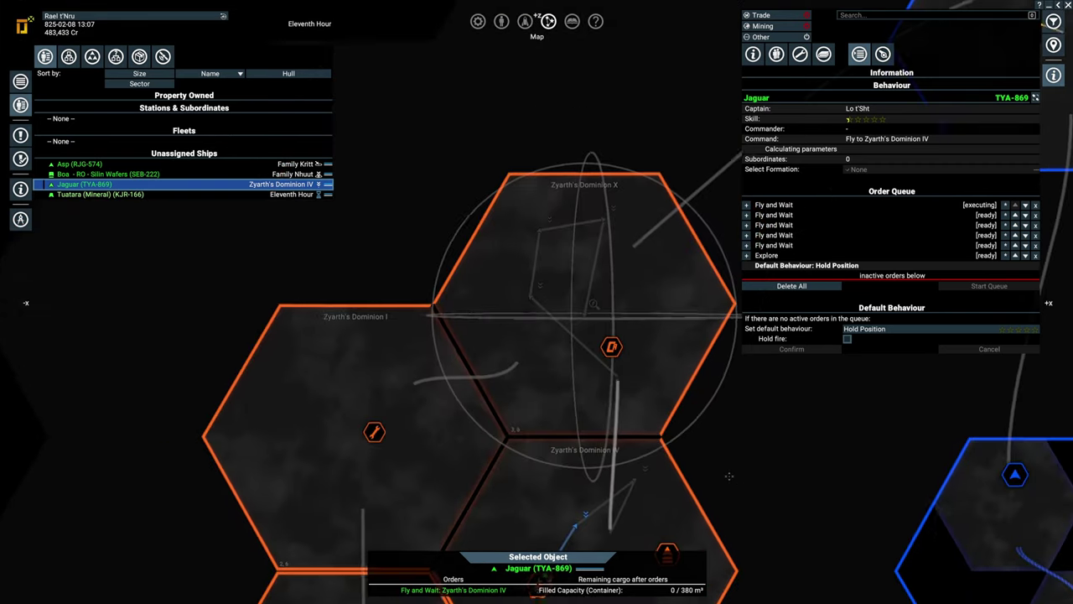
{"action": "scroll", "coordinate": [536, 302], "scroll_direction": "down", "scroll_amount": 5}
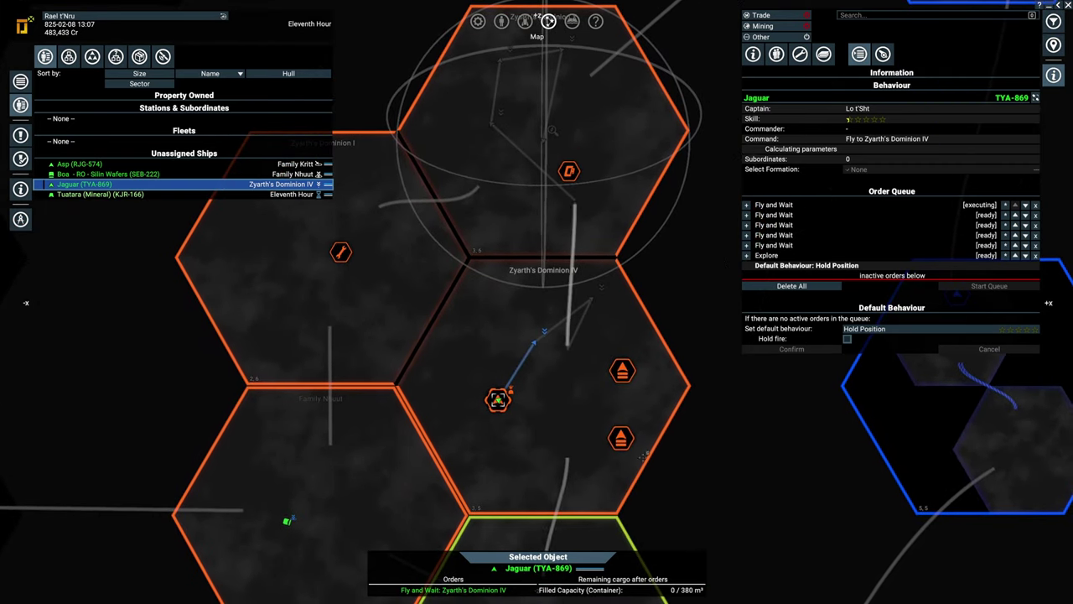
{"action": "key", "text": "s"}
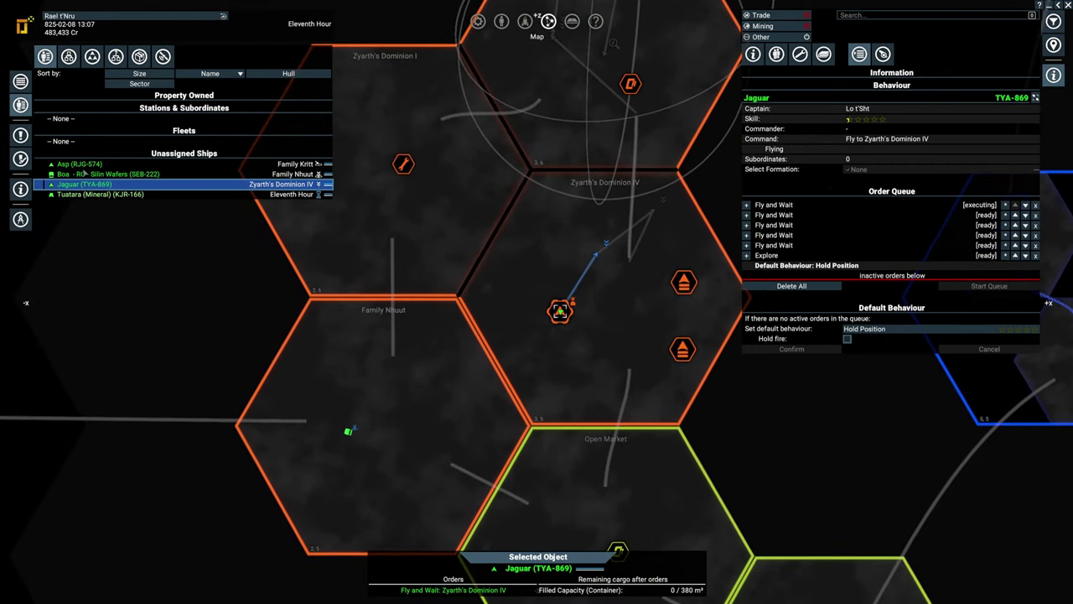
- Select the Asp, return to the cockpit, and deploy a civilian satellite
{"action": "double_click", "coordinate": [80, 163]}
{"action": "scroll", "coordinate": [537, 302], "scroll_direction": "up", "scroll_amount": 6}
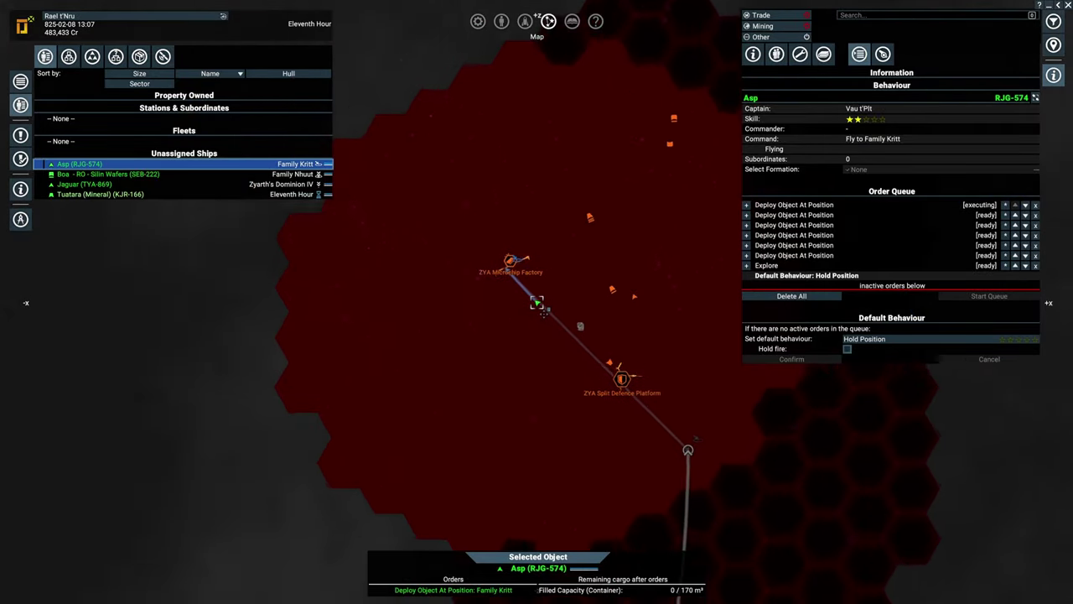
{"action": "scroll", "coordinate": [537, 302], "scroll_direction": "up", "scroll_amount": 3}
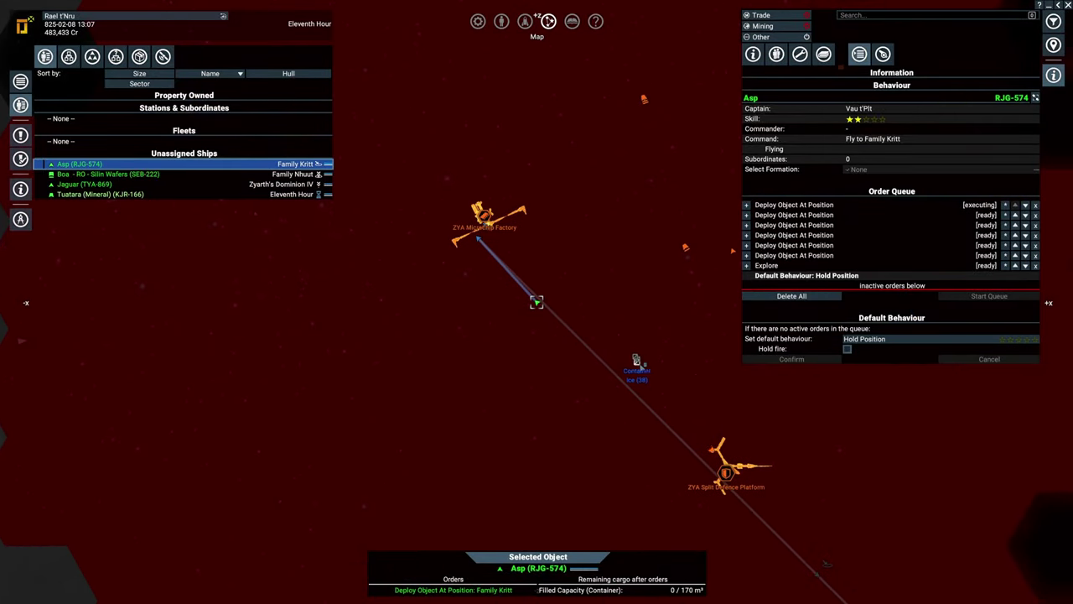
{"action": "key", "text": "m"}
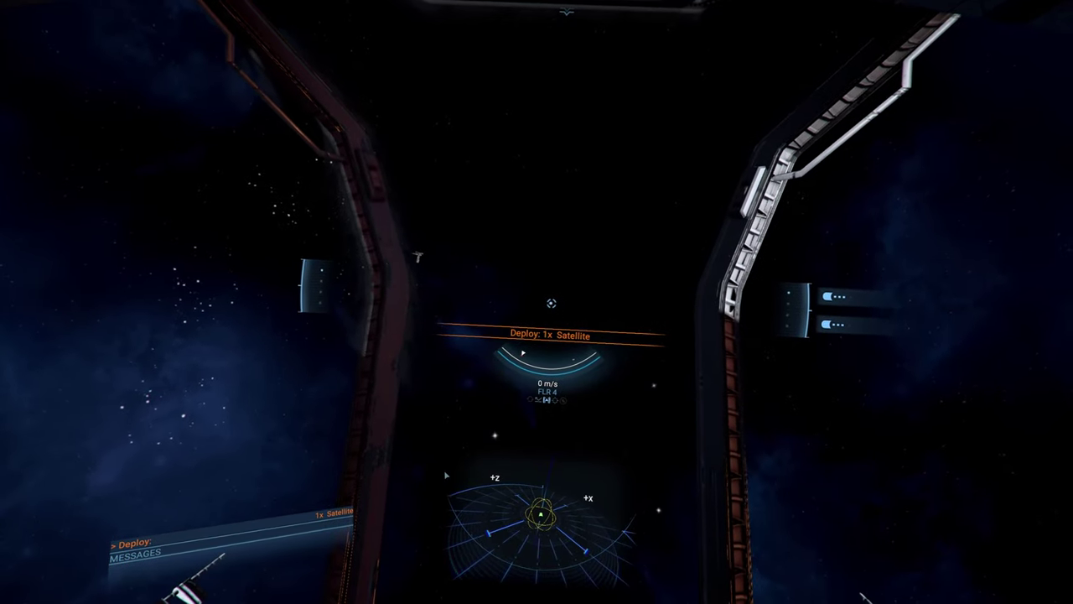
{"action": "key", "text": "Return"}
{"action": "key", "text": "Left"}
{"action": "key", "text": "Return"}
{"action": "key", "text": "Return"}
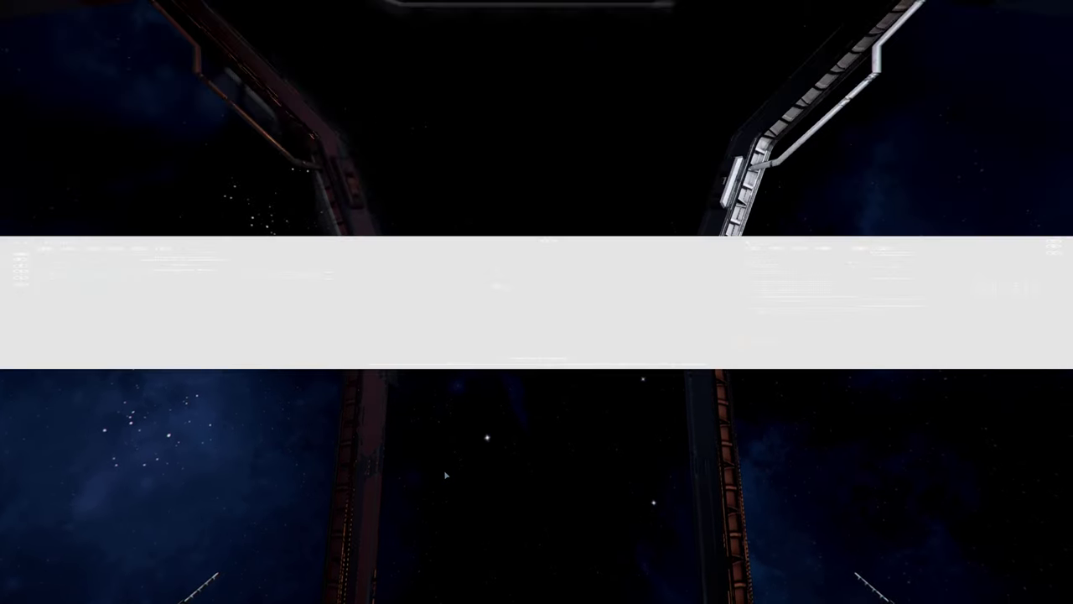
{"action": "key", "text": "m"}
{"action": "scroll", "coordinate": [680, 400], "scroll_direction": "down", "scroll_amount": 5}
{"action": "scroll", "coordinate": [537, 302], "scroll_direction": "down", "scroll_amount": 5}
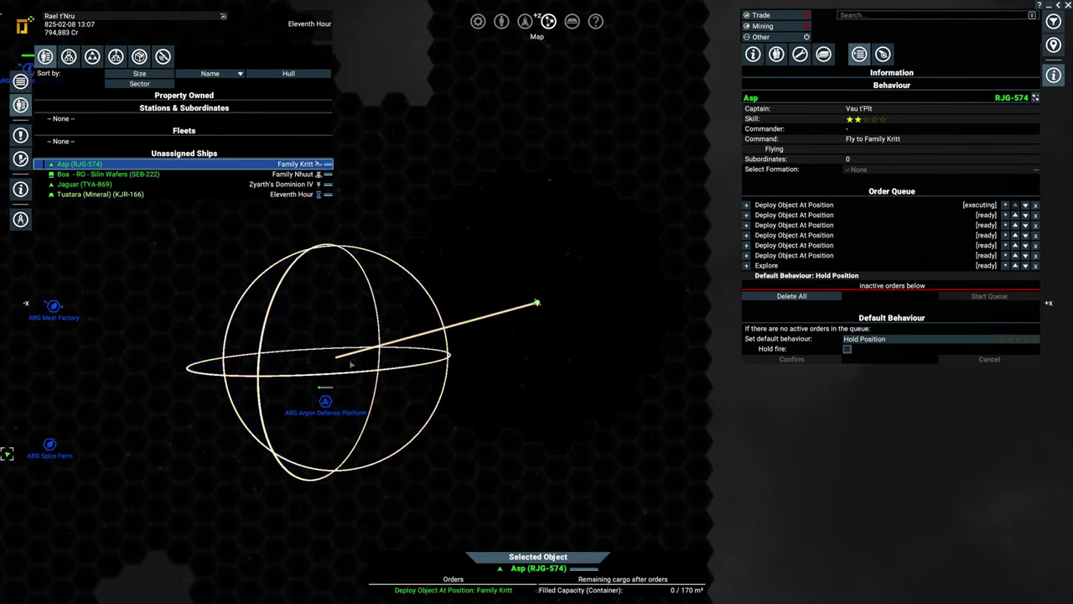
{"action": "scroll", "coordinate": [354, 363], "scroll_direction": "up", "scroll_amount": 5}
{"action": "scroll", "coordinate": [534, 346], "scroll_direction": "down", "scroll_amount": 5}
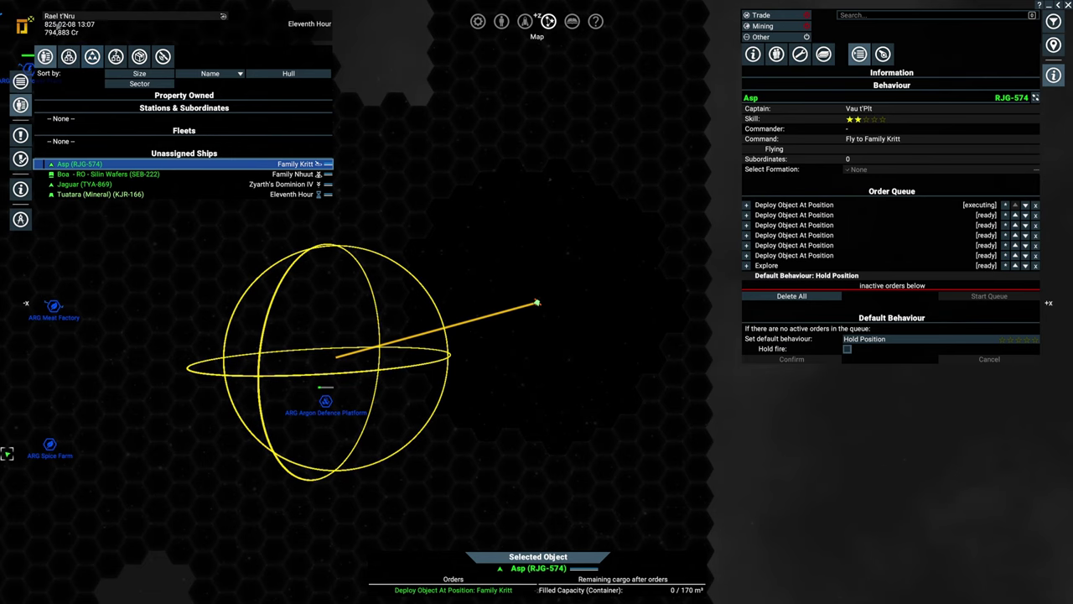
{"action": "scroll", "coordinate": [507, 108], "scroll_direction": "down", "scroll_amount": 5}
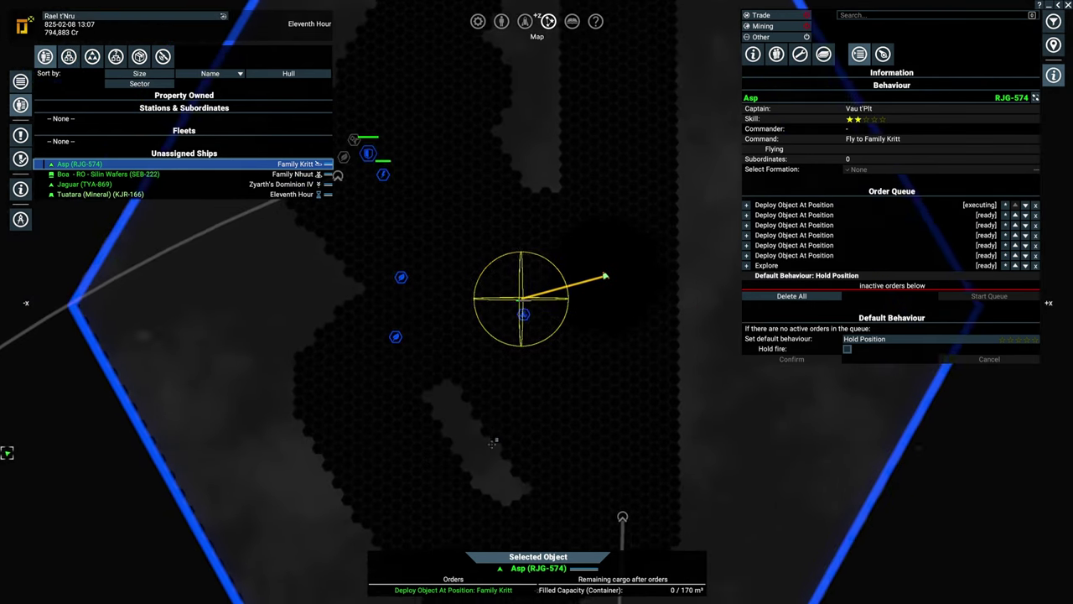
{"action": "scroll", "coordinate": [537, 252], "scroll_direction": "down", "scroll_amount": 5}
{"action": "scroll", "coordinate": [657, 279], "scroll_direction": "down", "scroll_amount": 3}
{"action": "scroll", "coordinate": [657, 280], "scroll_direction": "down", "scroll_amount": 4}
{"action": "scroll", "coordinate": [587, 335], "scroll_direction": "down", "scroll_amount": 4}
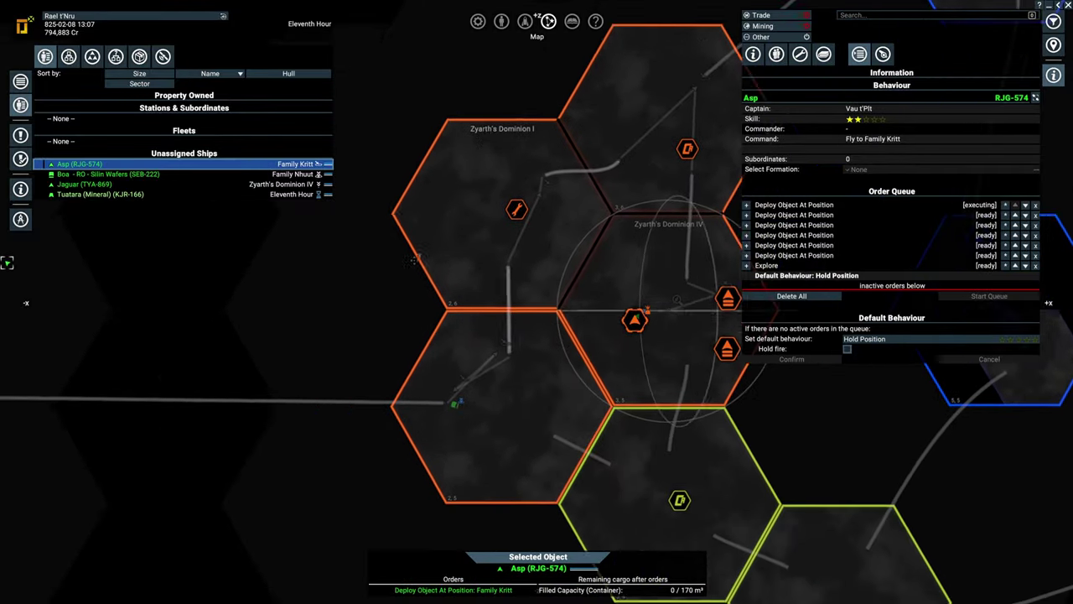
- Pan the map around Family Zhin to review the Asp's queued deployment orders
{"action": "mouse_move", "coordinate": [536, 251]}
{"action": "left_mouse_down"}
{"action": "mouse_move", "coordinate": [587, 407]}
{"action": "mouse_move", "coordinate": [470, 276]}
{"action": "left_mouse_up"}
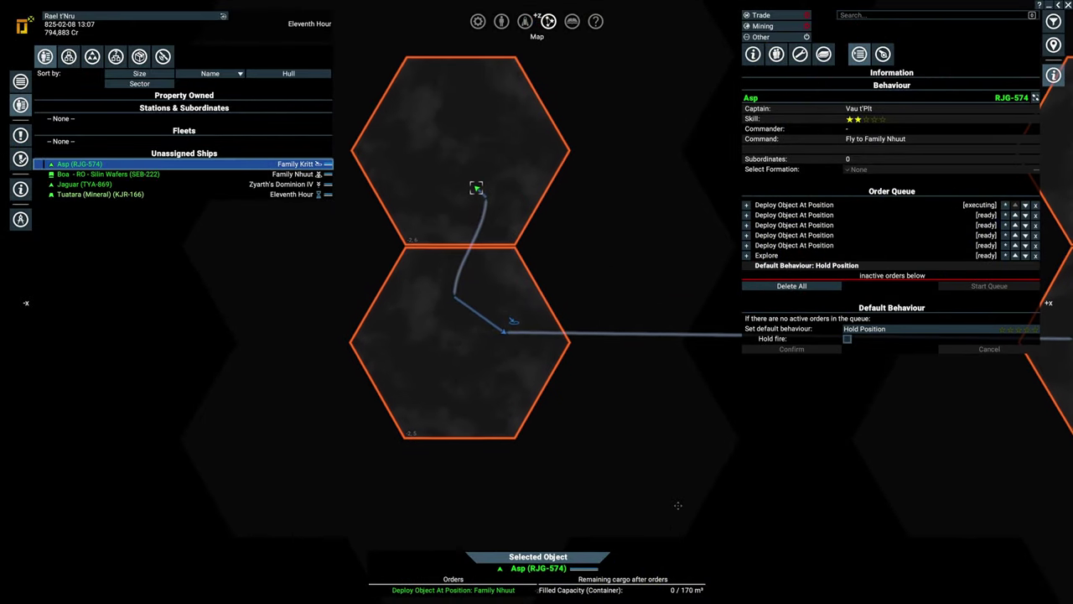
{"action": "scroll", "coordinate": [469, 277], "scroll_direction": "up", "scroll_amount": 4}
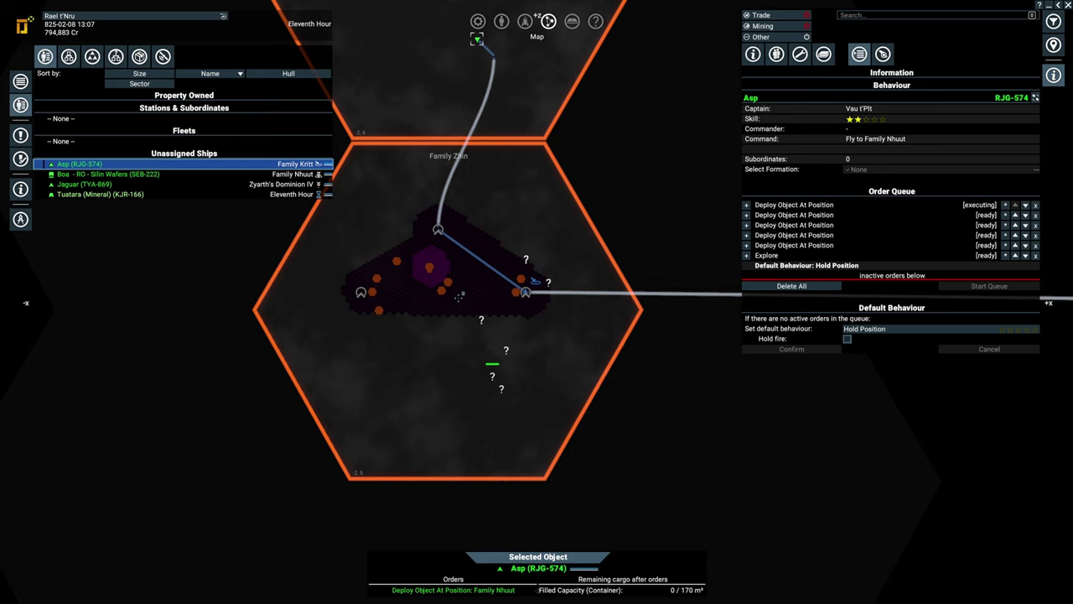
{"action": "scroll", "coordinate": [460, 295], "scroll_direction": "up", "scroll_amount": 3}
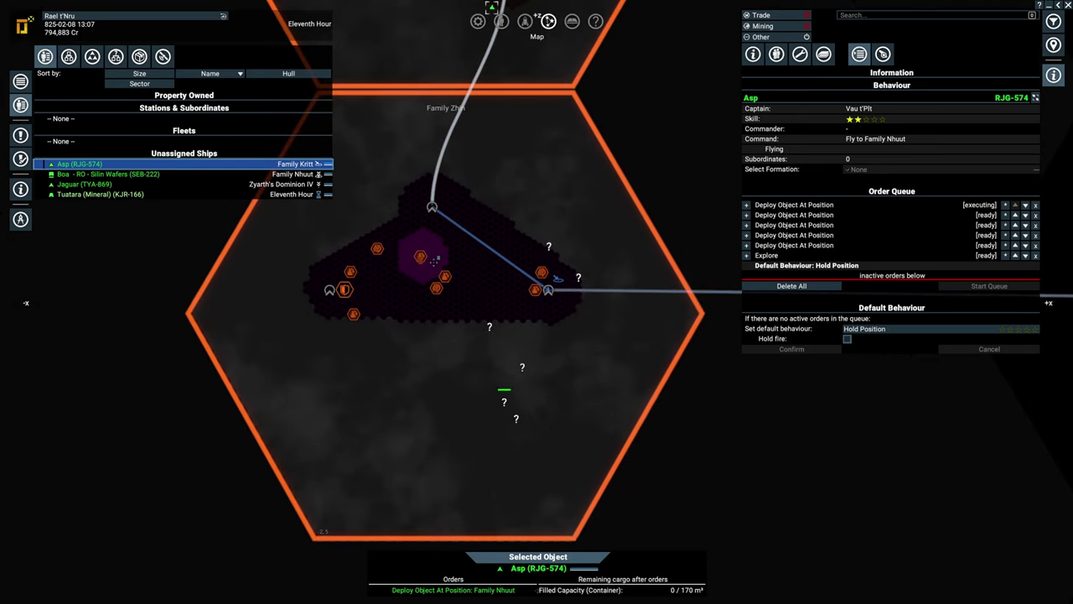
{"action": "scroll", "coordinate": [434, 262], "scroll_direction": "up", "scroll_amount": 4}
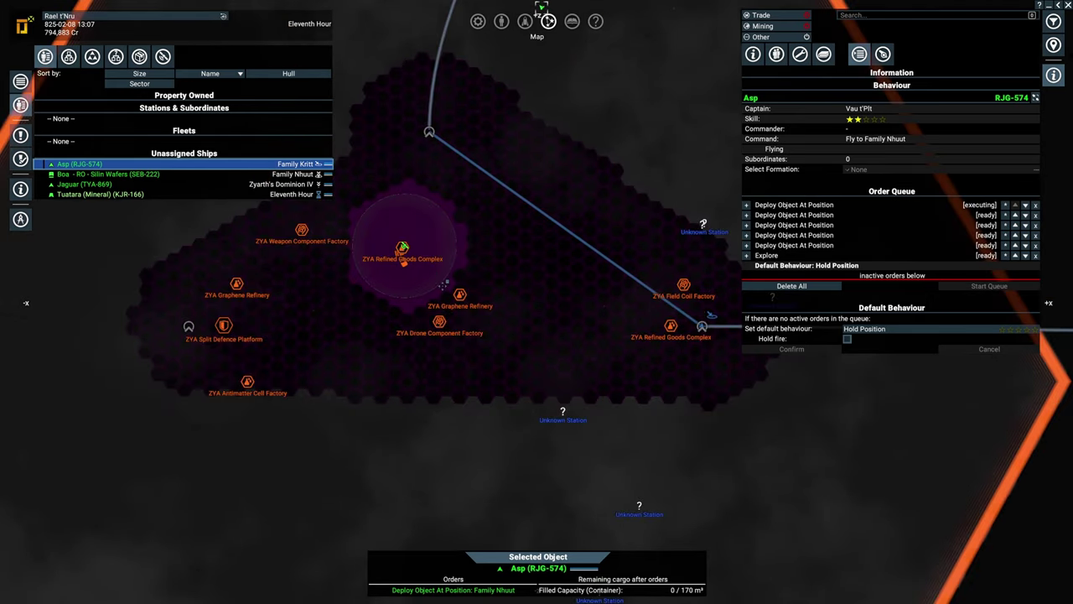
{"action": "scroll", "coordinate": [444, 285], "scroll_direction": "down", "scroll_amount": 4}
{"action": "scroll", "coordinate": [507, 314], "scroll_direction": "down", "scroll_amount": 3}
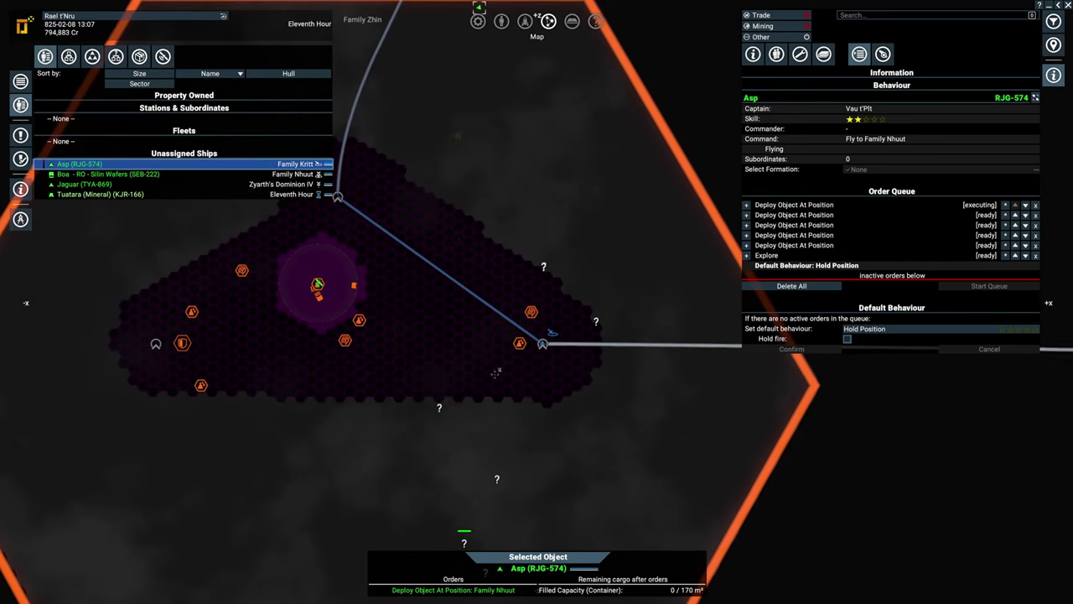
{"action": "scroll", "coordinate": [519, 168], "scroll_direction": "down", "scroll_amount": 2}
{"action": "scroll", "coordinate": [526, 101], "scroll_direction": "down", "scroll_amount": 3}
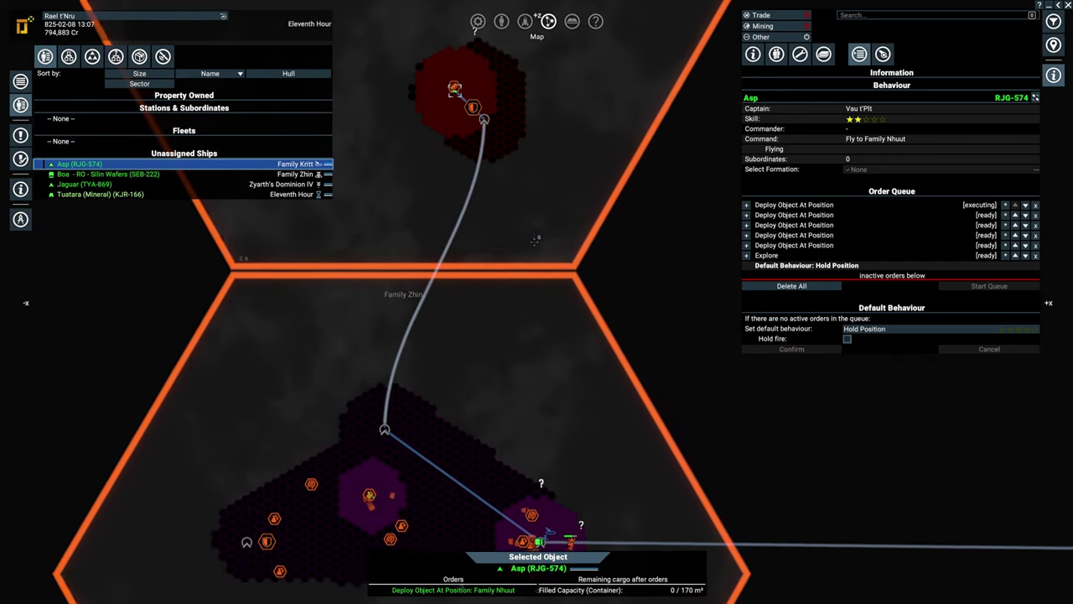
{"action": "scroll", "coordinate": [564, 426], "scroll_direction": "up", "scroll_amount": 4}
{"action": "left_click_drag", "start_coordinate": [377, 277], "coordinate": [570, 261]}
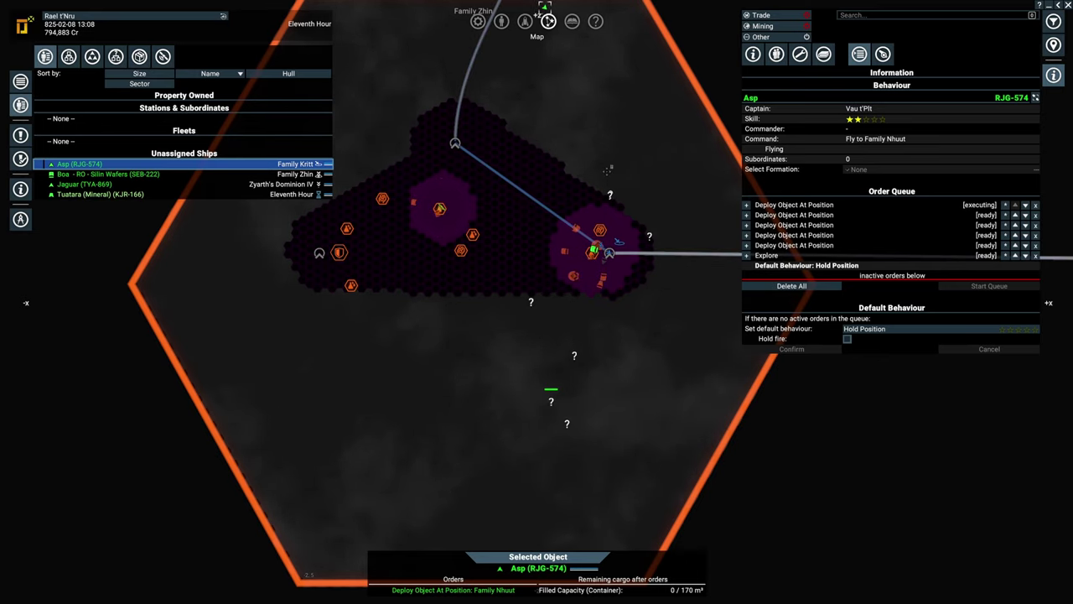
{"action": "scroll", "coordinate": [503, 268], "scroll_direction": "down", "scroll_amount": 5}
{"action": "scroll", "coordinate": [508, 277], "scroll_direction": "up", "scroll_amount": 4}
{"action": "scroll", "coordinate": [508, 277], "scroll_direction": "up", "scroll_amount": 3}
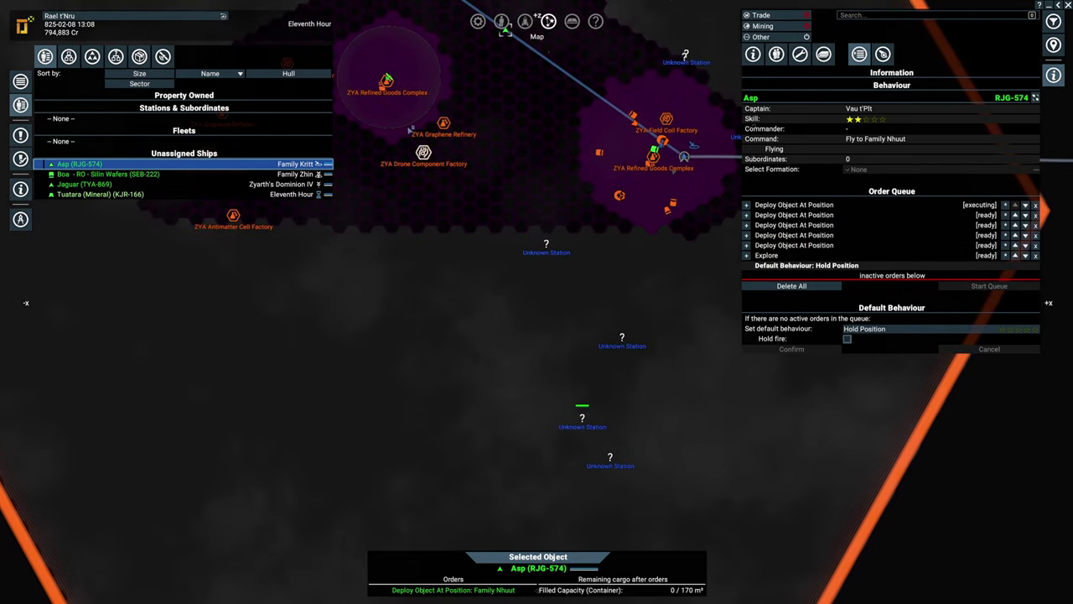
{"action": "left_click_drag", "start_coordinate": [387, 78], "coordinate": [424, 105]}
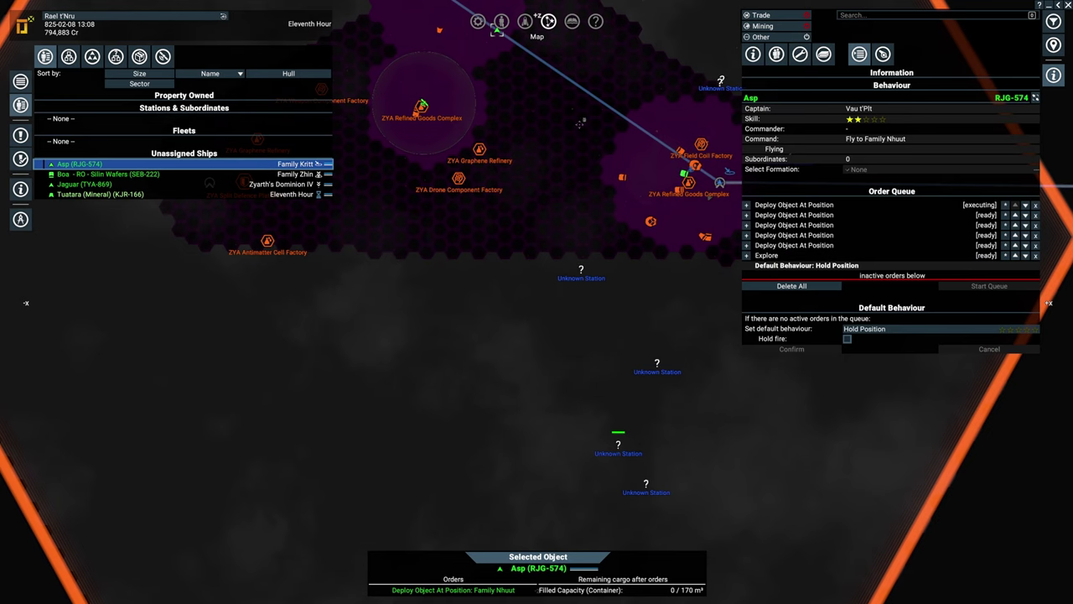
{"action": "scroll", "coordinate": [583, 138], "scroll_direction": "down", "scroll_amount": 5}
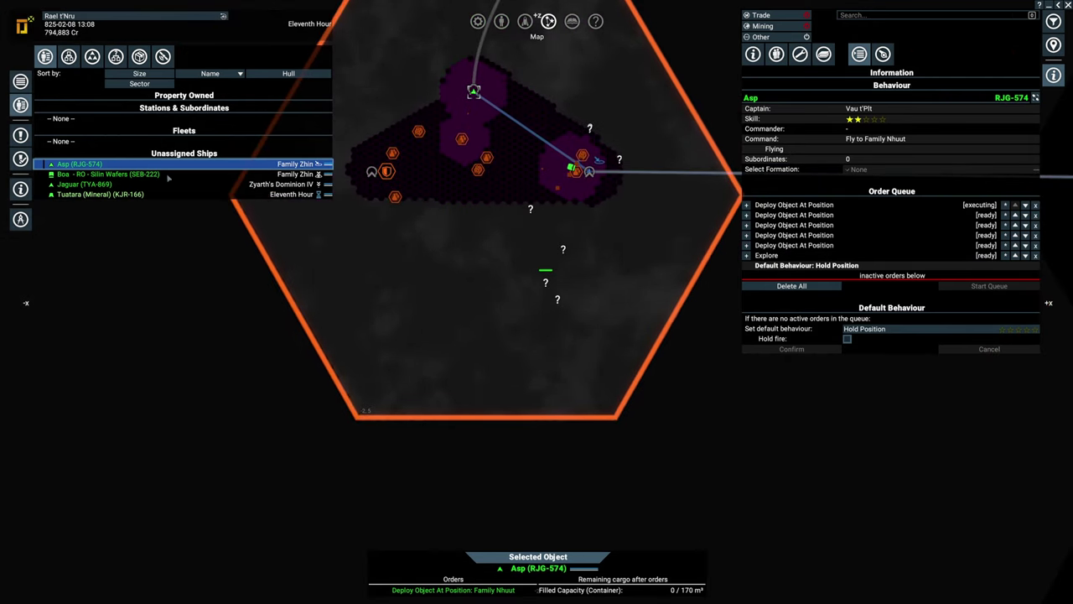
{"action": "left_click_drag", "start_coordinate": [474, 251], "coordinate": [536, 460]}
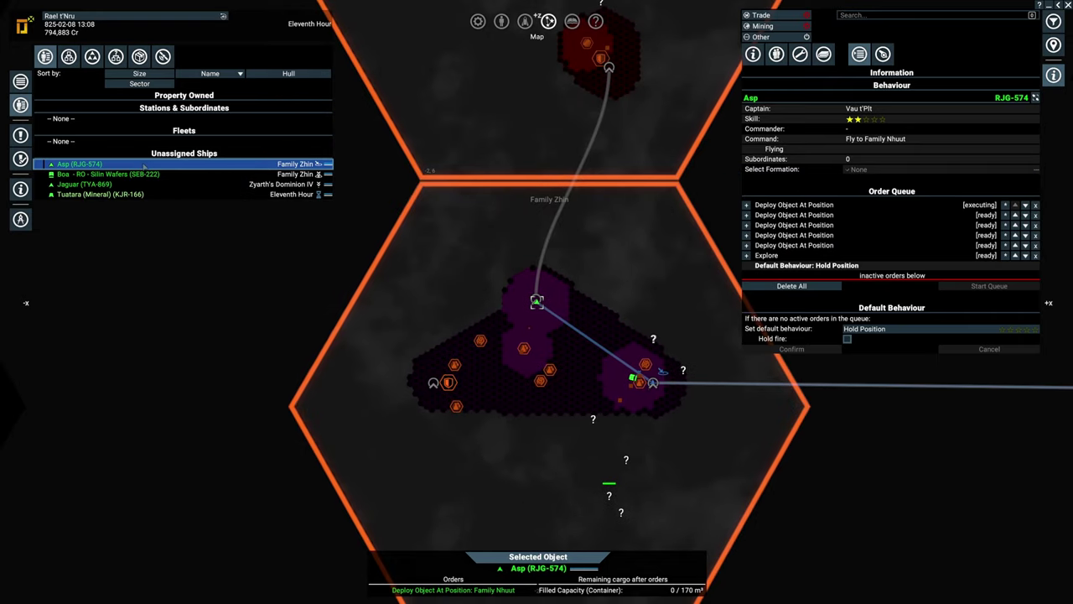
{"action": "scroll", "coordinate": [537, 302], "scroll_direction": "up", "scroll_amount": 5}
{"action": "scroll", "coordinate": [635, 321], "scroll_direction": "down", "scroll_amount": 5}
- Browse the civilian deploy options in Ship Interactions and back out without deploying
{"action": "key", "text": "m"}
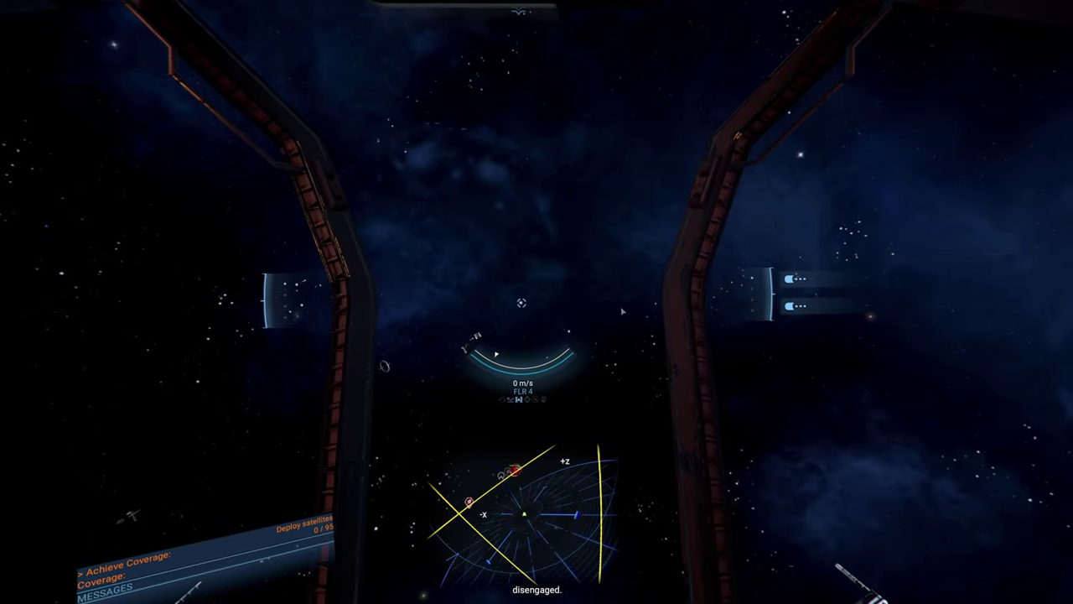
{"action": "key", "text": "Return"}
{"action": "key", "text": "Left"}
{"action": "key", "text": "Return"}
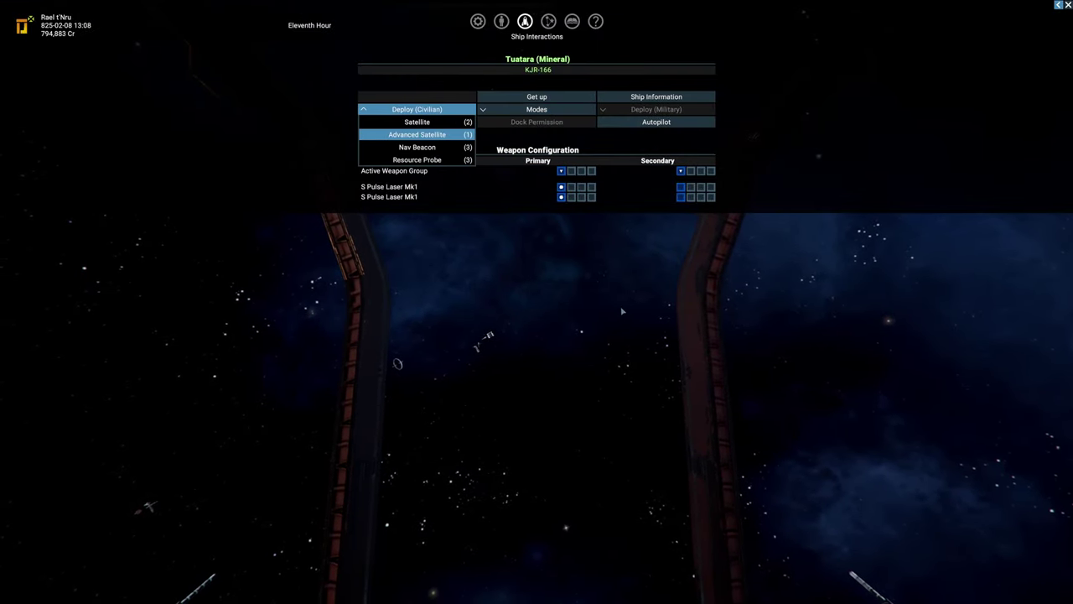
{"action": "key", "text": "Escape"}
- Pan the map to Zyarth's Dominion IV and set autopilot to ZYA Split Wharf
{"action": "key", "text": "m"}
{"action": "scroll", "coordinate": [601, 282], "scroll_direction": "down", "scroll_amount": 5}
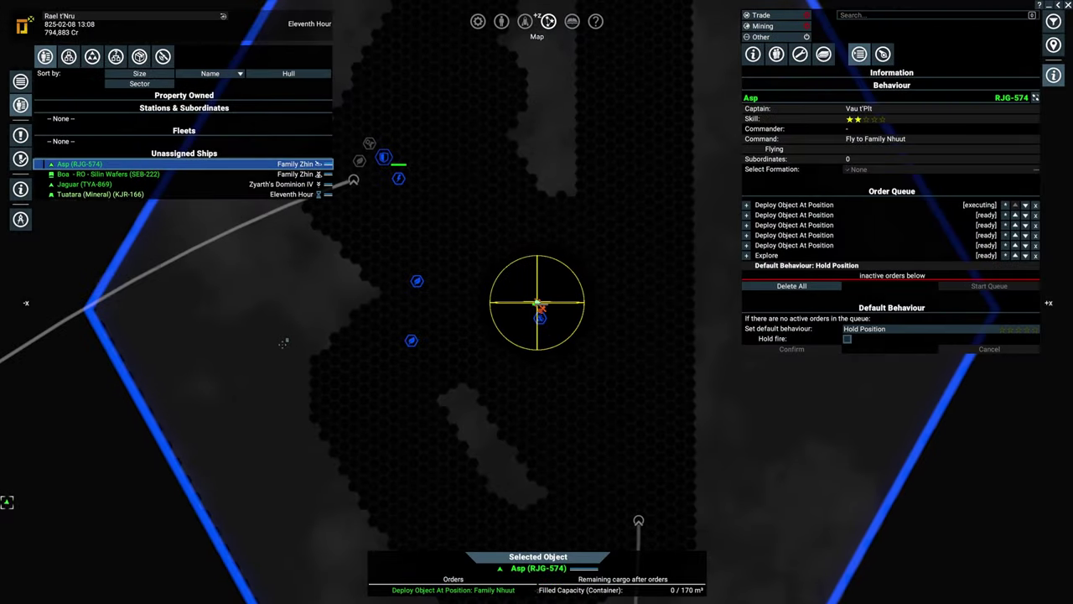
{"action": "scroll", "coordinate": [537, 302], "scroll_direction": "down", "scroll_amount": 5}
{"action": "left_click_drag", "start_coordinate": [252, 403], "coordinate": [537, 209]}
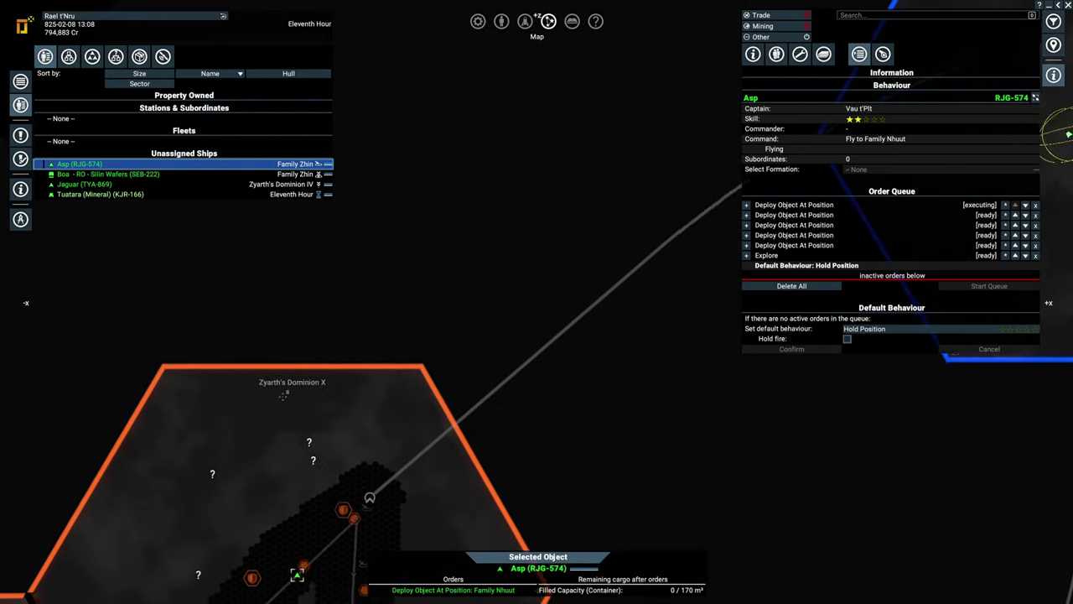
{"action": "scroll", "coordinate": [306, 268], "scroll_direction": "down", "scroll_amount": 4}
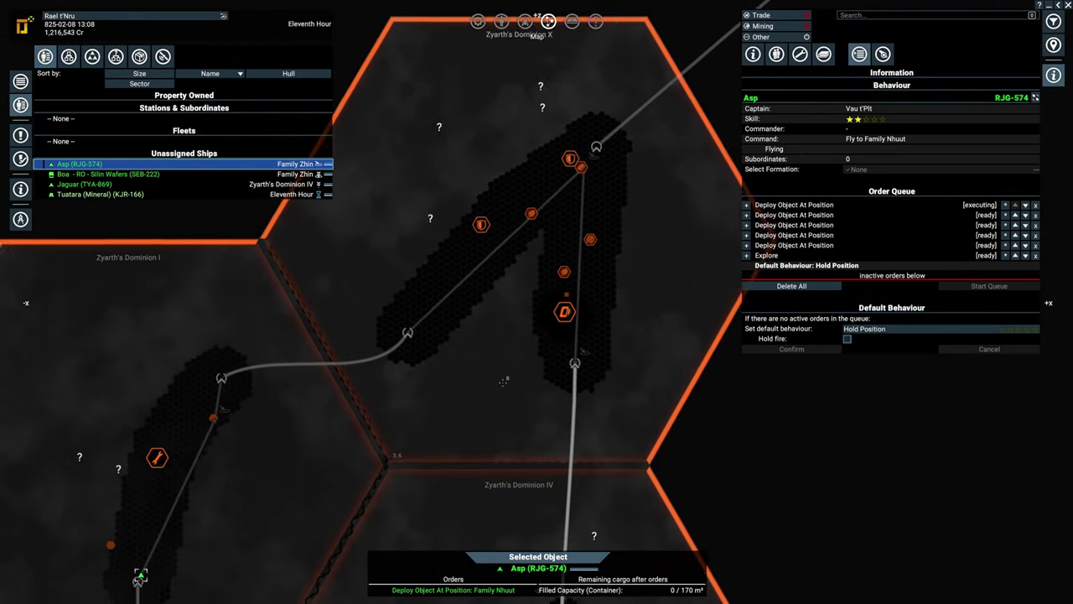
{"action": "scroll", "coordinate": [335, 294], "scroll_direction": "down", "scroll_amount": 3}
{"action": "mouse_move", "coordinate": [335, 318]}
{"action": "left_mouse_down"}
{"action": "mouse_move", "coordinate": [397, 384]}
{"action": "mouse_move", "coordinate": [397, 216]}
{"action": "left_mouse_up"}
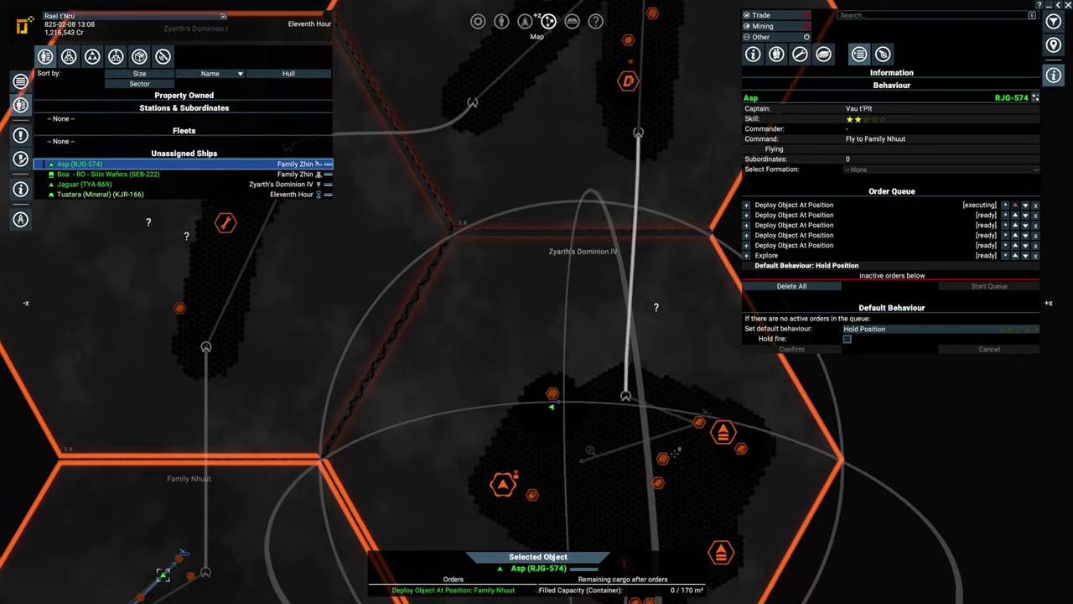
{"action": "left_click", "coordinate": [504, 463]}
{"action": "key", "text": "shift+a"}
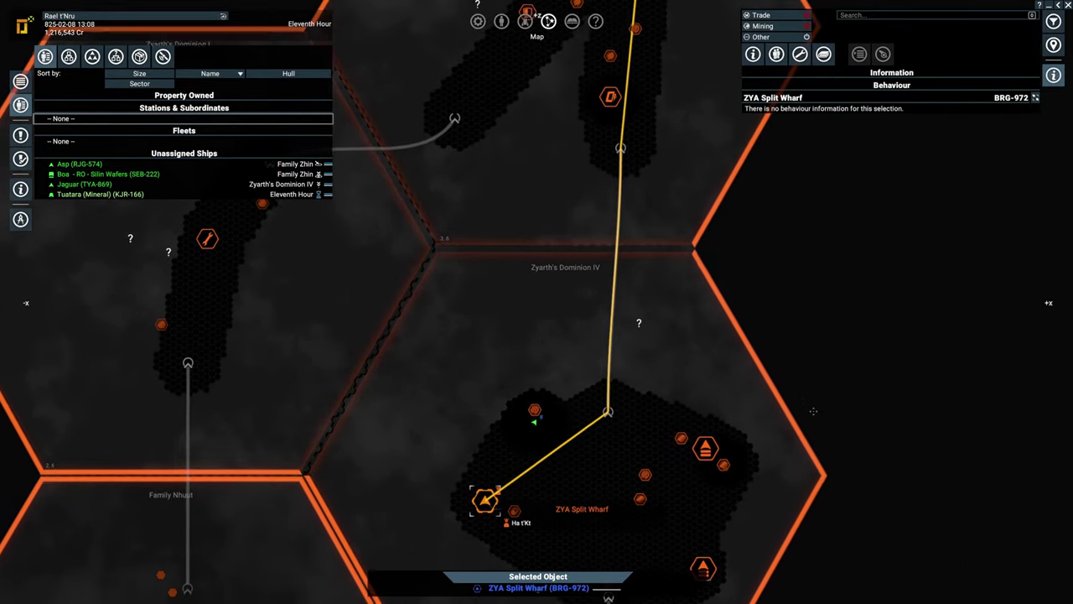
{"action": "scroll", "coordinate": [788, 245], "scroll_direction": "down", "scroll_amount": 4}
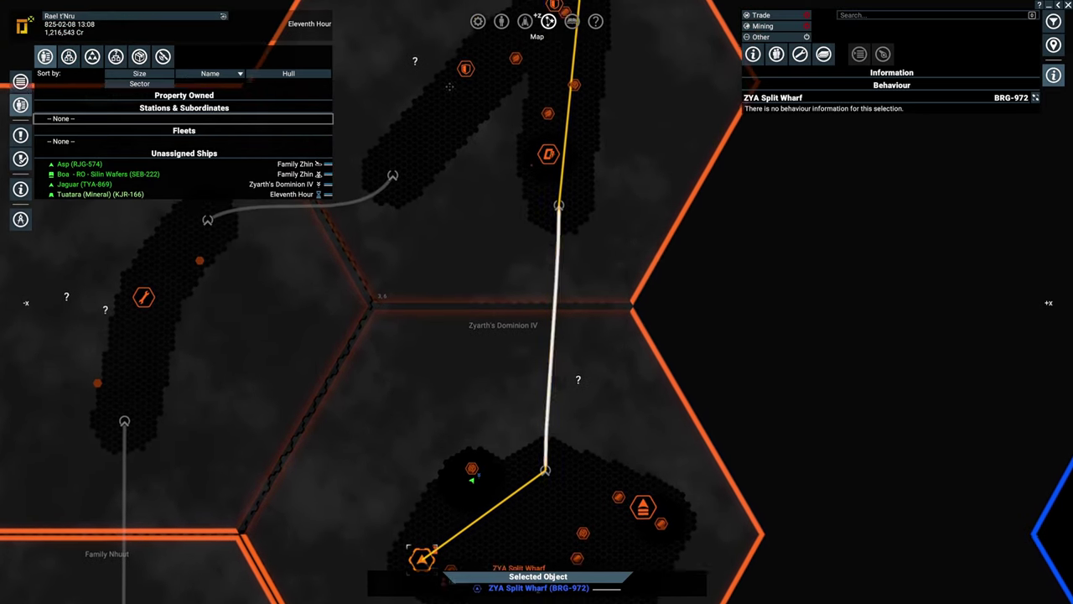
{"action": "left_click", "coordinate": [501, 21]}
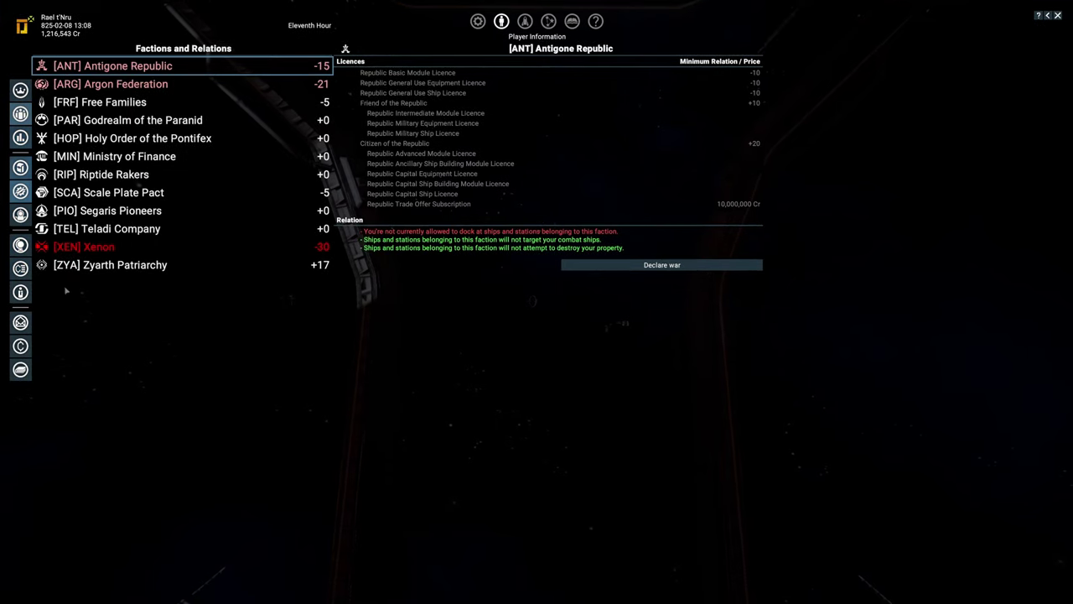
{"action": "left_click", "coordinate": [20, 137]}
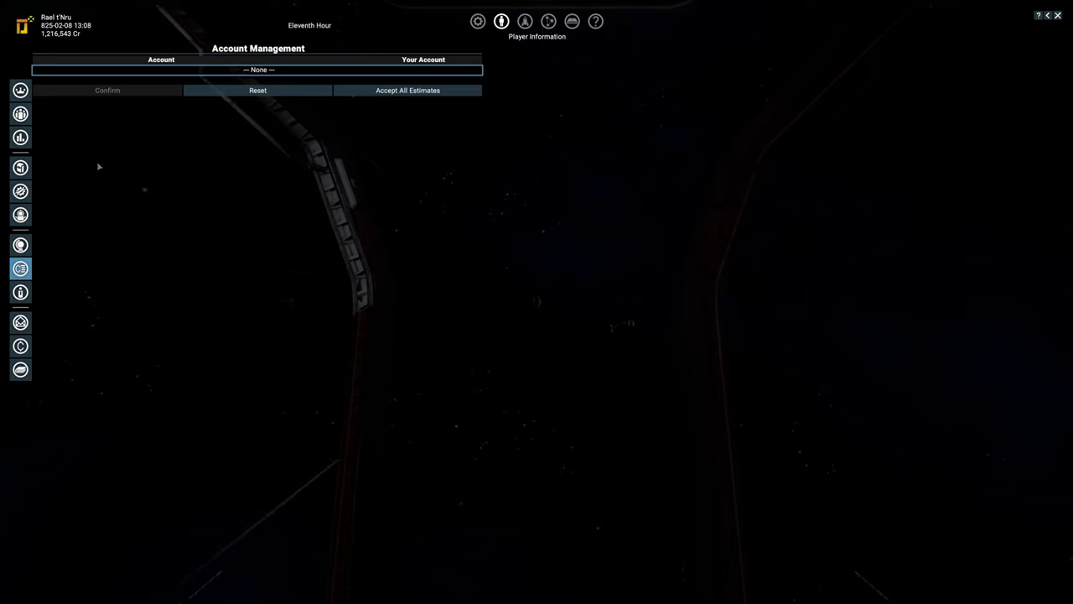
{"action": "left_click", "coordinate": [20, 345]}
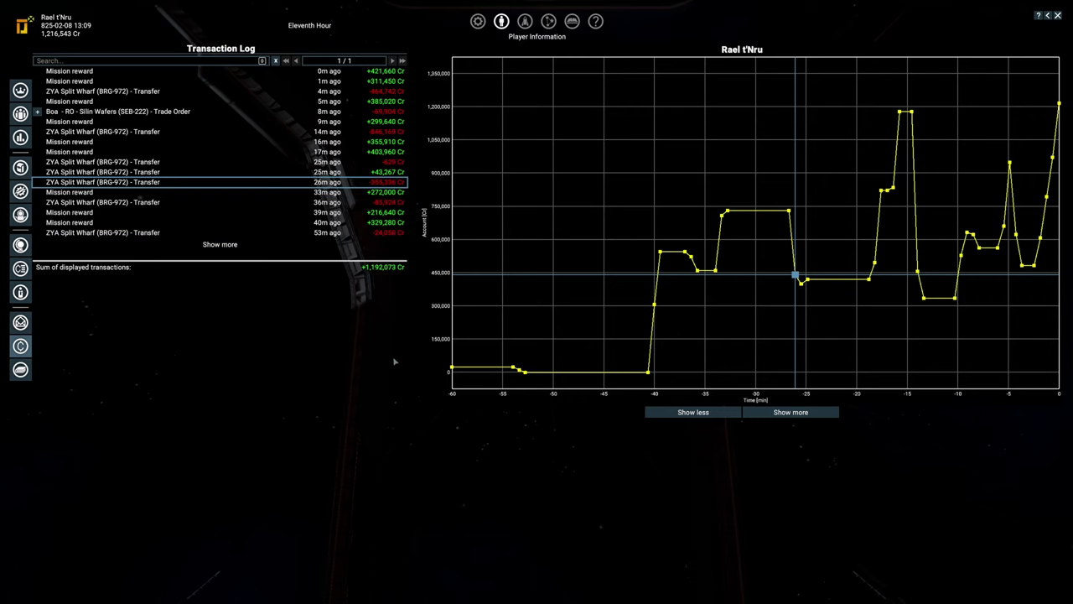
- Select the Tuatara on the map and engage autopilot along the plotted route
{"action": "key", "text": "m"}
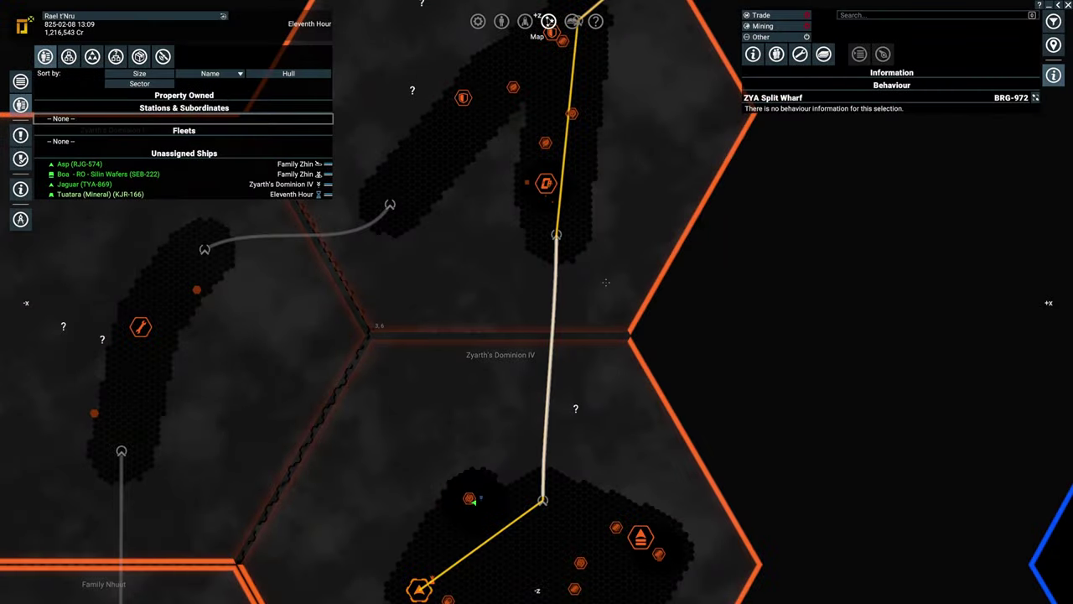
{"action": "left_click_drag", "start_coordinate": [608, 277], "coordinate": [520, 344]}
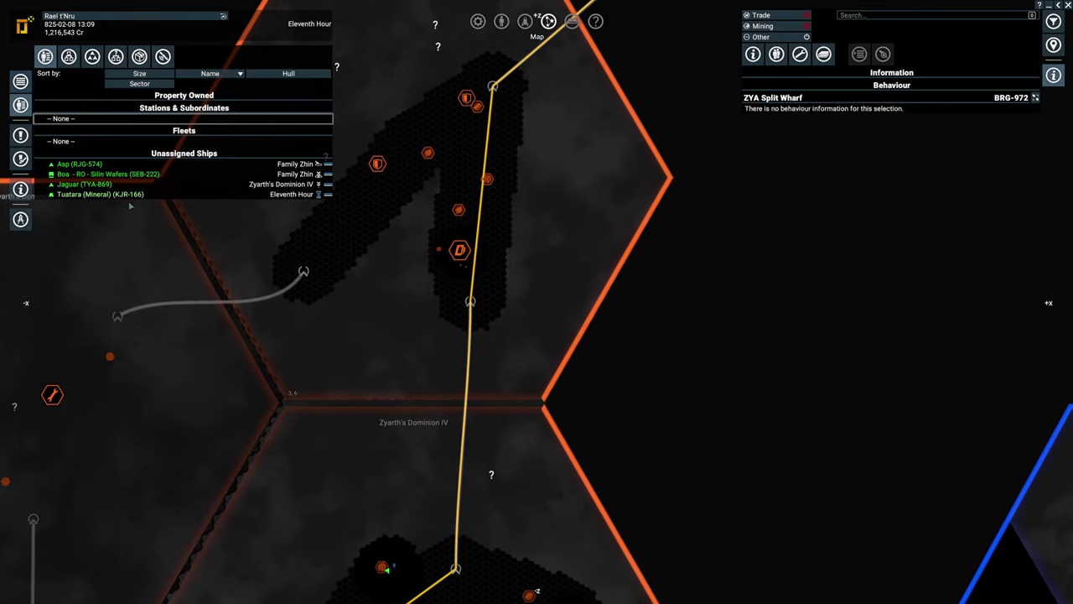
{"action": "double_click", "coordinate": [99, 193]}
{"action": "scroll", "coordinate": [537, 301], "scroll_direction": "up", "scroll_amount": 3}
{"action": "scroll", "coordinate": [536, 302], "scroll_direction": "up", "scroll_amount": 3}
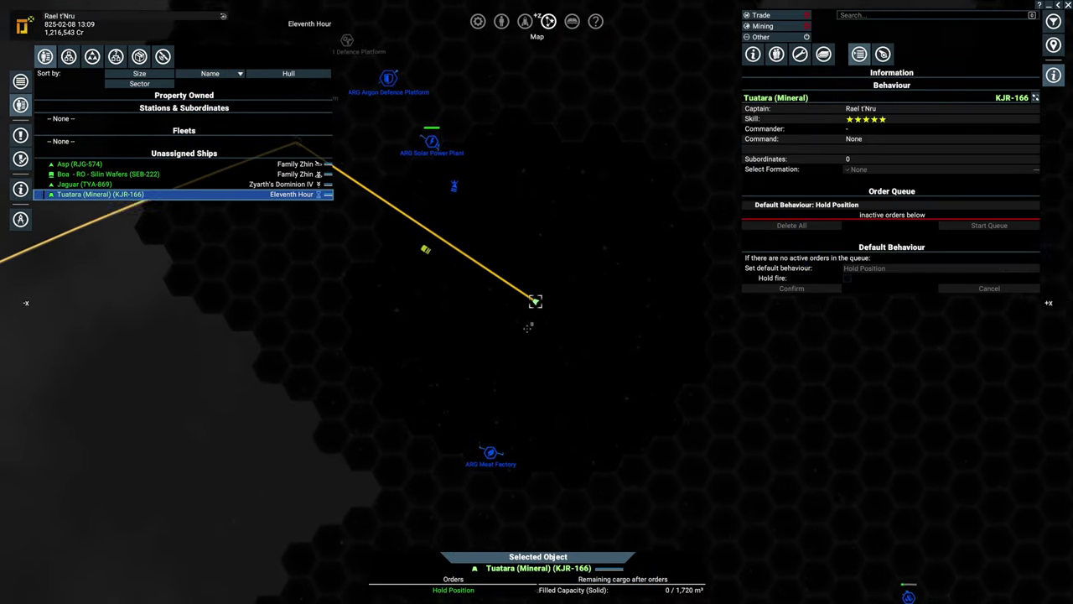
{"action": "key", "text": "m"}
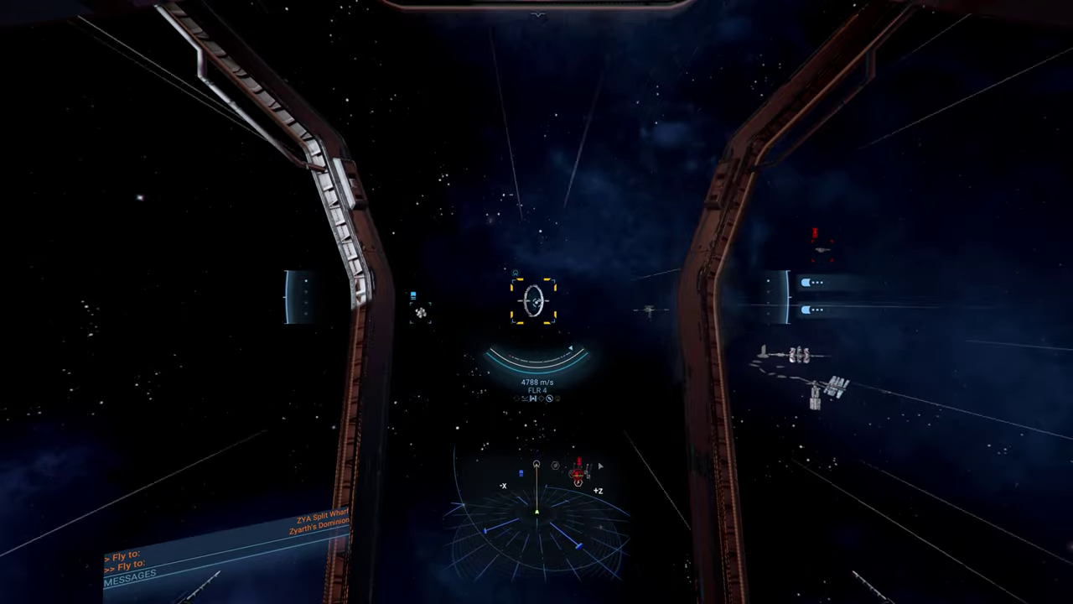
{"action": "key", "text": "shift+a"}
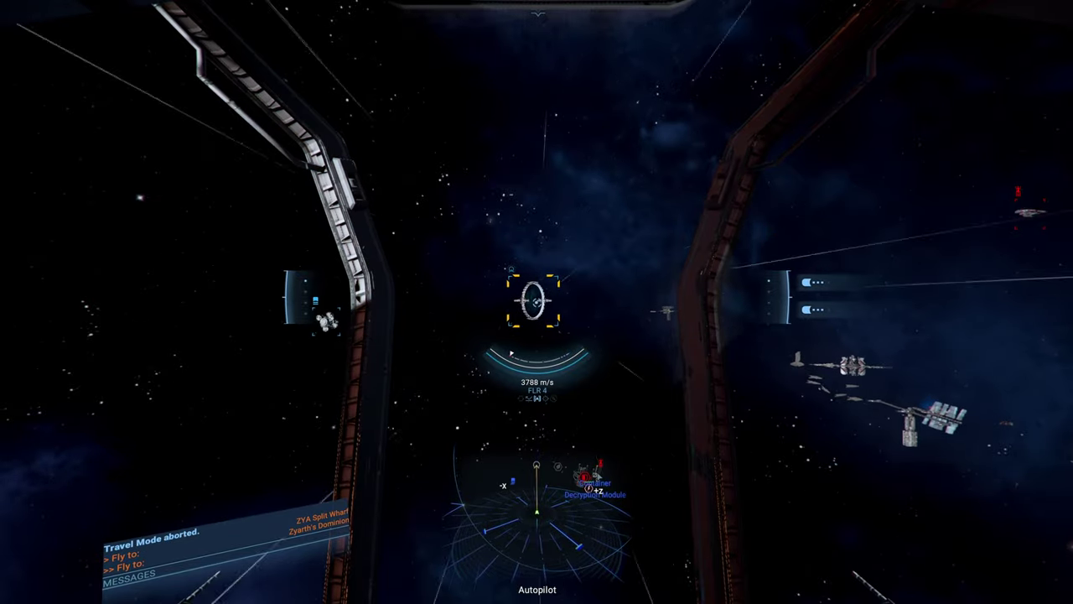
- Target the Programmable Field Array container and autopilot to it for pickup
{"action": "key", "text": "Page_Down"}
{"action": "key", "text": "shift+a"}
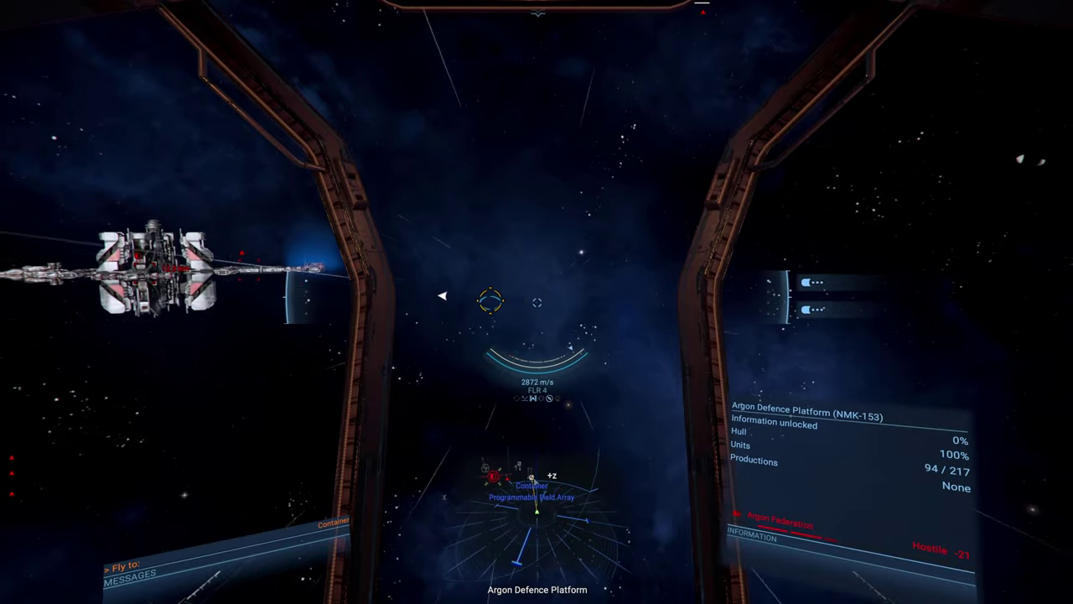
{"action": "left_click", "coordinate": [474, 298]}
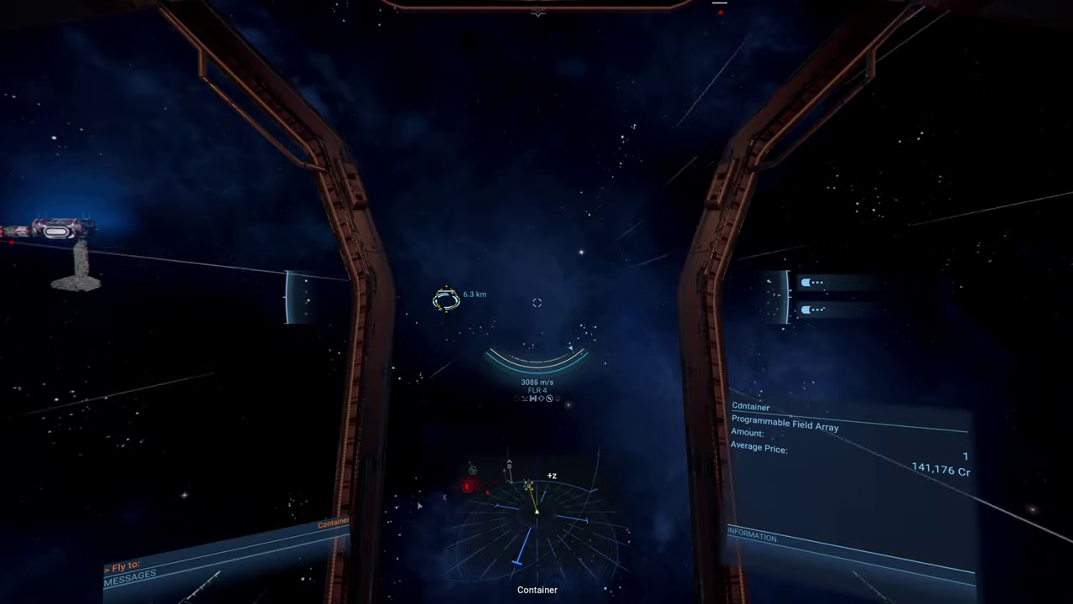
{"action": "key", "text": "shift+a"}
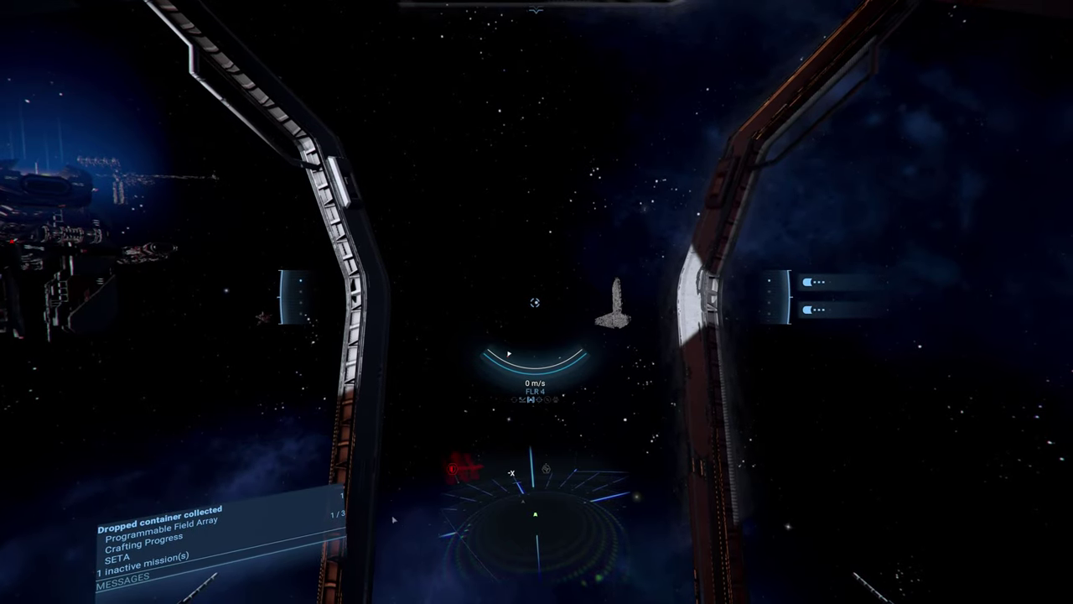
- Check ZYA Split Wharf and the Jaguar on the map, fly in travel mode, reopen map
{"action": "key", "text": "m"}
{"action": "scroll", "coordinate": [417, 467], "scroll_direction": "up", "scroll_amount": 3}
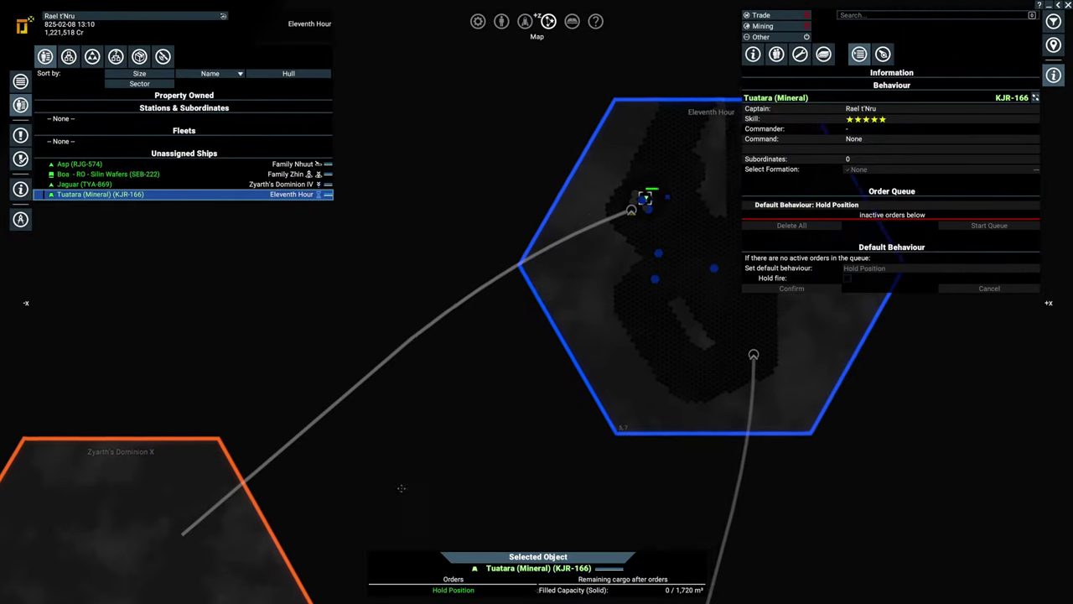
{"action": "scroll", "coordinate": [417, 467], "scroll_direction": "up", "scroll_amount": 3}
{"action": "left_click", "coordinate": [541, 332]}
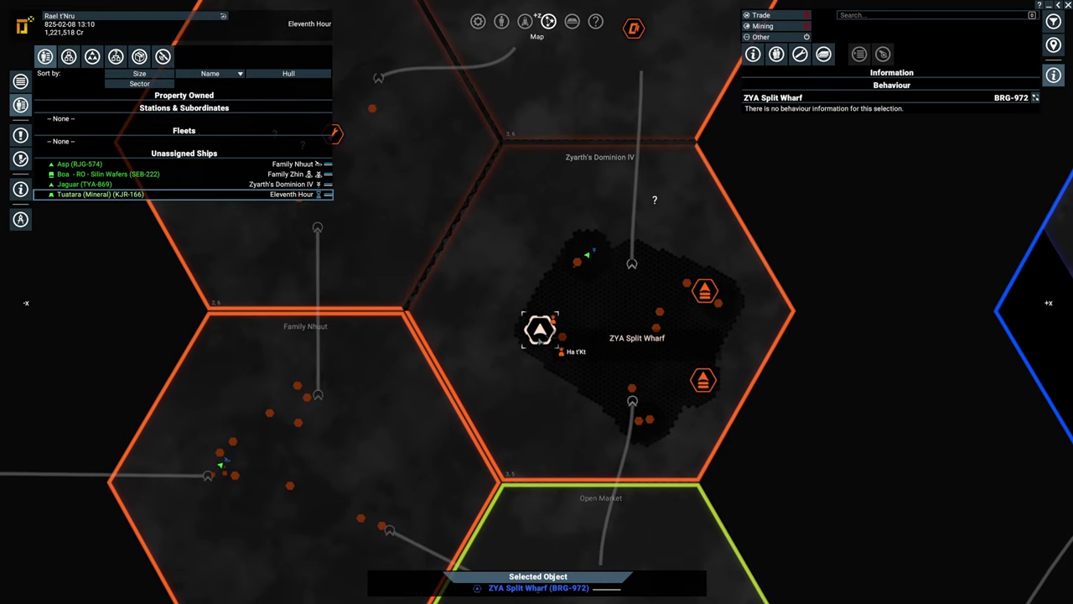
{"action": "scroll", "coordinate": [587, 269], "scroll_direction": "up", "scroll_amount": 5}
{"action": "scroll", "coordinate": [587, 268], "scroll_direction": "up", "scroll_amount": 3}
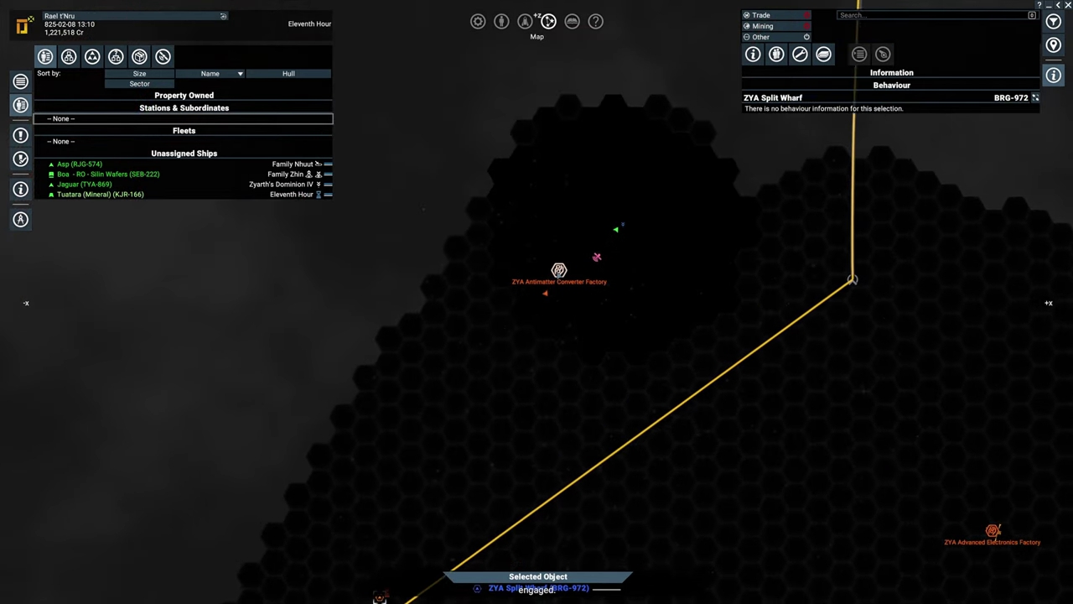
{"action": "key", "text": "1"}
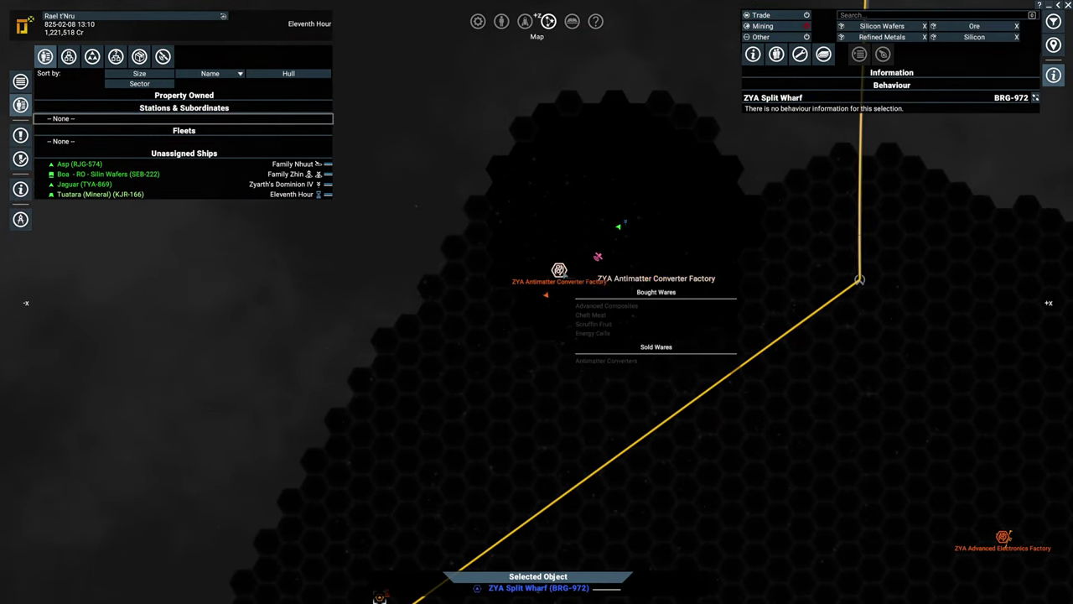
{"action": "left_click", "coordinate": [621, 225]}
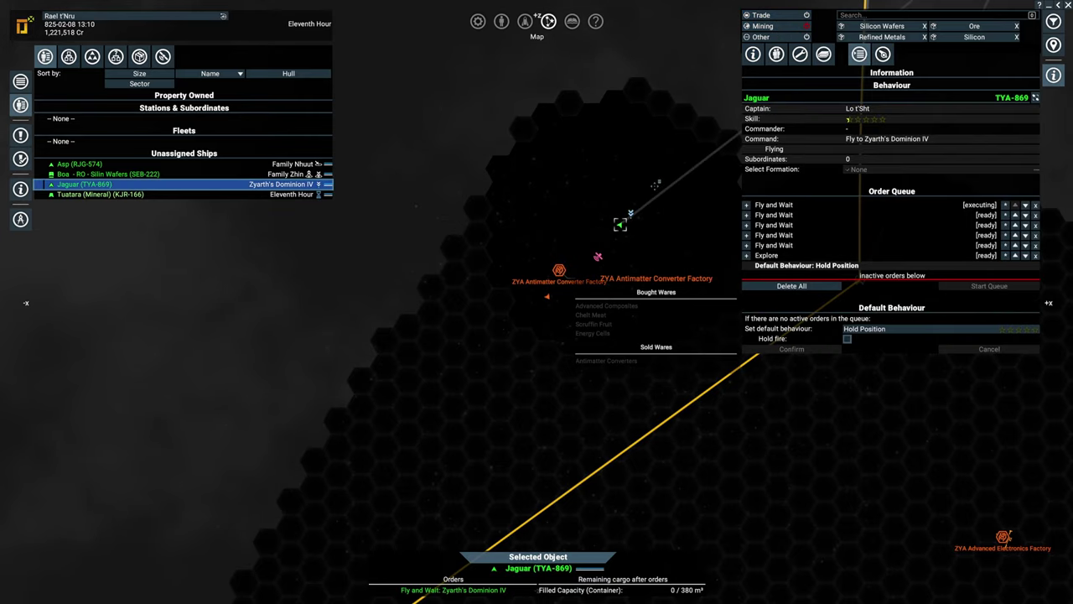
{"action": "scroll", "coordinate": [600, 141], "scroll_direction": "down", "scroll_amount": 5}
{"action": "scroll", "coordinate": [536, 252], "scroll_direction": "down", "scroll_amount": 3}
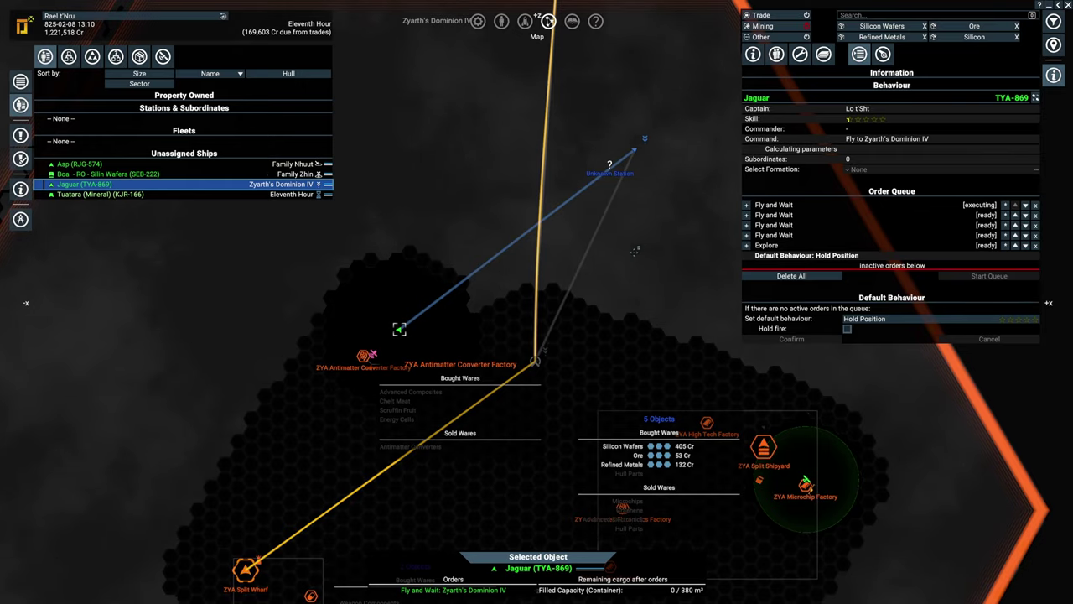
{"action": "key", "text": "m"}
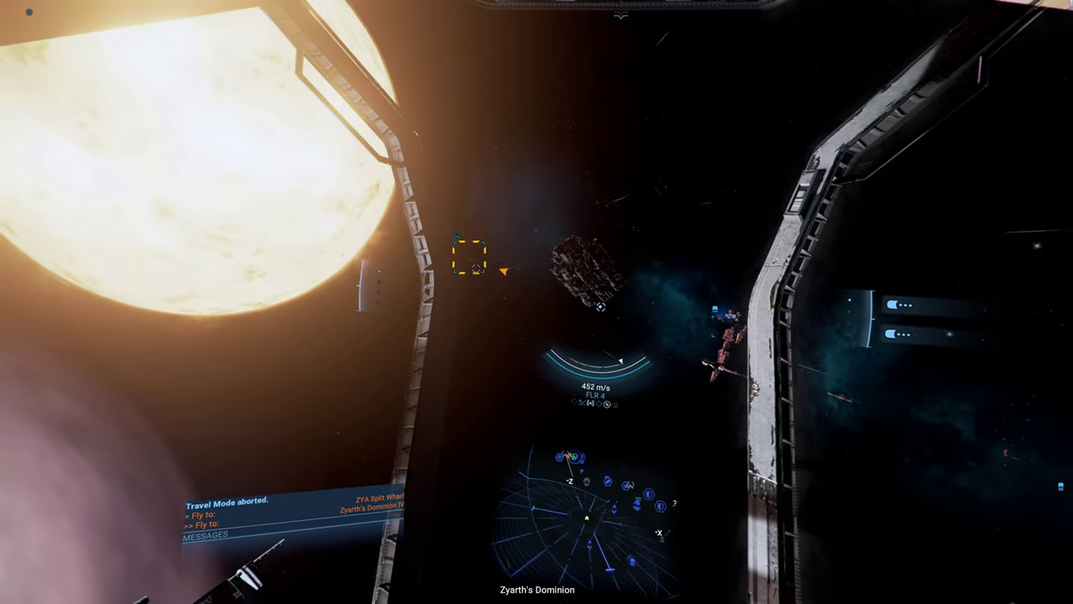
{"action": "key", "text": "shift+1"}
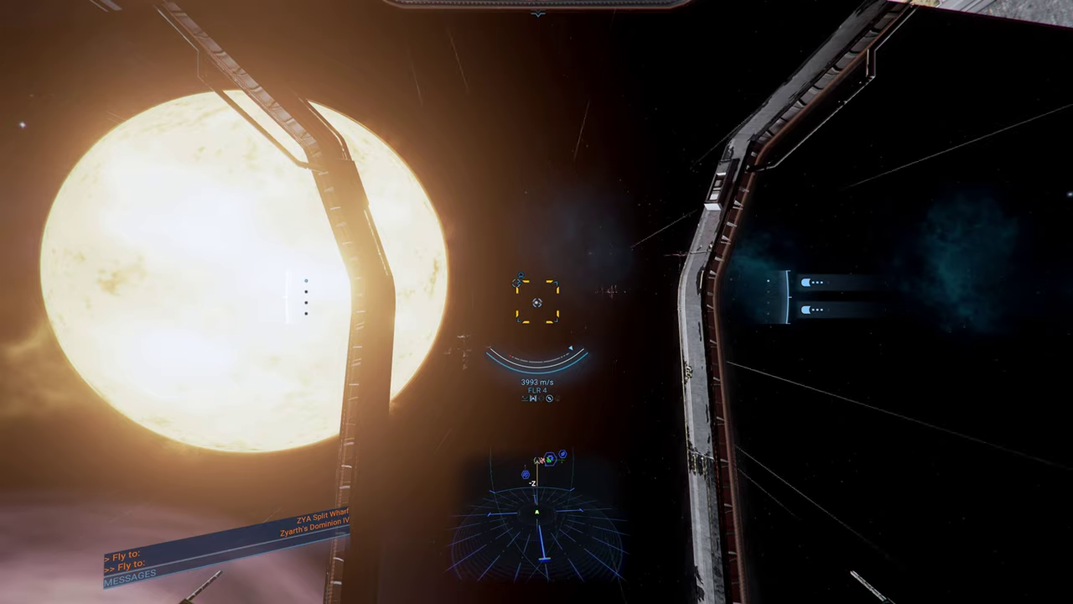
{"action": "key", "text": "m"}
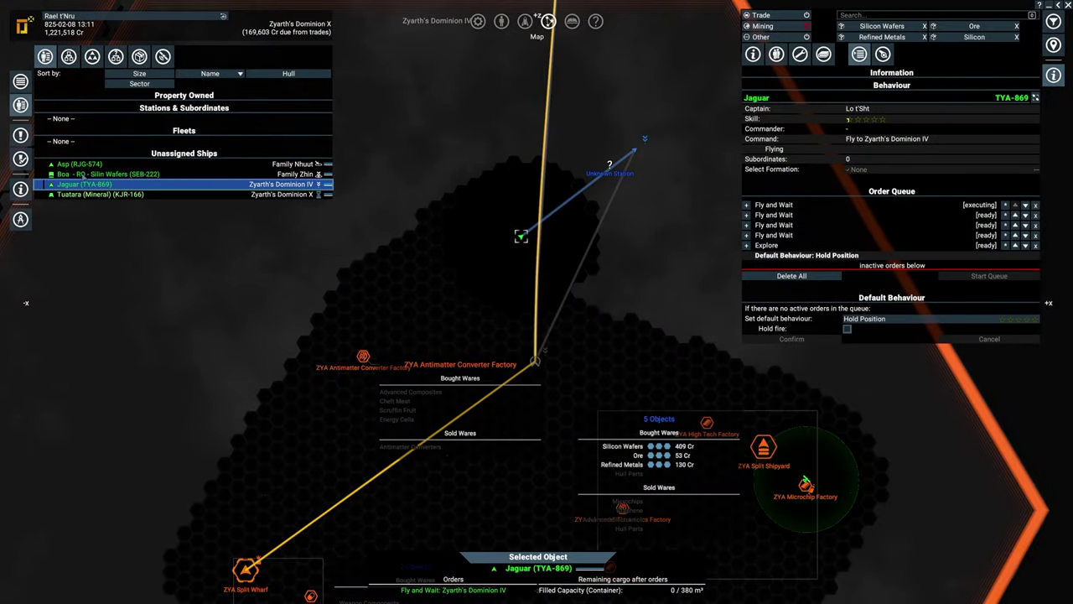
- Inspect the Boa's Trade Order and Profit from Trade Orders transaction log entries
{"action": "double_click", "coordinate": [107, 173]}
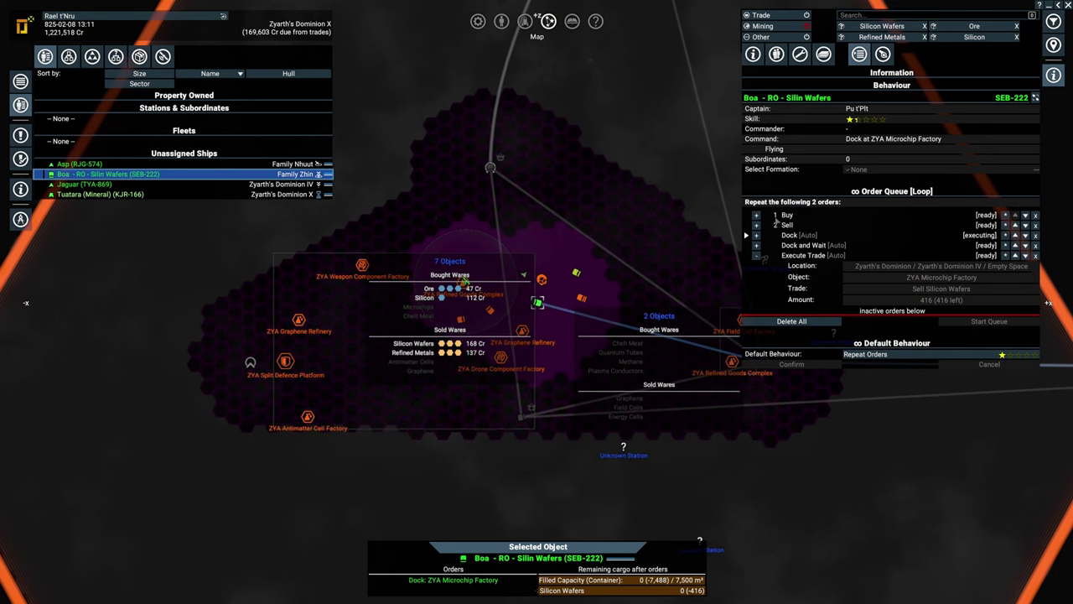
{"action": "left_click", "coordinate": [753, 54]}
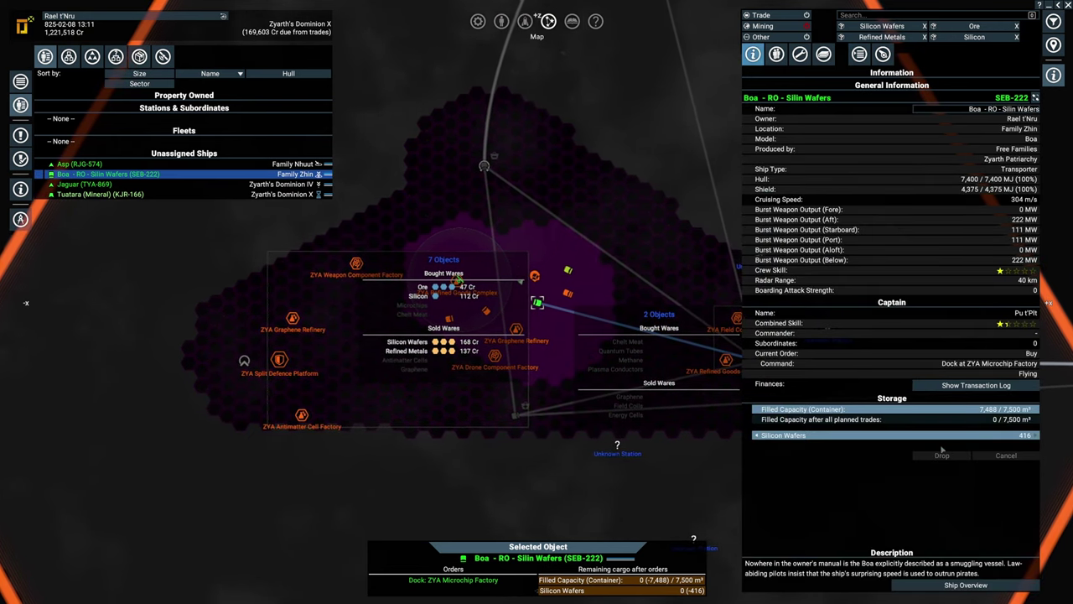
{"action": "left_click", "coordinate": [976, 385]}
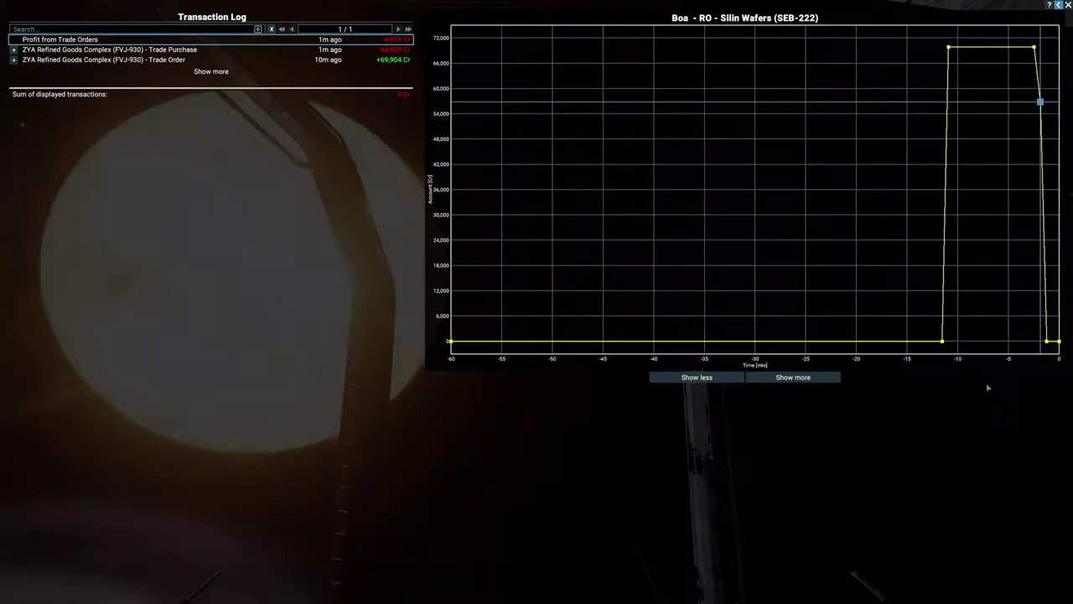
{"action": "left_click", "coordinate": [385, 61]}
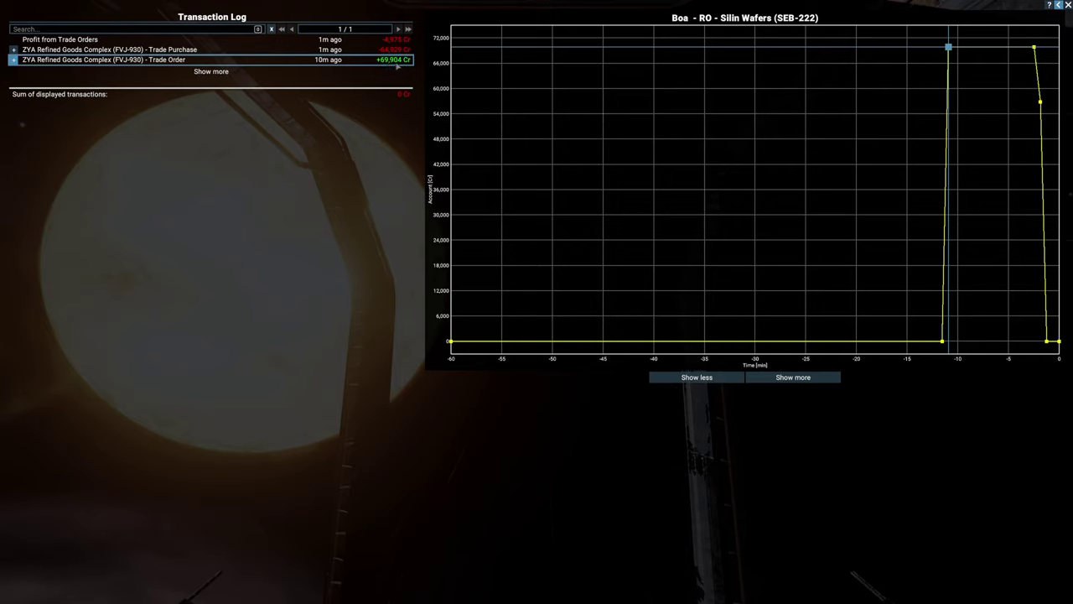
{"action": "left_click", "coordinate": [75, 40]}
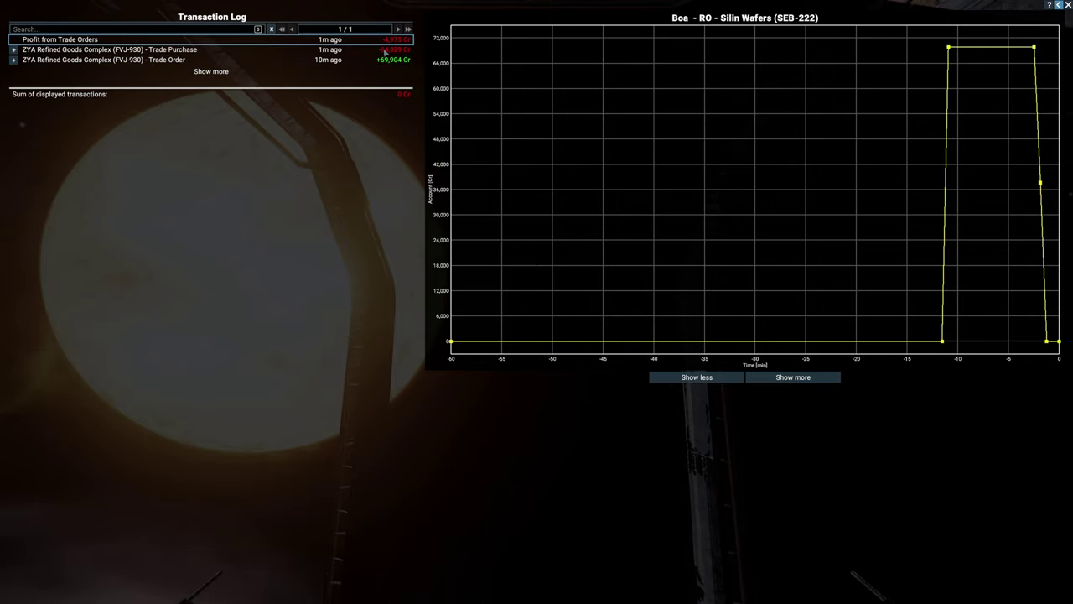
{"action": "key", "text": "Escape"}
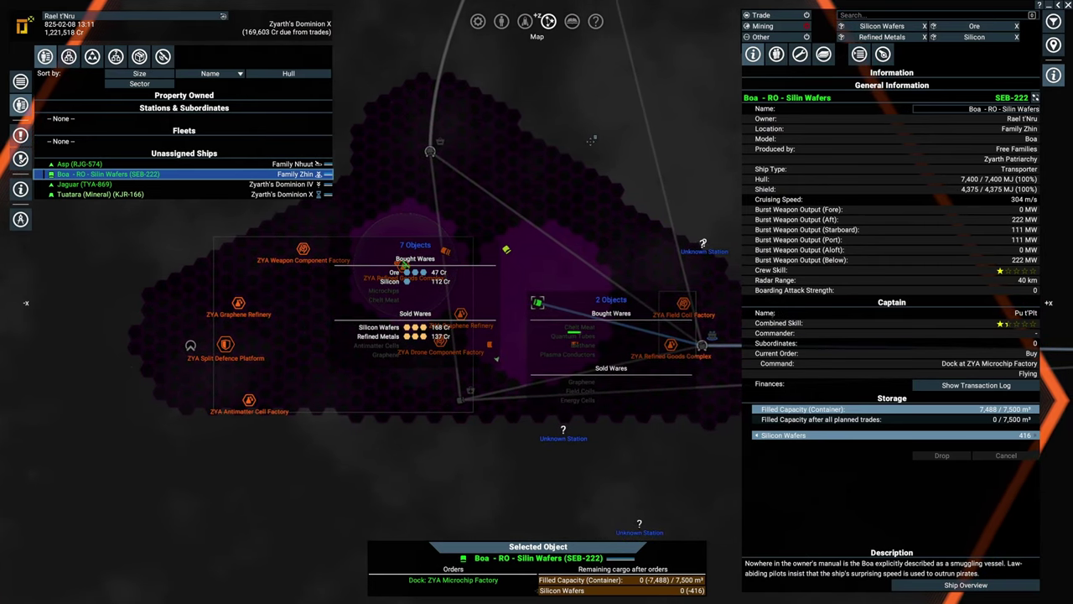
{"action": "scroll", "coordinate": [537, 301], "scroll_direction": "down", "scroll_amount": 5}
- Find the Boa on the map, check its order queue, and give it a first rename
{"action": "mouse_move", "coordinate": [721, 108]}
{"action": "left_mouse_down"}
{"action": "mouse_move", "coordinate": [407, 270]}
{"action": "mouse_move", "coordinate": [368, 252]}
{"action": "left_mouse_up"}
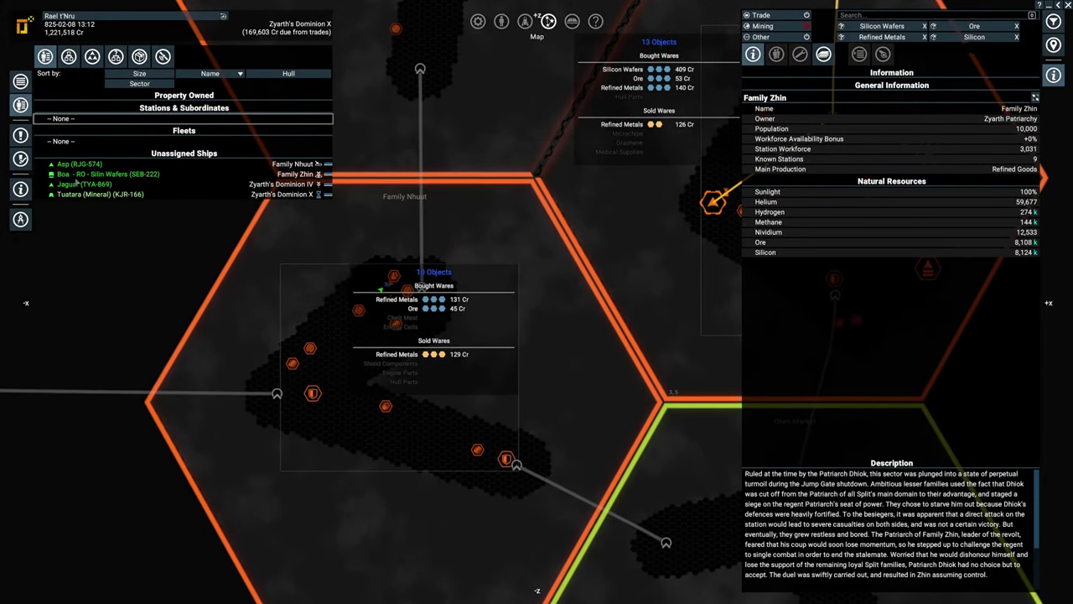
{"action": "double_click", "coordinate": [107, 174]}
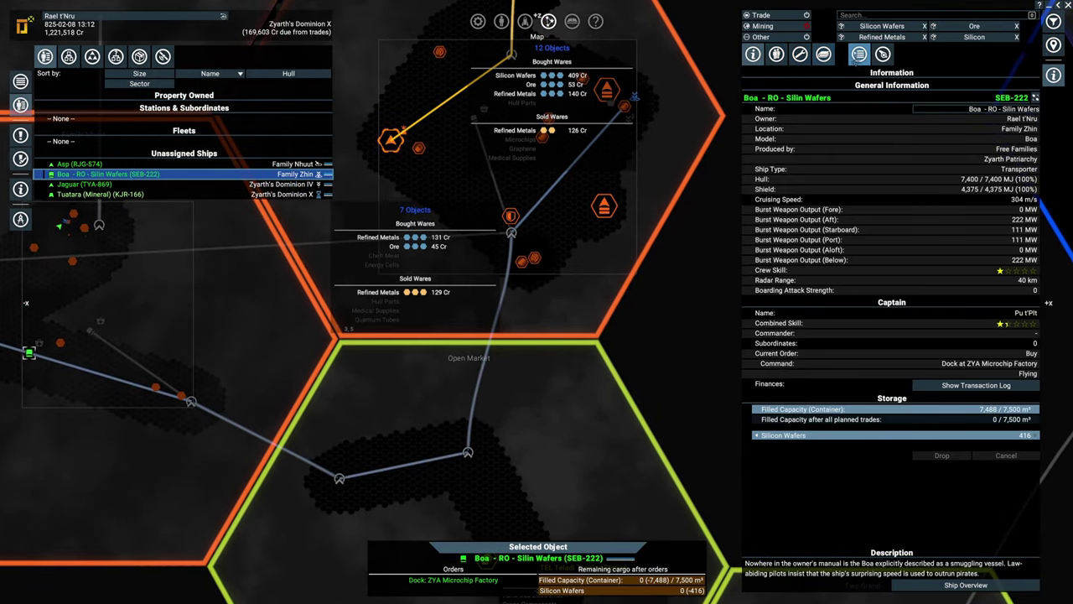
{"action": "left_click", "coordinate": [883, 54]}
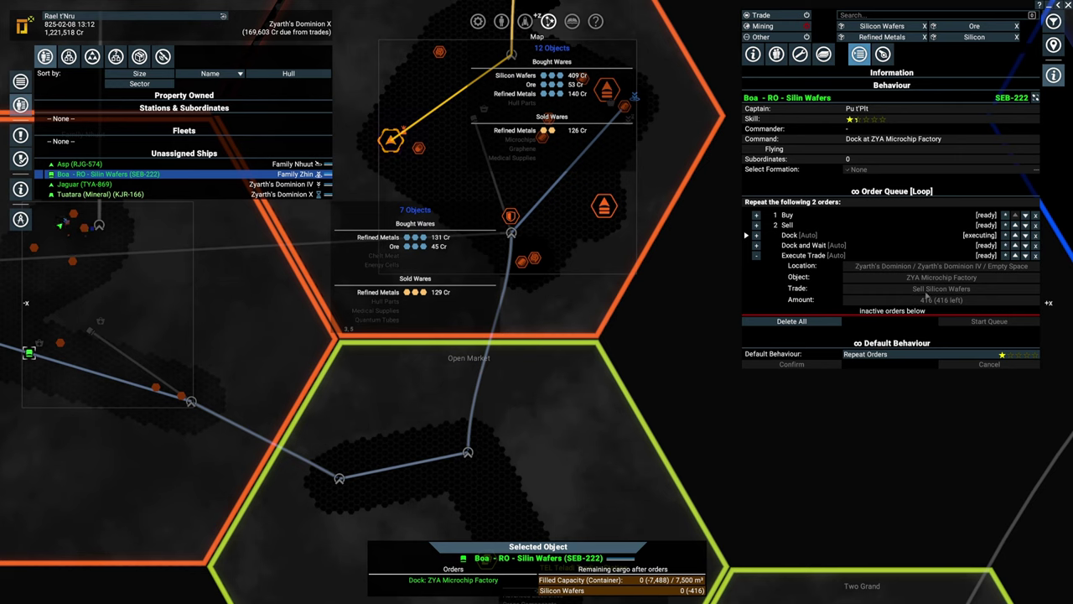
{"action": "right_click", "coordinate": [84, 175]}
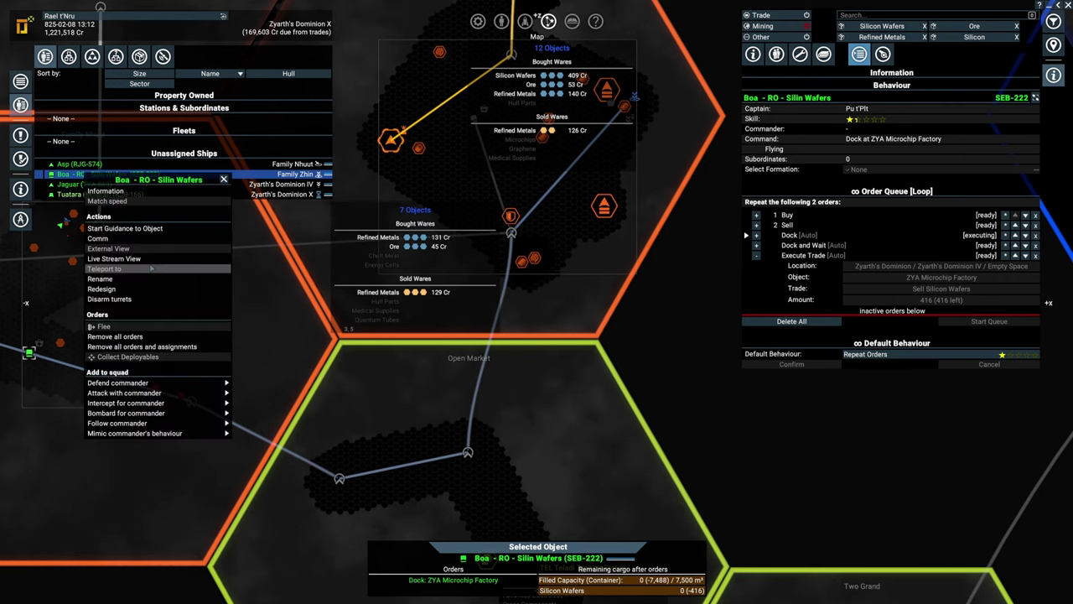
{"action": "left_click", "coordinate": [122, 278]}
{"action": "type", "text": "Boa - RO - Siclin Wafers"}
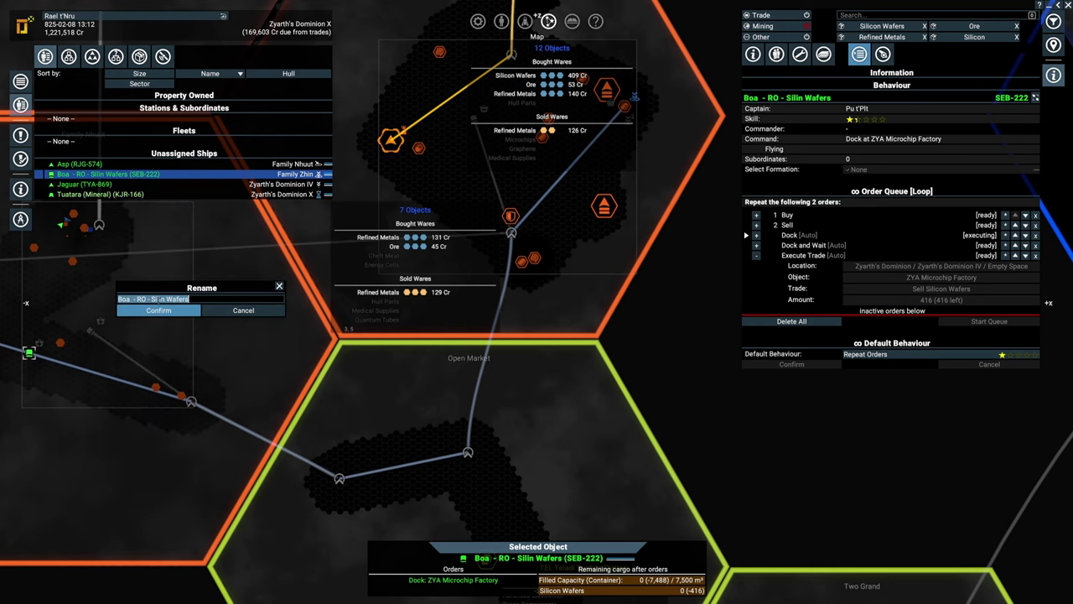
{"action": "left_click", "coordinate": [189, 312]}
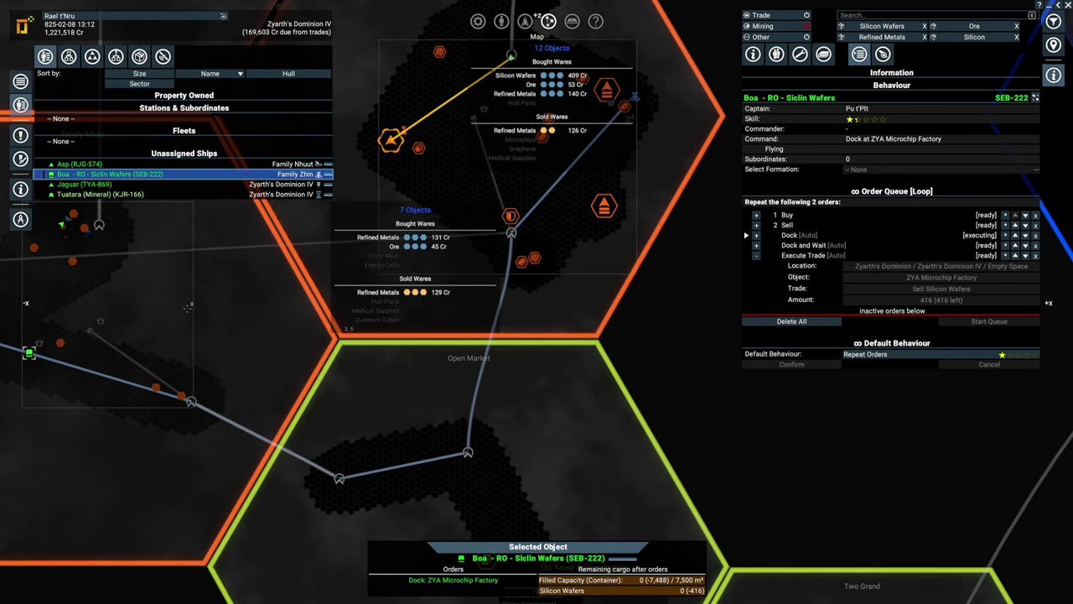
- Correct the Boa's name to 'Boa - RO - Silicon Wafers' and view its general information
{"action": "right_click", "coordinate": [141, 174]}
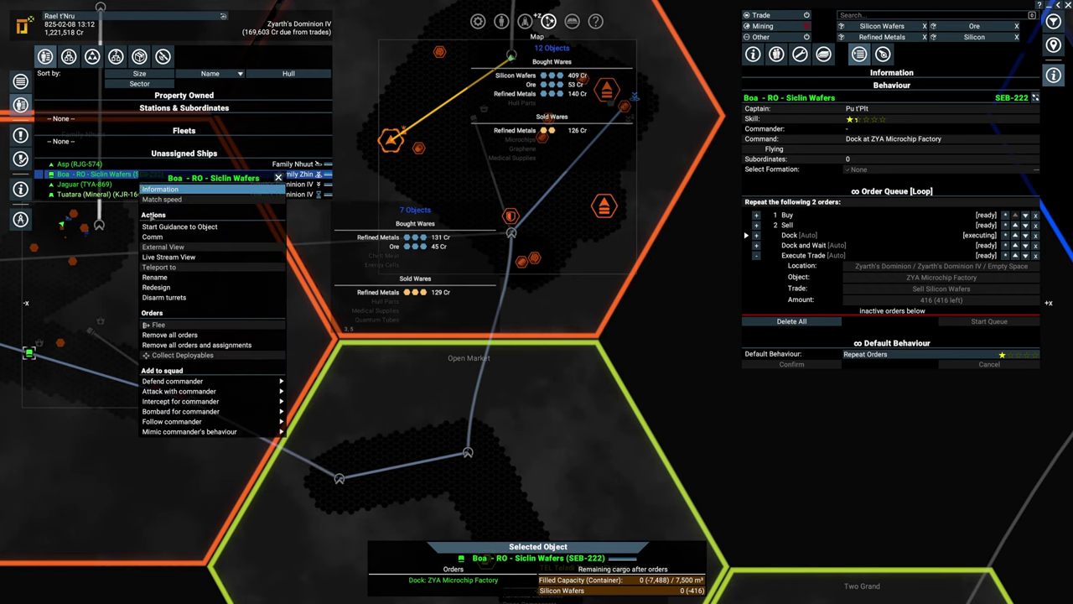
{"action": "left_click", "coordinate": [155, 277]}
{"action": "type", "text": "Boa - RO - Silicon Wafers"}
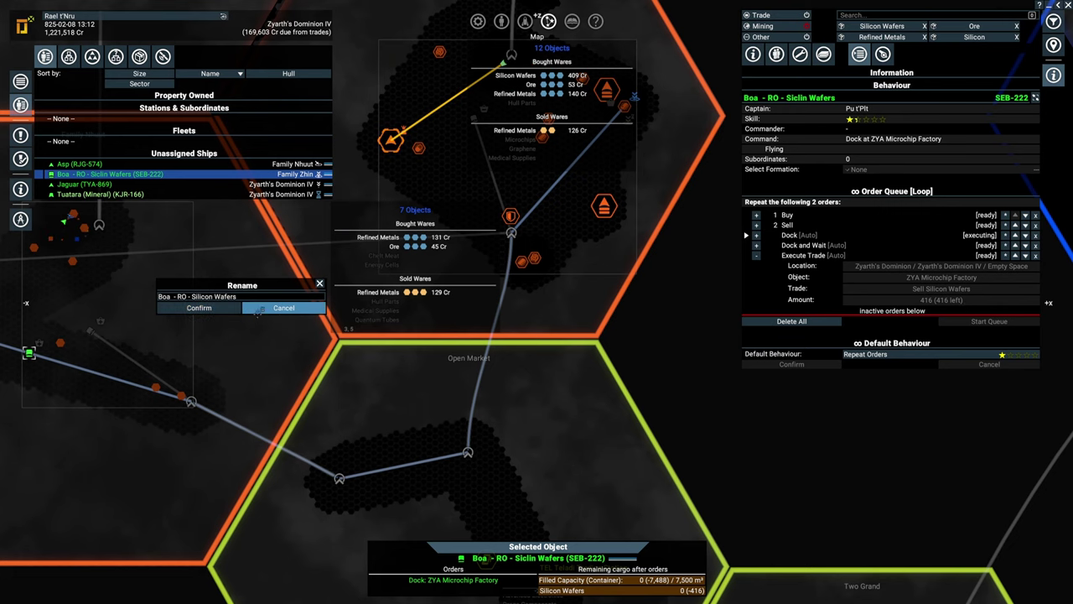
{"action": "left_click", "coordinate": [199, 307]}
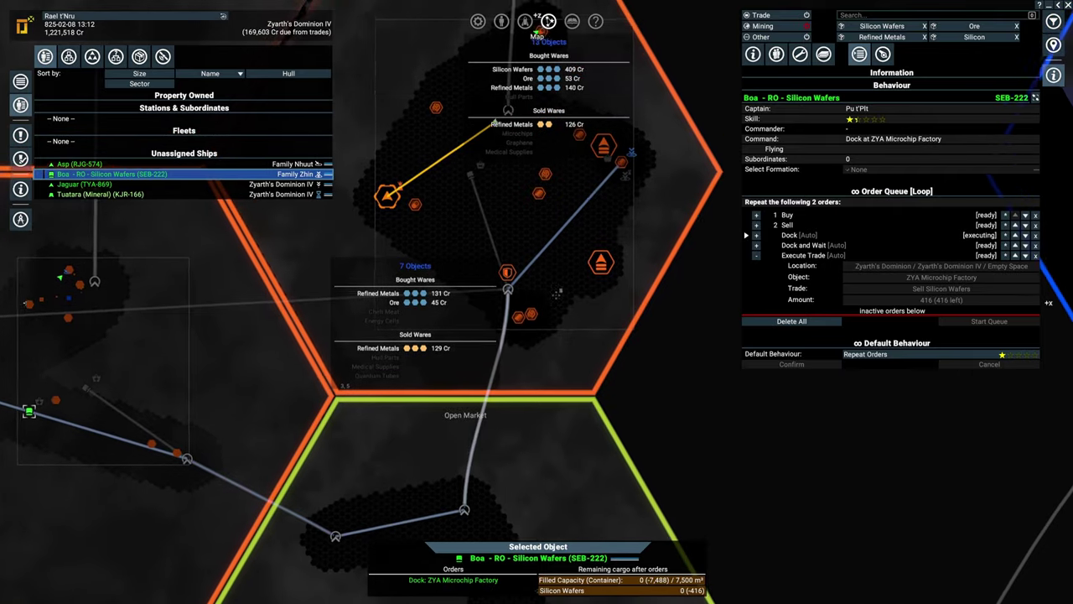
{"action": "scroll", "coordinate": [564, 358], "scroll_direction": "up", "scroll_amount": 5}
{"action": "scroll", "coordinate": [564, 358], "scroll_direction": "up", "scroll_amount": 3}
{"action": "scroll", "coordinate": [564, 358], "scroll_direction": "up", "scroll_amount": 3}
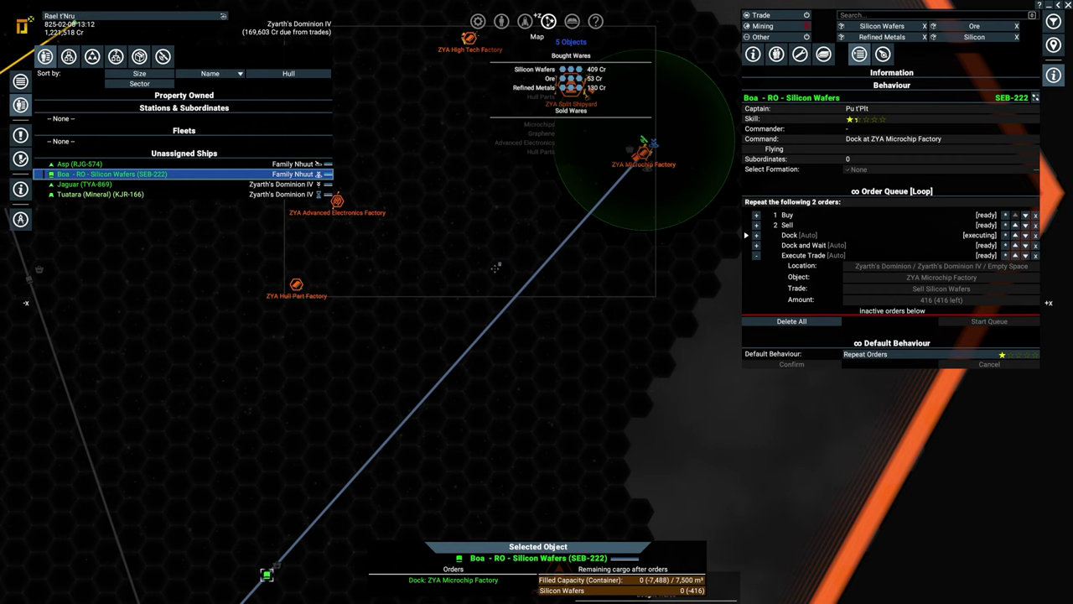
{"action": "left_click", "coordinate": [752, 54]}
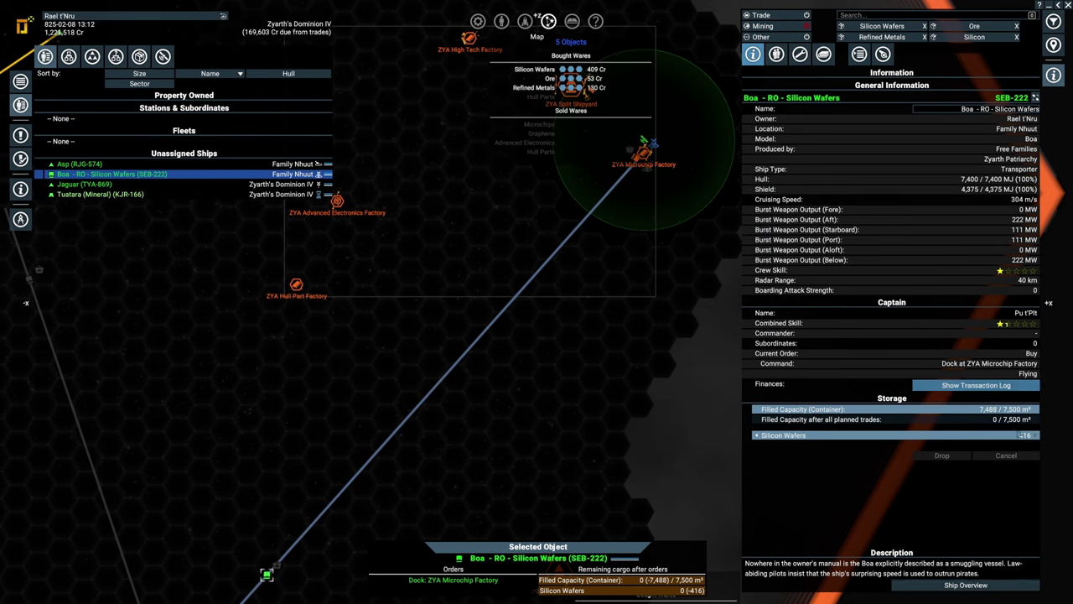
- Close the map and drop out of travel mode as autopilot docks at ZYA Split Wharf
{"action": "key", "text": "Escape"}
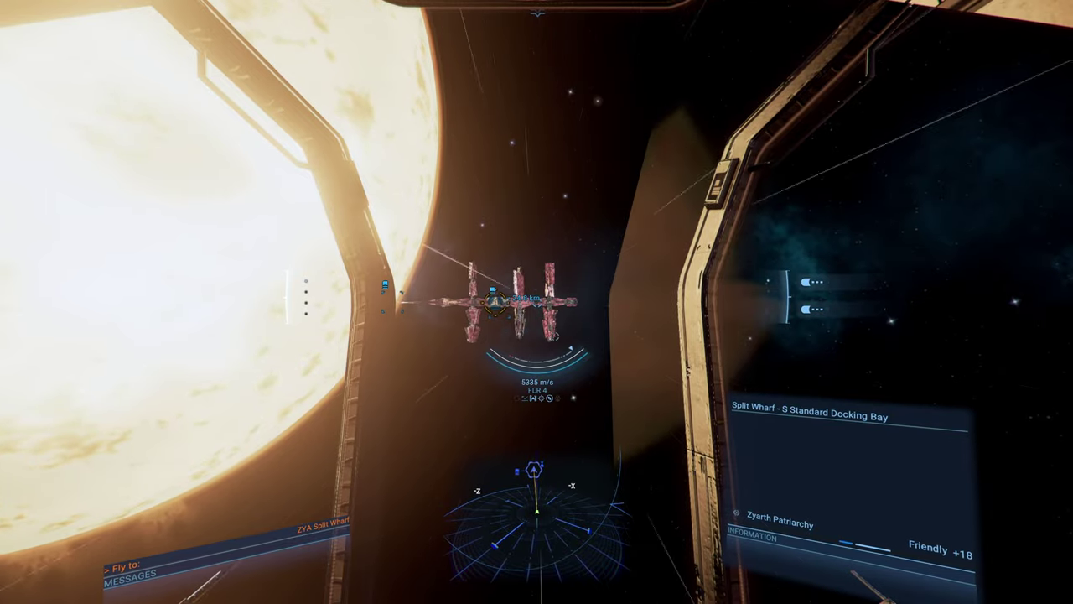
{"action": "key", "text": "shift+a"}
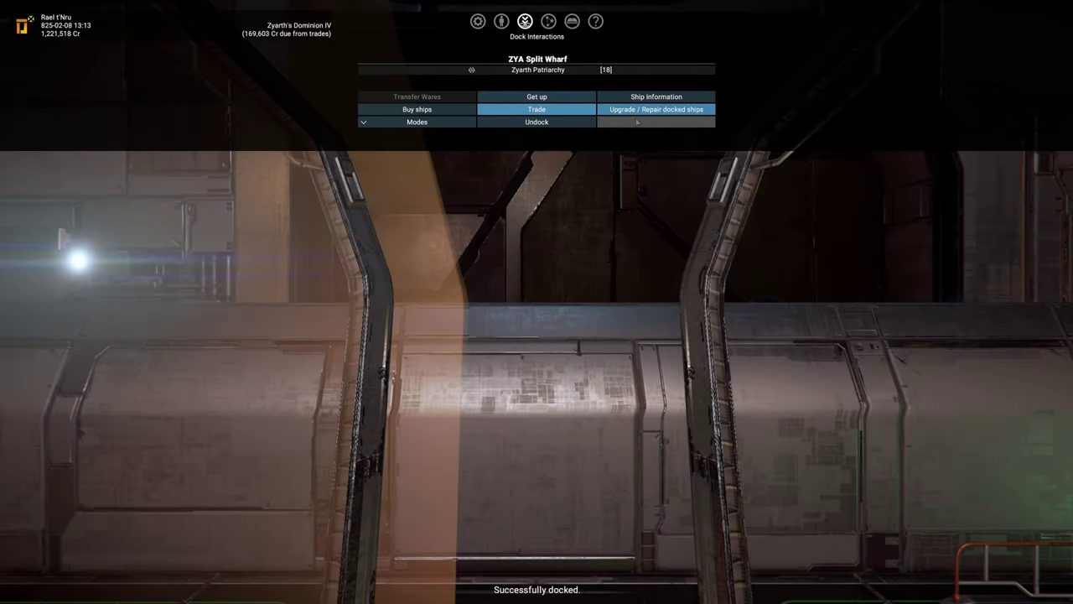
- Order five each of advanced satellites, satellites, nav beacons and resource probes for the Tuatara (376,301 Cr)
{"action": "left_click", "coordinate": [645, 118]}
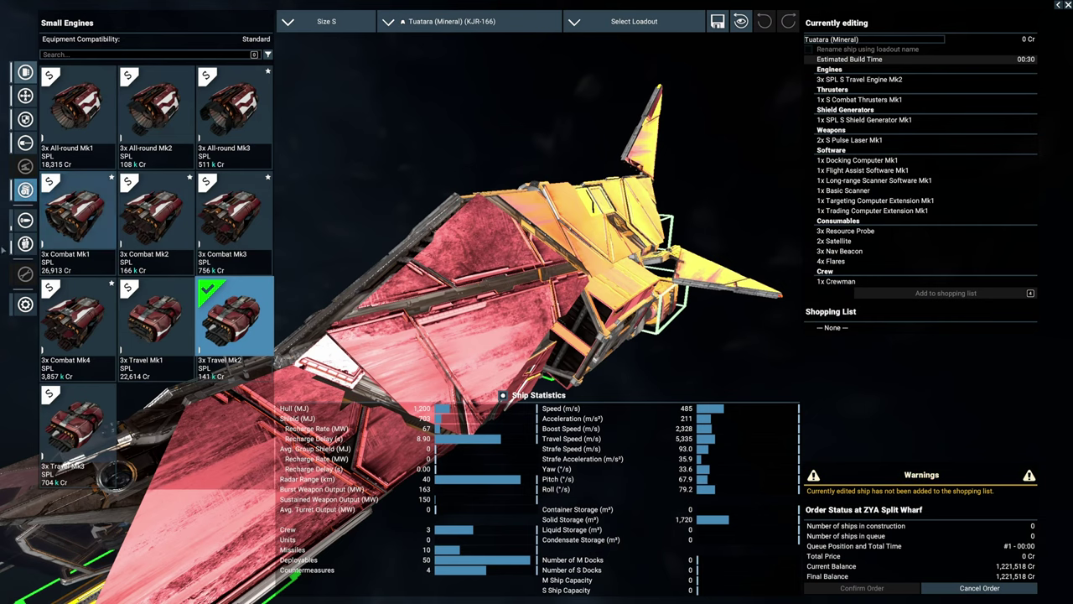
{"action": "left_click", "coordinate": [25, 220]}
{"action": "left_click", "coordinate": [52, 87]}
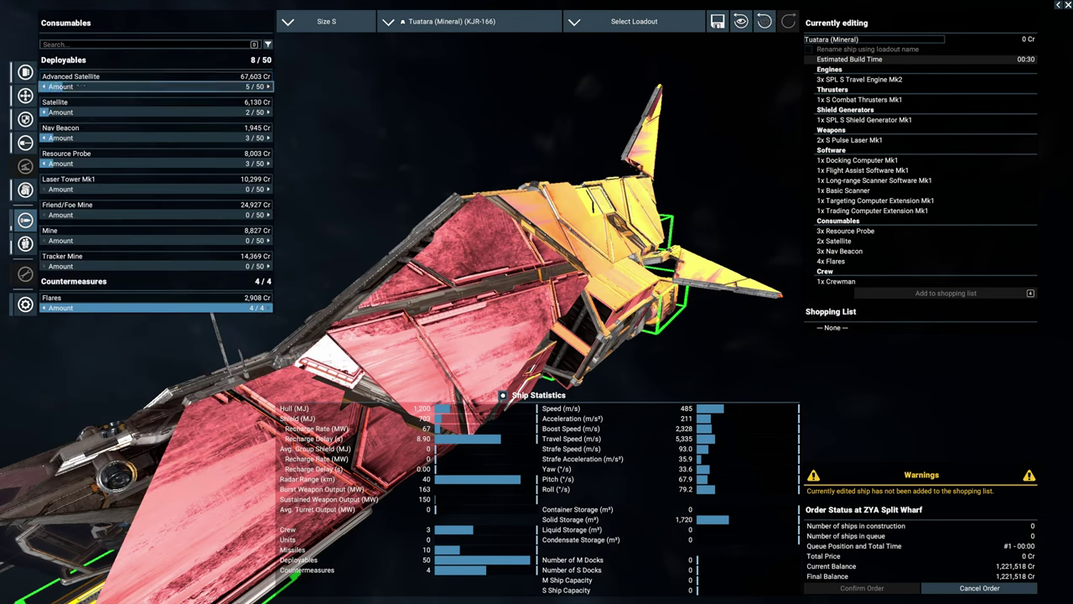
{"action": "left_click", "coordinate": [86, 112]}
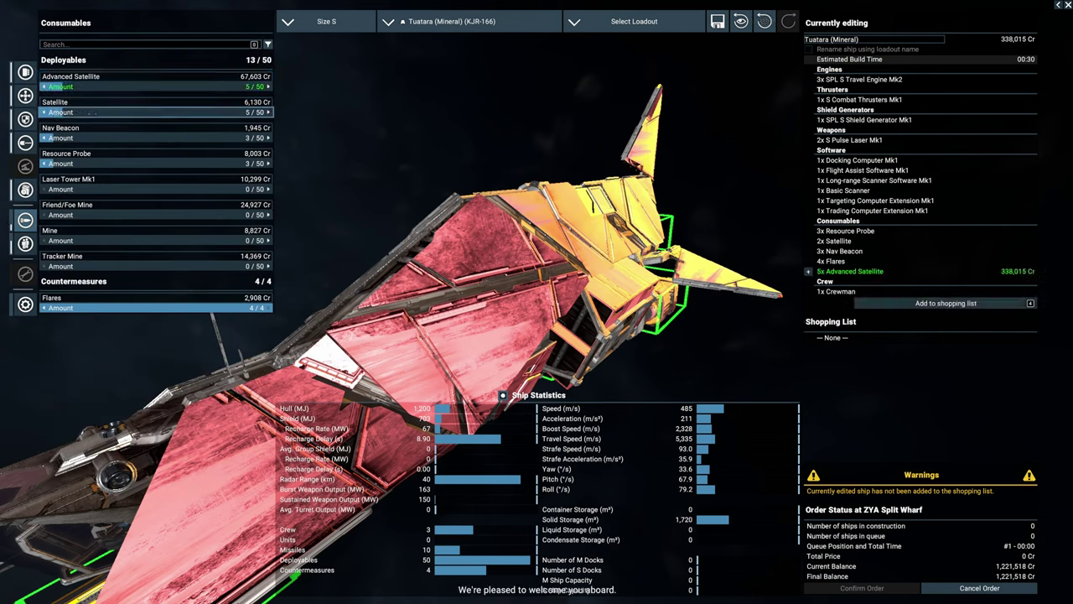
{"action": "left_click", "coordinate": [52, 137]}
{"action": "left_click", "coordinate": [63, 164]}
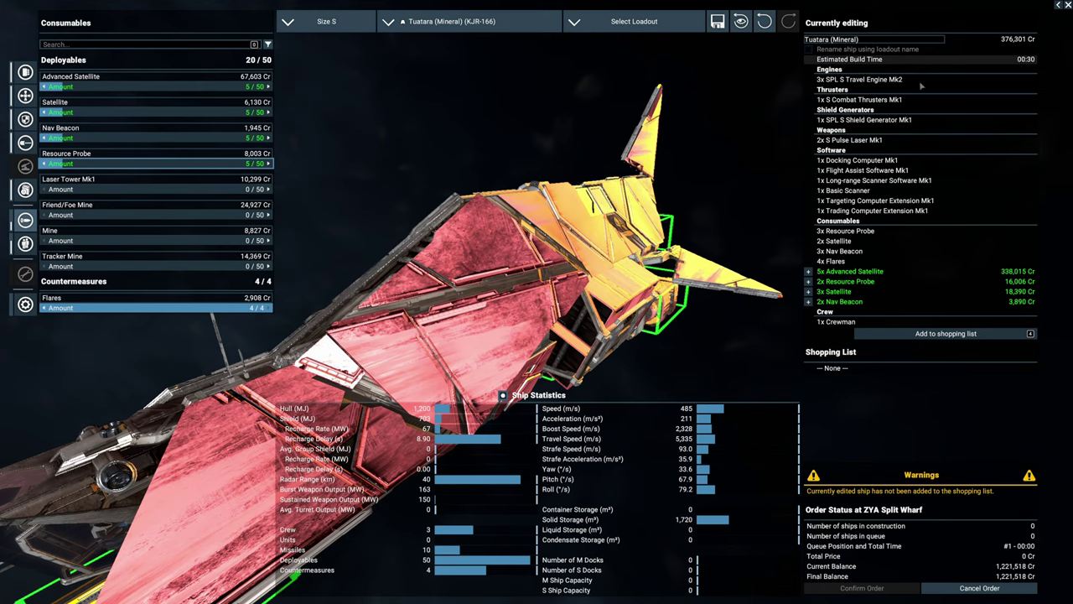
{"action": "left_click", "coordinate": [946, 333]}
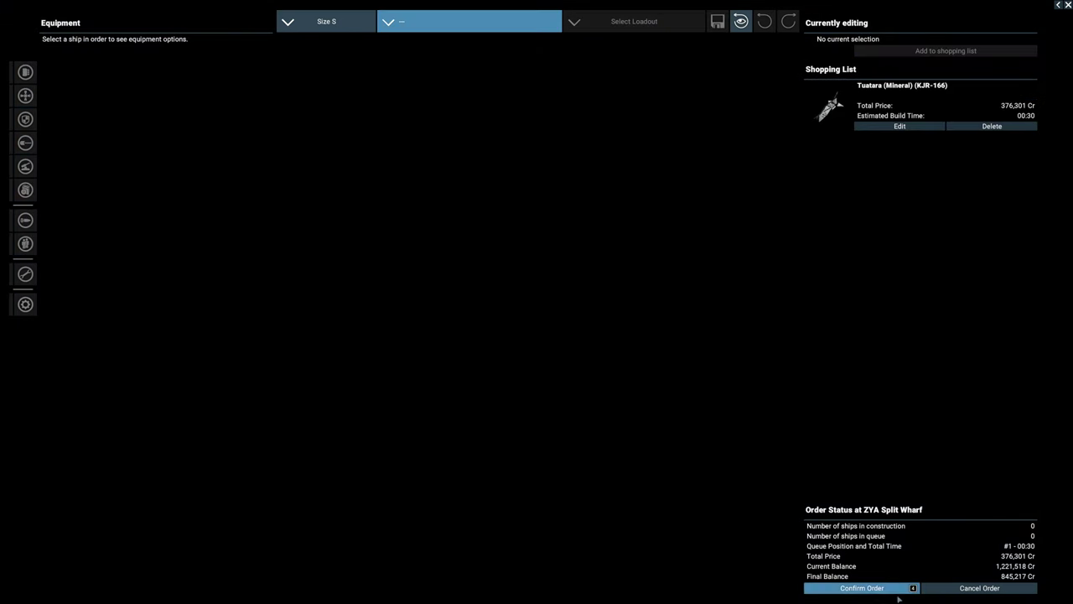
{"action": "left_click", "coordinate": [862, 588]}
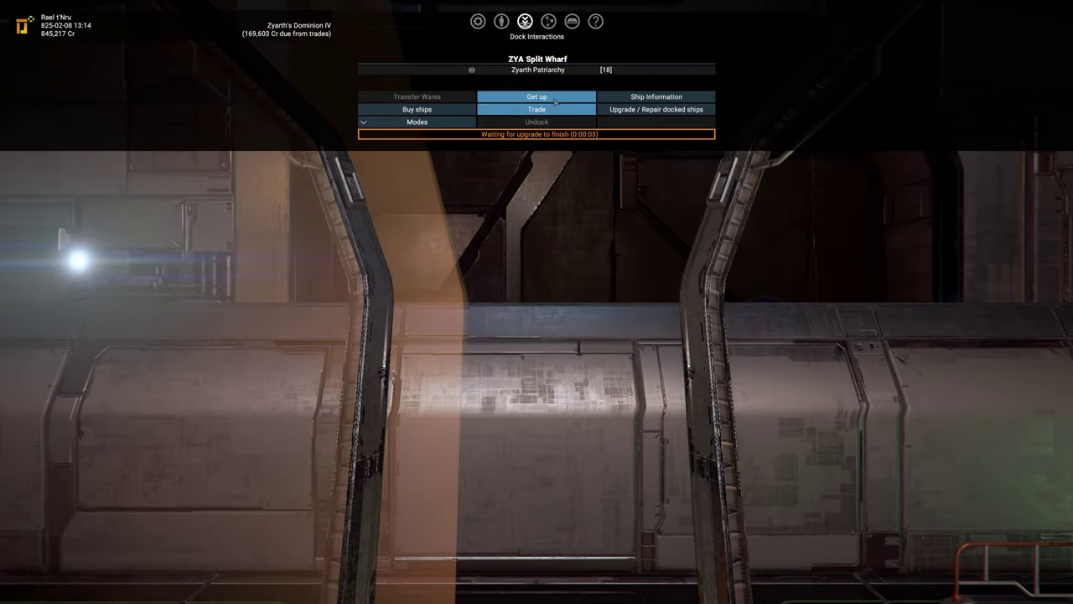
- Leave the pilot seat and take the transporter to Traders' Corner to meet trader Cio t'Kt
{"action": "key", "text": "Escape"}
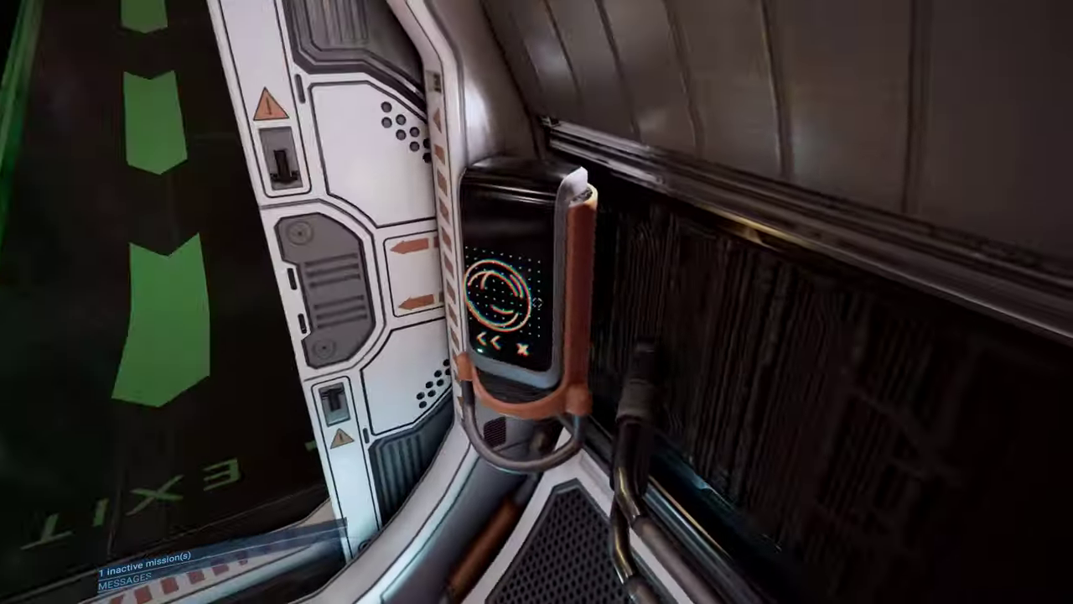
{"action": "key", "text": "f"}
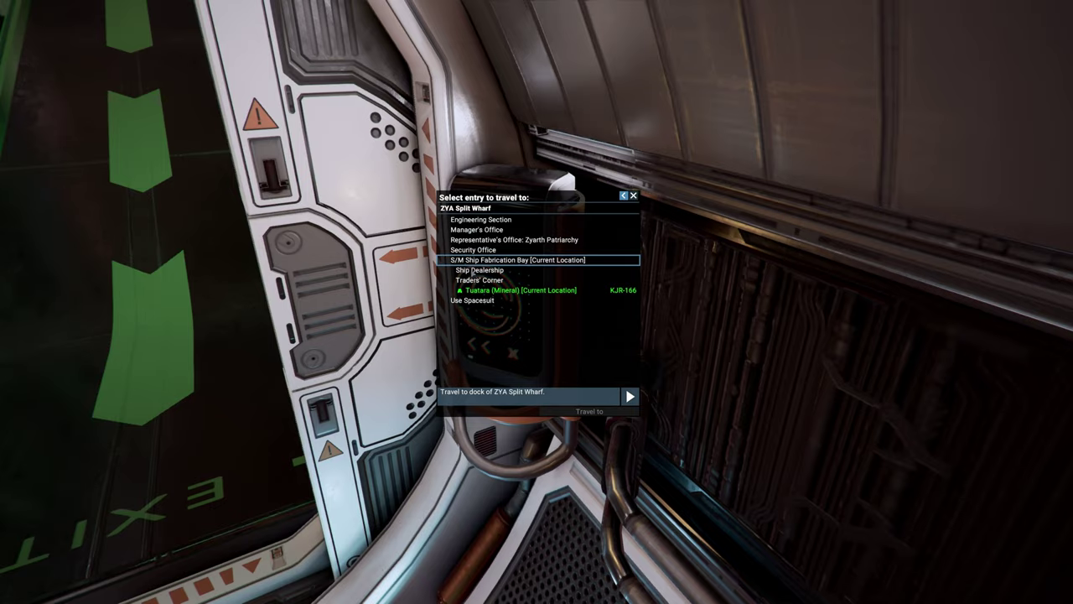
{"action": "key", "text": "Return"}
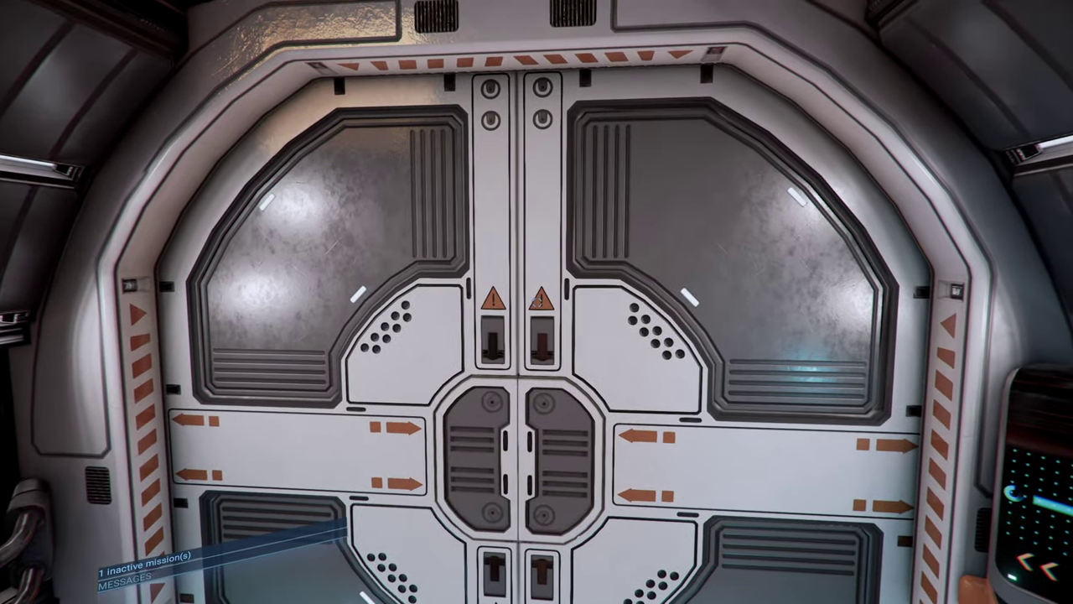
{"action": "key", "text": "w"}
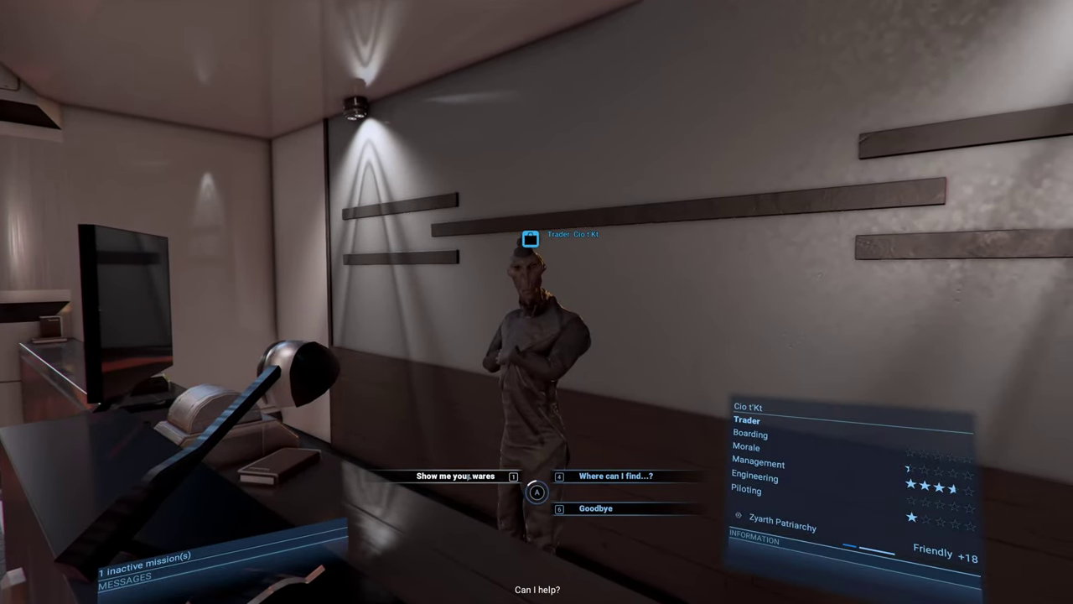
- Open Cio t'Kt's wares and add a Bomb Launcher and a Piloting seminar to buy
{"action": "key", "text": "1"}
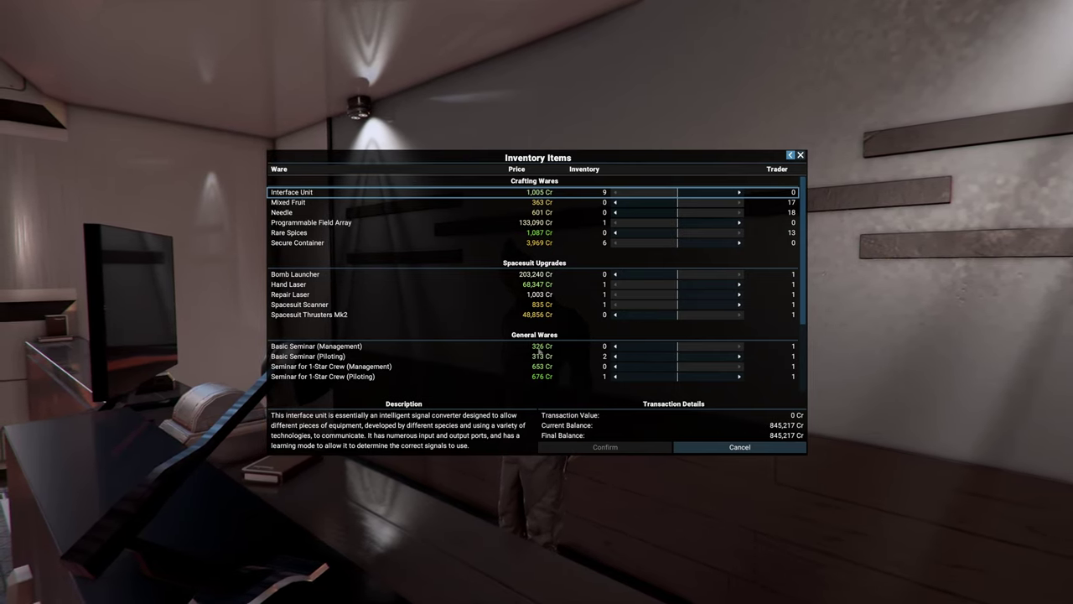
{"action": "scroll", "coordinate": [528, 357], "scroll_direction": "down", "scroll_amount": 3}
{"action": "left_click", "coordinate": [648, 244]}
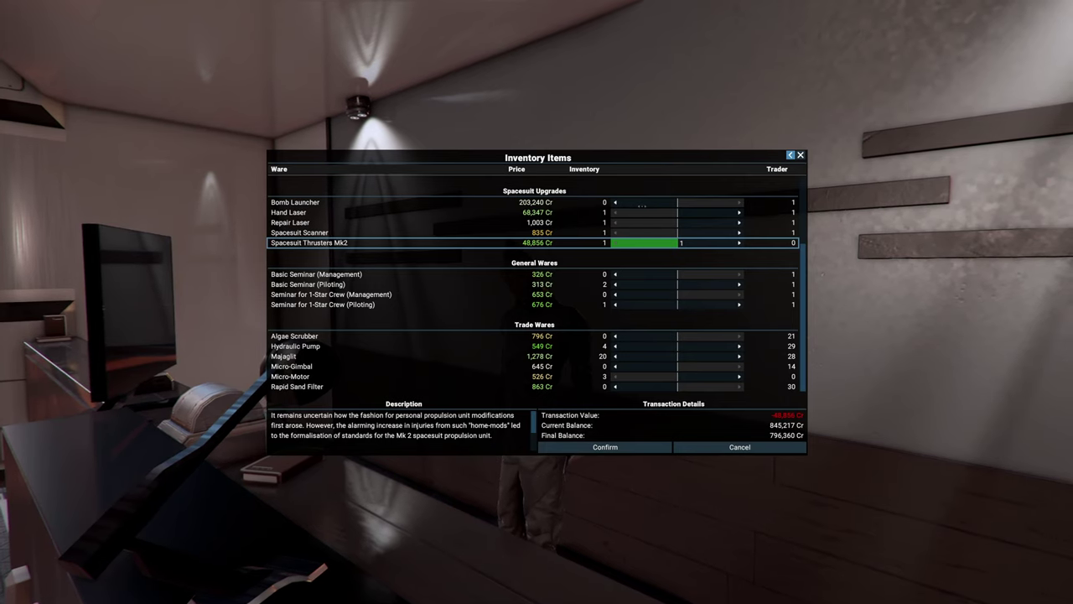
{"action": "left_click", "coordinate": [642, 203]}
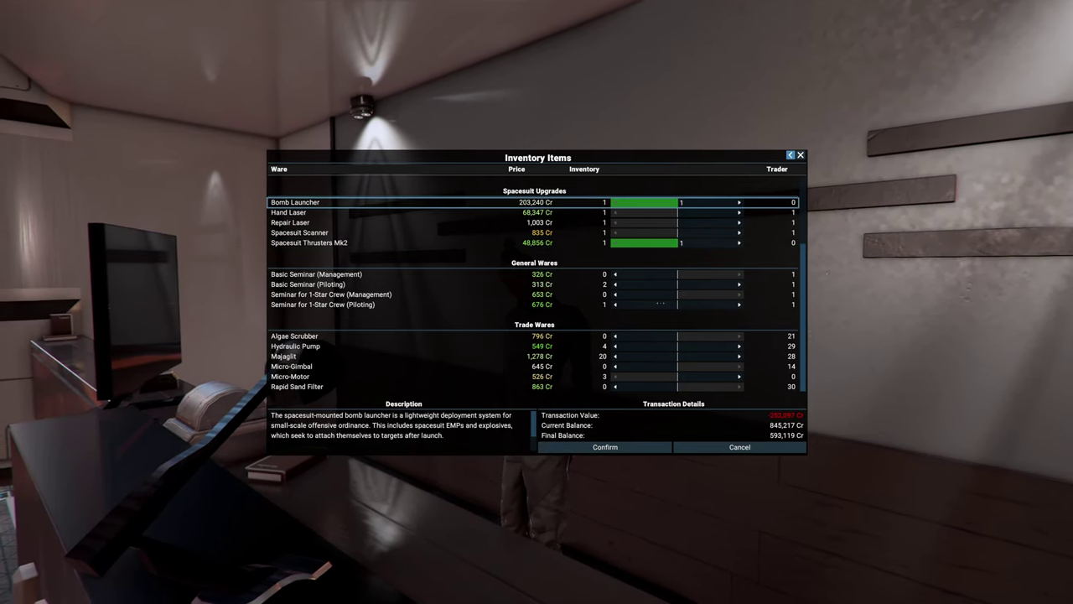
{"action": "left_click", "coordinate": [663, 305]}
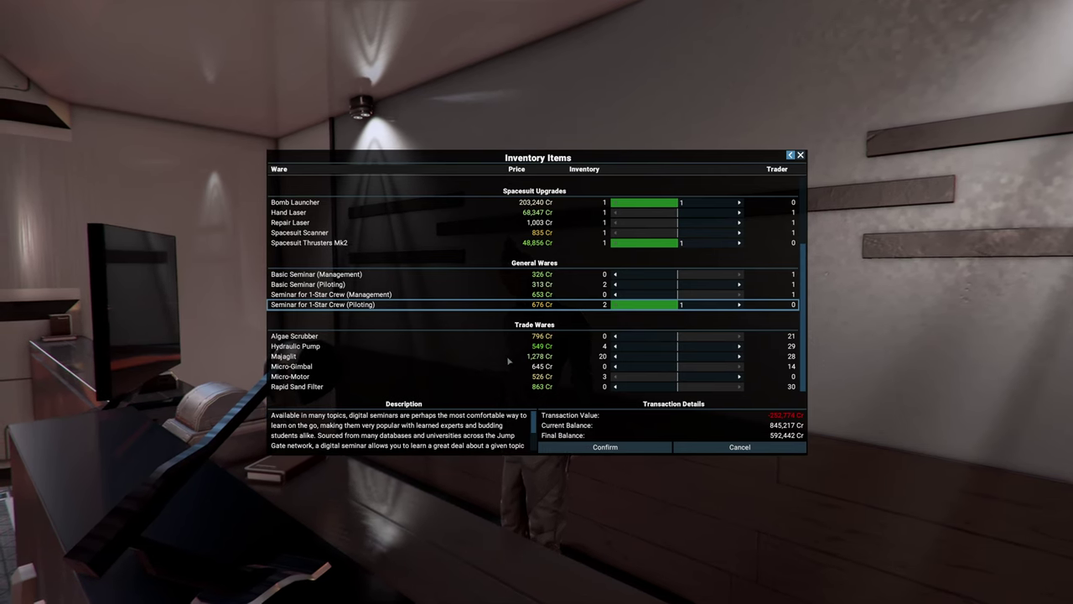
- Sell all 20 Majaglit and the Programmable Field Array, confirm the trade, and leave the trader
{"action": "left_click_drag", "start_coordinate": [678, 357], "coordinate": [643, 360]}
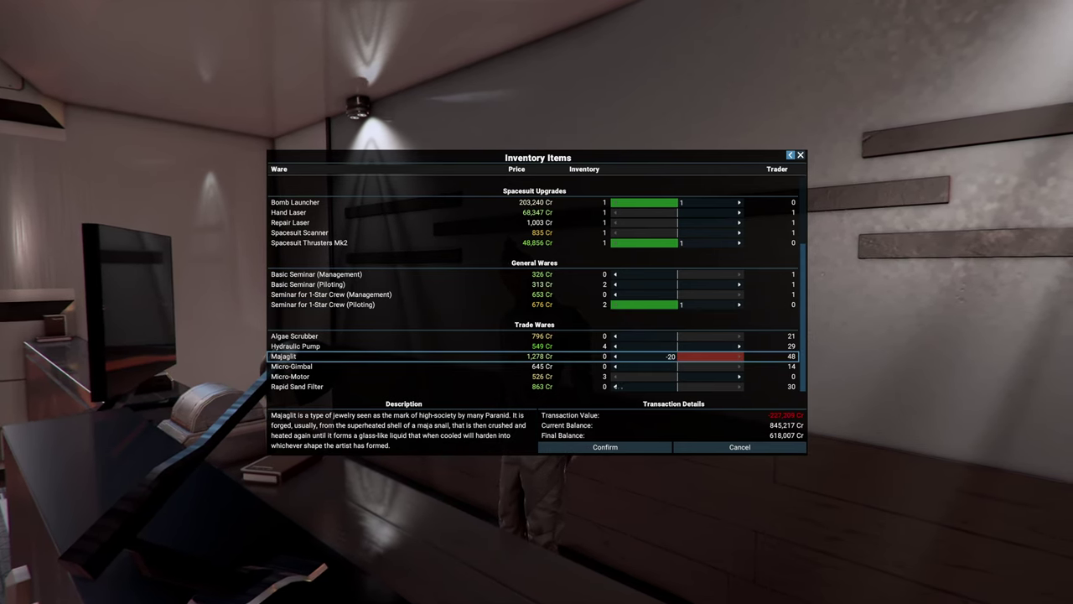
{"action": "scroll", "coordinate": [566, 346], "scroll_direction": "up", "scroll_amount": 3}
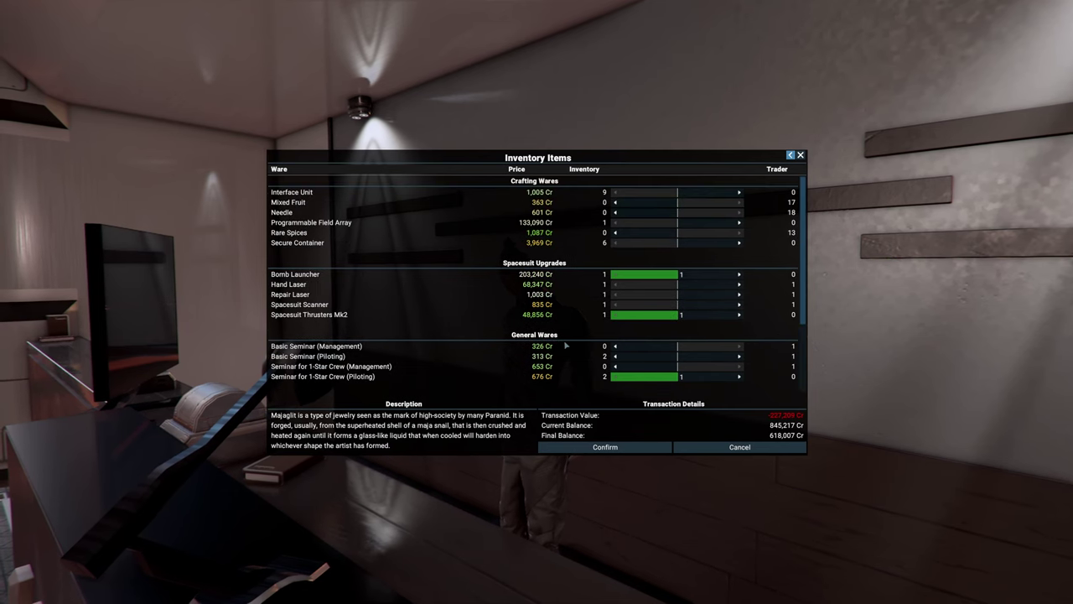
{"action": "left_click", "coordinate": [328, 222]}
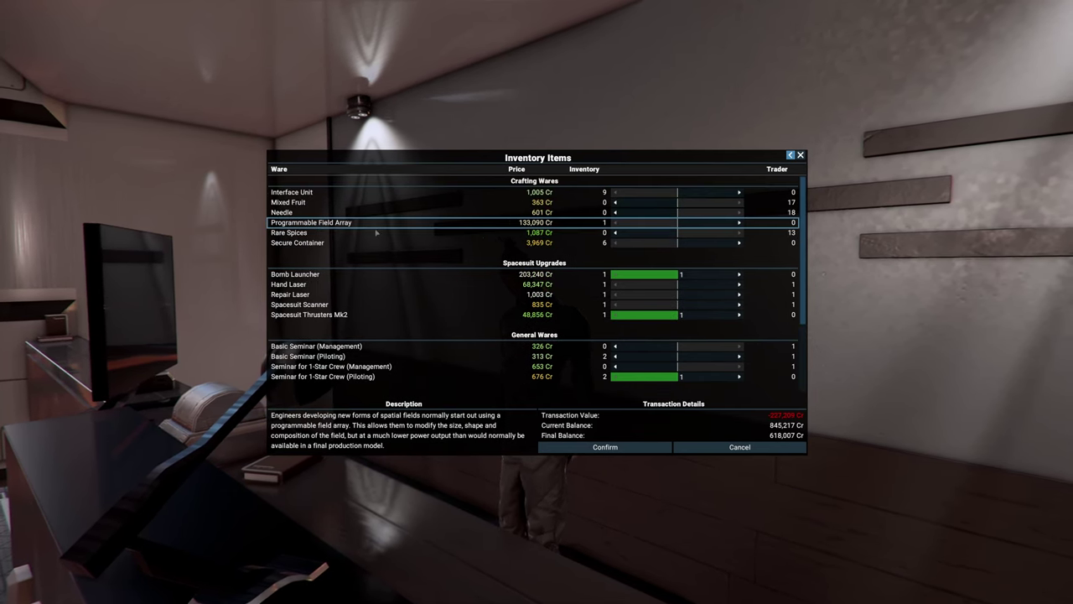
{"action": "left_click_drag", "start_coordinate": [678, 222], "coordinate": [638, 223]}
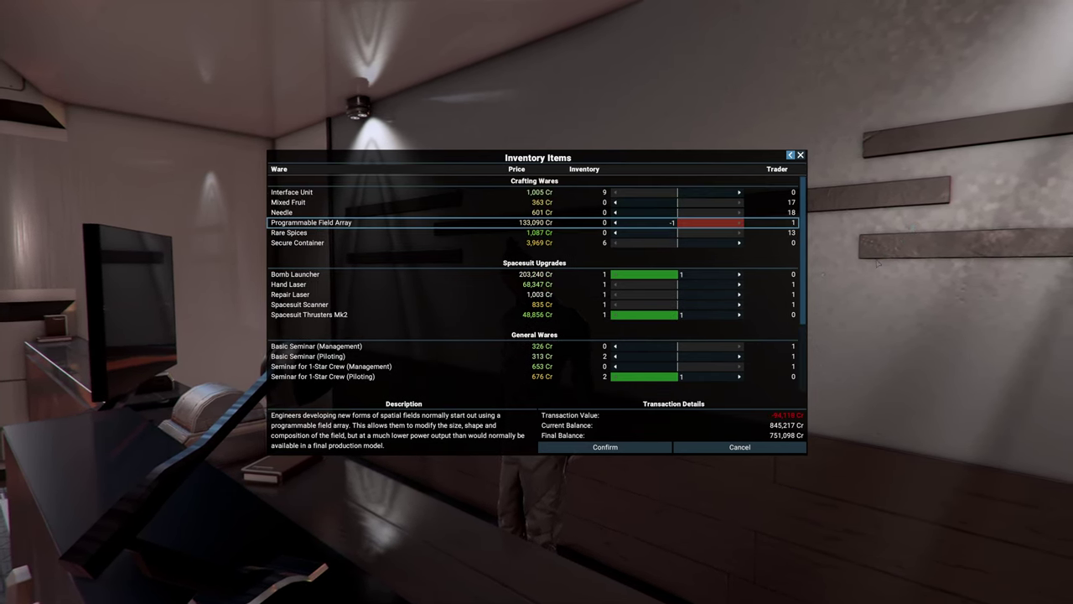
{"action": "left_click", "coordinate": [604, 447]}
{"action": "left_click", "coordinate": [597, 508]}
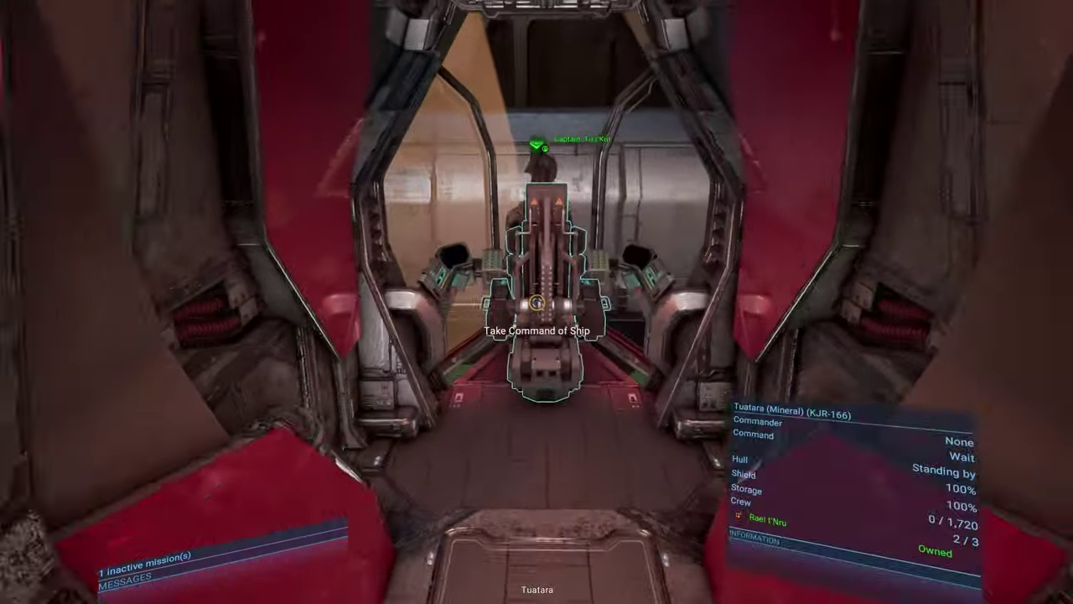
- Sit in the Tuatara's pilot seat and bring up the sector map
{"action": "left_click", "coordinate": [536, 304]}
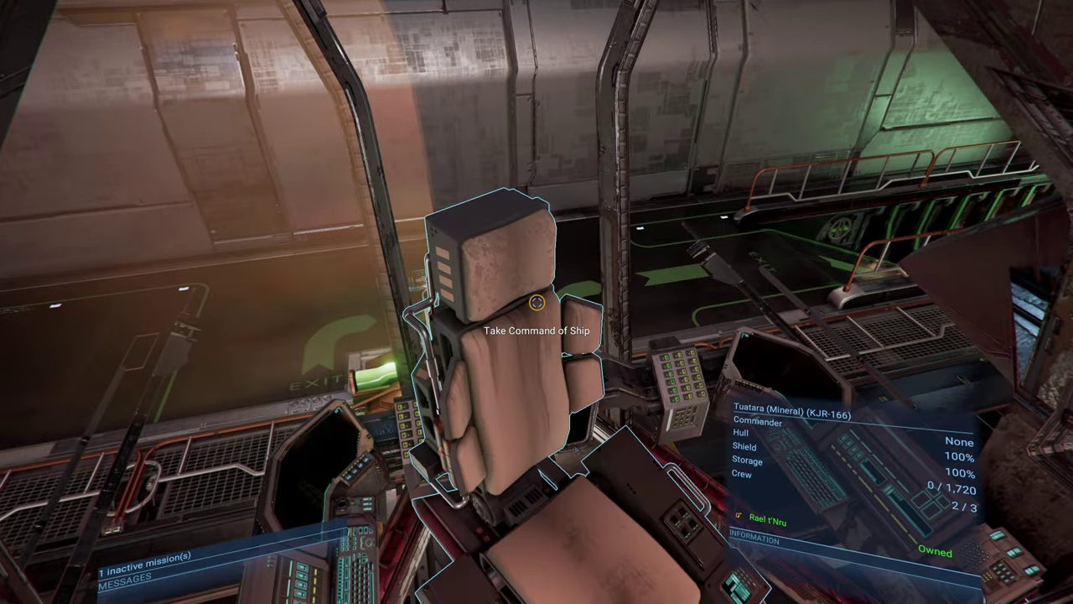
{"action": "left_click", "coordinate": [536, 303]}
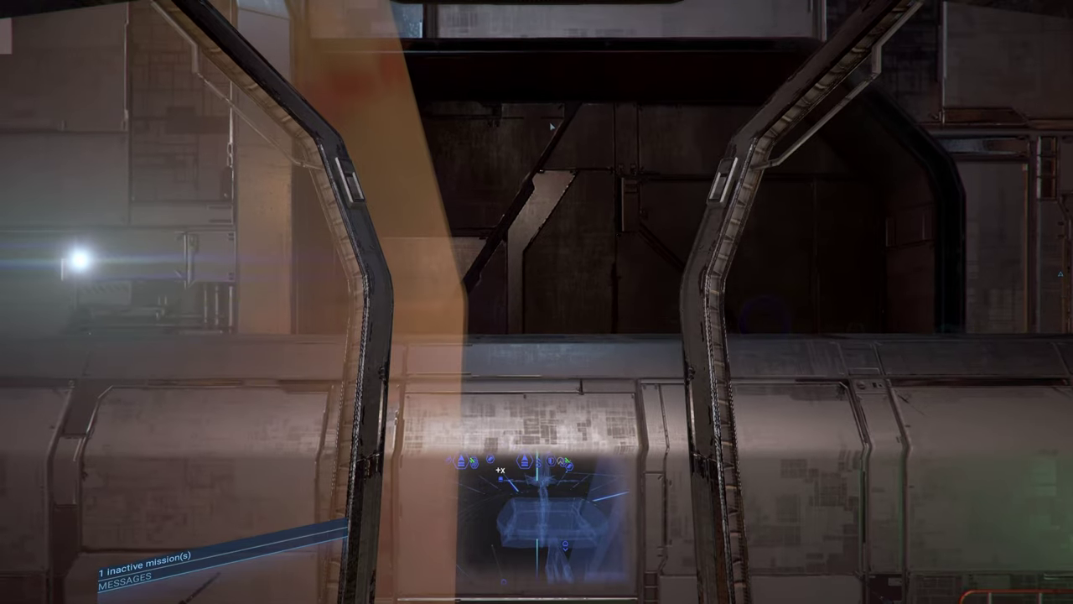
{"action": "key", "text": "m"}
{"action": "scroll", "coordinate": [503, 293], "scroll_direction": "down", "scroll_amount": 3}
{"action": "scroll", "coordinate": [478, 294], "scroll_direction": "down", "scroll_amount": 2}
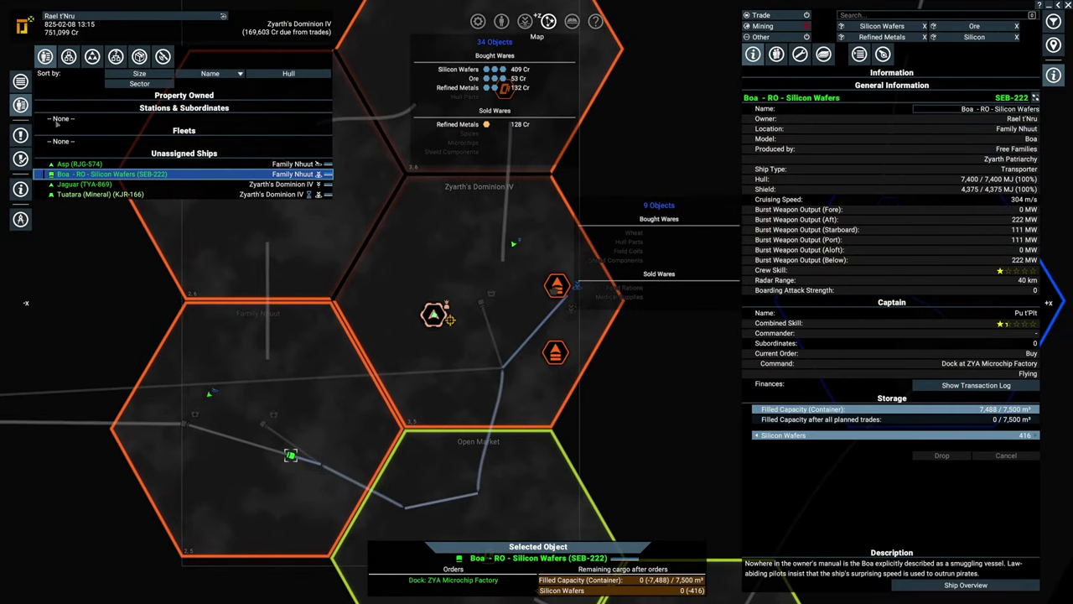
- Accept the Extract Intelligence mission from Mission Offers and close the map
{"action": "left_click", "coordinate": [20, 134]}
{"action": "left_click", "coordinate": [221, 127]}
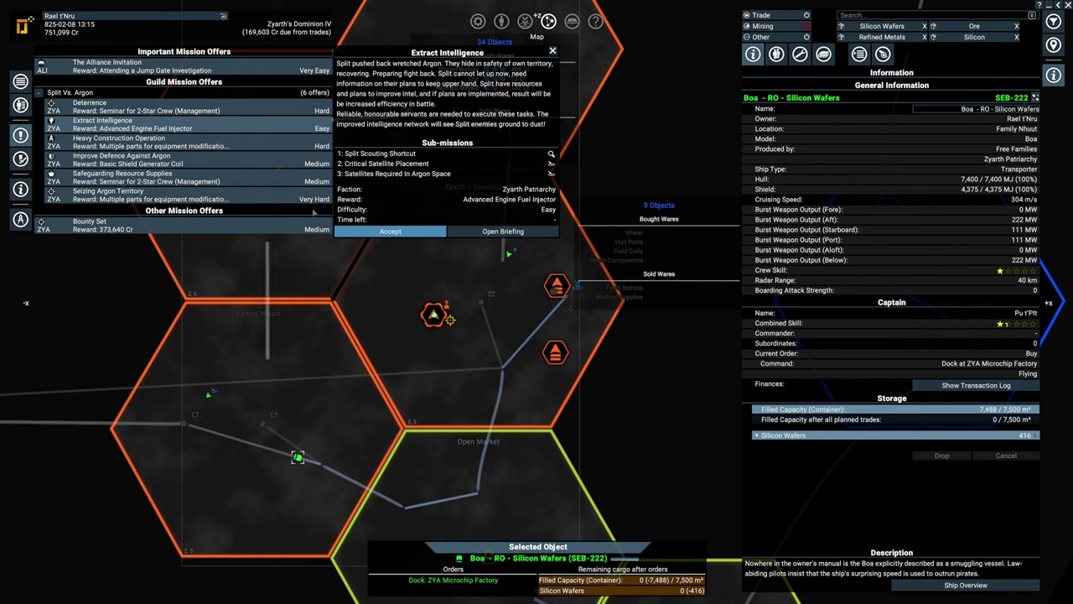
{"action": "left_click", "coordinate": [390, 231]}
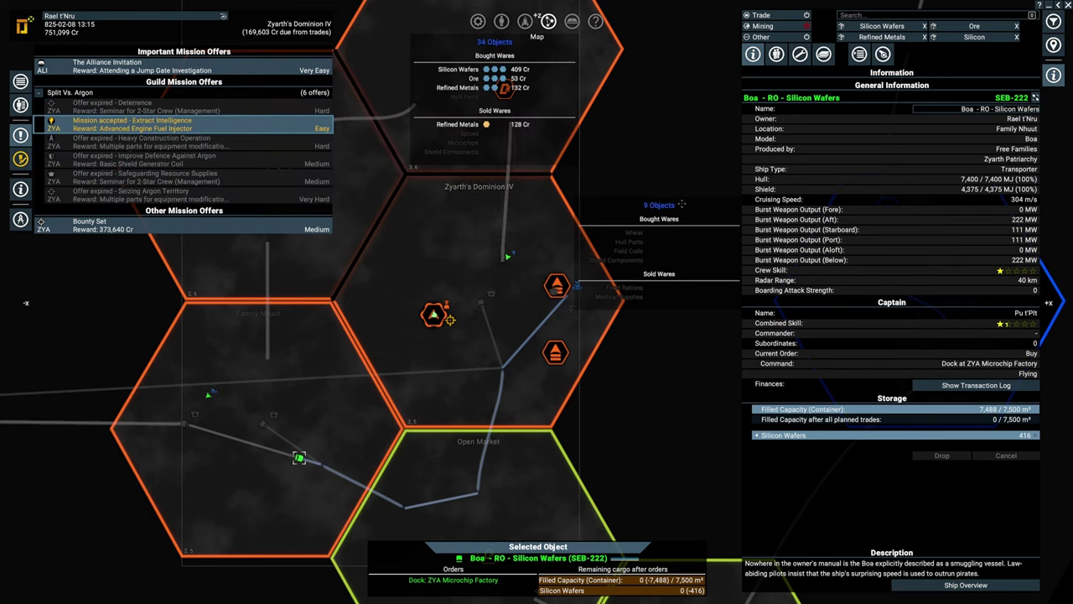
{"action": "key", "text": "Escape"}
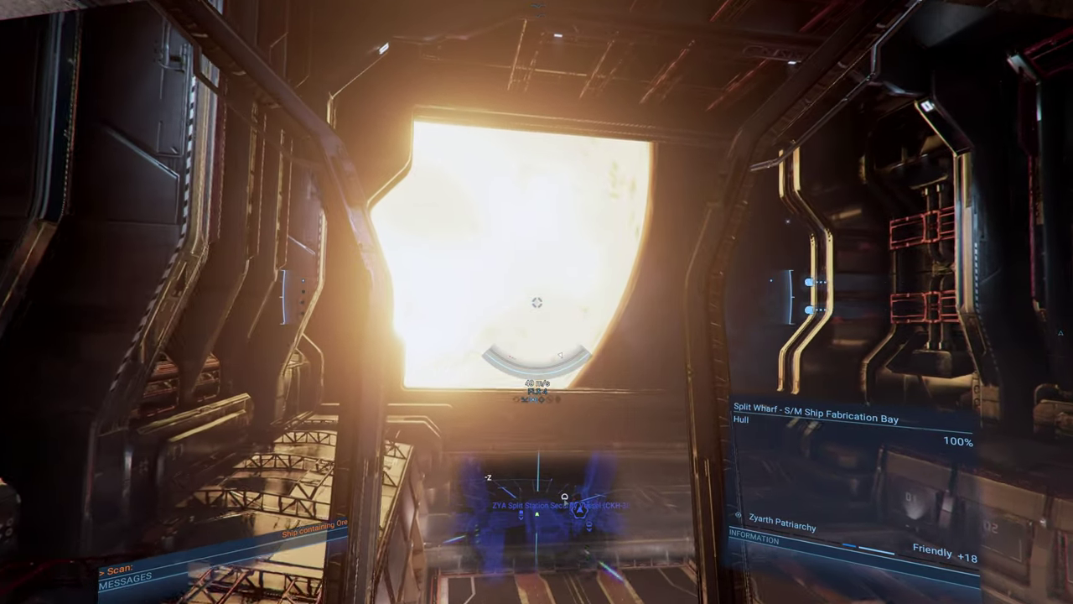
- Pan the map to ZYA Ore Refinery in Family Nhuut and make it the destination
{"action": "key", "text": "m"}
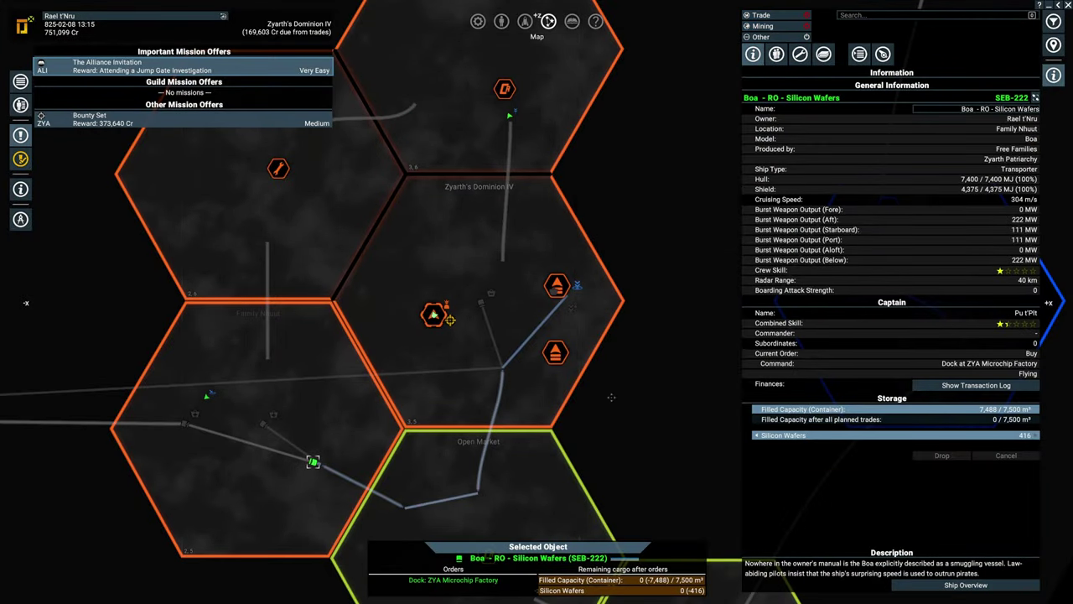
{"action": "scroll", "coordinate": [452, 317], "scroll_direction": "up", "scroll_amount": 5}
{"action": "scroll", "coordinate": [504, 252], "scroll_direction": "up", "scroll_amount": 3}
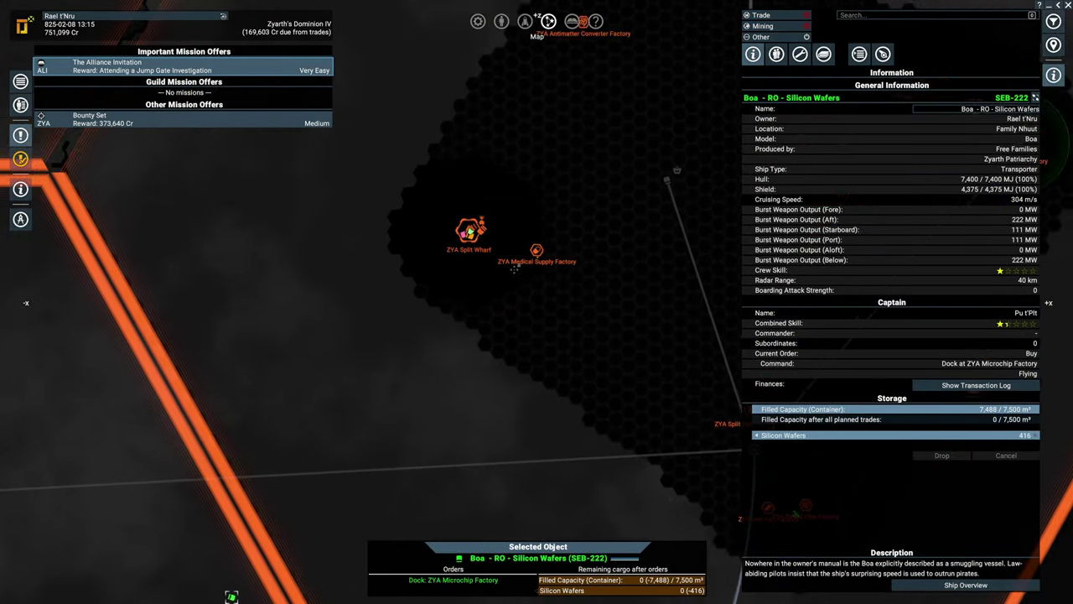
{"action": "scroll", "coordinate": [419, 268], "scroll_direction": "up", "scroll_amount": 3}
{"action": "scroll", "coordinate": [377, 277], "scroll_direction": "down", "scroll_amount": 5}
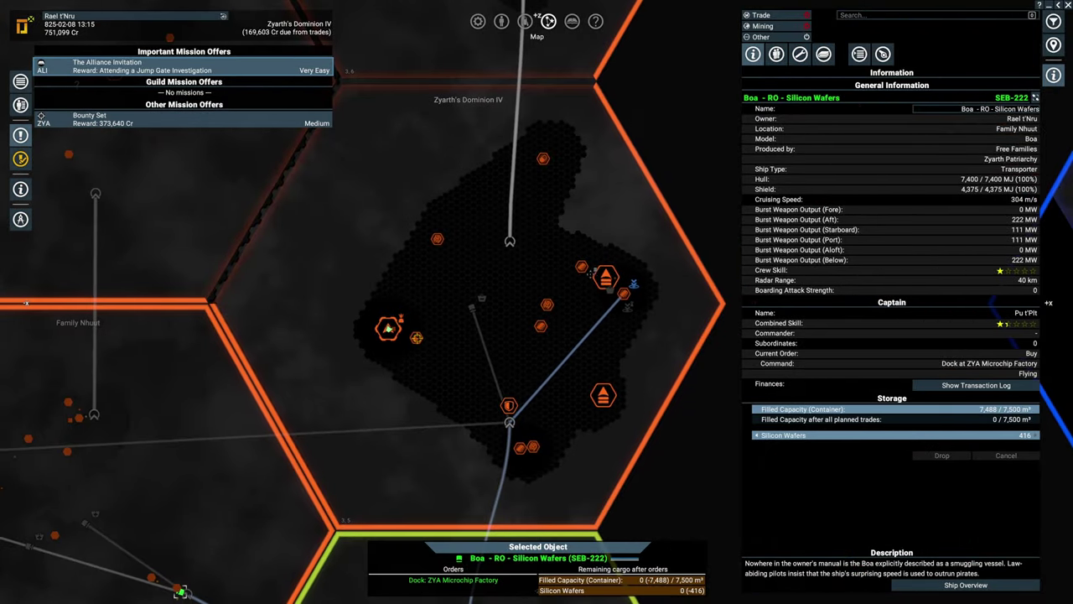
{"action": "scroll", "coordinate": [520, 294], "scroll_direction": "up", "scroll_amount": 6}
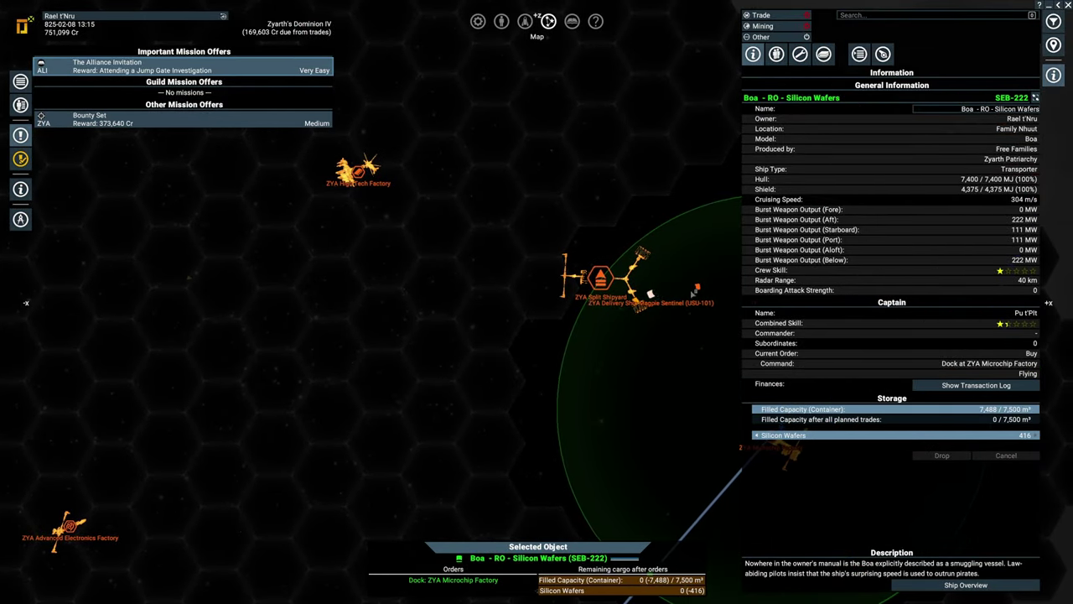
{"action": "mouse_move", "coordinate": [620, 336]}
{"action": "left_mouse_down"}
{"action": "mouse_move", "coordinate": [513, 343]}
{"action": "mouse_move", "coordinate": [622, 251]}
{"action": "left_mouse_up"}
{"action": "scroll", "coordinate": [536, 319], "scroll_direction": "down", "scroll_amount": 4}
{"action": "left_click_drag", "start_coordinate": [623, 356], "coordinate": [503, 126]}
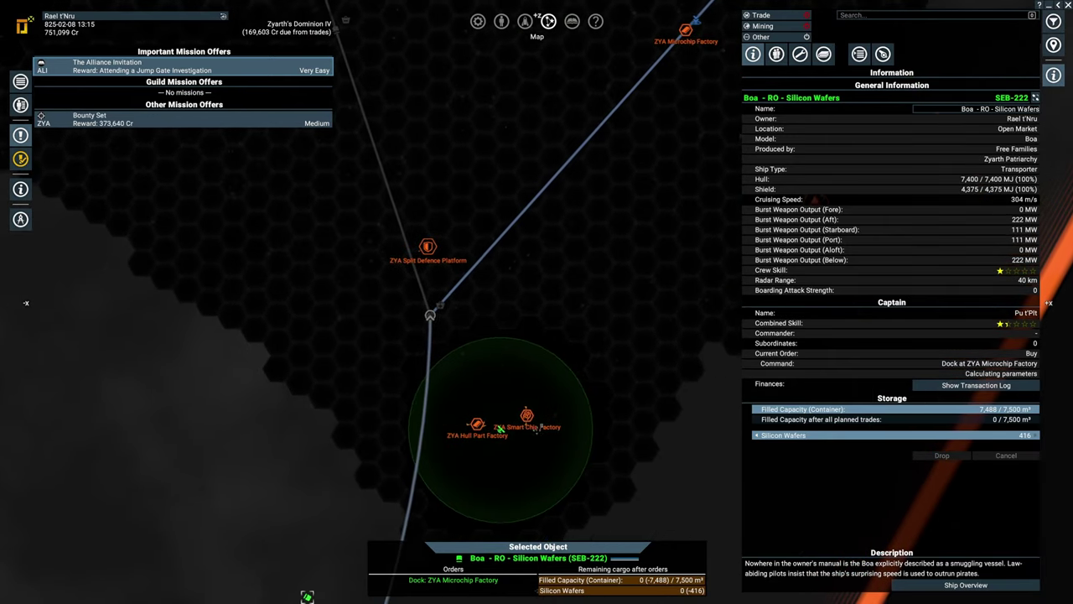
{"action": "scroll", "coordinate": [513, 409], "scroll_direction": "down", "scroll_amount": 5}
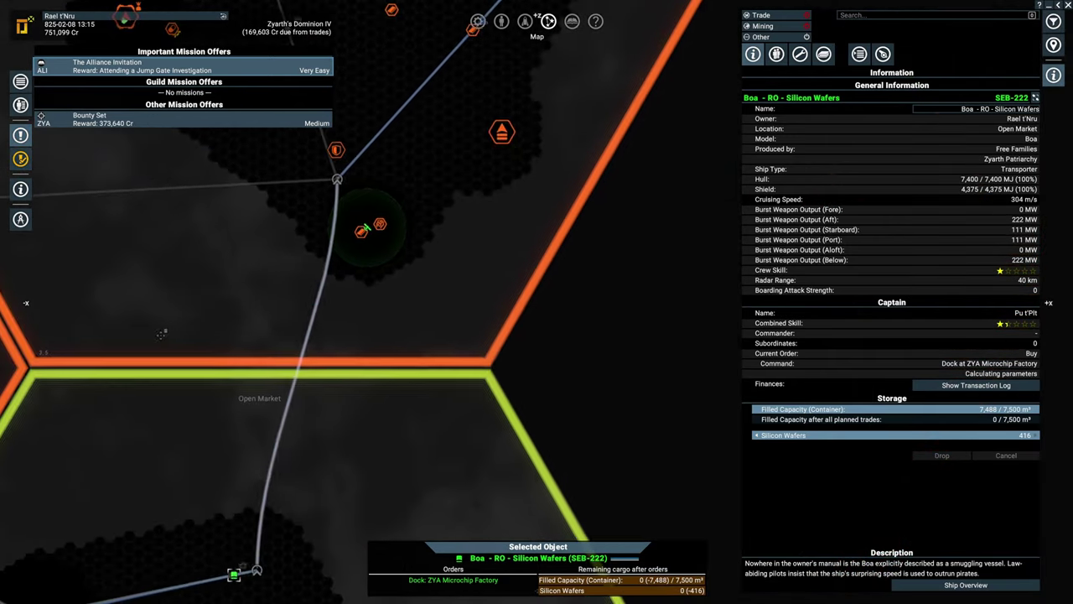
{"action": "scroll", "coordinate": [503, 335], "scroll_direction": "down", "scroll_amount": 3}
{"action": "mouse_move", "coordinate": [503, 336]}
{"action": "left_mouse_down"}
{"action": "mouse_move", "coordinate": [396, 268]}
{"action": "mouse_move", "coordinate": [587, 352]}
{"action": "left_mouse_up"}
{"action": "scroll", "coordinate": [556, 122], "scroll_direction": "up", "scroll_amount": 3}
{"action": "left_click_drag", "start_coordinate": [556, 122], "coordinate": [545, 133]}
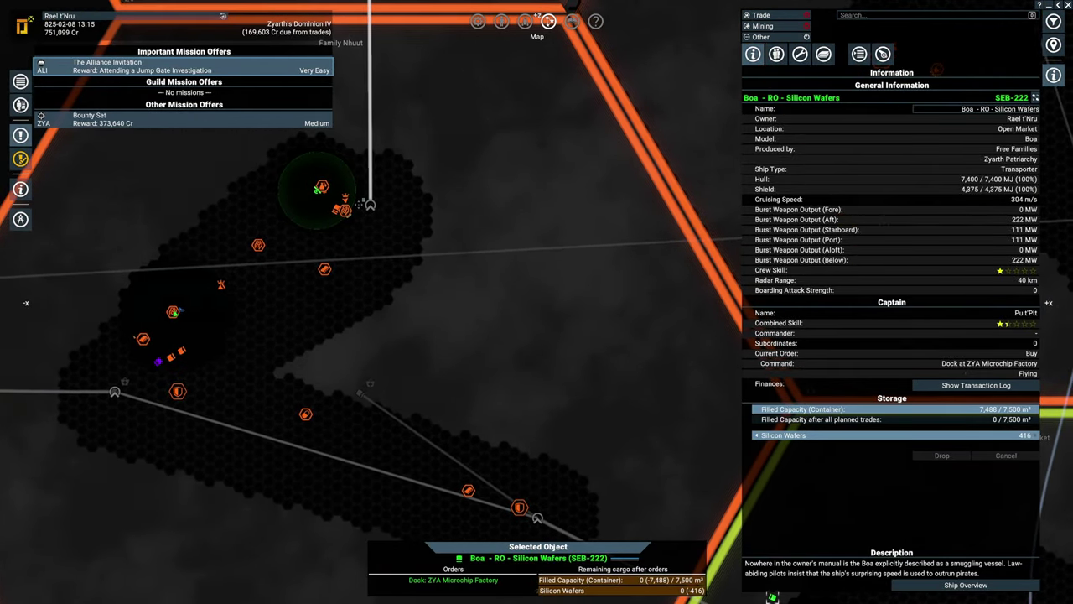
{"action": "scroll", "coordinate": [317, 188], "scroll_direction": "up", "scroll_amount": 5}
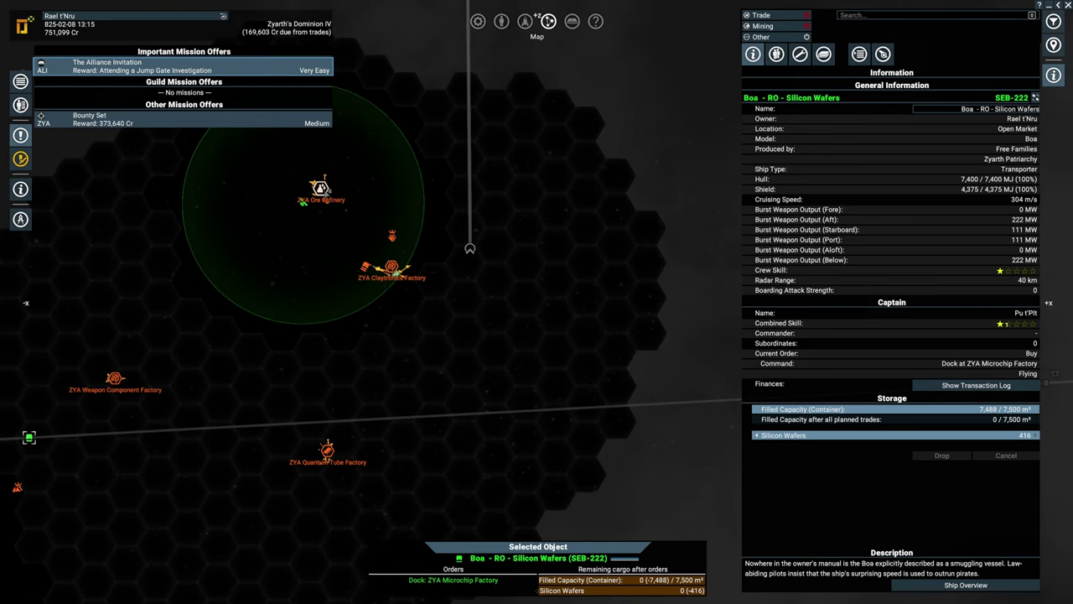
{"action": "left_click", "coordinate": [319, 189]}
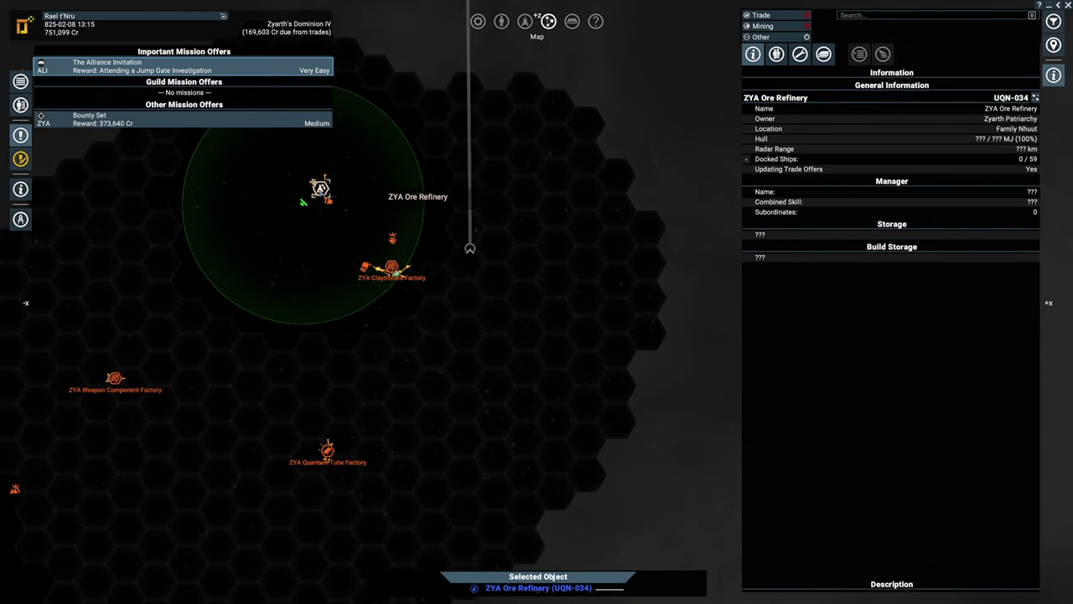
- Select the Boa from owned ships and trace its route to ZYA Microchip Factory
{"action": "left_click", "coordinate": [21, 105]}
{"action": "double_click", "coordinate": [93, 173]}
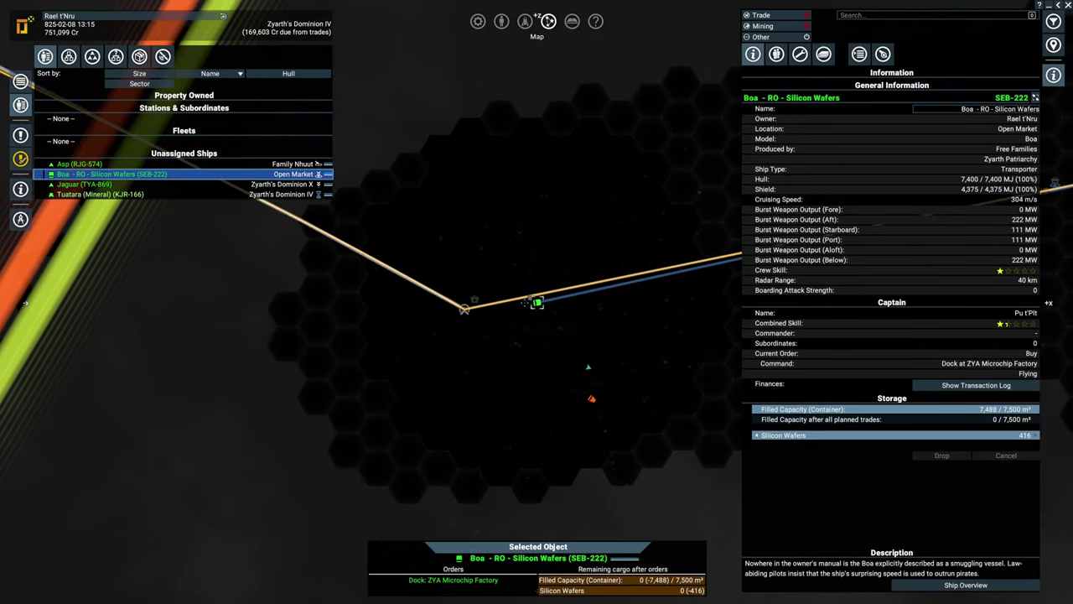
{"action": "scroll", "coordinate": [390, 426], "scroll_direction": "down", "scroll_amount": 3}
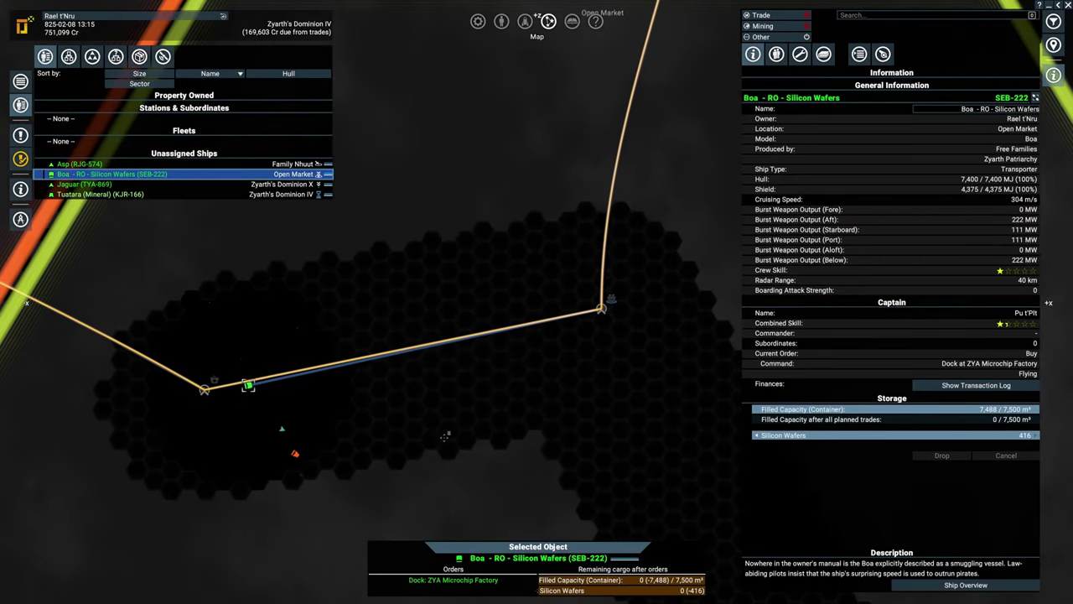
{"action": "left_click_drag", "start_coordinate": [479, 433], "coordinate": [391, 409]}
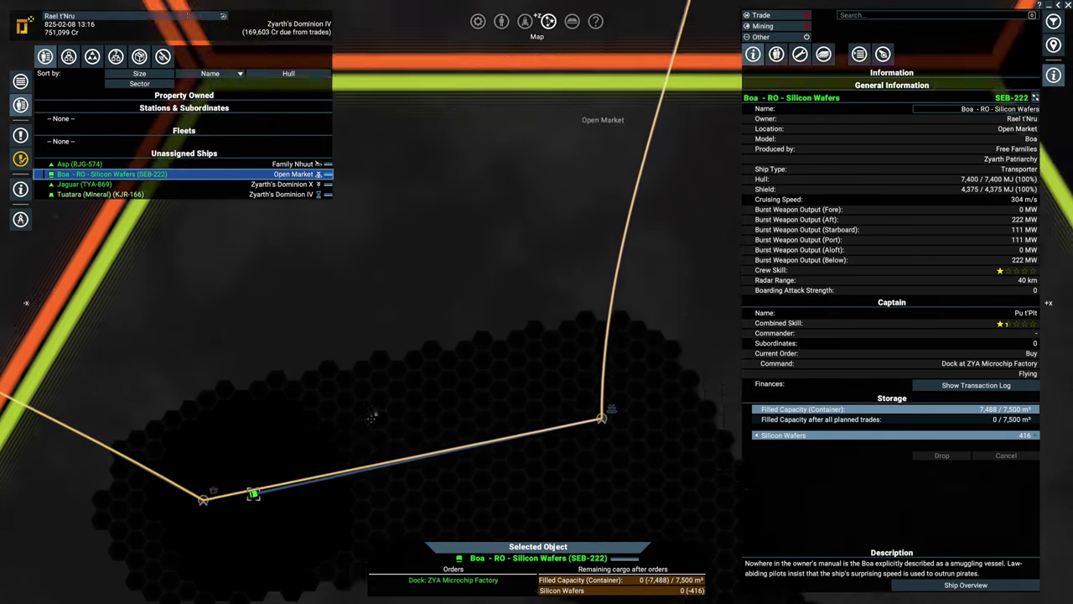
{"action": "left_click_drag", "start_coordinate": [484, 243], "coordinate": [252, 503]}
{"action": "left_click_drag", "start_coordinate": [503, 167], "coordinate": [336, 419]}
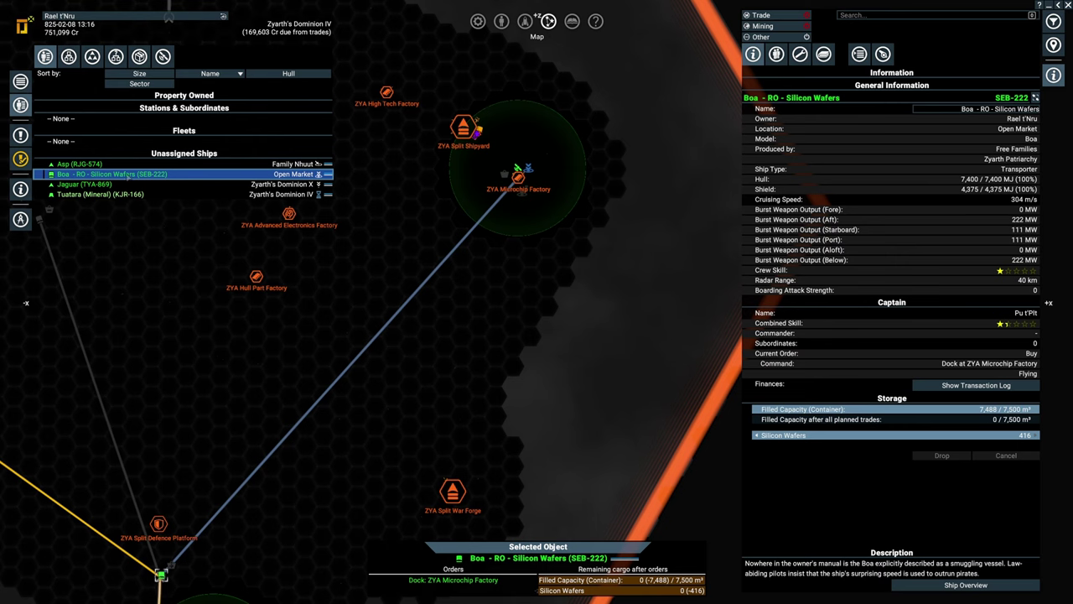
- Show the Asp fighter's details, then the Family Nhuut sector details on the map
{"action": "left_click", "coordinate": [80, 164]}
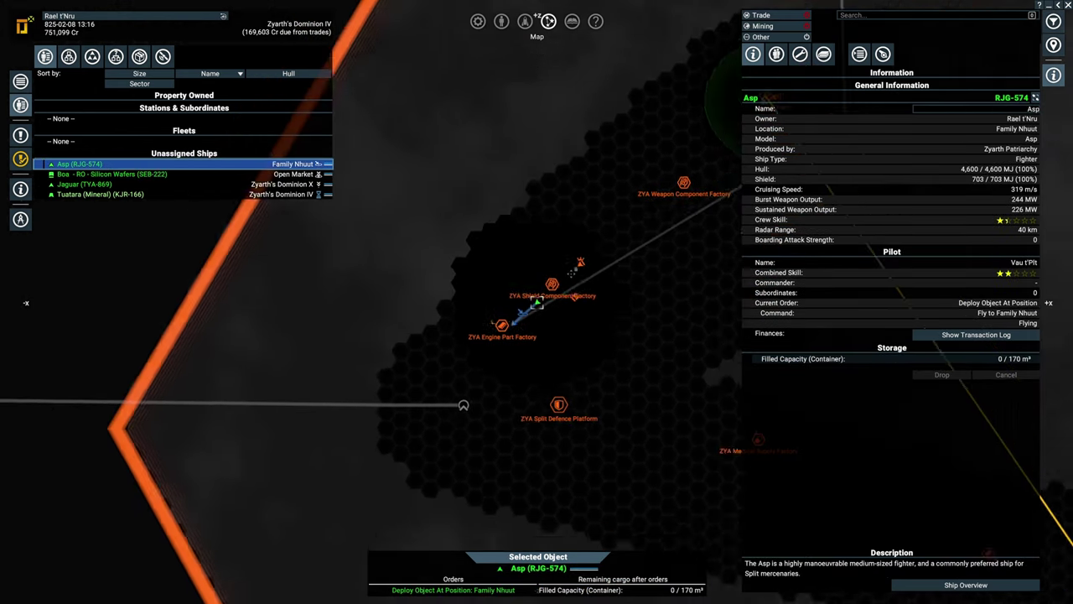
{"action": "scroll", "coordinate": [549, 304], "scroll_direction": "down", "scroll_amount": 5}
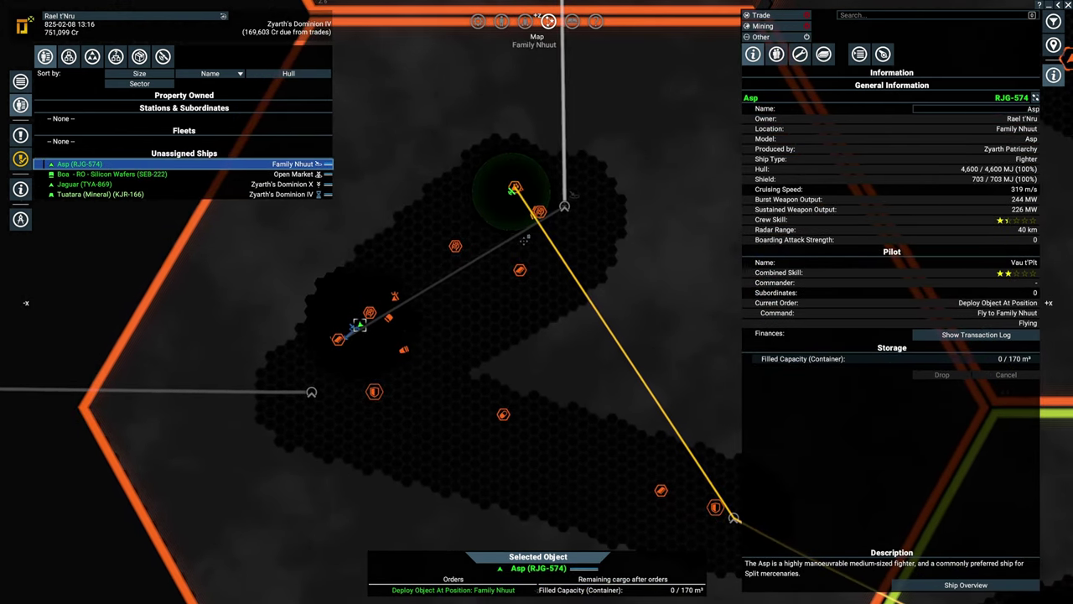
{"action": "scroll", "coordinate": [551, 304], "scroll_direction": "up", "scroll_amount": 3}
{"action": "scroll", "coordinate": [528, 252], "scroll_direction": "up", "scroll_amount": 3}
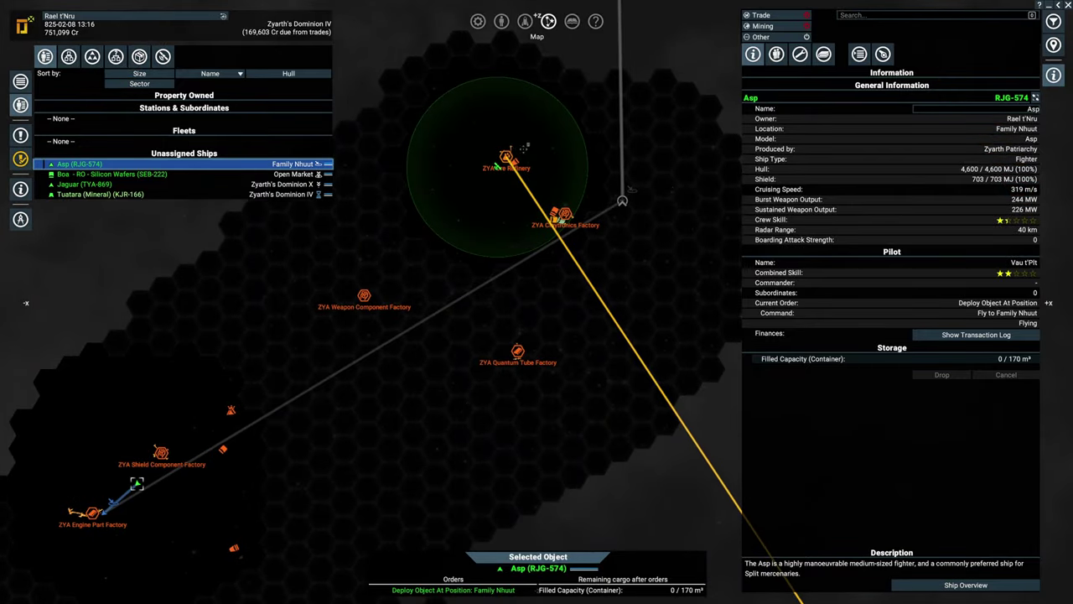
{"action": "scroll", "coordinate": [530, 153], "scroll_direction": "down", "scroll_amount": 8}
{"action": "scroll", "coordinate": [587, 251], "scroll_direction": "down", "scroll_amount": 2}
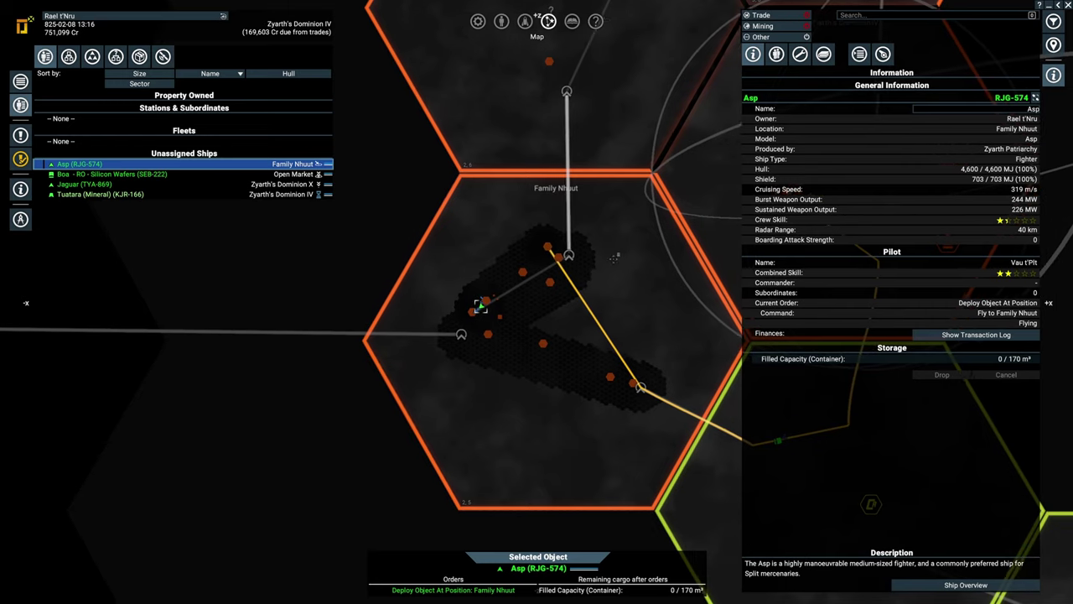
{"action": "left_click", "coordinate": [587, 251]}
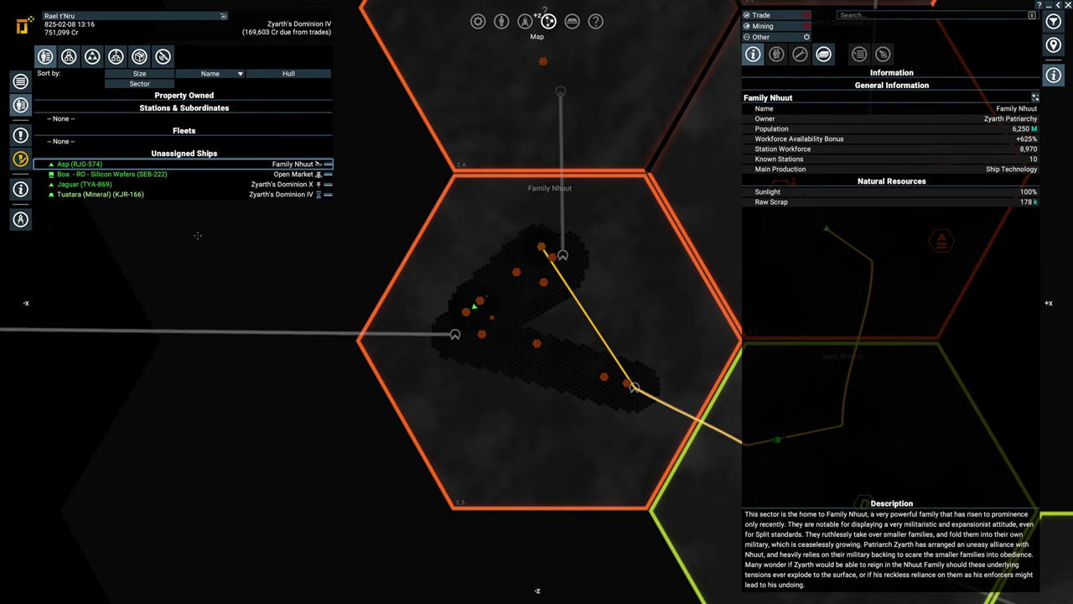
{"action": "double_click", "coordinate": [101, 194]}
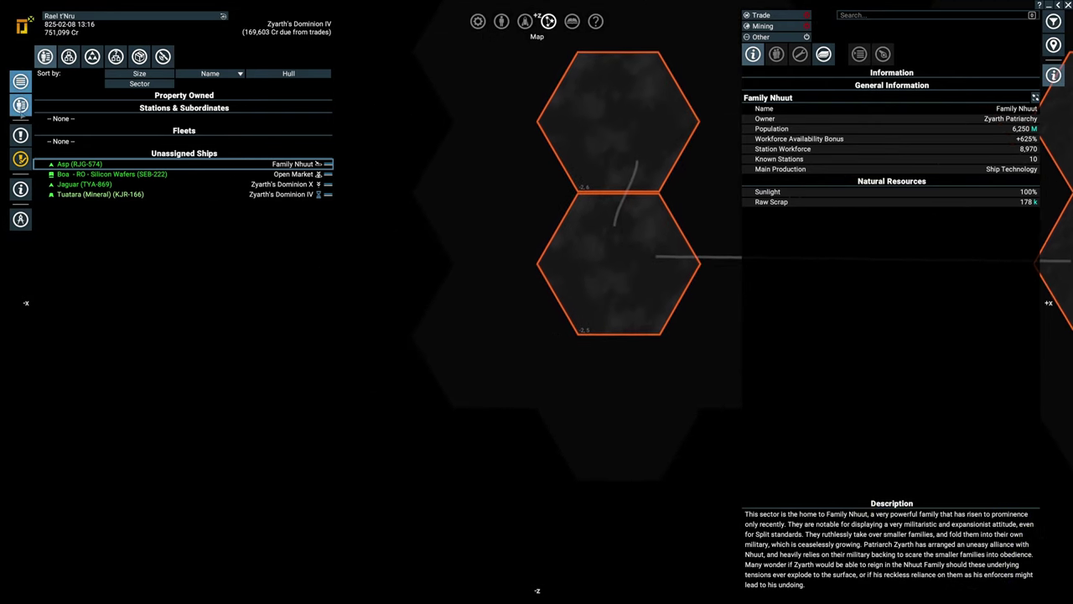
- Read The Alliance Invitation mission briefing, then pan the map over the Zyarth sectors
{"action": "key", "text": "m"}
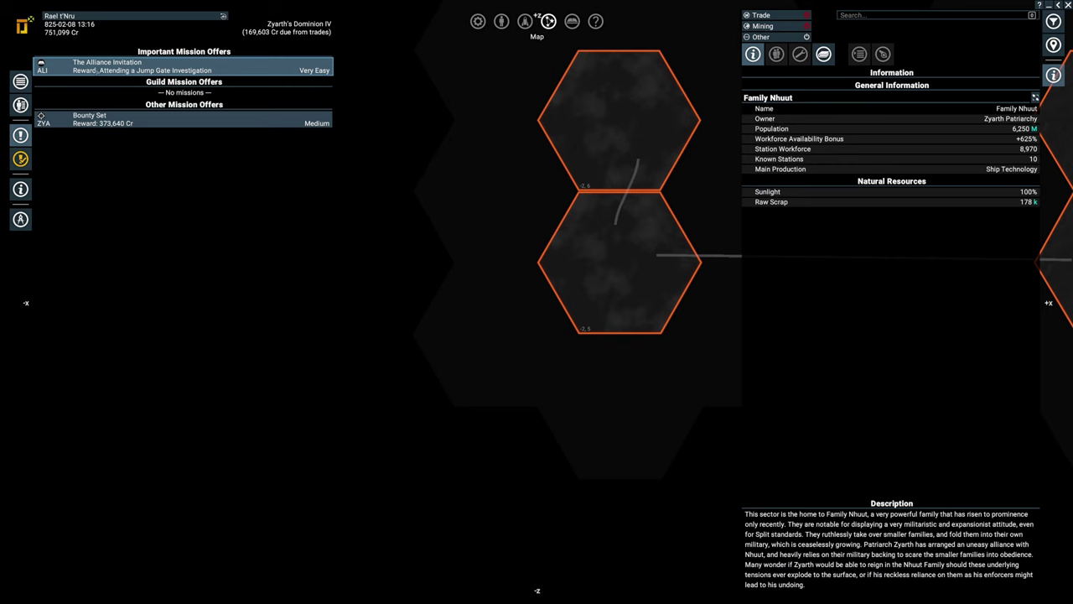
{"action": "left_click", "coordinate": [92, 70]}
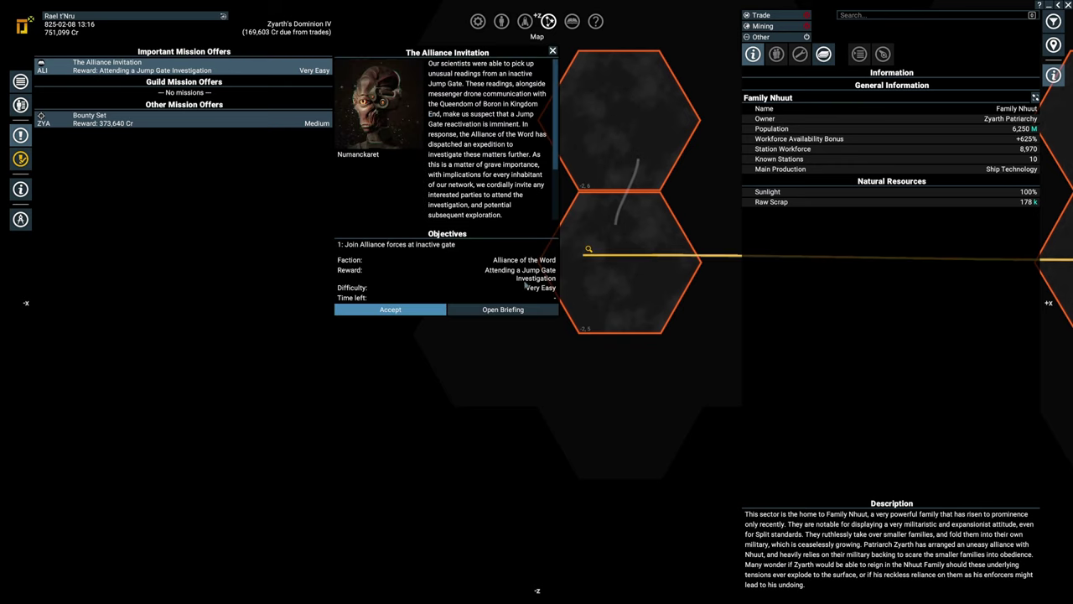
{"action": "scroll", "coordinate": [489, 109], "scroll_direction": "down", "scroll_amount": 3}
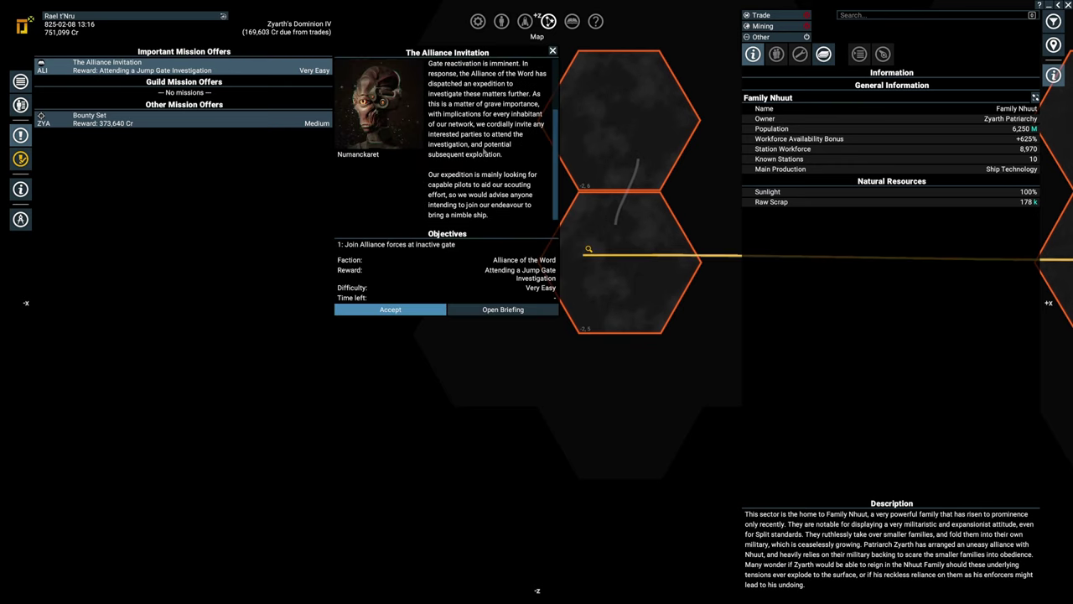
{"action": "left_click", "coordinate": [498, 310]}
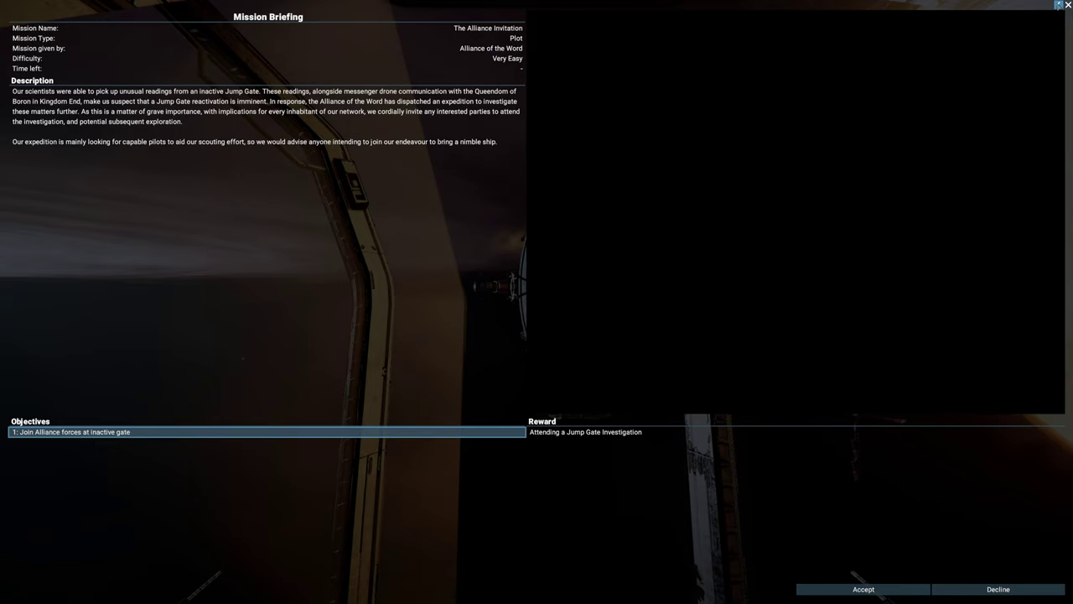
{"action": "left_click", "coordinate": [863, 589]}
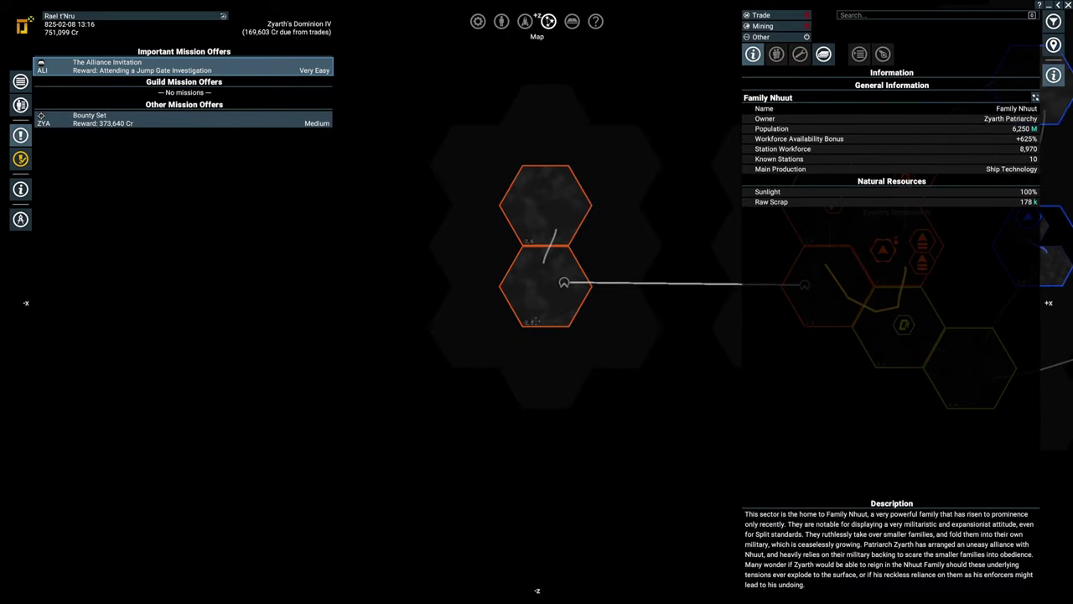
{"action": "scroll", "coordinate": [563, 283], "scroll_direction": "down", "scroll_amount": 2}
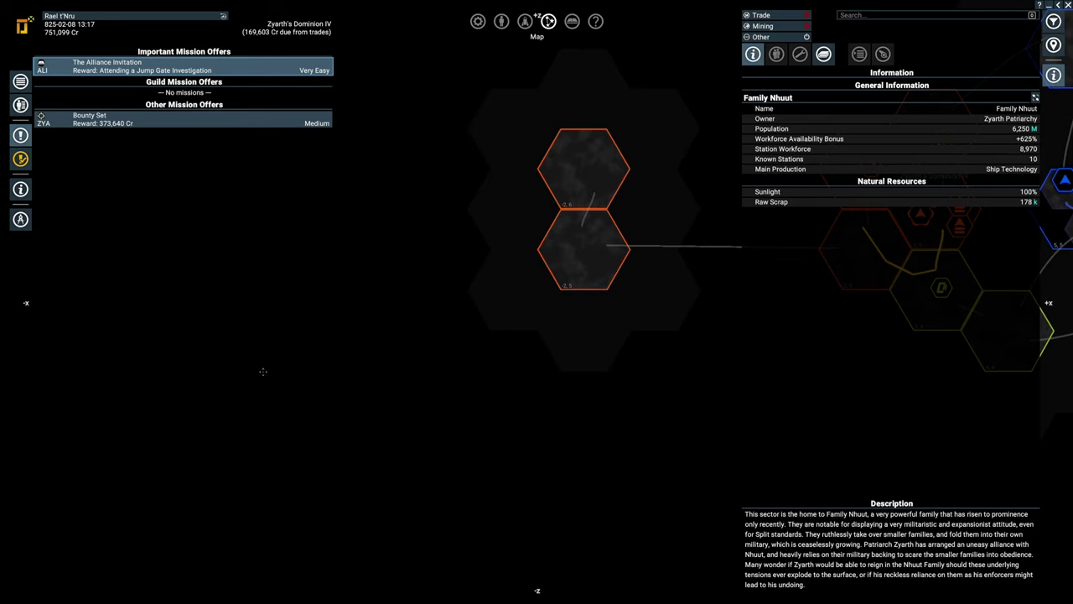
{"action": "left_click_drag", "start_coordinate": [576, 358], "coordinate": [503, 369]}
{"action": "scroll", "coordinate": [498, 436], "scroll_direction": "up", "scroll_amount": 4}
{"action": "left_click_drag", "start_coordinate": [497, 436], "coordinate": [545, 448]}
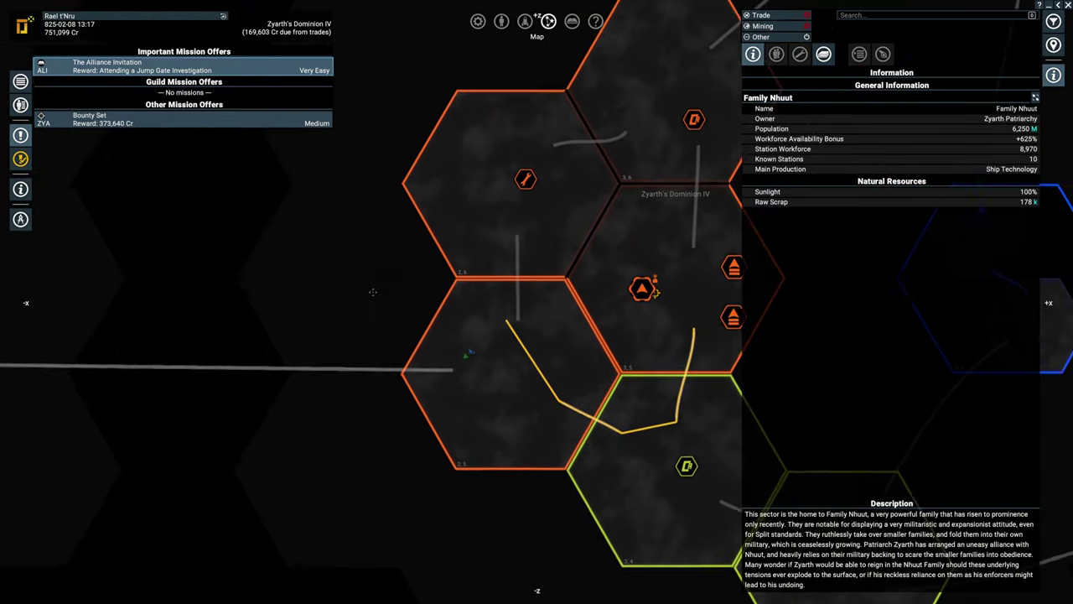
{"action": "scroll", "coordinate": [469, 352], "scroll_direction": "up", "scroll_amount": 8}
- Check the Jaguar scout's details, look around Zyarth's Dominion IV, and leave the map
{"action": "left_click", "coordinate": [508, 322]}
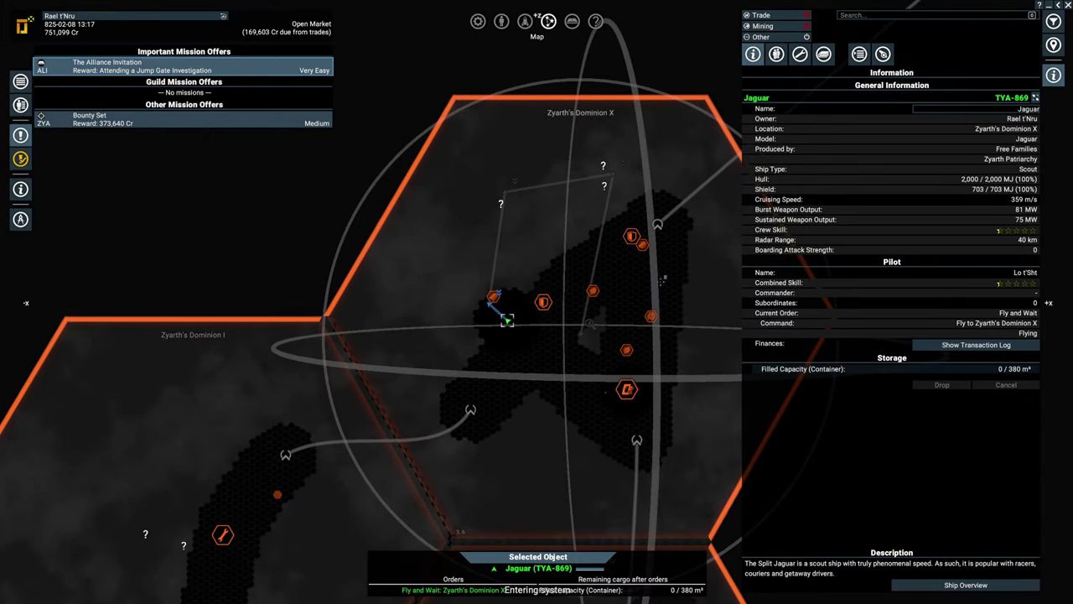
{"action": "scroll", "coordinate": [508, 321], "scroll_direction": "up", "scroll_amount": 4}
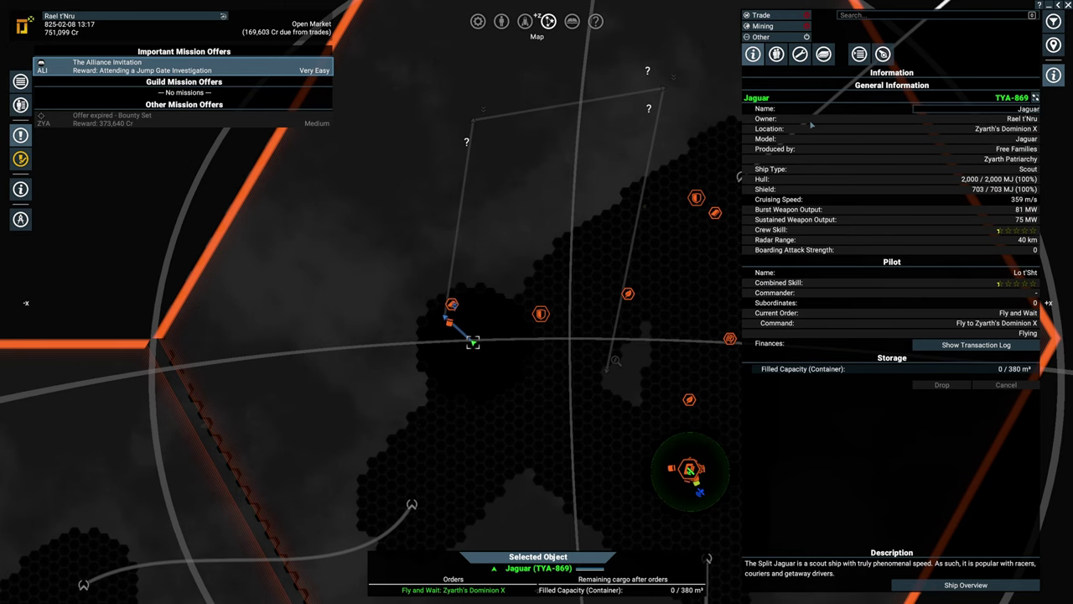
{"action": "scroll", "coordinate": [616, 360], "scroll_direction": "down", "scroll_amount": 2}
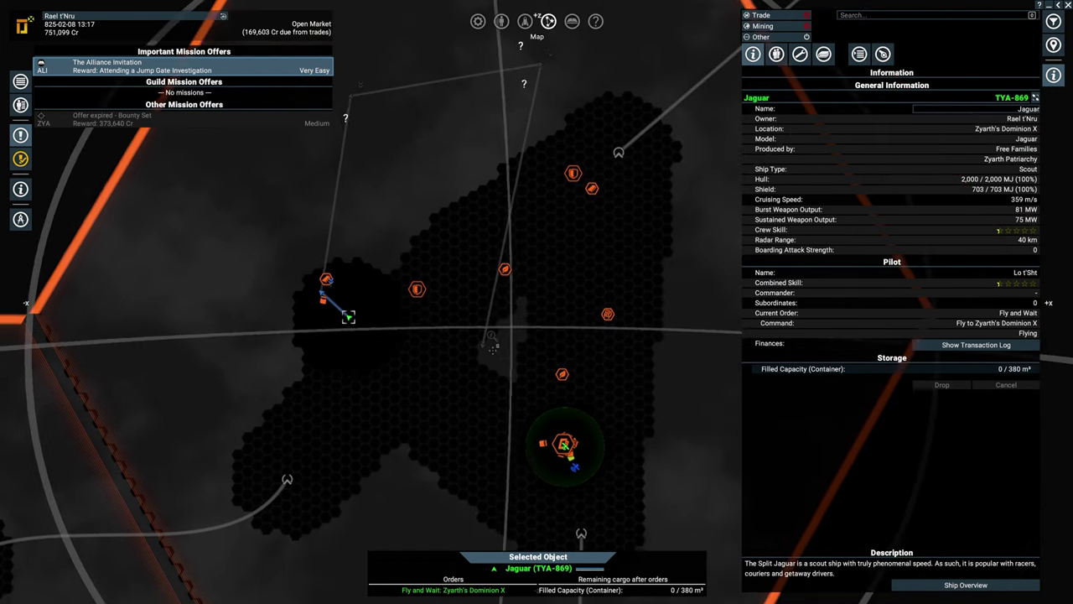
{"action": "scroll", "coordinate": [616, 361], "scroll_direction": "down", "scroll_amount": 2}
{"action": "scroll", "coordinate": [587, 335], "scroll_direction": "down", "scroll_amount": 2}
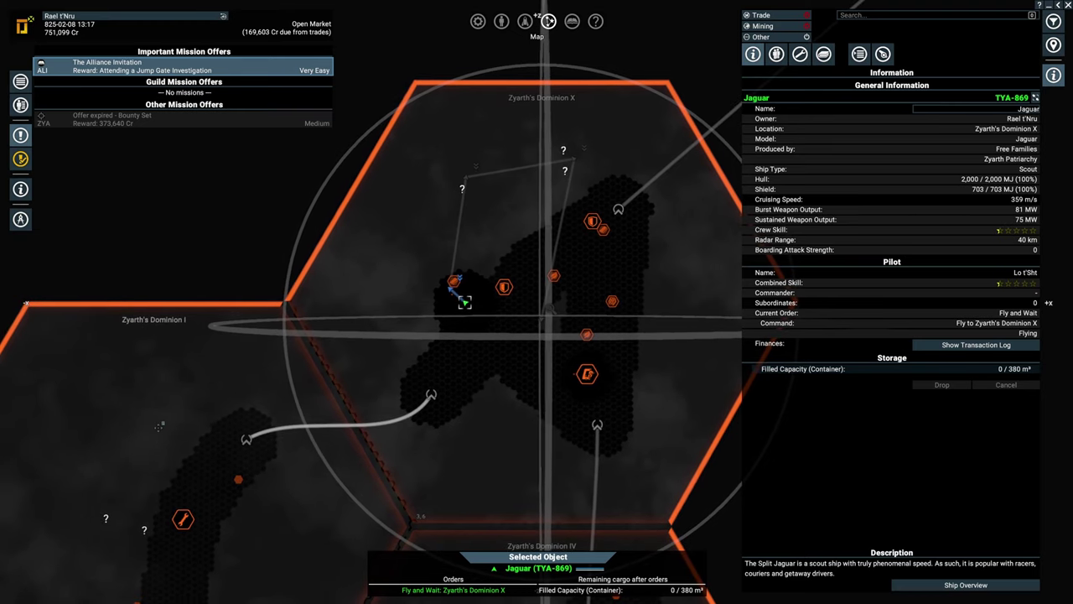
{"action": "left_click_drag", "start_coordinate": [453, 403], "coordinate": [130, 335]}
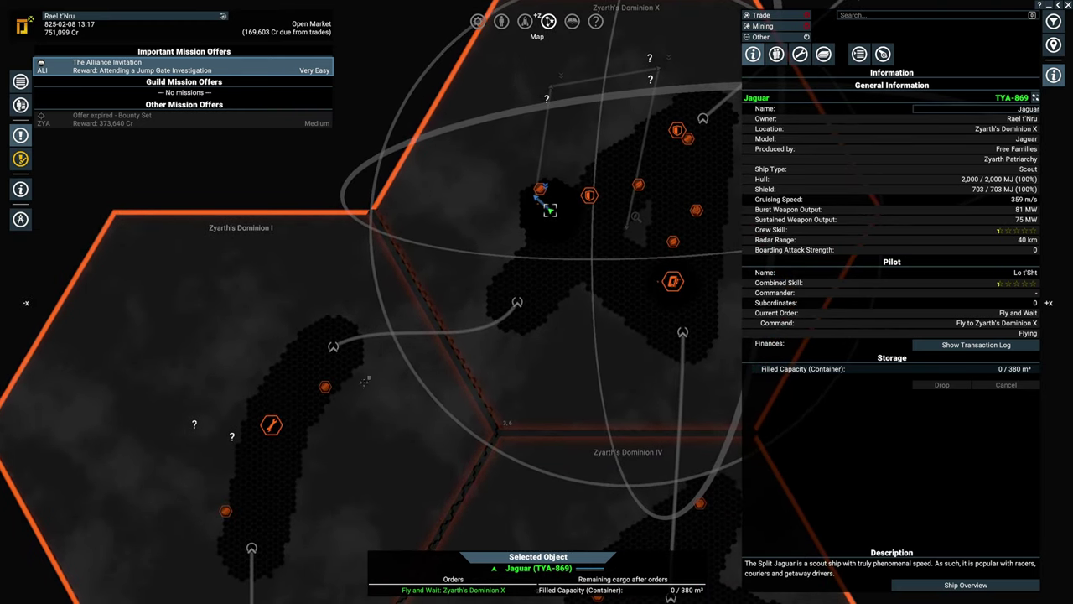
{"action": "left_click_drag", "start_coordinate": [367, 405], "coordinate": [501, 363]}
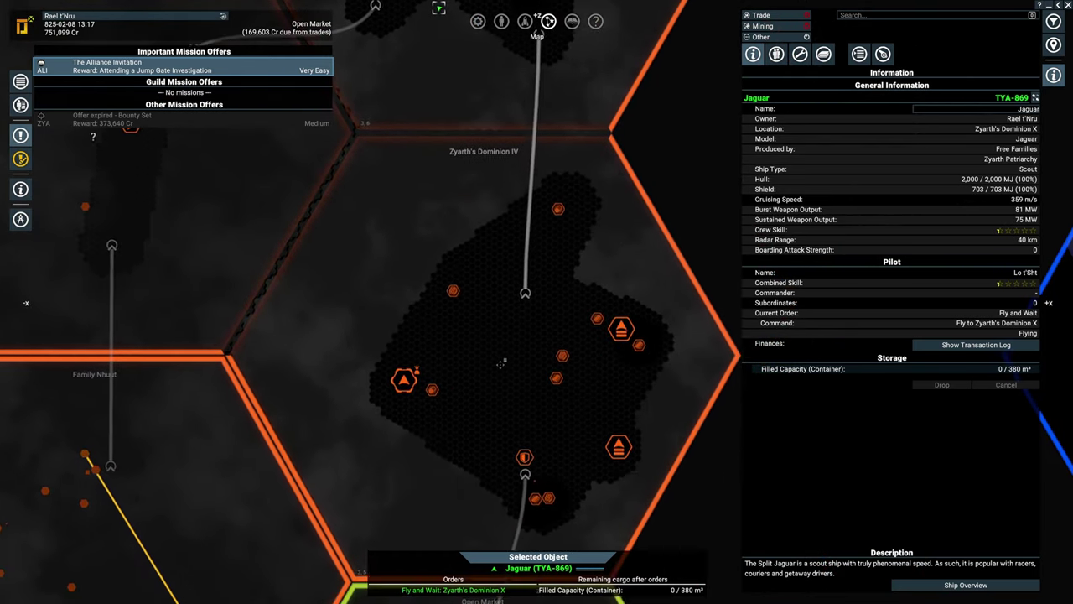
{"action": "scroll", "coordinate": [501, 363], "scroll_direction": "down", "scroll_amount": 2}
{"action": "scroll", "coordinate": [520, 249], "scroll_direction": "up", "scroll_amount": 3}
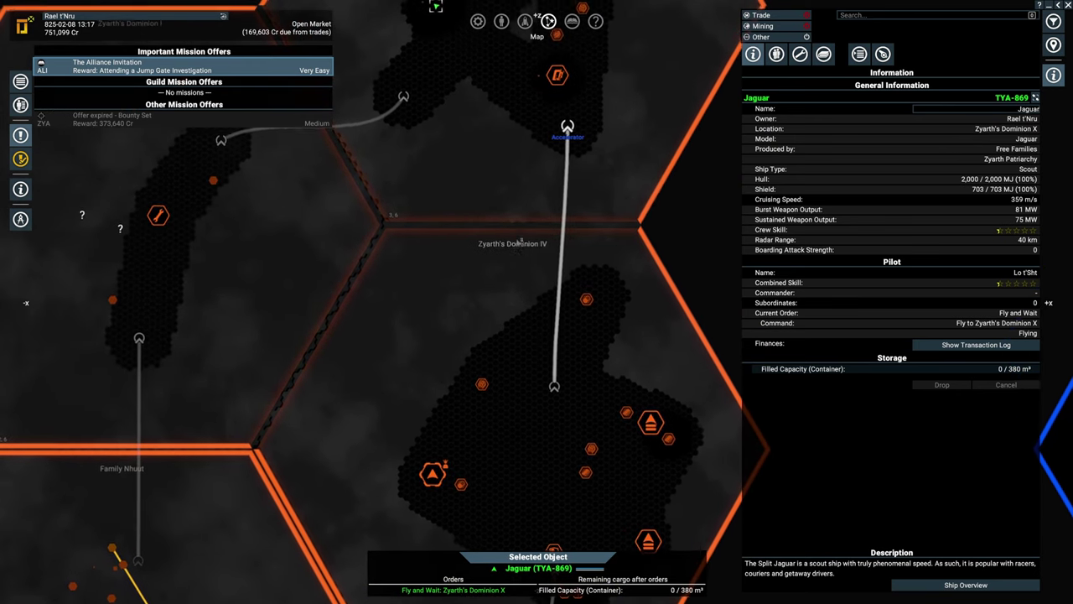
{"action": "left_click_drag", "start_coordinate": [520, 250], "coordinate": [537, 327]}
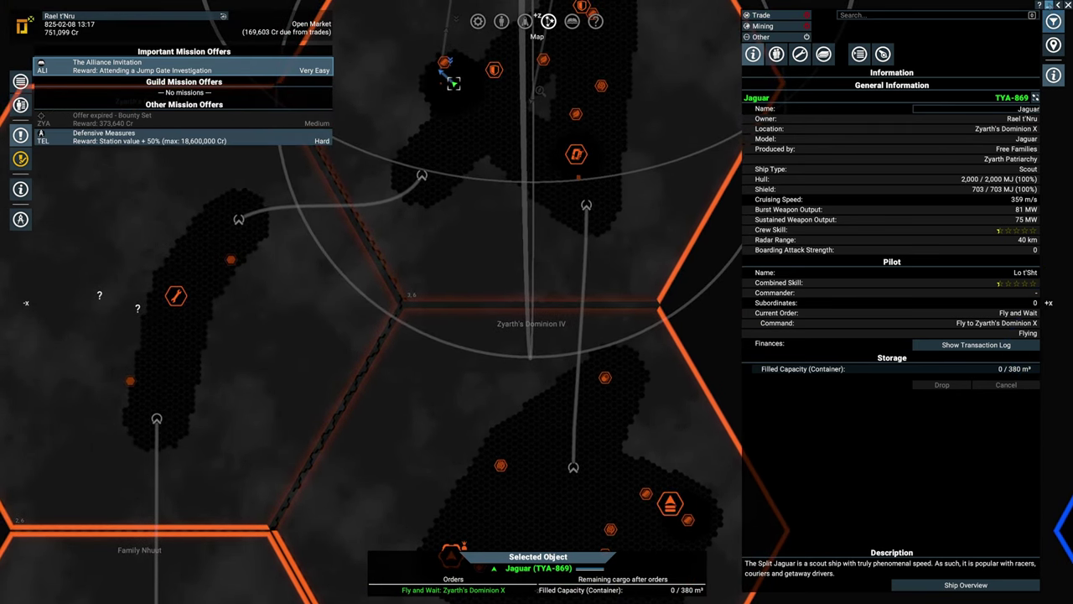
{"action": "key", "text": "Escape"}
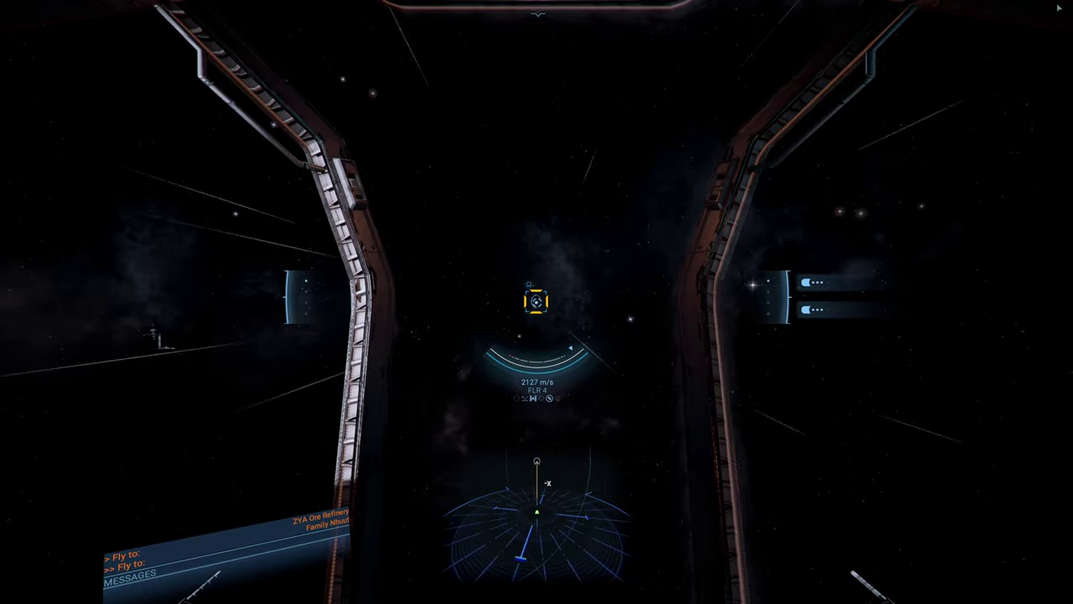